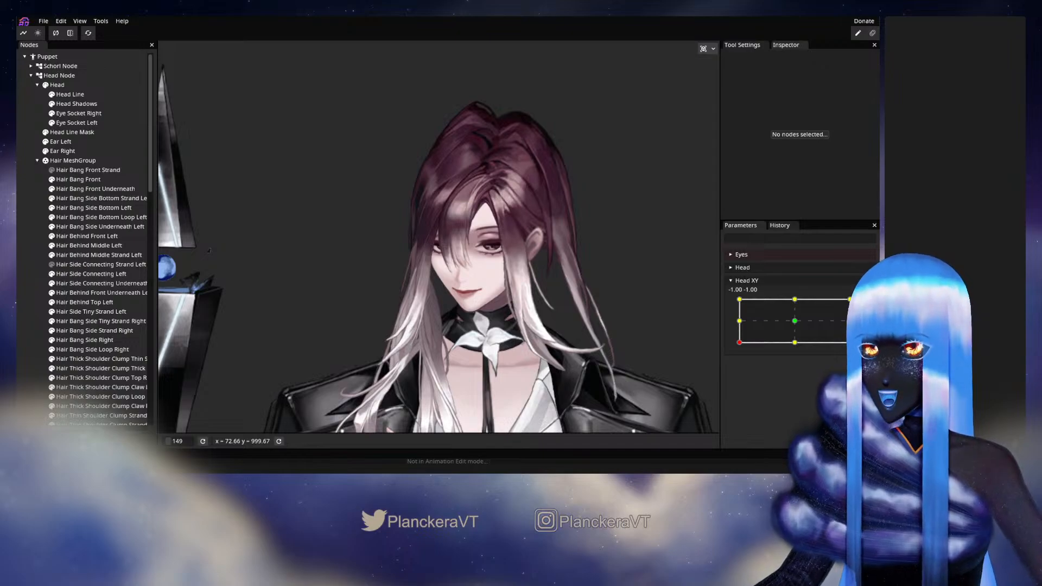
# Step: Examine the front bangs up close while moving Head XY around the -1.00, -1.00 keypoint
pyautogui.scroll(3, 438, 236)
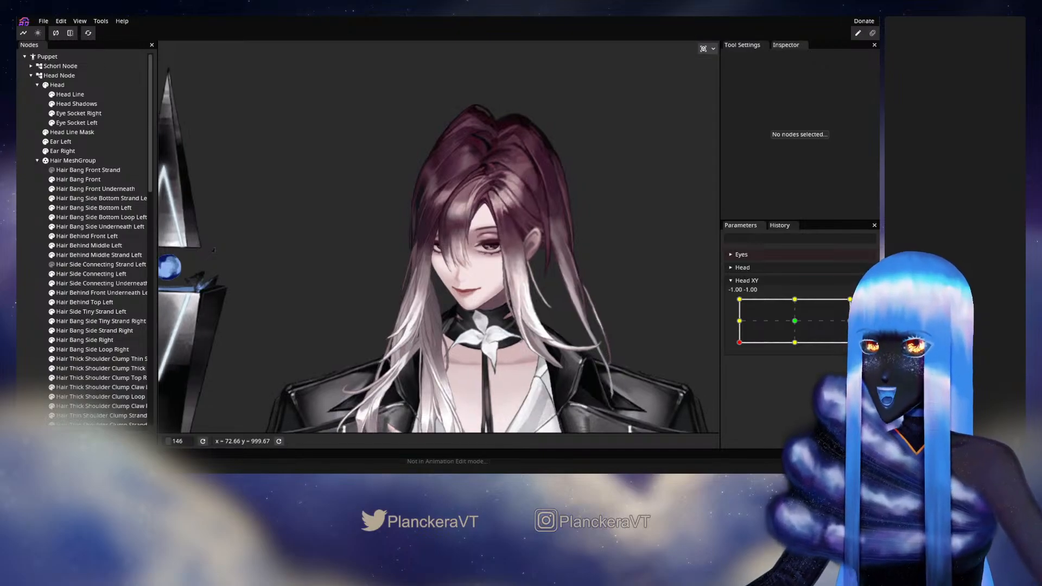
pyautogui.scroll(5, 611, 295)
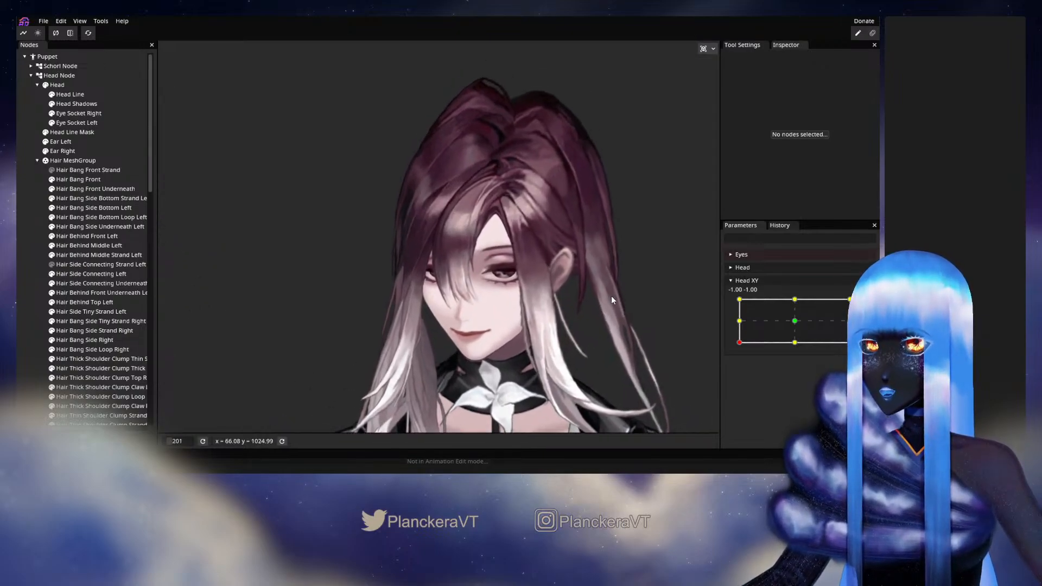
pyautogui.scroll(2, 617, 305)
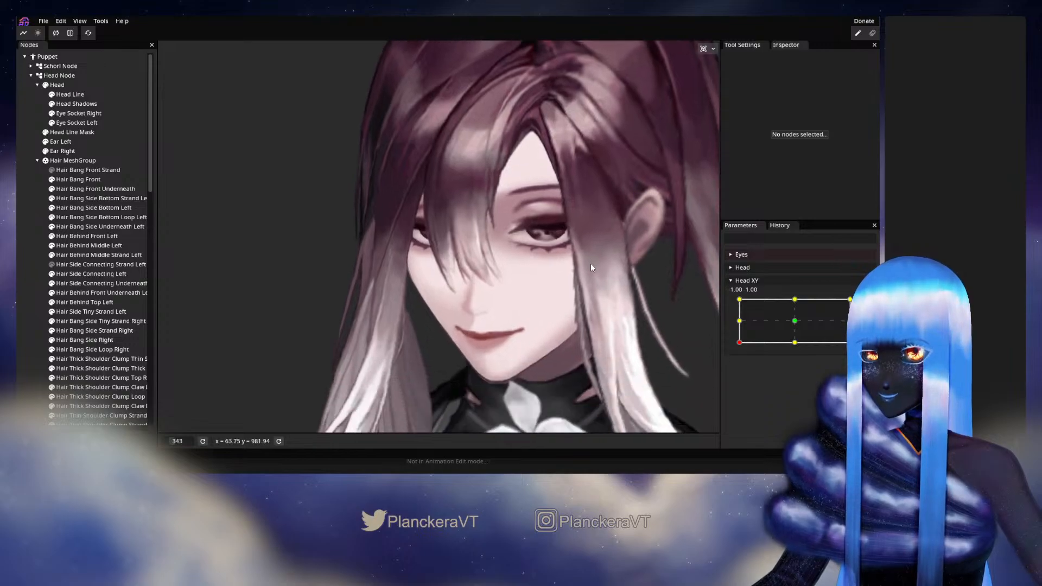
pyautogui.moveTo(739, 343)
pyautogui.mouseDown()
pyautogui.moveTo(737, 323)
pyautogui.moveTo(731, 350)
pyautogui.mouseUp()
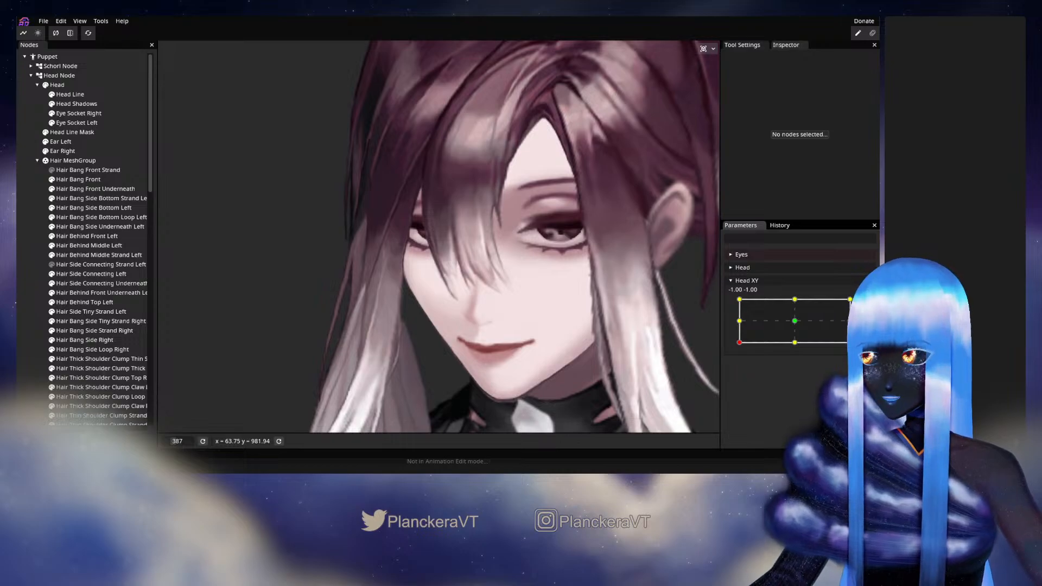
# Step: Arm Head XY at -1.00, -1.00 and reshape the lower strands of the Hair Bang Front mesh with a size 10 Circle Brush
pyautogui.click(866, 304)
pyautogui.scroll(3, 488, 287)
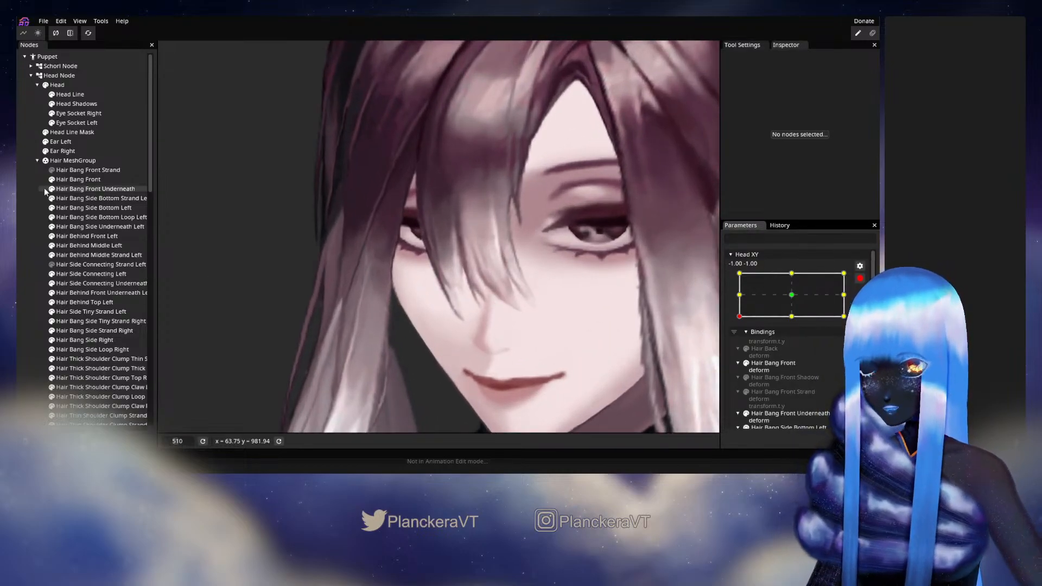
pyautogui.click(75, 180)
pyautogui.scroll(3, 314, 307)
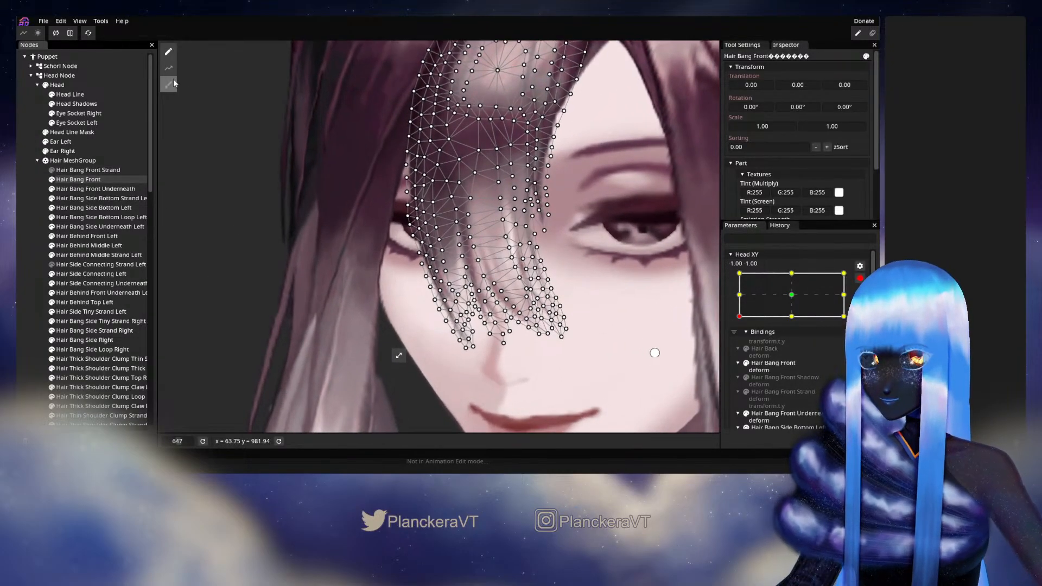
pyautogui.click(170, 85)
pyautogui.moveTo(250, 191); pyautogui.dragTo(147, 237)
pyautogui.moveTo(687, 79); pyautogui.dragTo(619, 106)
pyautogui.moveTo(600, 49); pyautogui.dragTo(588, 52)
pyautogui.moveTo(542, 192); pyautogui.dragTo(667, 97)
pyautogui.scroll(1, 586, 275)
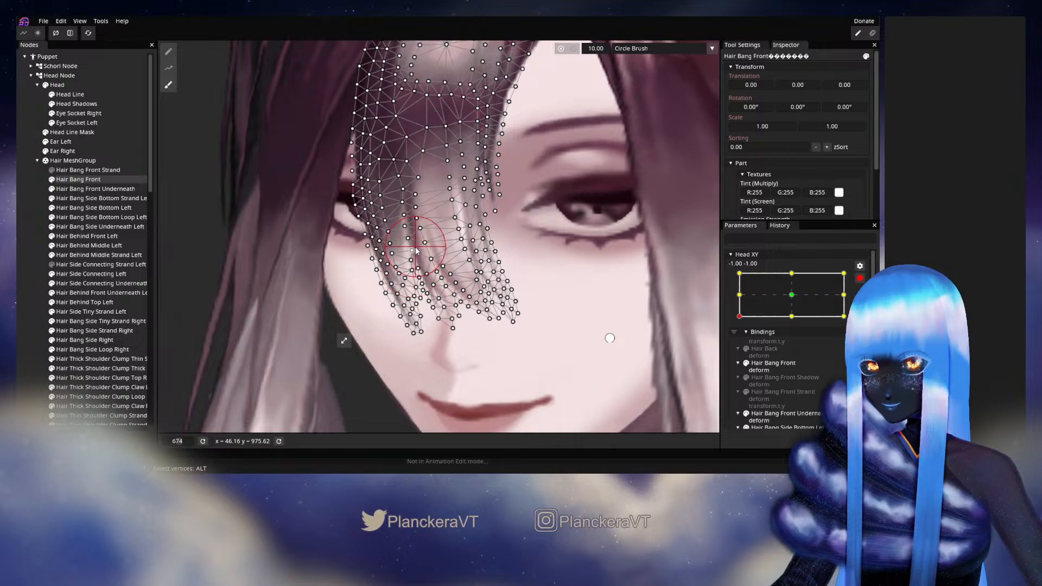
pyautogui.click(25, 241)
# Step: Disarm Head XY and preview the bang deformation by moving the parameter around the -1.00, -1.00 corner
pyautogui.scroll(-13, 522, 306)
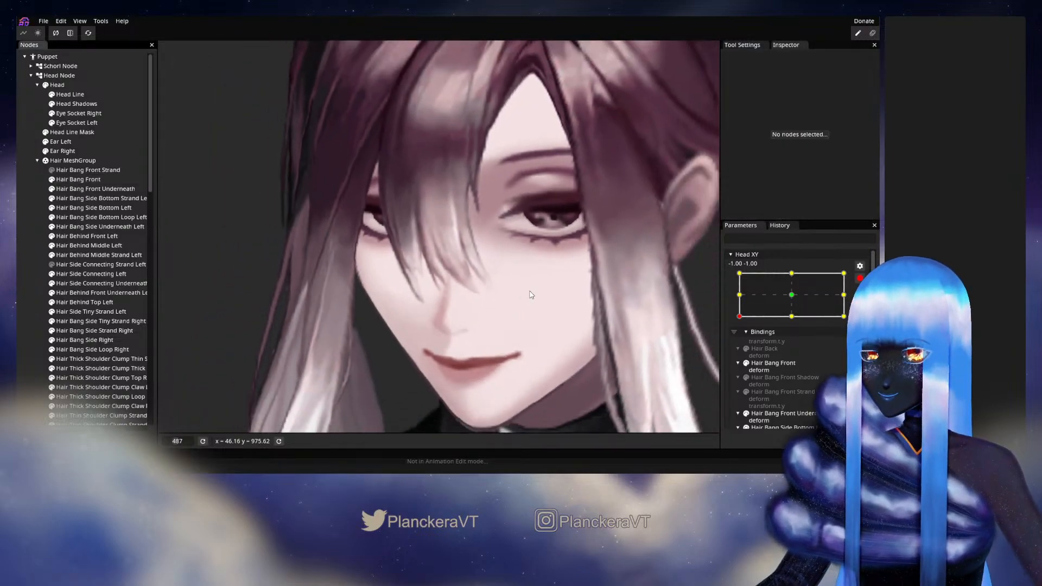
pyautogui.scroll(-4, 541, 302)
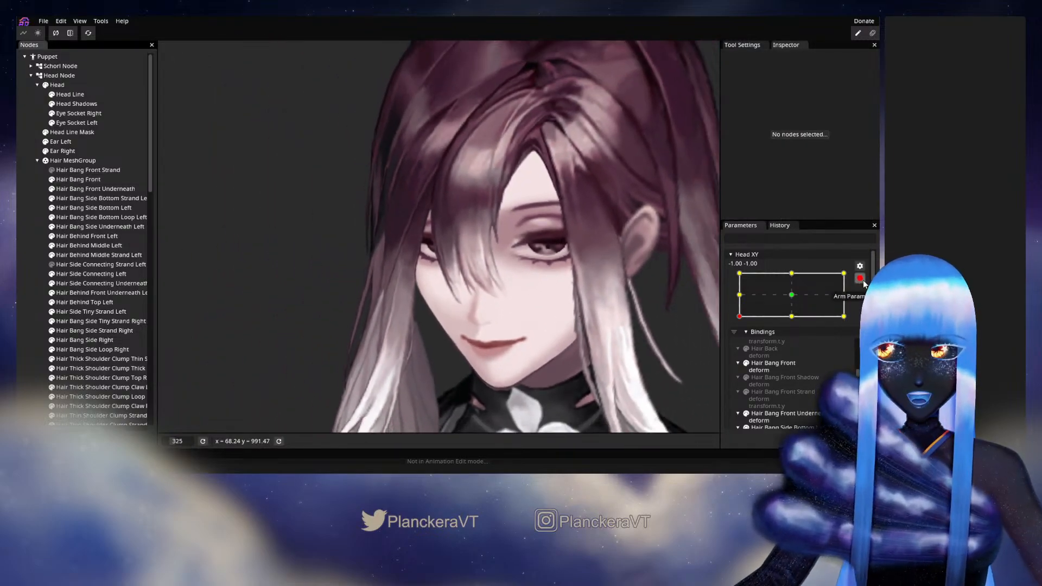
pyautogui.moveTo(741, 342)
pyautogui.mouseDown()
pyautogui.moveTo(731, 327)
pyautogui.moveTo(734, 347)
pyautogui.moveTo(780, 349)
pyautogui.moveTo(735, 348)
pyautogui.moveTo(737, 323)
pyautogui.moveTo(738, 344)
pyautogui.mouseUp()
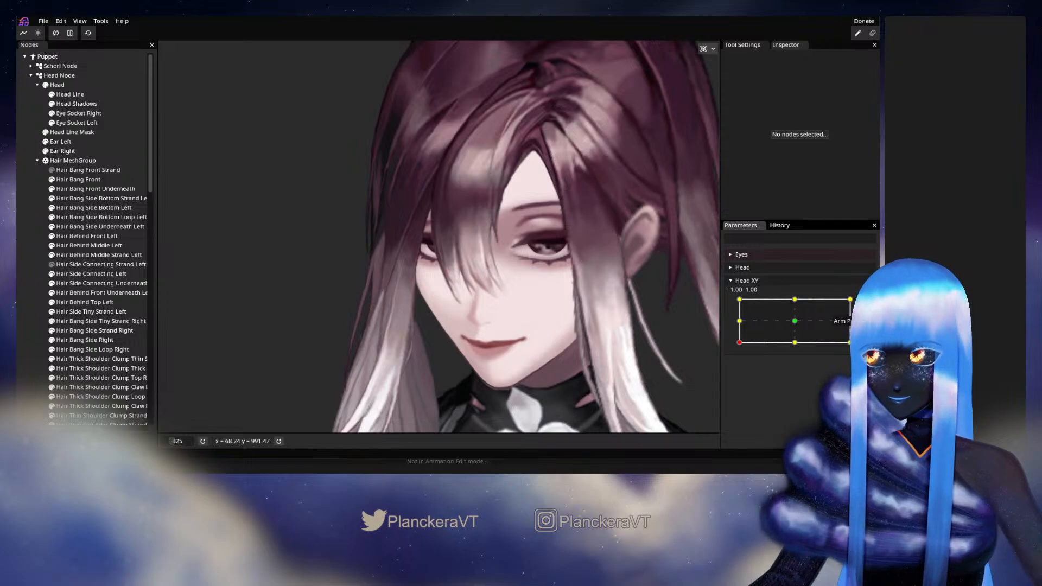
# Step: Arm Head XY at -1.00, -1.00 and reposition individual vertices along the strand over the inner eye in the Hair Bang Front mesh
pyautogui.click(865, 304)
pyautogui.scroll(1, 507, 324)
pyautogui.scroll(2, 508, 326)
pyautogui.scroll(1, 410, 318)
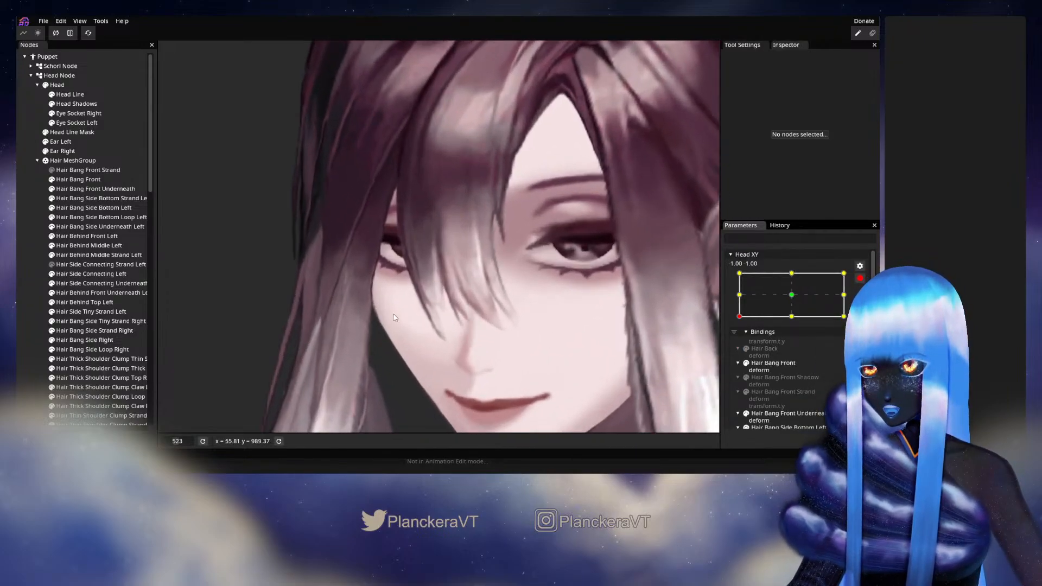
pyautogui.click(77, 179)
pyautogui.scroll(3, 323, 333)
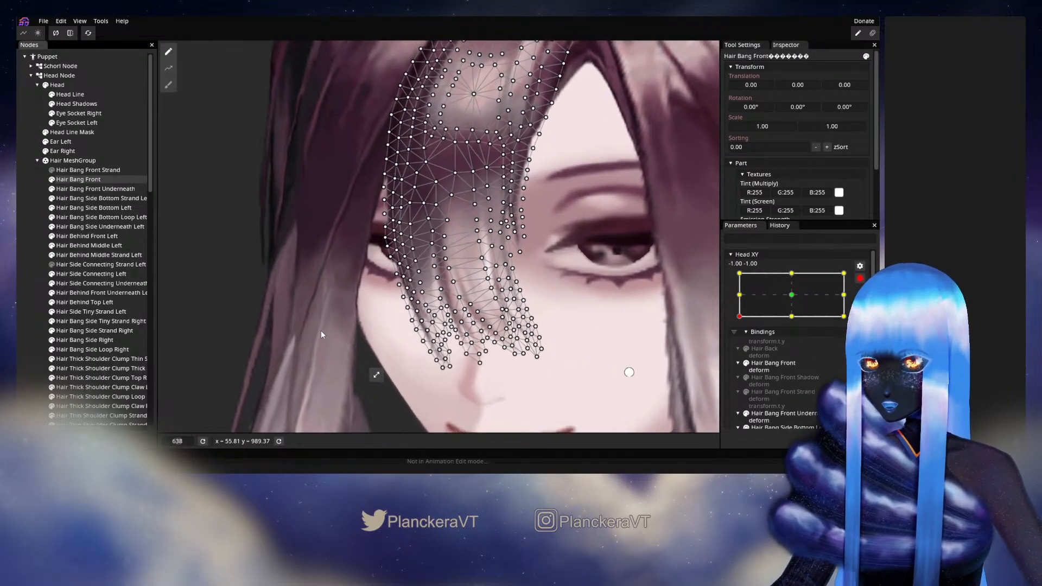
pyautogui.scroll(-2, 303, 317)
pyautogui.click(168, 85)
pyautogui.scroll(3, 230, 255)
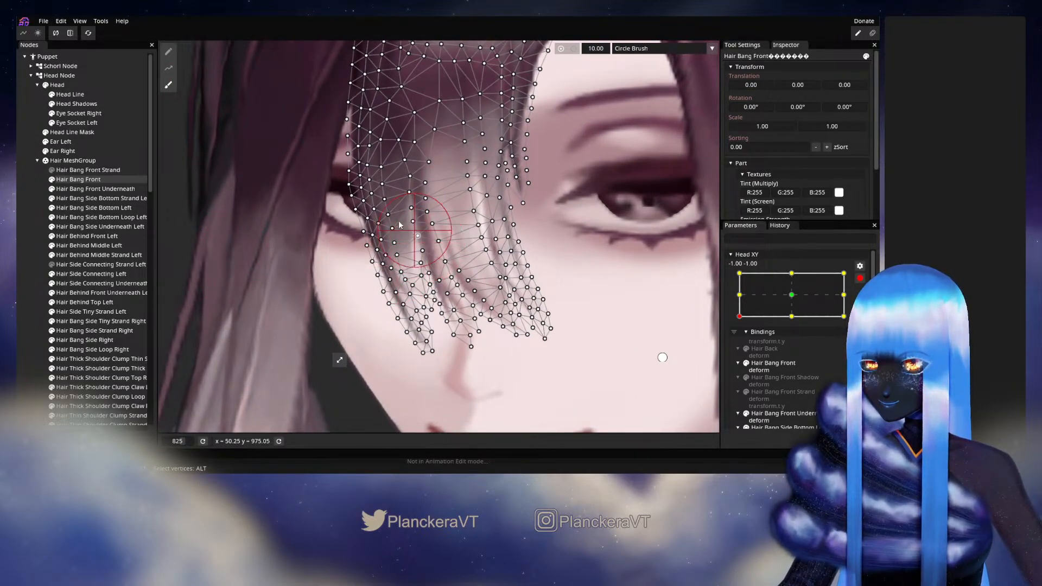
pyautogui.click(168, 51)
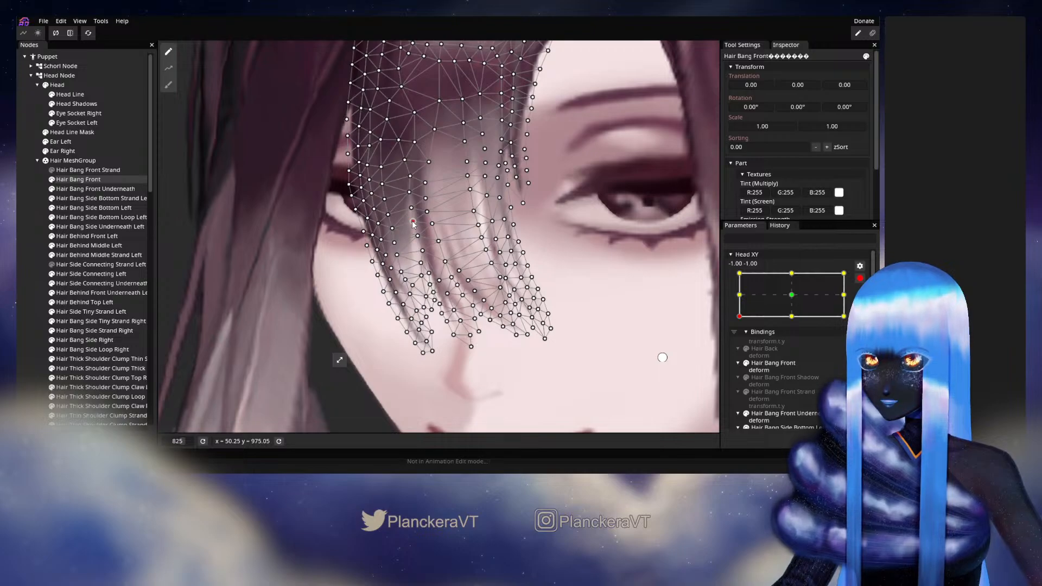
pyautogui.click(413, 221)
pyautogui.click(427, 211)
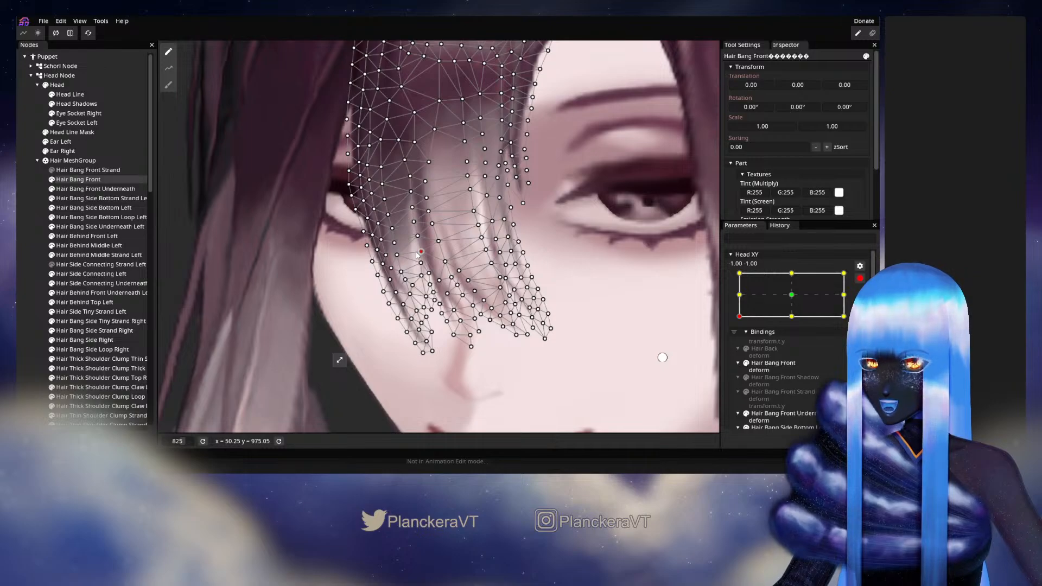
pyautogui.click(30, 251)
# Step: Disarm Head XY and check how the front bang strands move near the -1.00, -1.00 keypoint
pyautogui.scroll(-3, 547, 313)
pyautogui.moveTo(547, 313); pyautogui.dragTo(579, 319)
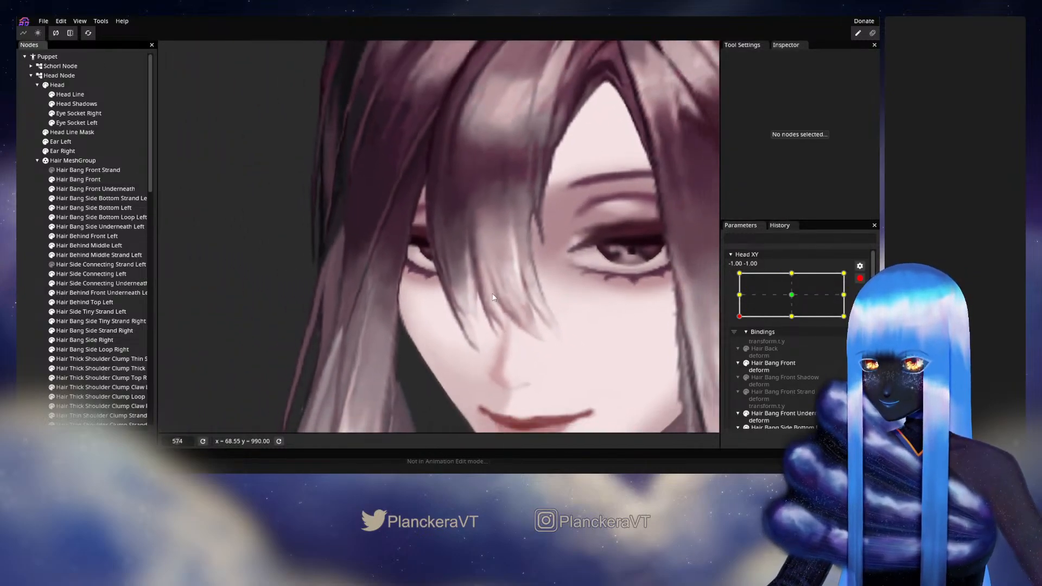
pyautogui.scroll(-1, 503, 310)
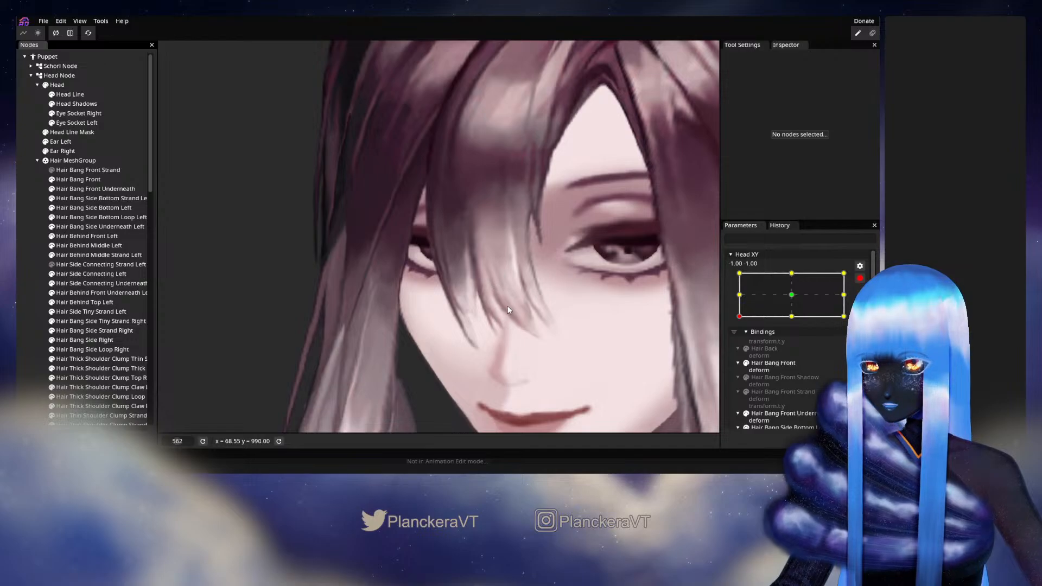
pyautogui.scroll(-6, 507, 305)
pyautogui.scroll(2, 748, 356)
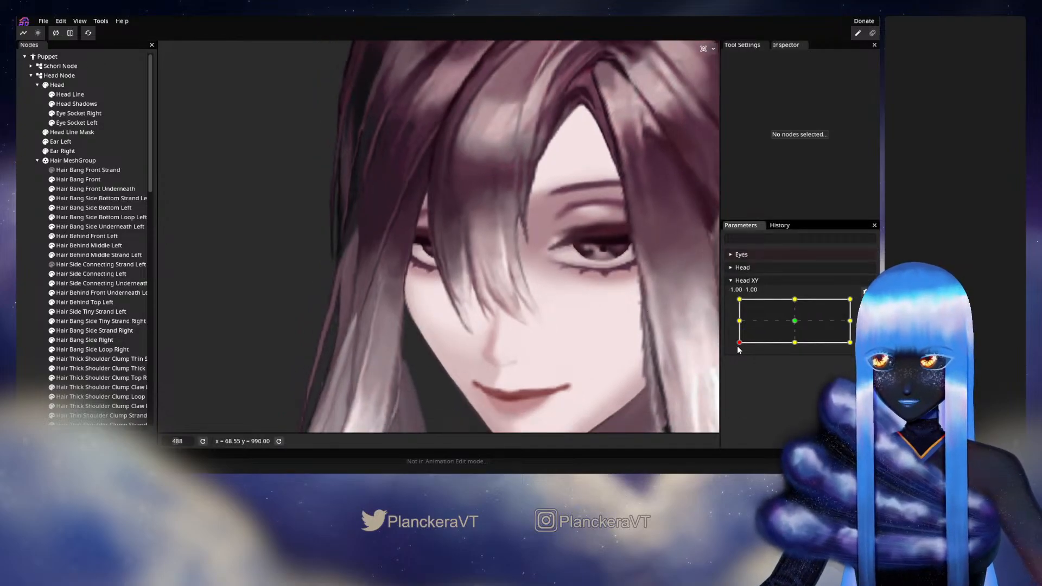
pyautogui.moveTo(739, 342)
pyautogui.mouseDown()
pyautogui.moveTo(732, 321)
pyautogui.moveTo(733, 345)
pyautogui.mouseUp()
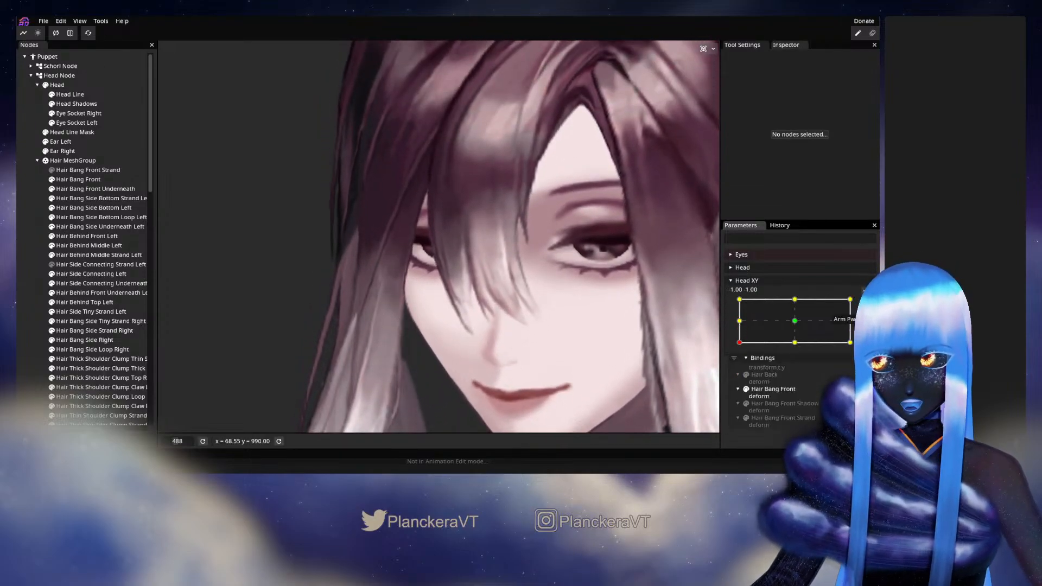
# Step: Arm Head XY at -1.00, -1.00 and adjust the vertices of the middle strands just above the tips of Hair Bang Front
pyautogui.scroll(5, 487, 310)
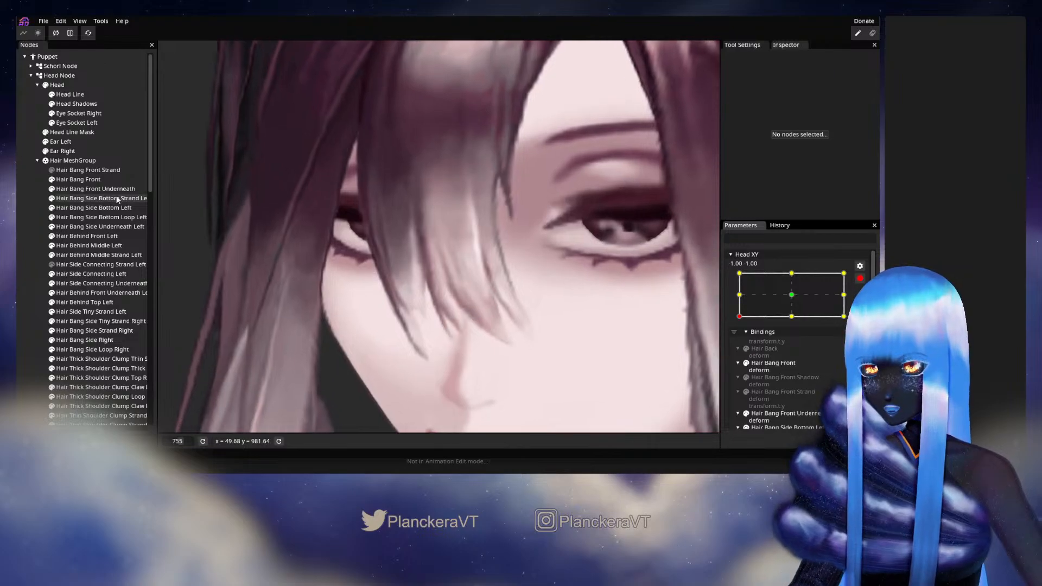
pyautogui.click(86, 178)
pyautogui.scroll(3, 471, 271)
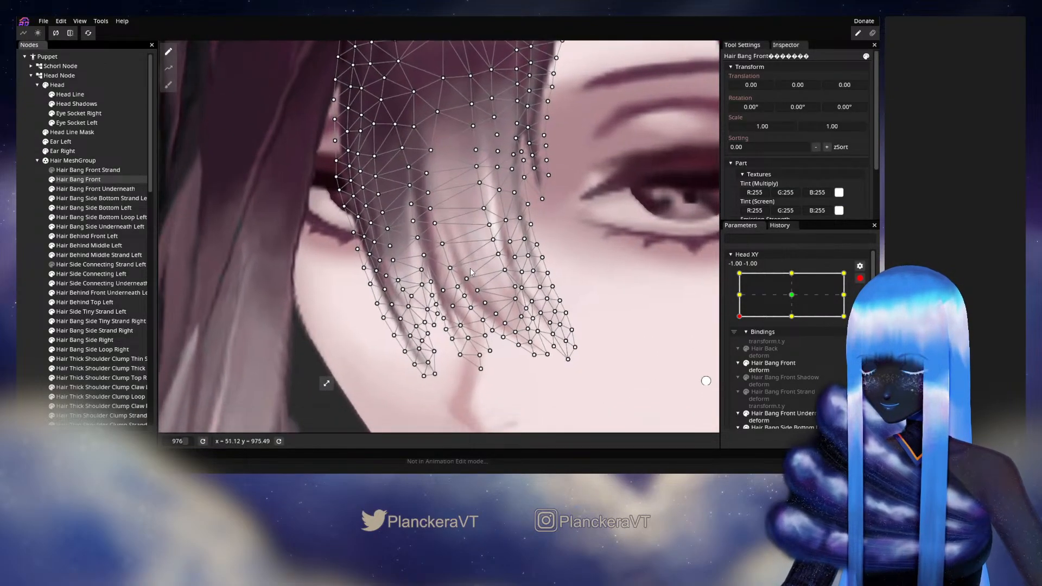
pyautogui.scroll(1, 470, 271)
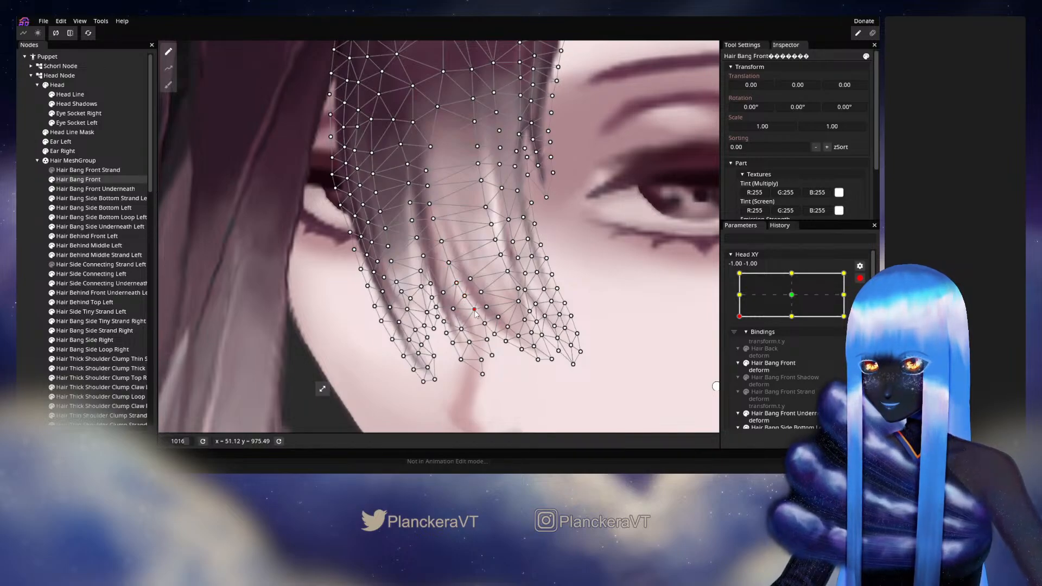
pyautogui.click(561, 297)
# Step: Disarm Head XY and preview the adjusted bang strands by moving the parameter away from and back to -1.00, -1.00
pyautogui.scroll(-5, 560, 297)
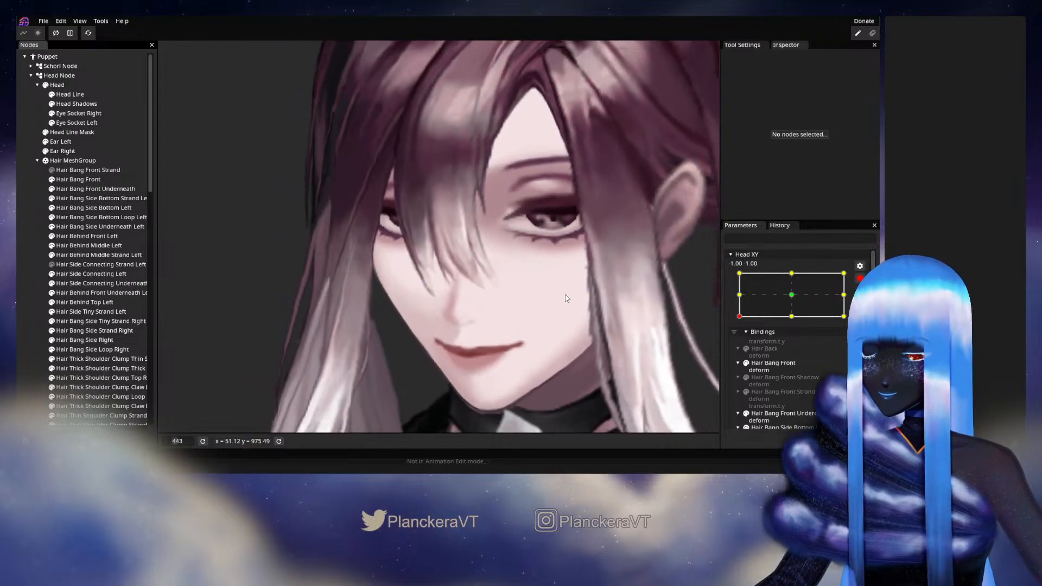
pyautogui.click(860, 279)
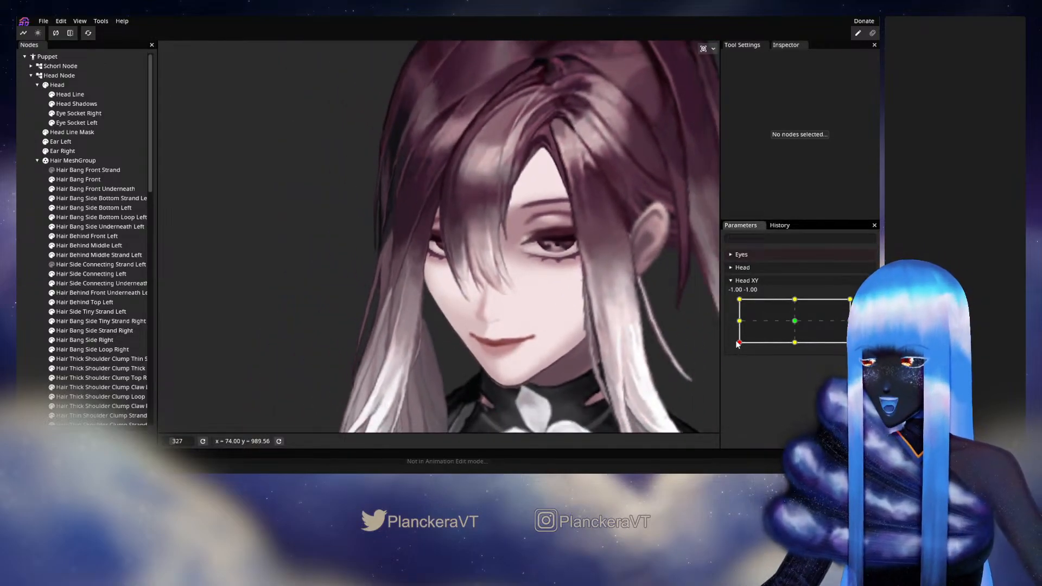
pyautogui.moveTo(737, 342)
pyautogui.mouseDown()
pyautogui.moveTo(740, 324)
pyautogui.moveTo(735, 346)
pyautogui.moveTo(737, 325)
pyautogui.moveTo(739, 342)
pyautogui.moveTo(768, 348)
pyautogui.moveTo(742, 344)
pyautogui.moveTo(740, 324)
pyautogui.moveTo(739, 347)
pyautogui.moveTo(739, 332)
pyautogui.moveTo(748, 346)
pyautogui.mouseUp()
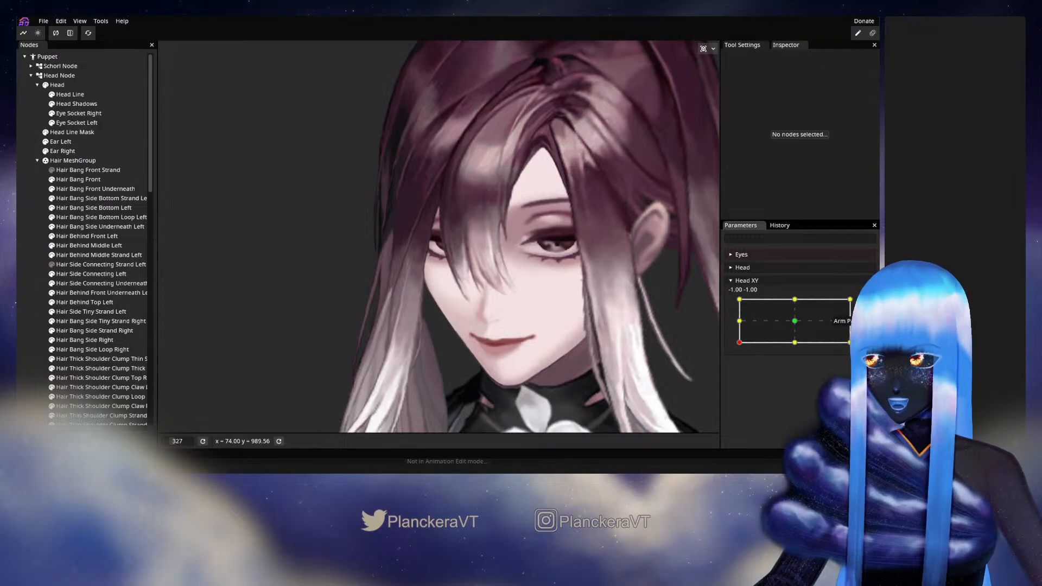
# Step: Arm Head XY at -1.00, -1.00 and refine the inner vertices between the central strands of the Hair Bang Front mesh
pyautogui.click(839, 322)
pyautogui.scroll(5, 457, 353)
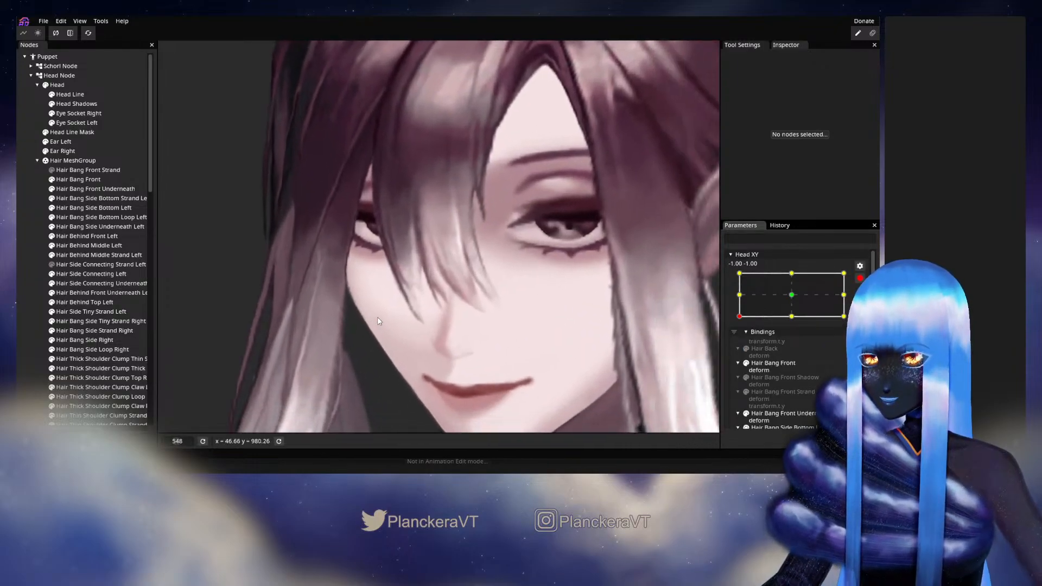
pyautogui.click(75, 180)
pyautogui.scroll(5, 500, 256)
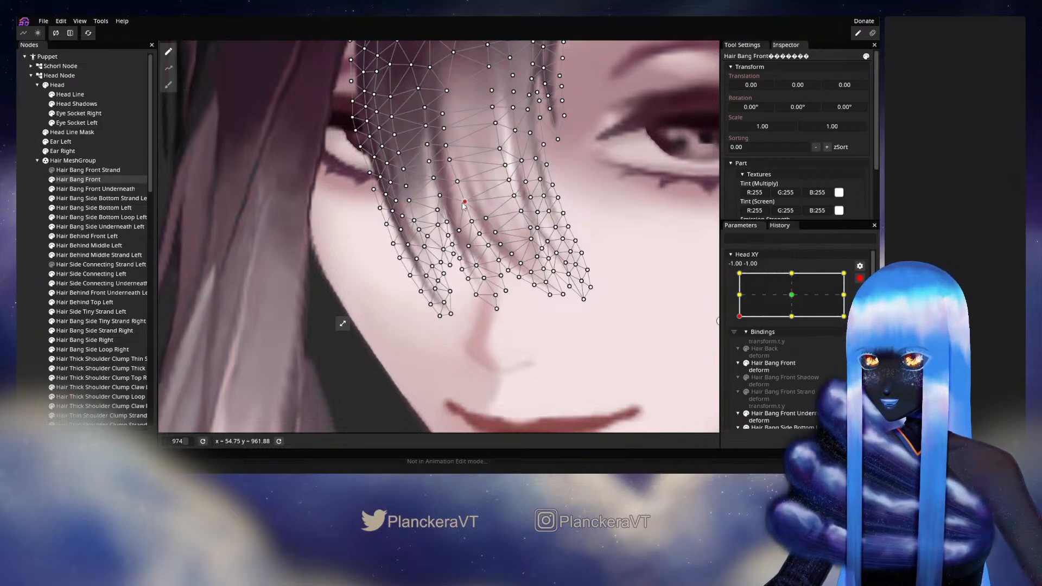
pyautogui.moveTo(465, 207); pyautogui.dragTo(454, 297)
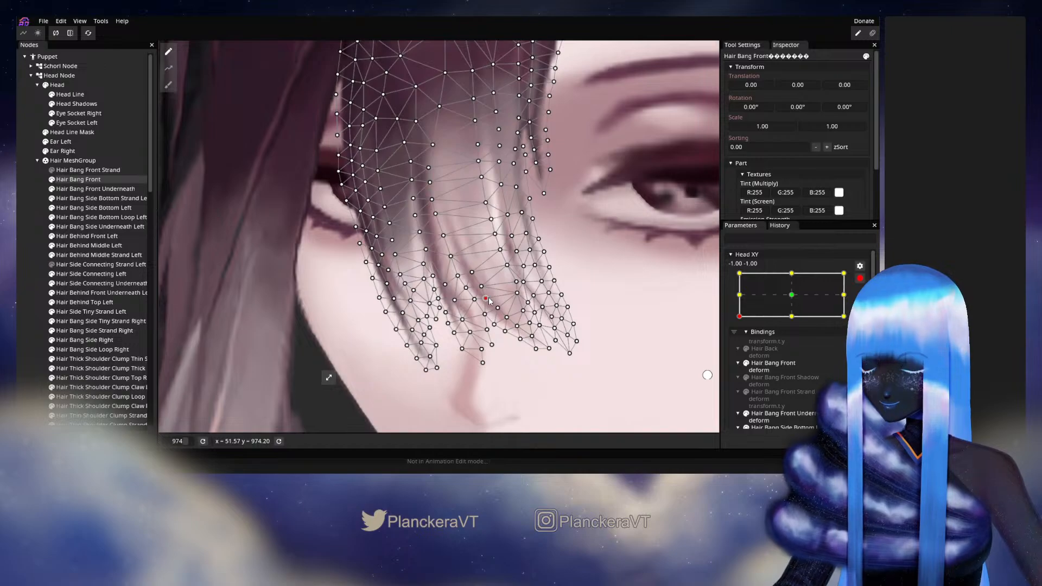
pyautogui.click(602, 320)
# Step: Disarm Head XY and review the bangs while moving the head vertically with the horizontal value at -1.00
pyautogui.scroll(-3, 597, 322)
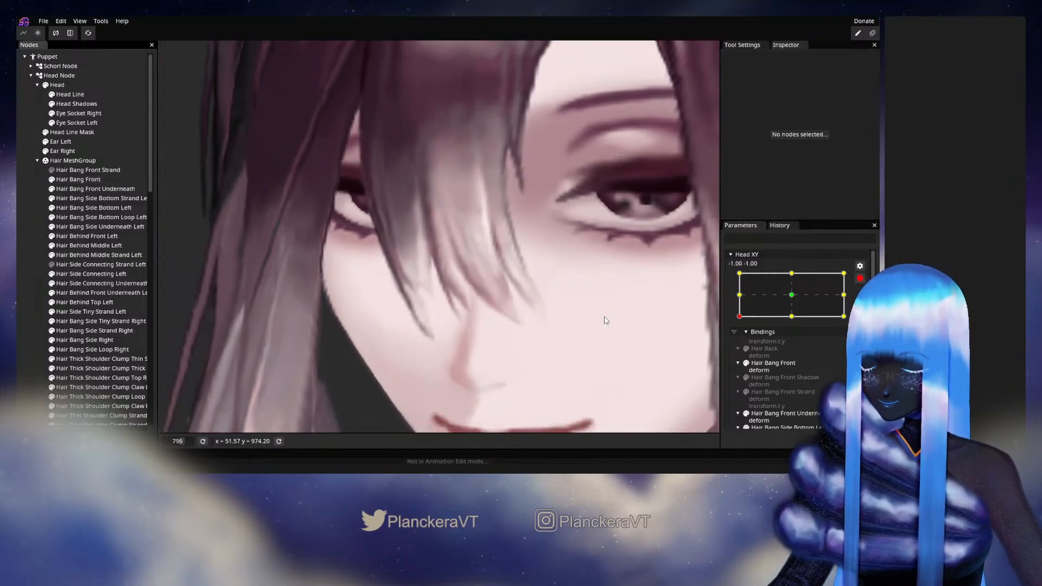
pyautogui.scroll(-5, 590, 325)
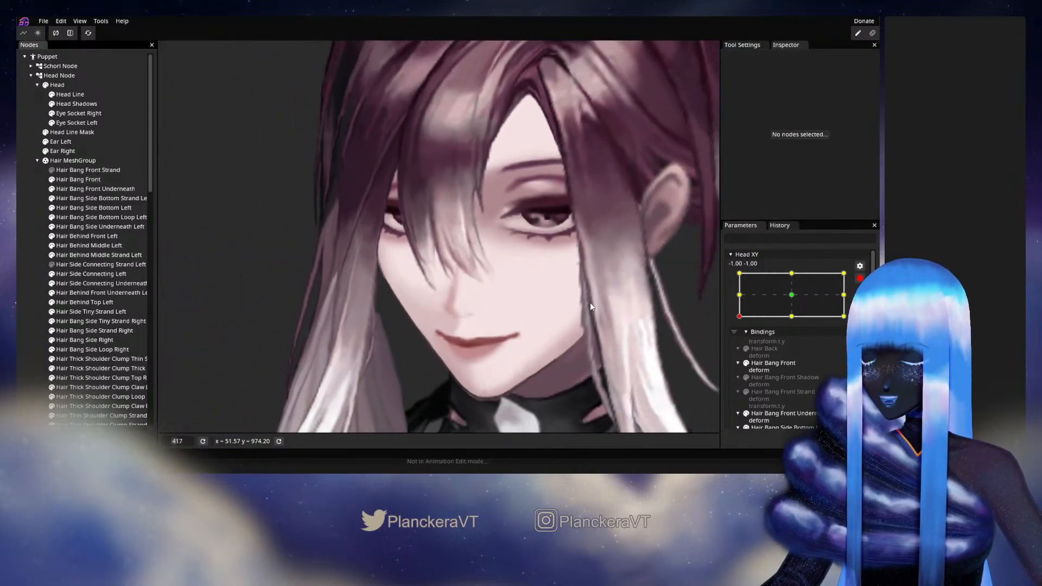
pyautogui.scroll(-3, 573, 298)
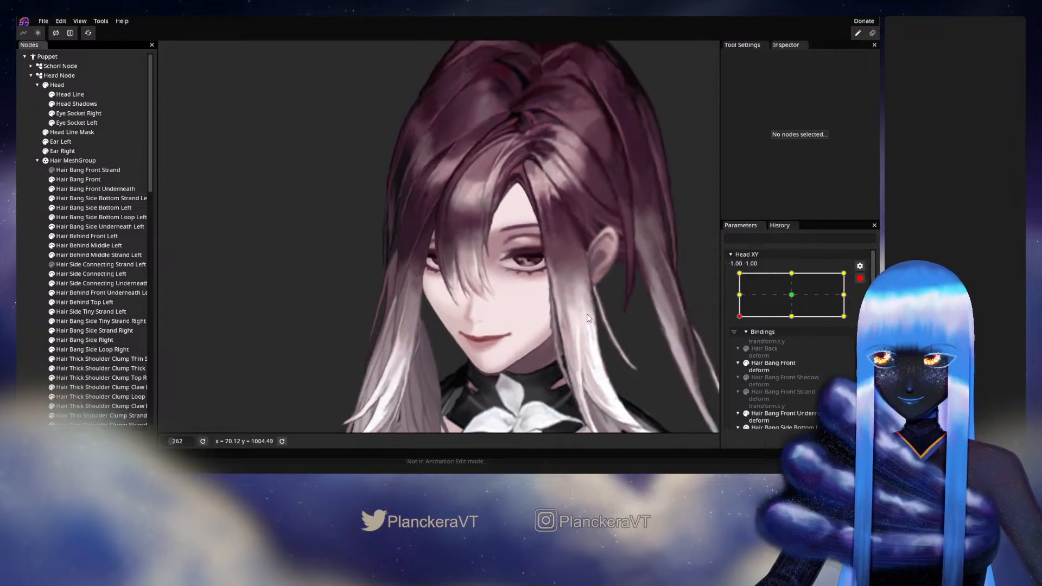
pyautogui.click(859, 278)
pyautogui.click(739, 341)
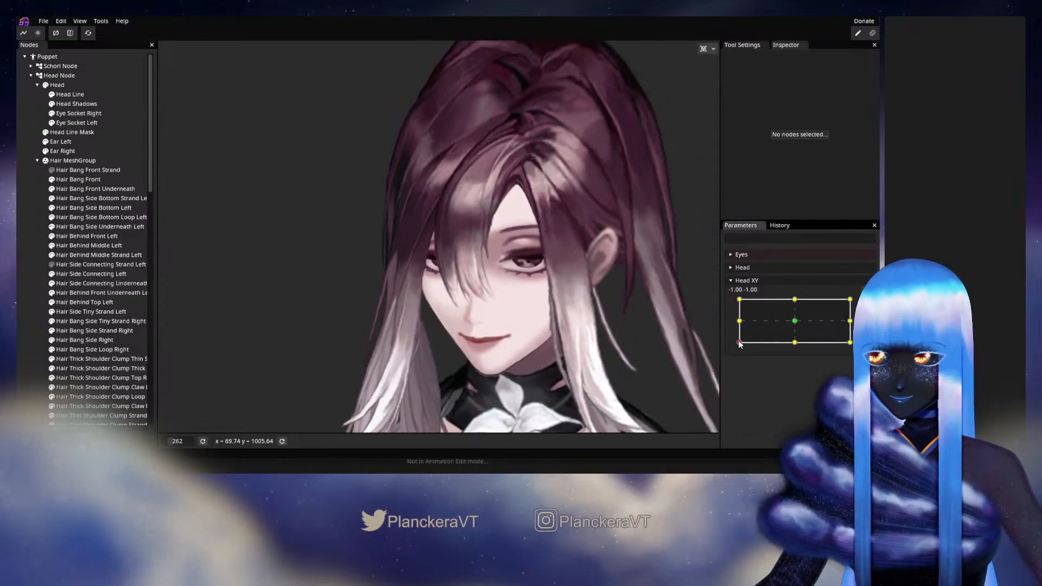
pyautogui.moveTo(739, 343)
pyautogui.mouseDown()
pyautogui.moveTo(733, 322)
pyautogui.moveTo(734, 344)
pyautogui.mouseUp()
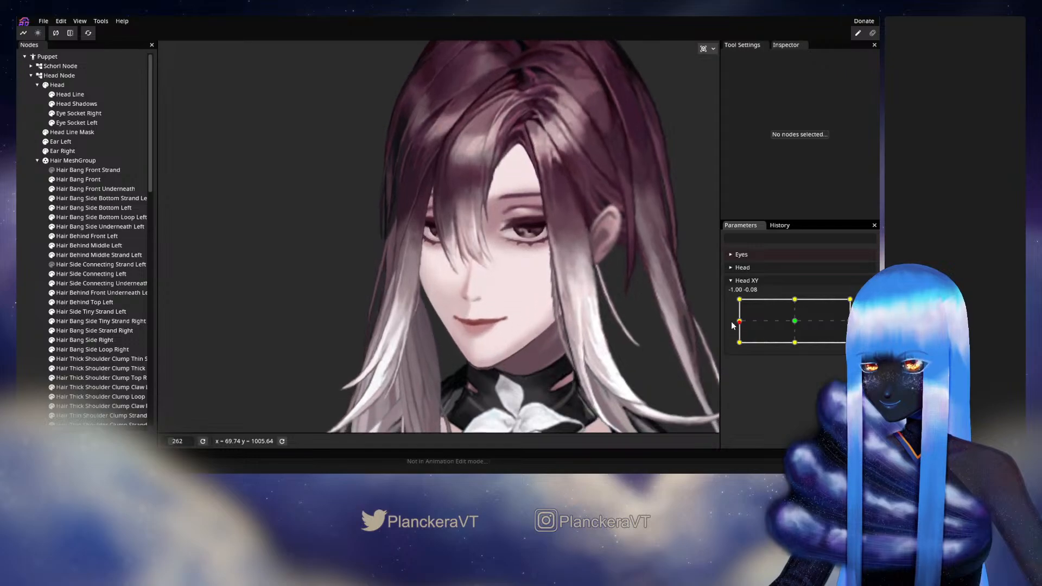
# Step: Arm Head XY at -1.00, -1.00 and adjust the vertices along the gap between Hair Bang Front's central strands, beside the eye
pyautogui.click(866, 304)
pyautogui.scroll(10, 467, 353)
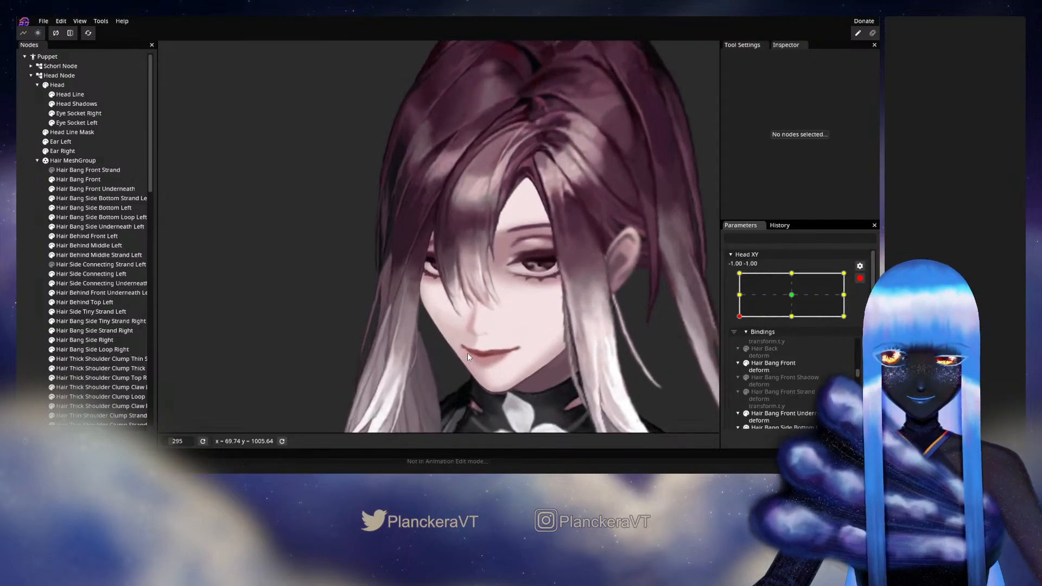
pyautogui.moveTo(459, 358); pyautogui.dragTo(423, 302)
pyautogui.scroll(3, 423, 302)
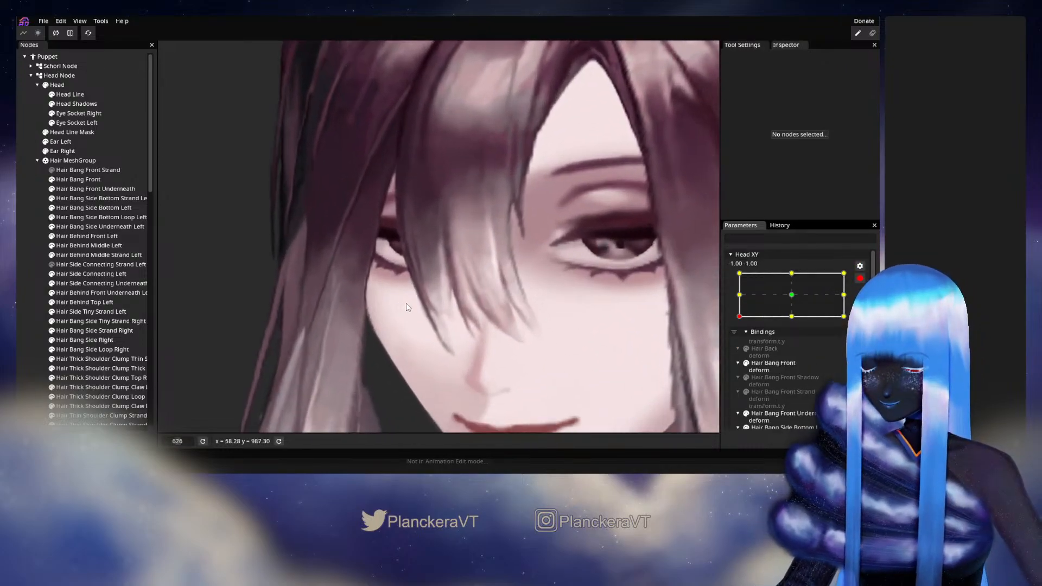
pyautogui.click(76, 180)
pyautogui.scroll(4, 471, 275)
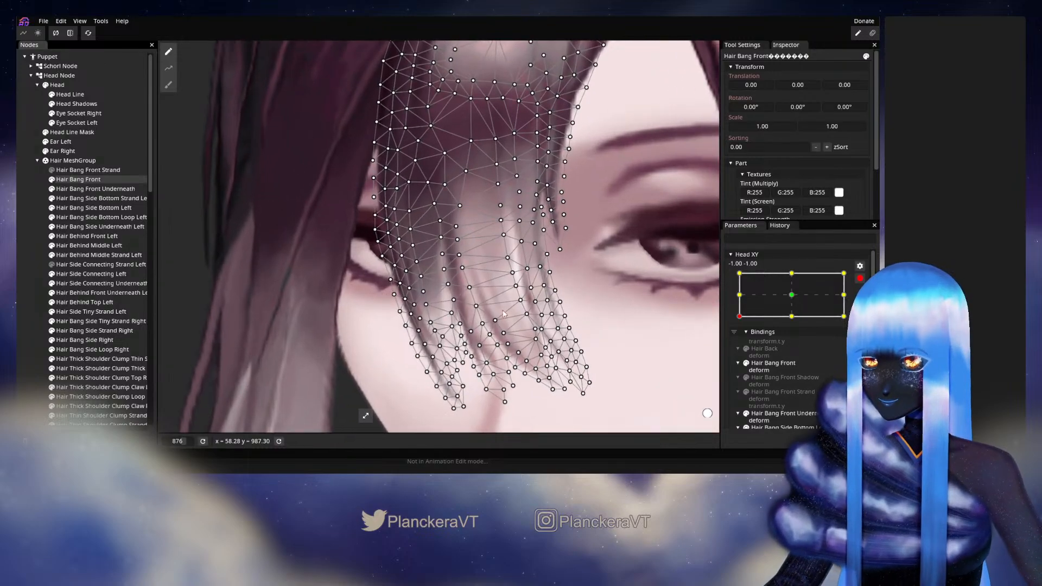
pyautogui.scroll(1, 471, 275)
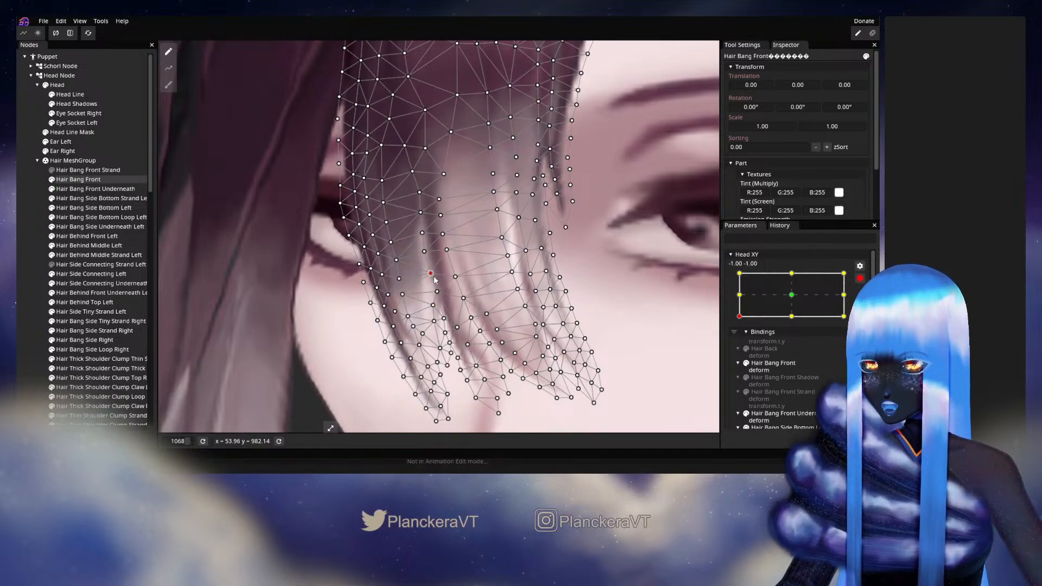
pyautogui.moveTo(446, 251); pyautogui.dragTo(449, 261)
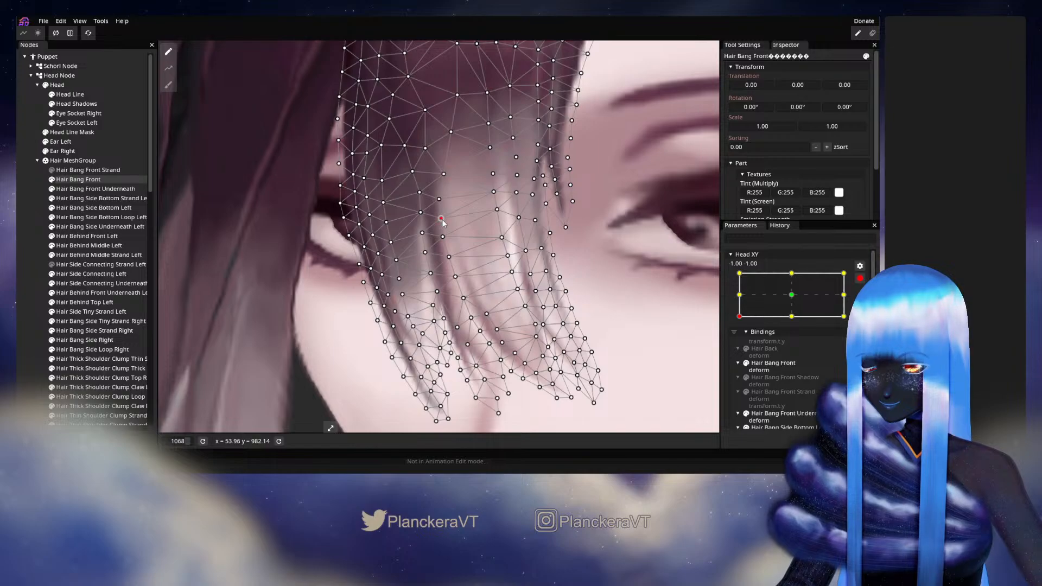
pyautogui.moveTo(510, 257); pyautogui.dragTo(512, 264)
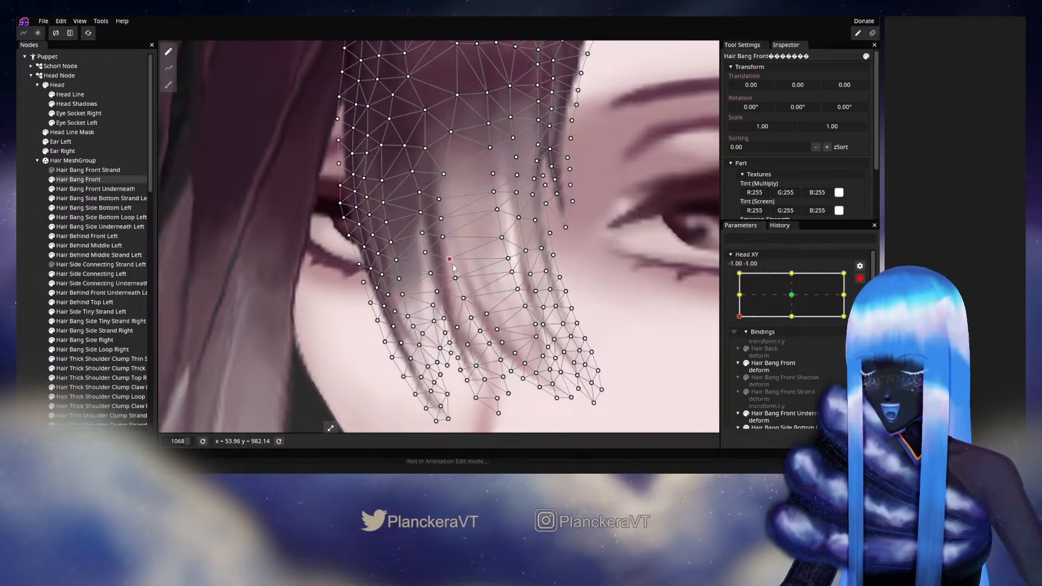
pyautogui.click(21, 264)
# Step: Disarm Head XY and preview the bangs while moving the head horizontally along -1.00 and vertically from the -1.00, -1.00 corner
pyautogui.scroll(-3, 587, 307)
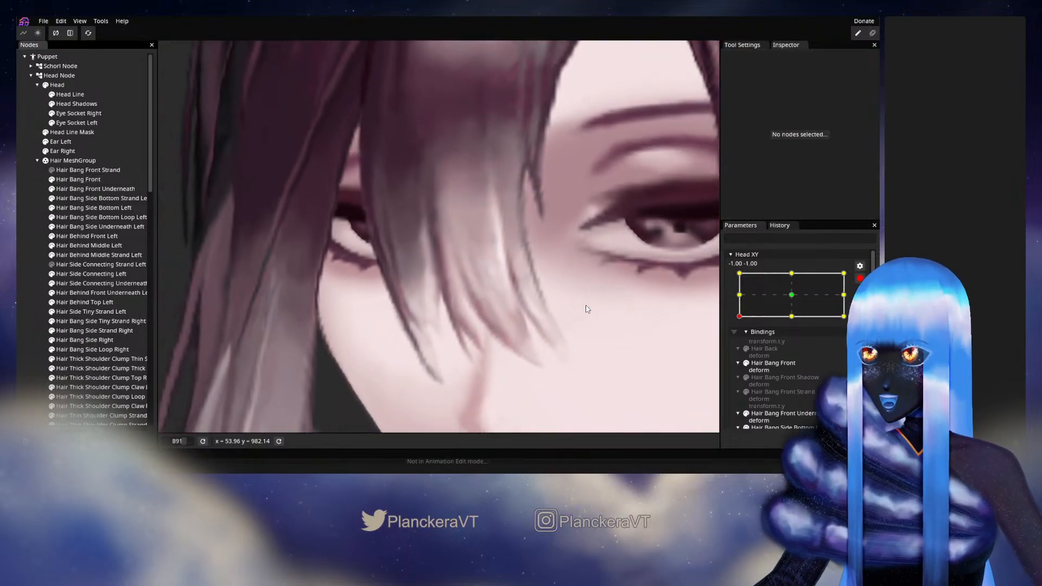
pyautogui.scroll(-5, 594, 303)
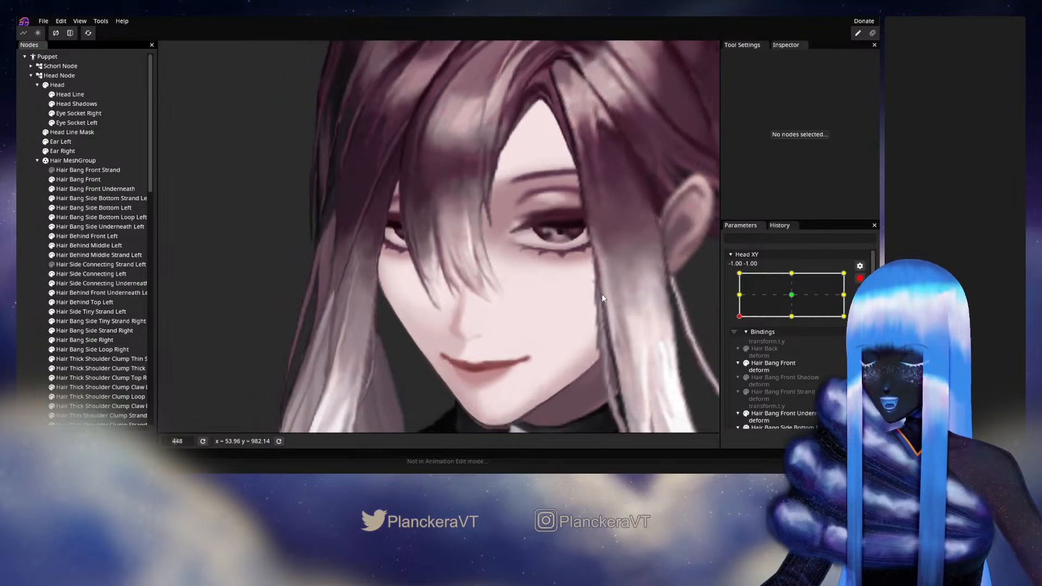
pyautogui.scroll(-4, 603, 302)
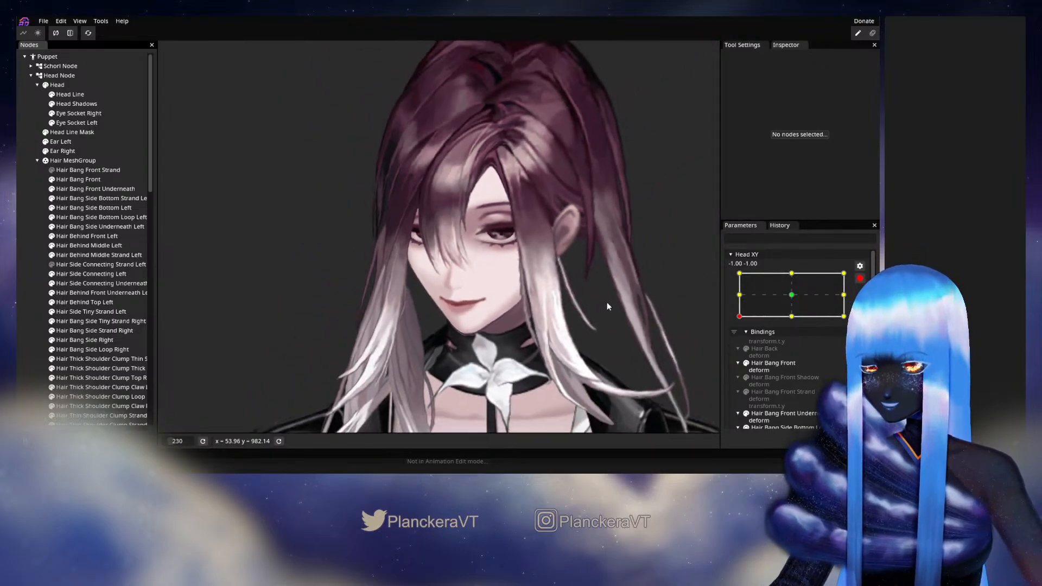
pyautogui.scroll(-2, 603, 301)
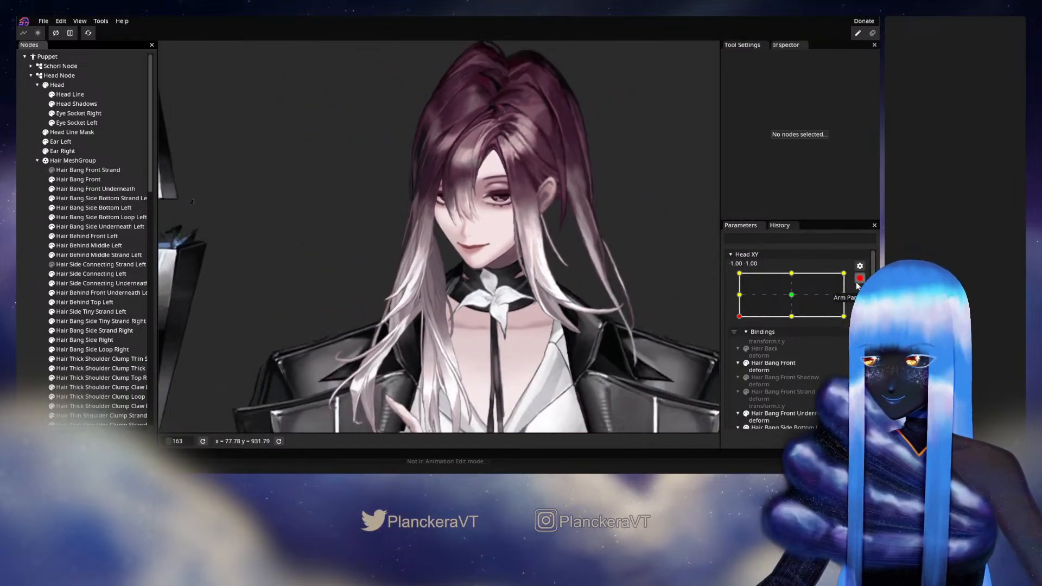
pyautogui.moveTo(736, 346)
pyautogui.mouseDown()
pyautogui.moveTo(739, 323)
pyautogui.moveTo(739, 338)
pyautogui.mouseUp()
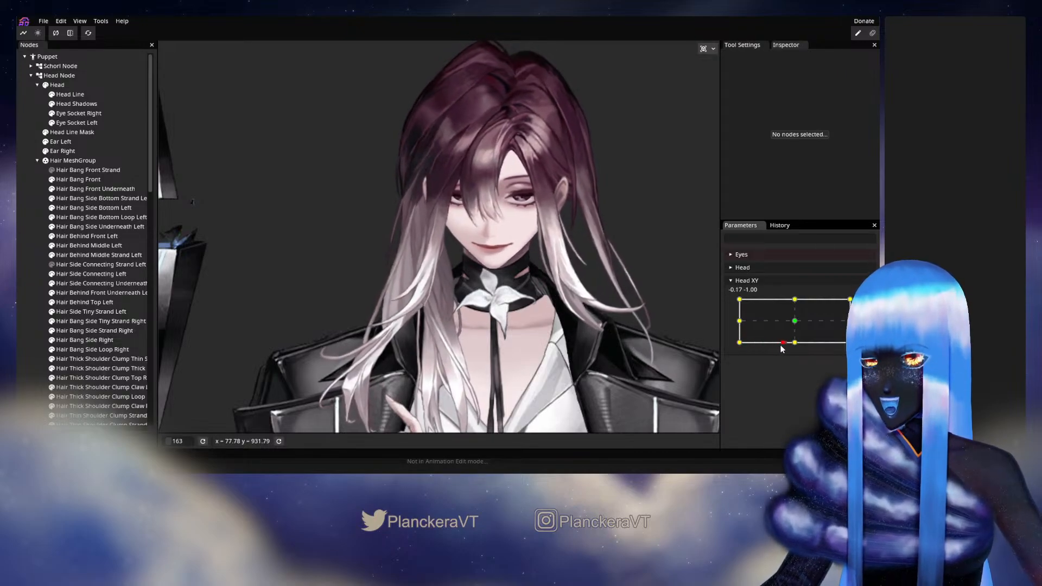
pyautogui.moveTo(784, 349); pyautogui.dragTo(739, 350)
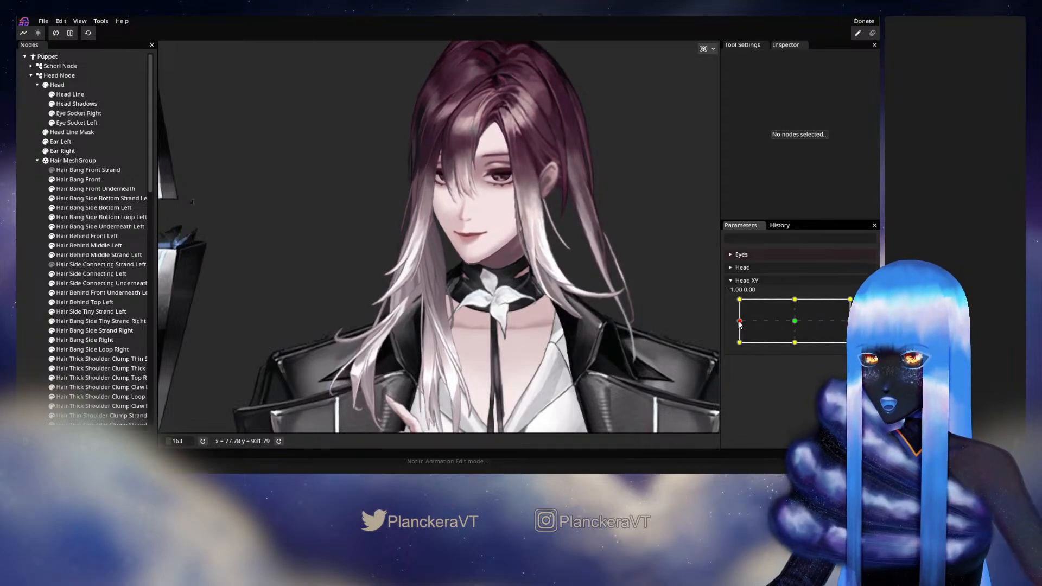
pyautogui.moveTo(740, 341)
pyautogui.mouseDown()
pyautogui.moveTo(740, 323)
pyautogui.moveTo(741, 352)
pyautogui.moveTo(789, 354)
pyautogui.moveTo(730, 351)
pyautogui.moveTo(741, 324)
pyautogui.moveTo(744, 351)
pyautogui.mouseUp()
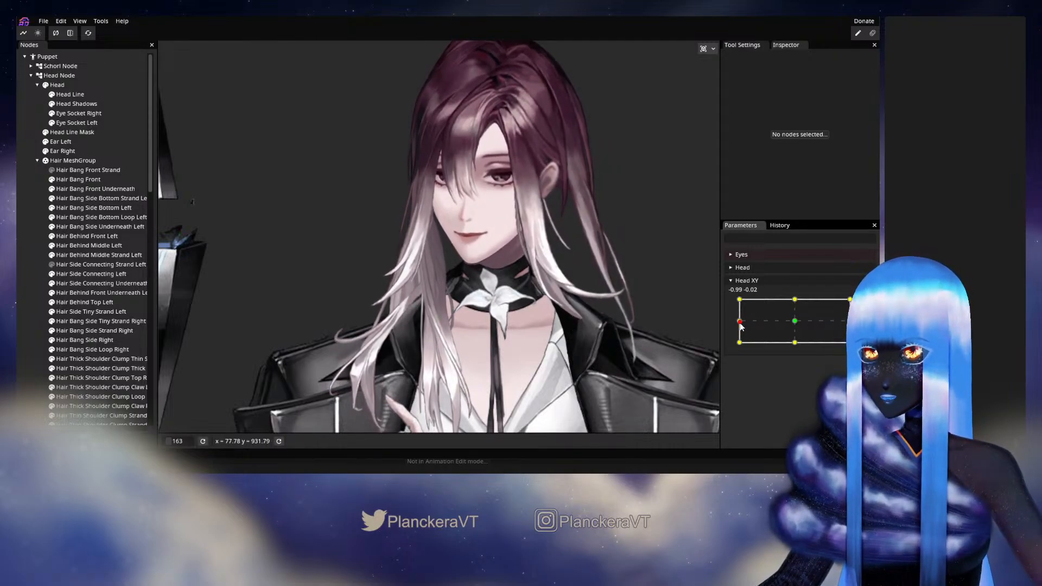
# Step: Arm Head XY at -1.00, -1.00 and refine the Hair Bang Front vertices on the strand beside the forehead opening
pyautogui.click(865, 305)
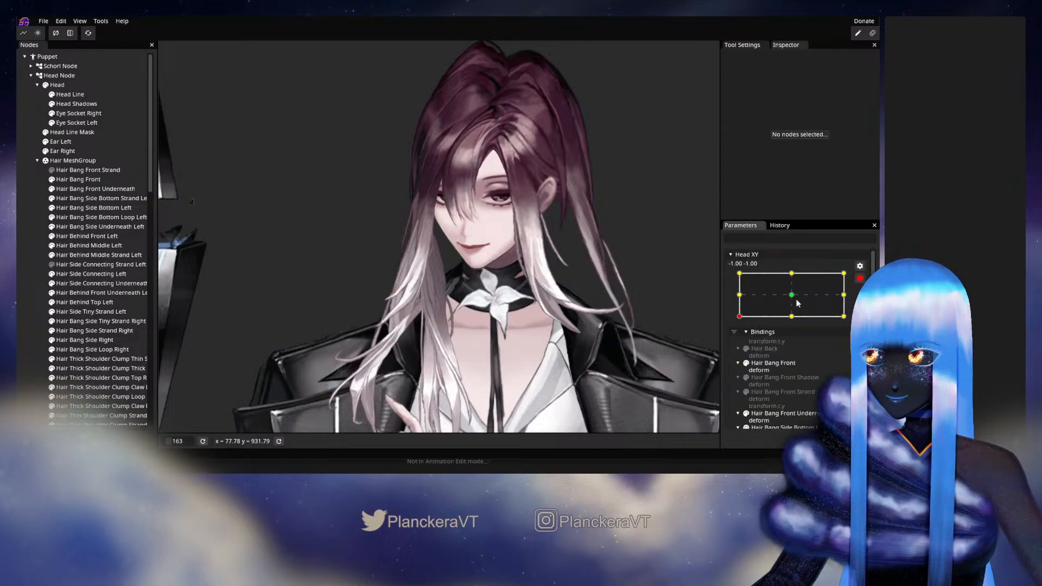
pyautogui.scroll(4, 519, 271)
pyautogui.moveTo(532, 199); pyautogui.dragTo(471, 311)
pyautogui.scroll(5, 433, 279)
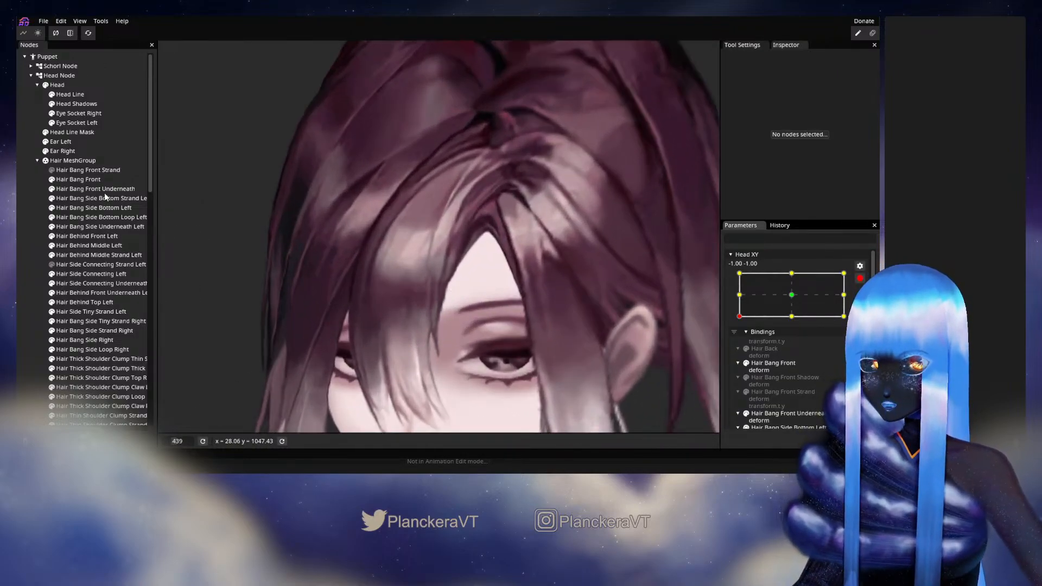
pyautogui.click(81, 180)
pyautogui.scroll(4, 476, 307)
pyautogui.scroll(4, 475, 307)
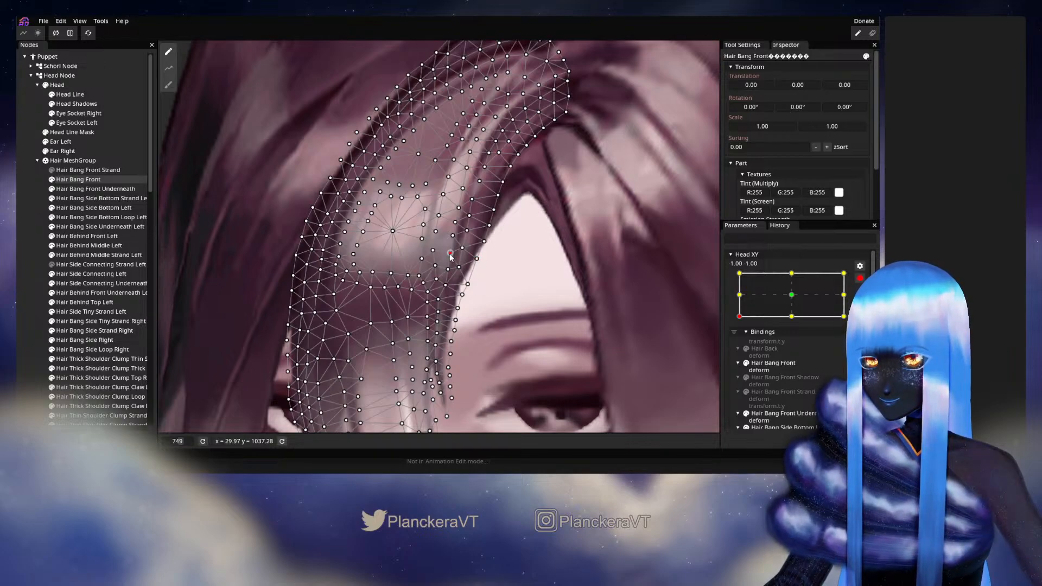
pyautogui.moveTo(451, 267); pyautogui.dragTo(452, 316)
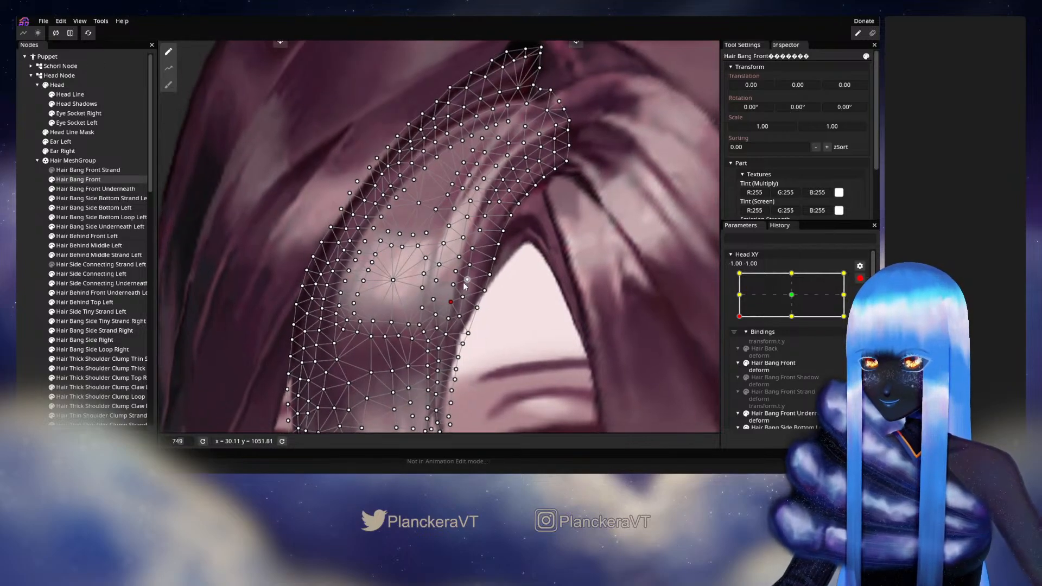
pyautogui.click(33, 239)
pyautogui.scroll(-2, 528, 301)
pyautogui.scroll(-5, 535, 300)
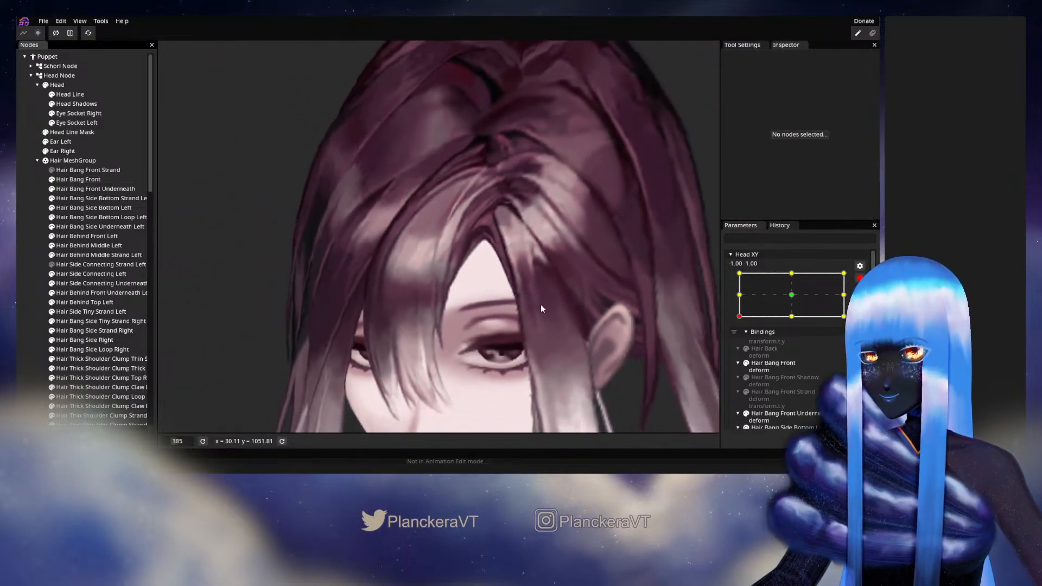
# Step: Disarm Head XY and inspect the upper bangs and face while moving the vertical value between 0 and -1.00 at horizontal -1.00
pyautogui.click(859, 278)
pyautogui.moveTo(741, 345)
pyautogui.mouseDown()
pyautogui.moveTo(739, 324)
pyautogui.moveTo(734, 345)
pyautogui.moveTo(800, 351)
pyautogui.moveTo(743, 351)
pyautogui.mouseUp()
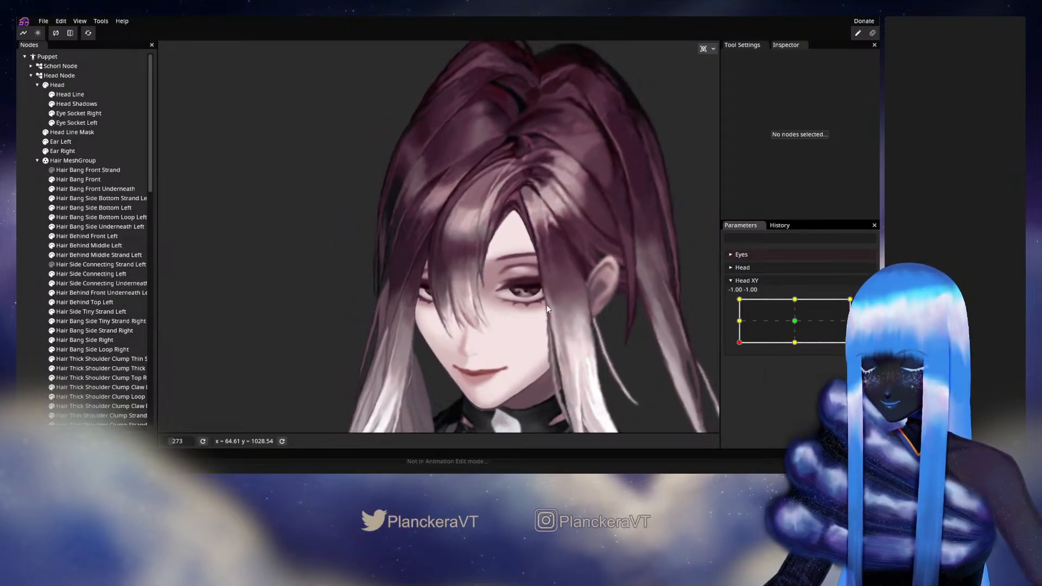
pyautogui.moveTo(546, 292); pyautogui.dragTo(549, 304)
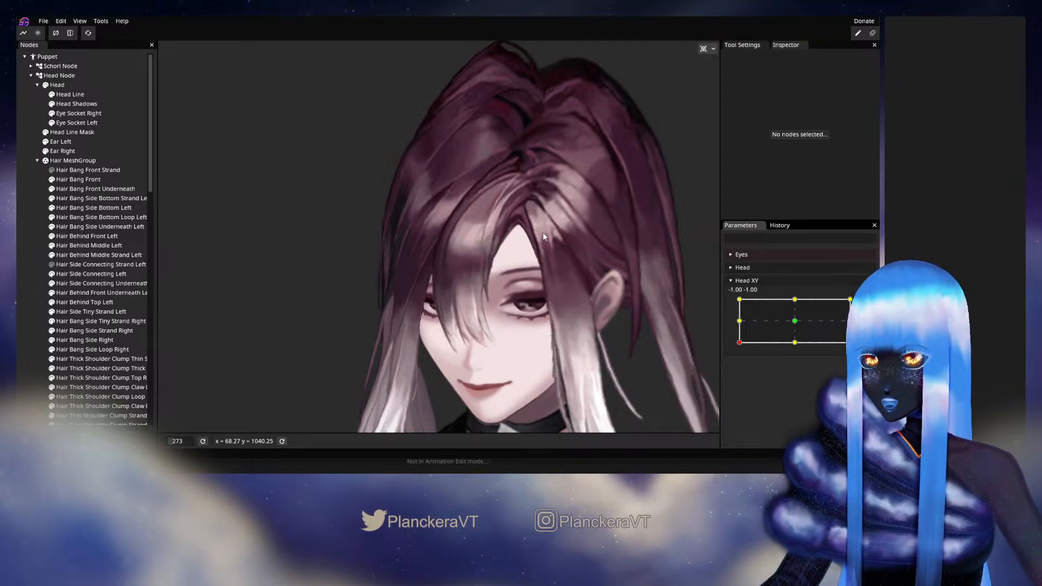
pyautogui.moveTo(578, 277); pyautogui.dragTo(590, 269)
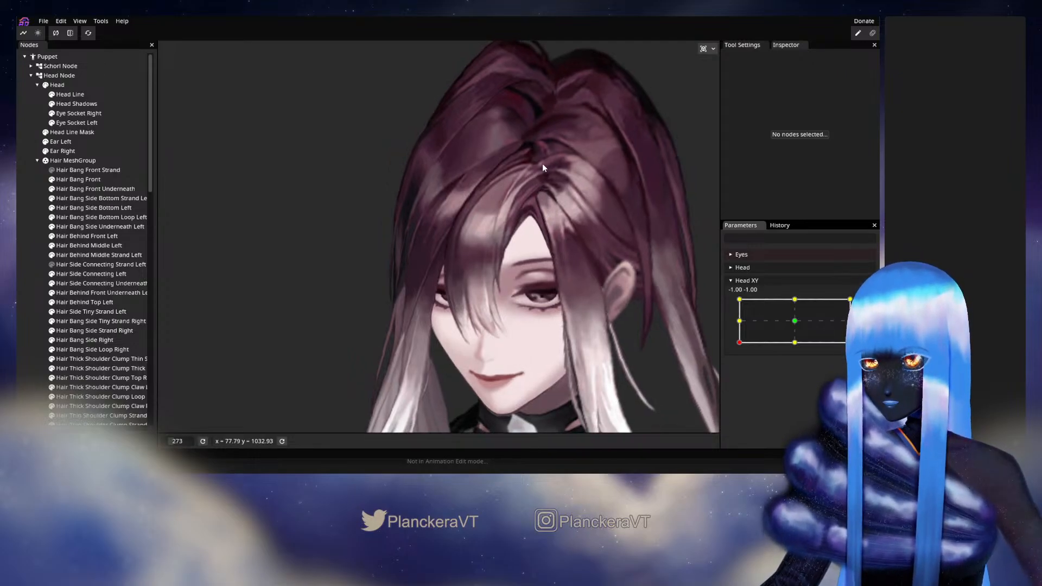
pyautogui.moveTo(739, 345); pyautogui.dragTo(734, 326)
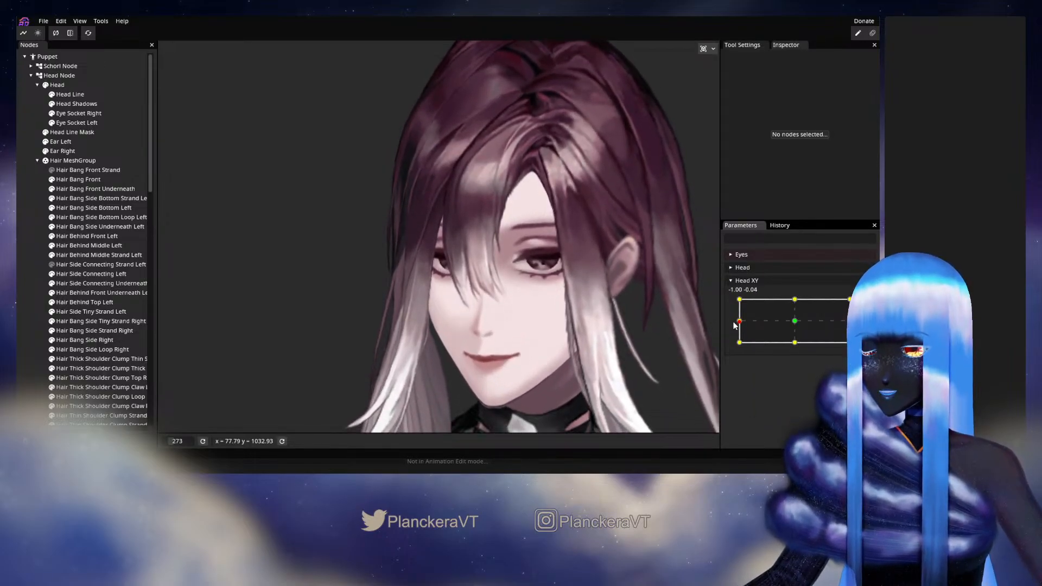
pyautogui.moveTo(622, 266); pyautogui.dragTo(531, 108)
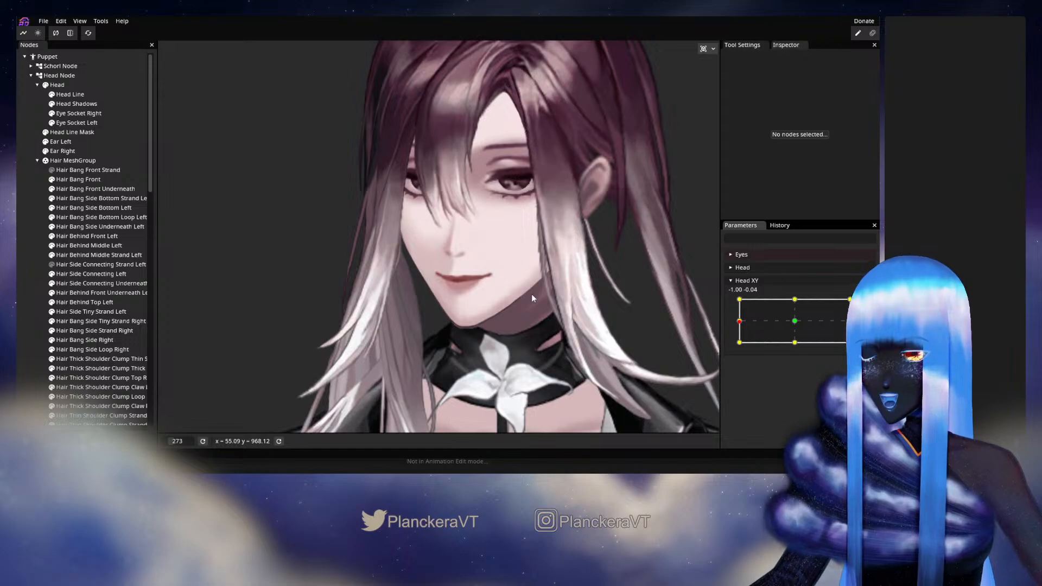
pyautogui.moveTo(476, 186); pyautogui.dragTo(557, 187)
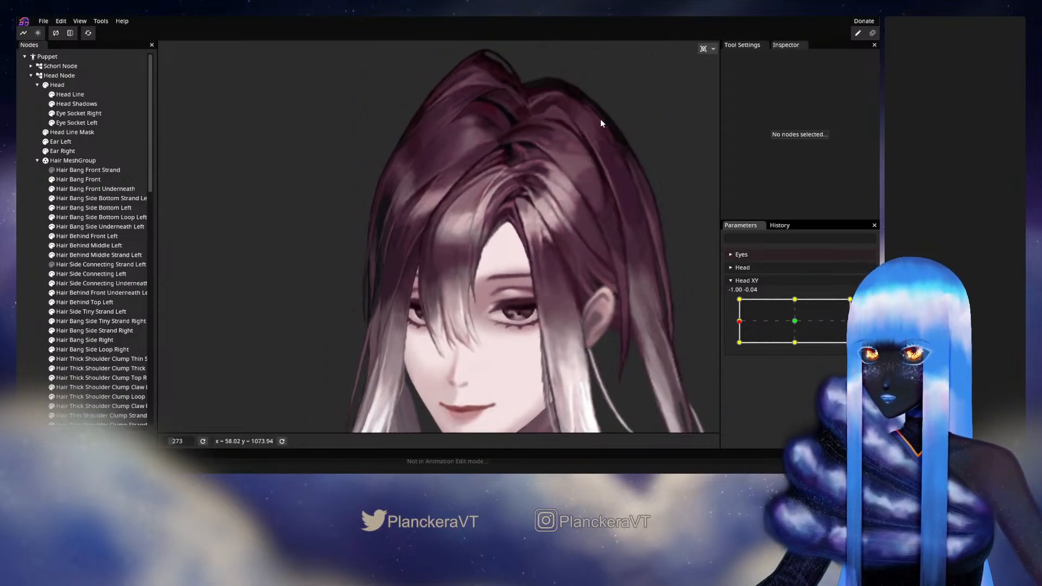
pyautogui.moveTo(524, 218); pyautogui.dragTo(620, 230)
pyautogui.scroll(-1, 620, 231)
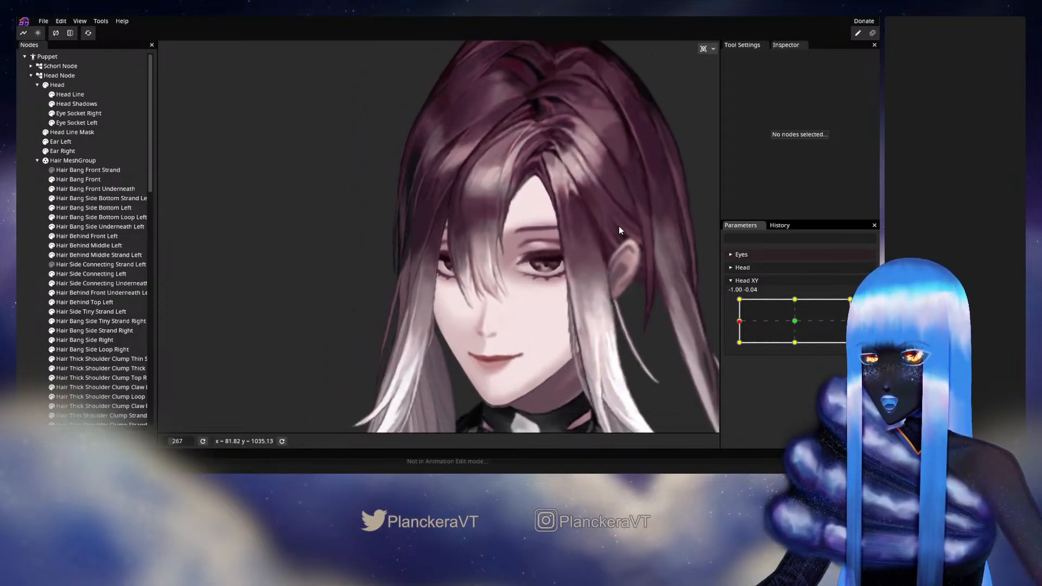
pyautogui.moveTo(740, 326); pyautogui.dragTo(741, 324)
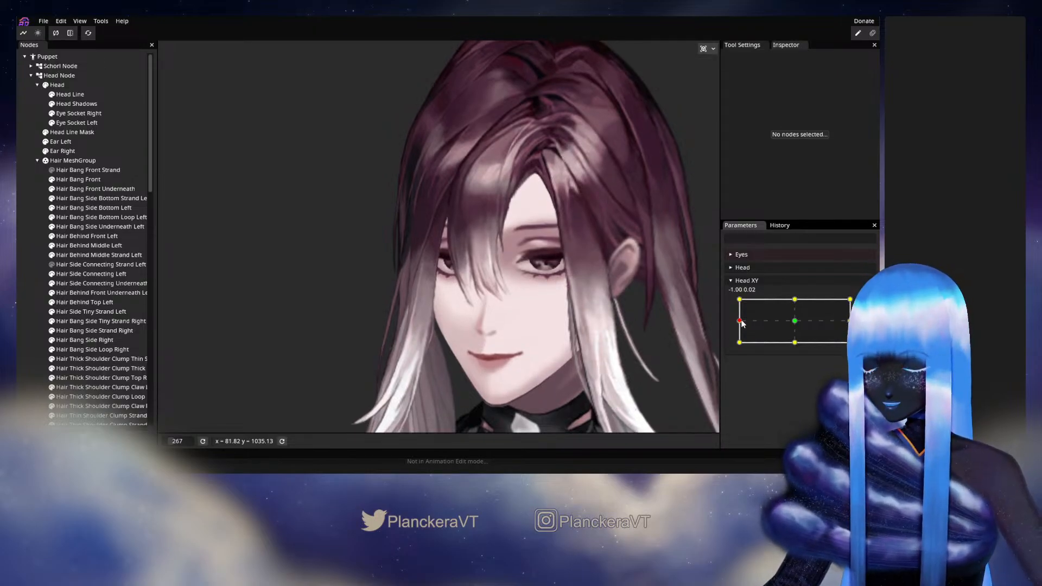
pyautogui.moveTo(741, 324); pyautogui.dragTo(721, 347)
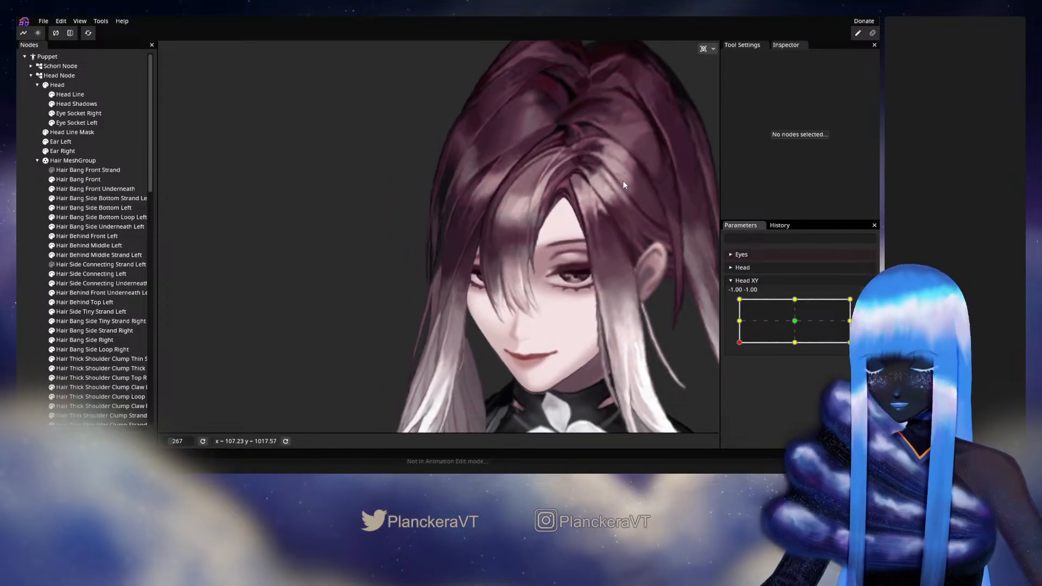
pyautogui.moveTo(739, 347)
pyautogui.mouseDown()
pyautogui.moveTo(737, 320)
pyautogui.moveTo(739, 342)
pyautogui.mouseUp()
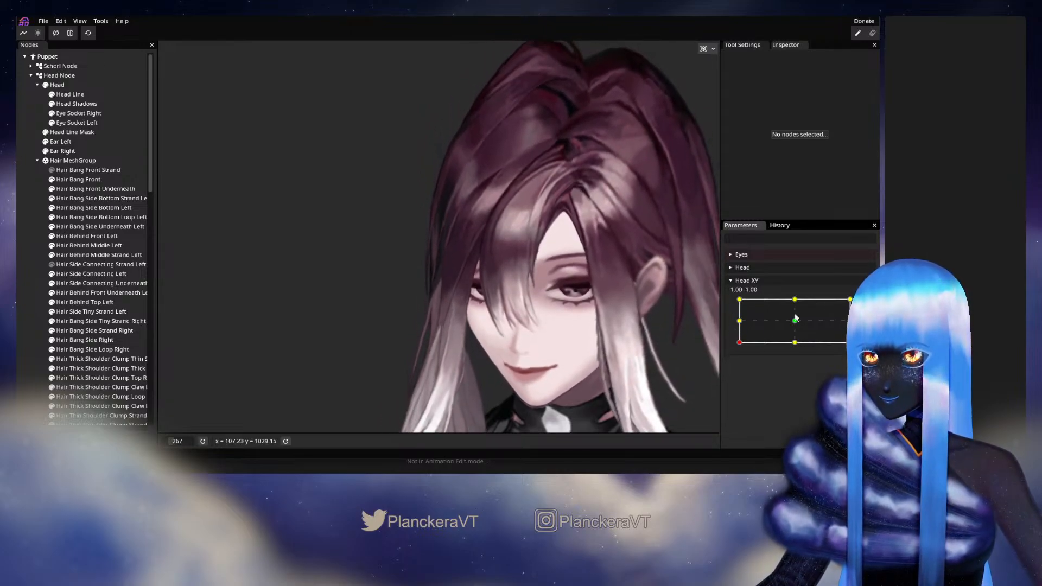
# Step: Arm Head XY at -1.00, -1.00 and adjust the Hair Bang Front vertices along the edge bordering the forehead opening
pyautogui.scroll(5, 467, 275)
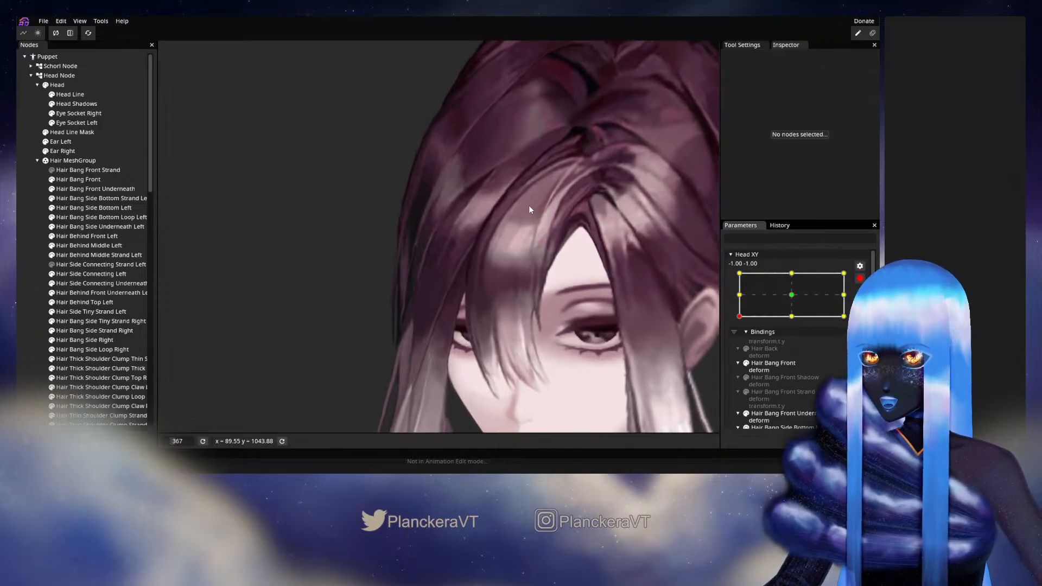
pyautogui.scroll(4, 596, 245)
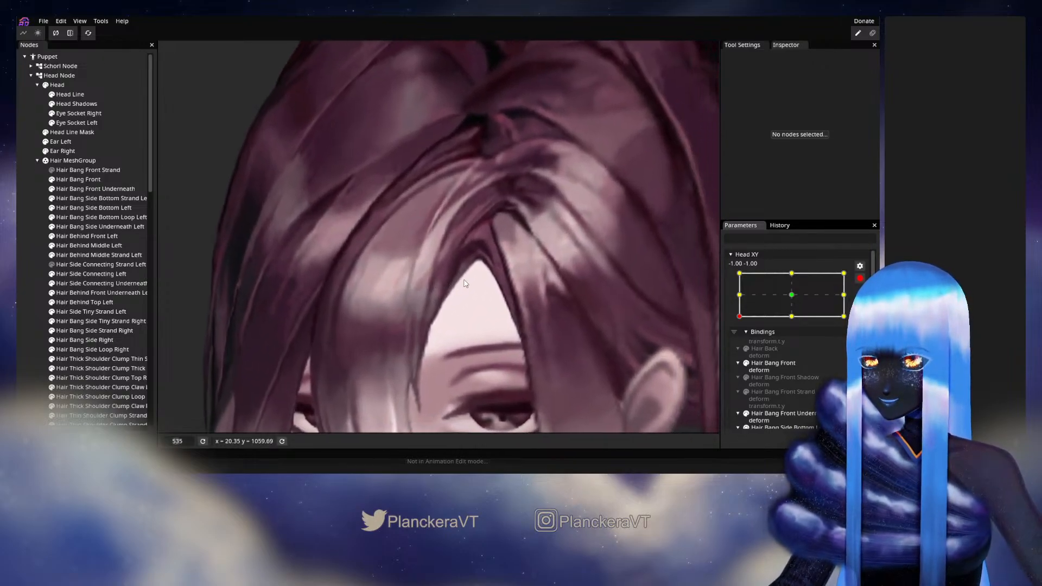
pyautogui.click(84, 180)
pyautogui.scroll(3, 446, 280)
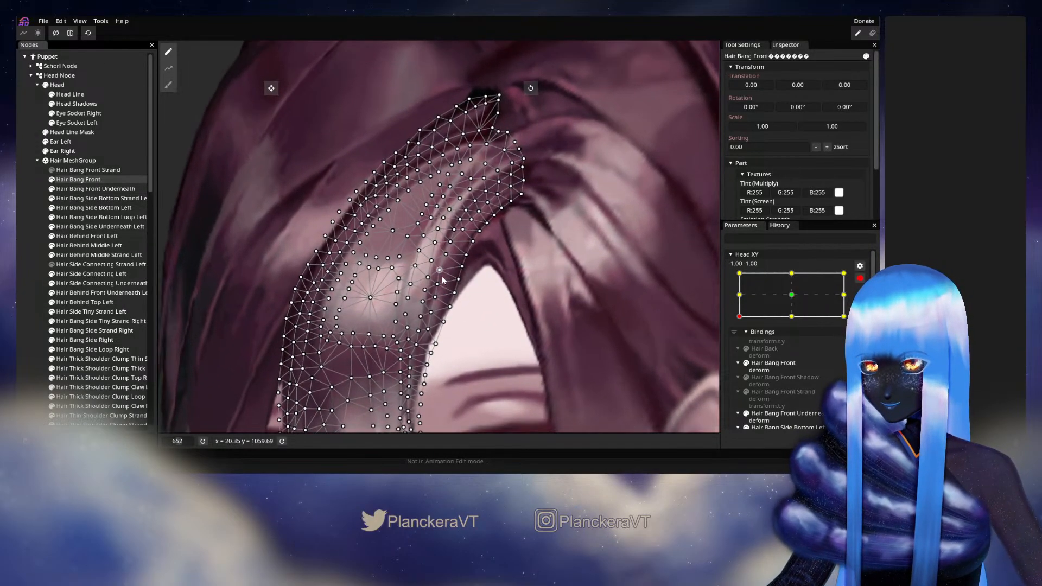
pyautogui.scroll(2, 446, 279)
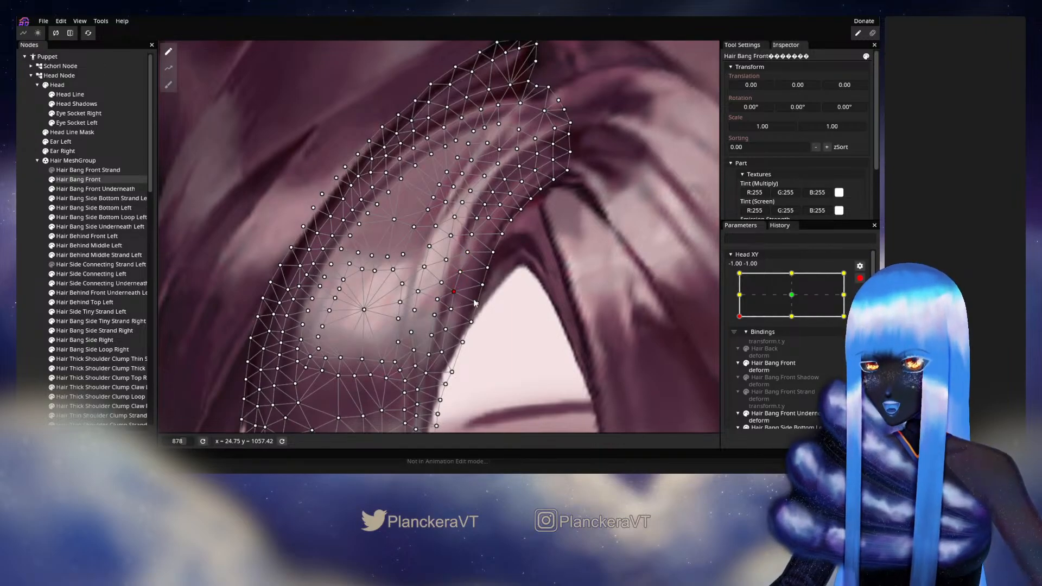
pyautogui.moveTo(450, 323); pyautogui.dragTo(453, 262)
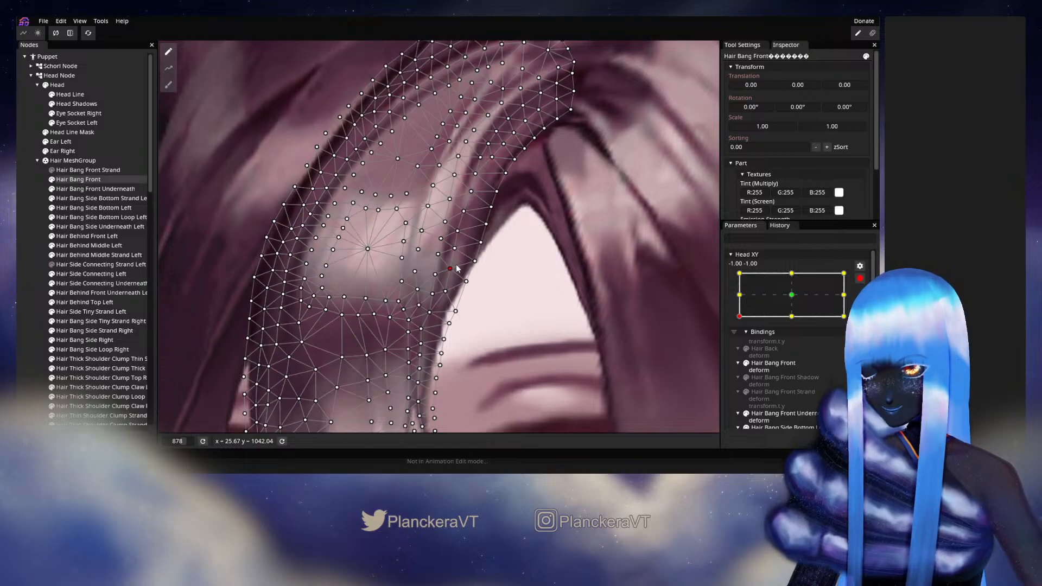
pyautogui.moveTo(456, 265); pyautogui.dragTo(456, 253)
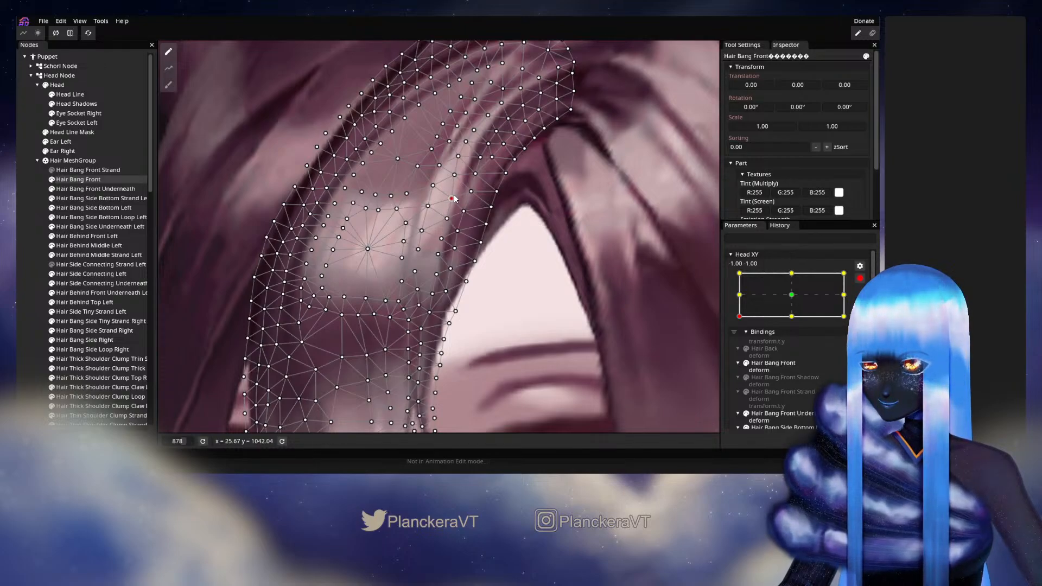
# Step: Reshape the Hair Bang Front vertices along the light highlight strand up toward the hair parting, then deselect the mesh
pyautogui.moveTo(453, 196); pyautogui.dragTo(436, 249)
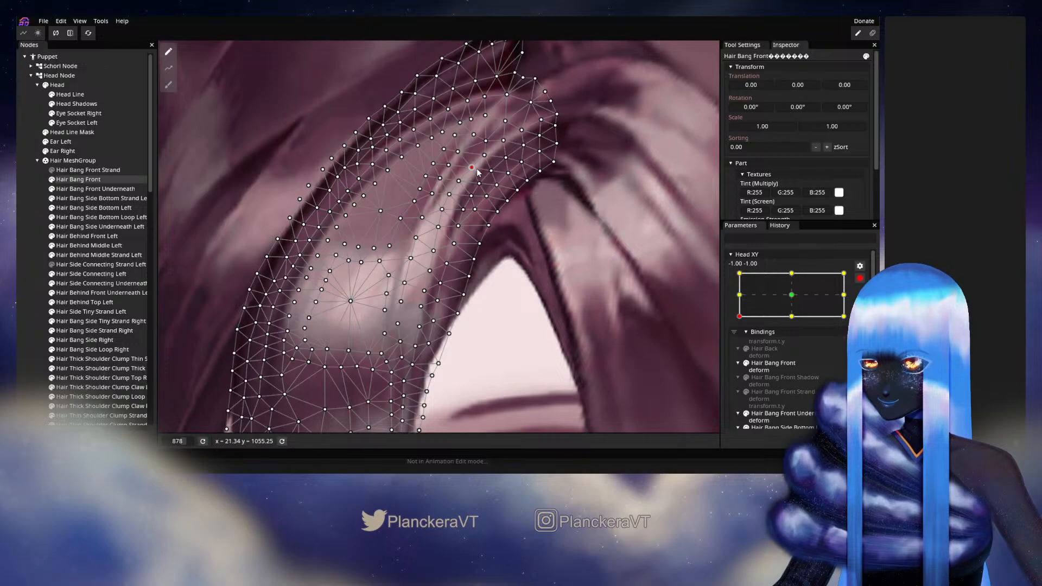
pyautogui.moveTo(483, 155); pyautogui.dragTo(448, 227)
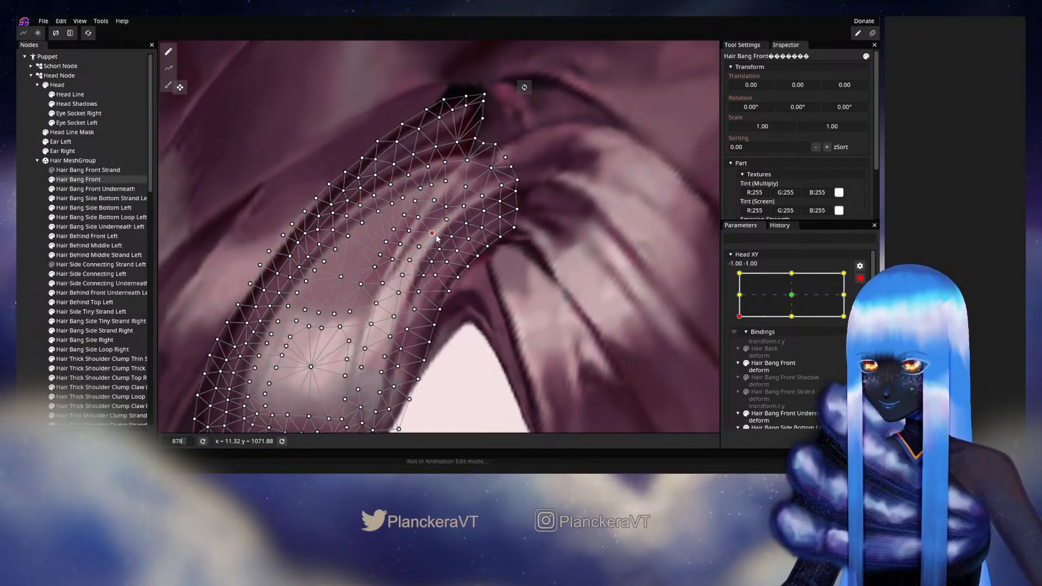
pyautogui.click(446, 221)
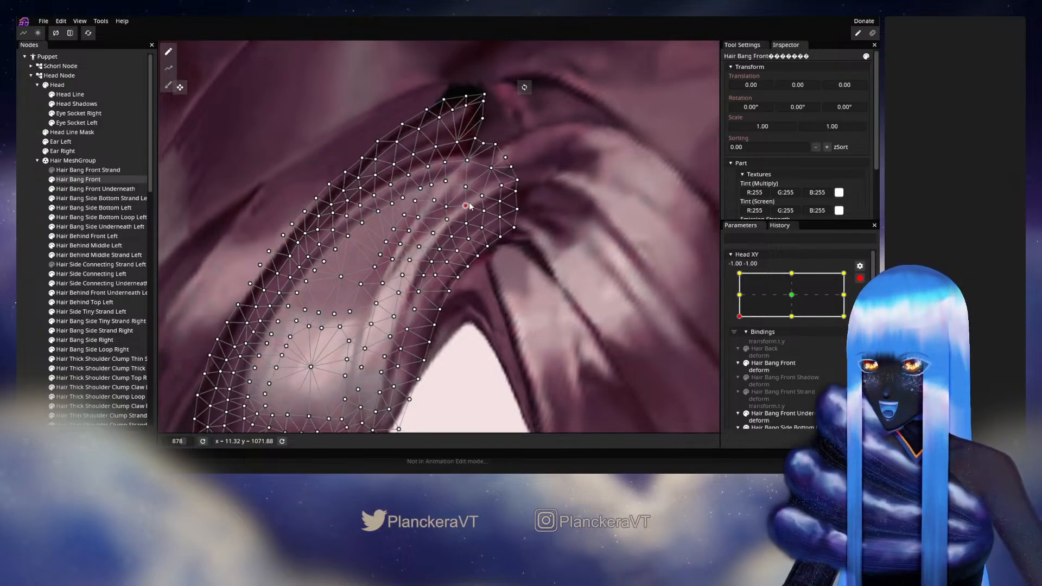
pyautogui.press('Escape')
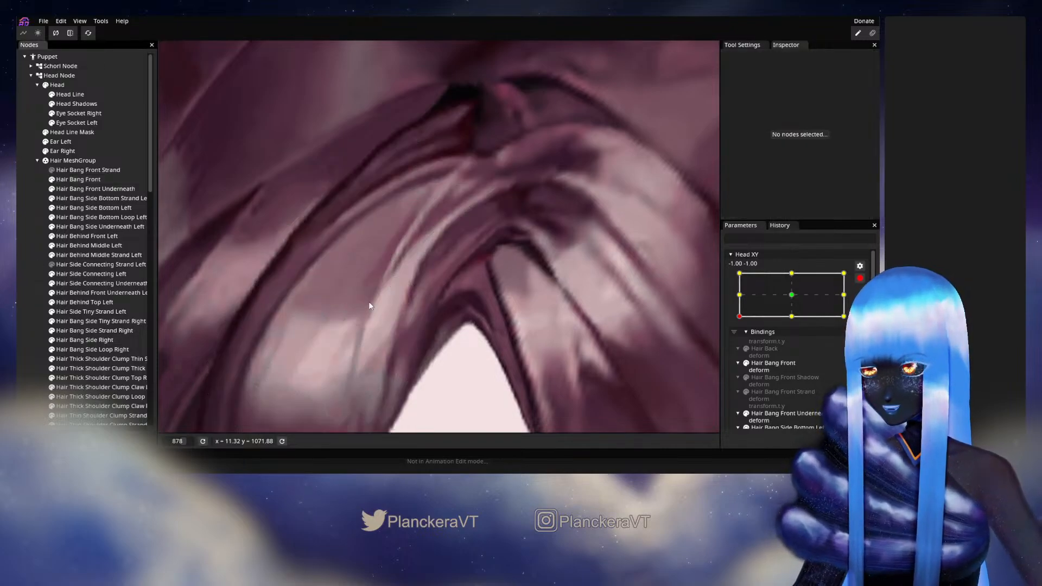
# Step: Disarm Head XY and preview the bangs, moving the head horizontally along vertical -1.00 and vertically along horizontal -1.00, returning to -1.00, -1.00
pyautogui.scroll(-4, 504, 301)
pyautogui.scroll(-7, 513, 338)
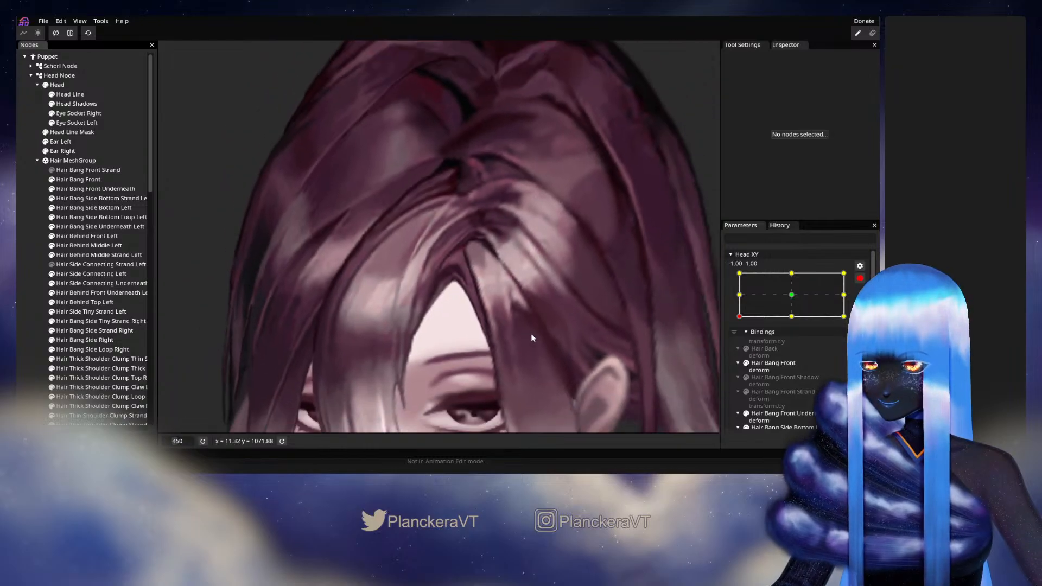
pyautogui.scroll(-5, 554, 351)
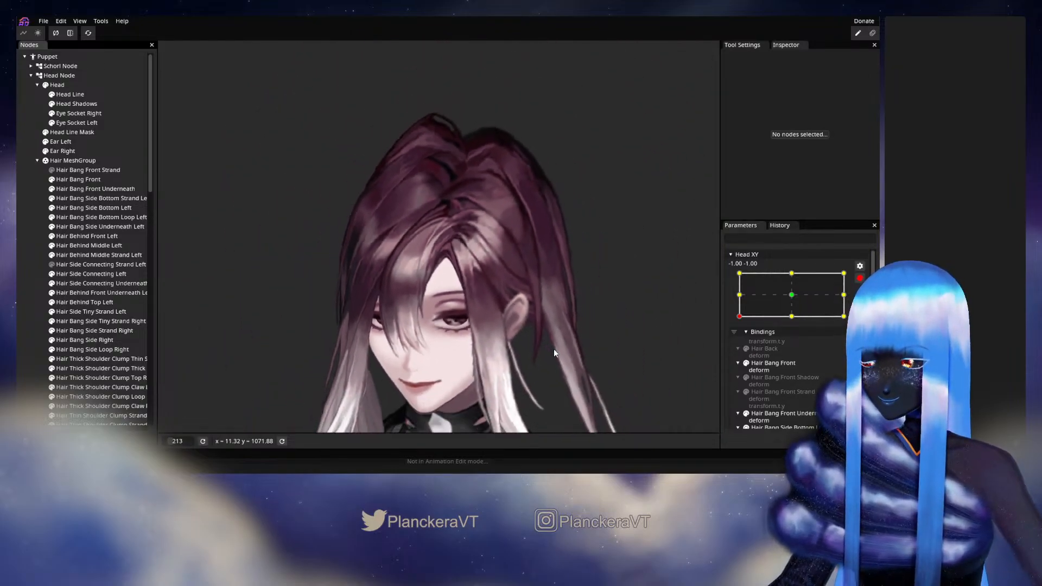
pyautogui.scroll(-3, 581, 277)
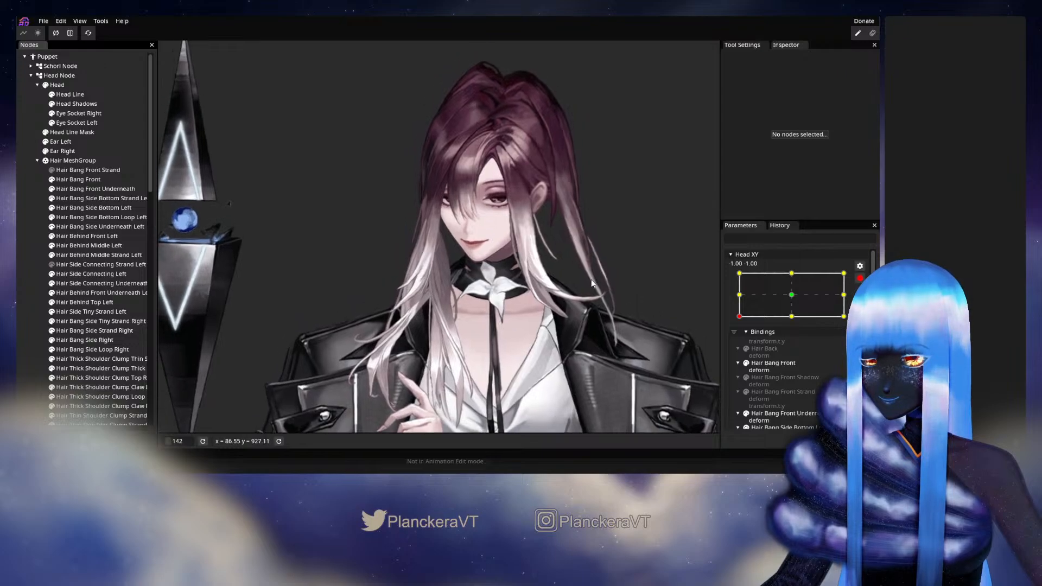
pyautogui.click(860, 279)
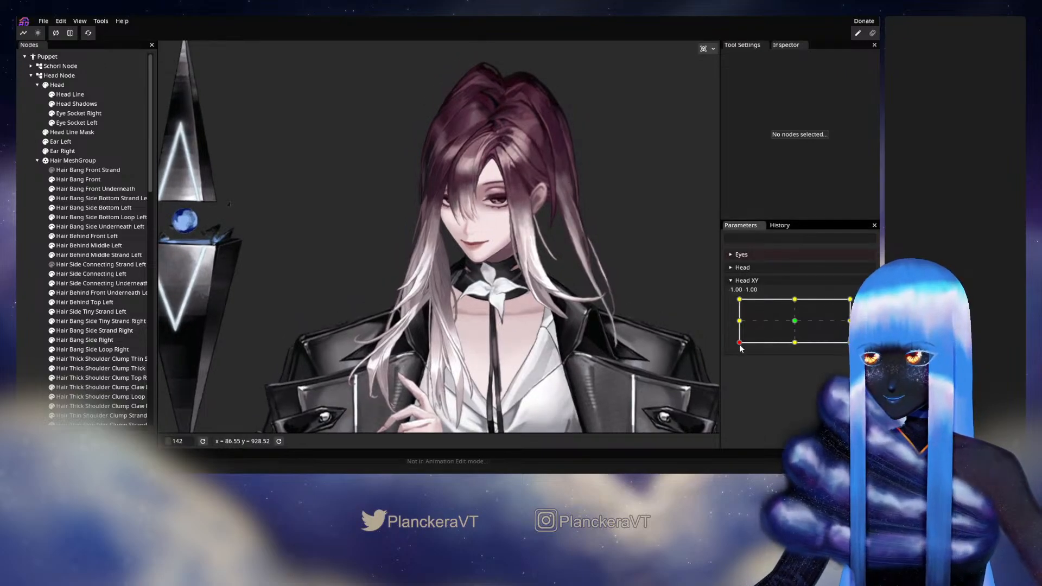
pyautogui.moveTo(739, 342)
pyautogui.mouseDown()
pyautogui.moveTo(738, 320)
pyautogui.moveTo(740, 346)
pyautogui.mouseUp()
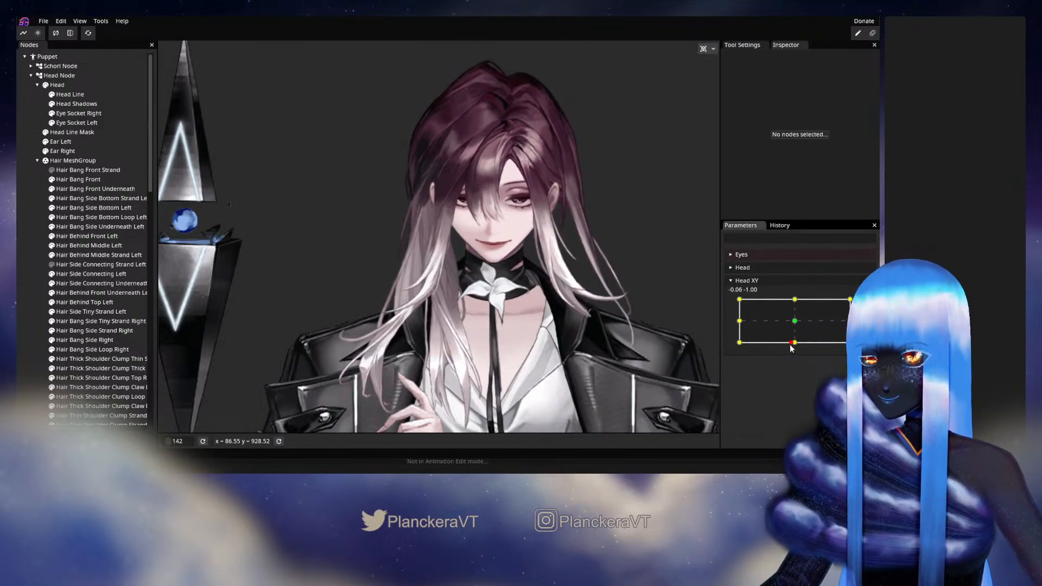
pyautogui.moveTo(791, 347); pyautogui.dragTo(758, 346)
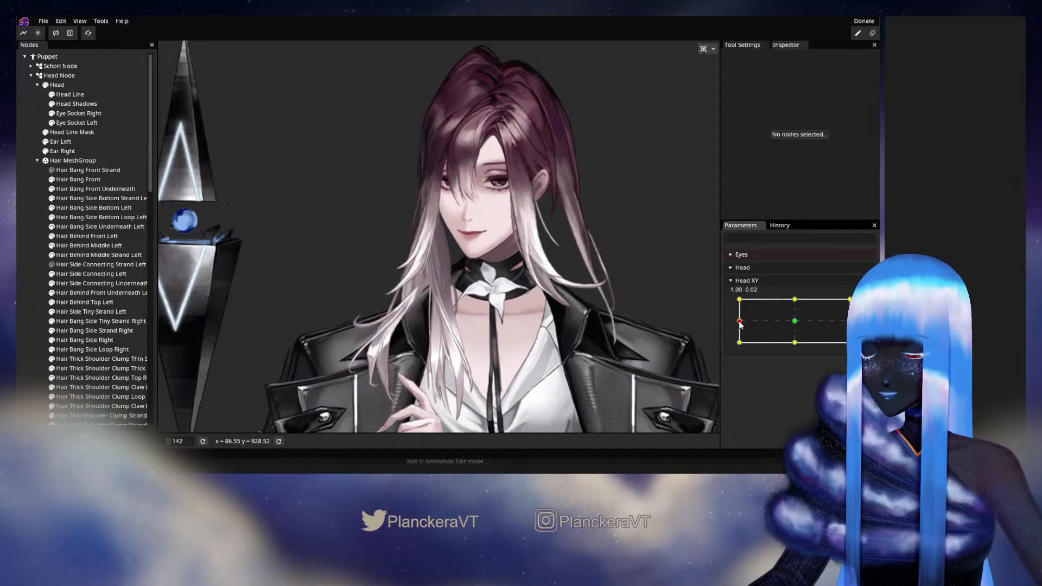
pyautogui.moveTo(739, 324)
pyautogui.mouseDown()
pyautogui.moveTo(735, 342)
pyautogui.moveTo(736, 326)
pyautogui.mouseUp()
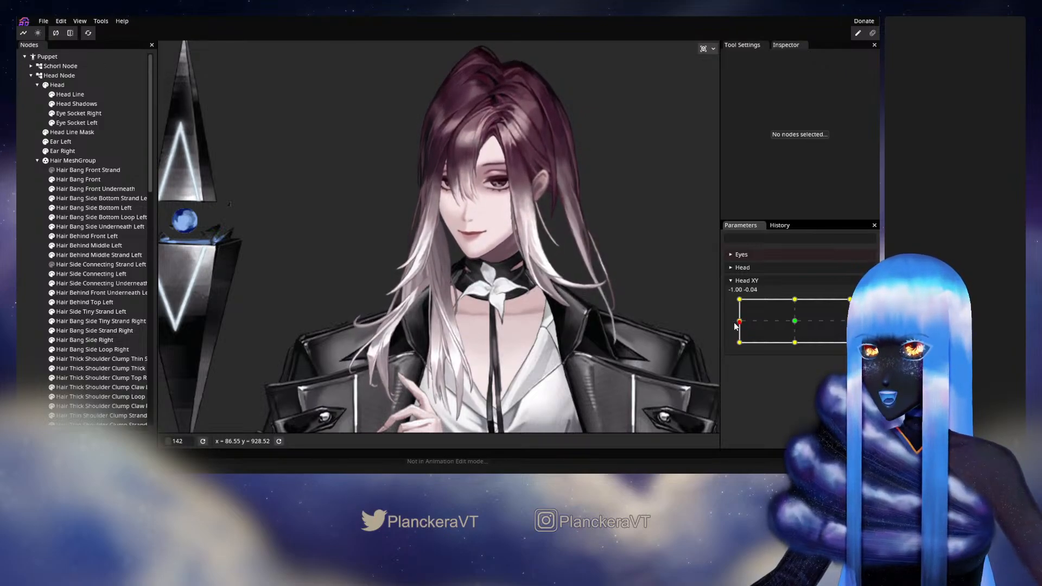
pyautogui.moveTo(735, 325); pyautogui.dragTo(739, 353)
# Step: Arm Head XY at -1.00, -1.00 and smooth the Hair Bang Front vertices between the highlight strand and the dark strand above the forehead opening
pyautogui.click(865, 304)
pyautogui.scroll(3, 499, 271)
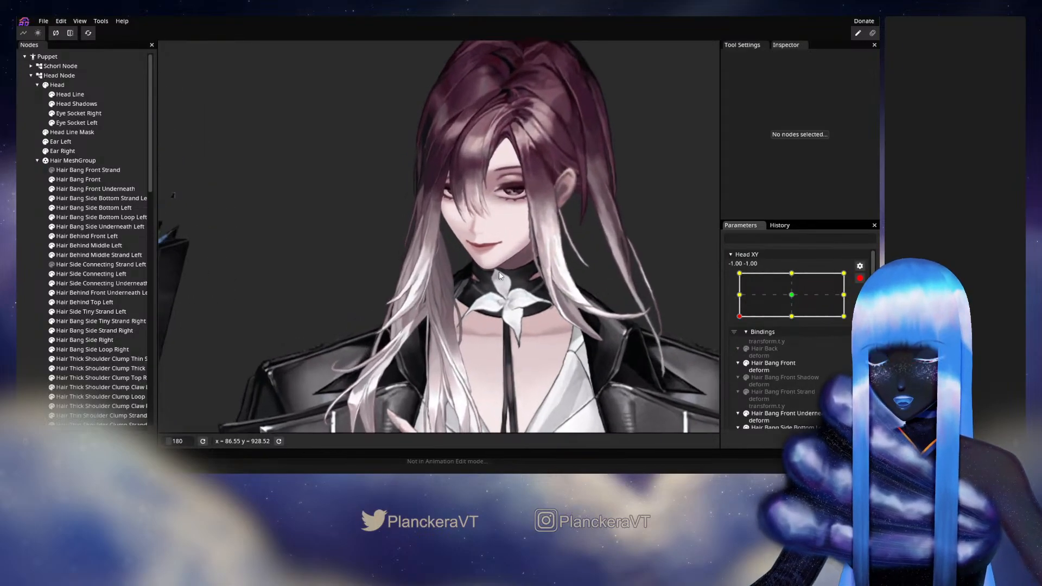
pyautogui.scroll(5, 500, 272)
pyautogui.moveTo(494, 162); pyautogui.dragTo(459, 311)
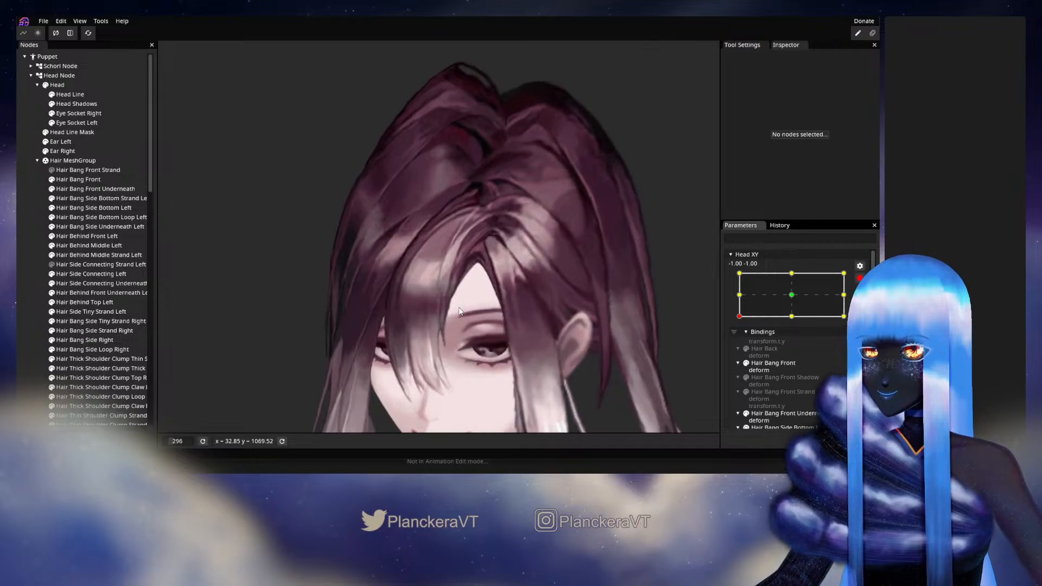
pyautogui.scroll(3, 459, 311)
pyautogui.click(64, 179)
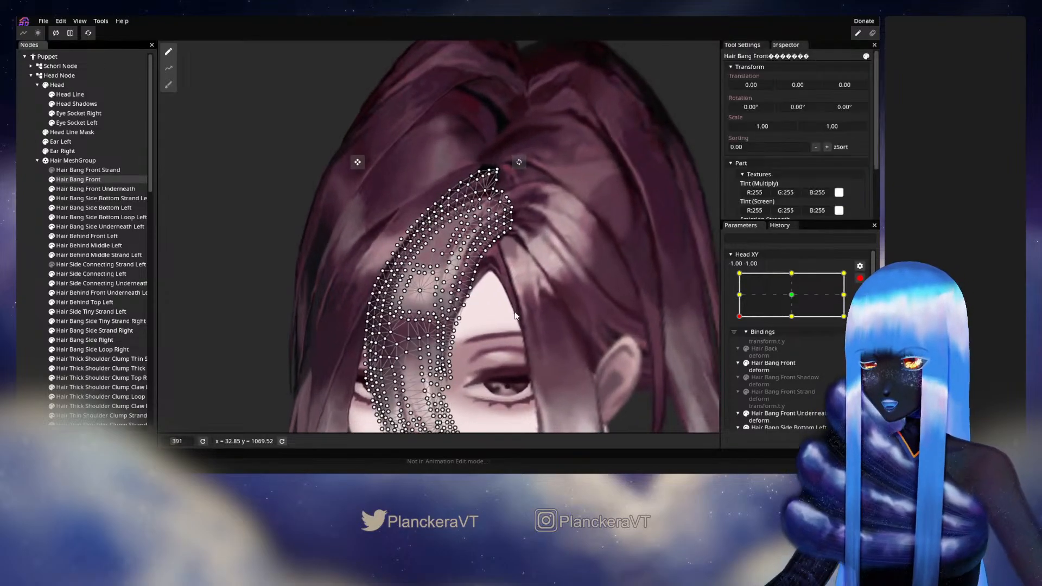
pyautogui.scroll(6, 514, 316)
pyautogui.scroll(3, 527, 319)
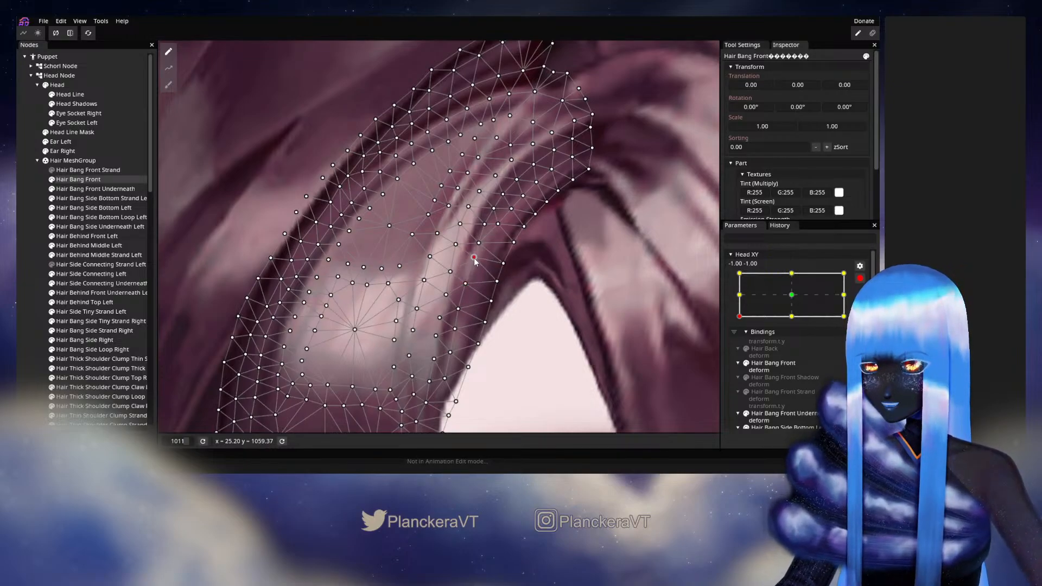
pyautogui.moveTo(474, 258); pyautogui.dragTo(451, 272)
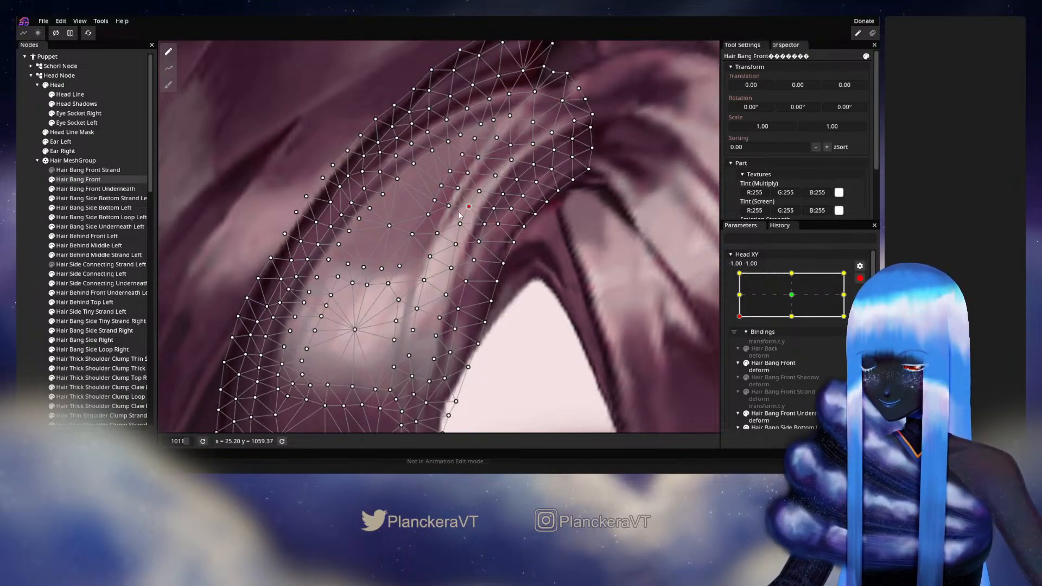
pyautogui.click(554, 302)
# Step: Disarm Head XY and preview the whole head's hair while moving the parameter around the -1.00, -1.00 corner
pyautogui.scroll(-8, 554, 301)
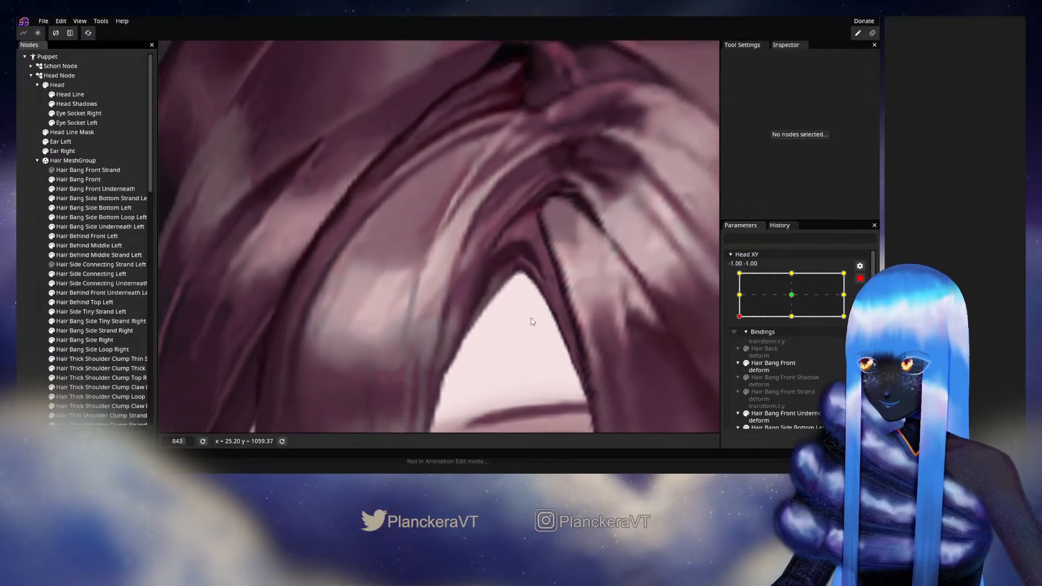
pyautogui.scroll(-8, 559, 321)
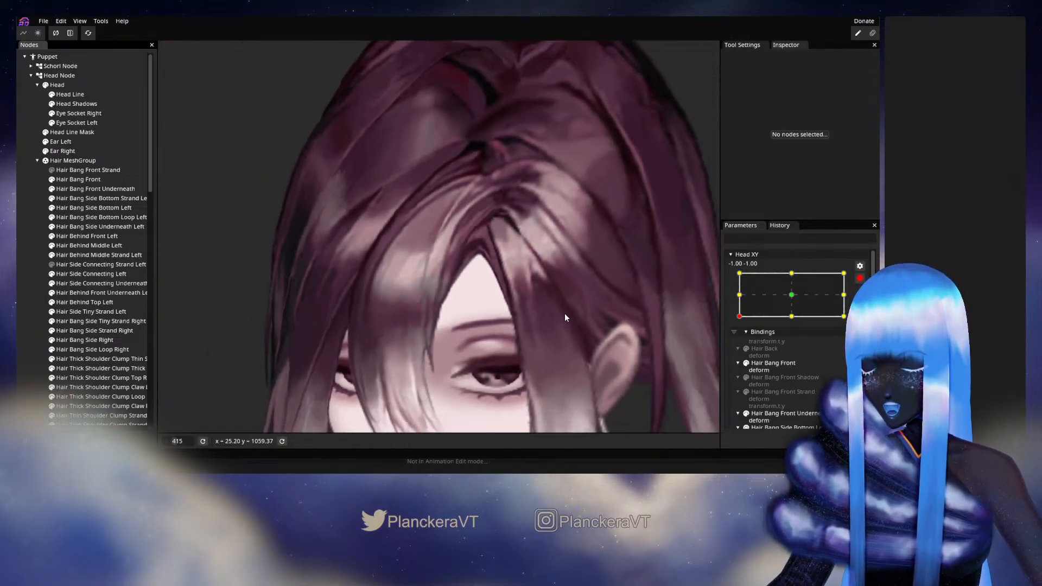
pyautogui.scroll(-2, 567, 326)
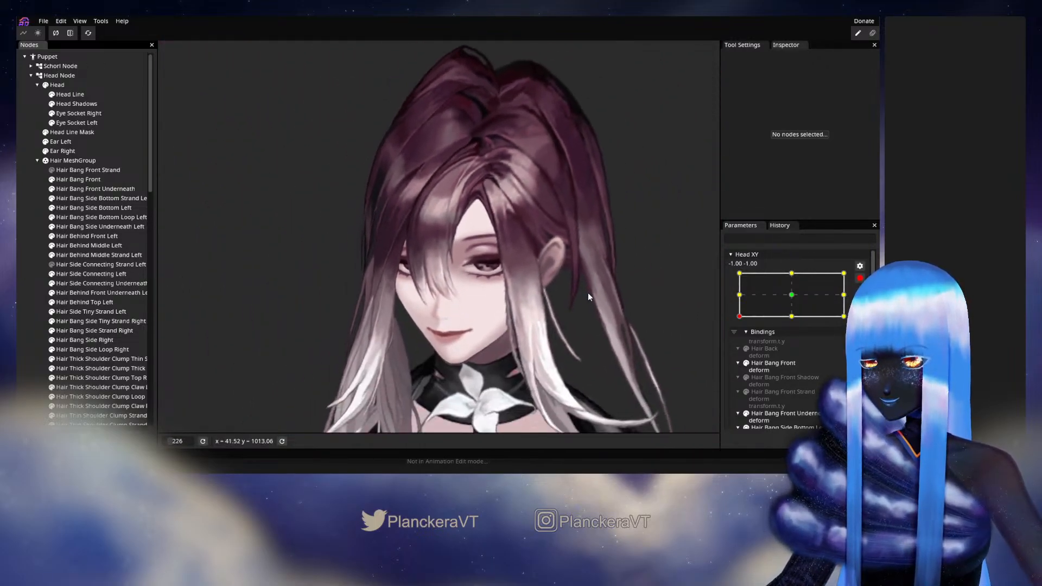
pyautogui.click(859, 277)
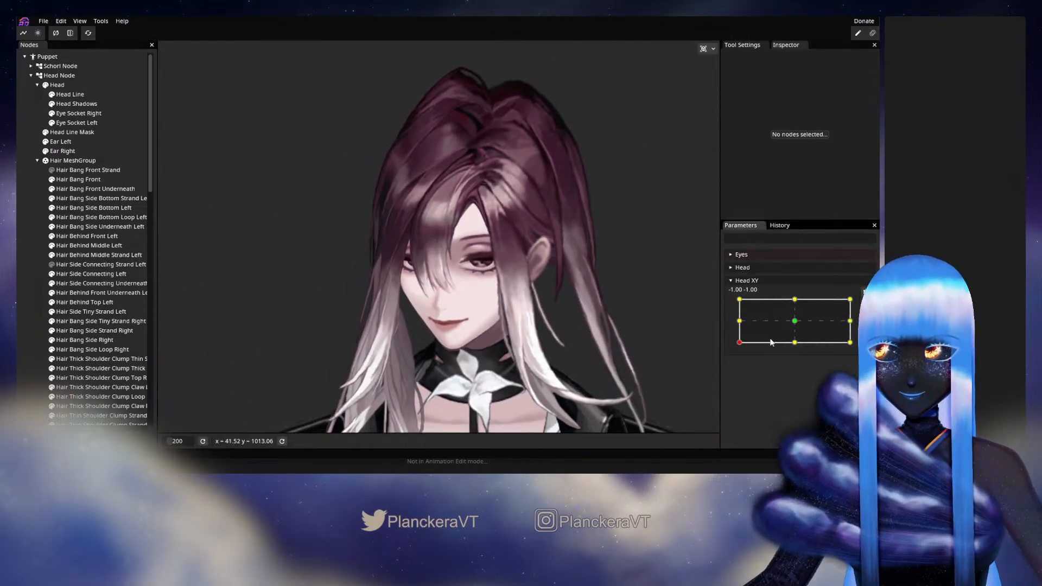
pyautogui.click(741, 344)
pyautogui.moveTo(741, 348)
pyautogui.mouseDown()
pyautogui.moveTo(738, 324)
pyautogui.moveTo(735, 349)
pyautogui.mouseUp()
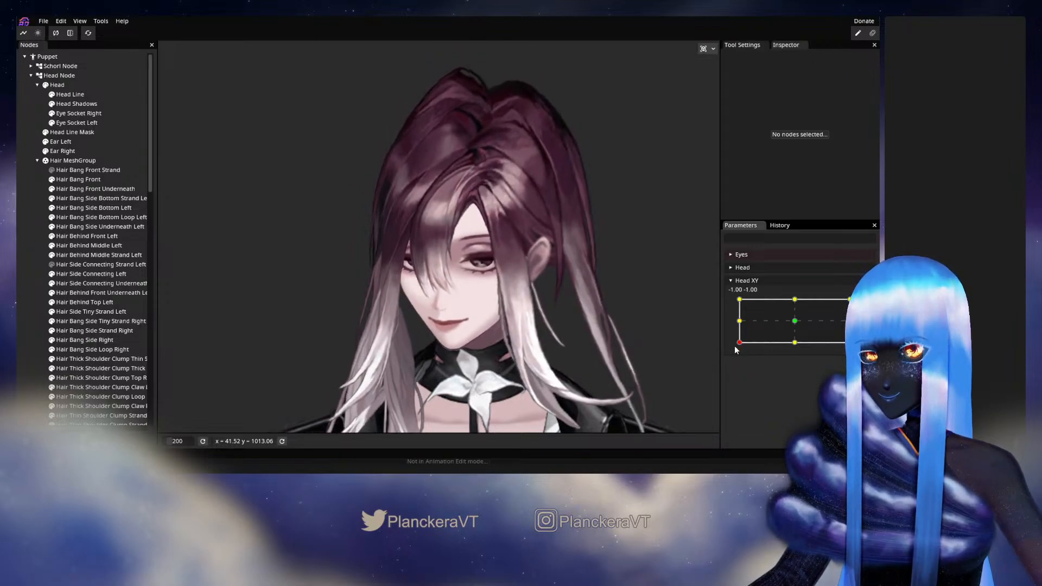
# Step: Arm Head XY at -1.00, -1.00 and fine-tune the Hair Bang Front vertices where the highlight strand meets the wide central strand
pyautogui.scroll(-1, 787, 326)
pyautogui.scroll(6, 431, 299)
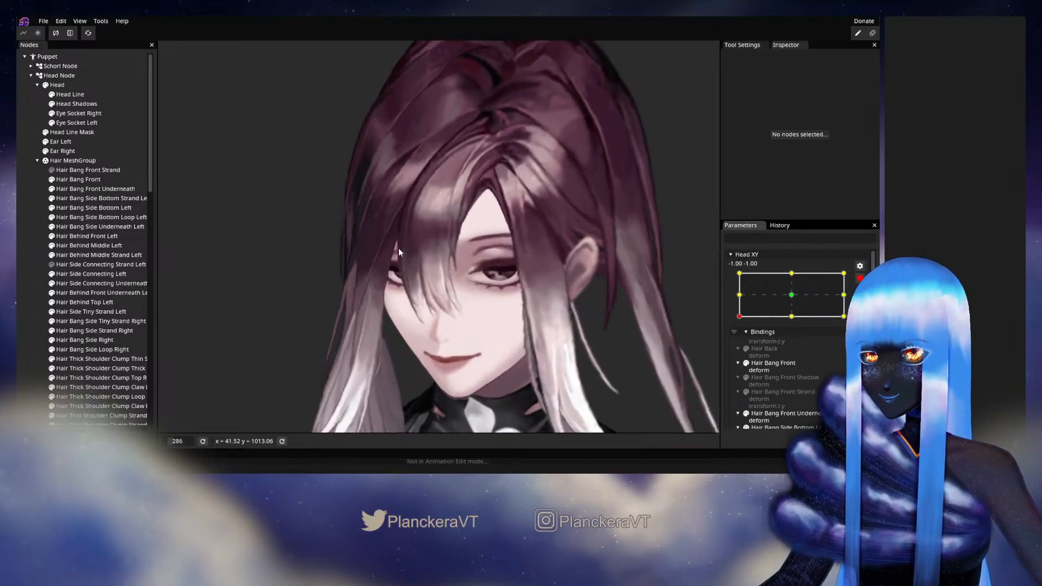
pyautogui.scroll(5, 430, 298)
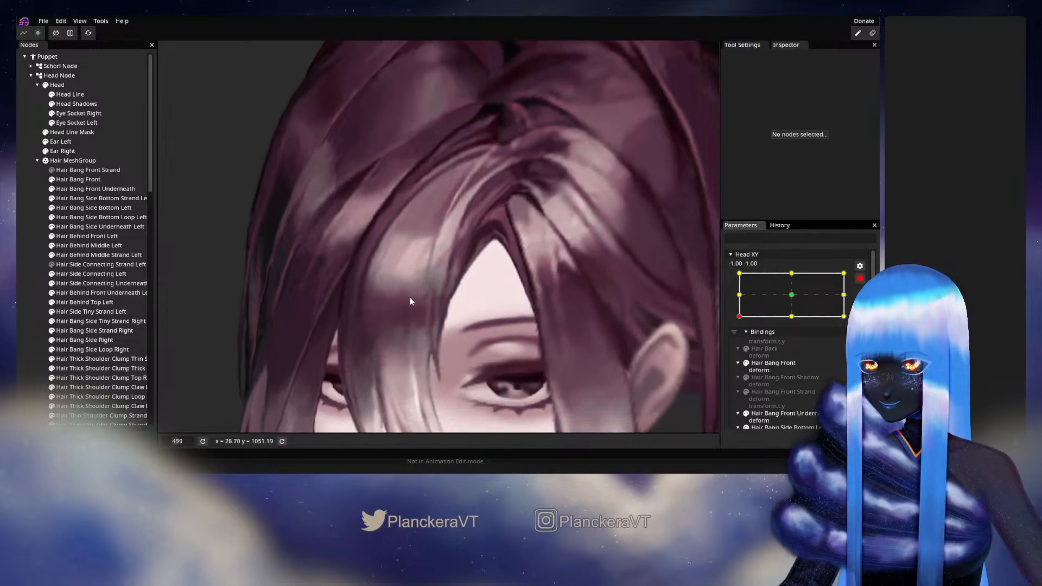
pyautogui.click(75, 179)
pyautogui.scroll(3, 342, 318)
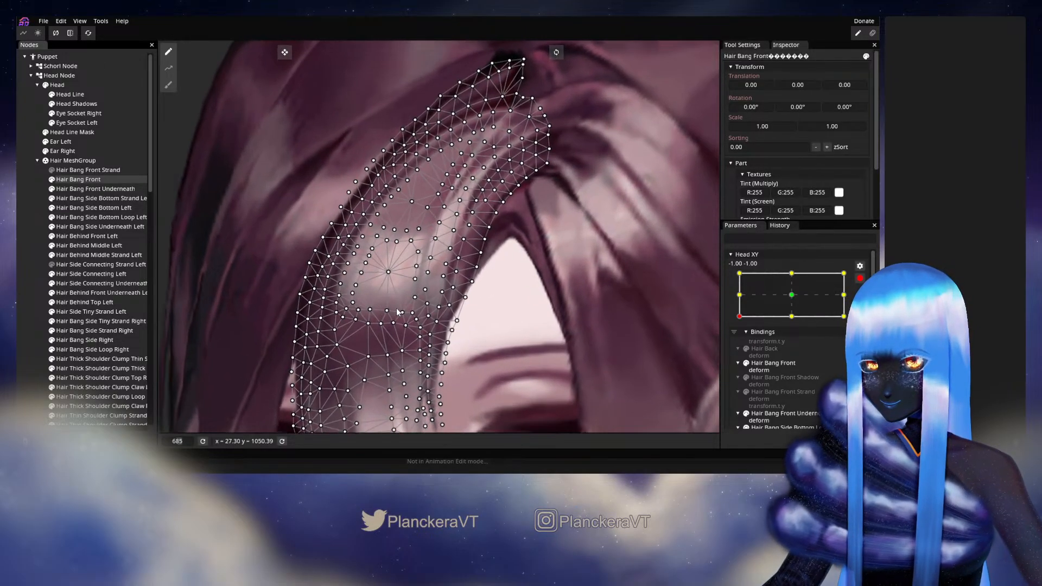
pyautogui.scroll(3, 399, 311)
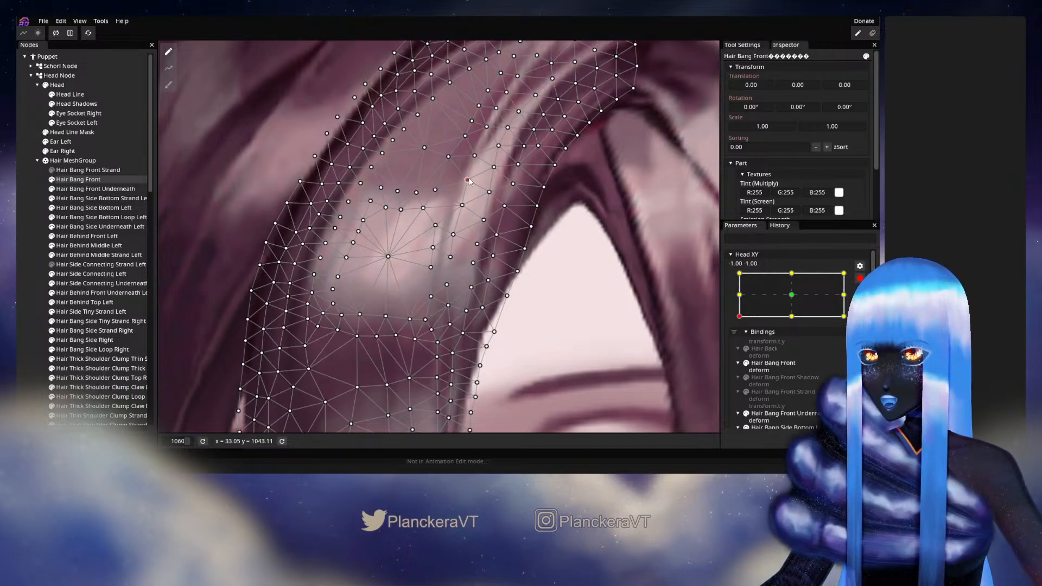
pyautogui.click(474, 156)
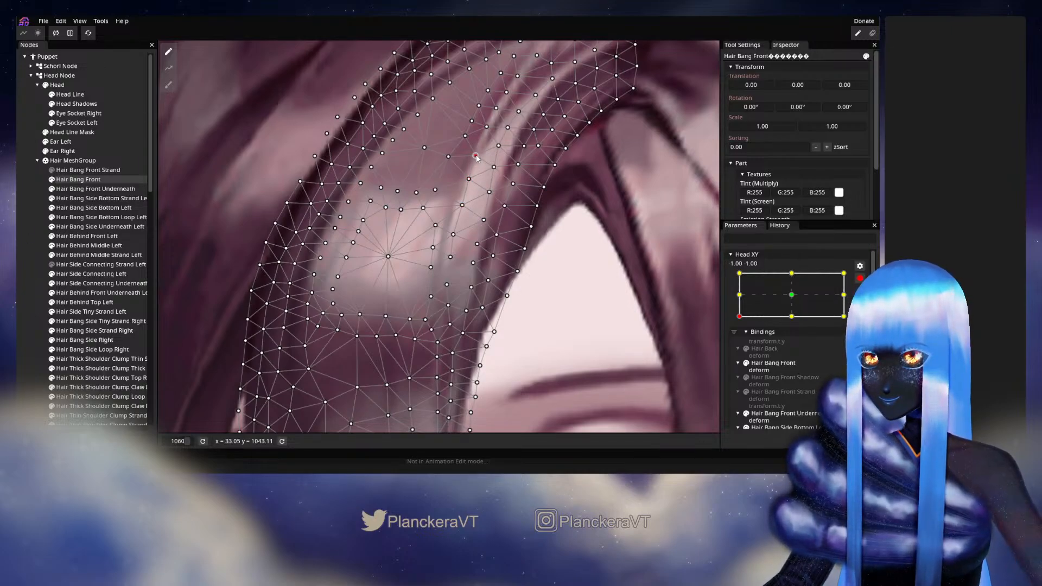
pyautogui.press('Escape')
pyautogui.scroll(3, 521, 282)
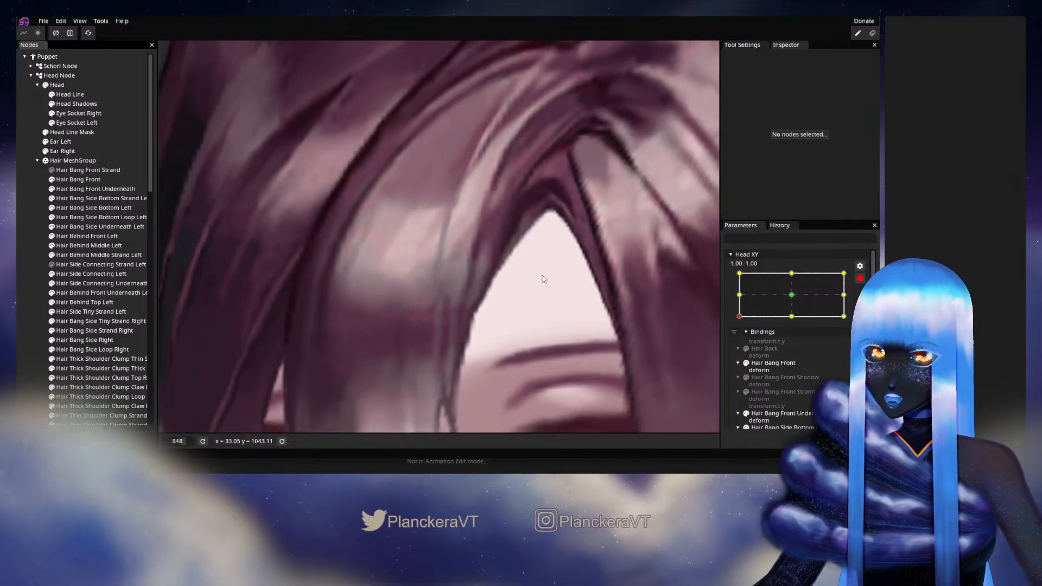
pyautogui.scroll(-4, 538, 279)
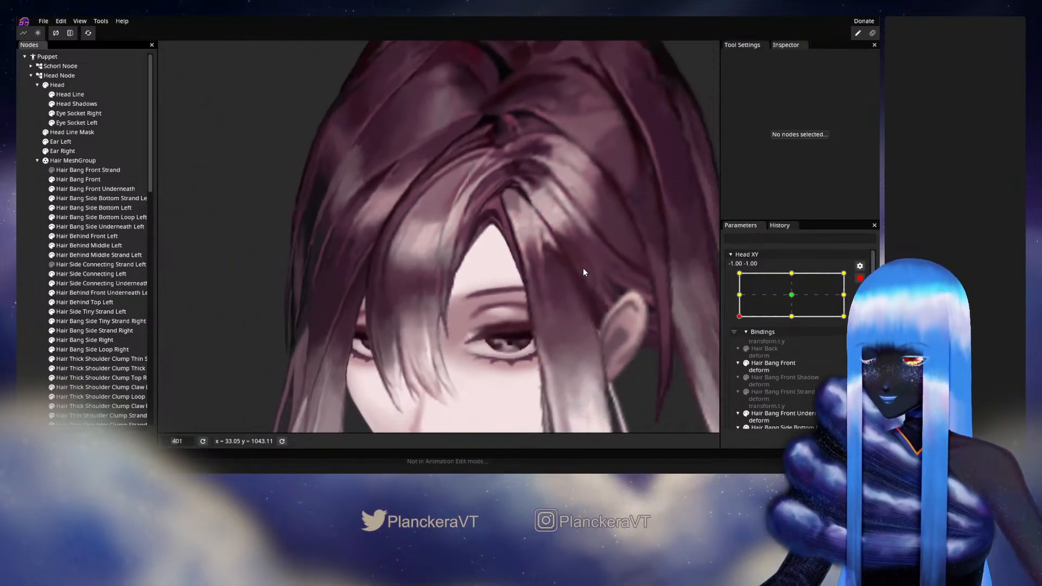
pyautogui.scroll(-5, 584, 272)
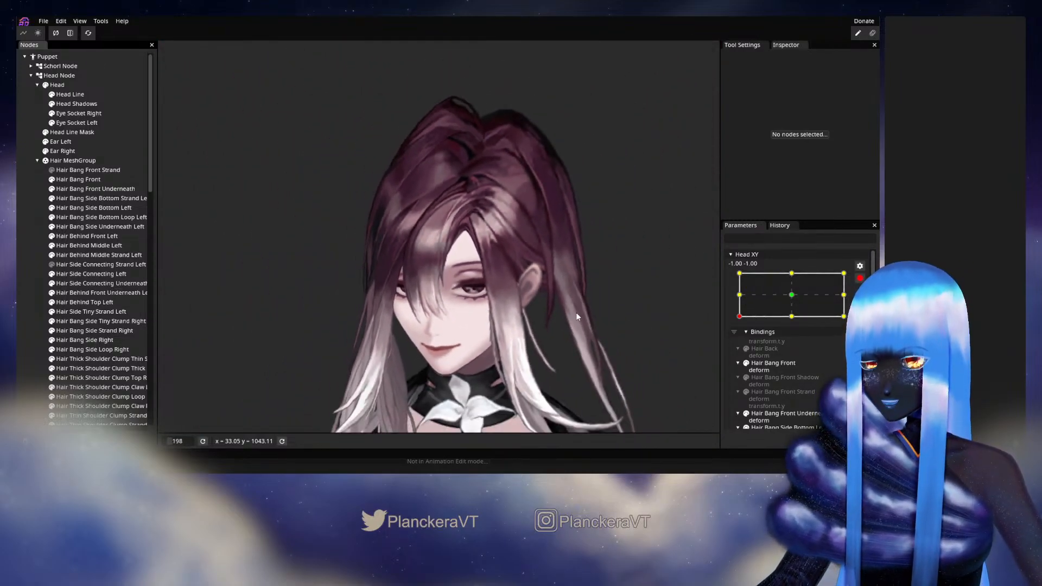
# Step: Disarm Head XY and preview the whole head along the parameter's edges and through its centre, returning to the -1.00, -1.00 corner
pyautogui.scroll(-2, 578, 315)
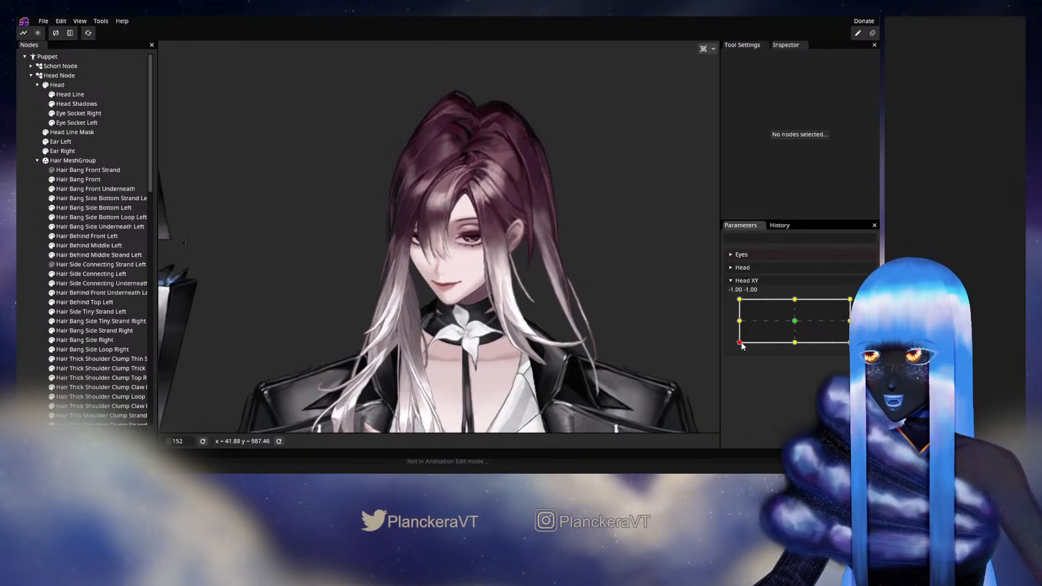
pyautogui.moveTo(741, 344); pyautogui.dragTo(739, 327)
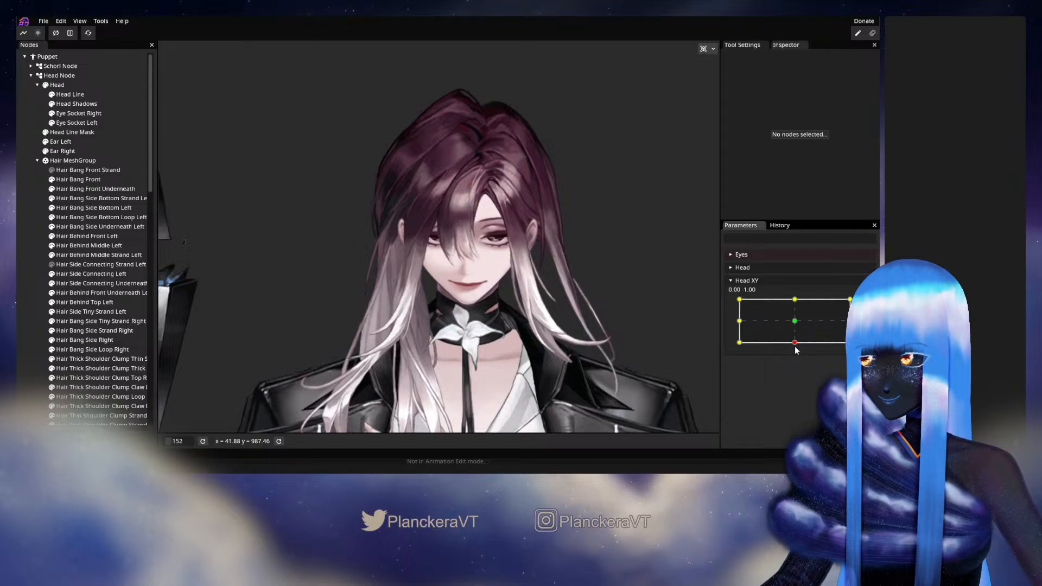
pyautogui.moveTo(737, 350); pyautogui.dragTo(735, 325)
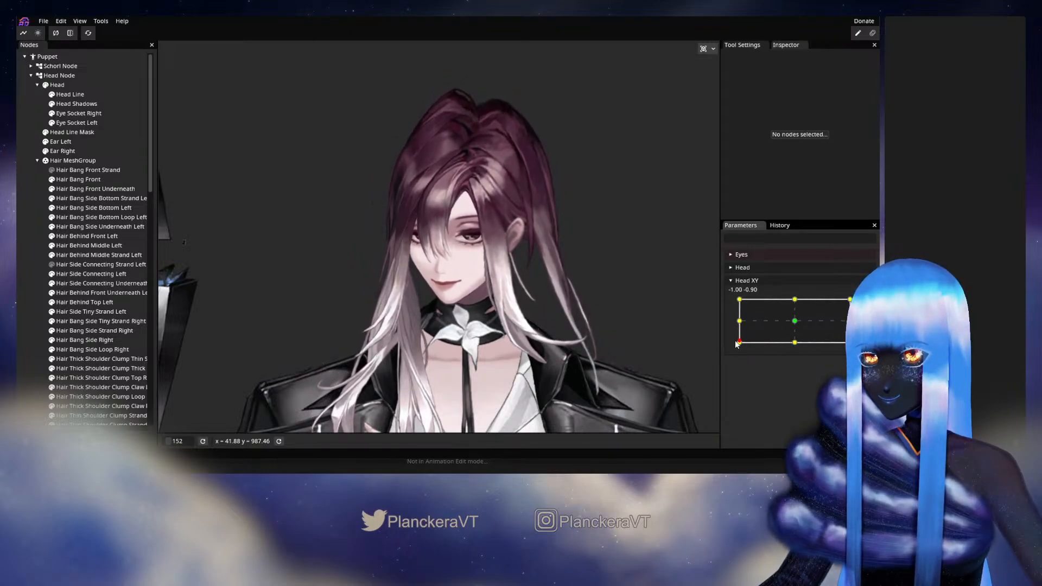
pyautogui.moveTo(793, 351); pyautogui.dragTo(734, 350)
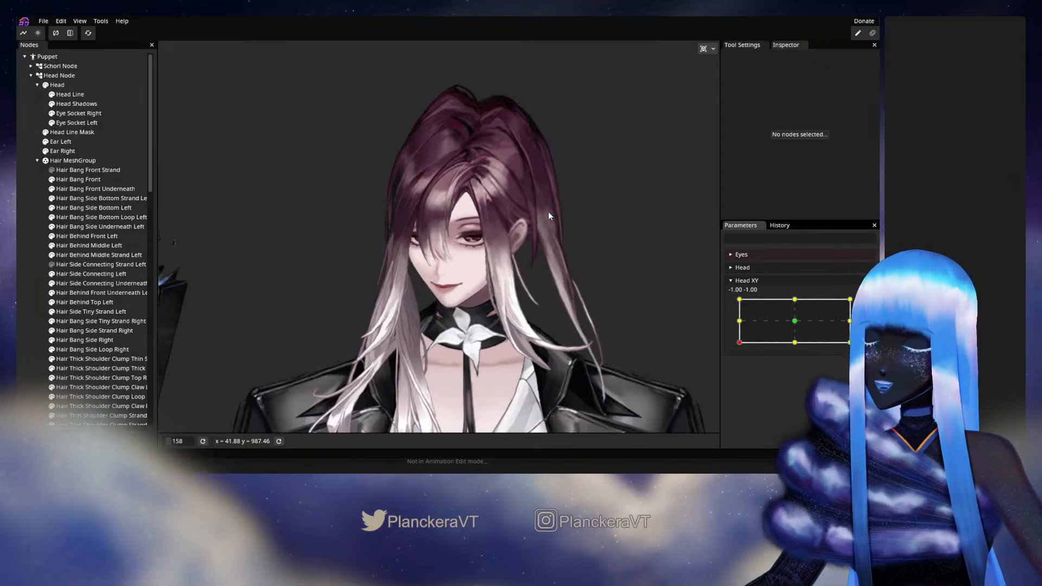
pyautogui.moveTo(740, 342)
pyautogui.mouseDown()
pyautogui.moveTo(739, 322)
pyautogui.moveTo(736, 353)
pyautogui.mouseUp()
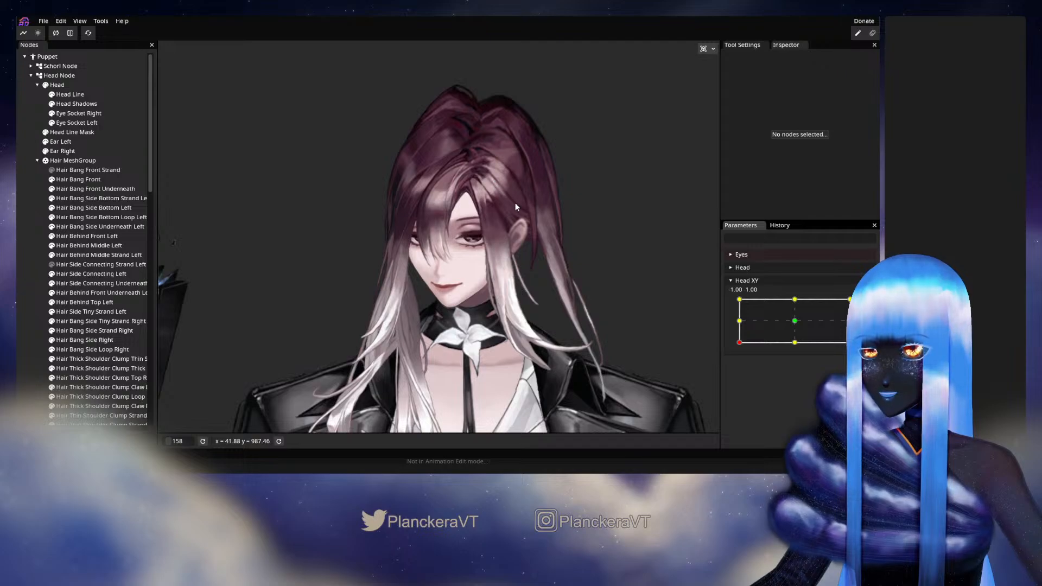
pyautogui.moveTo(740, 343); pyautogui.dragTo(794, 343)
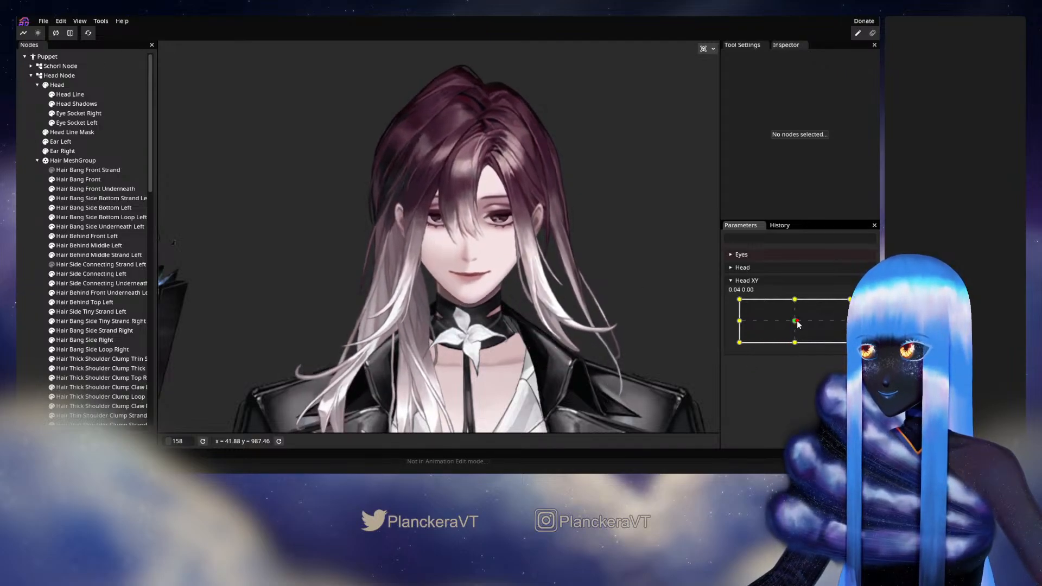
pyautogui.moveTo(796, 347); pyautogui.dragTo(737, 355)
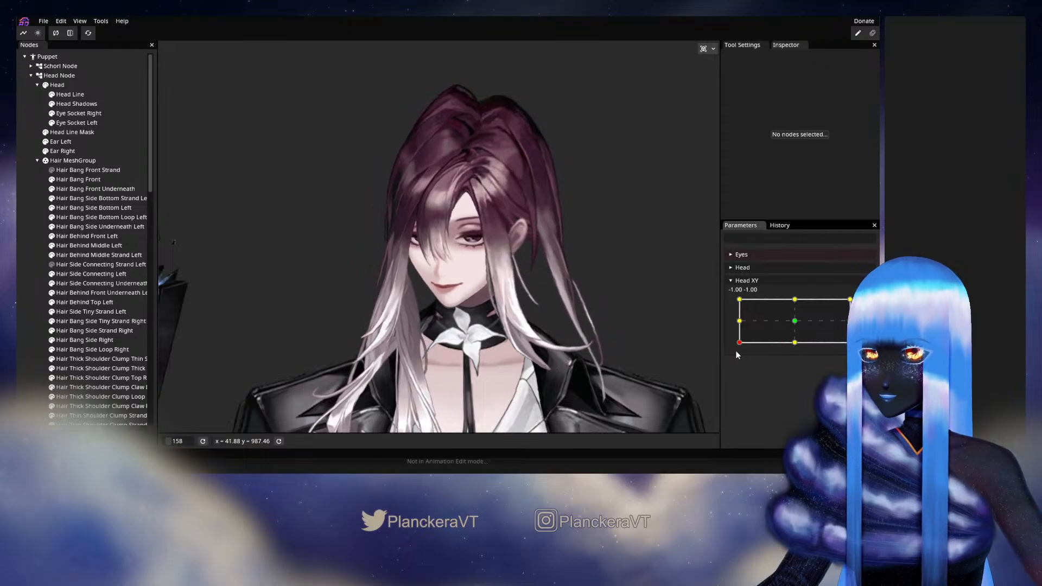
pyautogui.scroll(5, 553, 288)
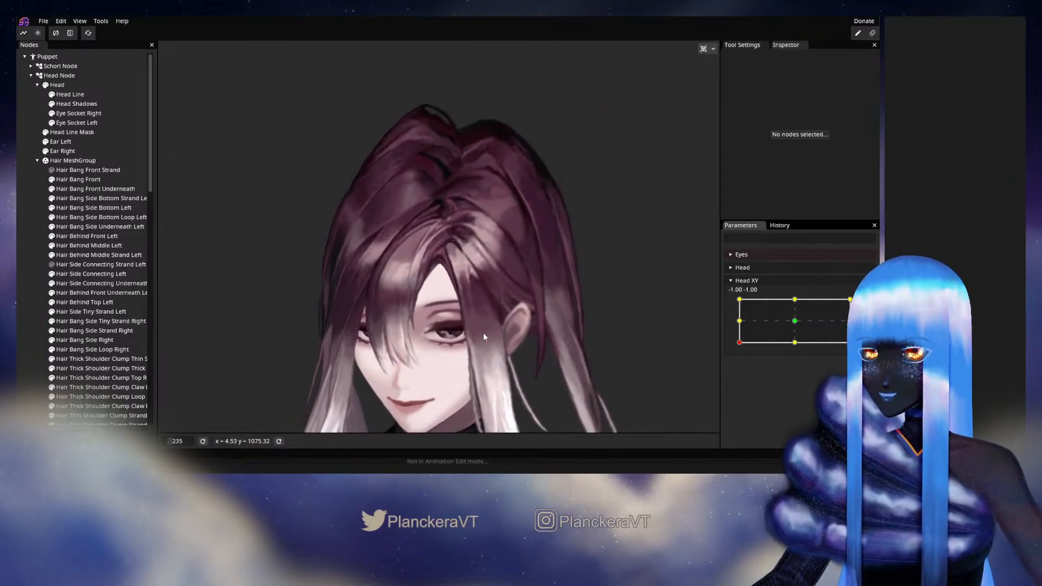
pyautogui.scroll(1, 569, 331)
pyautogui.moveTo(738, 348)
pyautogui.mouseDown()
pyautogui.moveTo(800, 357)
pyautogui.moveTo(733, 356)
pyautogui.moveTo(740, 319)
pyautogui.moveTo(743, 345)
pyautogui.mouseUp()
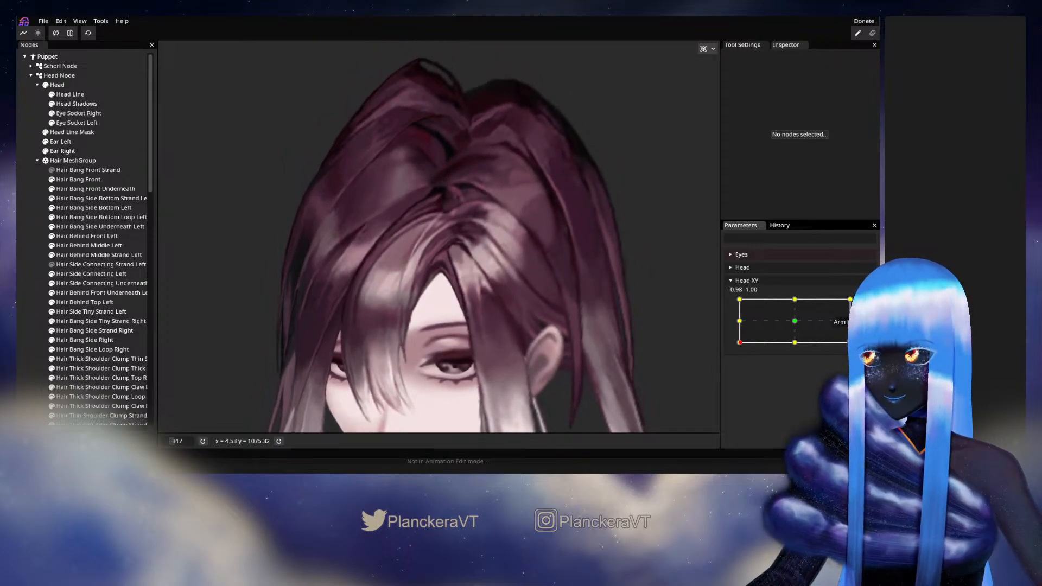
# Step: Arm Head XY at -1.00, -1.00, adjust the Hair Bang Front vertices along its edge beside the dark parting strands, and save the puppet
pyautogui.click(866, 304)
pyautogui.scroll(5, 517, 282)
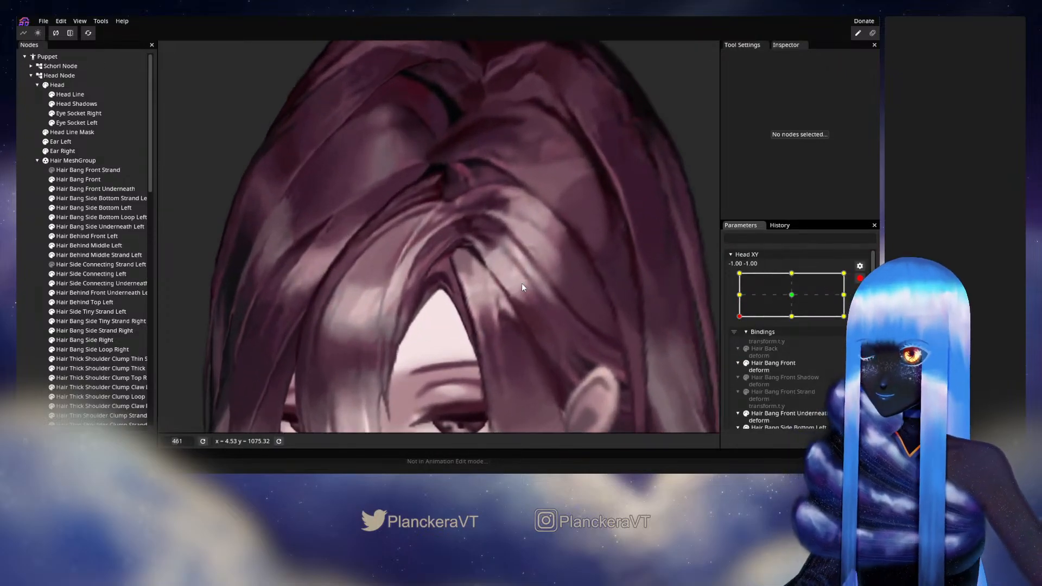
pyautogui.scroll(4, 522, 286)
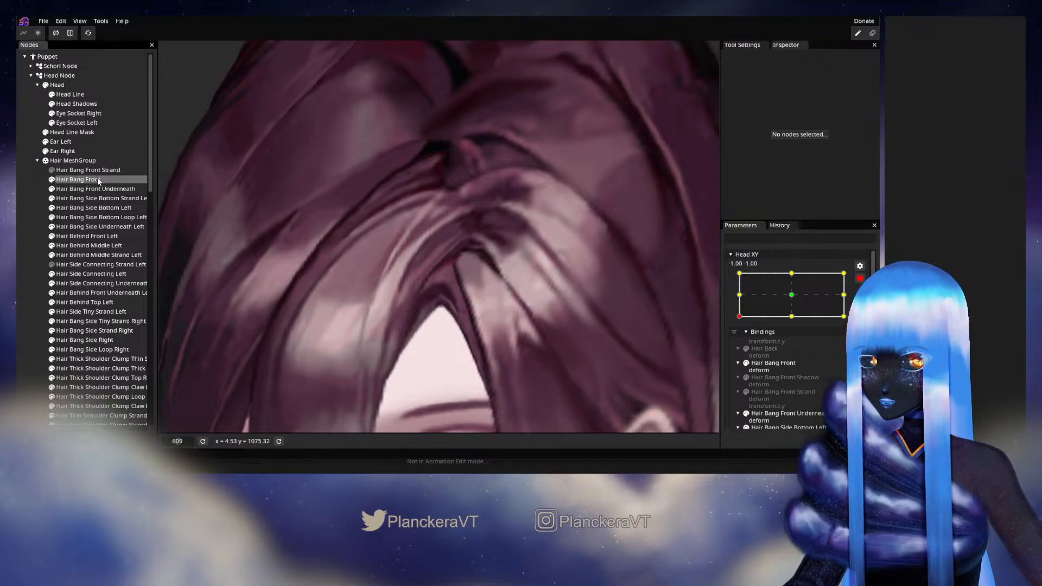
pyautogui.click(97, 177)
pyautogui.scroll(5, 511, 266)
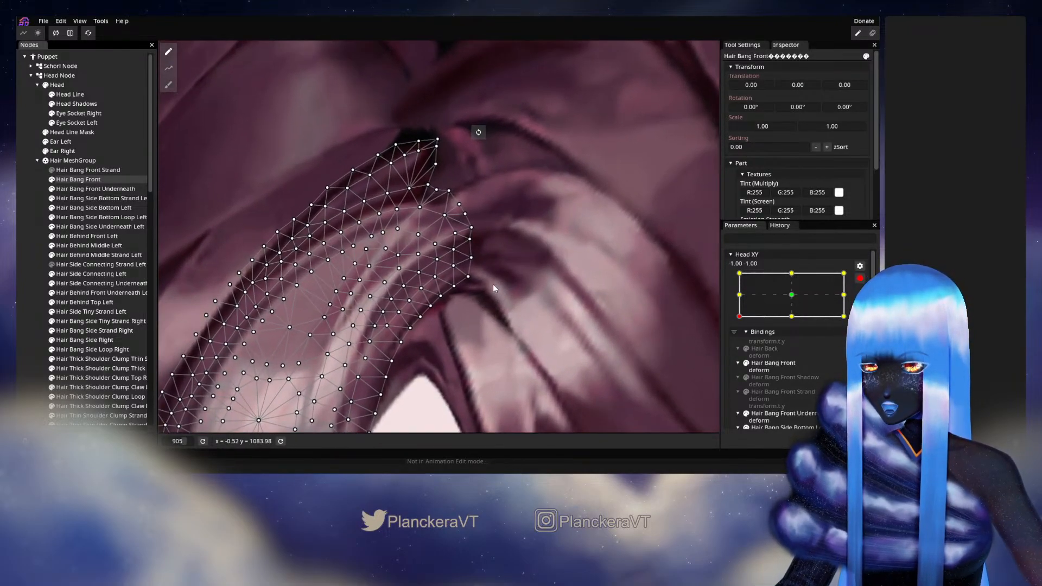
pyautogui.scroll(1, 458, 270)
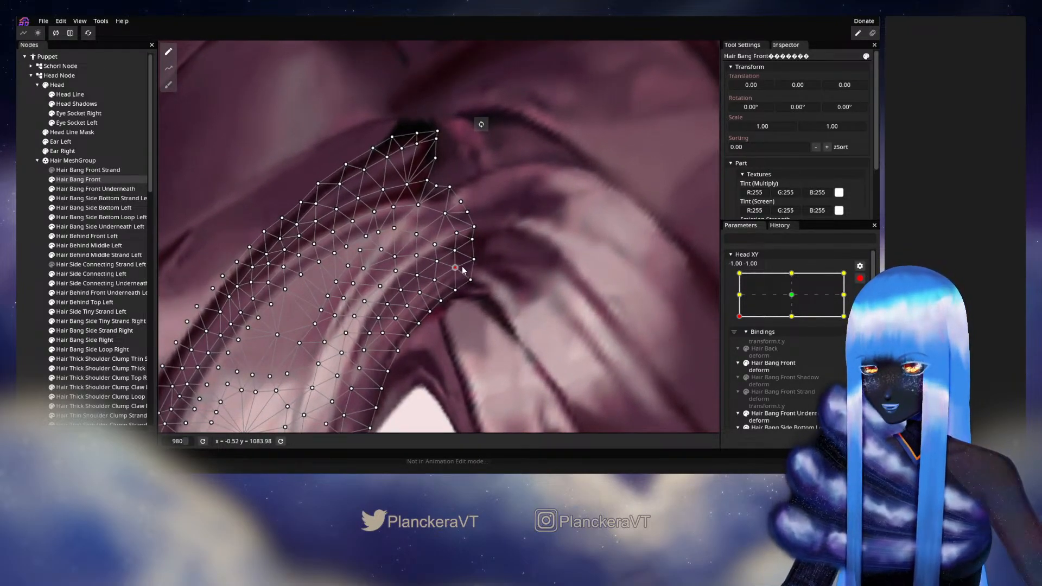
pyautogui.hotkey('ctrl', 's')
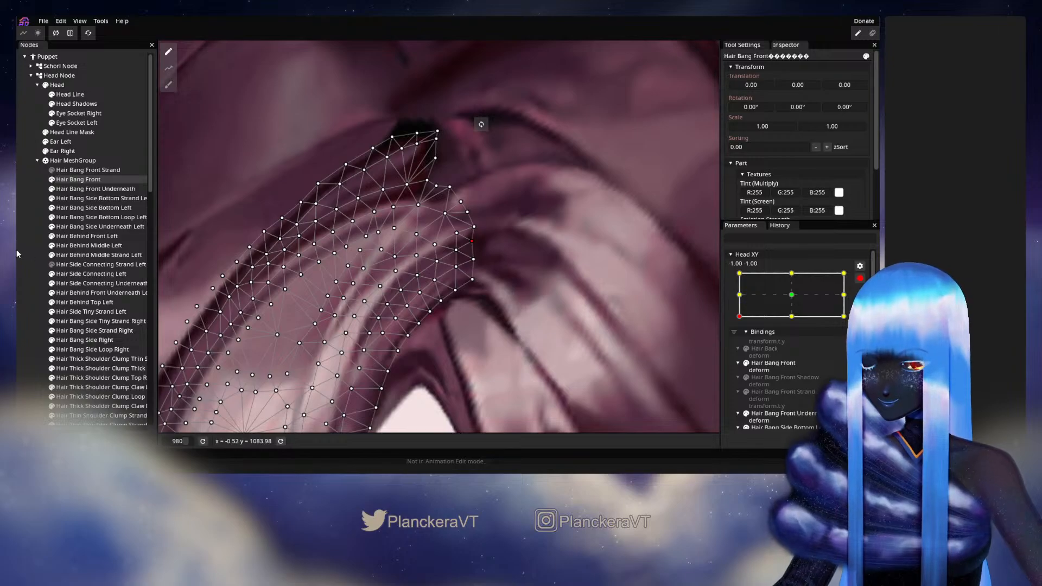
pyautogui.click(555, 287)
# Step: Disarm Head XY and preview the front bangs while moving the parameter around the -1.00, -1.00 corner
pyautogui.scroll(-5, 554, 299)
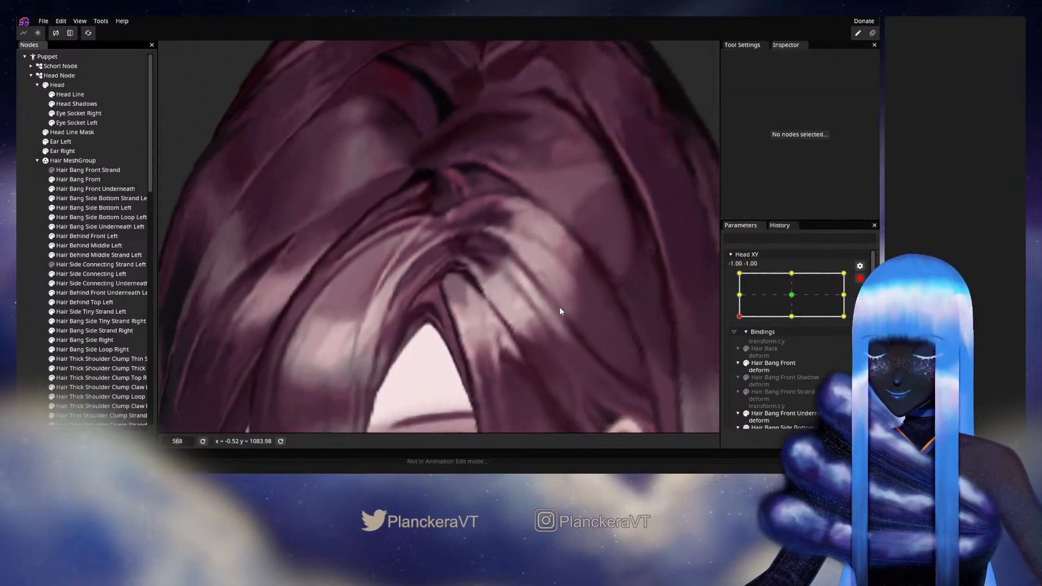
pyautogui.scroll(-5, 561, 310)
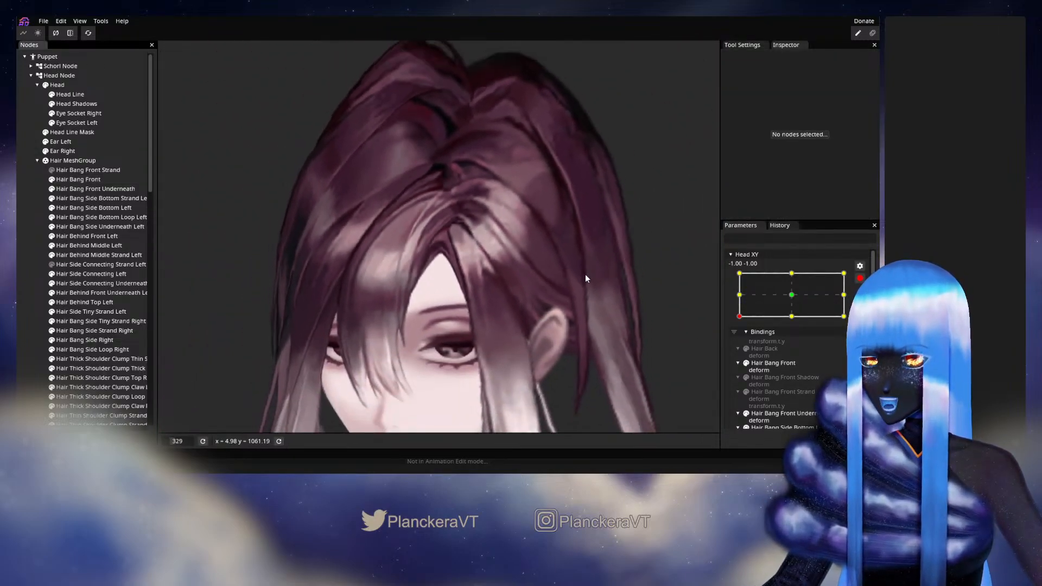
pyautogui.scroll(1, 519, 251)
pyautogui.moveTo(520, 252); pyautogui.dragTo(472, 320)
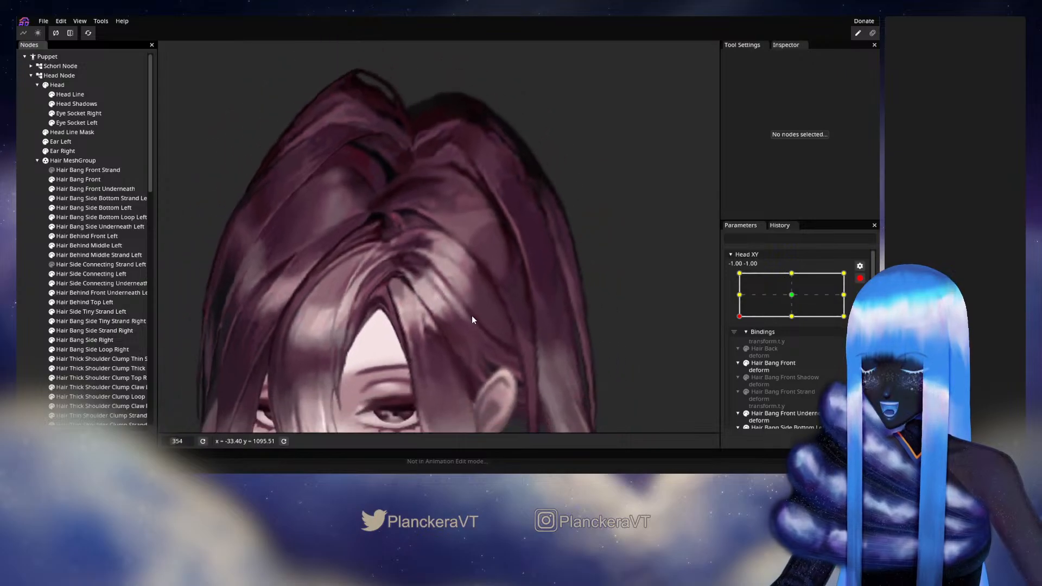
pyautogui.scroll(-4, 545, 282)
pyautogui.moveTo(552, 290); pyautogui.dragTo(577, 271)
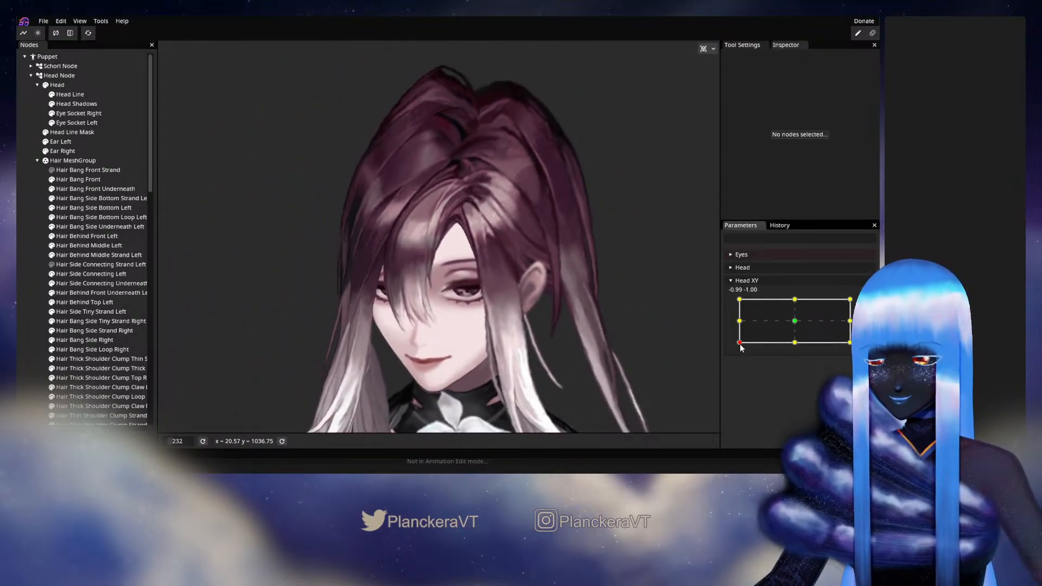
pyautogui.moveTo(740, 344)
pyautogui.mouseDown()
pyautogui.moveTo(739, 322)
pyautogui.moveTo(741, 347)
pyautogui.moveTo(796, 348)
pyautogui.moveTo(739, 348)
pyautogui.moveTo(740, 323)
pyautogui.moveTo(740, 351)
pyautogui.moveTo(753, 350)
pyautogui.moveTo(740, 350)
pyautogui.mouseUp()
# Step: Arm Head XY at -1.00, -1.00 and examine the Hair Side Connecting Left mesh above the forehead opening
pyautogui.scroll(5, 547, 279)
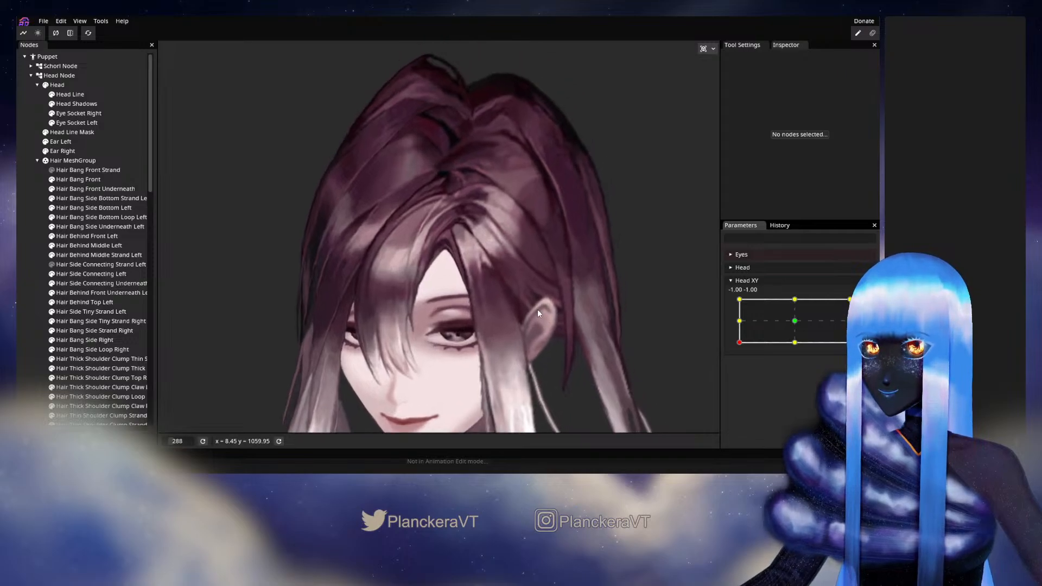
pyautogui.scroll(5, 540, 315)
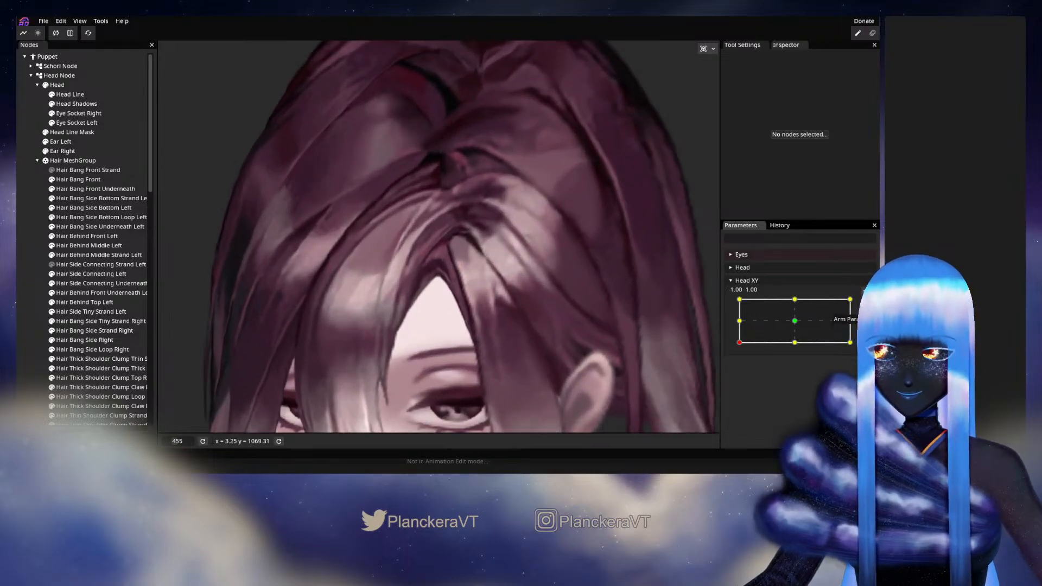
pyautogui.scroll(5, 522, 299)
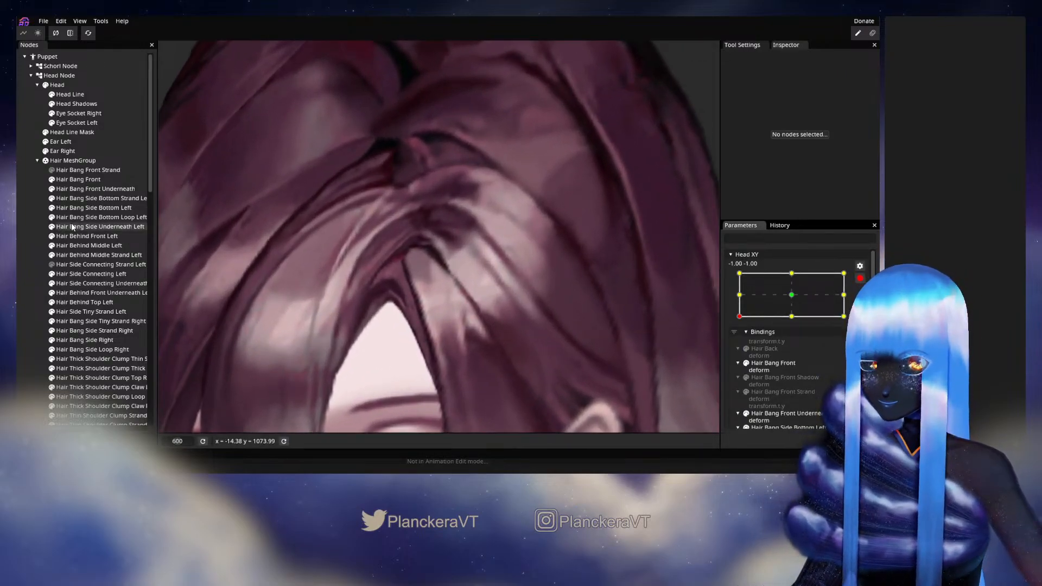
pyautogui.click(91, 275)
pyautogui.scroll(5, 385, 277)
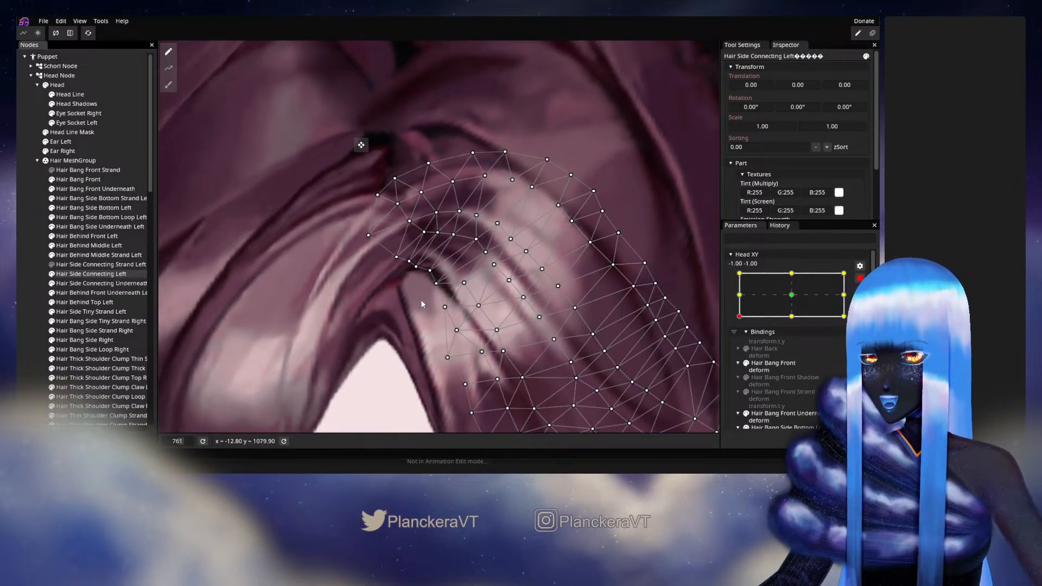
pyautogui.click(227, 290)
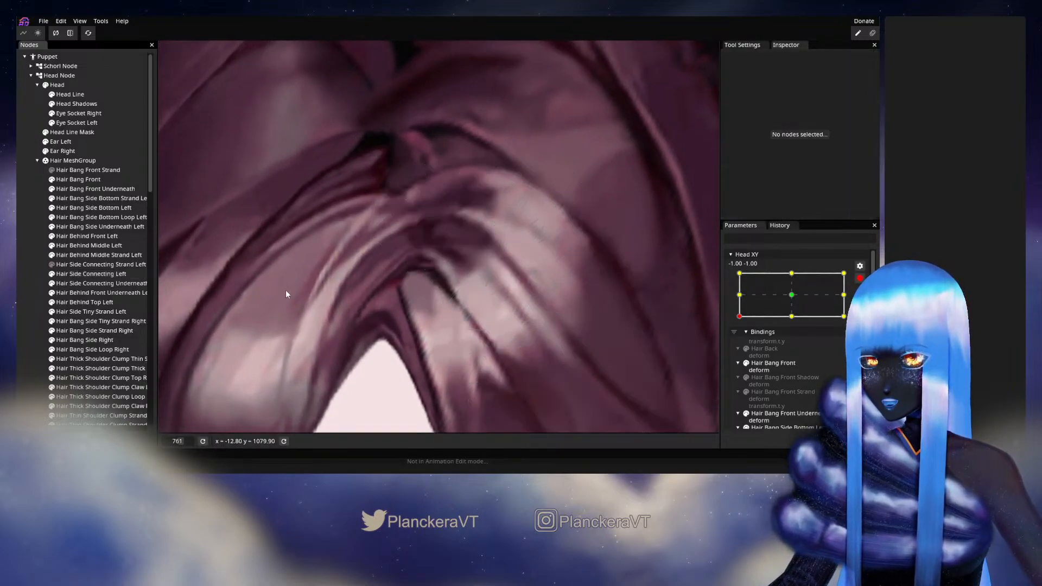
# Step: Disarm Head XY and check how the bangs meet the side hair while moving the parameter near -1.00, -1.00
pyautogui.scroll(-8, 407, 310)
pyautogui.scroll(-8, 576, 266)
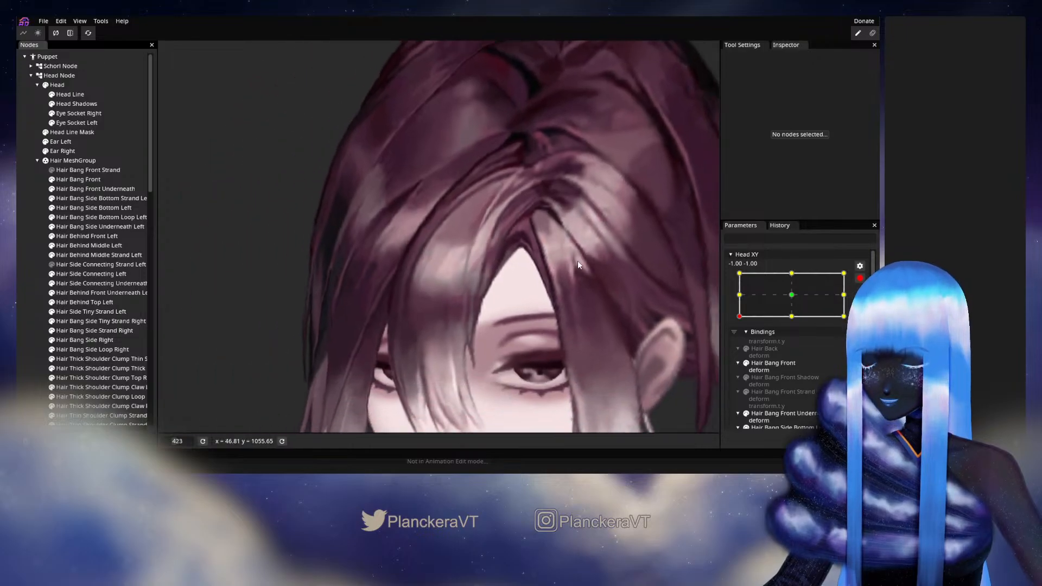
pyautogui.click(859, 279)
pyautogui.moveTo(741, 344)
pyautogui.mouseDown()
pyautogui.moveTo(797, 349)
pyautogui.moveTo(734, 353)
pyautogui.moveTo(794, 351)
pyautogui.moveTo(739, 351)
pyautogui.moveTo(737, 324)
pyautogui.moveTo(733, 348)
pyautogui.moveTo(799, 352)
pyautogui.moveTo(732, 352)
pyautogui.mouseUp()
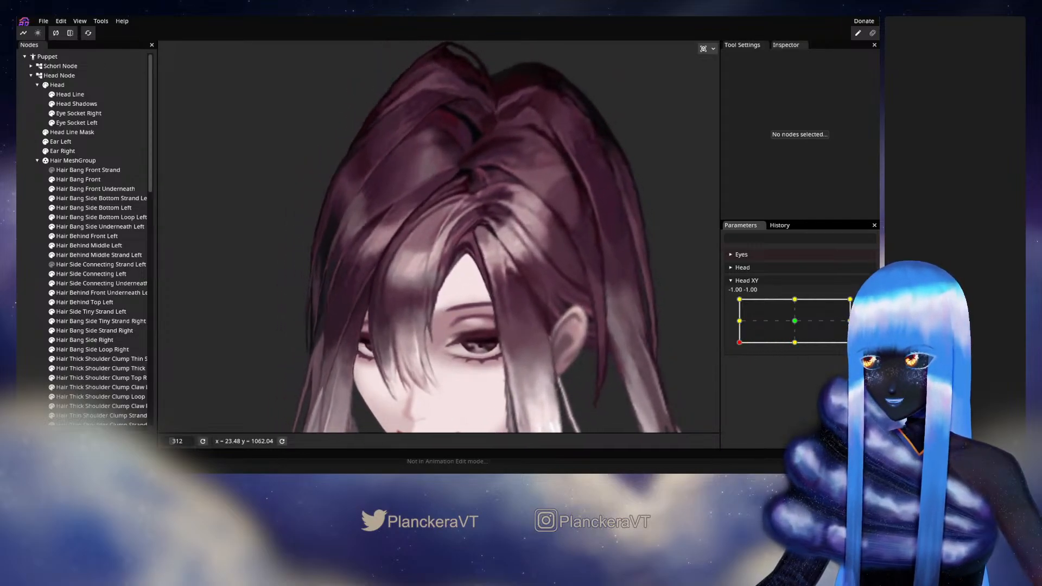
# Step: Arm Head XY at -1.00, -1.00 and refine the Hair Side Connecting Left vertices along its inner edge above the forehead opening
pyautogui.scroll(5, 457, 259)
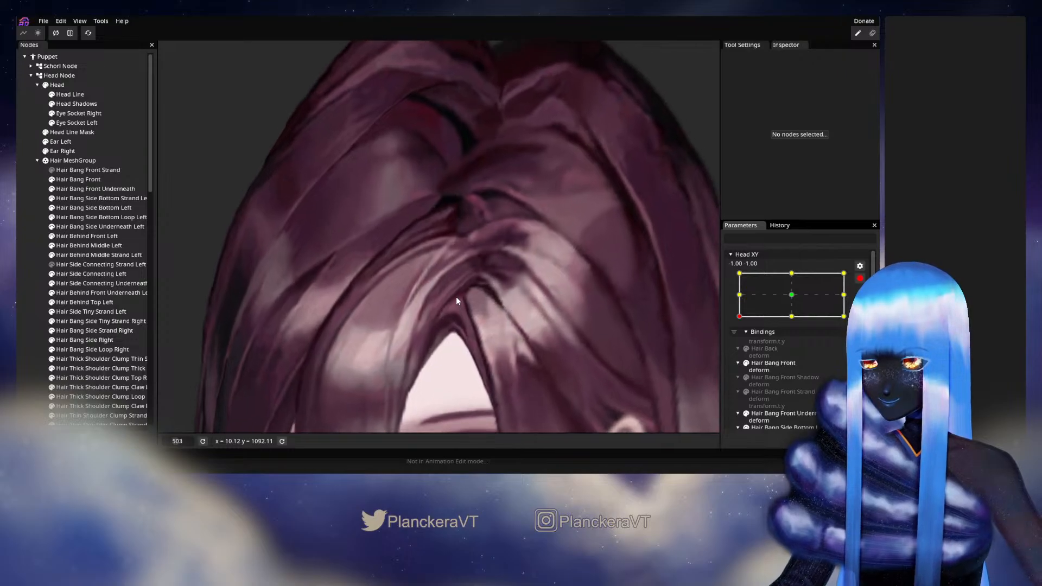
pyautogui.scroll(3, 455, 296)
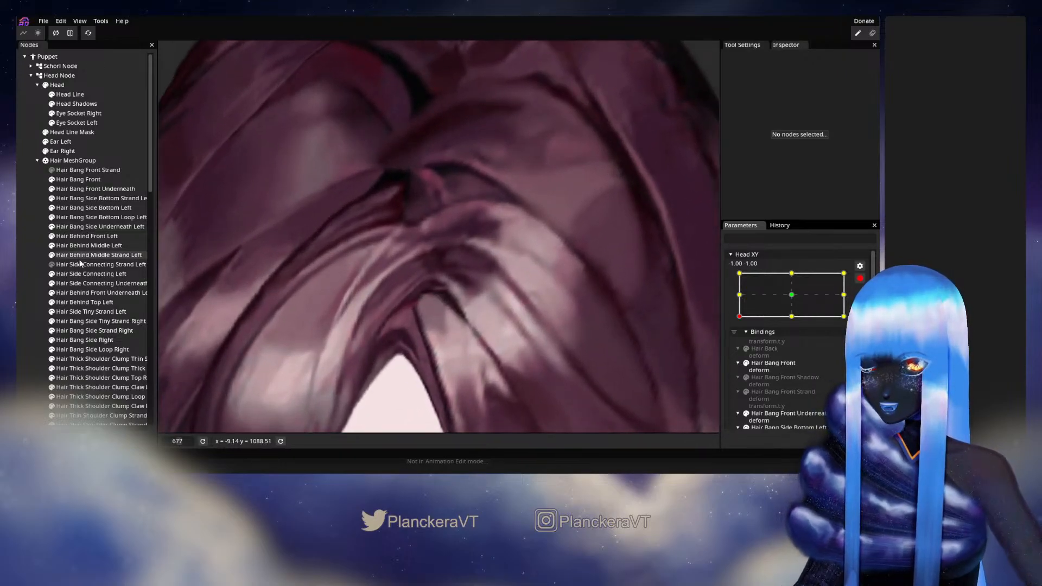
pyautogui.click(79, 274)
pyautogui.scroll(4, 399, 312)
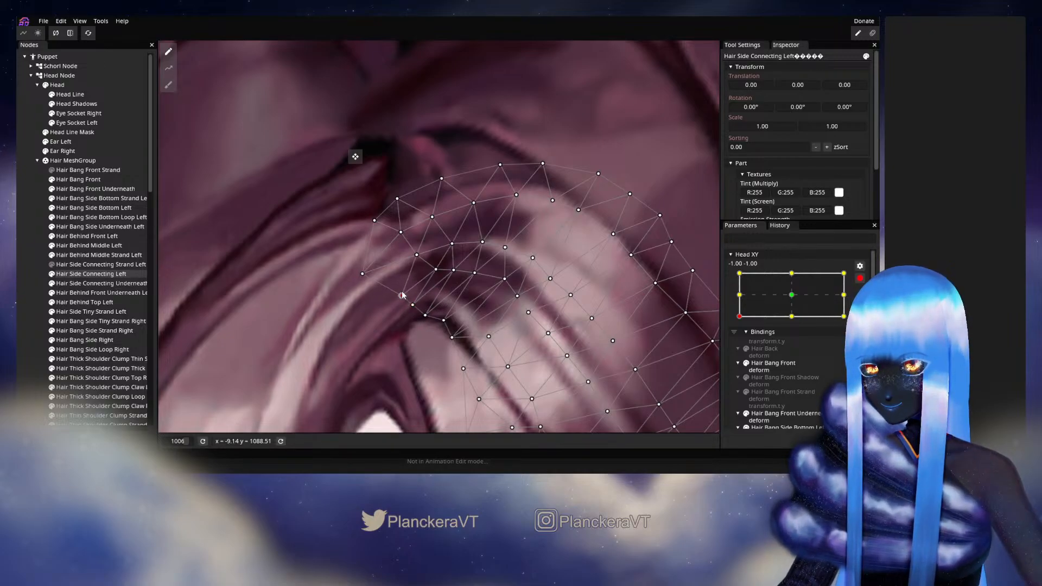
pyautogui.moveTo(421, 326); pyautogui.dragTo(429, 307)
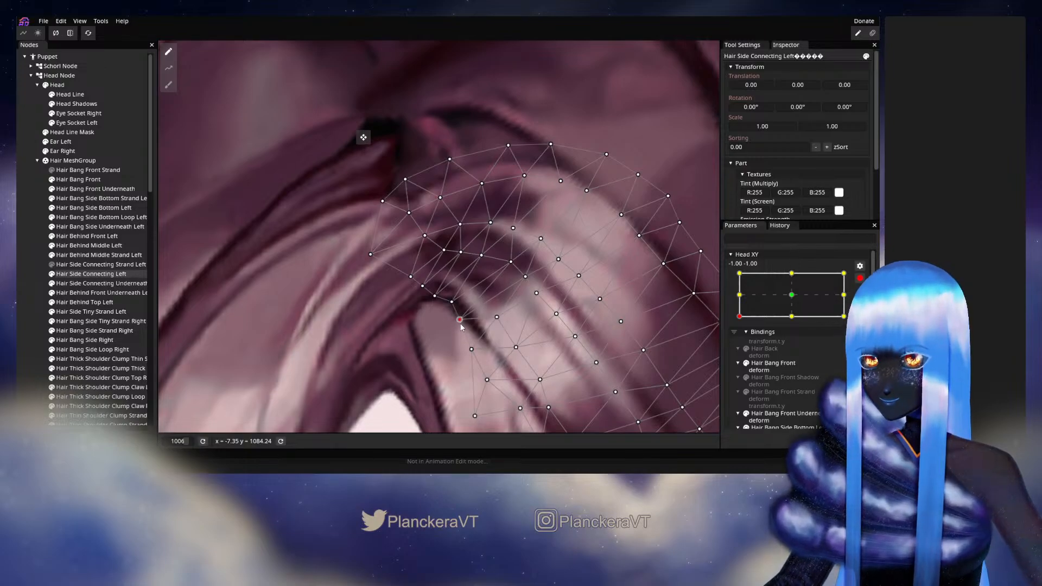
pyautogui.moveTo(460, 325); pyautogui.dragTo(453, 292)
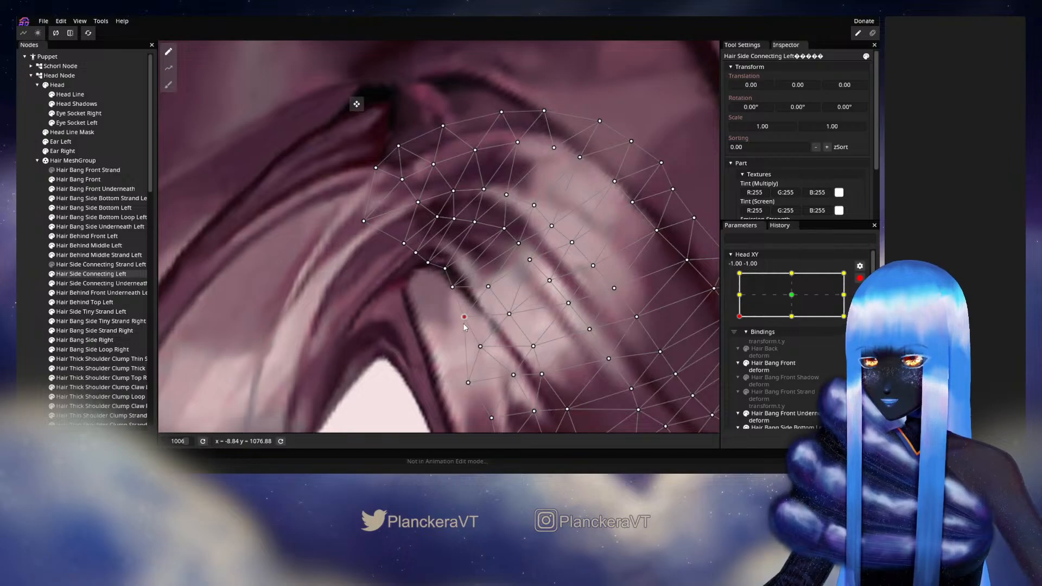
pyautogui.click(21, 256)
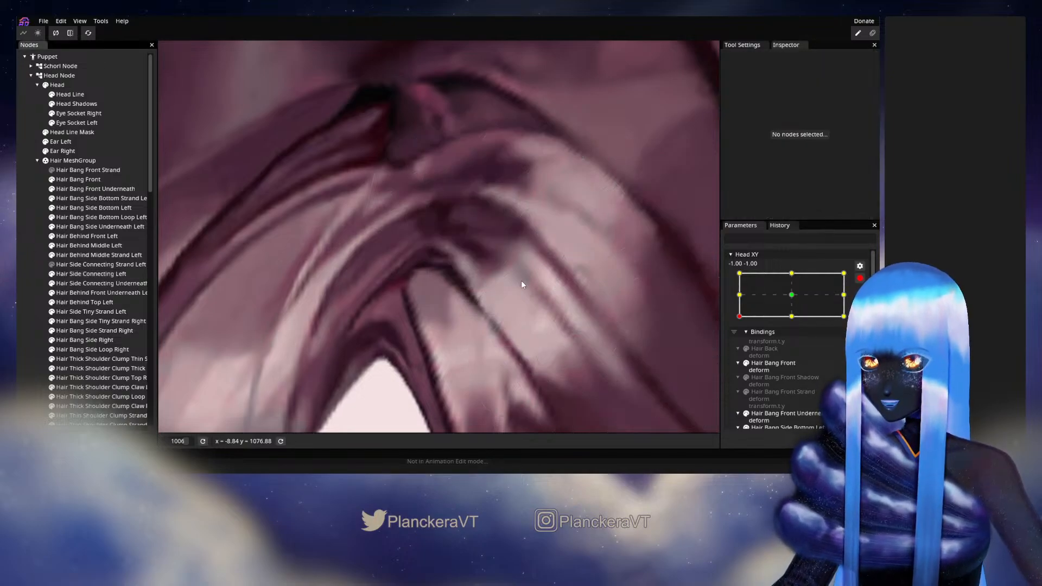
# Step: Disarm Head XY and preview the side connecting hair while moving the parameter both ways around -1.00, -1.00, returning to that corner
pyautogui.scroll(-4, 523, 282)
pyautogui.scroll(-4, 542, 284)
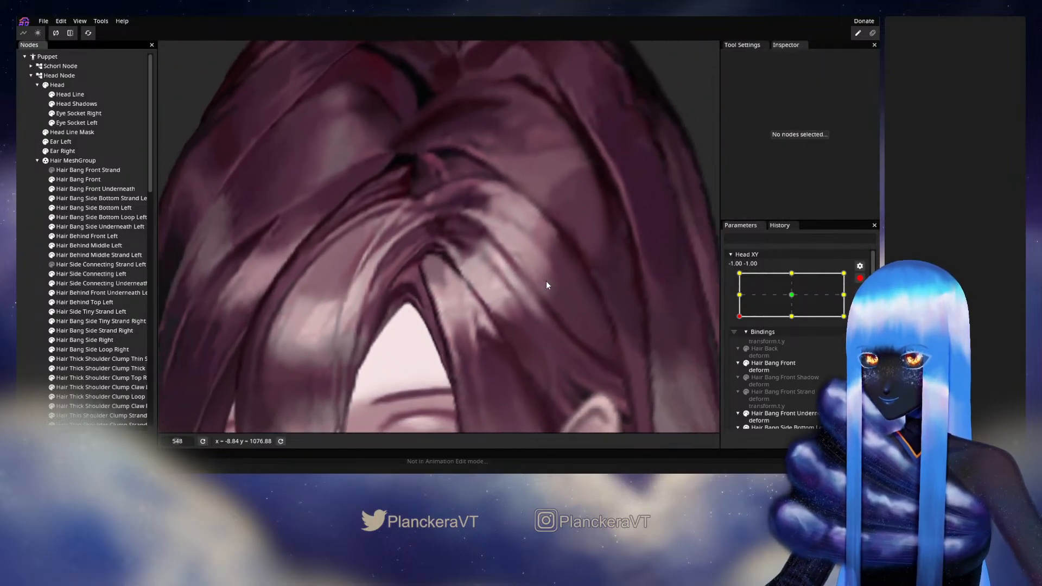
pyautogui.click(859, 278)
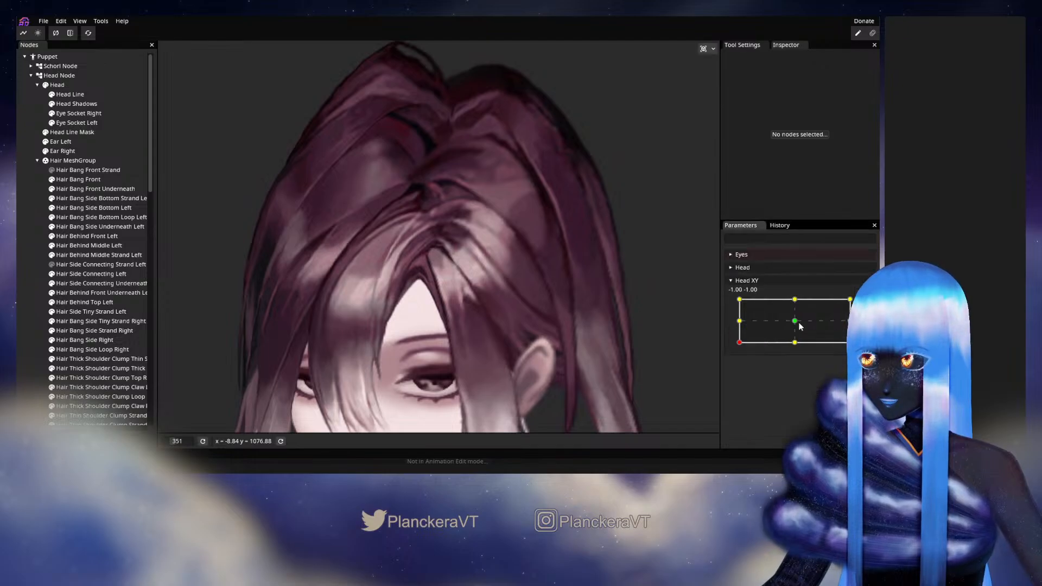
pyautogui.moveTo(739, 343); pyautogui.dragTo(737, 343)
pyautogui.moveTo(736, 331); pyautogui.dragTo(730, 348)
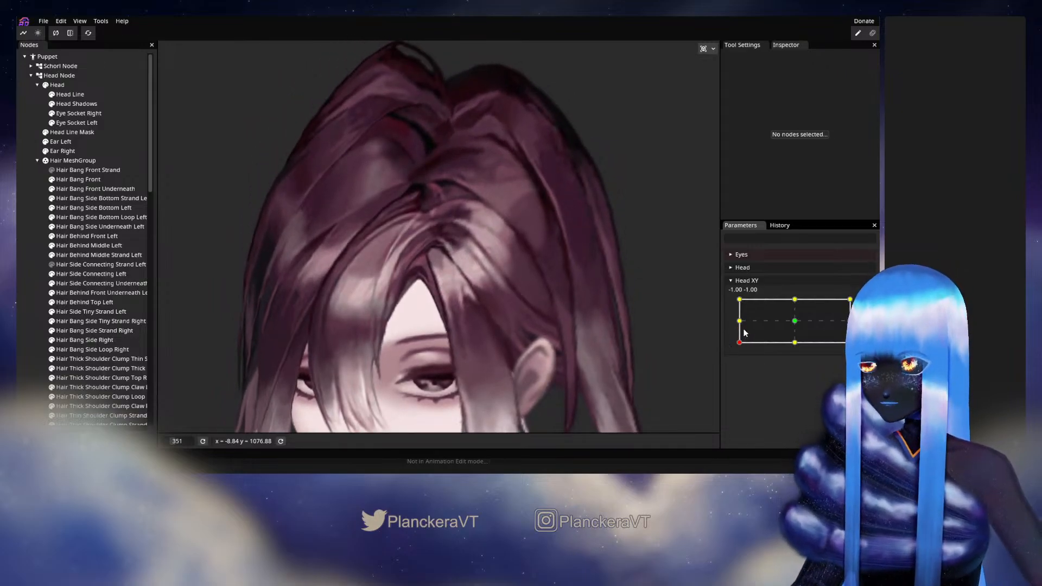
pyautogui.moveTo(751, 344)
pyautogui.mouseDown()
pyautogui.moveTo(796, 353)
pyautogui.moveTo(738, 351)
pyautogui.moveTo(739, 323)
pyautogui.moveTo(740, 343)
pyautogui.mouseUp()
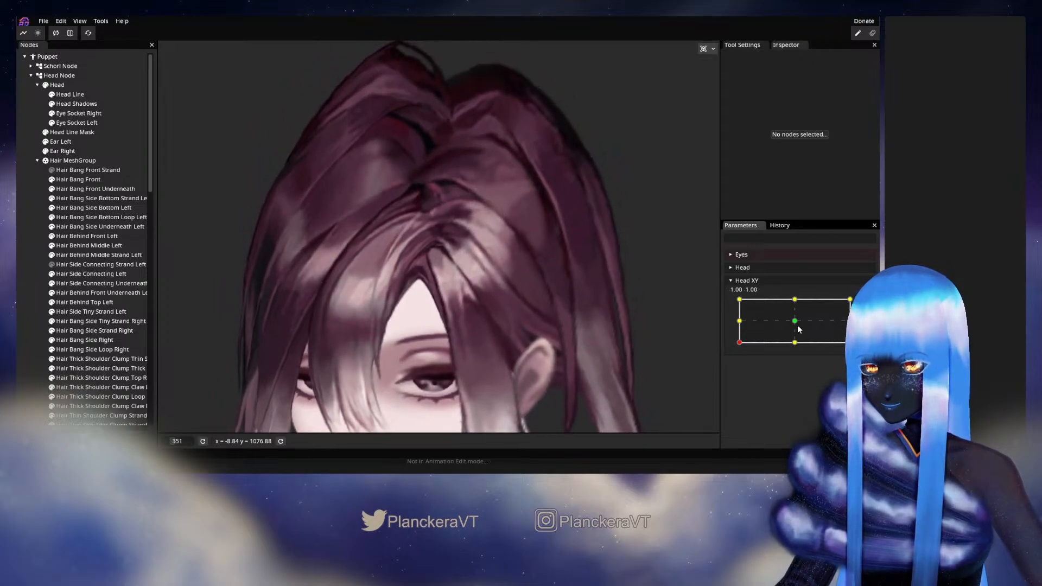
# Step: Arm Head XY at -1.00, -1.00 and adjust the Hair Side Connecting Left mesh at its inner edge above the forehead opening
pyautogui.scroll(6, 410, 277)
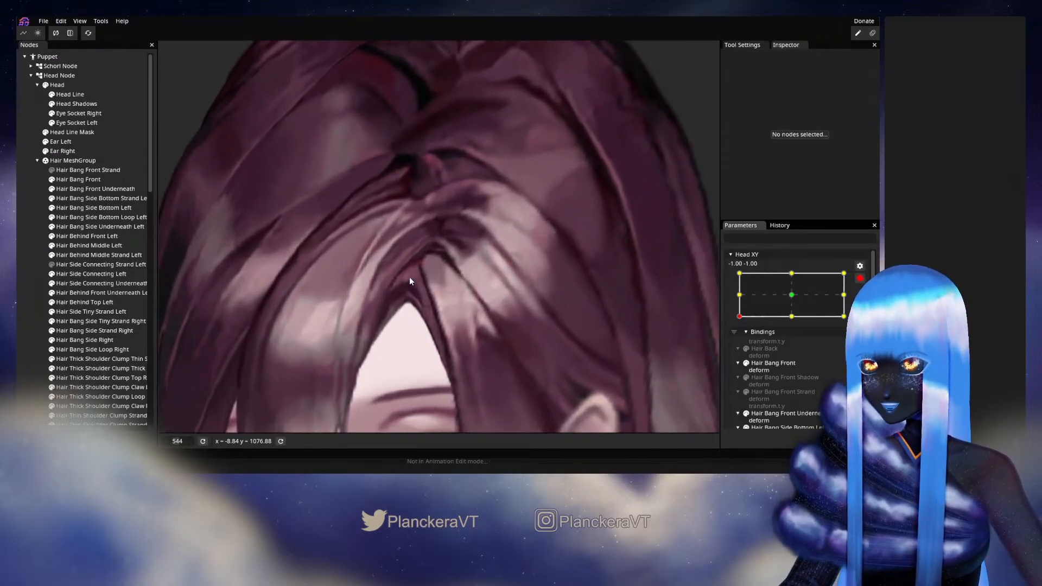
pyautogui.scroll(5, 410, 278)
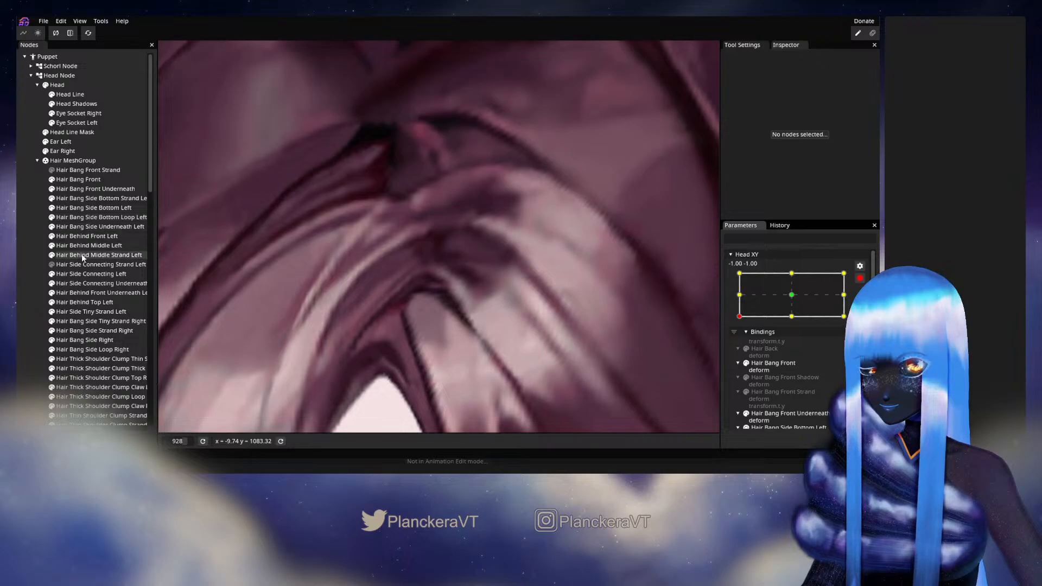
pyautogui.click(81, 273)
pyautogui.scroll(2, 459, 296)
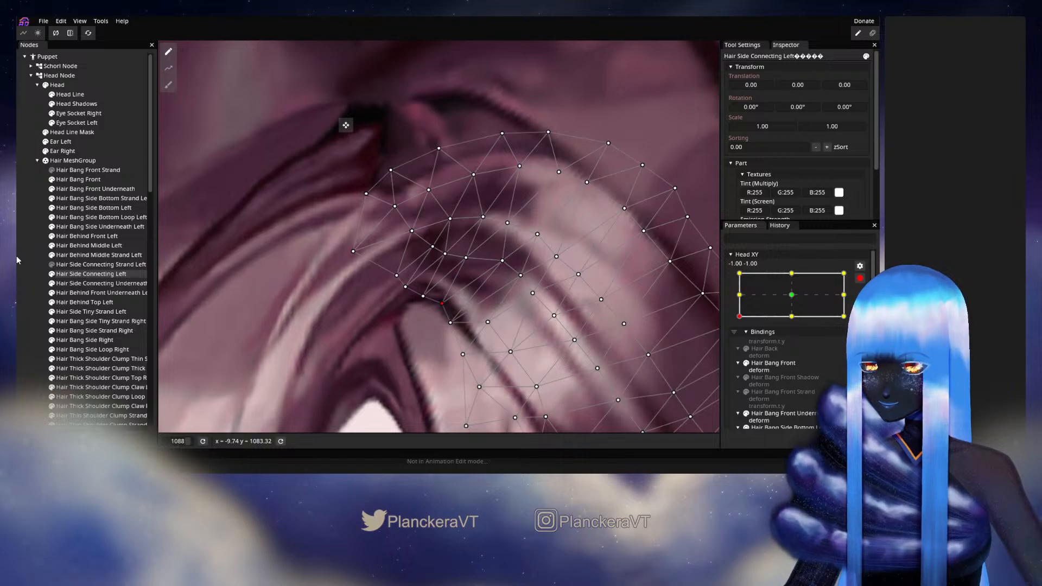
pyautogui.click(45, 253)
# Step: Disarm Head XY and preview the whole head while moving the parameter between -1.00, -1.00 and 0.00, -1.00
pyautogui.scroll(-4, 558, 312)
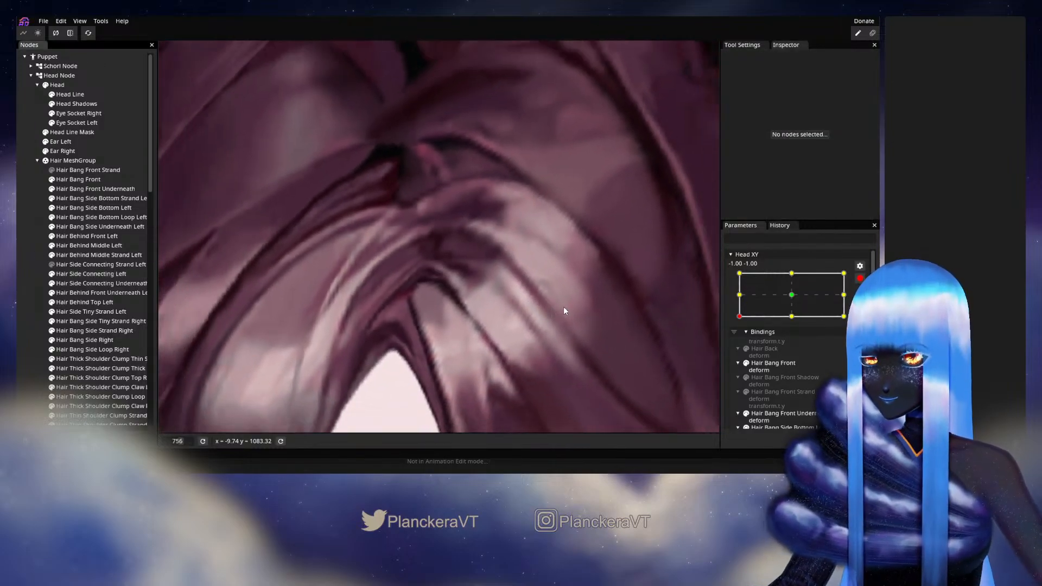
pyautogui.scroll(-4, 564, 309)
pyautogui.scroll(-2, 571, 309)
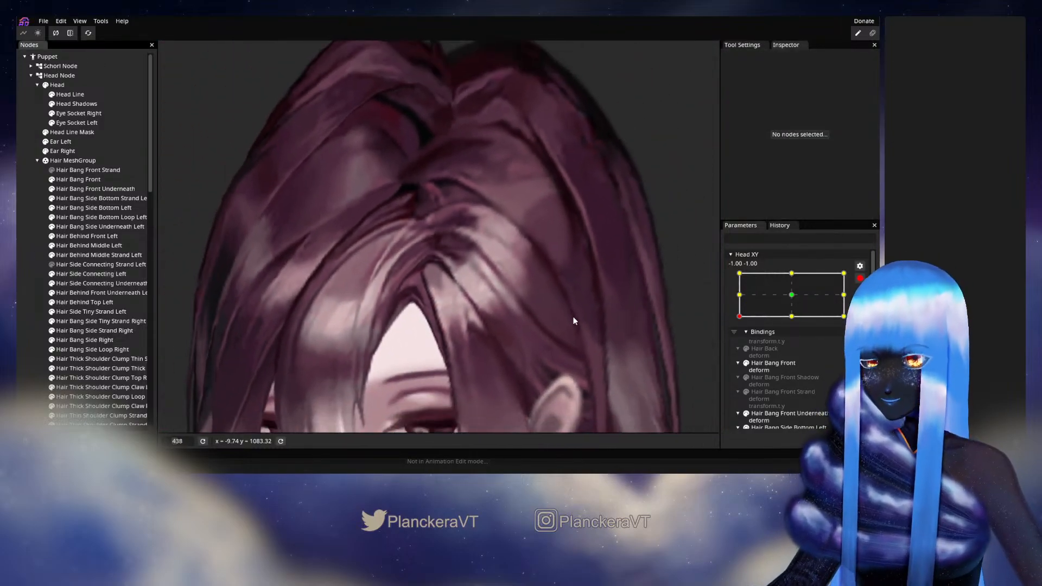
pyautogui.scroll(-3, 574, 309)
pyautogui.moveTo(455, 351); pyautogui.dragTo(495, 282)
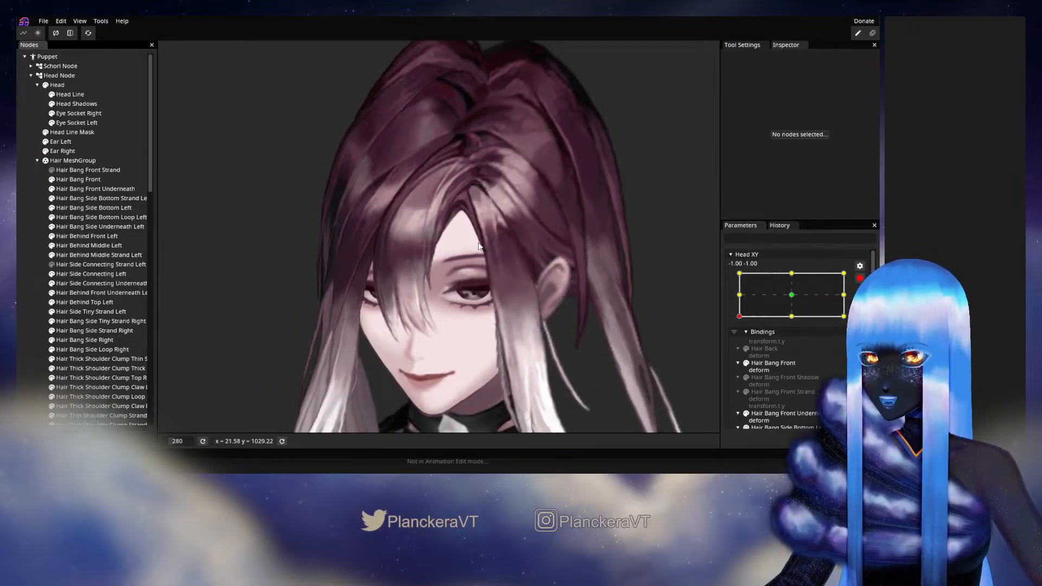
pyautogui.scroll(-2, 548, 277)
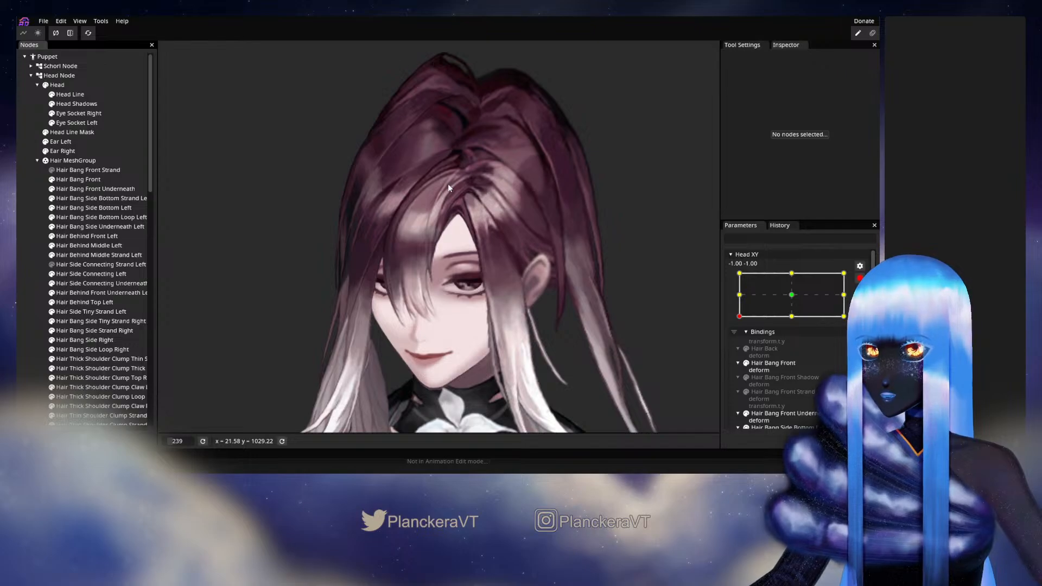
pyautogui.scroll(-2, 445, 184)
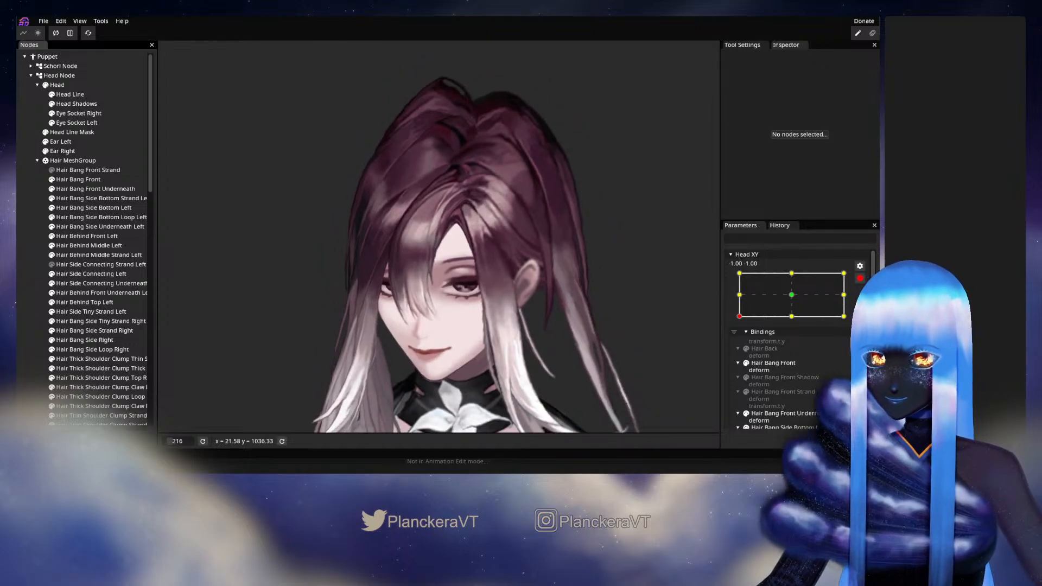
pyautogui.click(860, 280)
pyautogui.moveTo(739, 343)
pyautogui.mouseDown()
pyautogui.moveTo(796, 347)
pyautogui.moveTo(739, 350)
pyautogui.moveTo(797, 324)
pyautogui.moveTo(727, 346)
pyautogui.mouseUp()
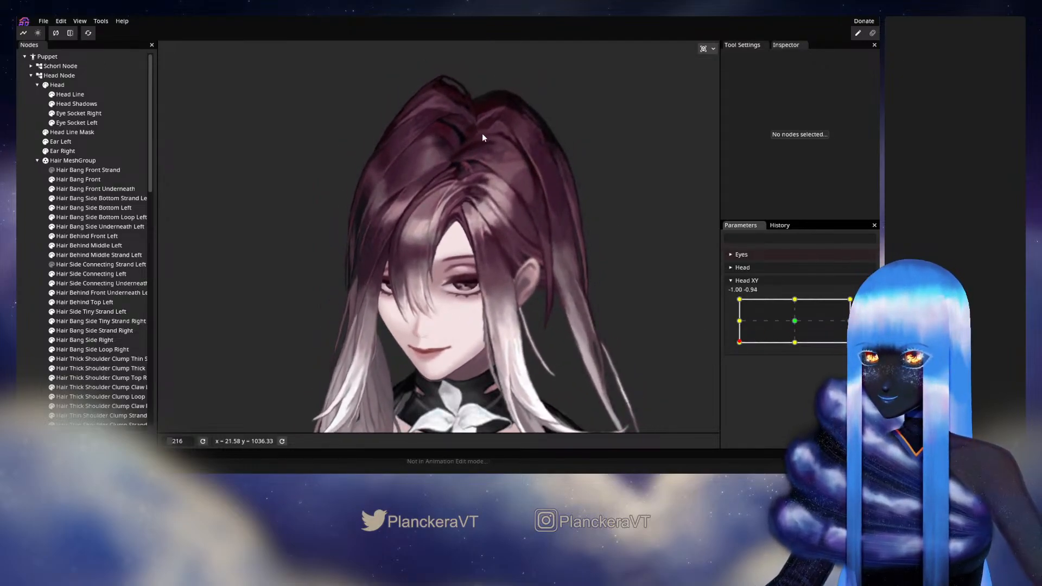
pyautogui.moveTo(739, 342)
pyautogui.mouseDown()
pyautogui.moveTo(796, 323)
pyautogui.moveTo(735, 347)
pyautogui.mouseUp()
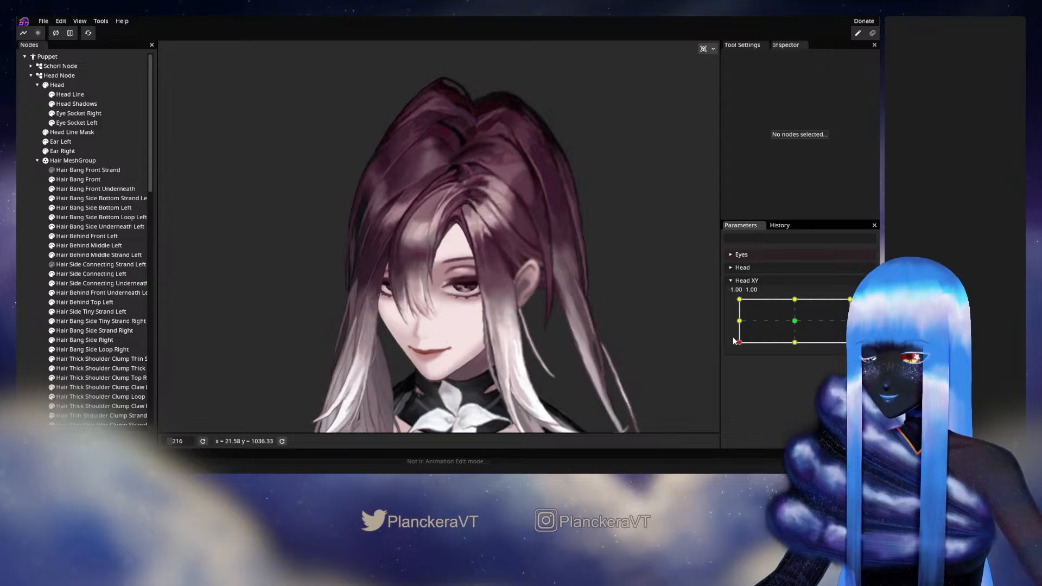
pyautogui.moveTo(739, 342); pyautogui.dragTo(794, 343)
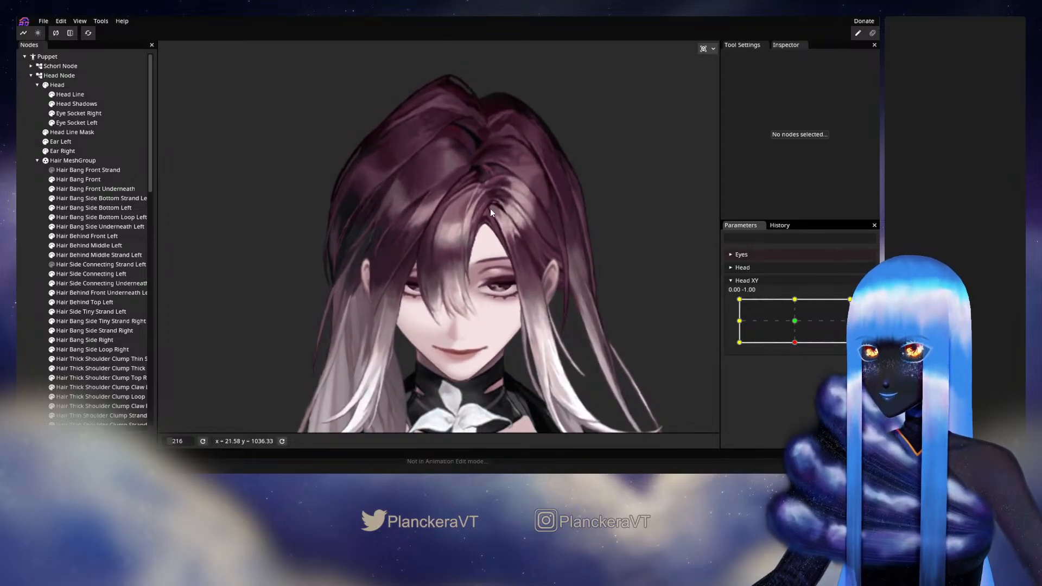
pyautogui.moveTo(796, 342); pyautogui.dragTo(744, 351)
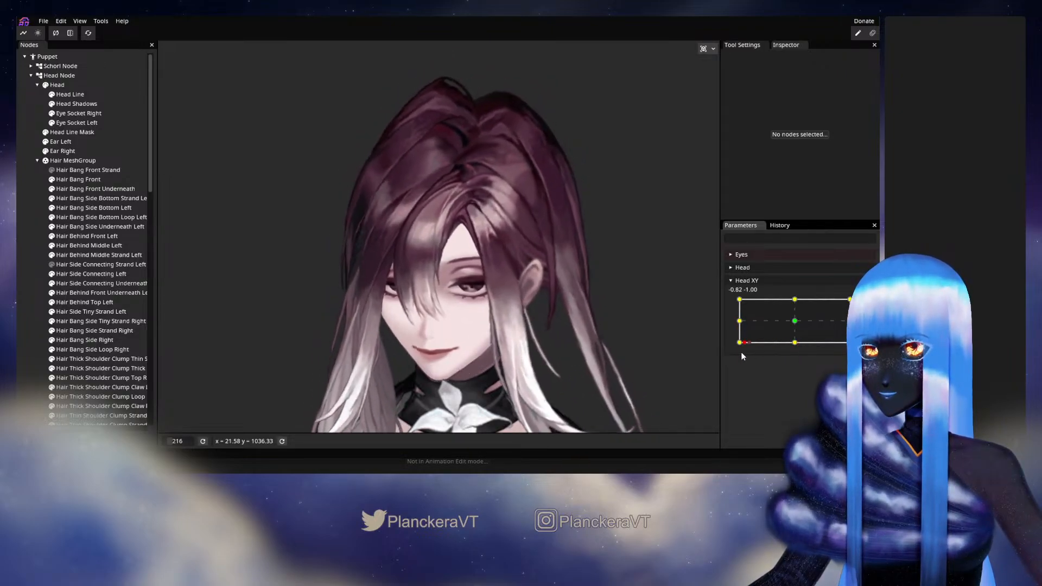
# Step: Arm Head XY at -1.00, -1.00 and adjust the Hair Side Connecting Left mesh along its upper edge near the parting
pyautogui.scroll(6, 453, 270)
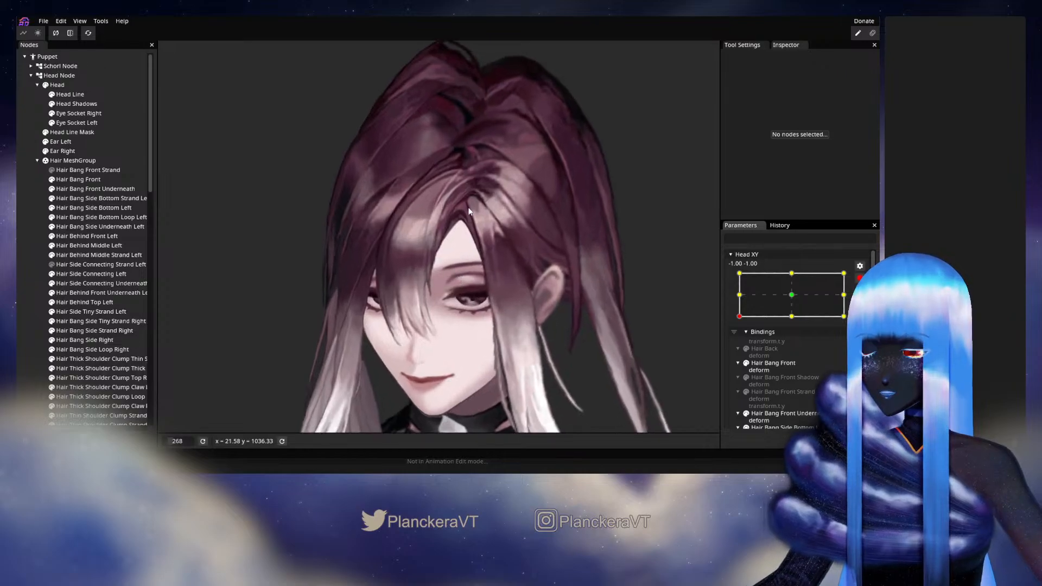
pyautogui.click(89, 275)
pyautogui.scroll(4, 466, 258)
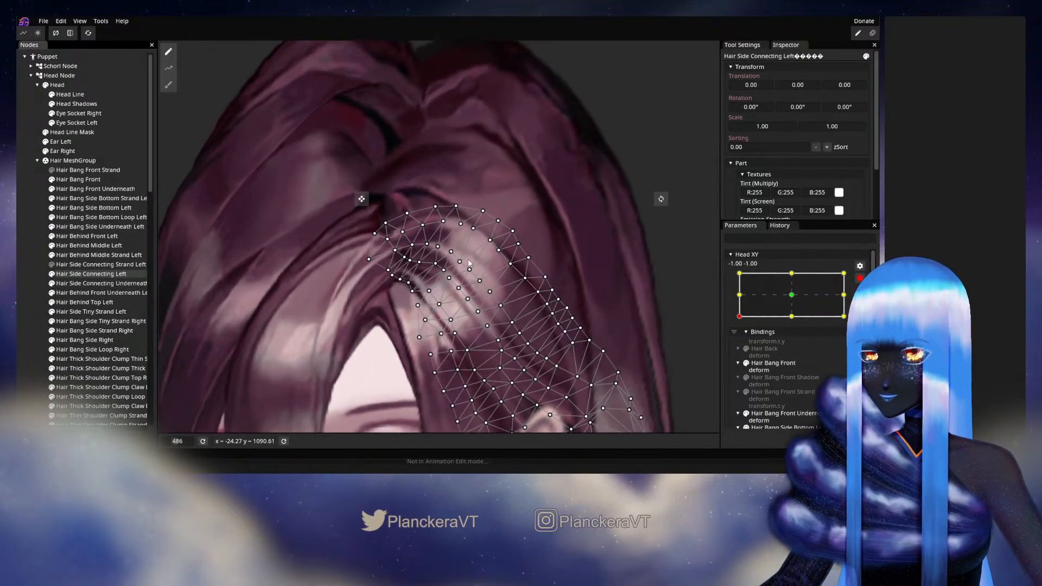
pyautogui.scroll(3, 465, 258)
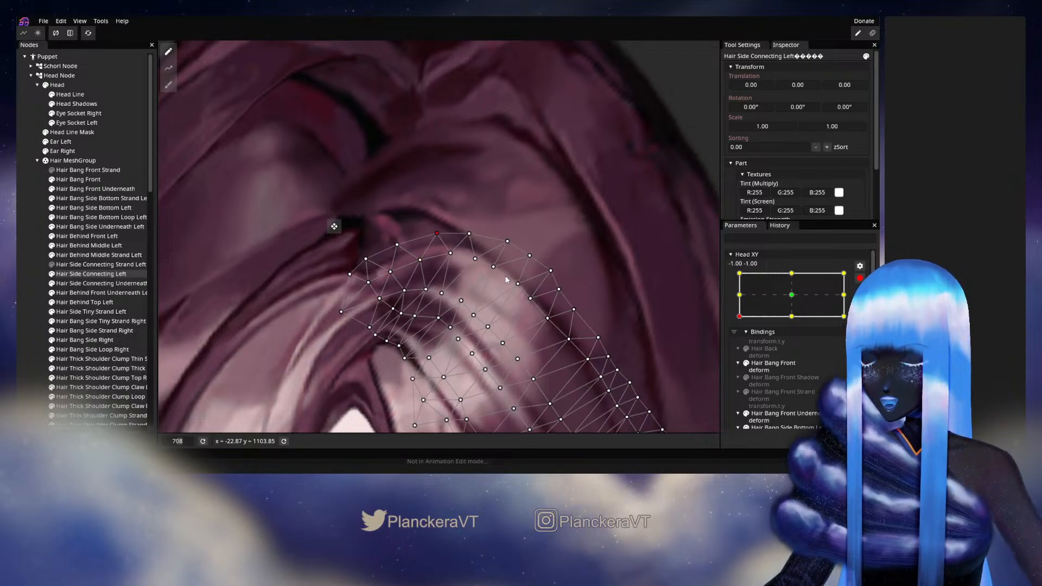
pyautogui.scroll(-3, 505, 280)
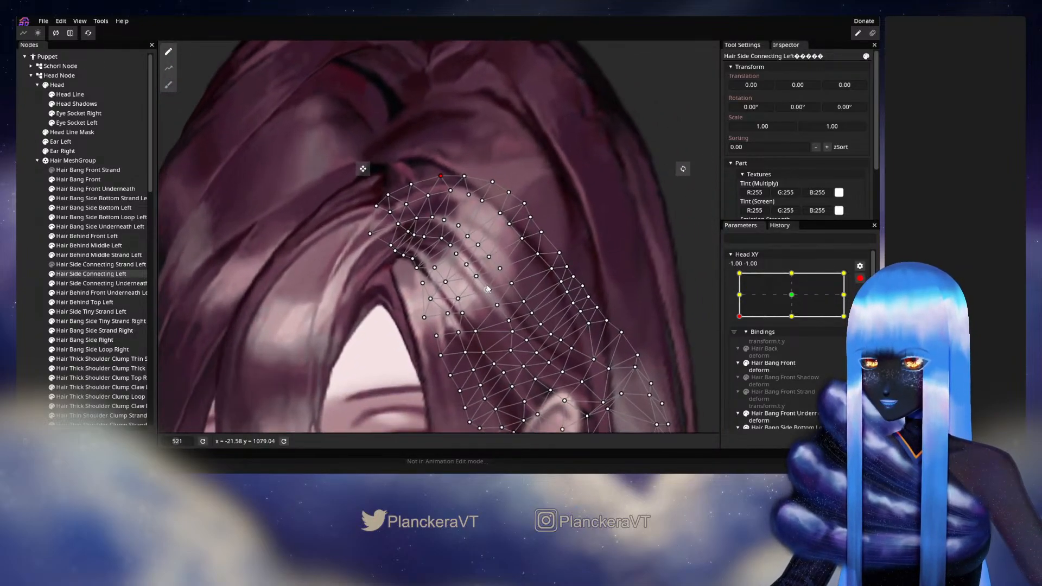
pyautogui.scroll(1, 488, 289)
pyautogui.click(189, 257)
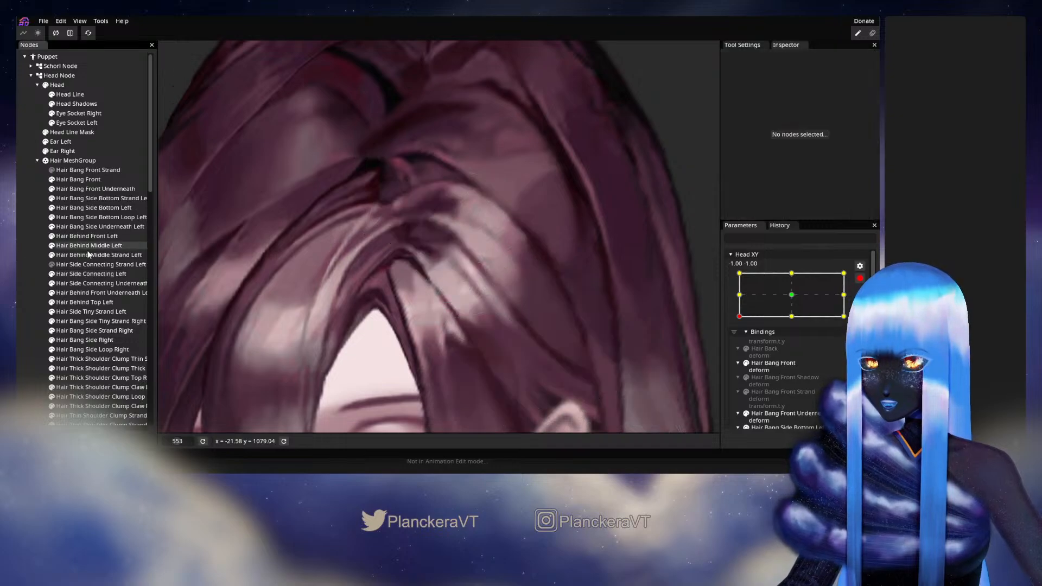
# Step: Disarm Head XY and check the side connecting hair while moving the parameter slightly around -1.00, -1.00
pyautogui.scroll(-4, 497, 283)
pyautogui.scroll(-3, 509, 293)
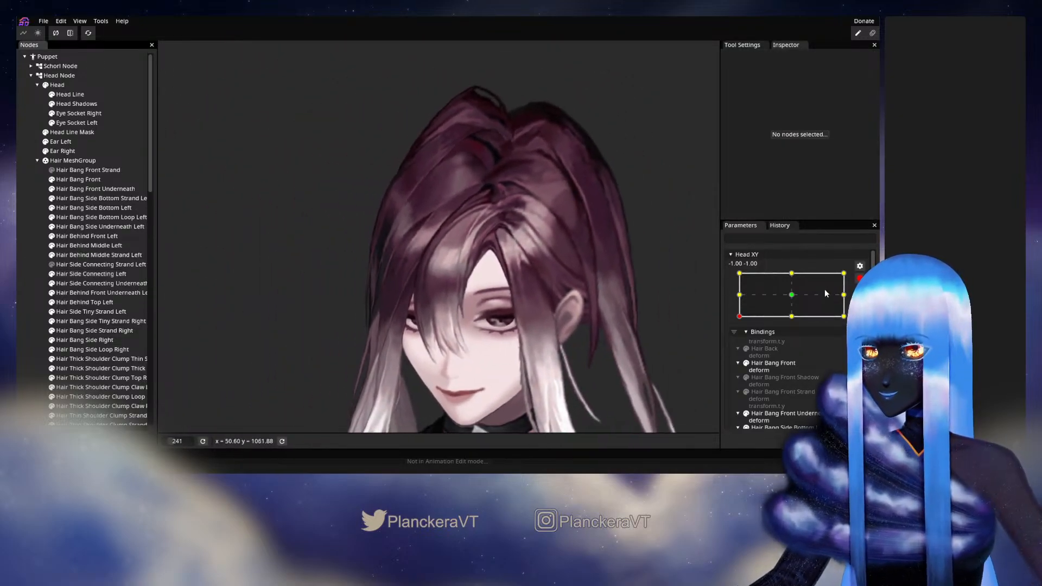
pyautogui.click(859, 278)
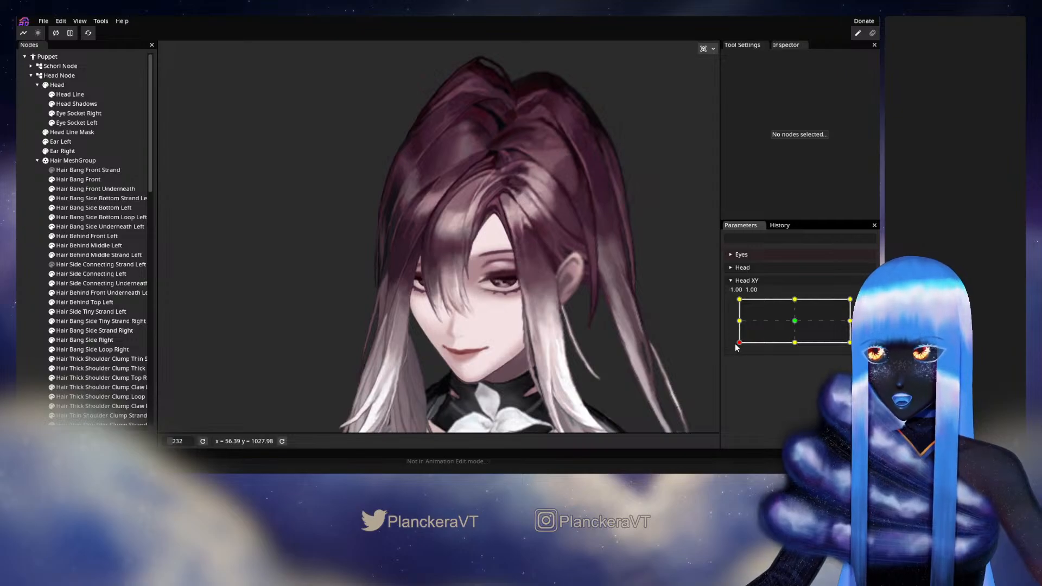
pyautogui.moveTo(736, 345)
pyautogui.mouseDown()
pyautogui.moveTo(738, 322)
pyautogui.moveTo(740, 346)
pyautogui.mouseUp()
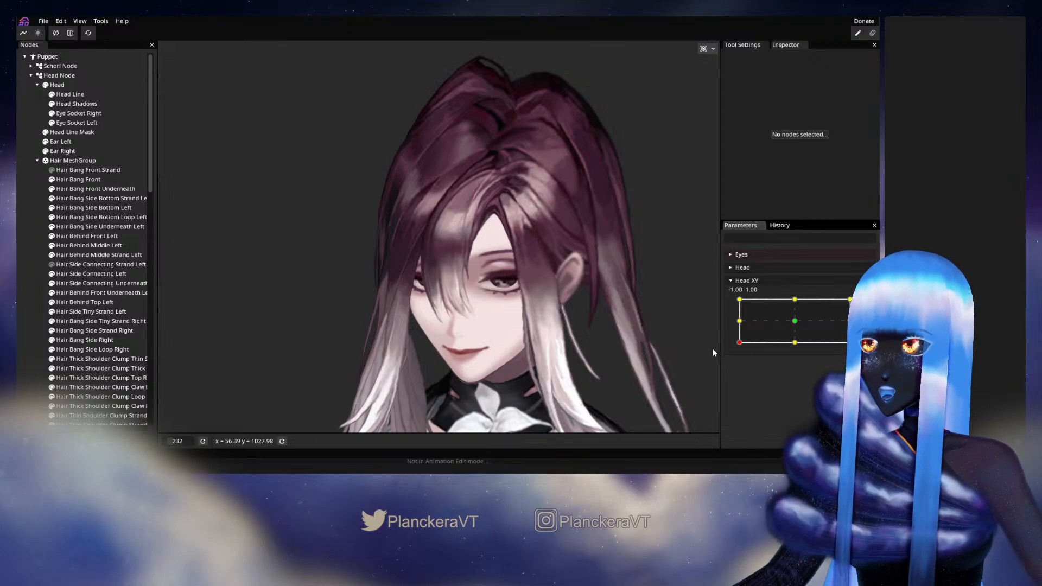
pyautogui.moveTo(740, 344)
pyautogui.mouseDown()
pyautogui.moveTo(796, 351)
pyautogui.moveTo(737, 349)
pyautogui.moveTo(793, 348)
pyautogui.moveTo(740, 325)
pyautogui.moveTo(735, 345)
pyautogui.moveTo(794, 352)
pyautogui.moveTo(736, 351)
pyautogui.moveTo(798, 349)
pyautogui.moveTo(735, 348)
pyautogui.mouseUp()
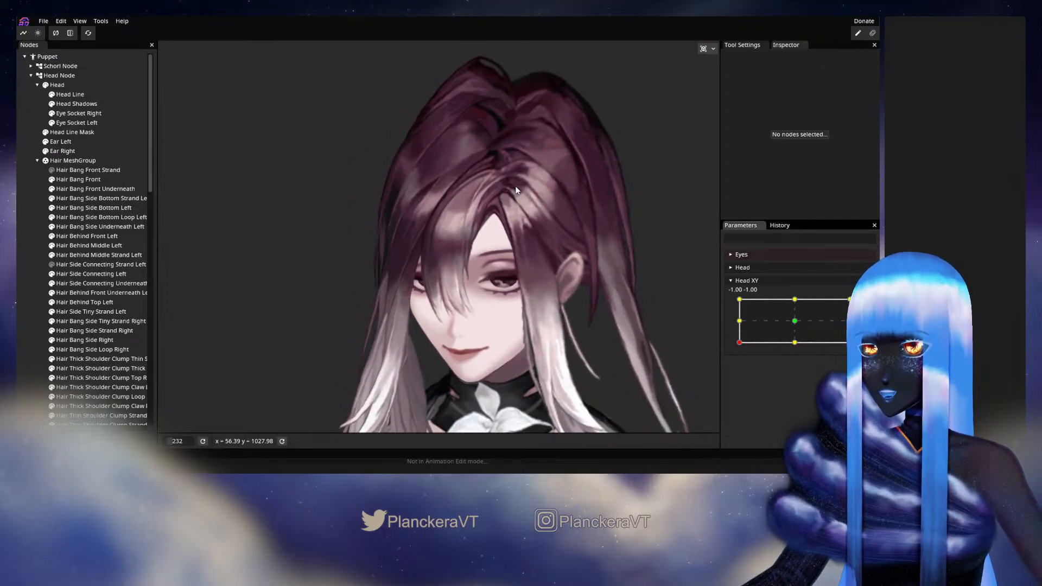
# Step: Arm Head XY at -1.00, -1.00 and inspect the Hair Side Connecting Left vertices around the parting up close
pyautogui.scroll(8, 506, 189)
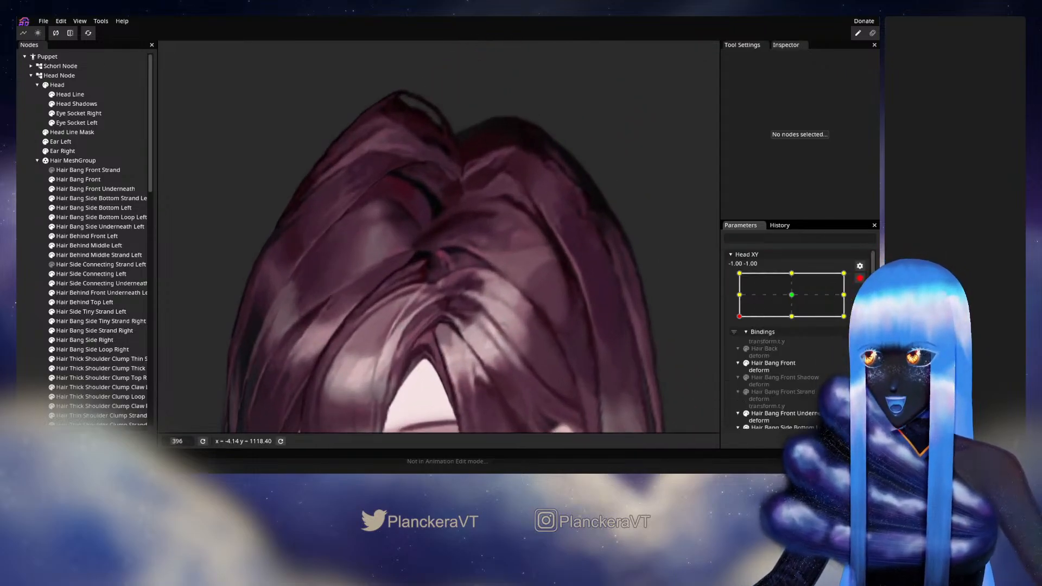
pyautogui.scroll(5, 429, 382)
pyautogui.scroll(3, 434, 342)
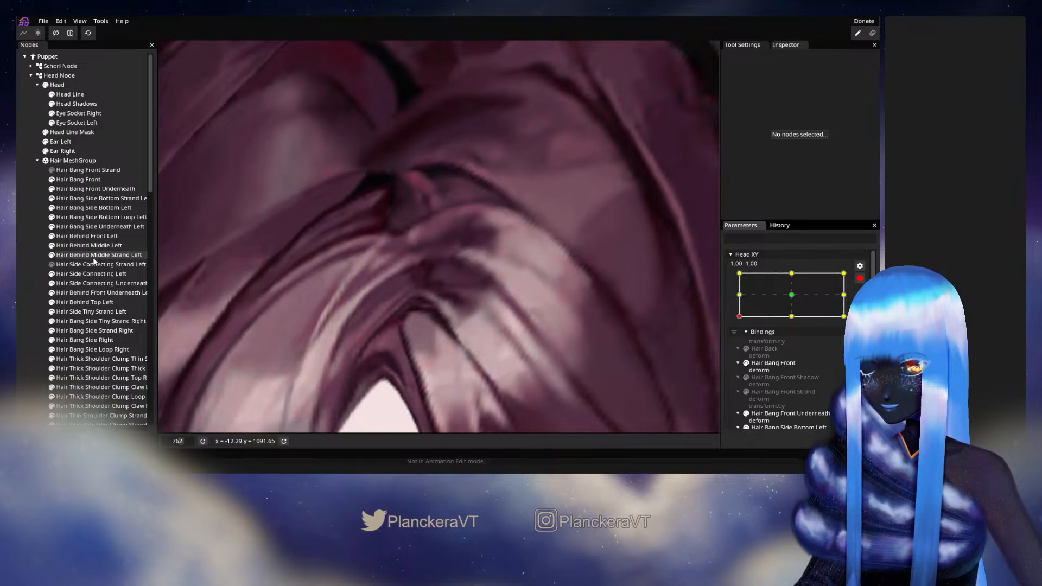
pyautogui.click(93, 273)
pyautogui.scroll(5, 416, 317)
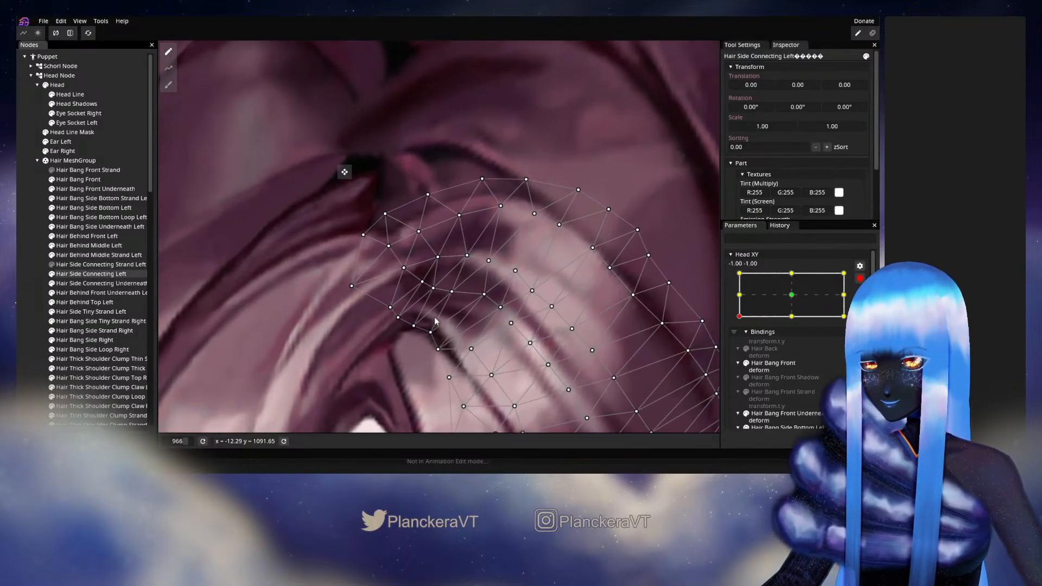
pyautogui.scroll(-3, 462, 298)
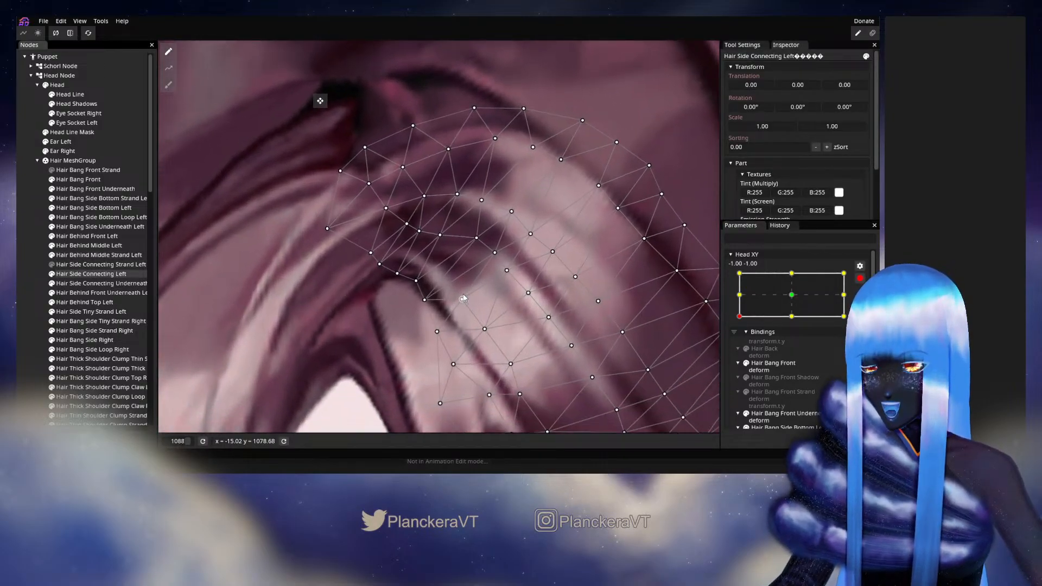
pyautogui.click(37, 255)
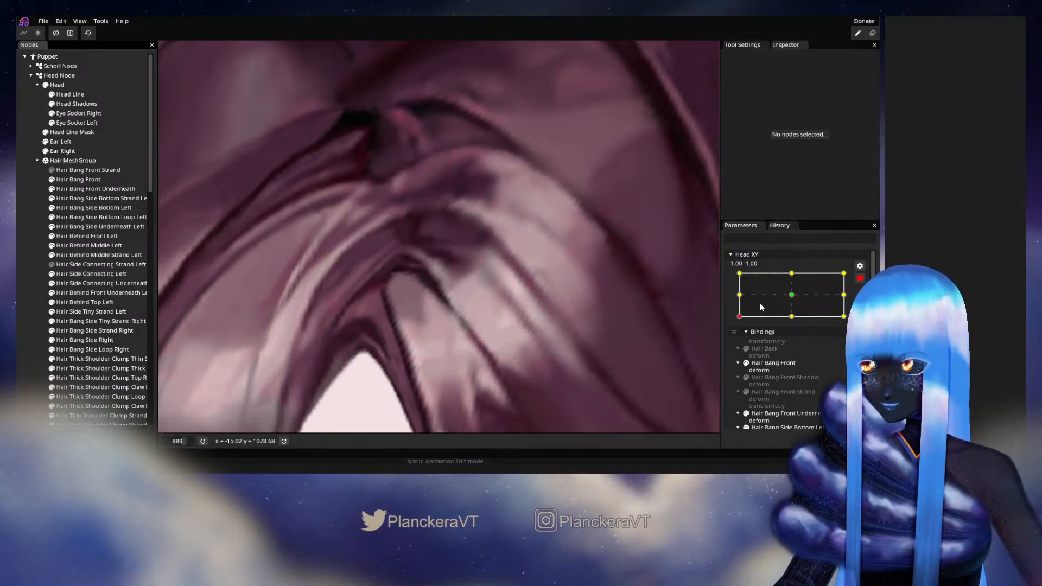
# Step: Compare the hair parting at the neutral Head XY 0.00, 0.00 keypoint with its shape at -1.00, -1.00
pyautogui.click(792, 295)
pyautogui.moveTo(515, 200); pyautogui.dragTo(448, 343)
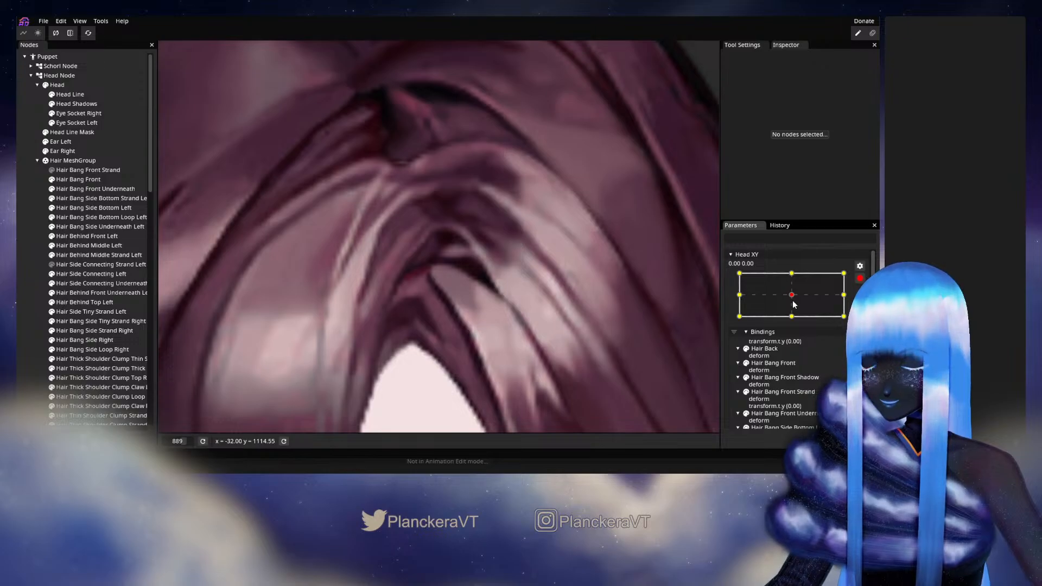
pyautogui.moveTo(793, 305); pyautogui.dragTo(733, 324)
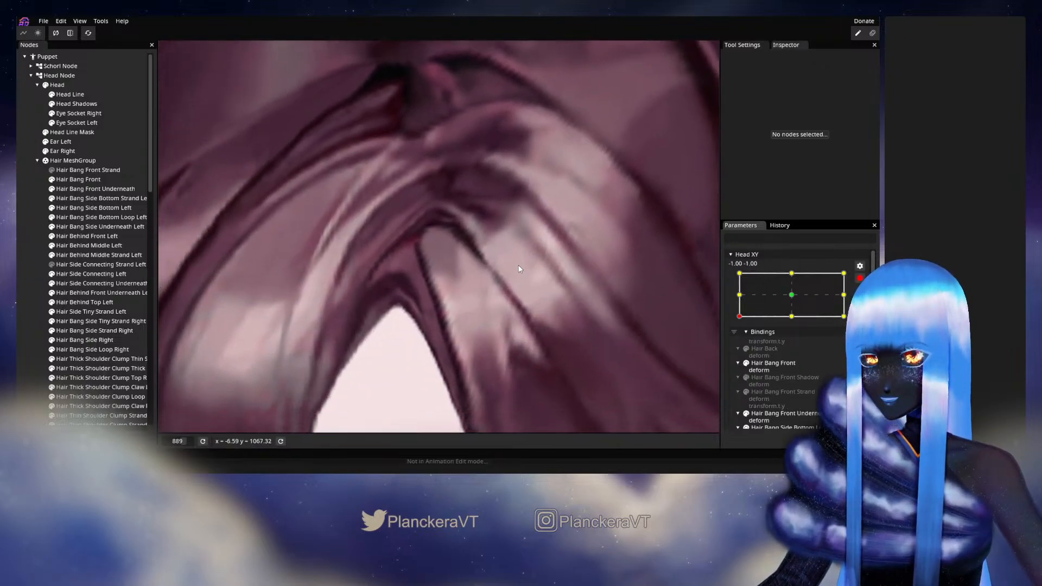
pyautogui.moveTo(518, 264); pyautogui.dragTo(523, 302)
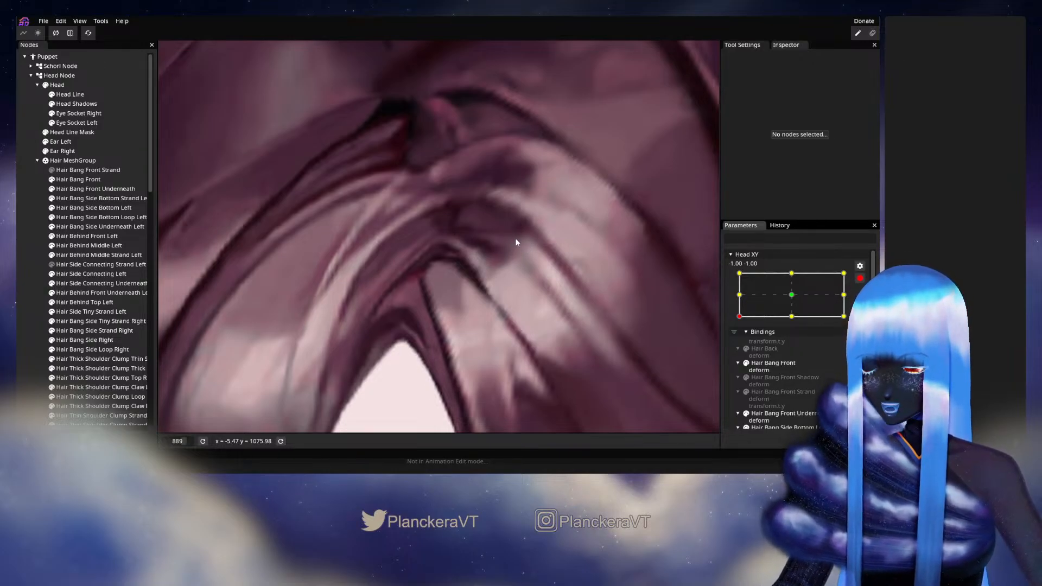
# Step: Reshape the dark fold of Hair Side Connecting Left at Head XY -1.00, -1.00 by shifting its inner vertices slightly upward
pyautogui.click(98, 274)
pyautogui.scroll(3, 445, 297)
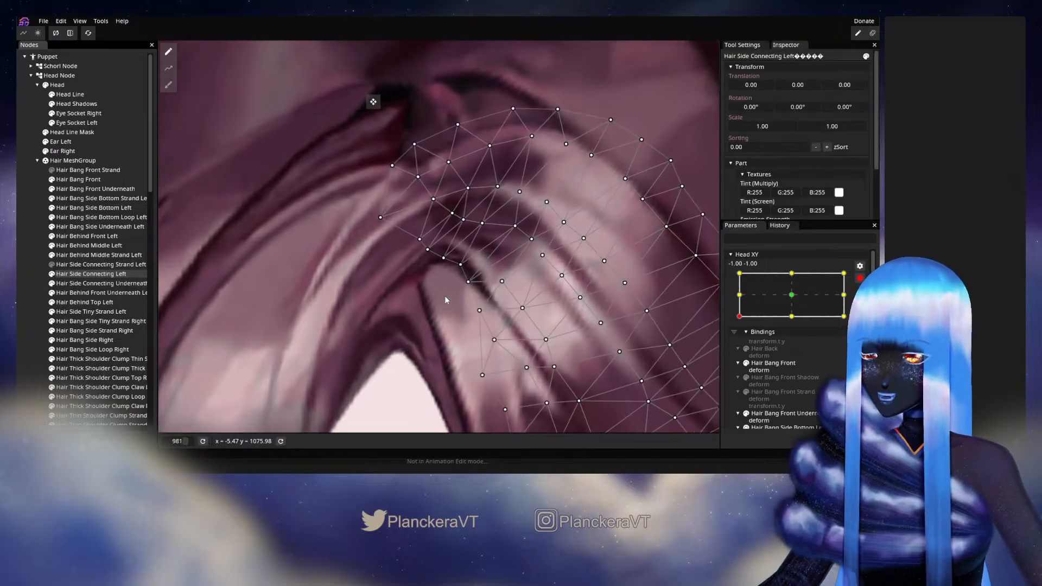
pyautogui.moveTo(446, 296); pyautogui.dragTo(418, 340)
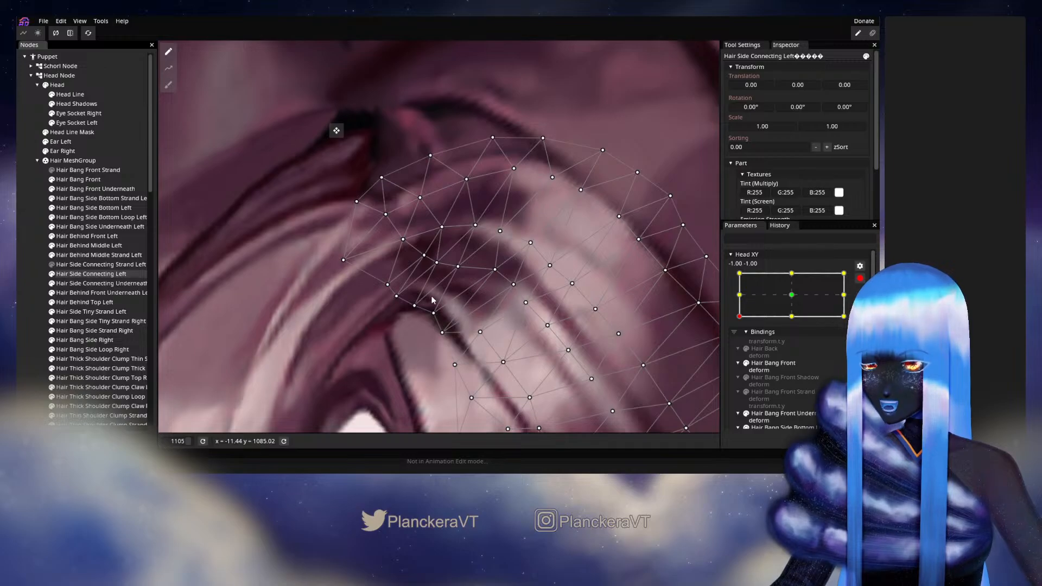
pyautogui.click(494, 269)
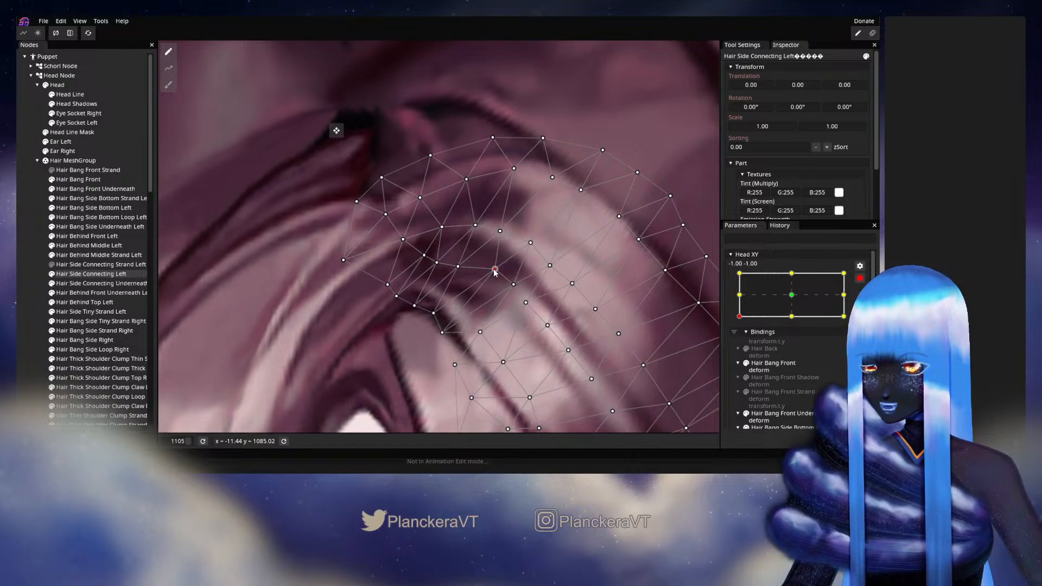
pyautogui.click(458, 266)
pyautogui.moveTo(466, 267)
pyautogui.mouseDown()
pyautogui.moveTo(499, 269)
pyautogui.moveTo(438, 261)
pyautogui.moveTo(496, 268)
pyautogui.moveTo(464, 257)
pyautogui.mouseUp()
pyautogui.click(461, 261)
# Step: Nudge the Hair Side Connecting Left vertices along the lower dark edge and end of the fold at Head XY -1.00, -1.00
pyautogui.click(434, 313)
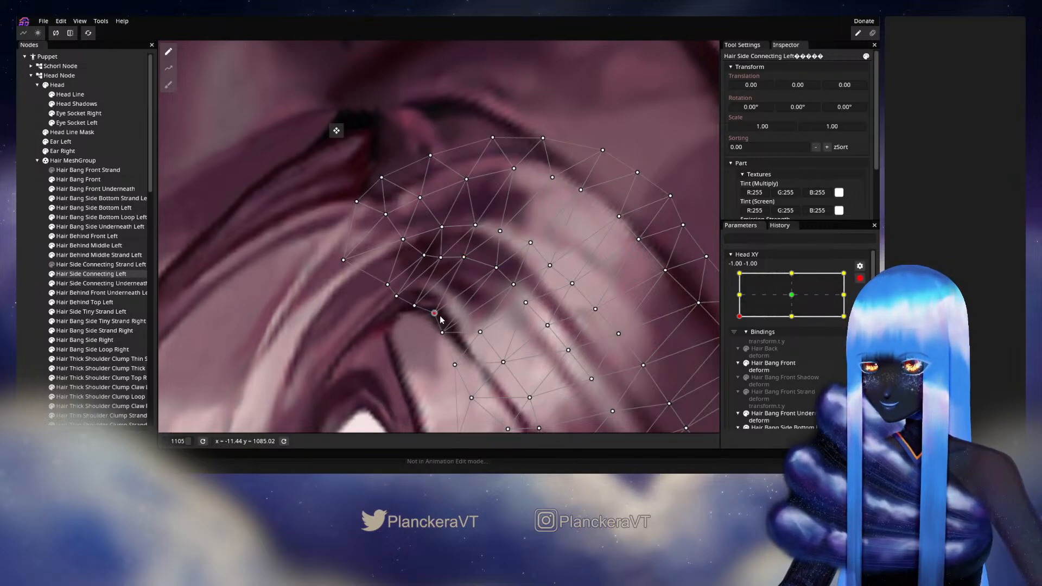
pyautogui.moveTo(435, 313); pyautogui.dragTo(432, 313)
pyautogui.click(441, 331)
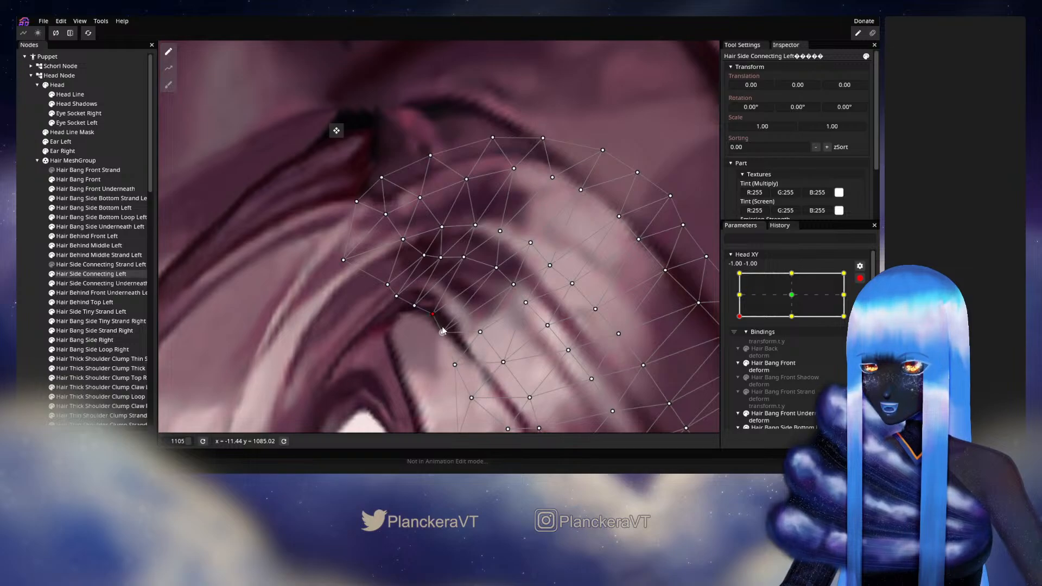
pyautogui.moveTo(513, 285); pyautogui.dragTo(510, 285)
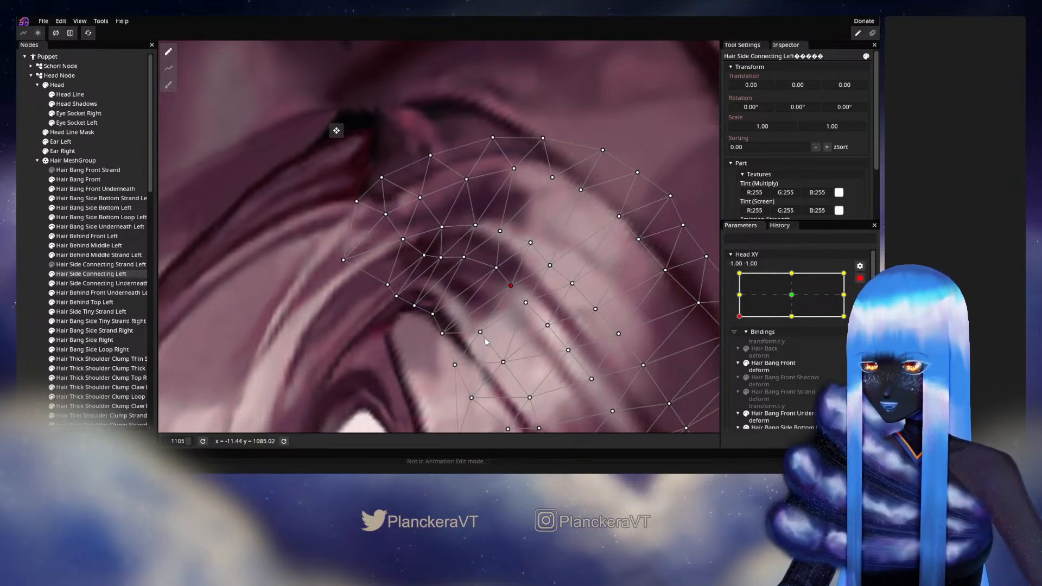
pyautogui.moveTo(481, 331); pyautogui.dragTo(482, 331)
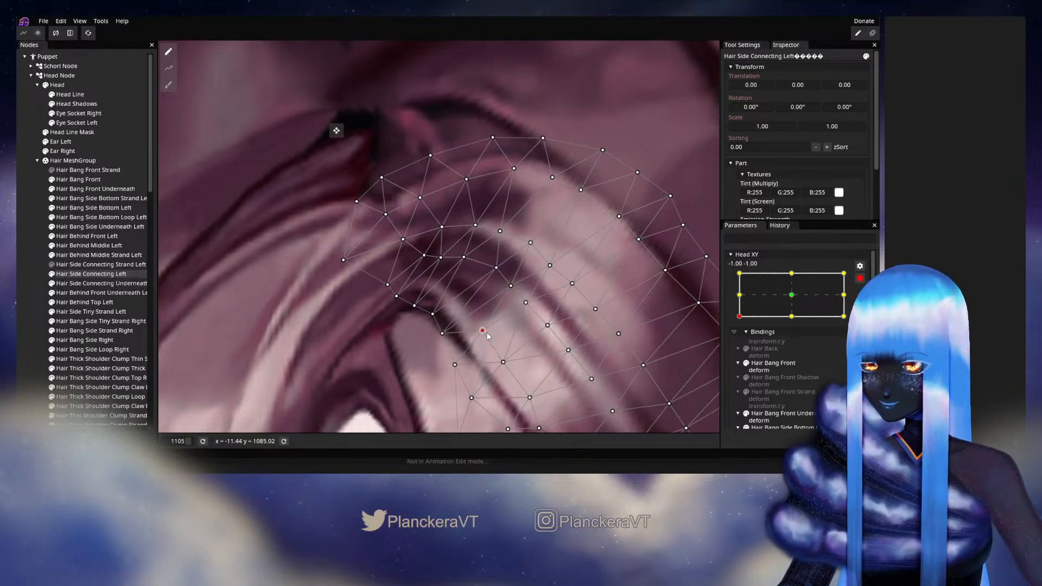
# Step: Fine-tune the vertices along the middle of the dark fold and the strands just below it, and deselect Hair Side Connecting Left
pyautogui.moveTo(496, 268)
pyautogui.mouseDown()
pyautogui.moveTo(423, 250)
pyautogui.moveTo(497, 268)
pyautogui.mouseUp()
pyautogui.click(497, 267)
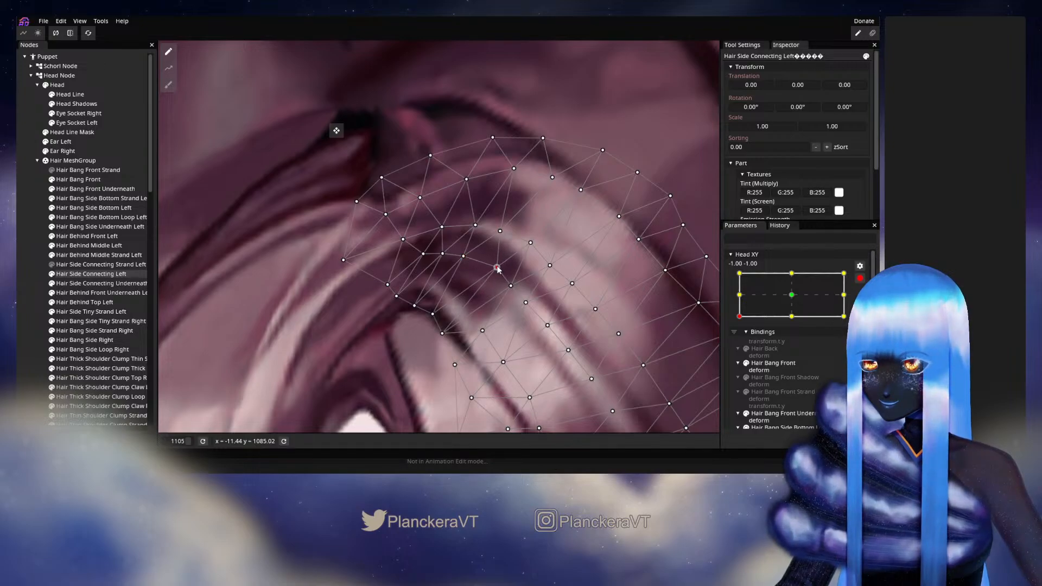
pyautogui.click(511, 286)
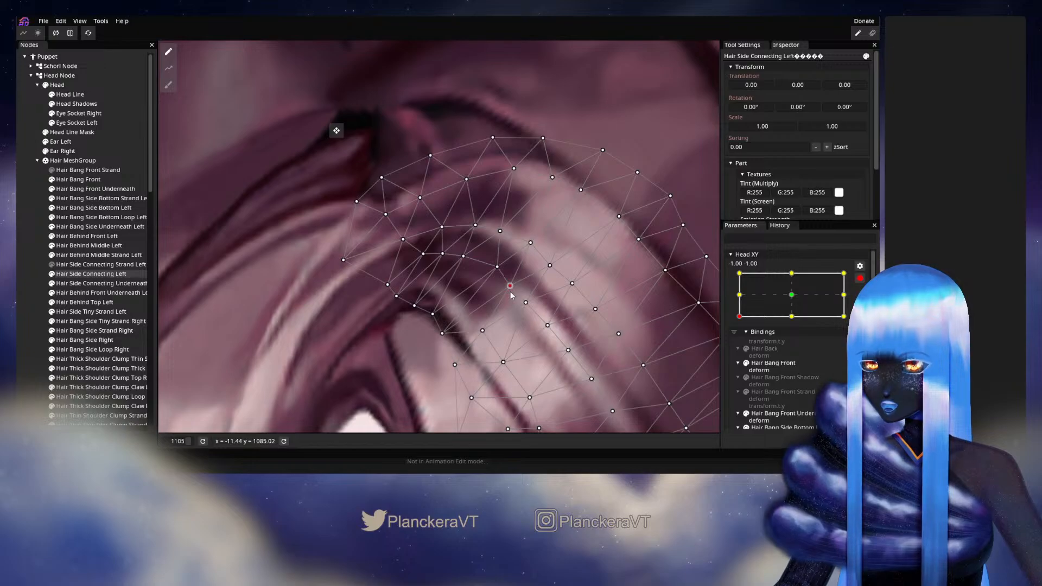
pyautogui.click(497, 267)
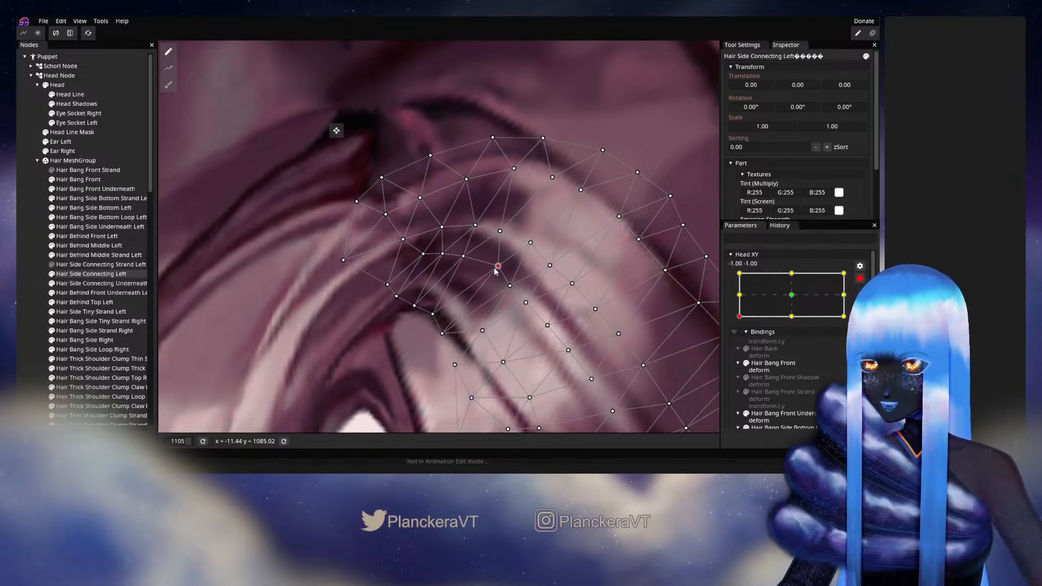
pyautogui.click(464, 255)
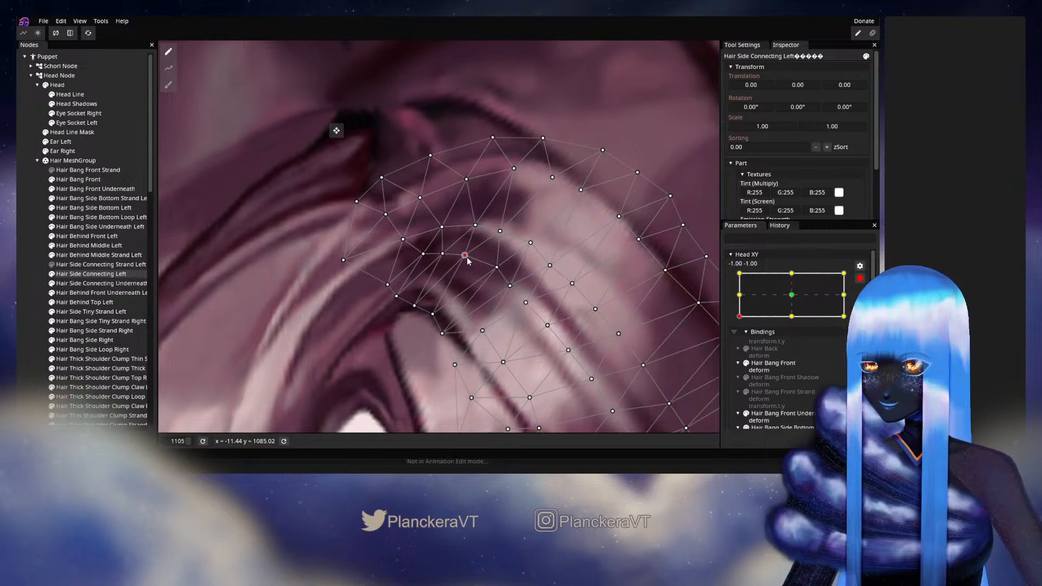
pyautogui.moveTo(469, 259); pyautogui.dragTo(466, 261)
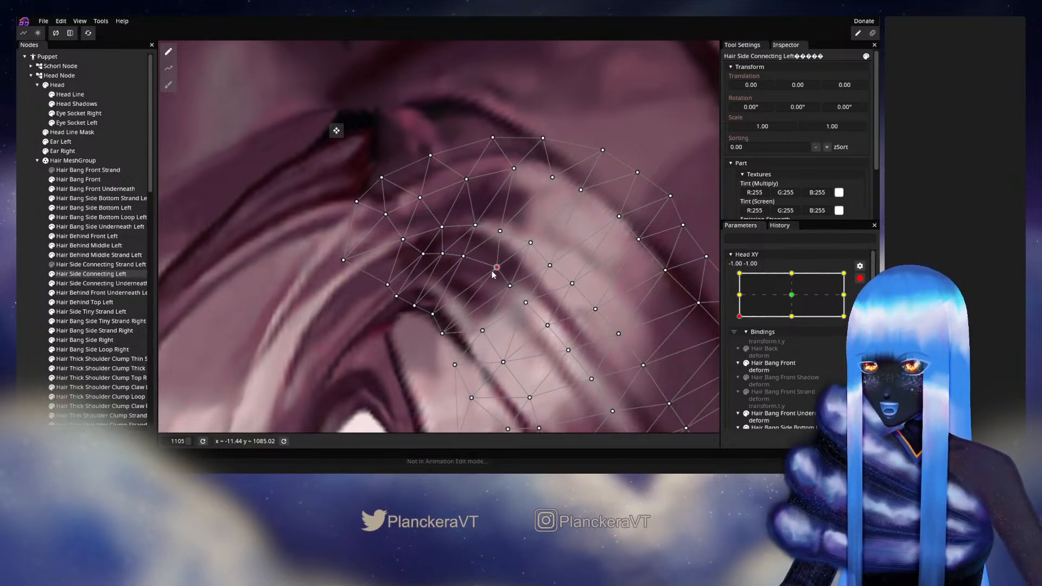
pyautogui.click(483, 330)
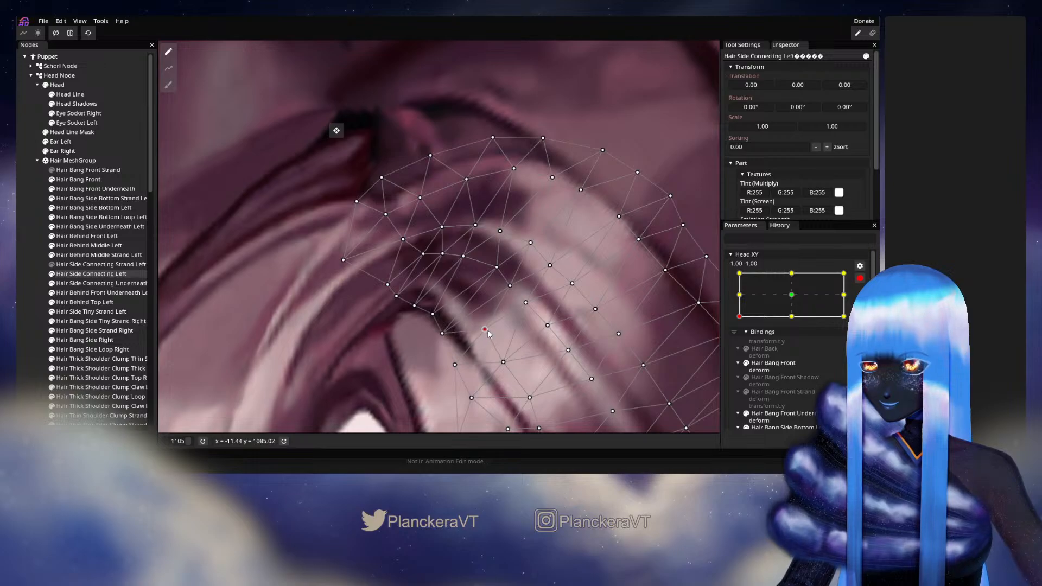
pyautogui.click(443, 332)
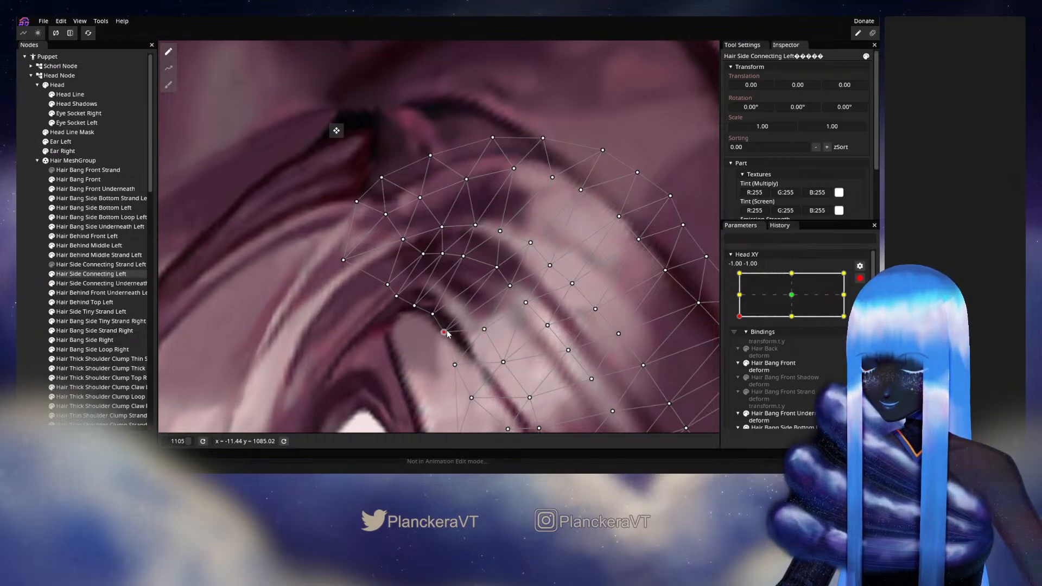
pyautogui.click(589, 355)
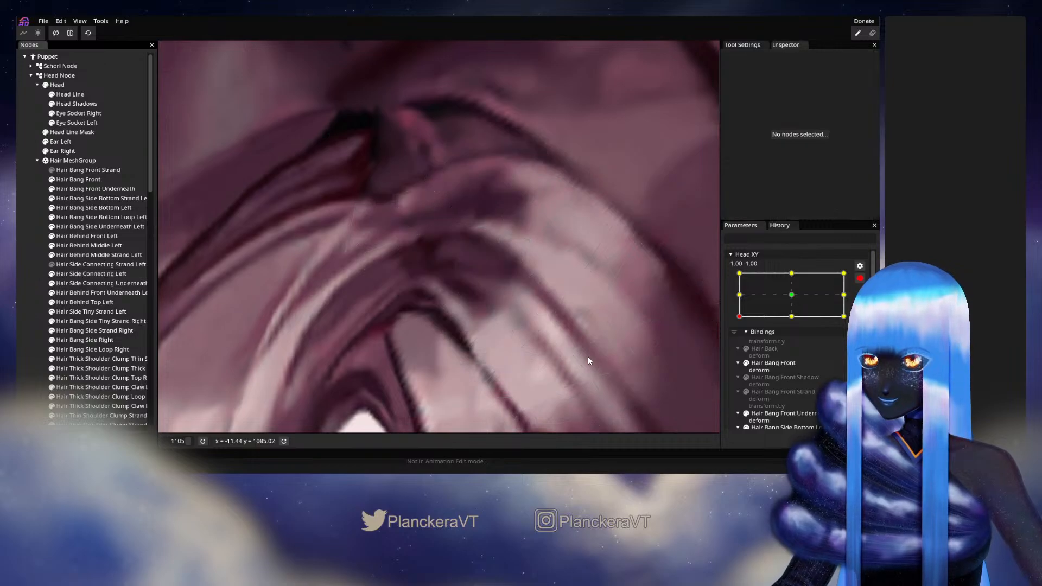
# Step: Disarm Head XY and check the hair motion around -1.00, -1.00 on the whole head and on the parting up close
pyautogui.scroll(-5, 588, 354)
pyautogui.scroll(-10, 588, 351)
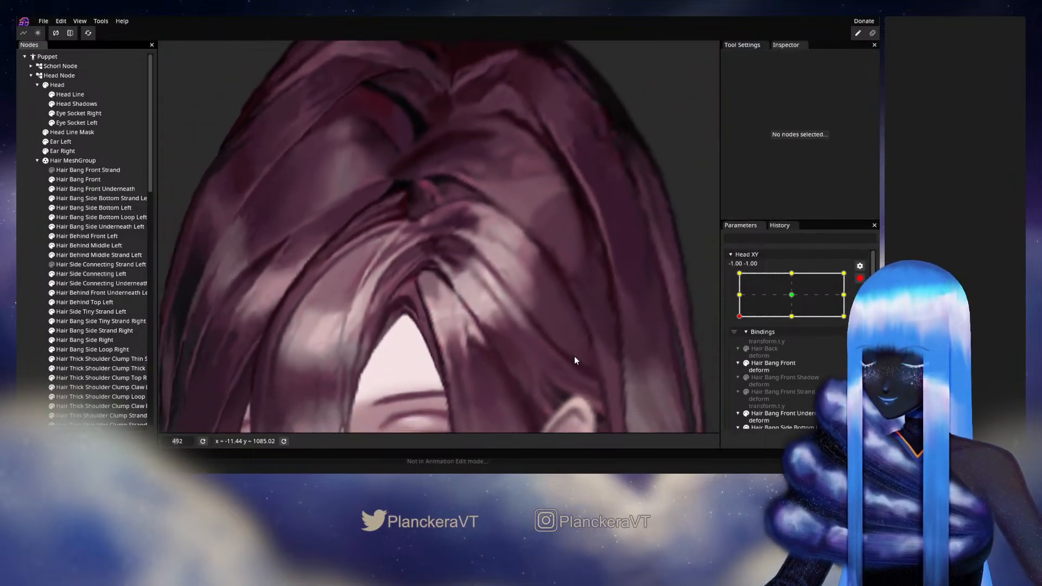
pyautogui.scroll(-2, 564, 363)
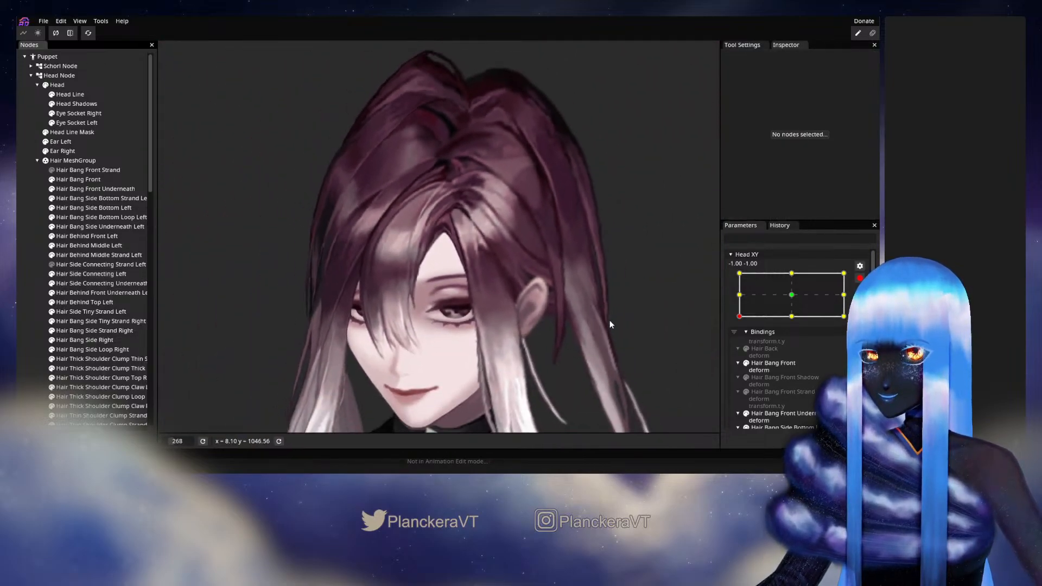
pyautogui.click(859, 279)
pyautogui.moveTo(739, 342)
pyautogui.mouseDown()
pyautogui.moveTo(796, 352)
pyautogui.moveTo(732, 355)
pyautogui.moveTo(796, 364)
pyautogui.moveTo(737, 357)
pyautogui.moveTo(732, 344)
pyautogui.mouseUp()
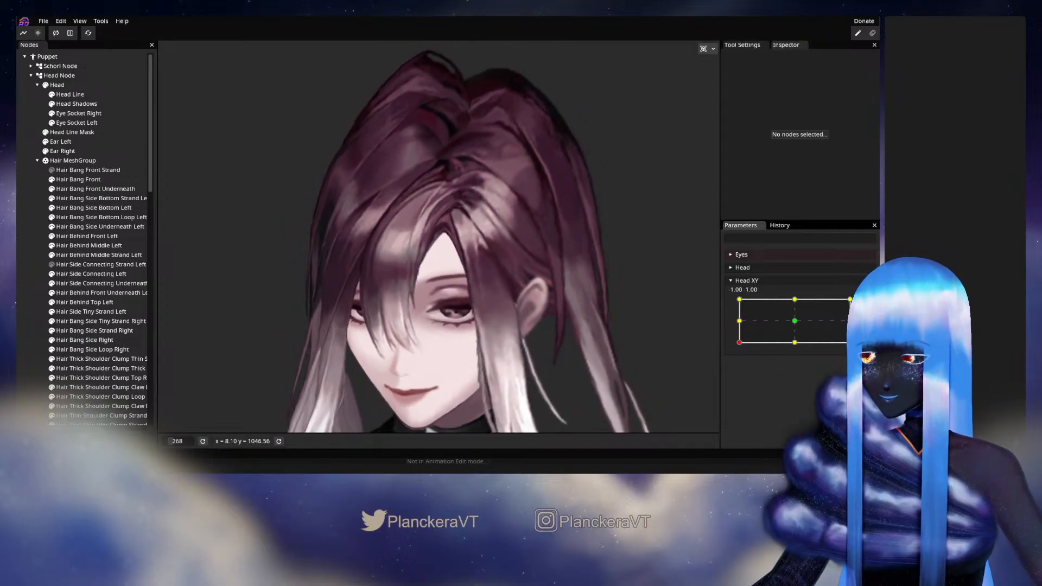
pyautogui.scroll(3, 506, 298)
pyautogui.scroll(6, 437, 312)
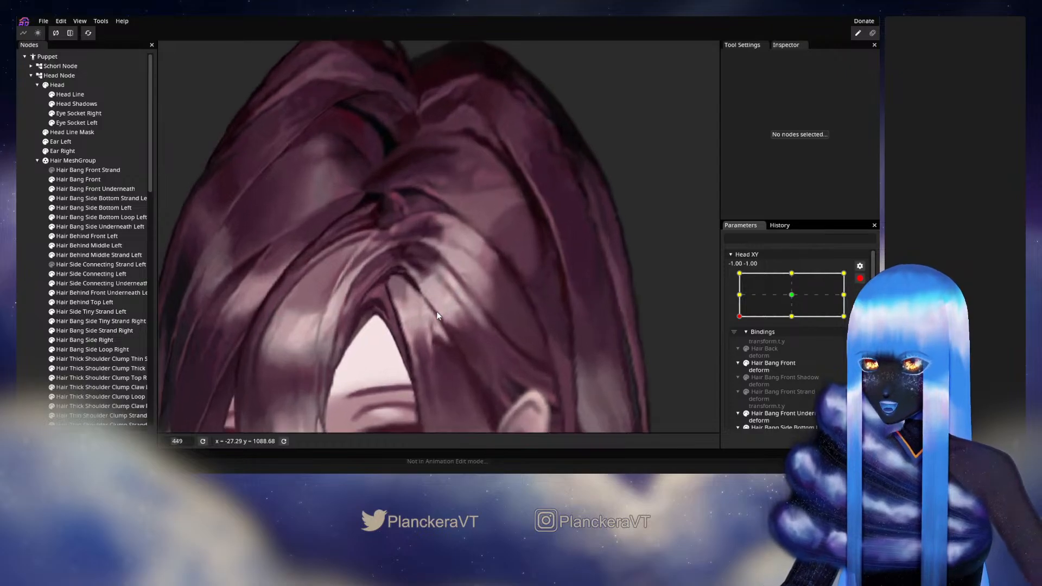
pyautogui.moveTo(739, 315); pyautogui.dragTo(724, 348)
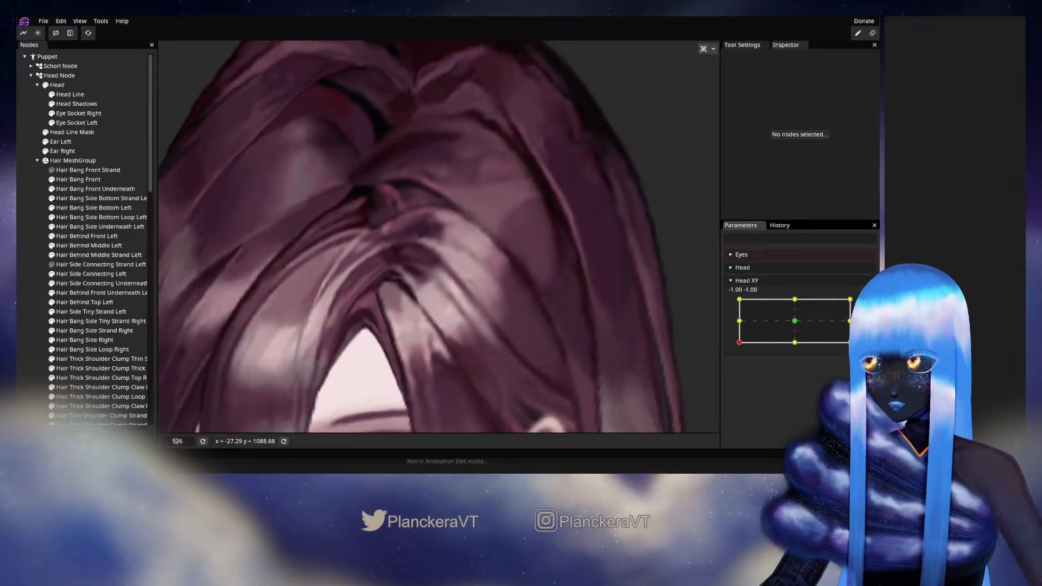
# Step: Arm Head XY at -1.00, -1.00 and nudge the light strand vertices of Hair Side Connecting Left using the Circle Brush at size 10.00
pyautogui.click(859, 304)
pyautogui.scroll(2, 472, 312)
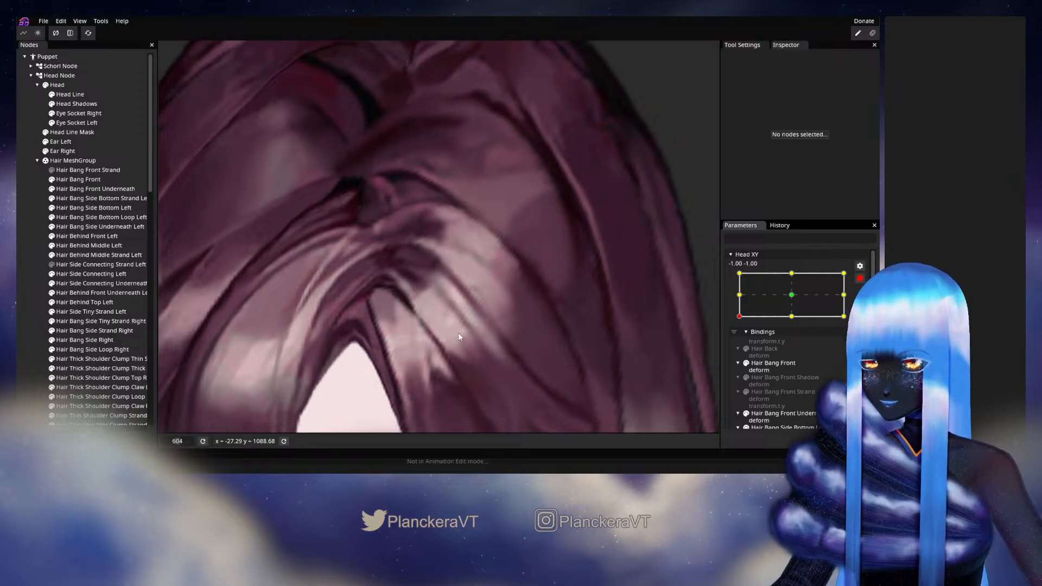
pyautogui.click(85, 274)
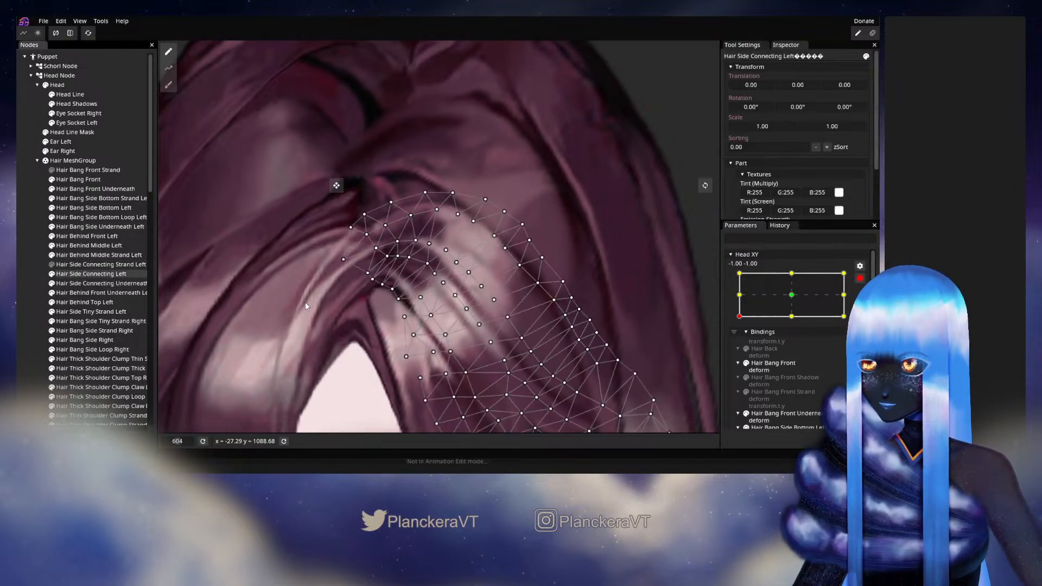
pyautogui.scroll(2, 324, 302)
pyautogui.click(168, 84)
pyautogui.scroll(1, 337, 263)
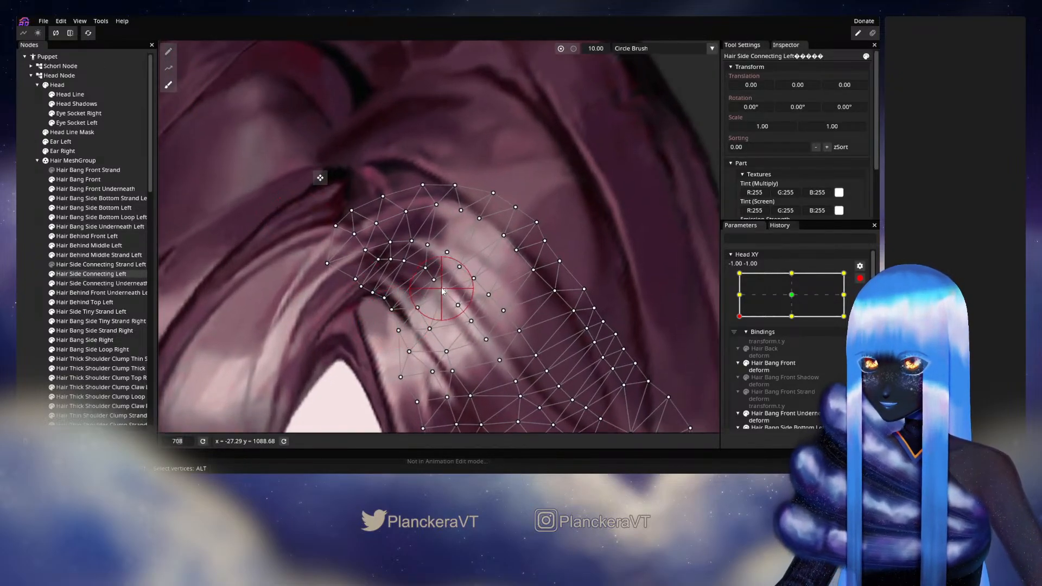
pyautogui.moveTo(445, 284)
pyautogui.mouseDown()
pyautogui.moveTo(471, 313)
pyautogui.moveTo(500, 311)
pyautogui.moveTo(501, 345)
pyautogui.moveTo(464, 375)
pyautogui.moveTo(443, 350)
pyautogui.mouseUp()
pyautogui.scroll(-2, 445, 294)
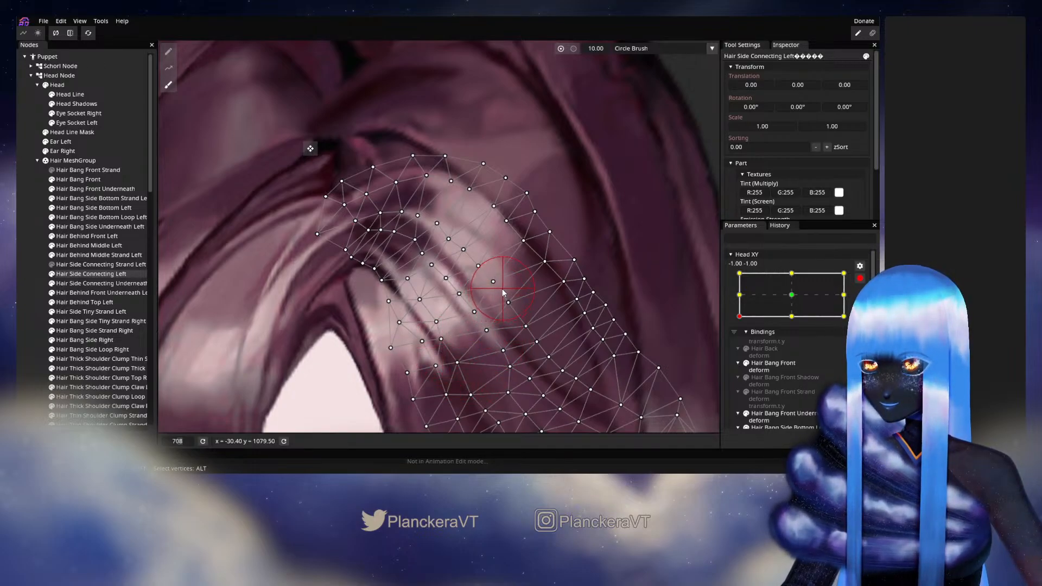
pyautogui.moveTo(494, 280)
pyautogui.mouseDown()
pyautogui.moveTo(477, 235)
pyautogui.moveTo(470, 245)
pyautogui.moveTo(499, 261)
pyautogui.mouseUp()
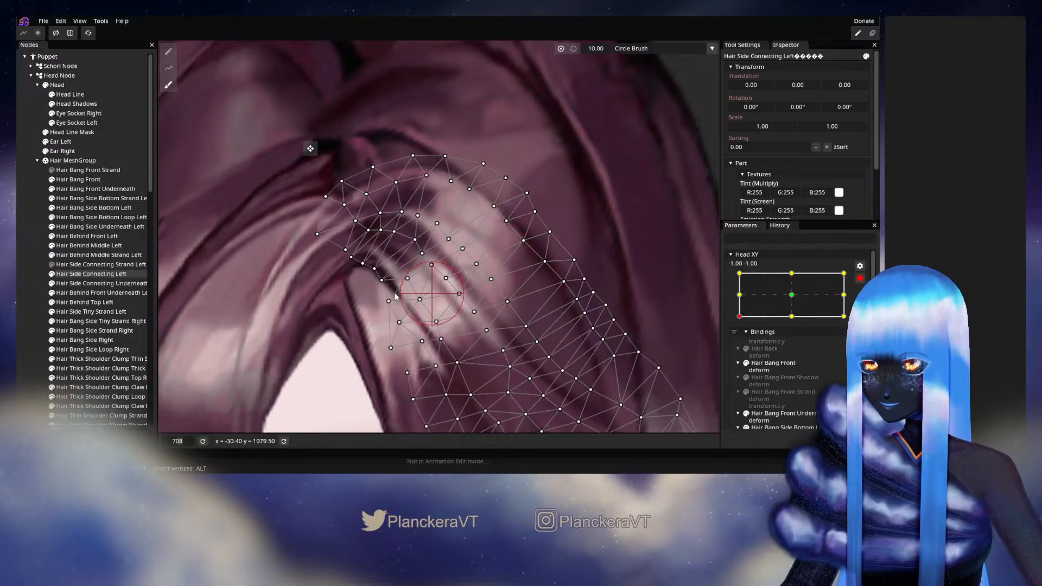
pyautogui.click(39, 271)
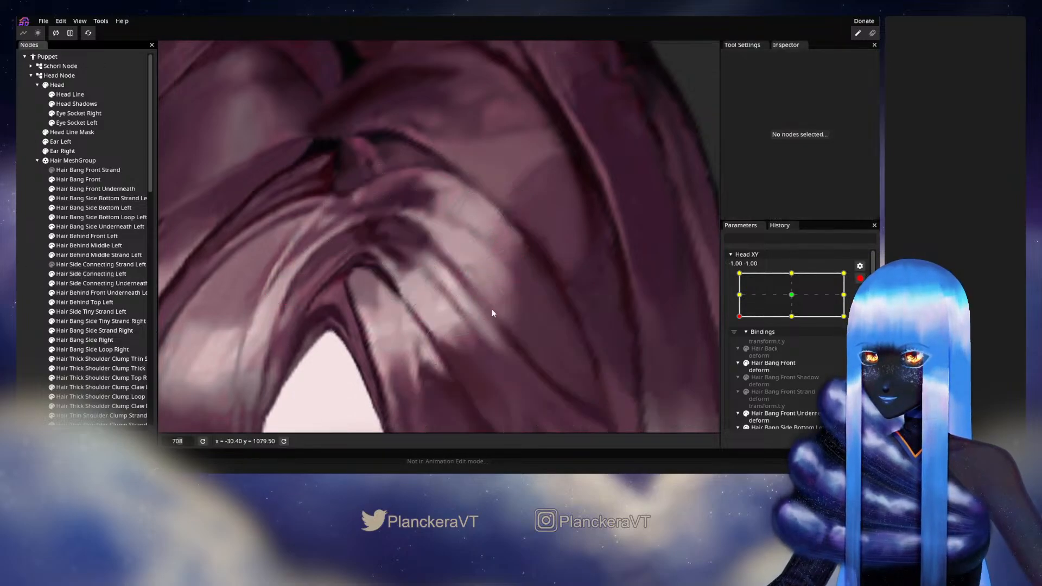
# Step: Disarm Head XY and test the adjusted parting by moving the parameter away from -1.00, -1.00 and back
pyautogui.scroll(-4, 510, 306)
pyautogui.scroll(-5, 534, 302)
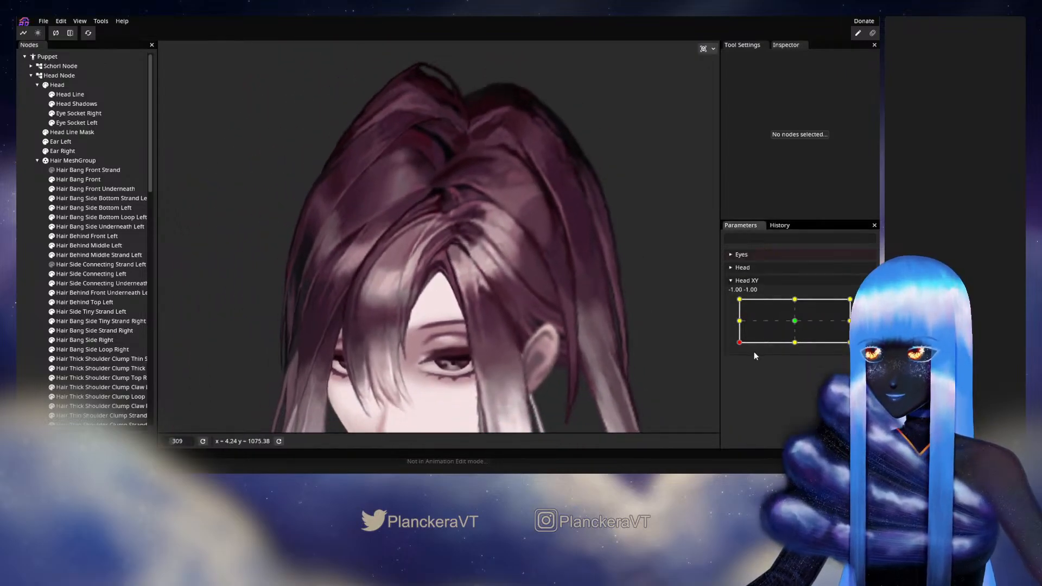
pyautogui.moveTo(740, 342); pyautogui.dragTo(778, 351)
pyautogui.moveTo(752, 353)
pyautogui.mouseDown()
pyautogui.moveTo(732, 324)
pyautogui.moveTo(727, 349)
pyautogui.moveTo(796, 355)
pyautogui.moveTo(738, 359)
pyautogui.mouseUp()
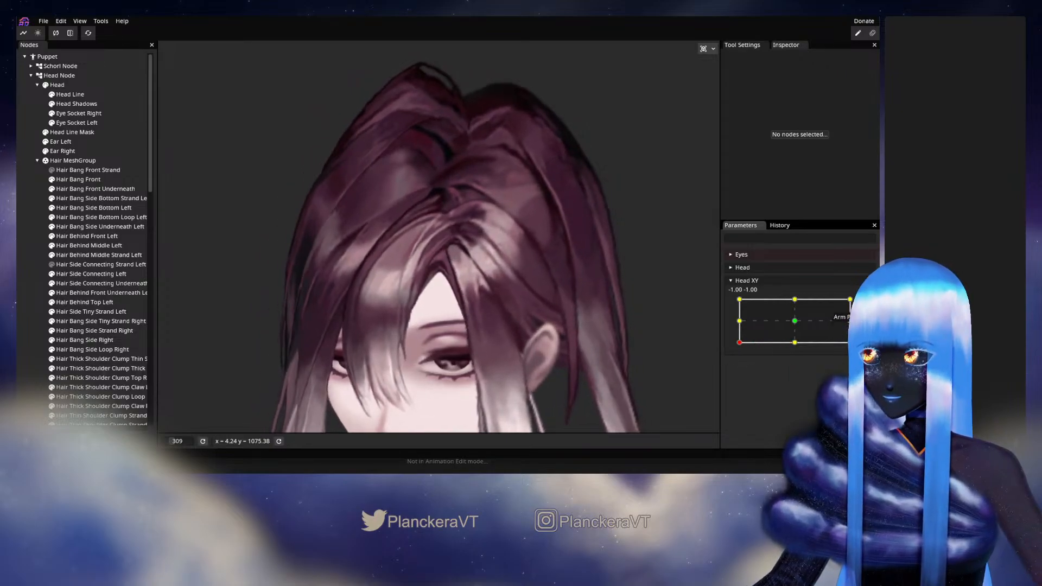
# Step: Arm Head XY at -1.00, -1.00 and shift the Hair Side Connecting Left vertices on the fold's inner dark edge slightly outward along the parting
pyautogui.scroll(5, 411, 251)
pyautogui.scroll(7, 414, 317)
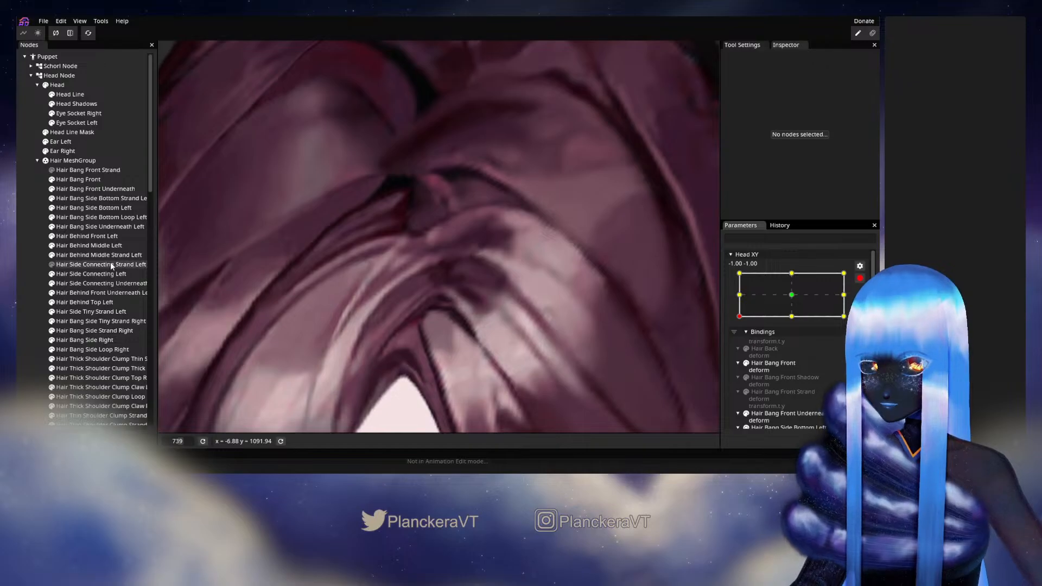
pyautogui.click(86, 274)
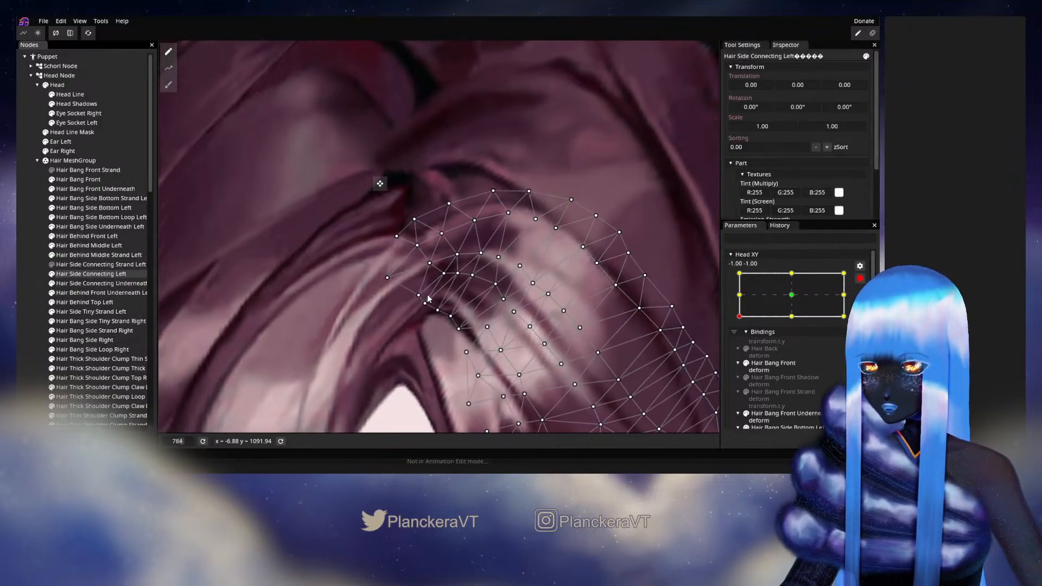
pyautogui.scroll(4, 461, 295)
pyautogui.moveTo(452, 339); pyautogui.dragTo(455, 341)
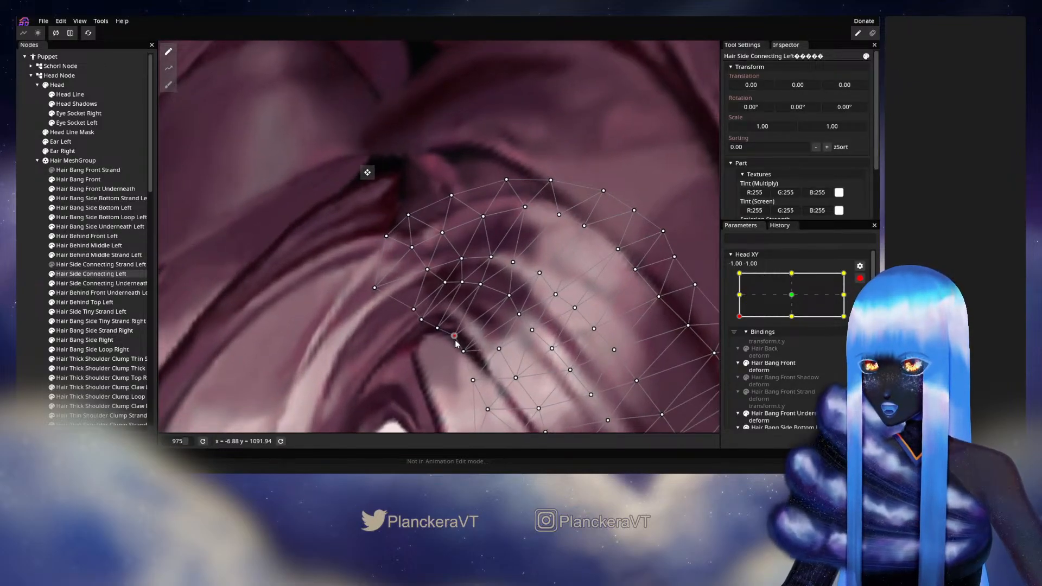
pyautogui.click(456, 337)
pyautogui.click(464, 351)
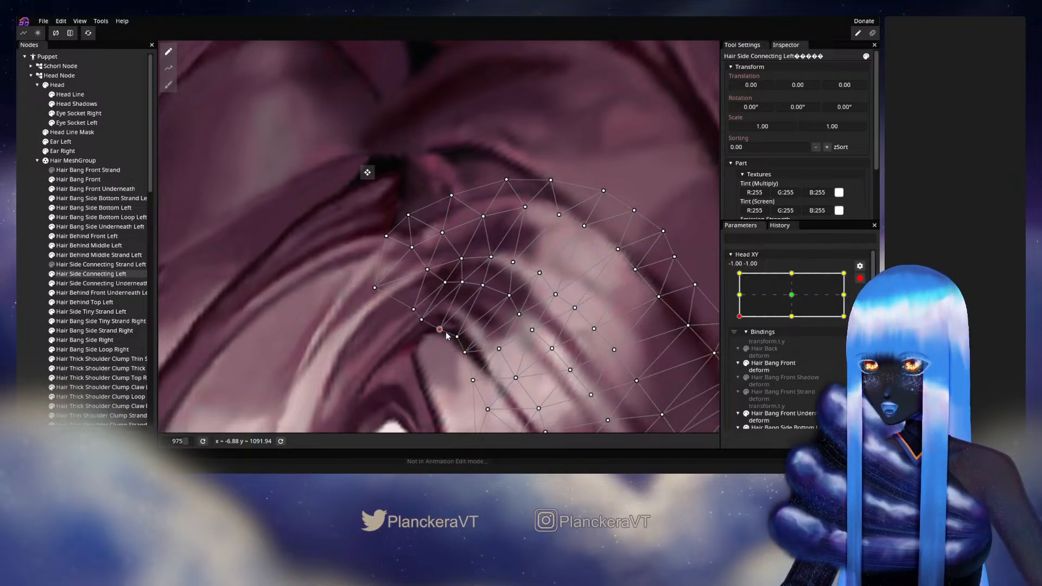
pyautogui.click(486, 286)
pyautogui.click(461, 282)
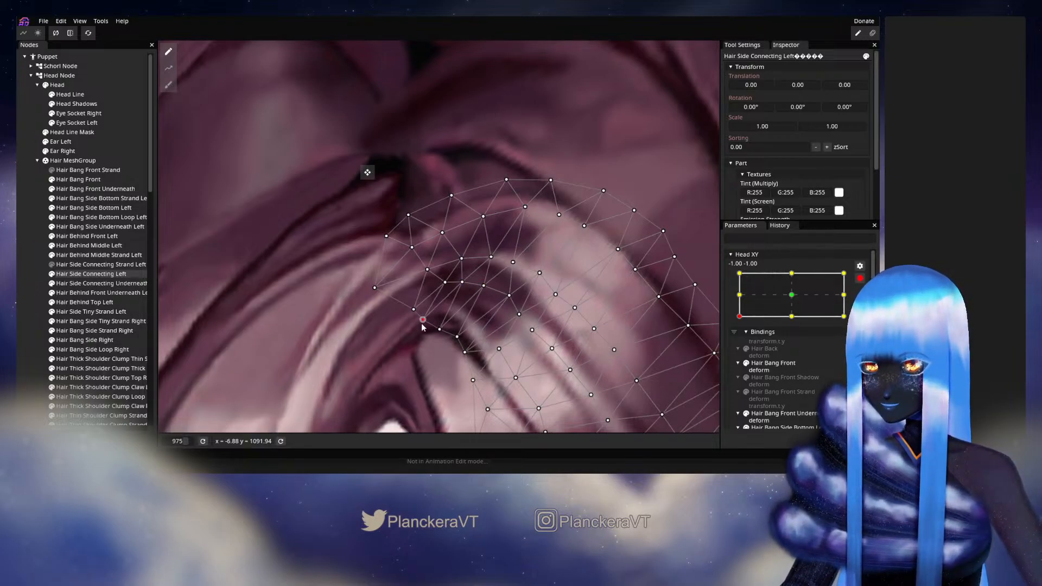
pyautogui.click(20, 277)
# Step: Disarm Head XY and check the whole head's hair while moving the parameter slightly near -1.00, -1.00
pyautogui.scroll(-5, 554, 317)
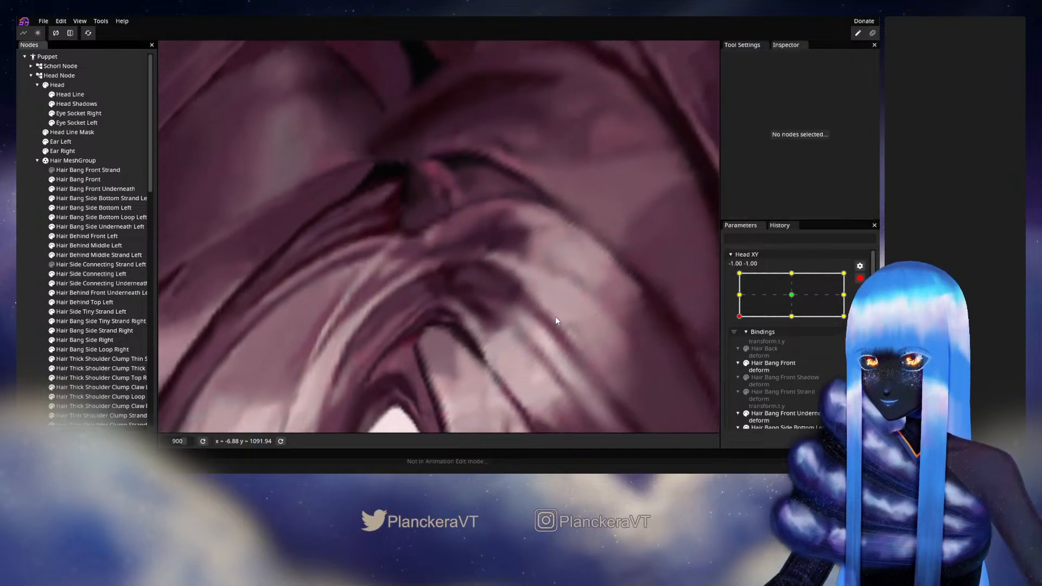
pyautogui.scroll(-5, 554, 320)
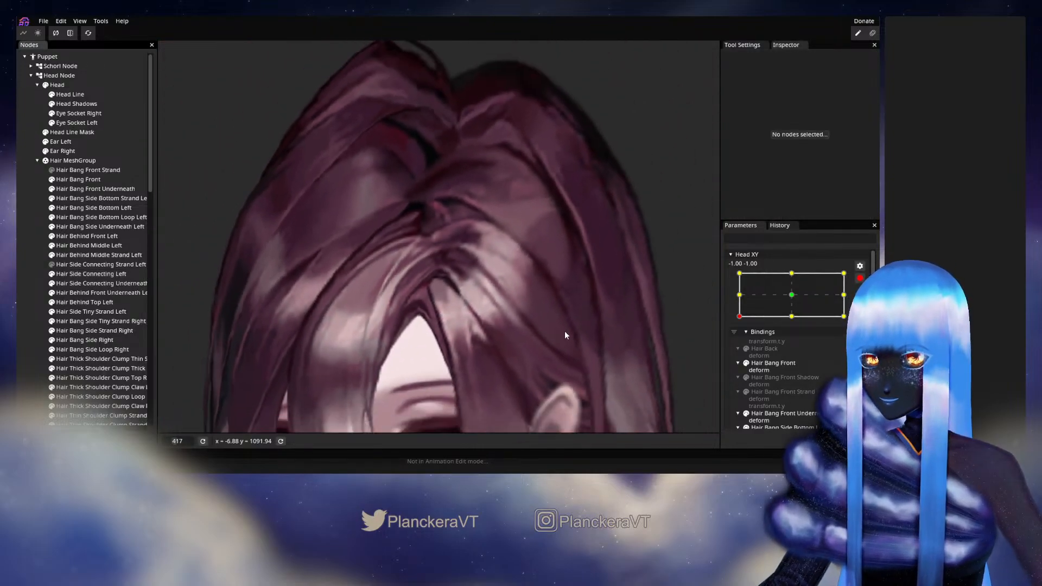
pyautogui.moveTo(574, 326); pyautogui.dragTo(600, 263)
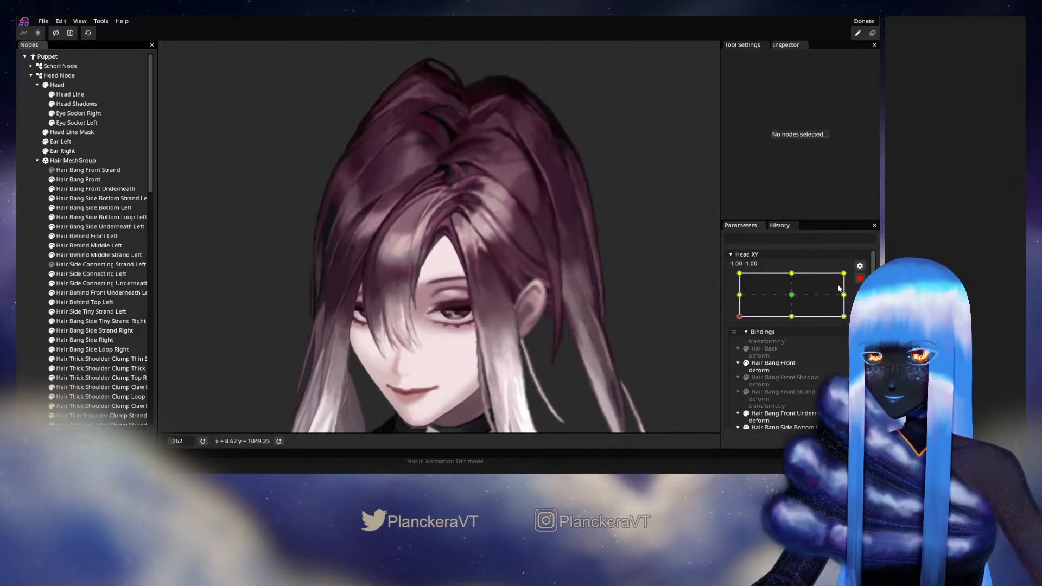
pyautogui.click(859, 278)
pyautogui.moveTo(736, 350)
pyautogui.mouseDown()
pyautogui.moveTo(802, 355)
pyautogui.moveTo(734, 357)
pyautogui.moveTo(741, 324)
pyautogui.moveTo(755, 349)
pyautogui.moveTo(791, 349)
pyautogui.moveTo(738, 350)
pyautogui.mouseUp()
# Step: Arm Head XY at -1.00, -1.00 and nudge individual Hair Side Connecting Left vertices along the light strands beside the fold
pyautogui.click(866, 304)
pyautogui.scroll(3, 460, 288)
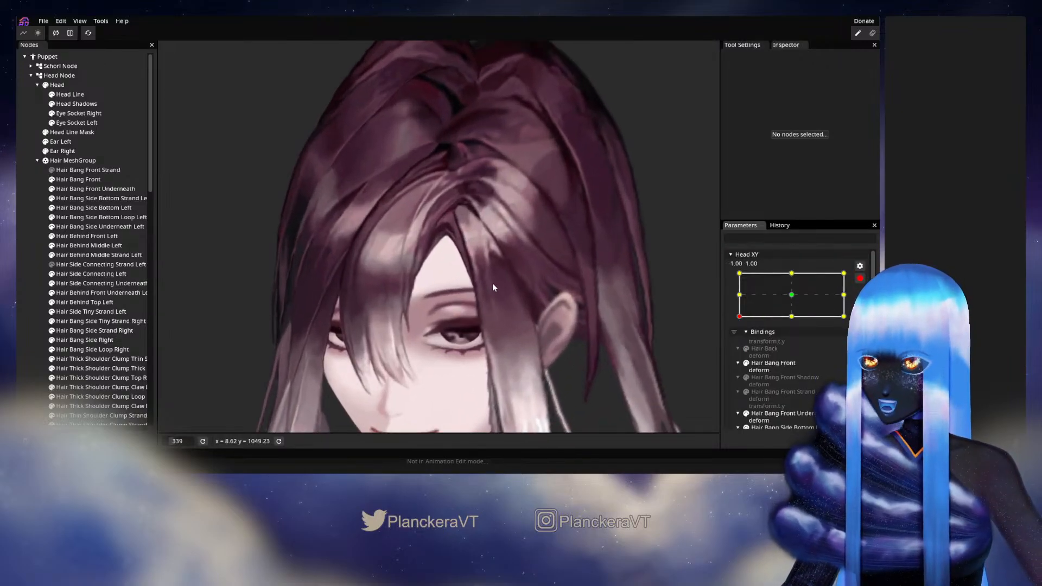
pyautogui.scroll(4, 401, 320)
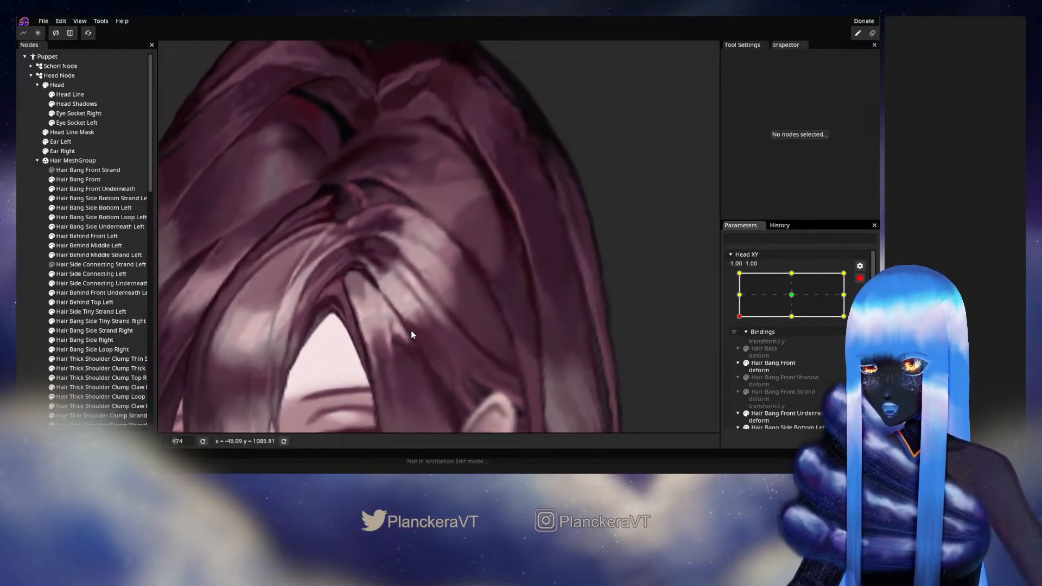
pyautogui.scroll(5, 412, 325)
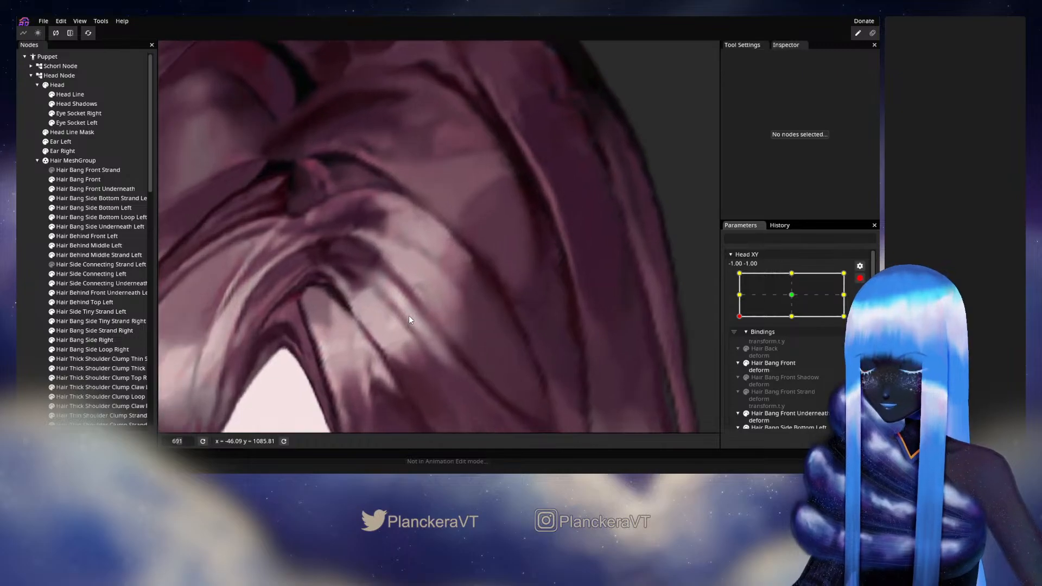
pyautogui.scroll(2, 408, 315)
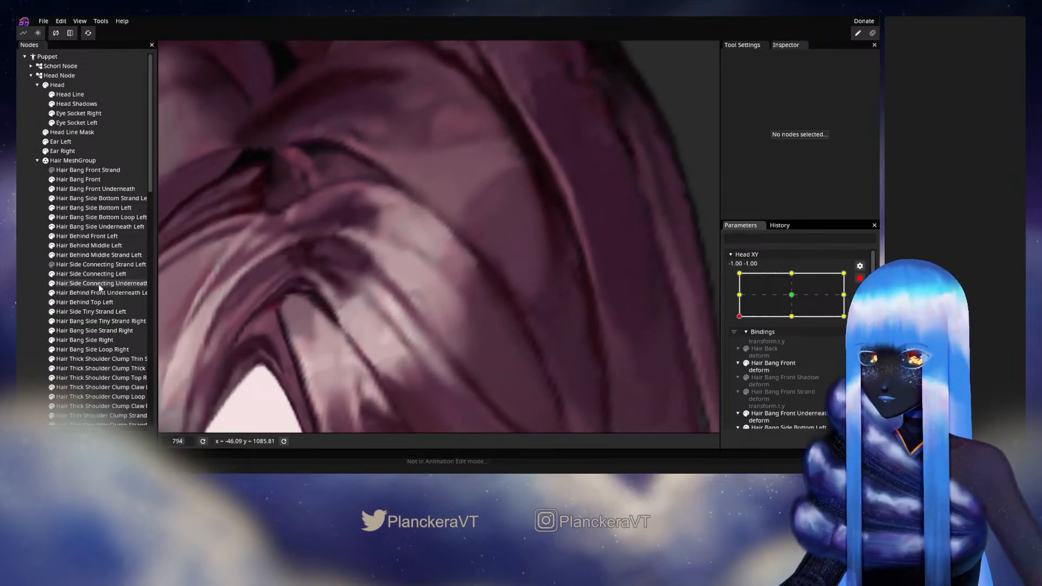
pyautogui.click(92, 274)
pyautogui.scroll(3, 429, 287)
pyautogui.click(426, 282)
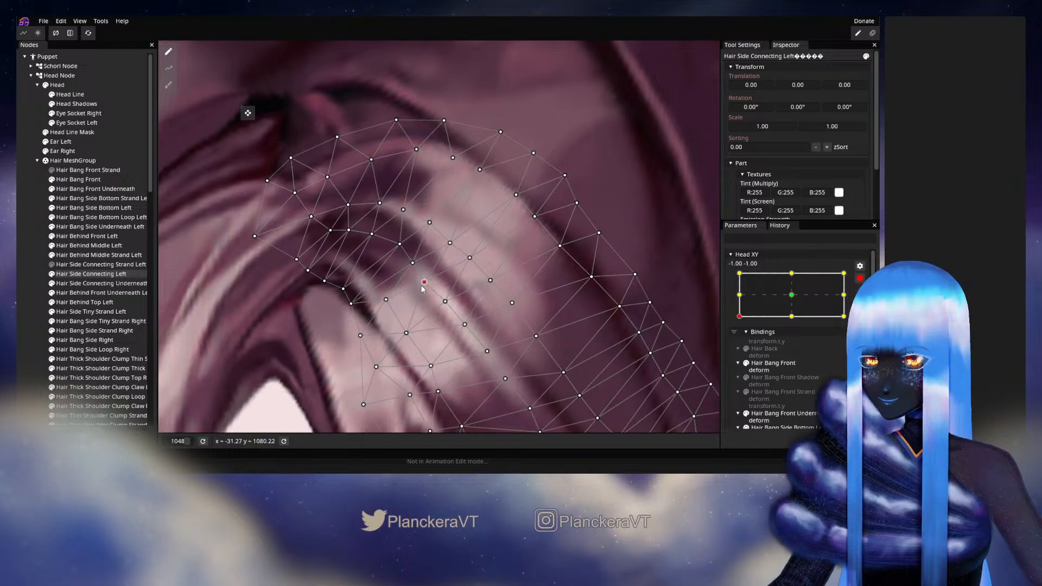
pyautogui.moveTo(450, 307); pyautogui.dragTo(473, 261)
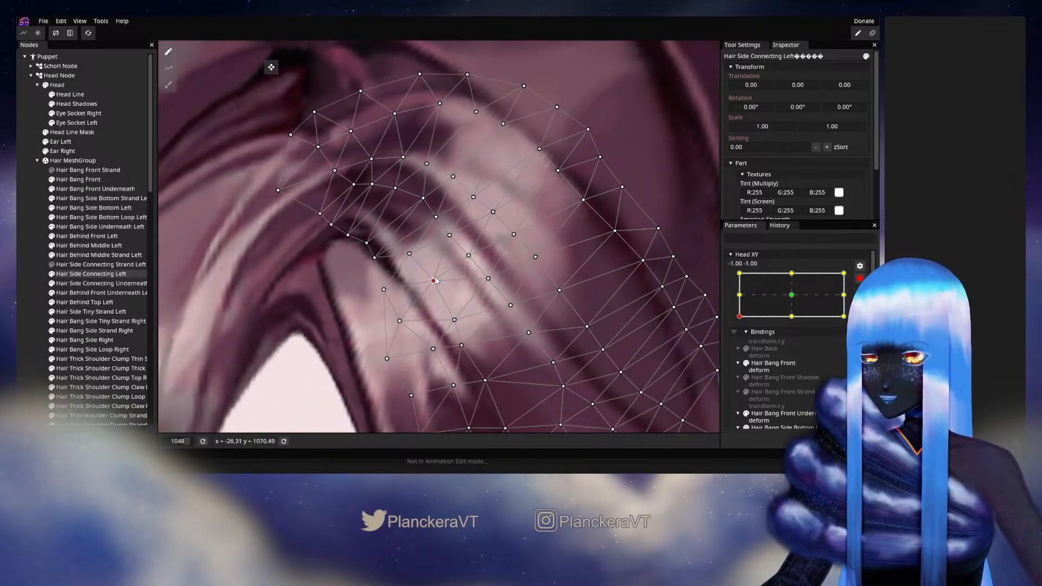
pyautogui.click(460, 318)
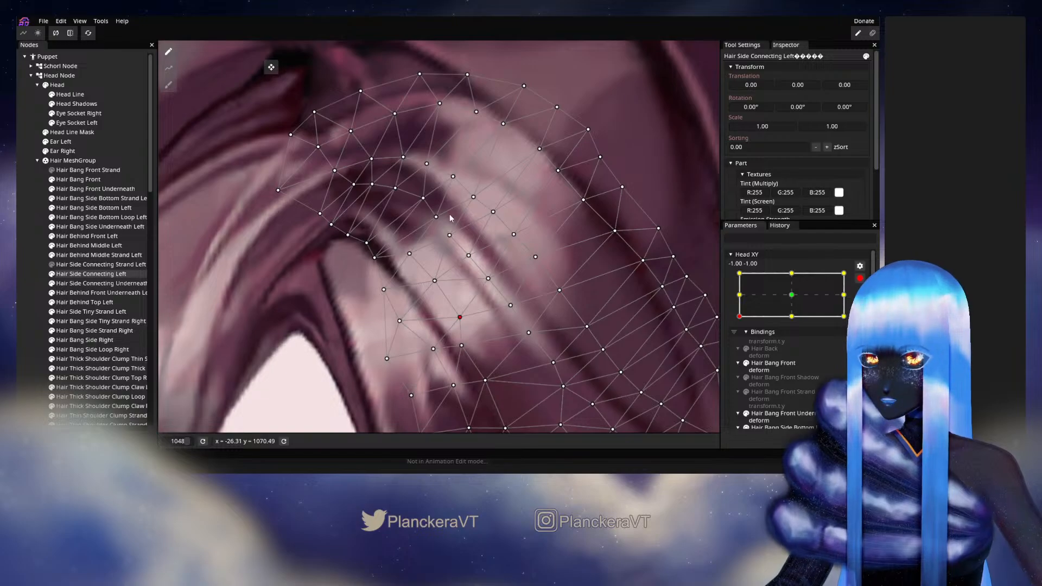
pyautogui.moveTo(490, 312); pyautogui.dragTo(472, 267)
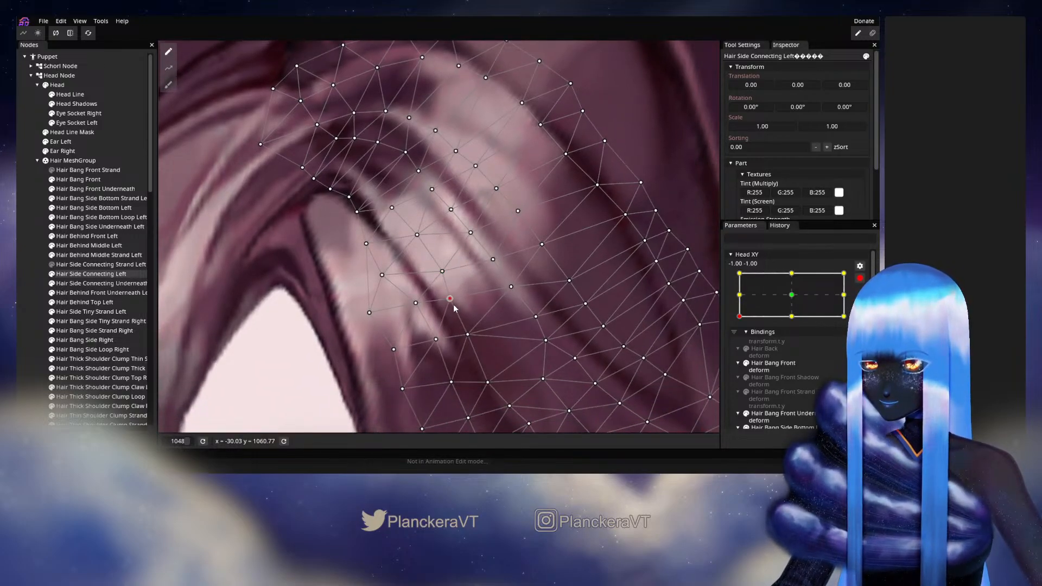
pyautogui.moveTo(467, 339); pyautogui.dragTo(471, 334)
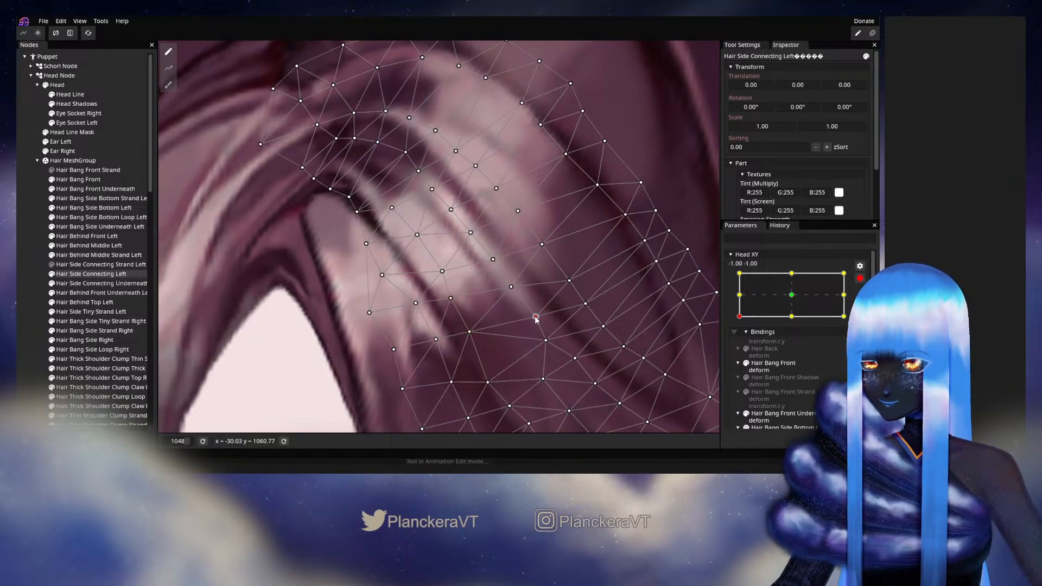
# Step: Fine-tune single Hair Side Connecting Left vertices in the upper highlight and on the outer dark edge
pyautogui.moveTo(512, 289); pyautogui.dragTo(501, 355)
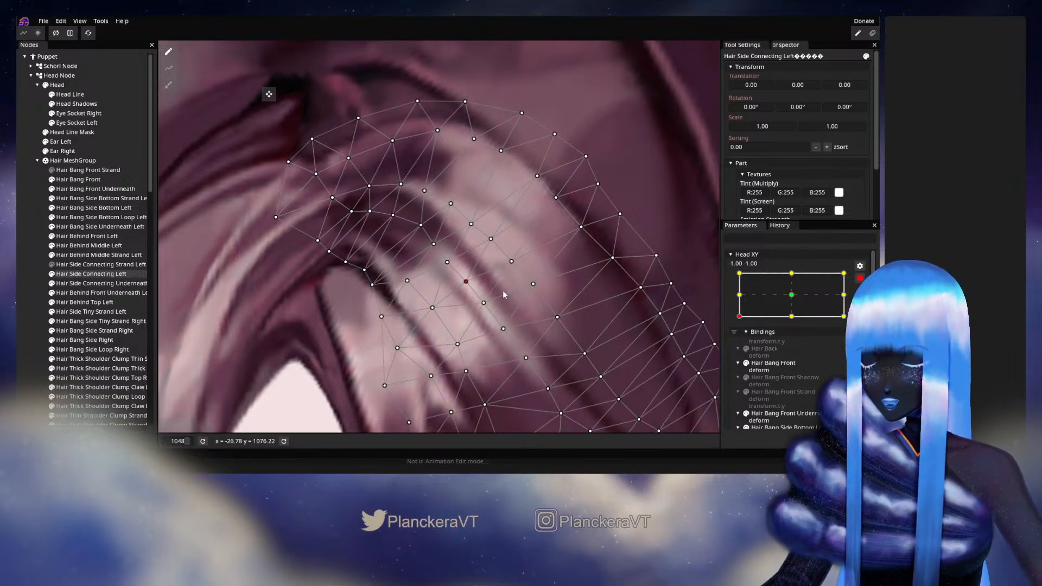
pyautogui.moveTo(535, 285); pyautogui.dragTo(528, 171)
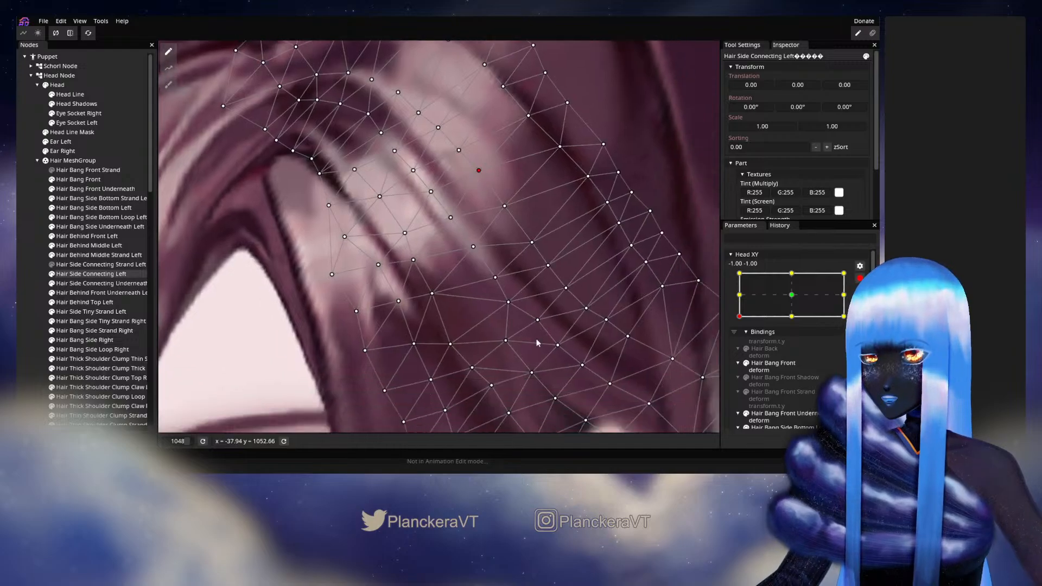
pyautogui.moveTo(543, 241); pyautogui.dragTo(498, 361)
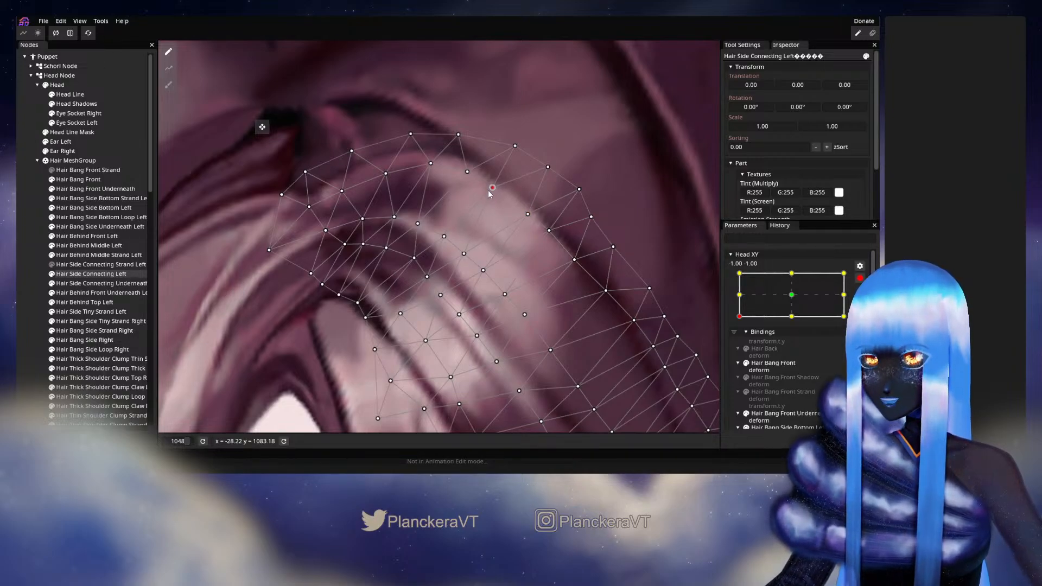
pyautogui.click(467, 172)
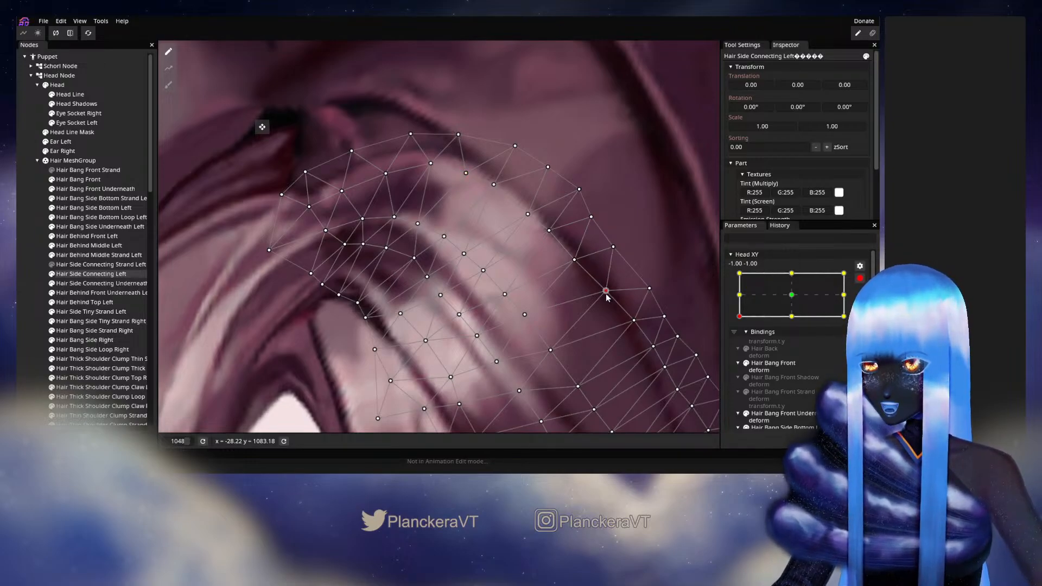
pyautogui.moveTo(605, 295); pyautogui.dragTo(604, 295)
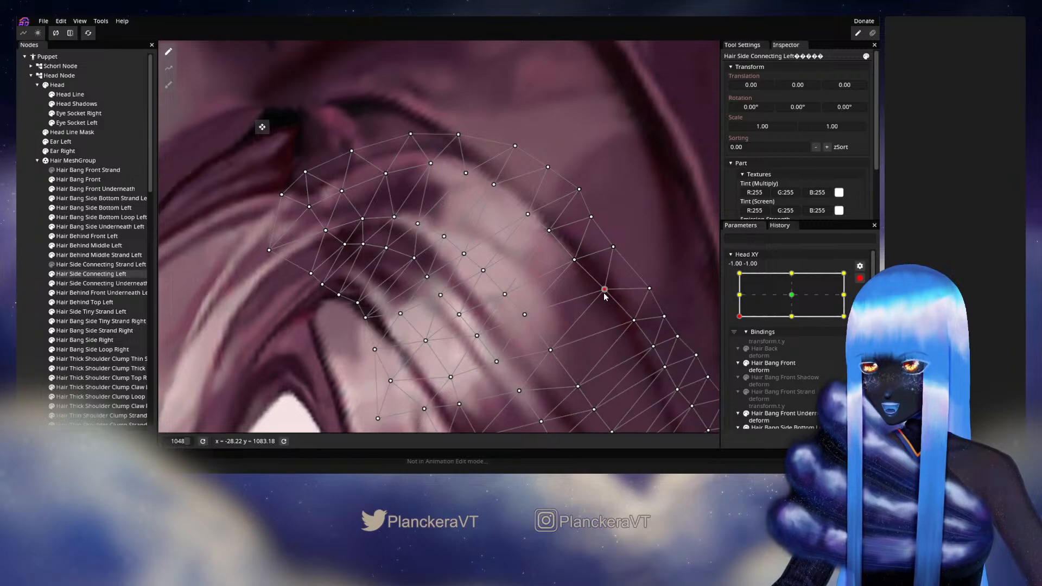
pyautogui.press('Escape')
# Step: Disarm Head XY and test the reshaped highlight by moving the parameter around -1.00, -1.00
pyautogui.scroll(-5, 606, 347)
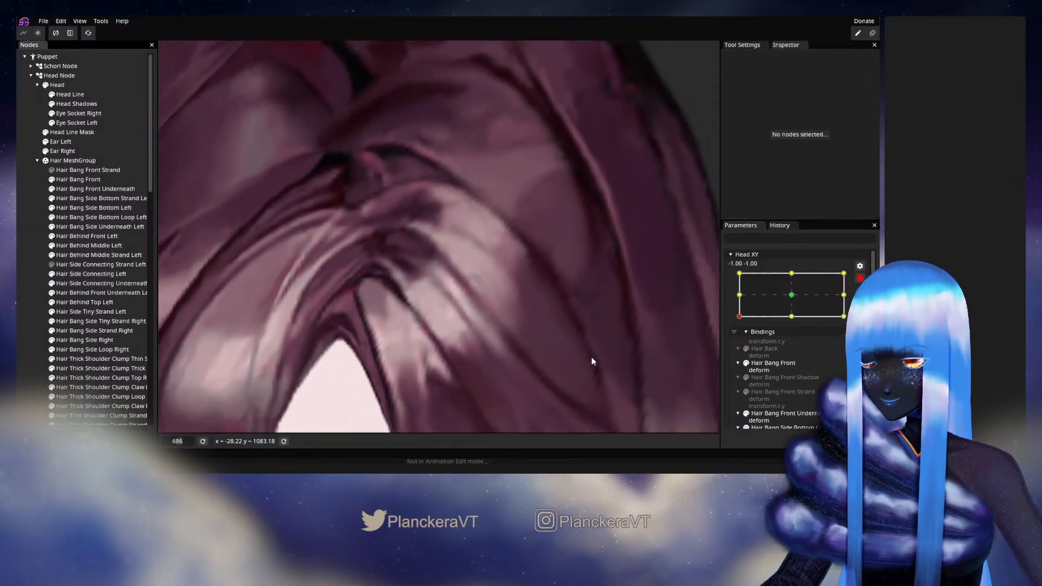
pyautogui.scroll(-6, 592, 361)
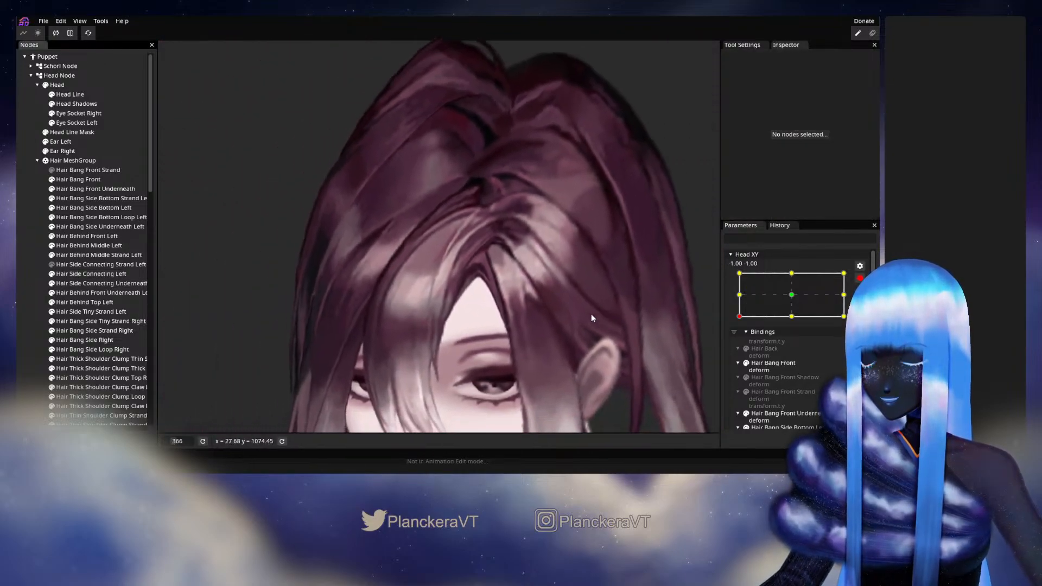
pyautogui.scroll(-3, 592, 317)
pyautogui.scroll(1, 832, 297)
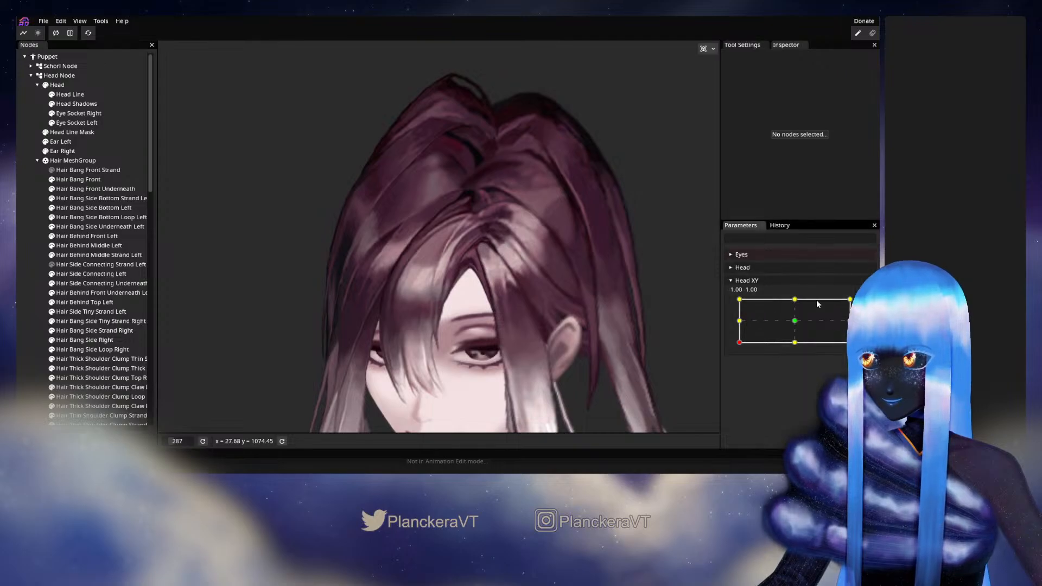
pyautogui.moveTo(743, 345)
pyautogui.mouseDown()
pyautogui.moveTo(792, 350)
pyautogui.moveTo(737, 349)
pyautogui.moveTo(740, 322)
pyautogui.moveTo(733, 349)
pyautogui.moveTo(800, 348)
pyautogui.moveTo(740, 350)
pyautogui.mouseUp()
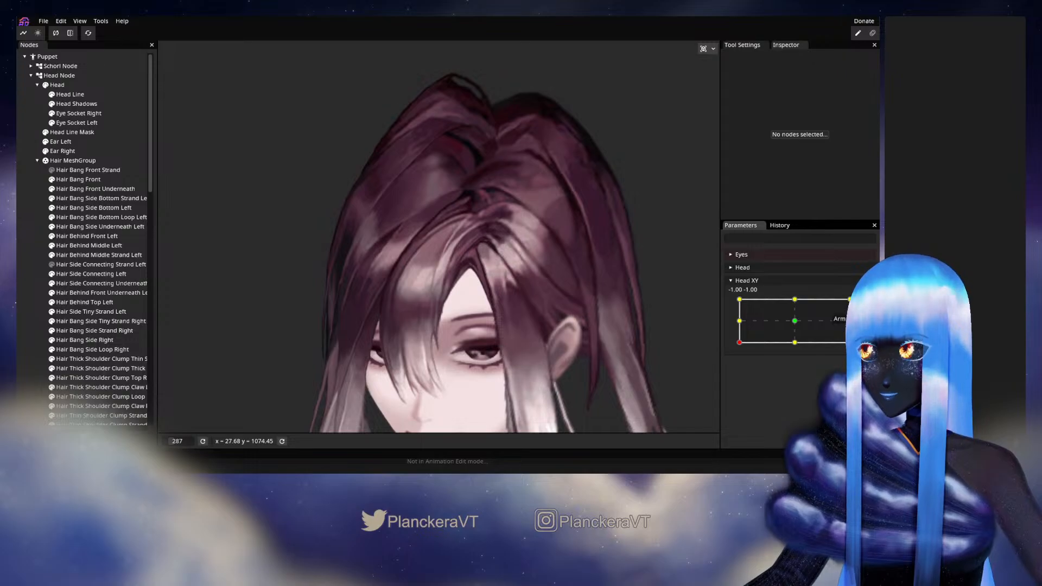
# Step: Arm Head XY at -1.00, -1.00 and slightly shift the Hair Side Connecting Left vertices around the dark fold near the parting
pyautogui.click(859, 303)
pyautogui.scroll(5, 485, 268)
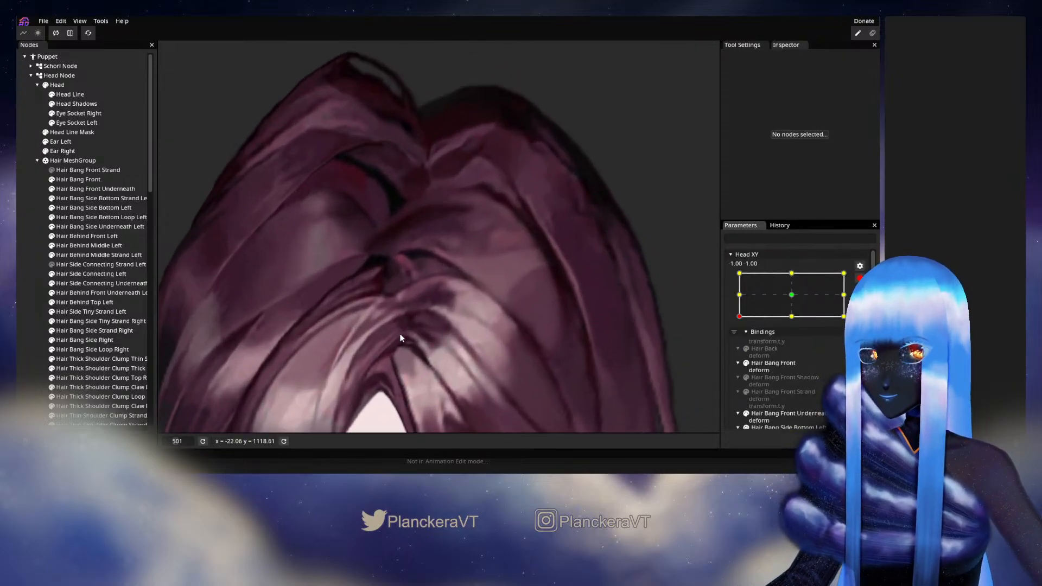
pyautogui.click(82, 273)
pyautogui.scroll(3, 500, 313)
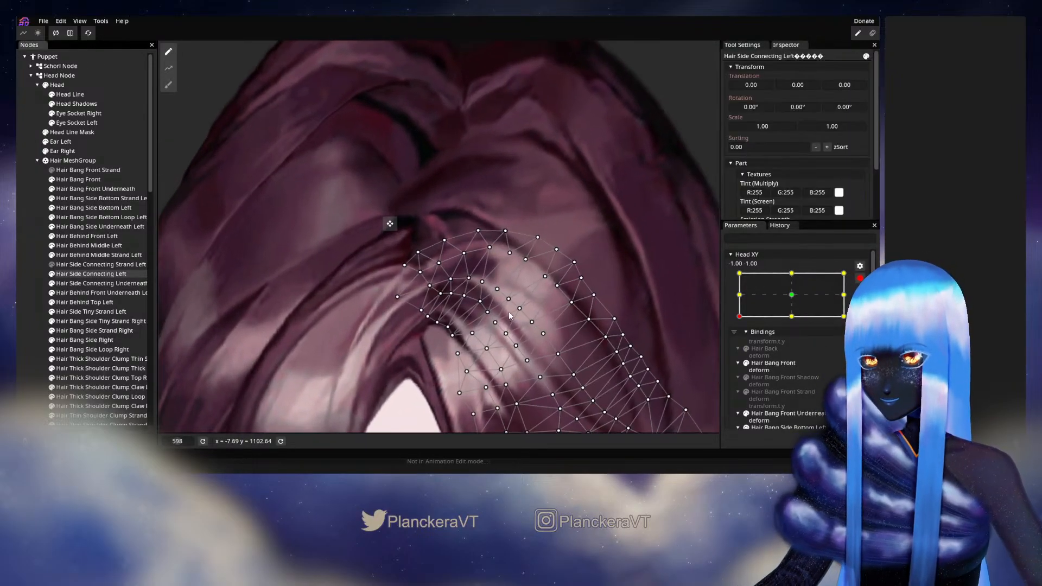
pyautogui.click(470, 283)
pyautogui.click(487, 288)
pyautogui.click(502, 294)
pyautogui.click(484, 309)
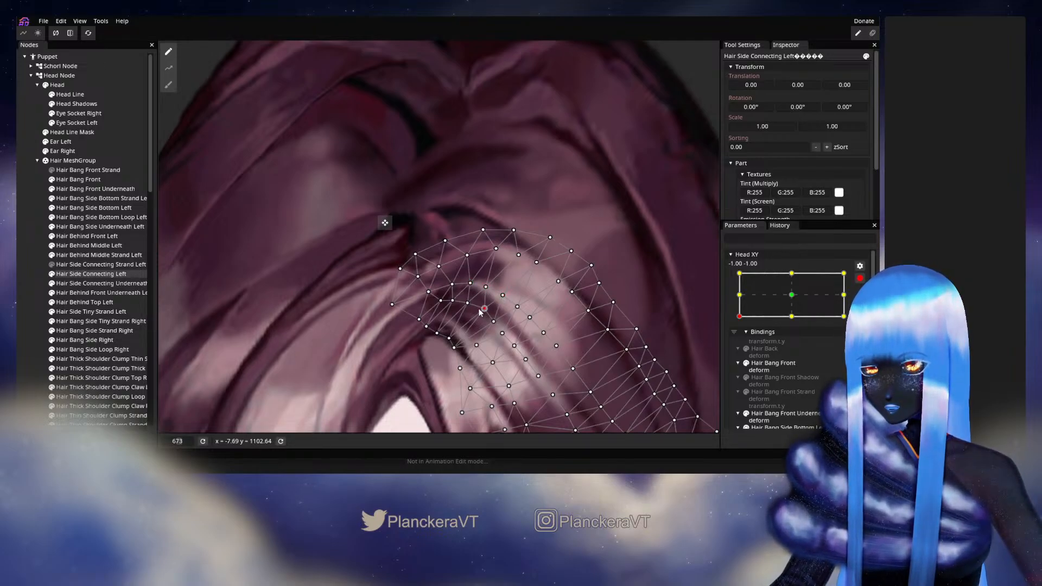
pyautogui.click(302, 328)
# Step: Disarm Head XY and review the hair motion by moving the parameter between -1.00, -1.00 and the center
pyautogui.scroll(-5, 542, 363)
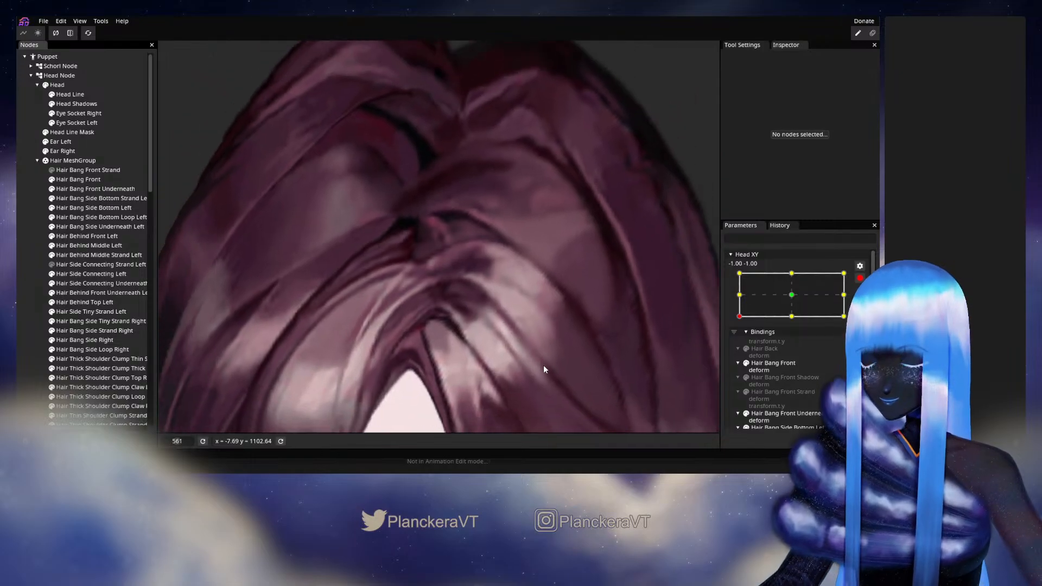
pyautogui.scroll(-4, 539, 358)
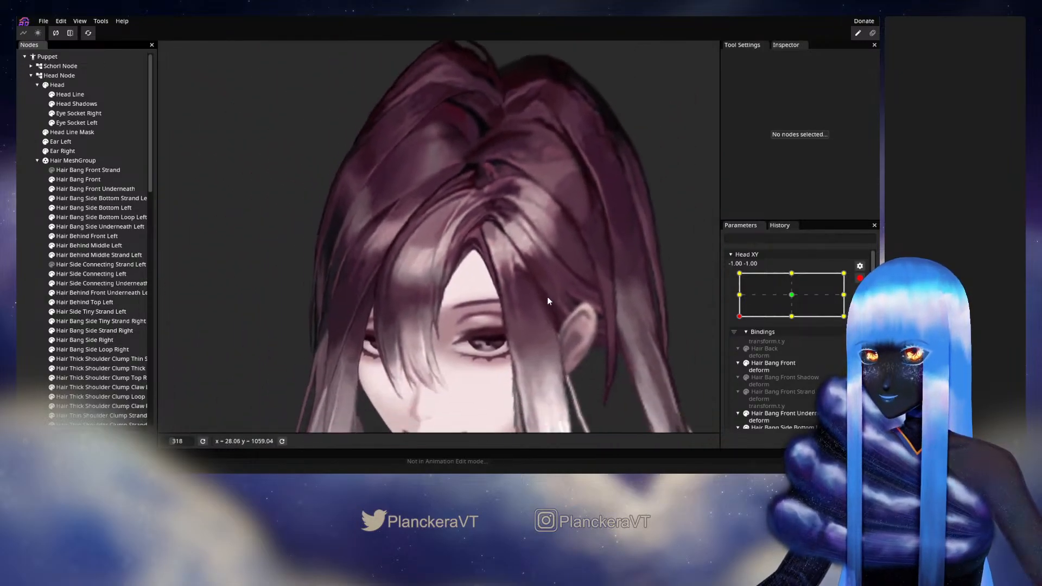
pyautogui.click(860, 278)
pyautogui.moveTo(739, 344)
pyautogui.mouseDown()
pyautogui.moveTo(794, 347)
pyautogui.moveTo(739, 351)
pyautogui.moveTo(738, 324)
pyautogui.moveTo(742, 353)
pyautogui.moveTo(796, 354)
pyautogui.moveTo(730, 352)
pyautogui.mouseUp()
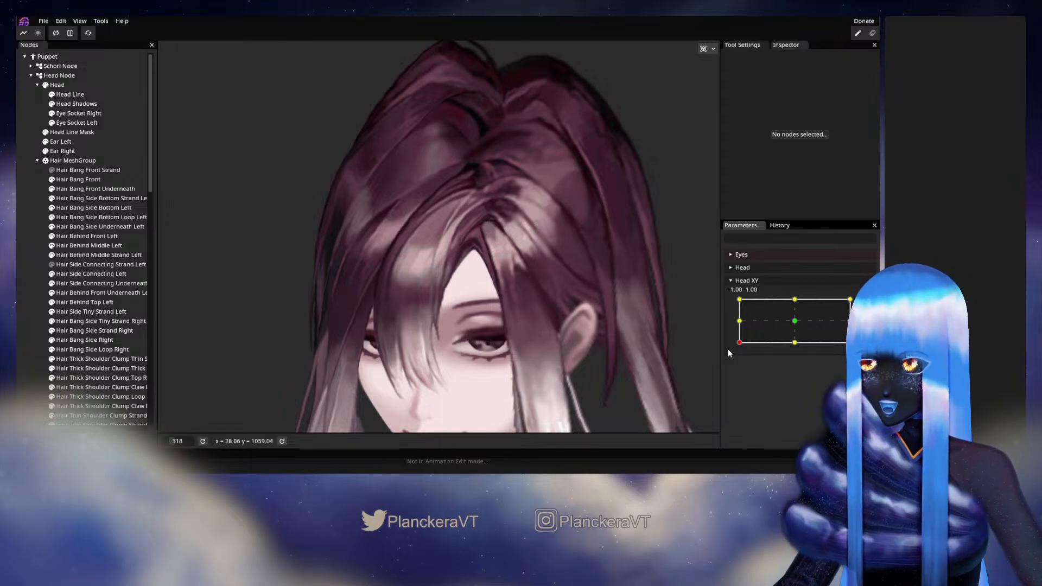
pyautogui.moveTo(739, 348)
pyautogui.mouseDown()
pyautogui.moveTo(775, 350)
pyautogui.moveTo(735, 350)
pyautogui.mouseUp()
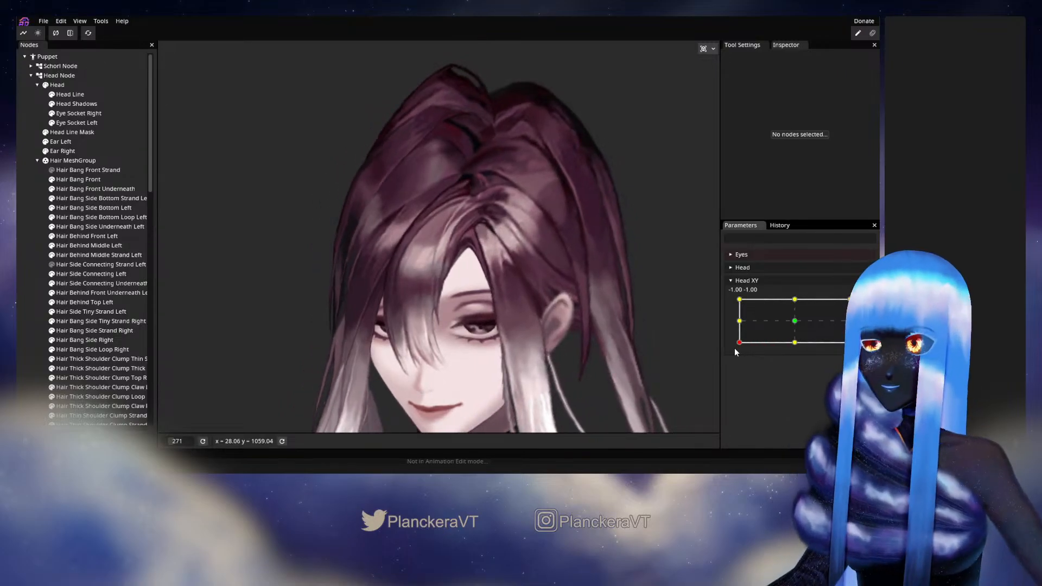
pyautogui.moveTo(739, 342); pyautogui.dragTo(796, 324)
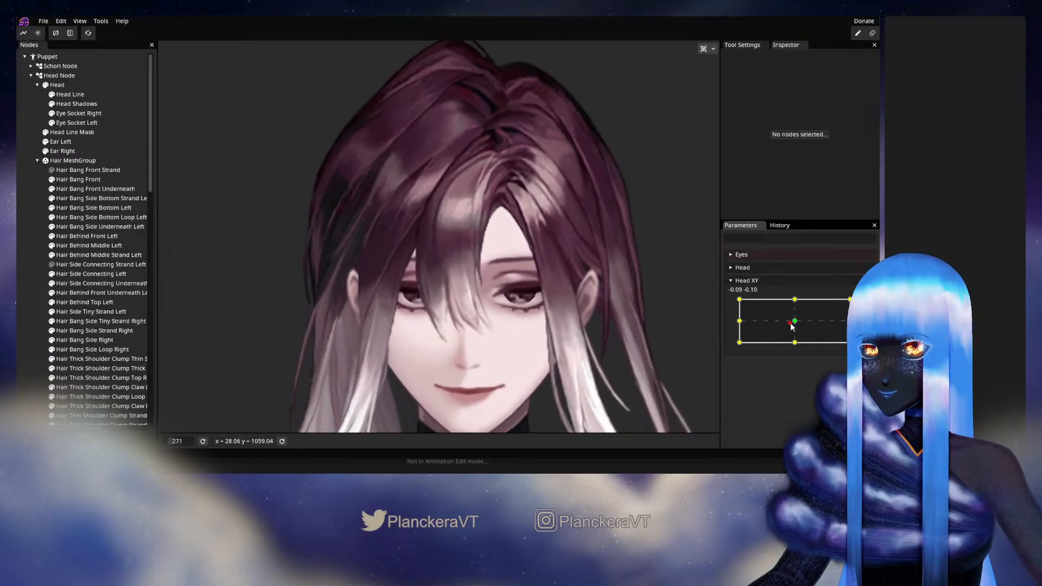
pyautogui.moveTo(740, 342); pyautogui.dragTo(517, 376)
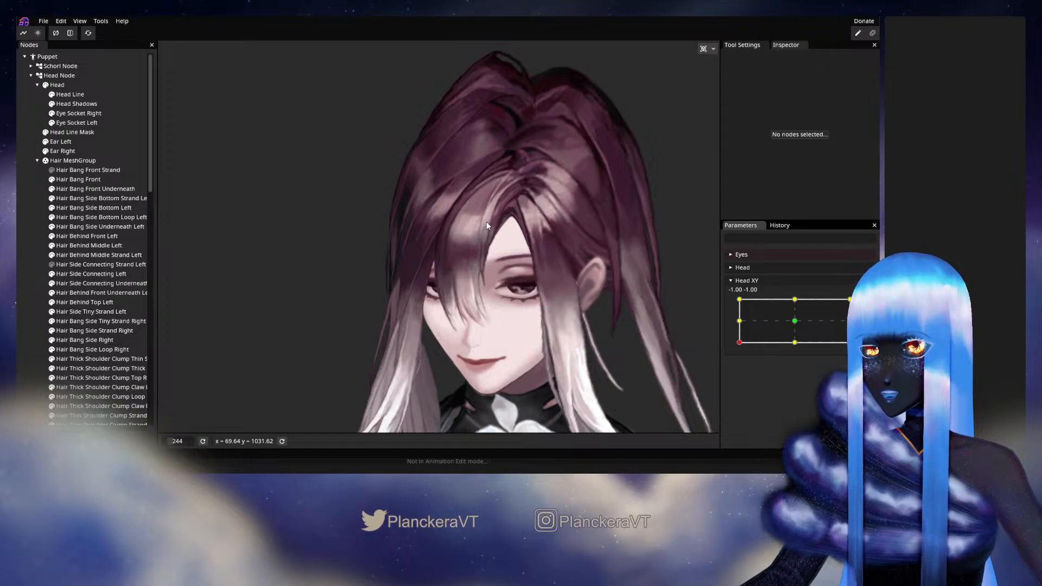
pyautogui.moveTo(739, 343)
pyautogui.mouseDown()
pyautogui.moveTo(795, 324)
pyautogui.moveTo(741, 350)
pyautogui.moveTo(732, 341)
pyautogui.moveTo(742, 346)
pyautogui.mouseUp()
# Step: Arm Head XY at -1.00, -1.00 and adjust individual Hair Bang Front vertices along the edge beside the parting
pyautogui.scroll(1, 558, 285)
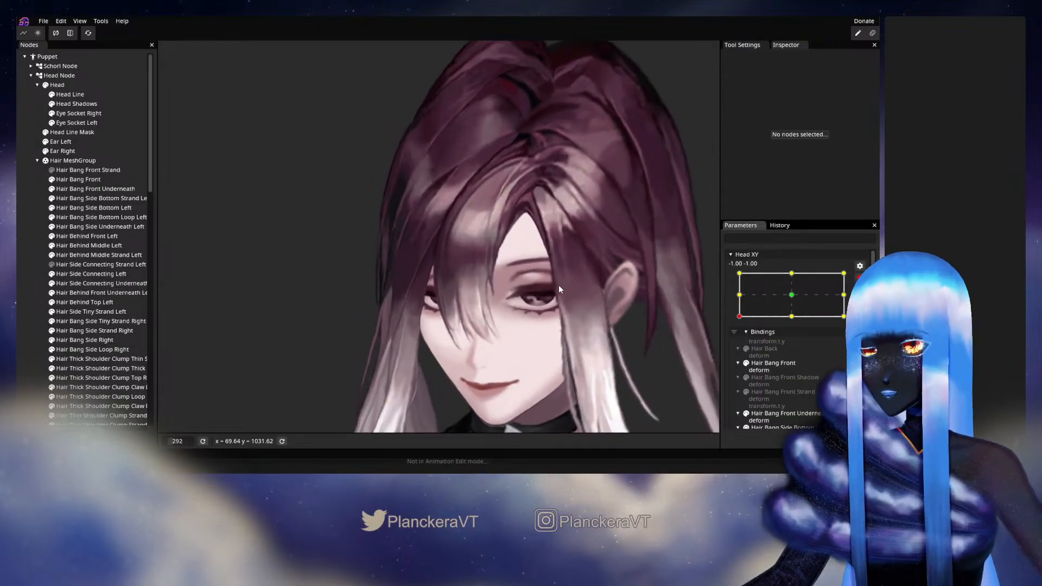
pyautogui.moveTo(558, 285); pyautogui.dragTo(451, 340)
pyautogui.scroll(2, 414, 324)
pyautogui.scroll(1, 394, 324)
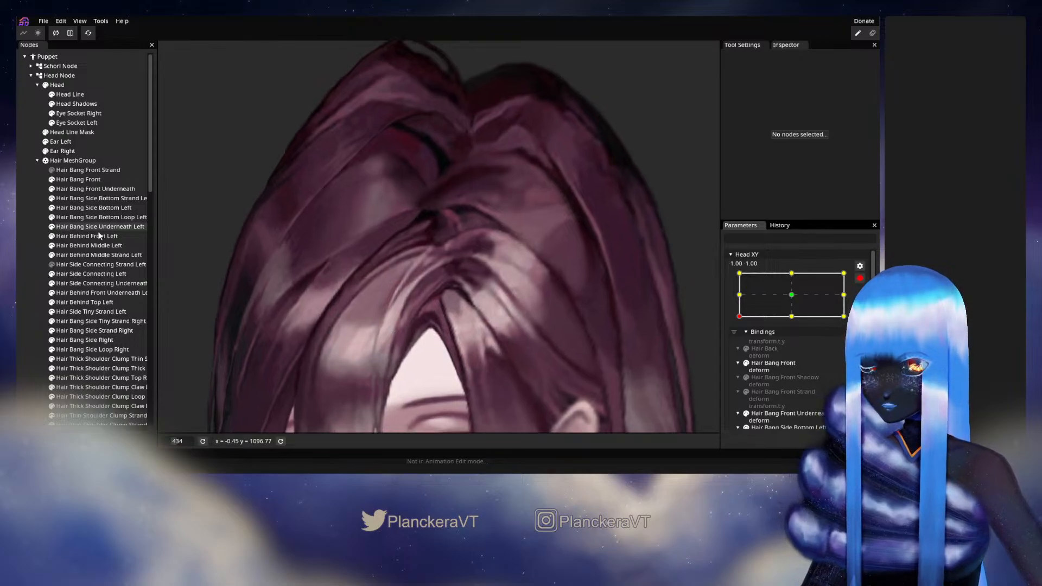
pyautogui.click(83, 180)
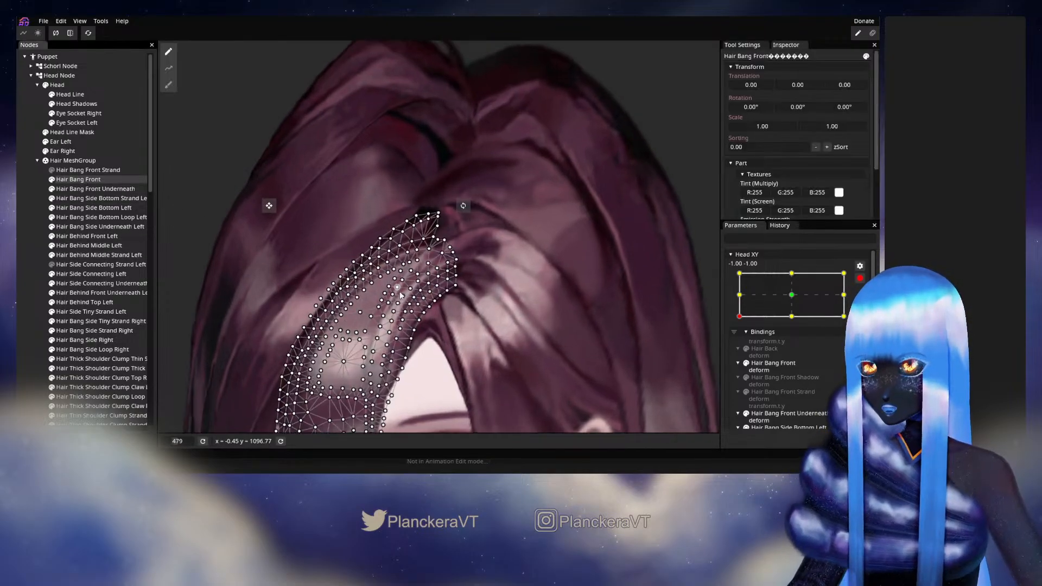
pyautogui.scroll(5, 486, 281)
pyautogui.scroll(3, 486, 281)
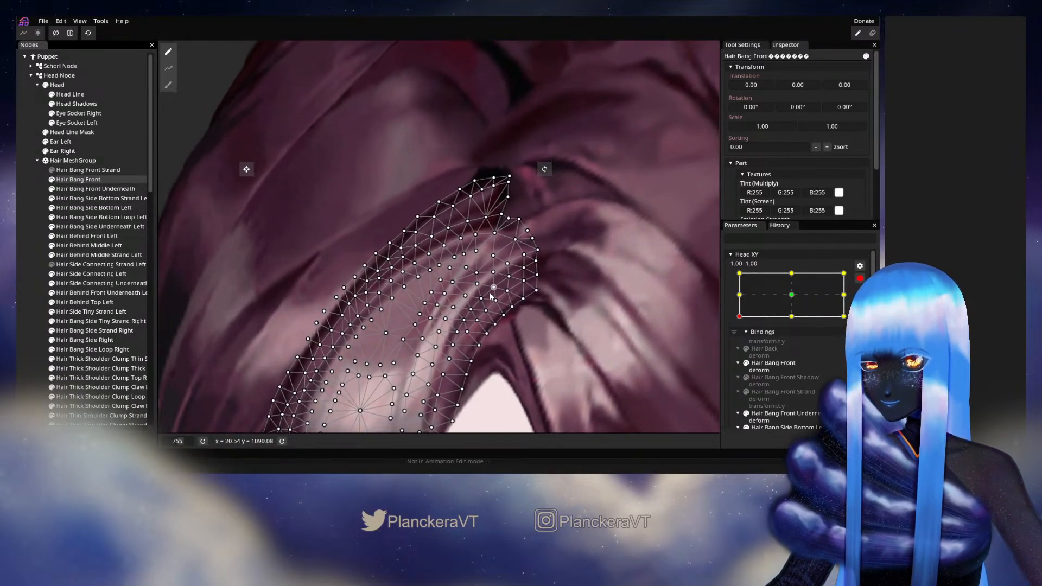
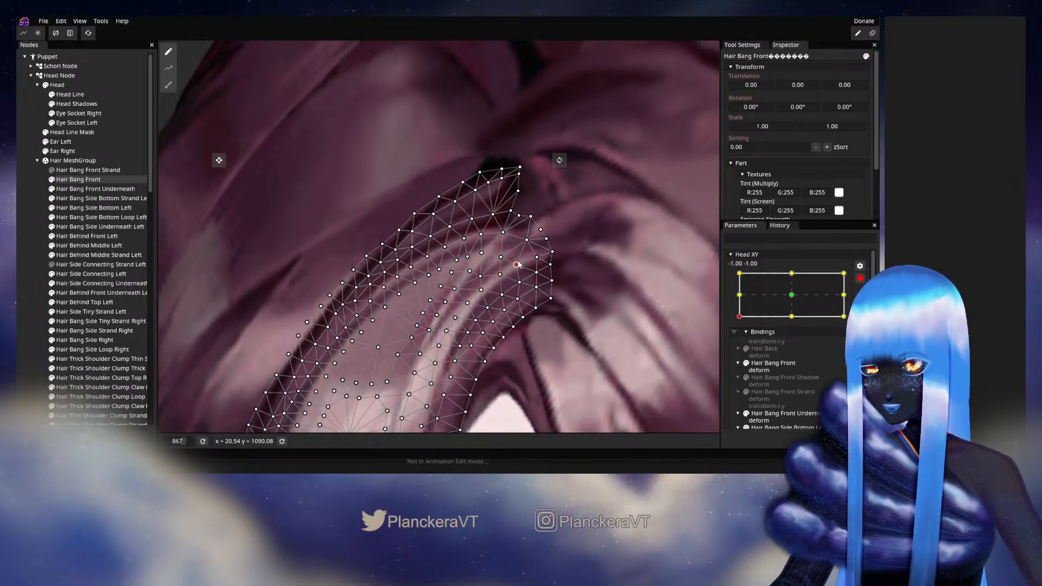
pyautogui.moveTo(544, 267); pyautogui.dragTo(509, 275)
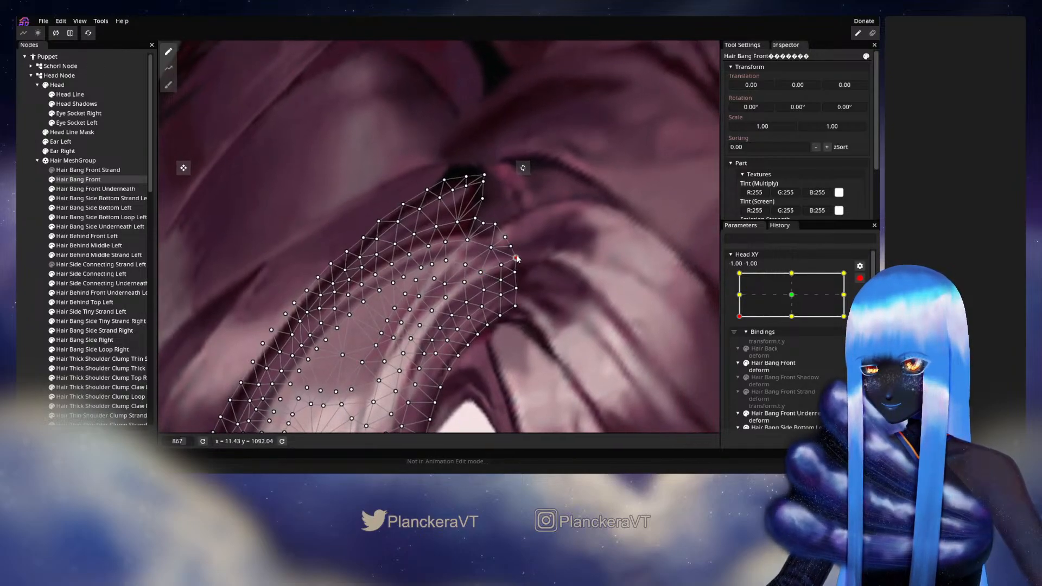
pyautogui.click(29, 282)
# Step: Nudge the inner edge of Hair Bang Front at the parting using a size 10 Circle Brush
pyautogui.moveTo(487, 311); pyautogui.dragTo(454, 306)
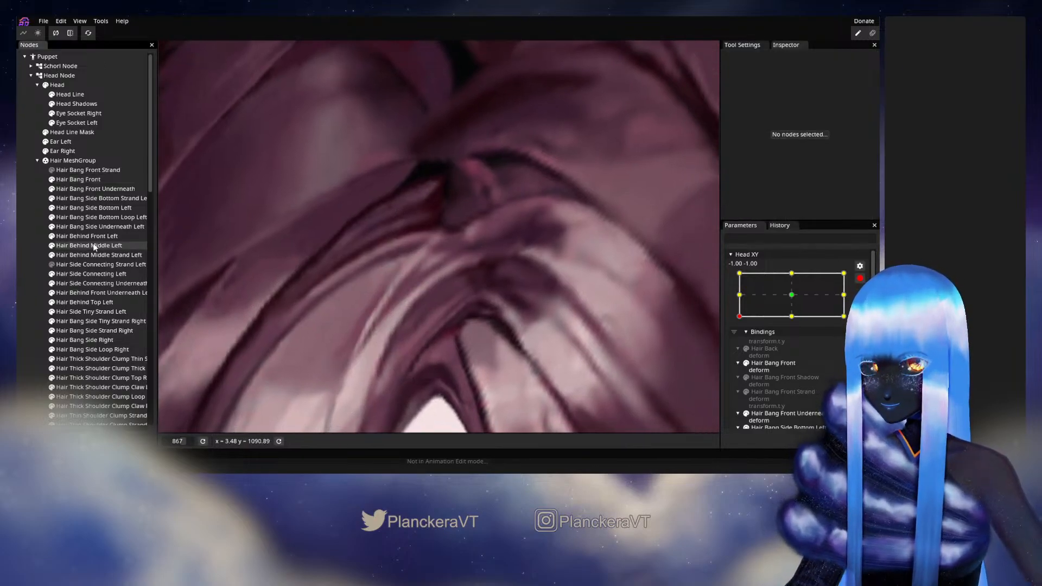
pyautogui.click(81, 179)
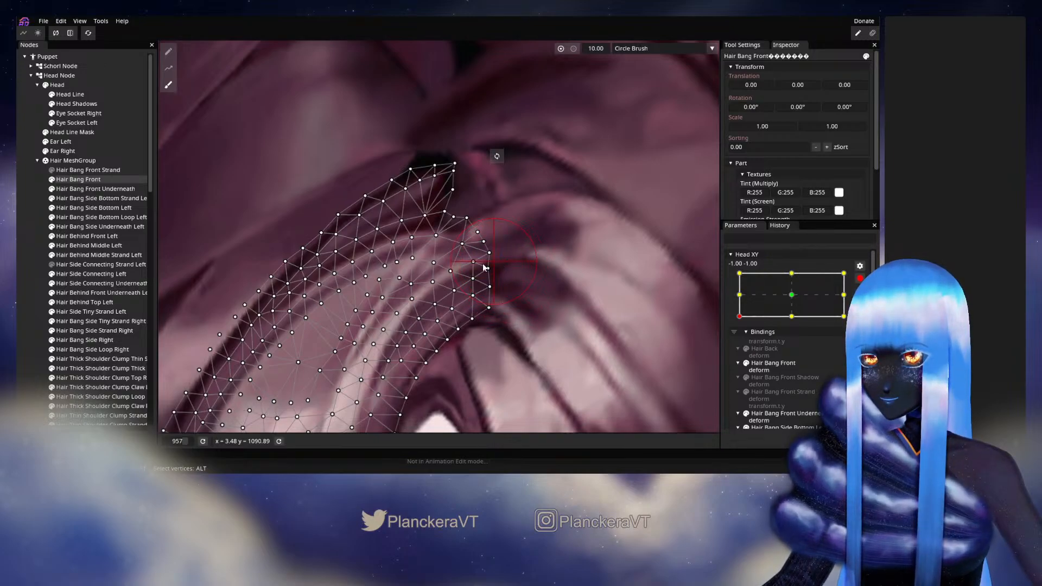
pyautogui.click(21, 261)
pyautogui.scroll(-1, 567, 326)
pyautogui.scroll(-5, 572, 331)
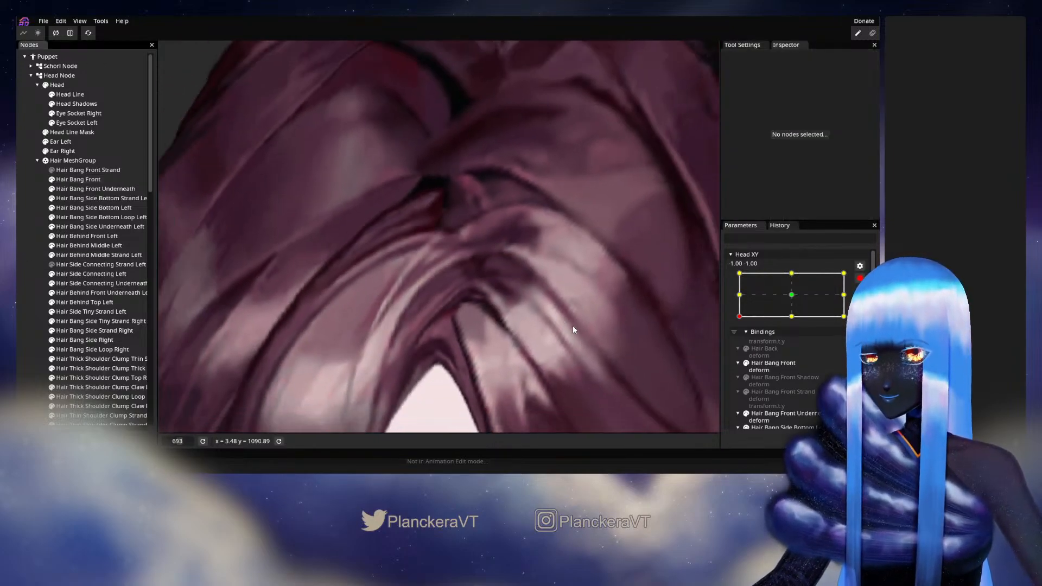
pyautogui.scroll(-3, 589, 336)
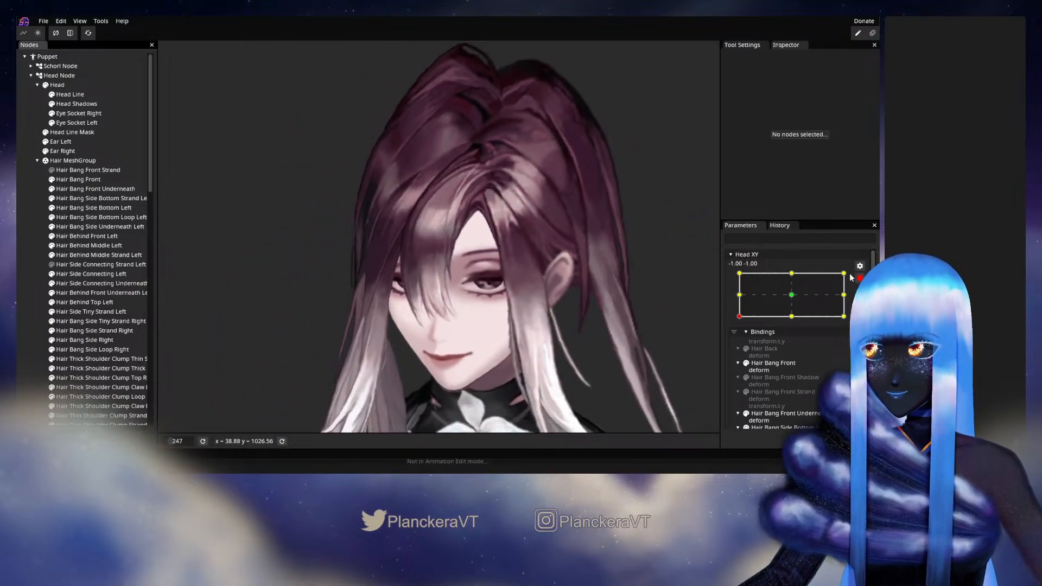
# Step: Disarm Head XY and check the bang deformation by moving the parameter around -1.00, -1.00 and across to about 0.00, -1.00
pyautogui.moveTo(742, 348)
pyautogui.mouseDown()
pyautogui.moveTo(795, 350)
pyautogui.moveTo(738, 351)
pyautogui.moveTo(737, 326)
pyautogui.moveTo(735, 349)
pyautogui.moveTo(796, 324)
pyautogui.moveTo(743, 341)
pyautogui.mouseUp()
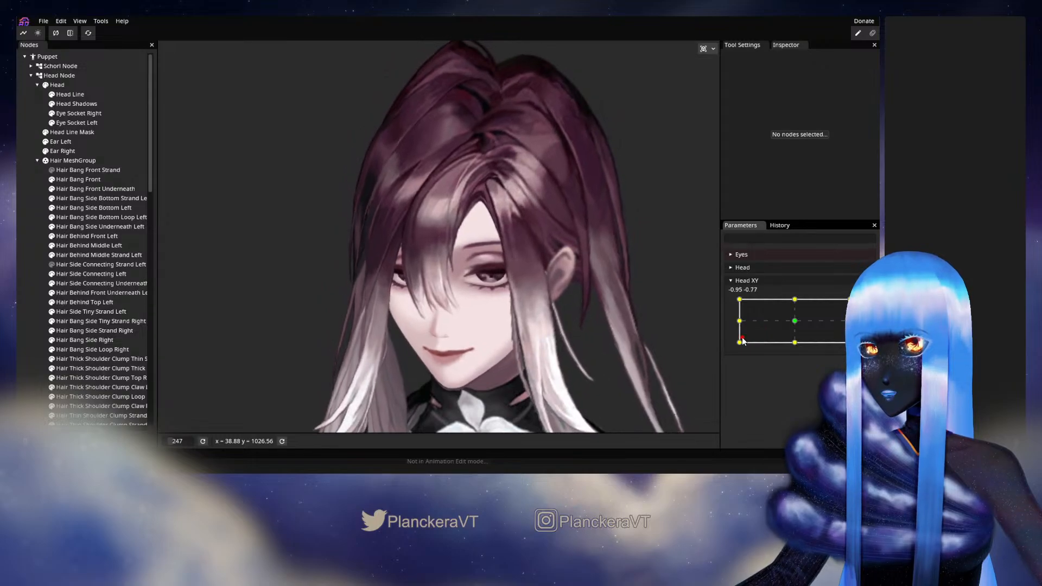
pyautogui.moveTo(592, 263); pyautogui.dragTo(616, 310)
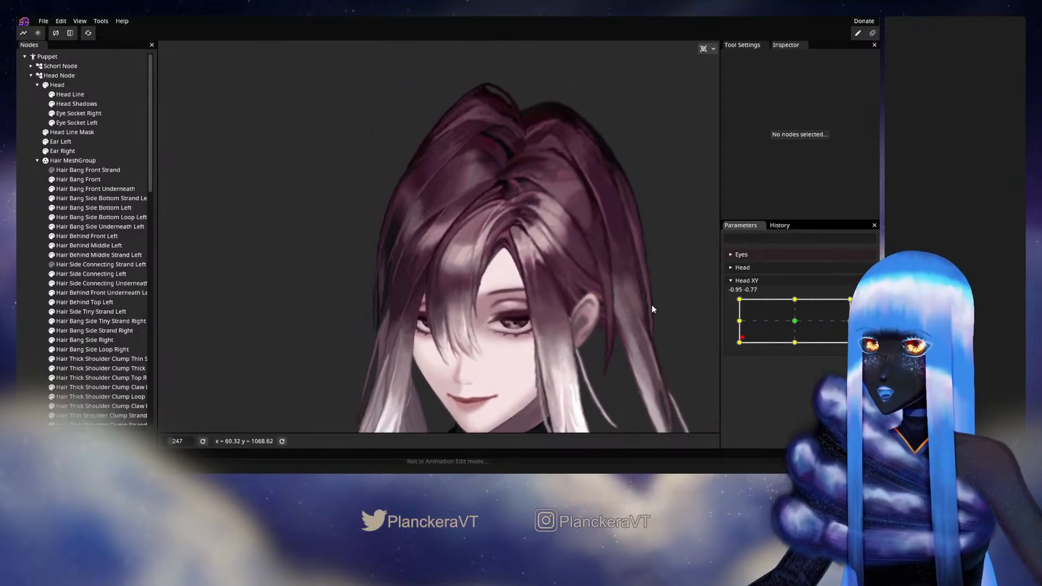
pyautogui.moveTo(744, 342)
pyautogui.mouseDown()
pyautogui.moveTo(790, 326)
pyautogui.moveTo(740, 348)
pyautogui.moveTo(788, 324)
pyautogui.moveTo(746, 342)
pyautogui.mouseUp()
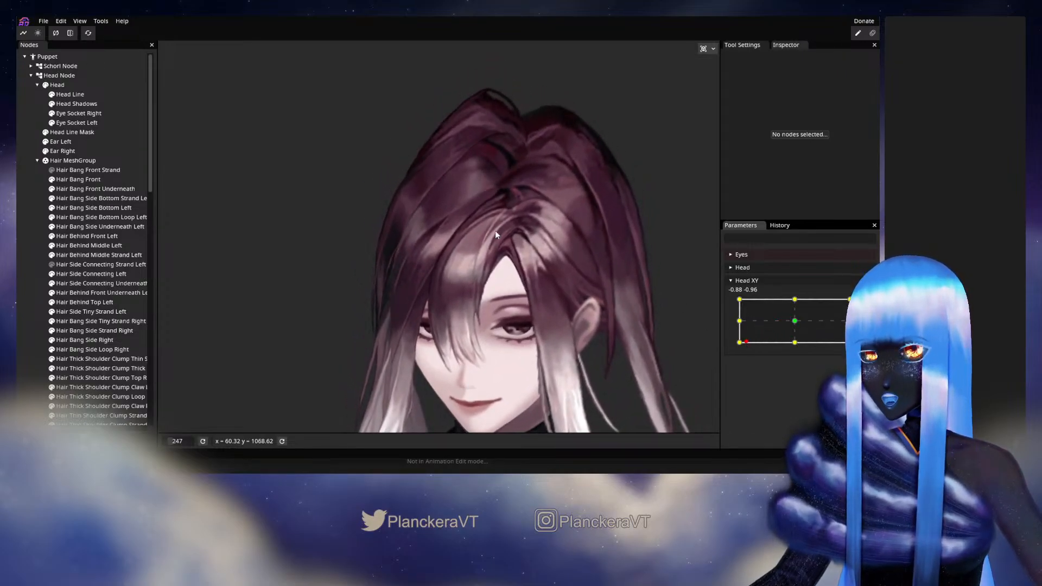
pyautogui.click(739, 346)
pyautogui.moveTo(745, 345); pyautogui.dragTo(796, 352)
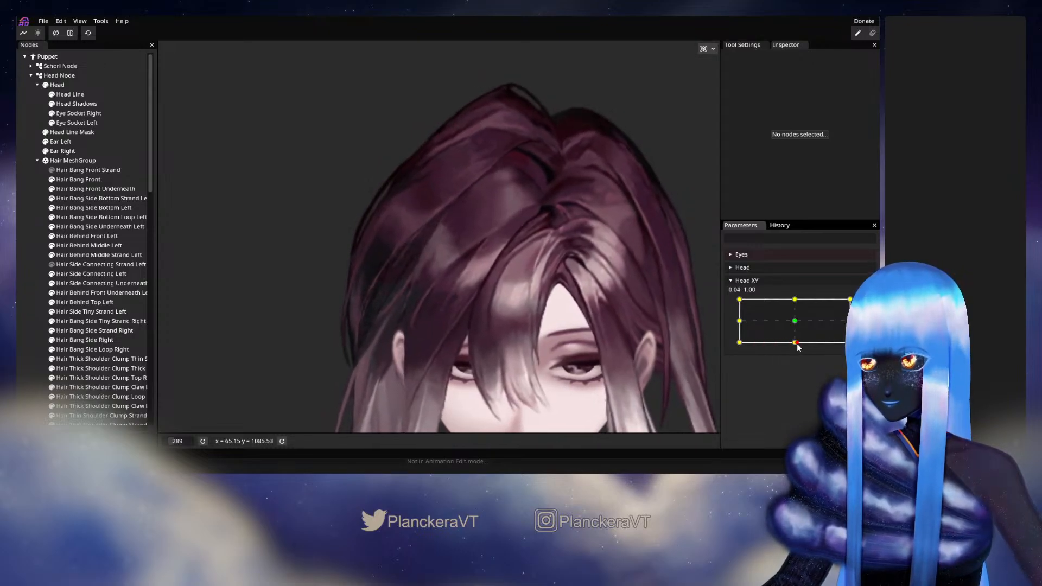
# Step: Review the whole hair shape while returning Head XY from about 0.00, -1.00 to -1.00, -1.00
pyautogui.scroll(-5, 626, 344)
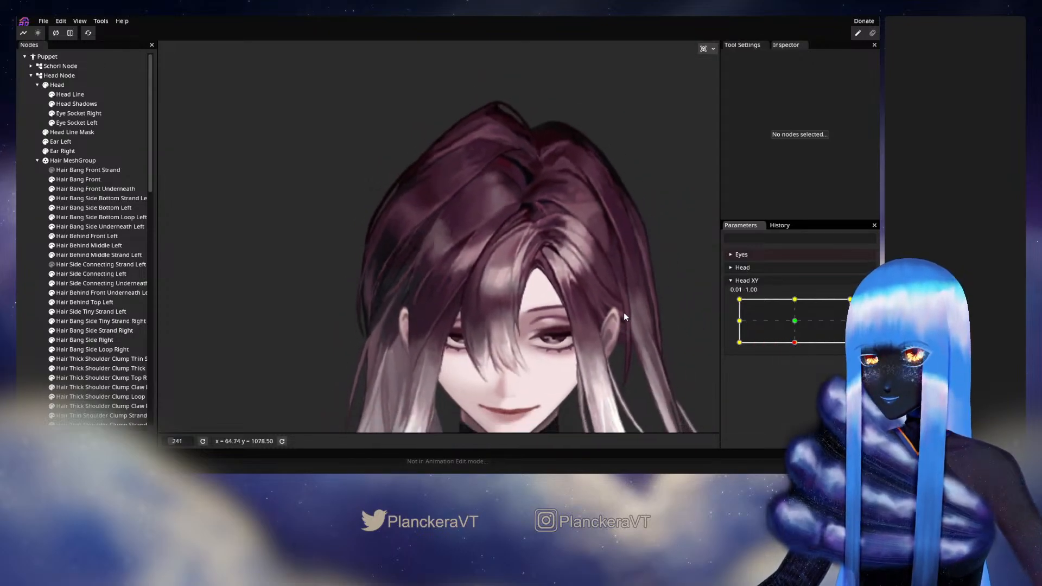
pyautogui.scroll(-1, 631, 332)
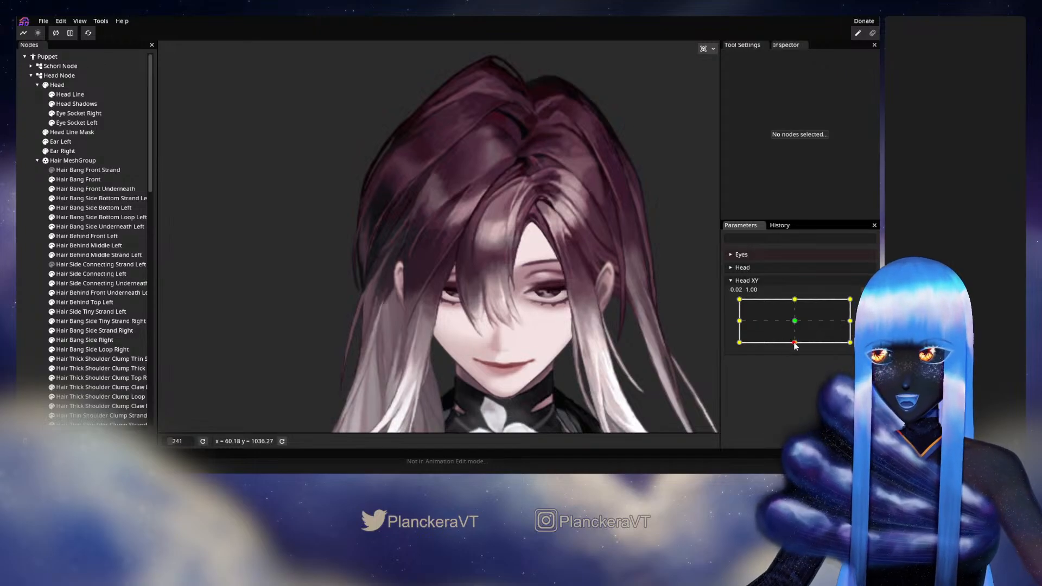
pyautogui.moveTo(794, 345); pyautogui.dragTo(736, 349)
pyautogui.moveTo(617, 281); pyautogui.dragTo(610, 329)
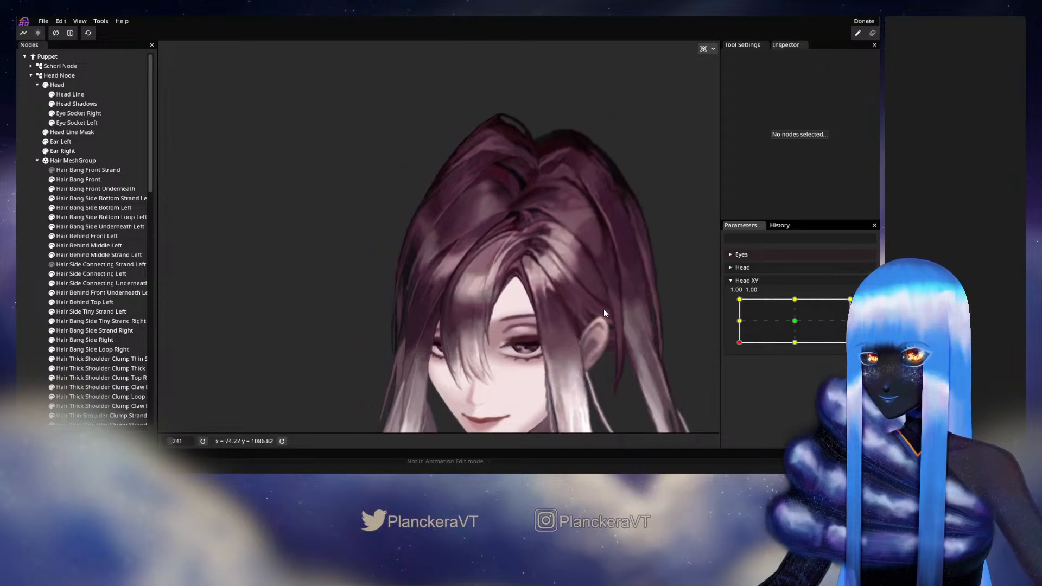
pyautogui.moveTo(738, 347)
pyautogui.mouseDown()
pyautogui.moveTo(791, 352)
pyautogui.moveTo(738, 348)
pyautogui.mouseUp()
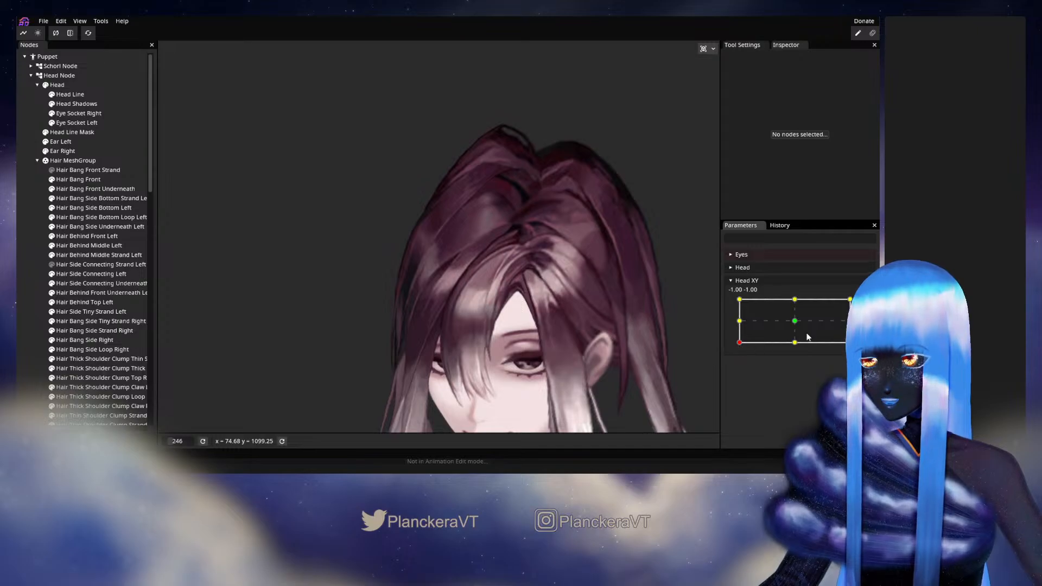
pyautogui.moveTo(516, 355); pyautogui.dragTo(547, 303)
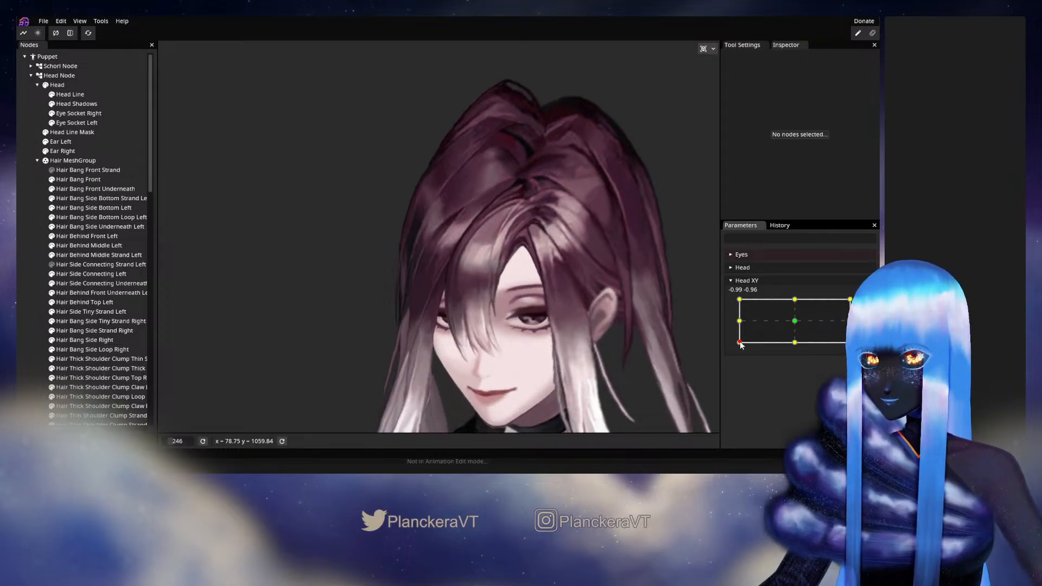
pyautogui.moveTo(741, 345)
pyautogui.mouseDown()
pyautogui.moveTo(738, 324)
pyautogui.moveTo(749, 349)
pyautogui.moveTo(798, 353)
pyautogui.moveTo(727, 353)
pyautogui.mouseUp()
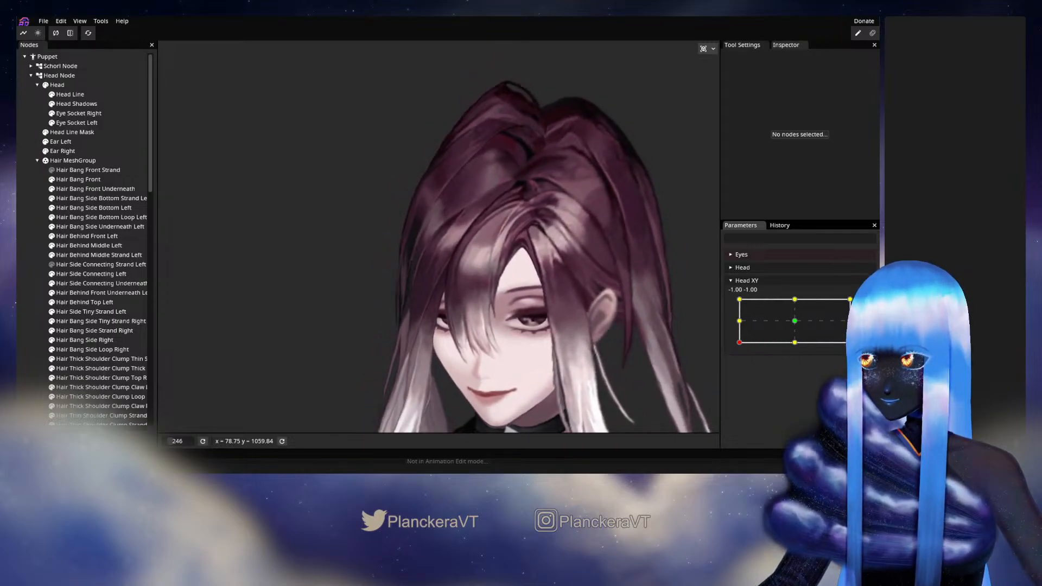
# Step: Arm Head XY at -1.00, -1.00 and reshape the upper outer edge of Hair Bang Front with a size 14 Circle Brush
pyautogui.scroll(10, 513, 295)
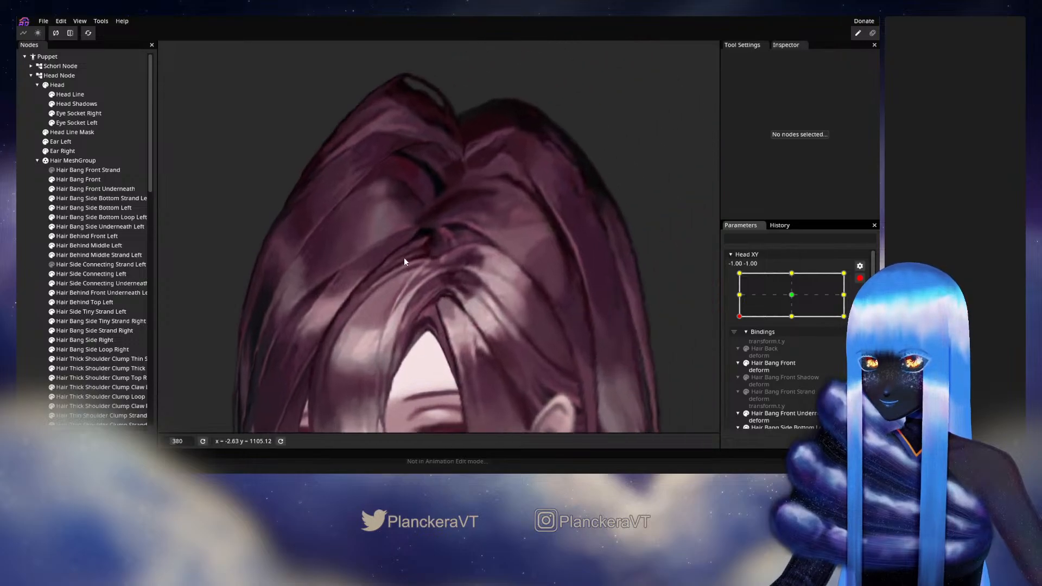
pyautogui.scroll(2, 412, 303)
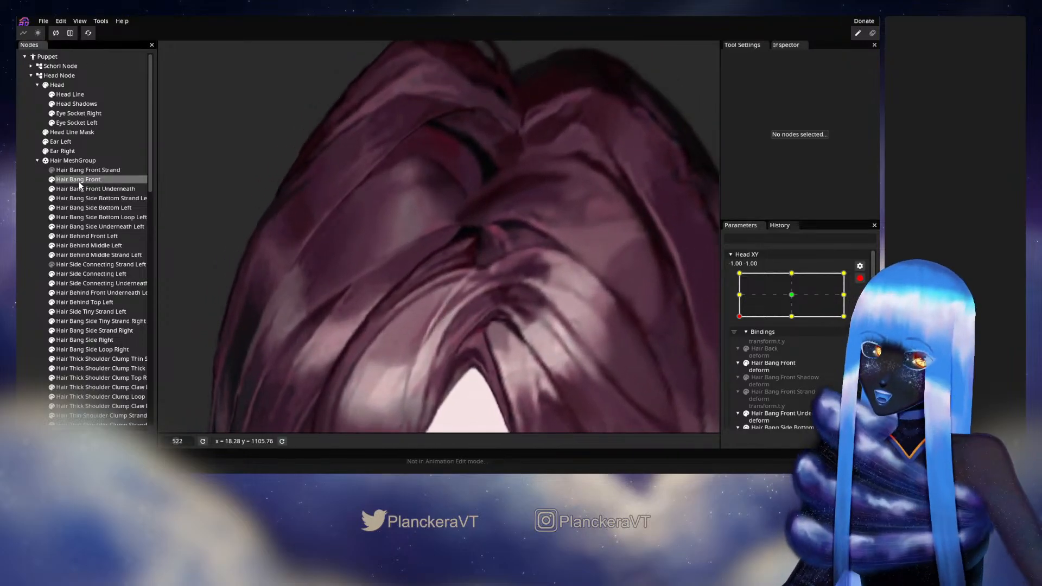
pyautogui.click(79, 182)
pyautogui.scroll(4, 391, 265)
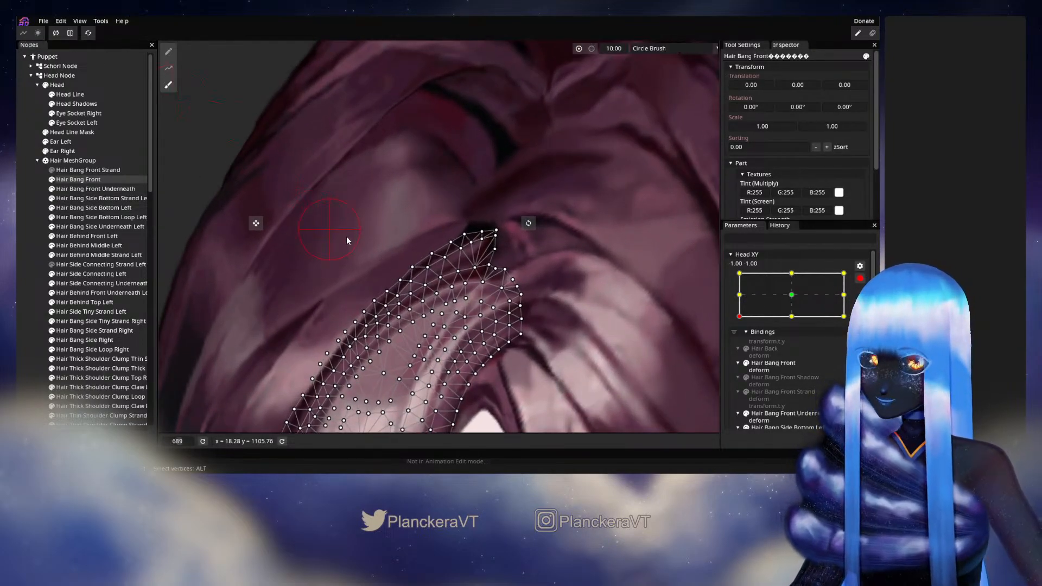
pyautogui.scroll(2, 435, 236)
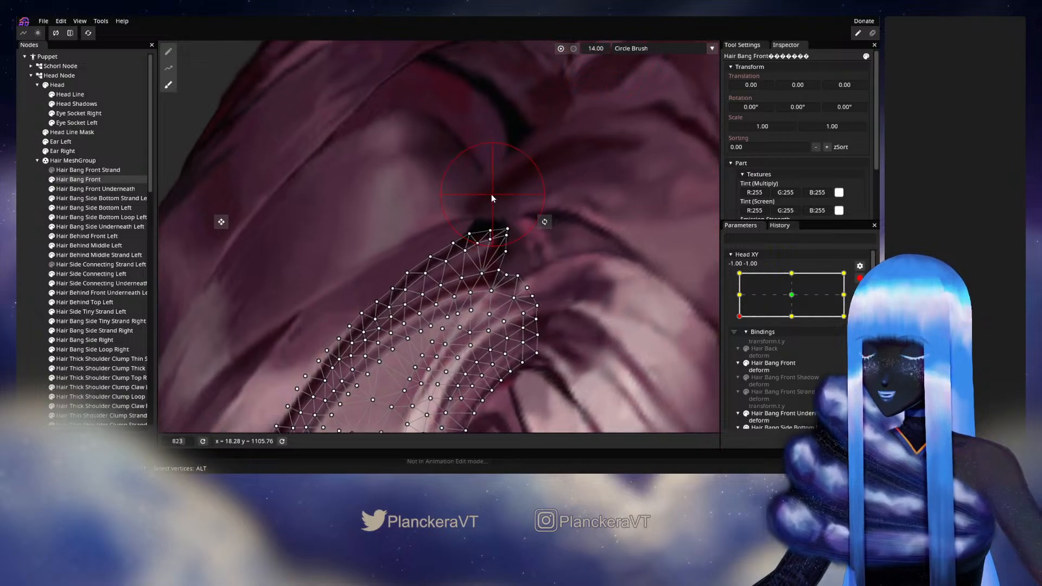
pyautogui.scroll(1, 491, 195)
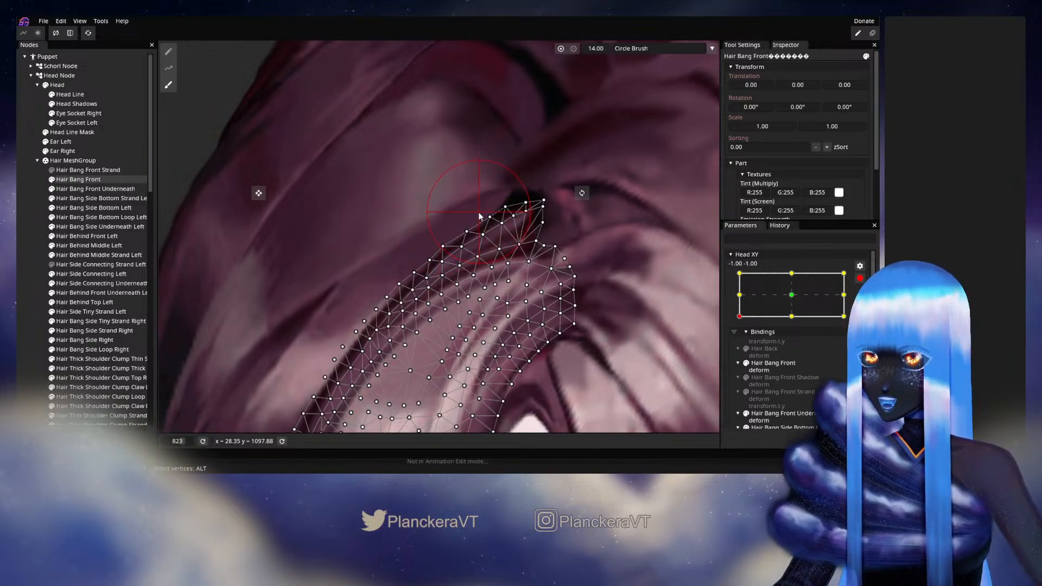
pyautogui.press('Escape')
pyautogui.scroll(-5, 522, 272)
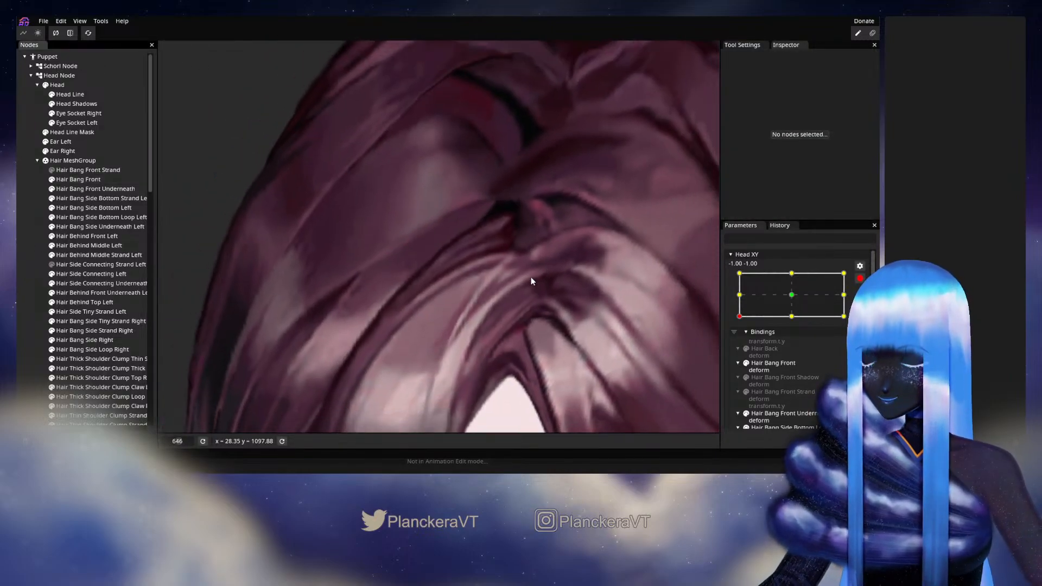
pyautogui.scroll(-4, 524, 265)
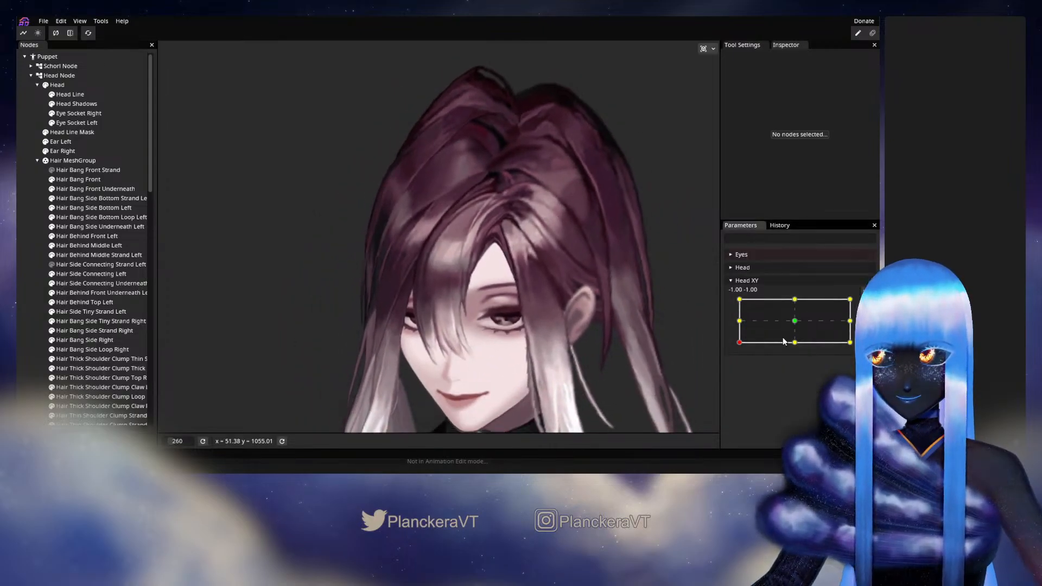
# Step: Test the hair by moving the disarmed Head XY between -1.00, -1.00 and the lower middle keypoint, and save the project
pyautogui.moveTo(739, 344); pyautogui.dragTo(773, 346)
pyautogui.hotkey('ctrl', 's')
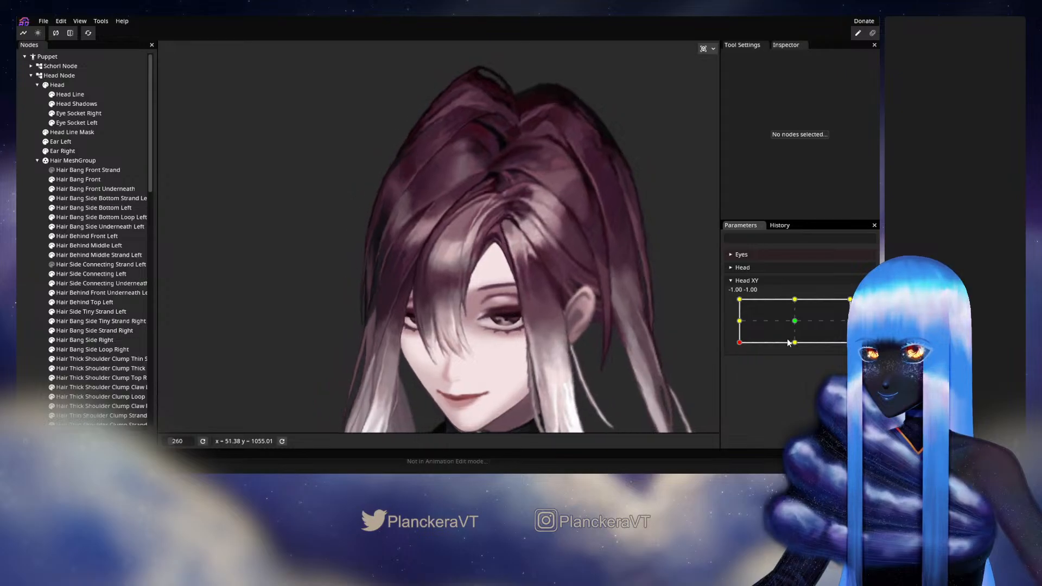
# Step: Rearm Head XY at -1.00, -1.00 and push the Hair Bang Front root near the parting with the size 14 Circle Brush
pyautogui.scroll(5, 445, 333)
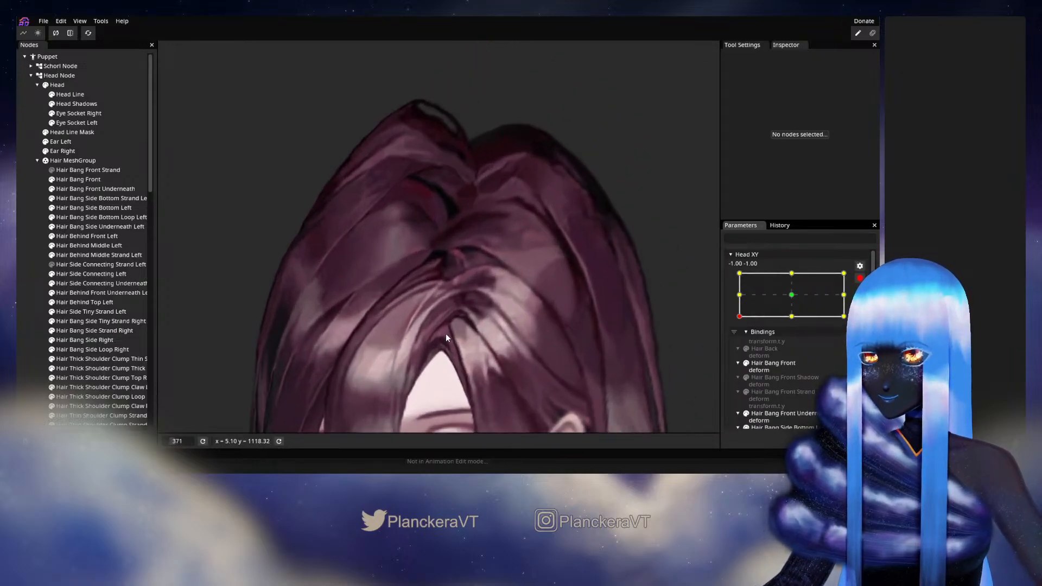
pyautogui.scroll(1, 446, 335)
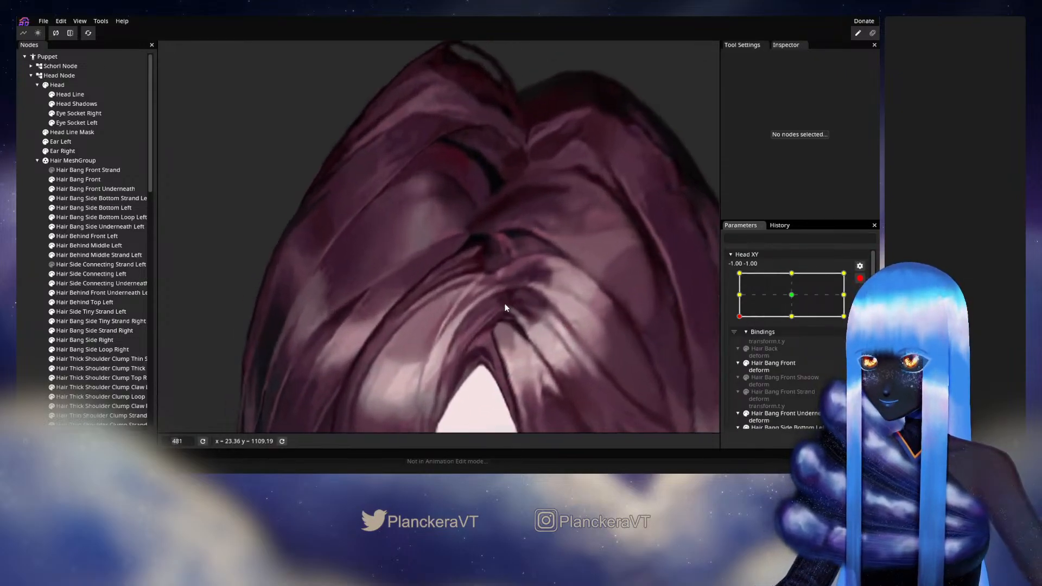
pyautogui.click(78, 179)
pyautogui.scroll(2, 274, 284)
pyautogui.click(168, 85)
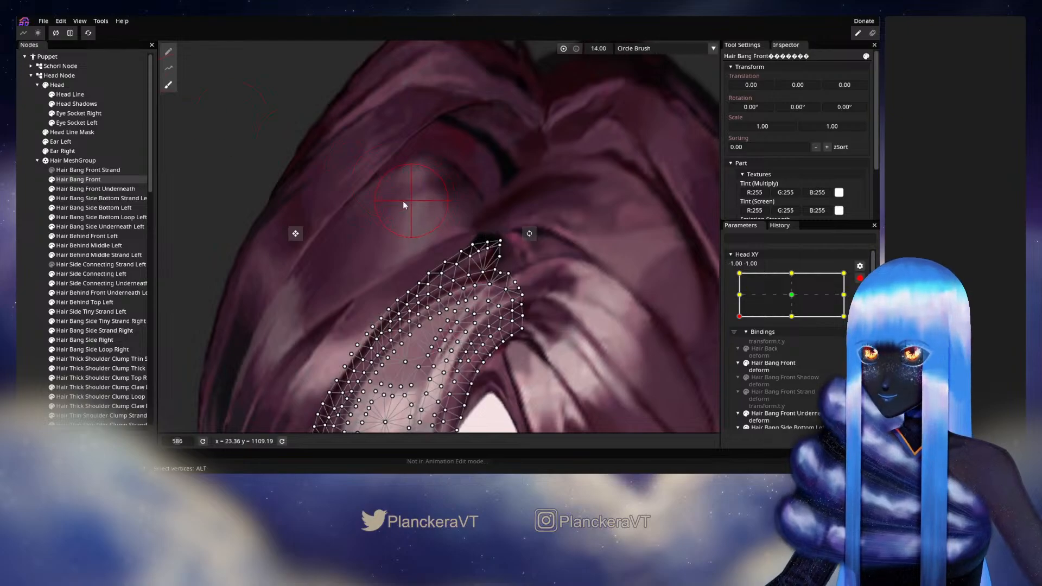
pyautogui.scroll(2, 436, 207)
pyautogui.moveTo(503, 230)
pyautogui.mouseDown()
pyautogui.moveTo(478, 220)
pyautogui.moveTo(454, 233)
pyautogui.mouseUp()
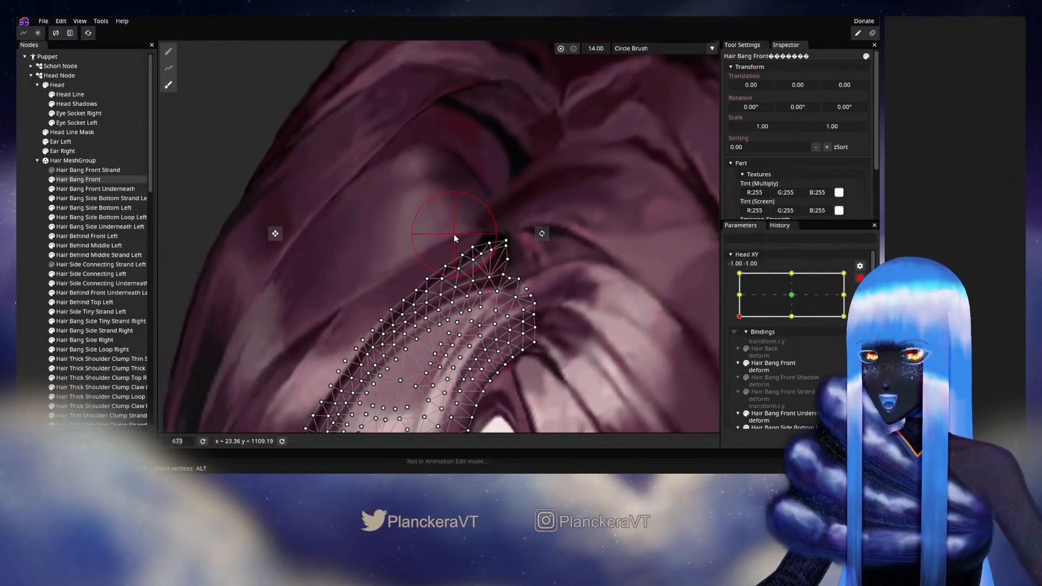
# Step: Fine-tune single Hair Bang Front vertices around the dark tip at the parting and deselect the node
pyautogui.click(168, 51)
pyautogui.scroll(1, 484, 225)
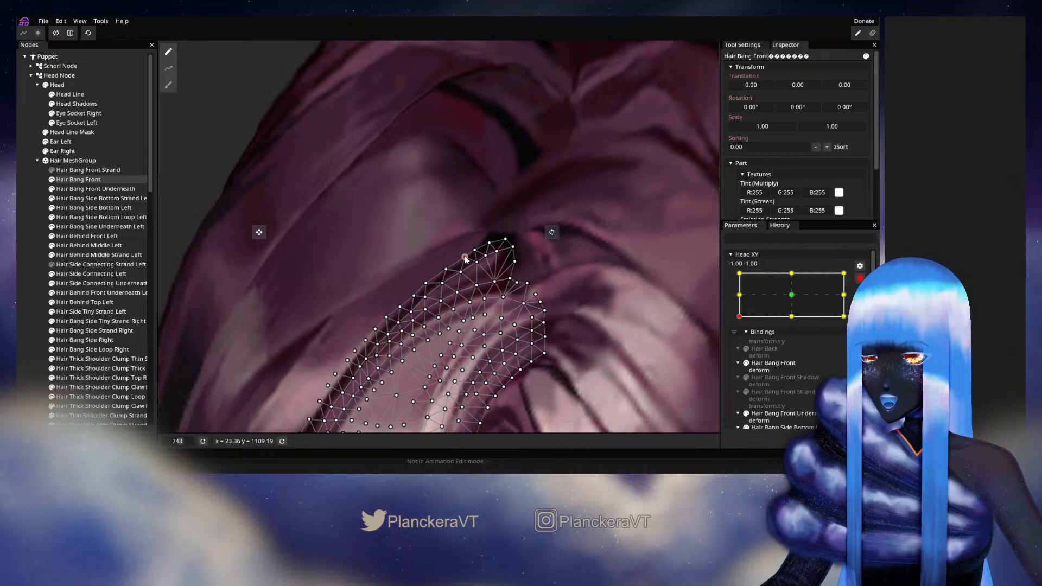
pyautogui.moveTo(467, 259); pyautogui.dragTo(461, 261)
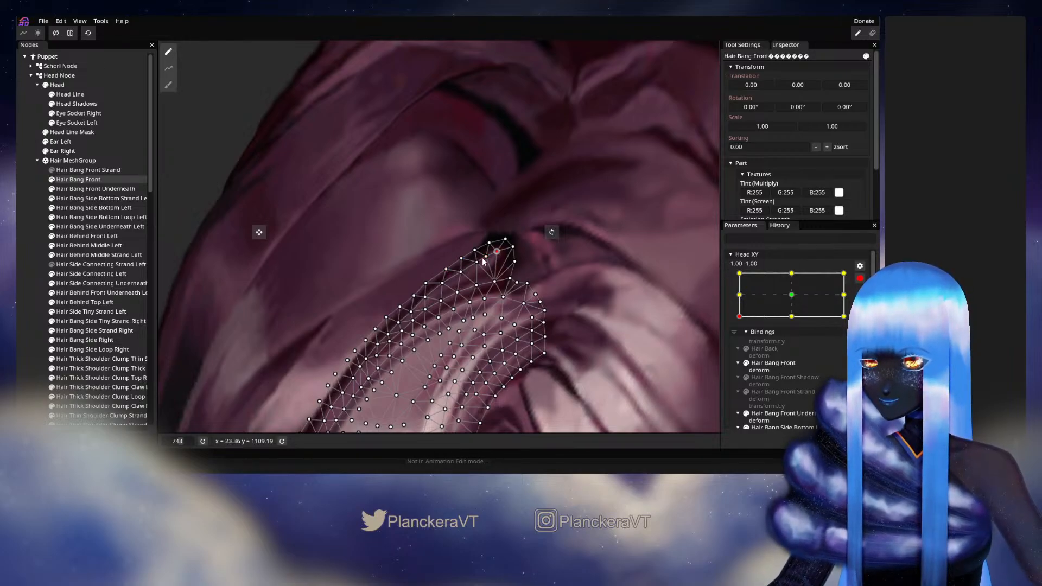
pyautogui.click(578, 297)
pyautogui.scroll(-5, 581, 298)
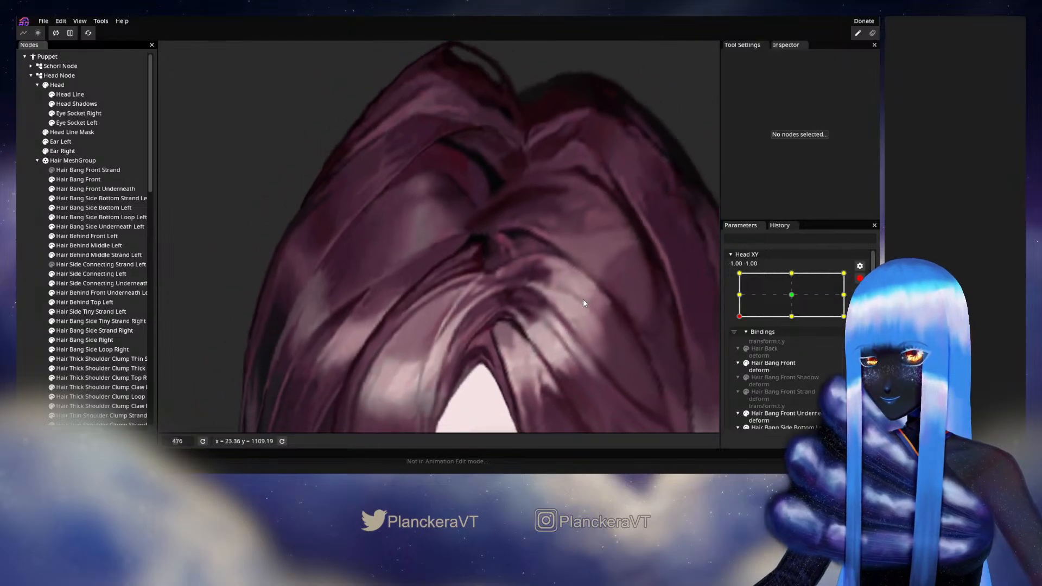
# Step: Disarm Head XY and test the hair by moving the parameter around the -1.00, -1.00 keypoint
pyautogui.scroll(-4, 584, 298)
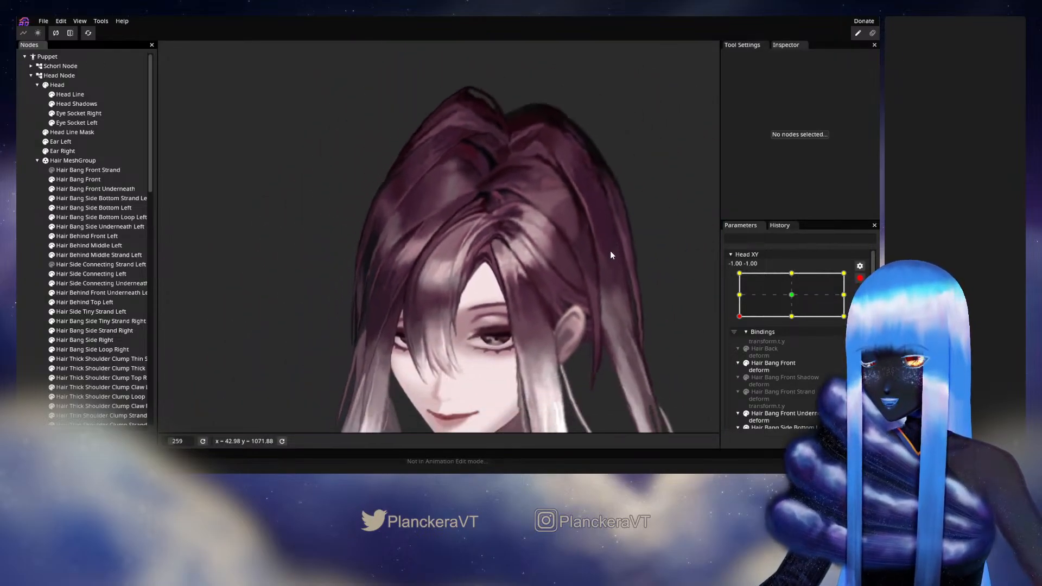
pyautogui.click(859, 278)
pyautogui.moveTo(745, 338)
pyautogui.mouseDown()
pyautogui.moveTo(748, 350)
pyautogui.moveTo(793, 349)
pyautogui.moveTo(734, 349)
pyautogui.moveTo(796, 351)
pyautogui.moveTo(739, 350)
pyautogui.mouseUp()
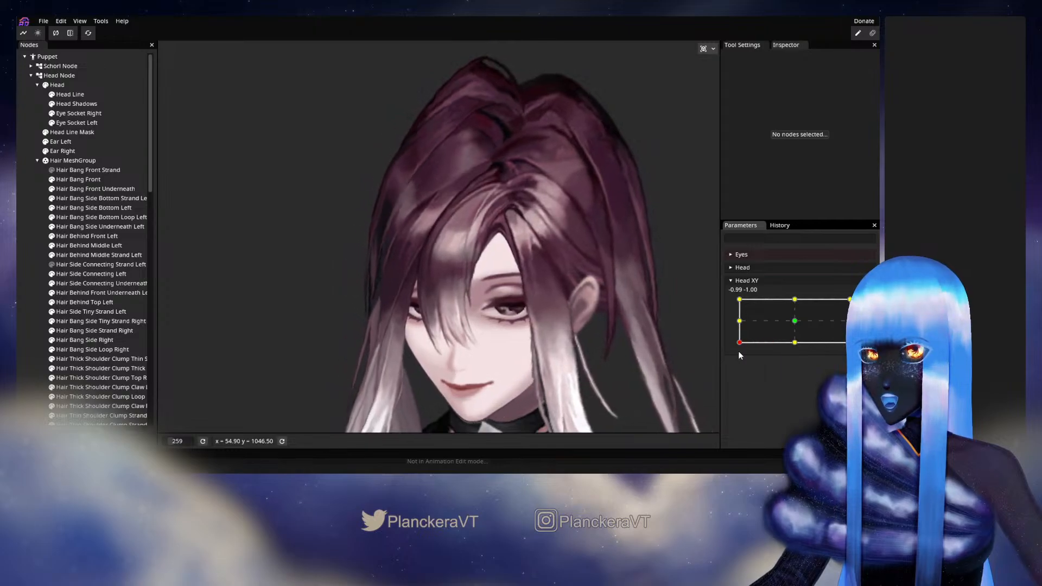
# Step: Rearm Head XY at -1.00, -1.00 and reshape Hair Bang Front's outer edge down from the parting with the size 14 Circle Brush
pyautogui.click(866, 304)
pyautogui.scroll(2, 491, 209)
pyautogui.moveTo(491, 209); pyautogui.dragTo(413, 299)
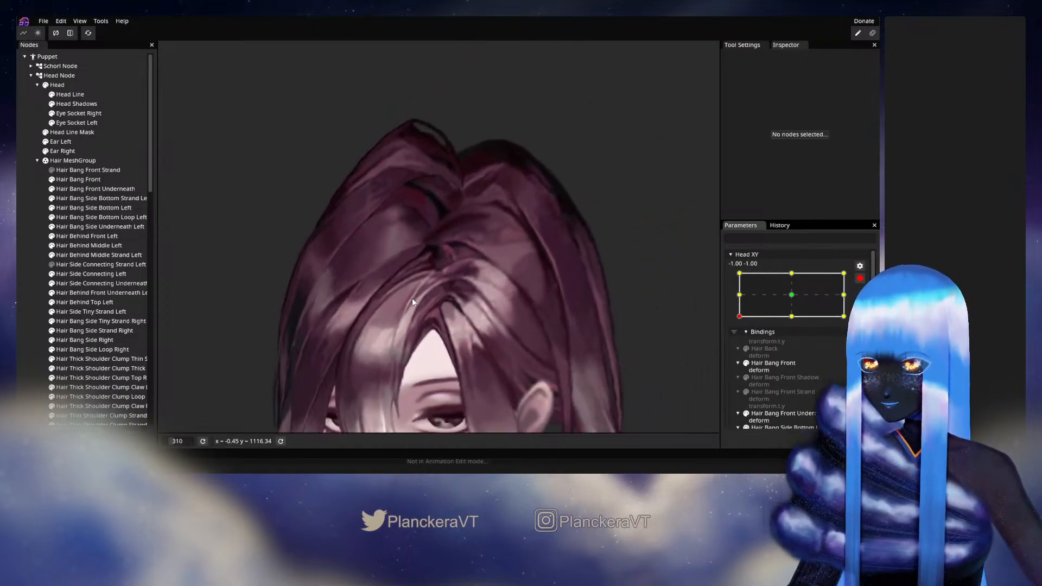
pyautogui.scroll(2, 413, 301)
pyautogui.scroll(6, 413, 300)
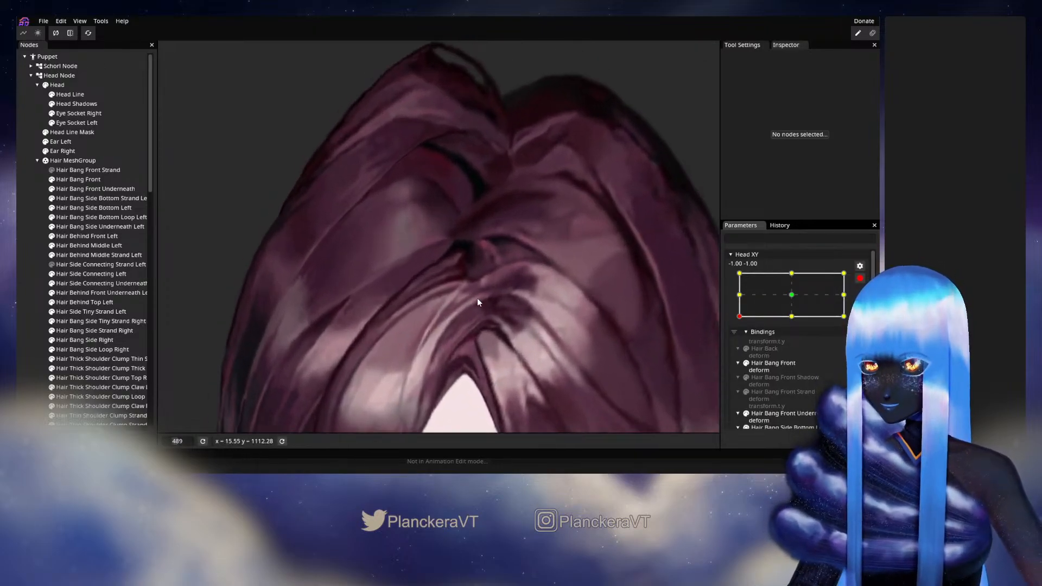
pyautogui.click(79, 179)
pyautogui.scroll(3, 295, 301)
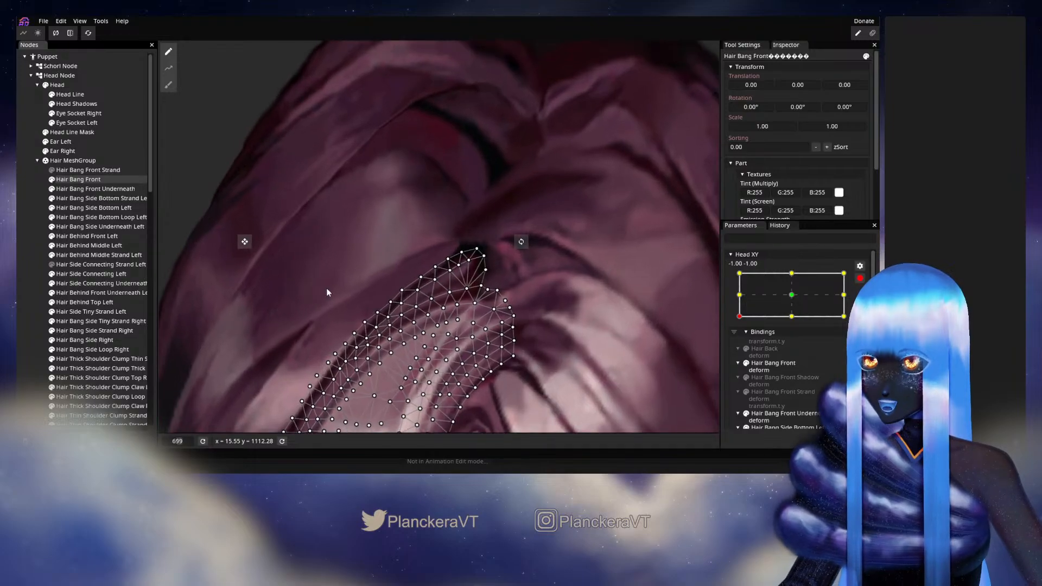
pyautogui.click(168, 85)
pyautogui.scroll(1, 437, 237)
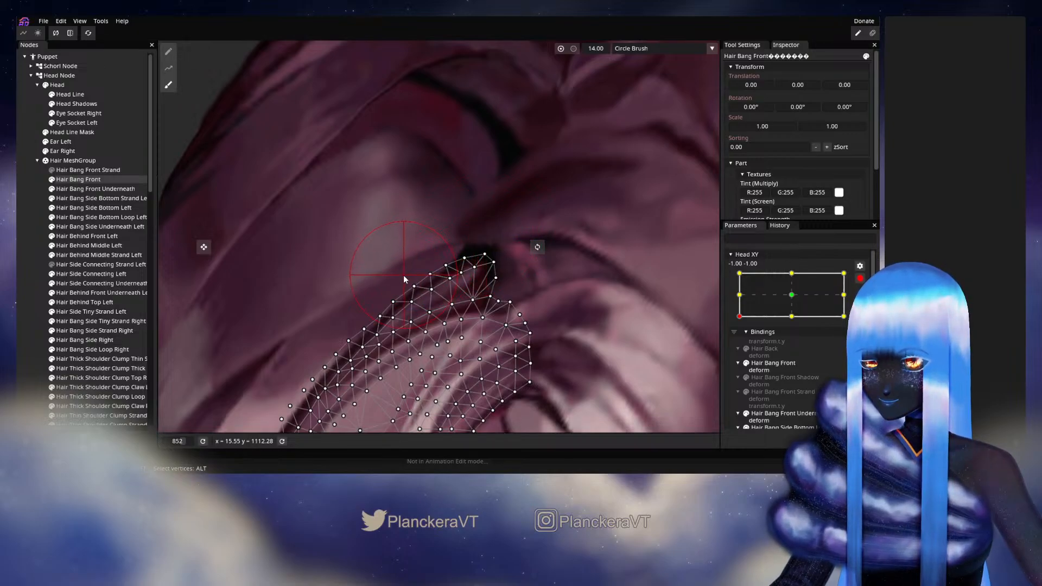
pyautogui.moveTo(359, 295); pyautogui.dragTo(400, 244)
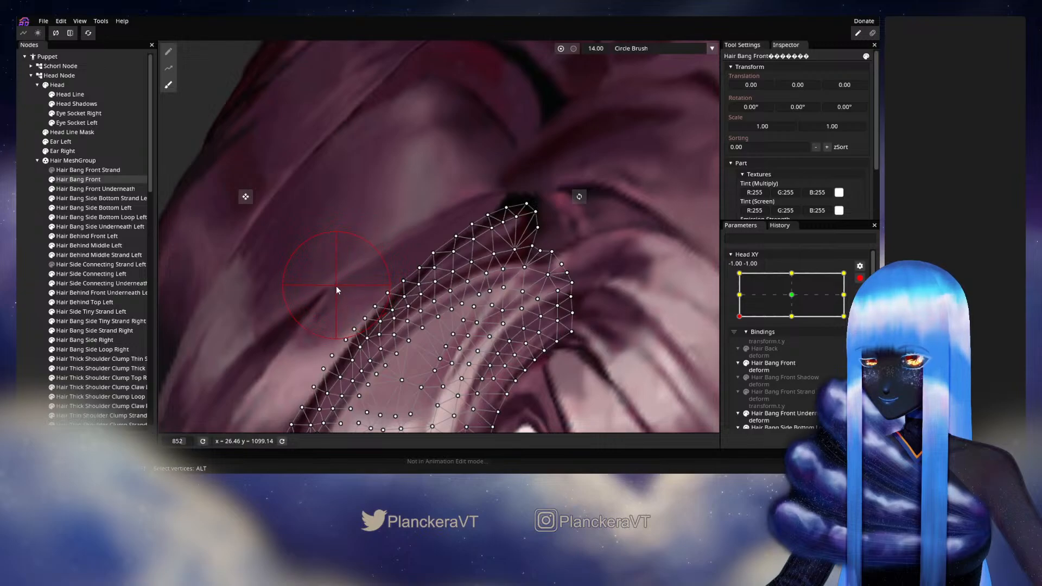
pyautogui.moveTo(320, 304); pyautogui.dragTo(363, 255)
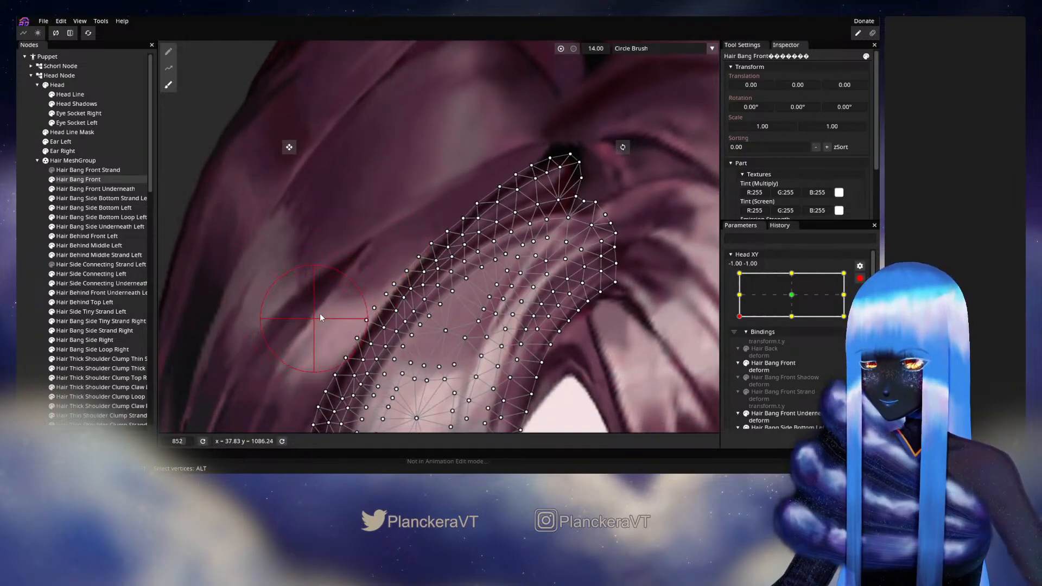
pyautogui.moveTo(316, 303); pyautogui.dragTo(364, 221)
pyautogui.click(27, 266)
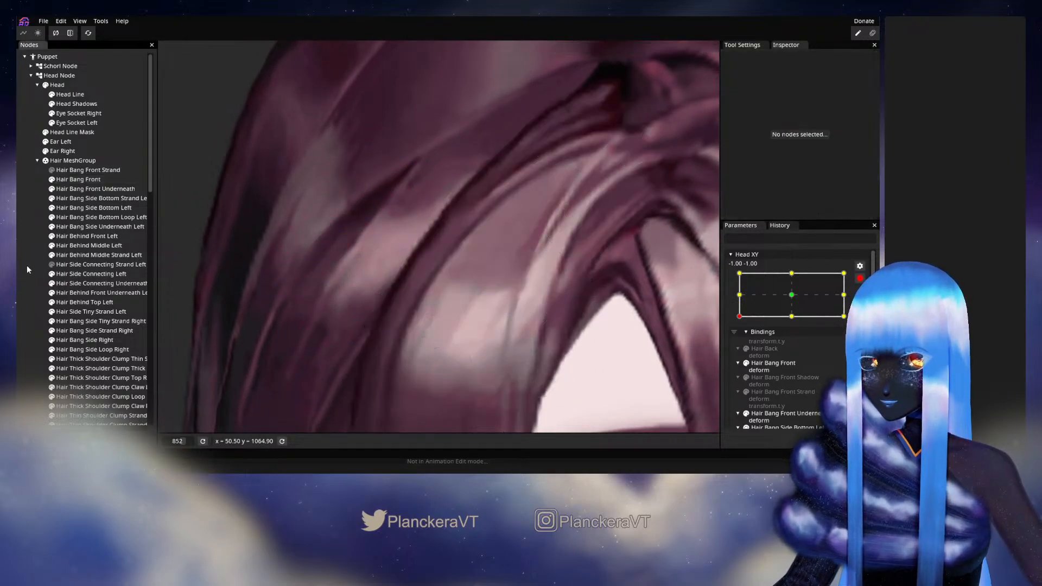
# Step: Disarm Head XY and check the reshaped bang edge by moving the parameter away from and back to -1.00, -1.00
pyautogui.scroll(-1, 567, 328)
pyautogui.scroll(-4, 571, 337)
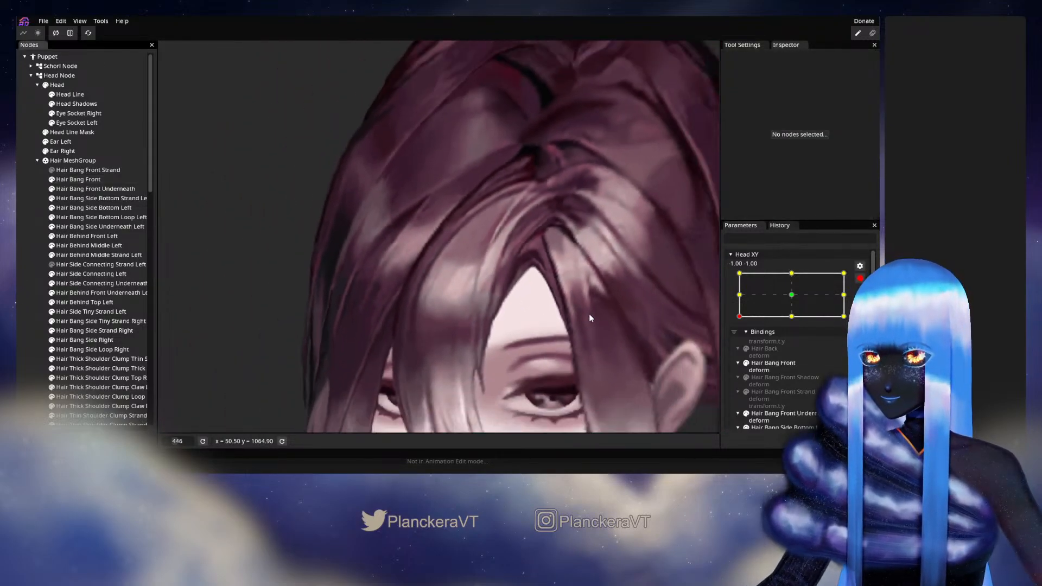
pyautogui.scroll(-2, 537, 286)
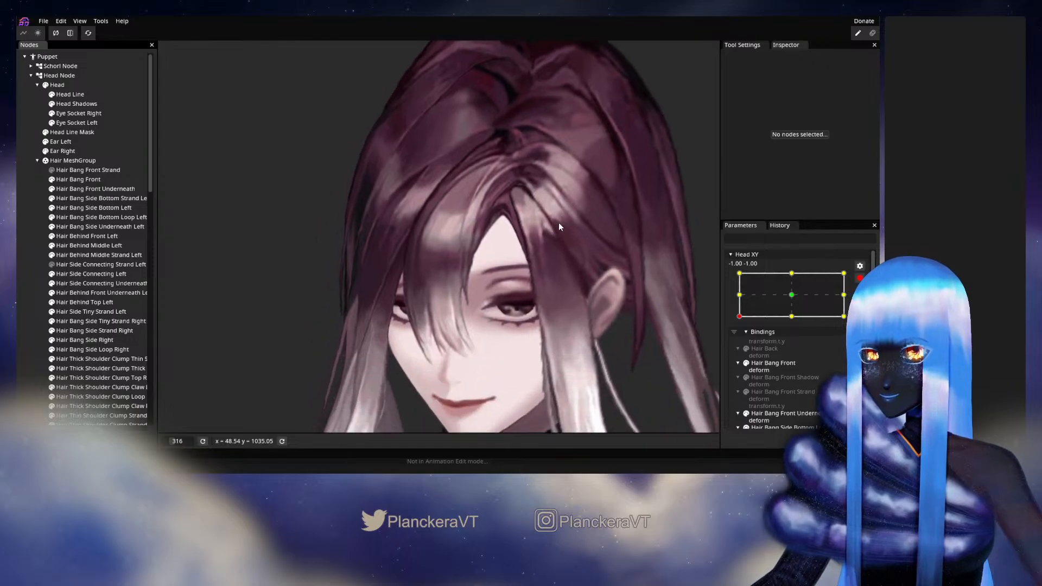
pyautogui.moveTo(487, 153); pyautogui.dragTo(502, 171)
pyautogui.click(859, 277)
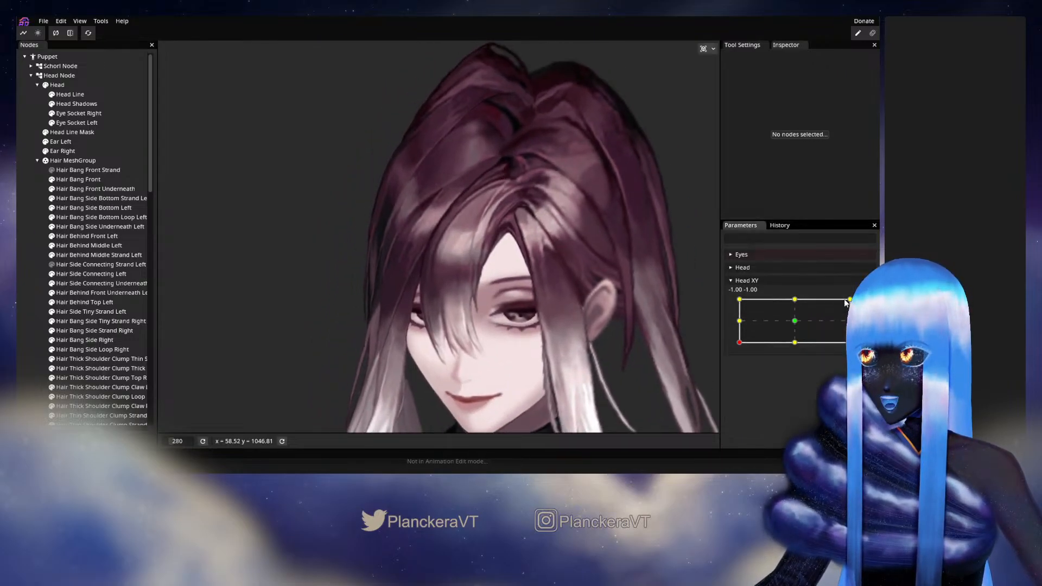
pyautogui.moveTo(739, 344)
pyautogui.mouseDown()
pyautogui.moveTo(796, 350)
pyautogui.moveTo(734, 346)
pyautogui.moveTo(734, 329)
pyautogui.moveTo(731, 346)
pyautogui.moveTo(801, 350)
pyautogui.moveTo(730, 348)
pyautogui.mouseUp()
# Step: Rearm Head XY at -1.00, -1.00 and nudge Hair Bang Front's upper edge beside the parting with the size 14 Circle Brush
pyautogui.scroll(5, 432, 311)
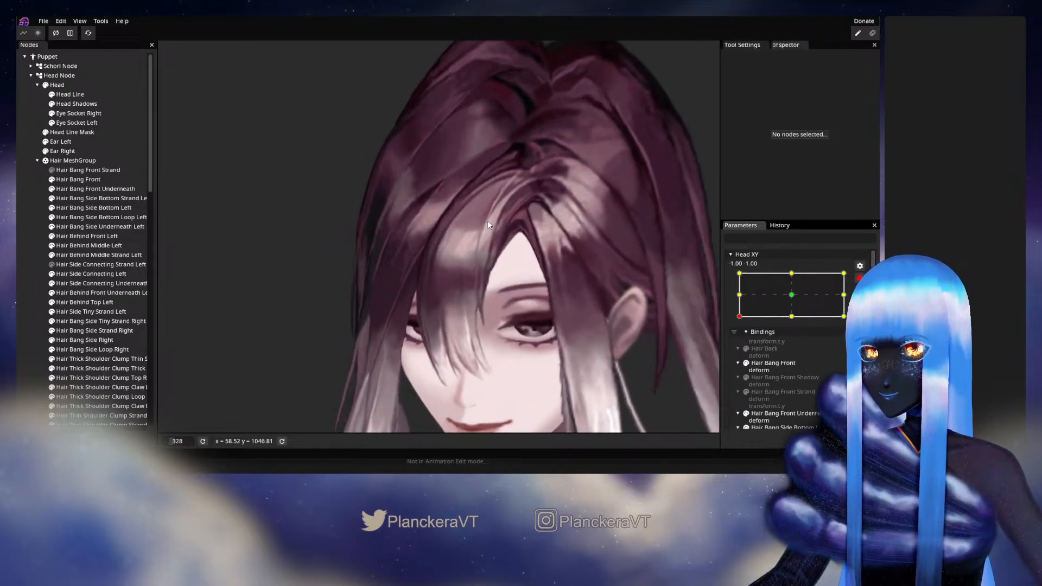
pyautogui.scroll(5, 432, 311)
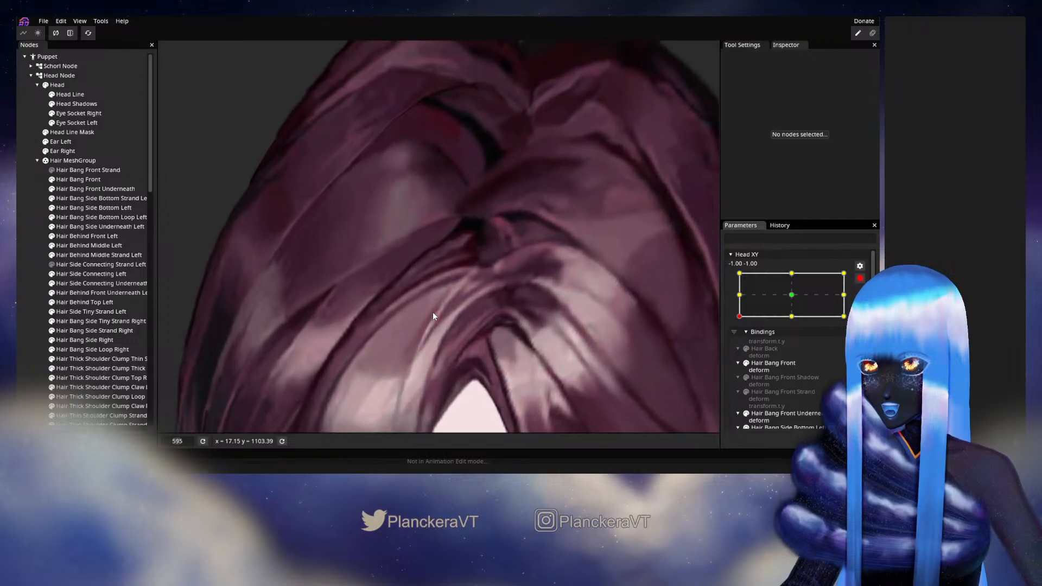
pyautogui.click(80, 182)
pyautogui.scroll(2, 324, 259)
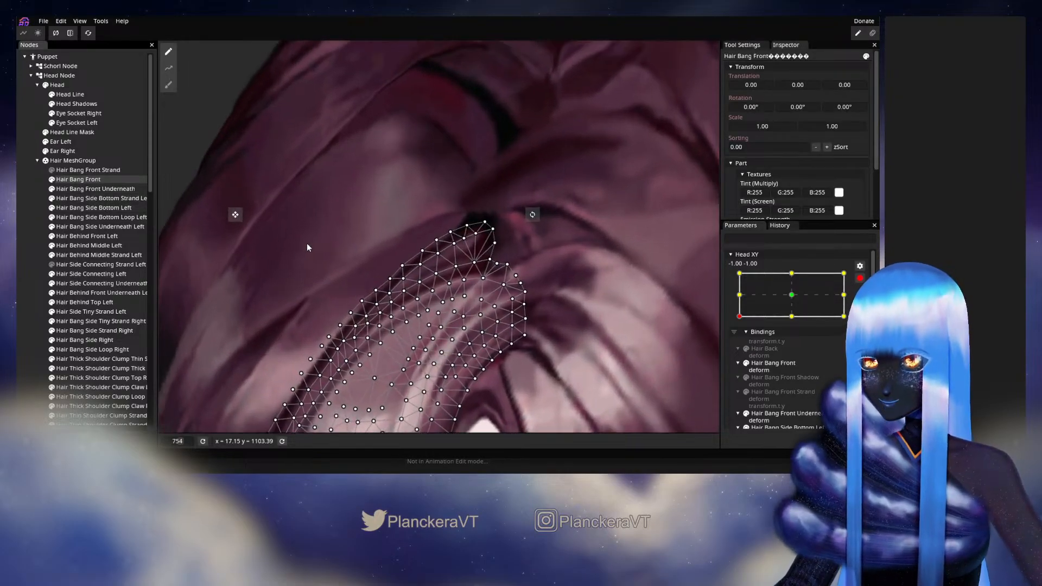
pyautogui.scroll(1, 417, 227)
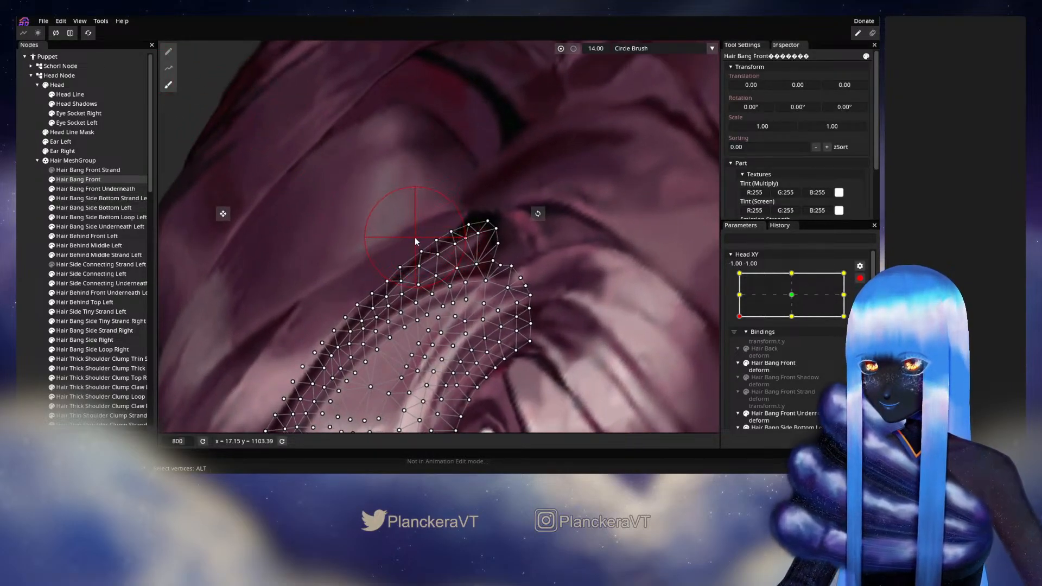
pyautogui.moveTo(405, 253); pyautogui.dragTo(402, 255)
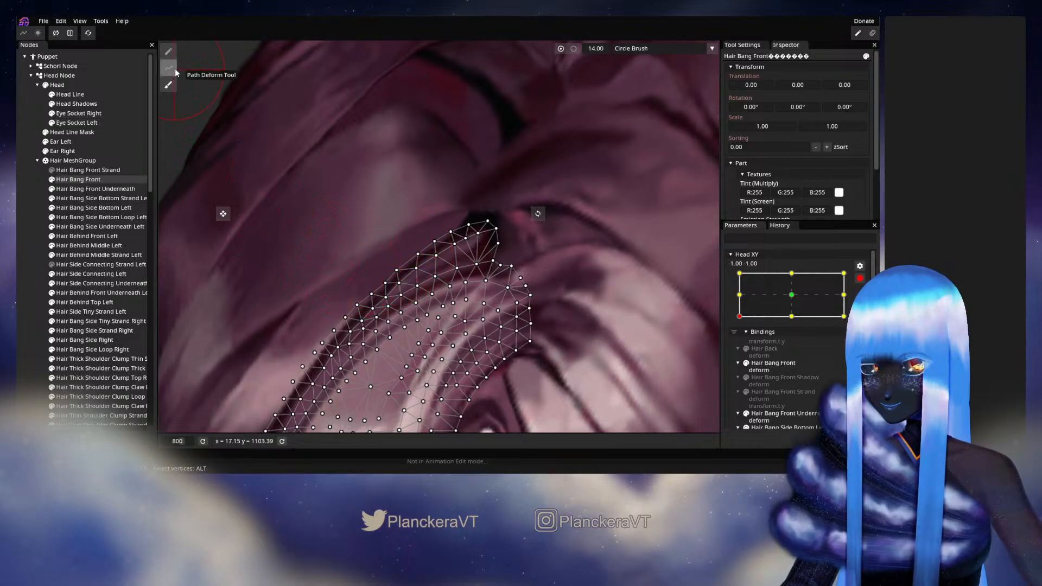
# Step: Adjust single Hair Bang Front vertices near the dark root tip and deselect the node
pyautogui.click(168, 51)
pyautogui.moveTo(370, 221); pyautogui.dragTo(490, 229)
pyautogui.scroll(-1, 490, 229)
pyautogui.scroll(3, 490, 233)
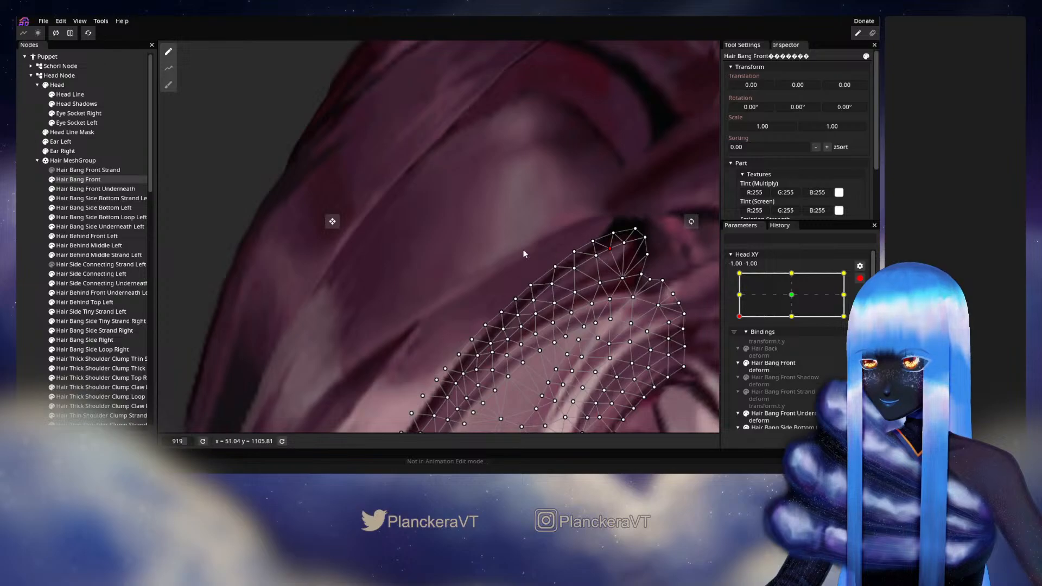
pyautogui.click(25, 275)
# Step: Disarm Head XY and test the whole head's hair by repeatedly moving the parameter around -1.00, -1.00
pyautogui.scroll(-3, 606, 320)
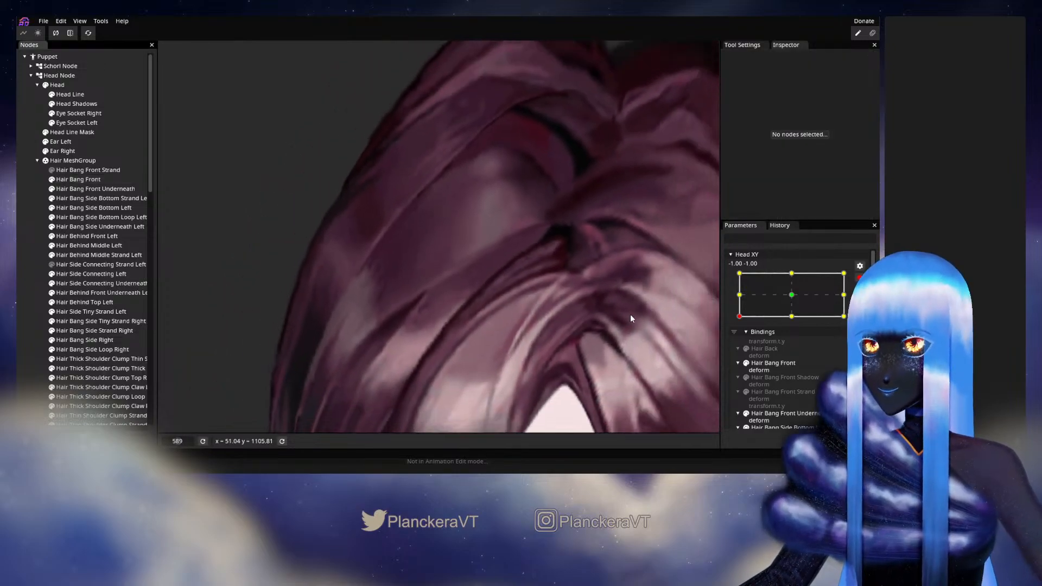
pyautogui.scroll(-5, 628, 319)
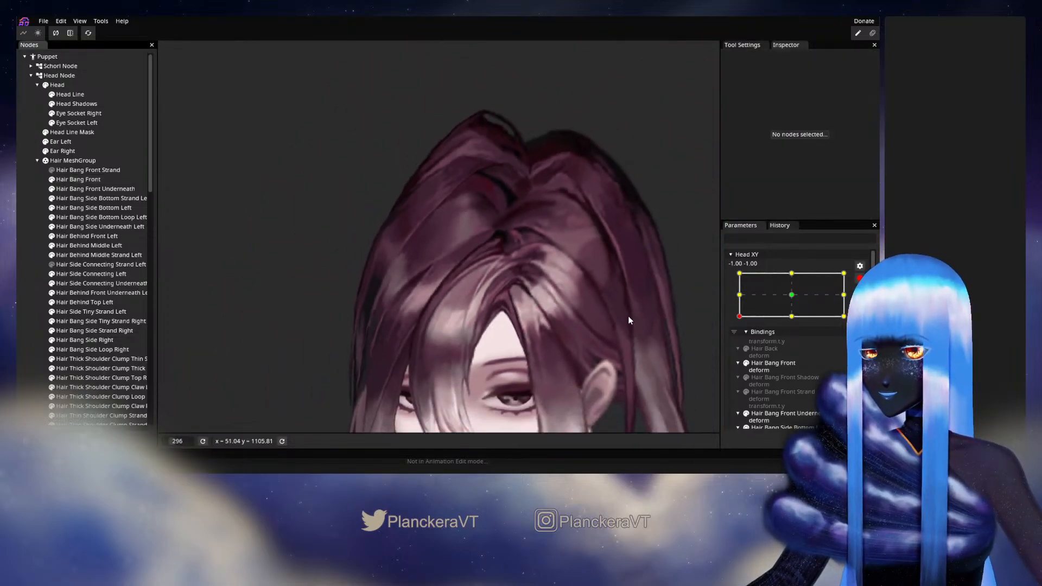
pyautogui.scroll(-2, 629, 321)
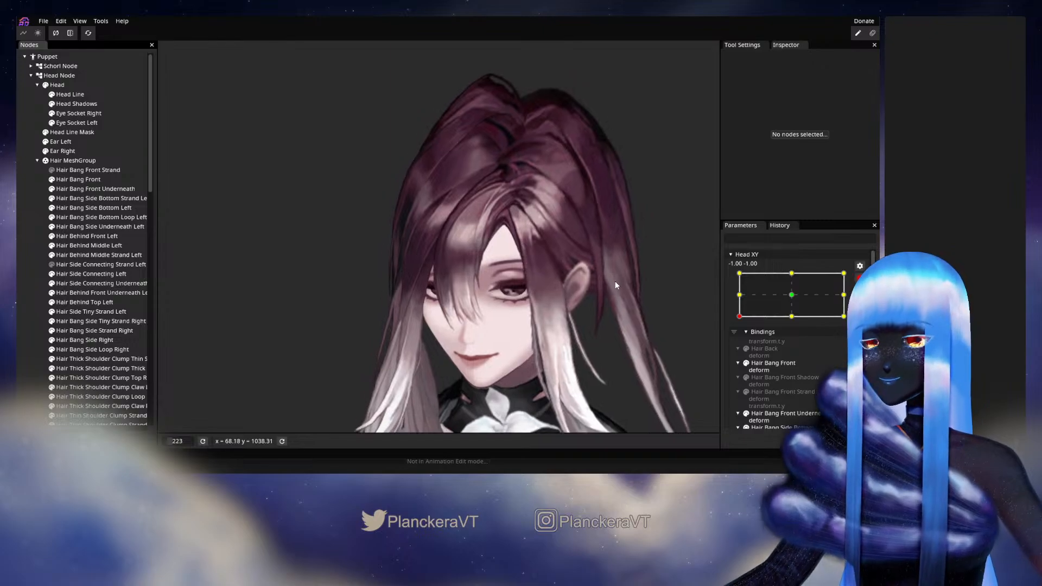
pyautogui.click(763, 331)
pyautogui.moveTo(739, 346)
pyautogui.mouseDown()
pyautogui.moveTo(788, 347)
pyautogui.moveTo(734, 352)
pyautogui.moveTo(724, 318)
pyautogui.moveTo(728, 343)
pyautogui.moveTo(795, 348)
pyautogui.moveTo(739, 350)
pyautogui.mouseUp()
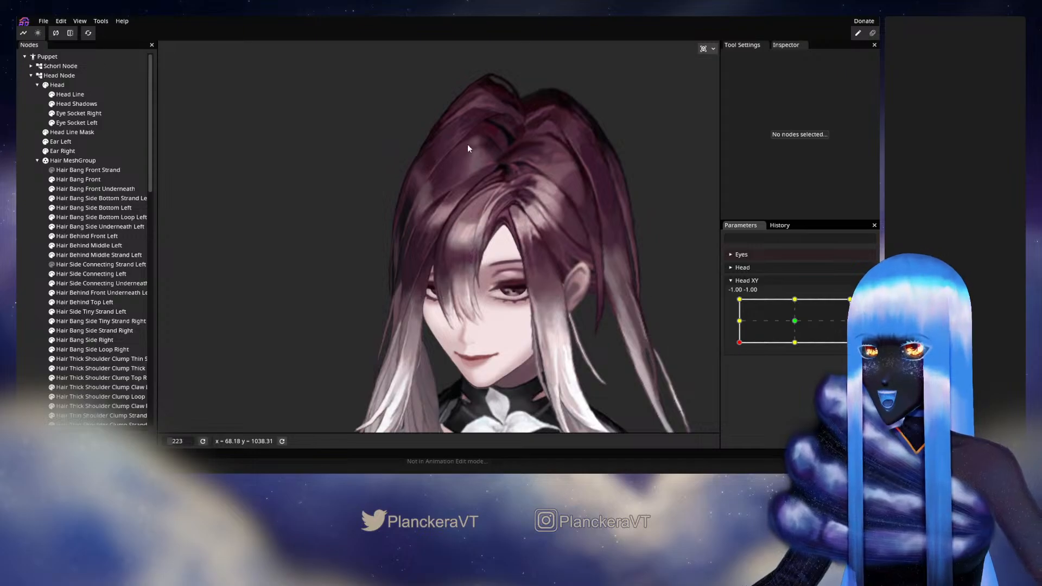
pyautogui.moveTo(743, 347)
pyautogui.mouseDown()
pyautogui.moveTo(738, 320)
pyautogui.moveTo(739, 346)
pyautogui.mouseUp()
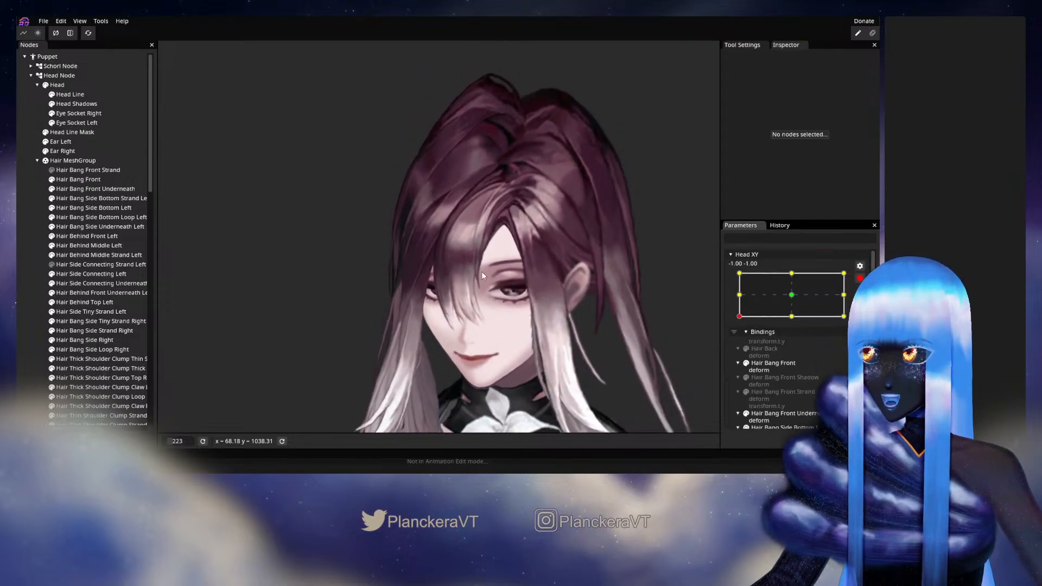
# Step: Rearm Head XY at -1.00, -1.00, adjust the Hair Bang Front vertices at the notch below the root tip, and deselect the node
pyautogui.scroll(5, 481, 271)
pyautogui.scroll(5, 440, 336)
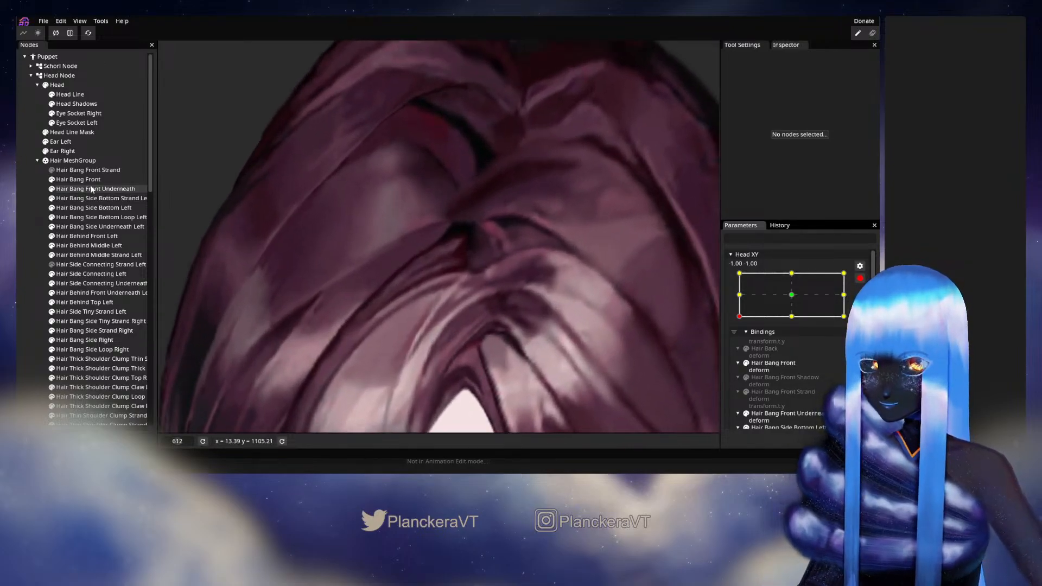
pyautogui.click(457, 320)
pyautogui.scroll(3, 484, 298)
pyautogui.scroll(1, 483, 298)
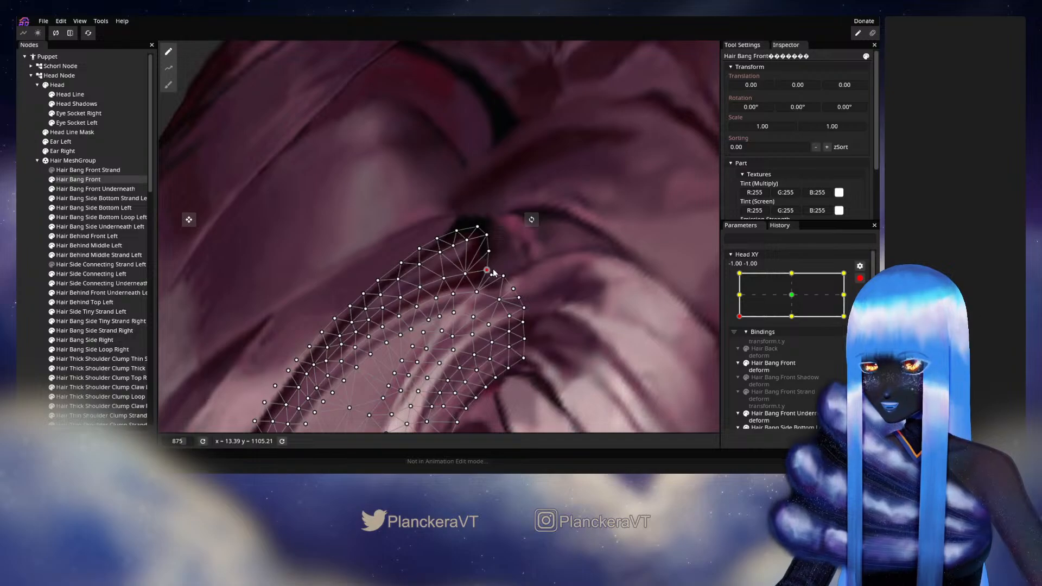
pyautogui.moveTo(498, 276); pyautogui.dragTo(477, 291)
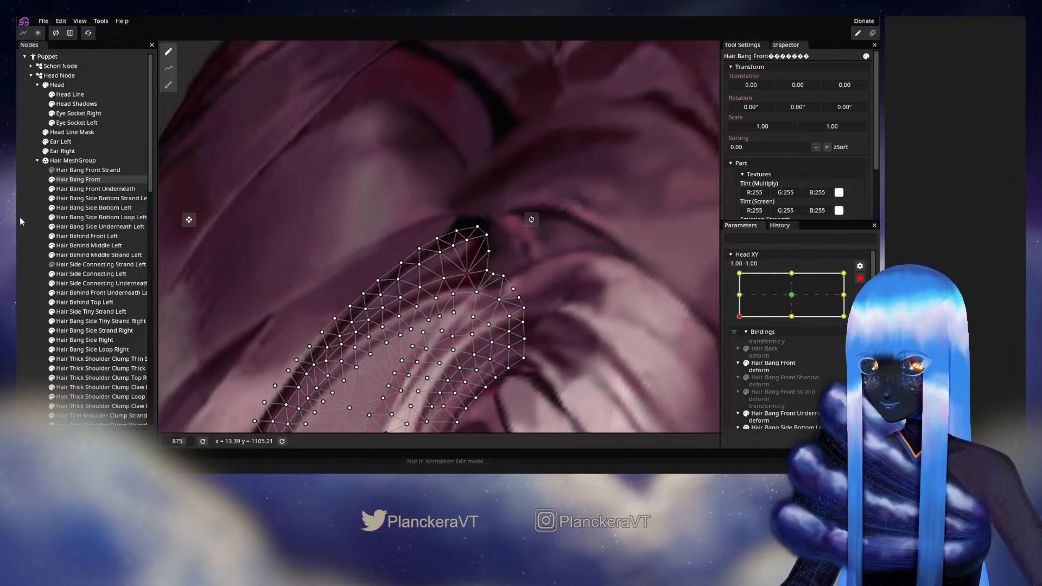
pyautogui.click(21, 221)
# Step: Disarm Head XY and review the bang and parting while moving the parameter around the lower-left keypoint
pyautogui.scroll(-8, 568, 311)
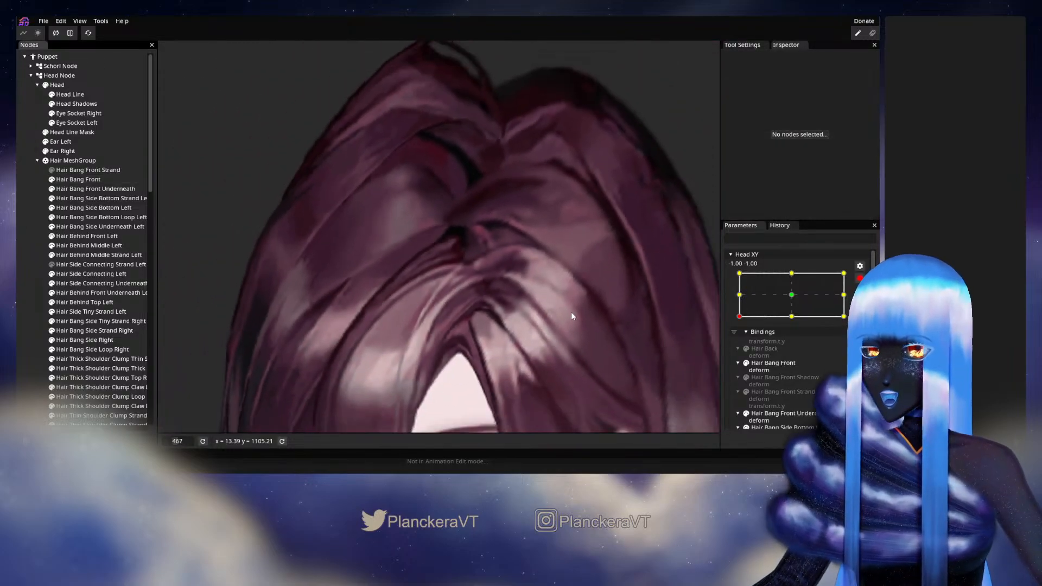
pyautogui.scroll(-5, 571, 315)
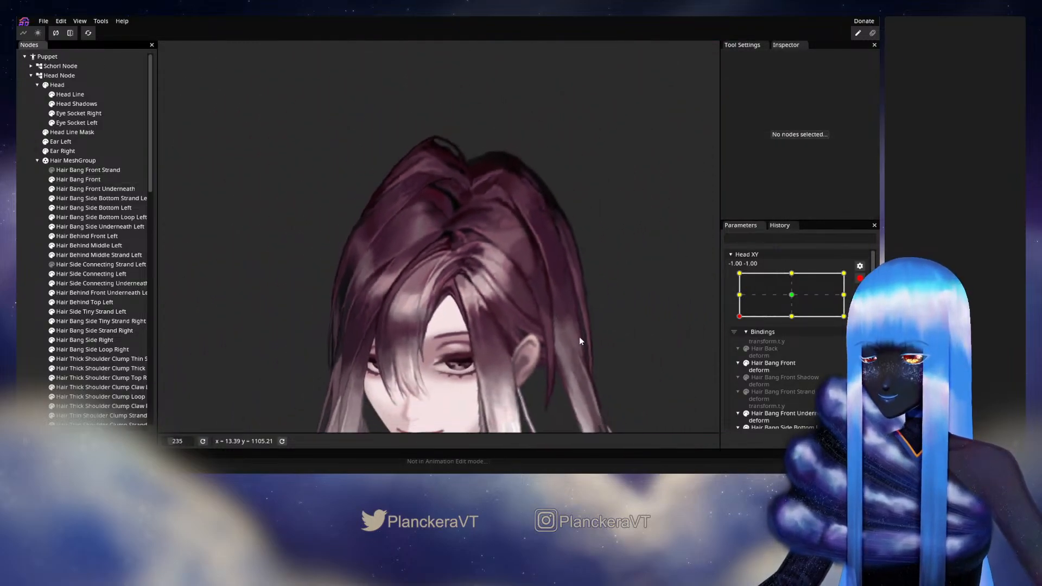
pyautogui.scroll(-3, 578, 331)
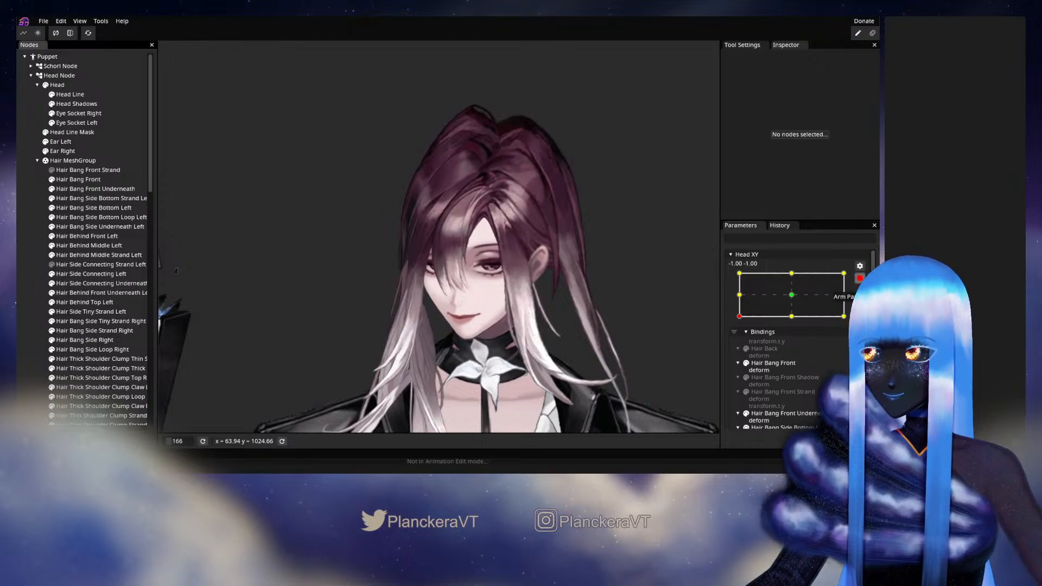
pyautogui.moveTo(739, 343)
pyautogui.mouseDown()
pyautogui.moveTo(795, 343)
pyautogui.moveTo(742, 349)
pyautogui.moveTo(735, 324)
pyautogui.moveTo(739, 345)
pyautogui.moveTo(788, 350)
pyautogui.moveTo(740, 349)
pyautogui.moveTo(733, 320)
pyautogui.moveTo(738, 351)
pyautogui.moveTo(792, 351)
pyautogui.moveTo(737, 346)
pyautogui.moveTo(737, 329)
pyautogui.moveTo(741, 353)
pyautogui.mouseUp()
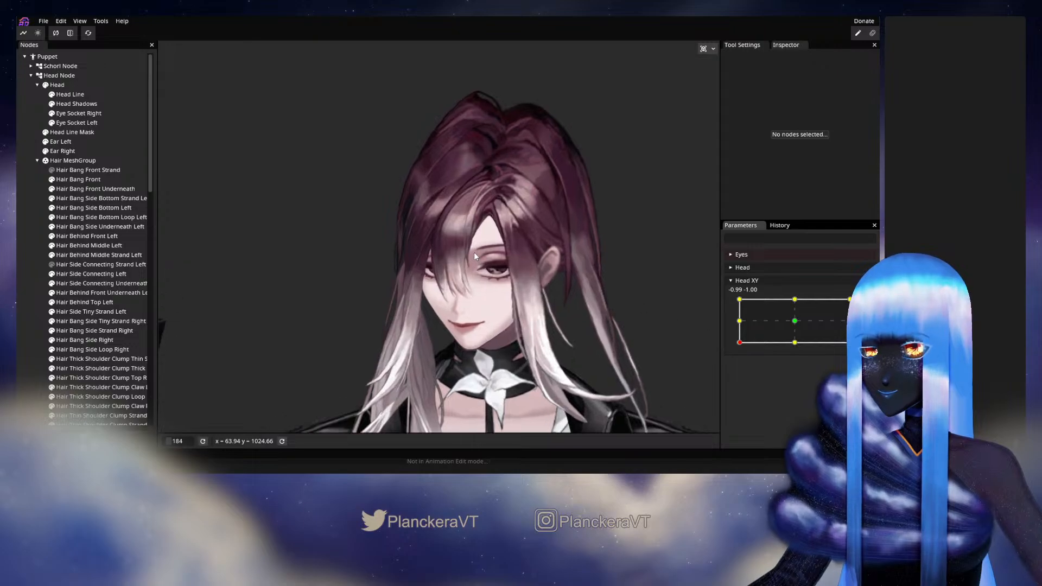
pyautogui.scroll(5, 471, 252)
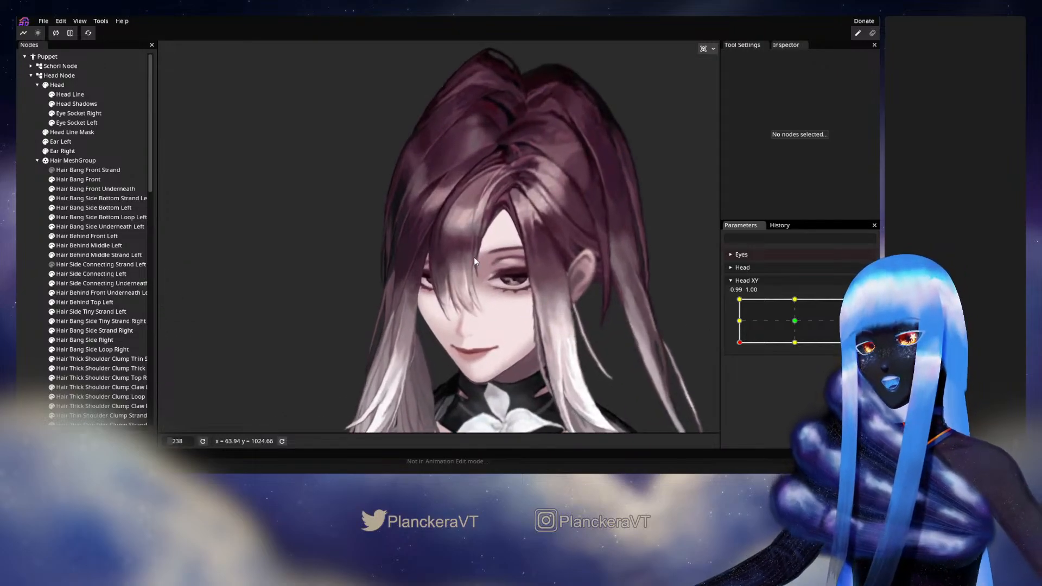
pyautogui.scroll(-1, 475, 256)
pyautogui.moveTo(478, 256)
pyautogui.mouseDown()
pyautogui.moveTo(522, 297)
pyautogui.moveTo(480, 276)
pyautogui.moveTo(493, 262)
pyautogui.mouseUp()
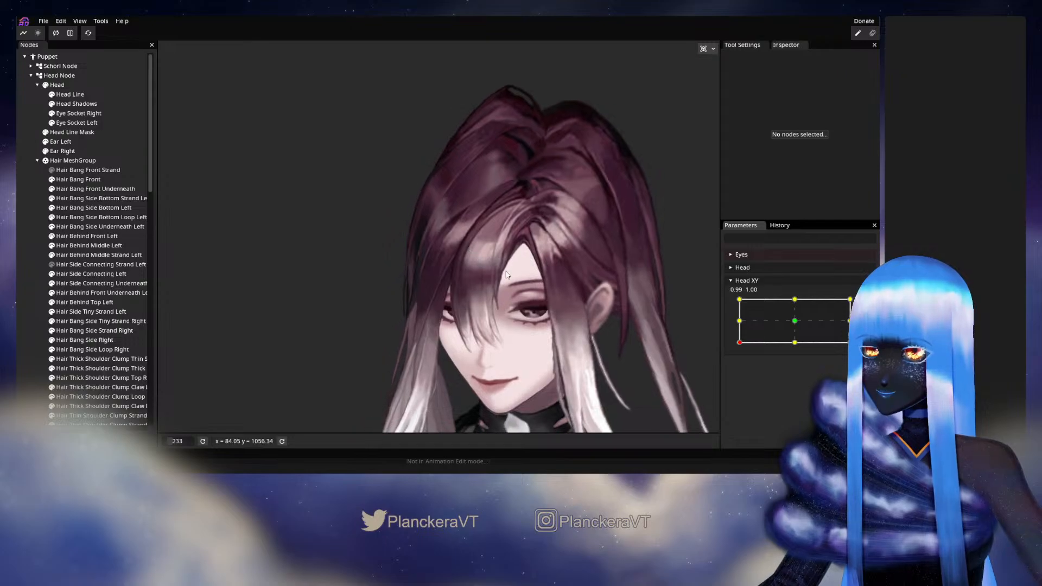
# Step: Move Head XY to about -1.00, -0.06 and hide the right-side Hair Behind and Hair Side Main nodes, keeping Hair Behind Lower Underneath Right
pyautogui.moveTo(740, 343); pyautogui.dragTo(735, 325)
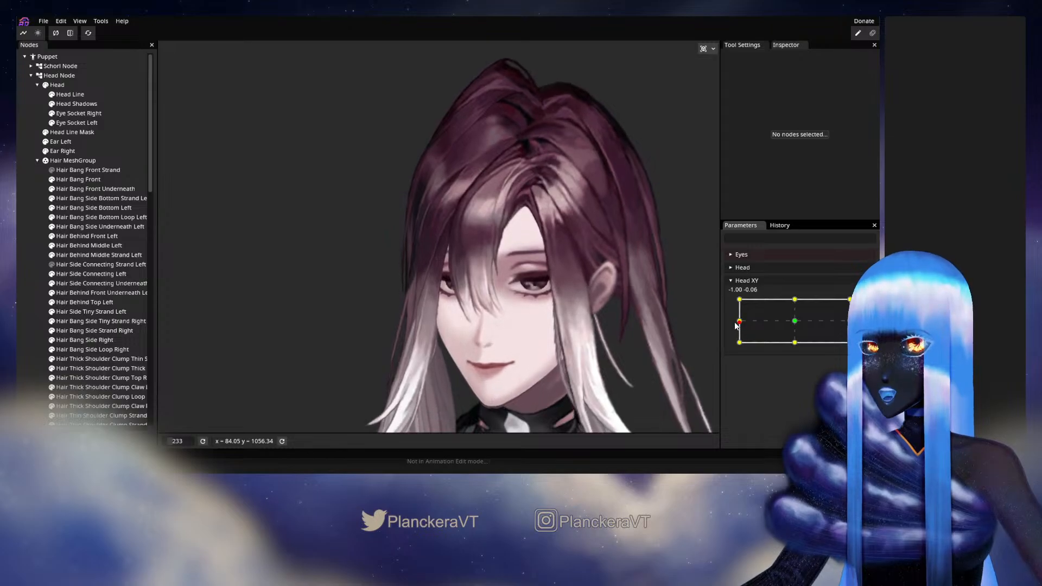
pyautogui.scroll(-10, 117, 343)
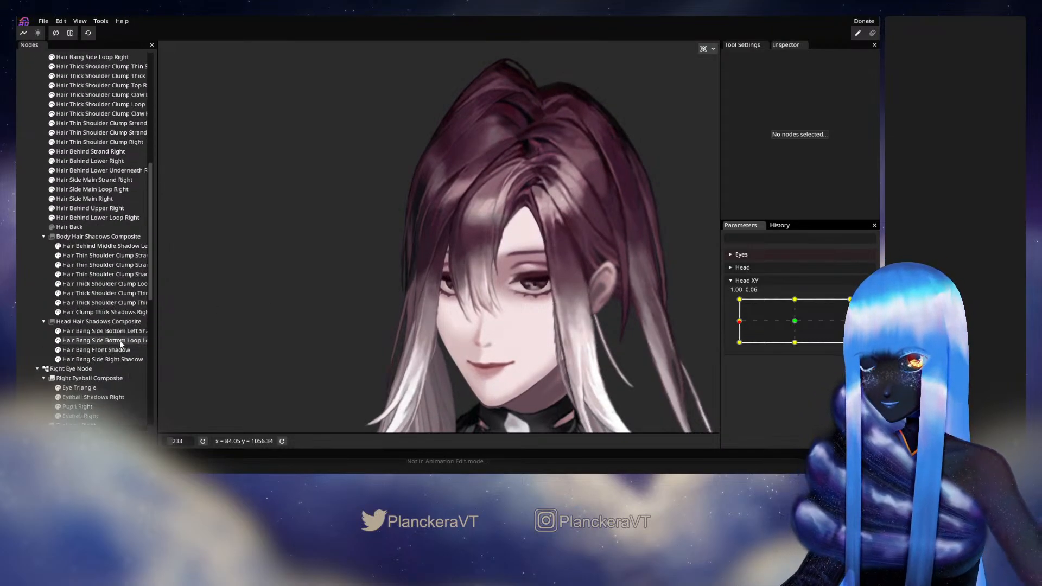
pyautogui.scroll(3, 111, 327)
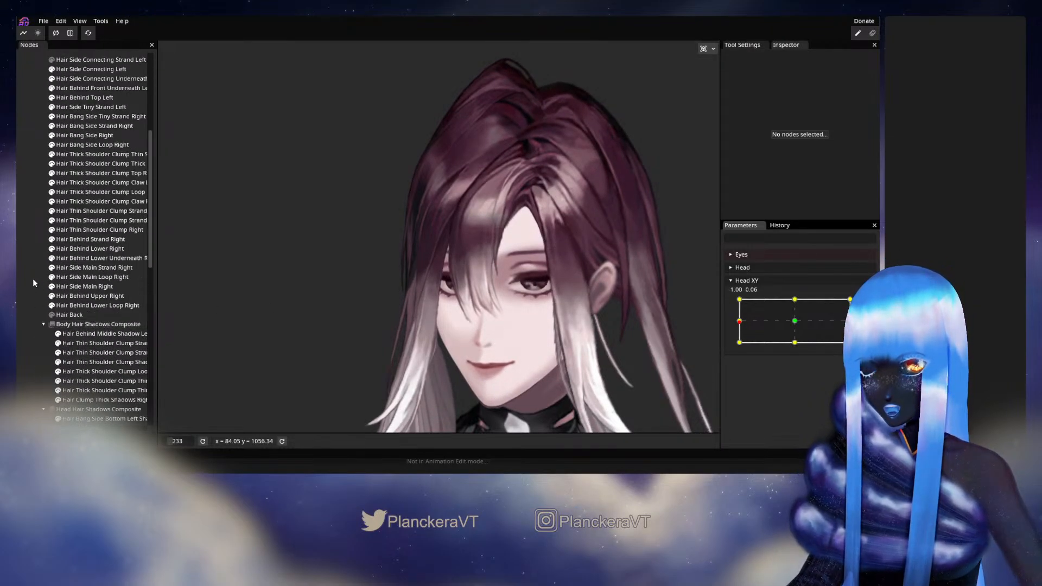
pyautogui.click(52, 249)
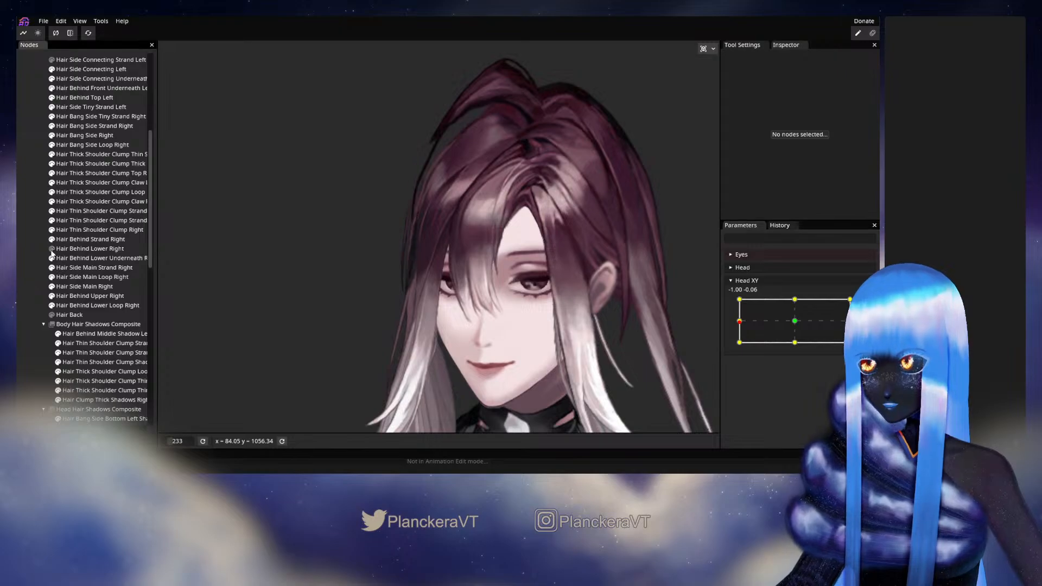
pyautogui.click(52, 289)
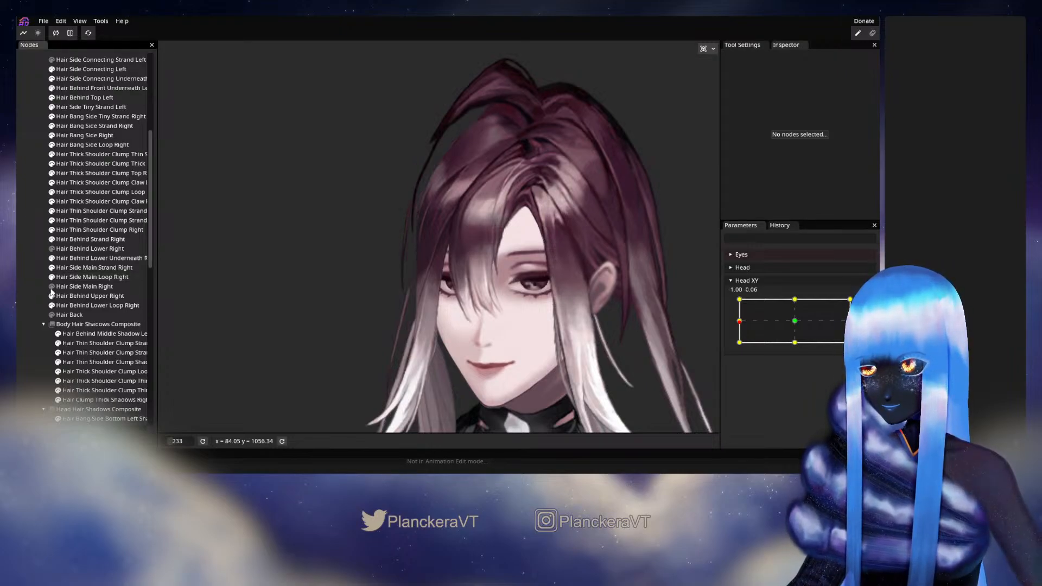
pyautogui.click(52, 296)
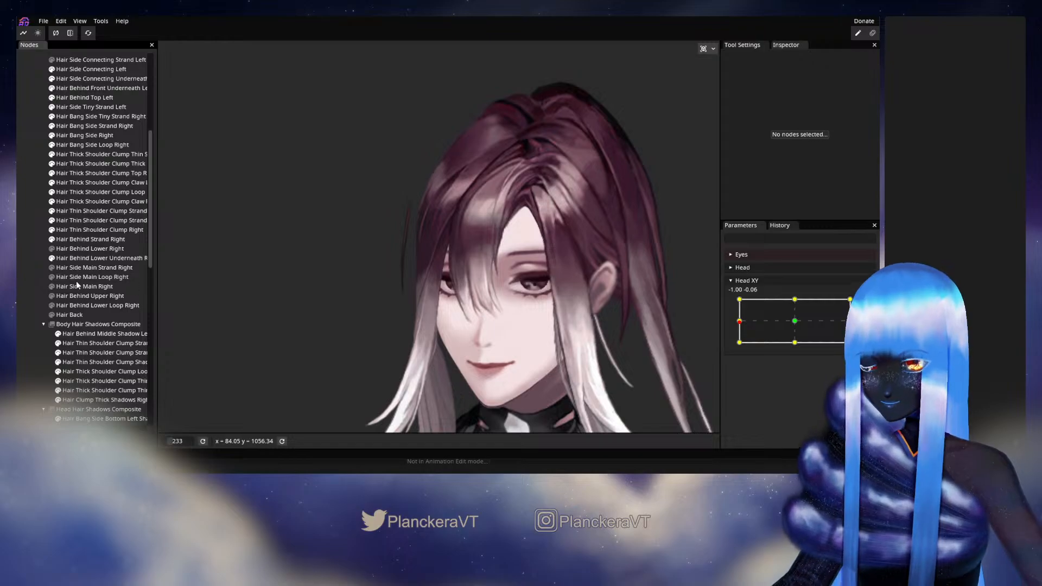
pyautogui.click(51, 259)
pyautogui.click(50, 259)
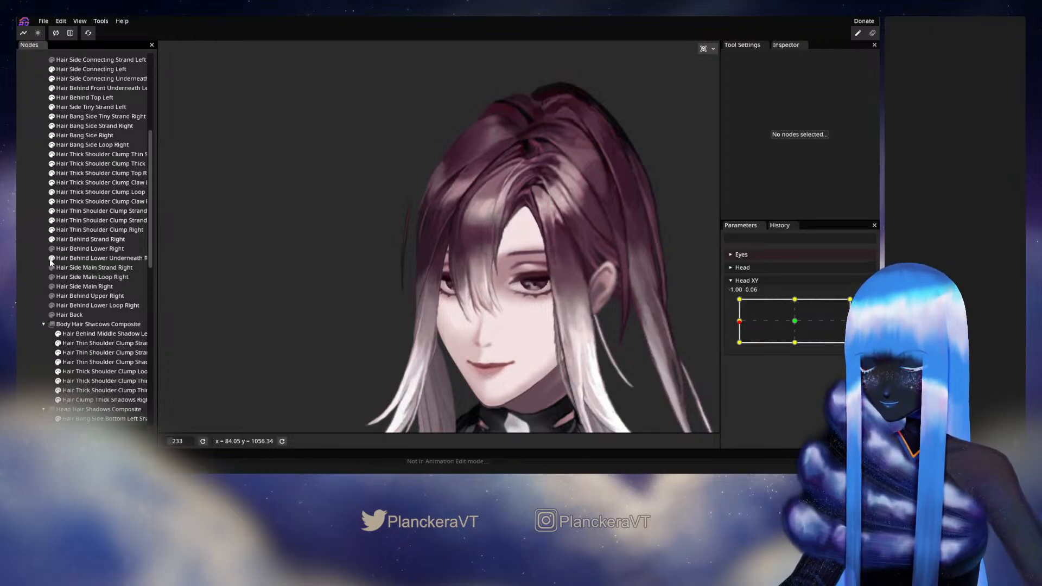
pyautogui.click(51, 240)
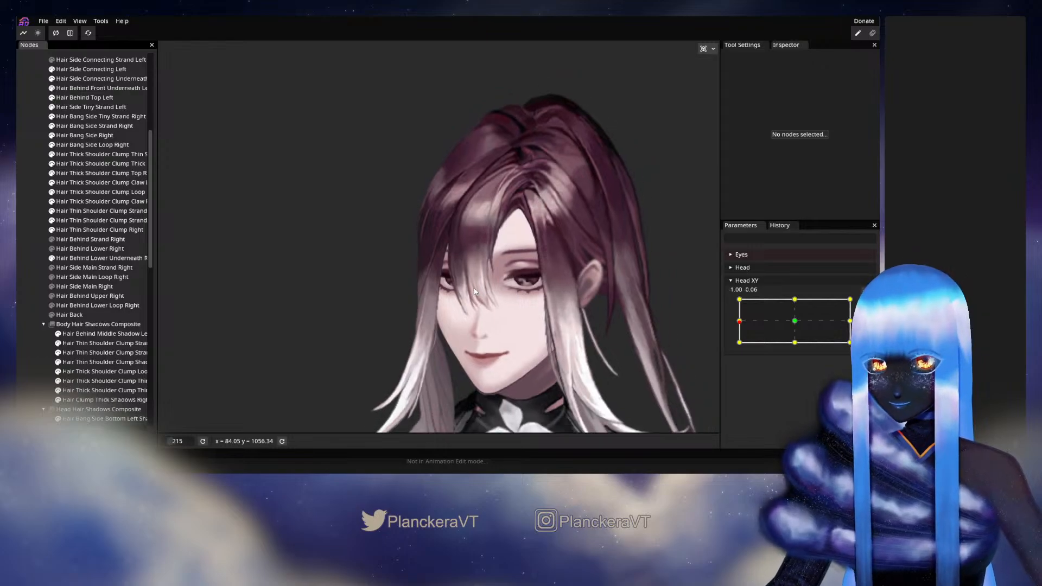
# Step: Review the remaining hair while moving Head XY between the centre, -1.00, 0.00 and -1.00, -1.00
pyautogui.scroll(-4, 532, 293)
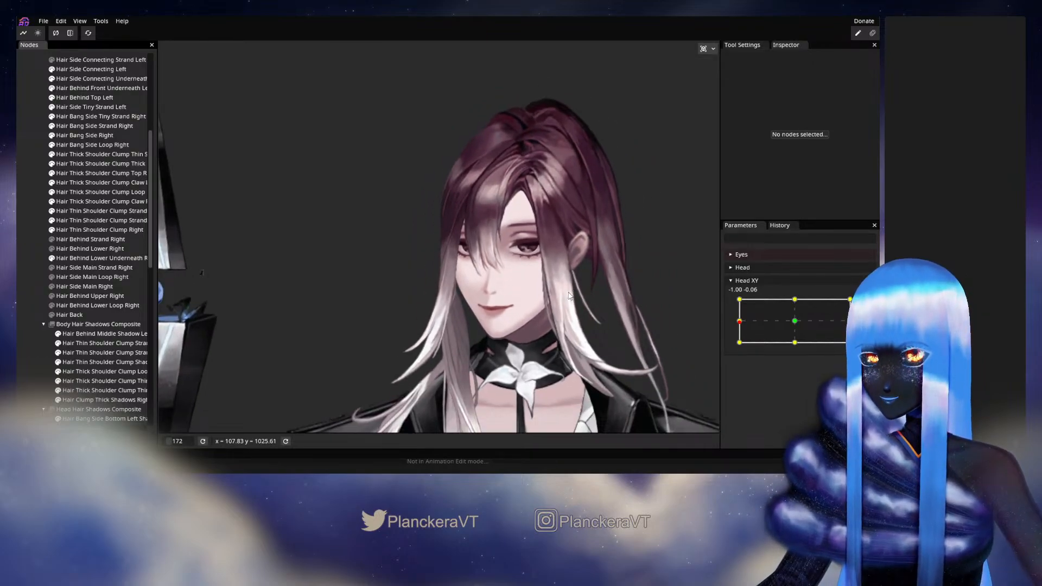
pyautogui.moveTo(531, 293); pyautogui.dragTo(531, 309)
pyautogui.moveTo(767, 345); pyautogui.dragTo(795, 323)
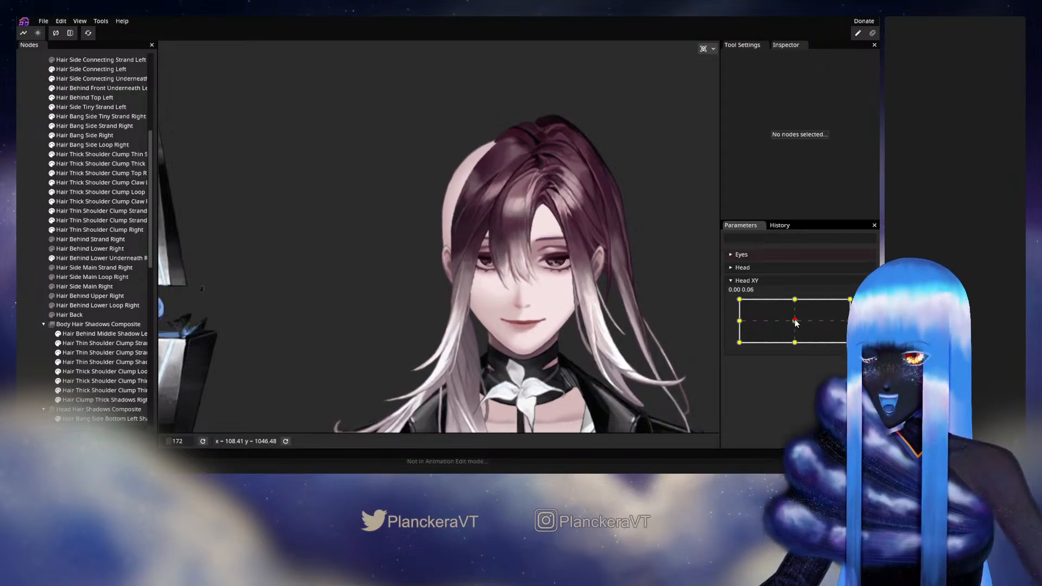
pyautogui.moveTo(796, 323); pyautogui.dragTo(735, 321)
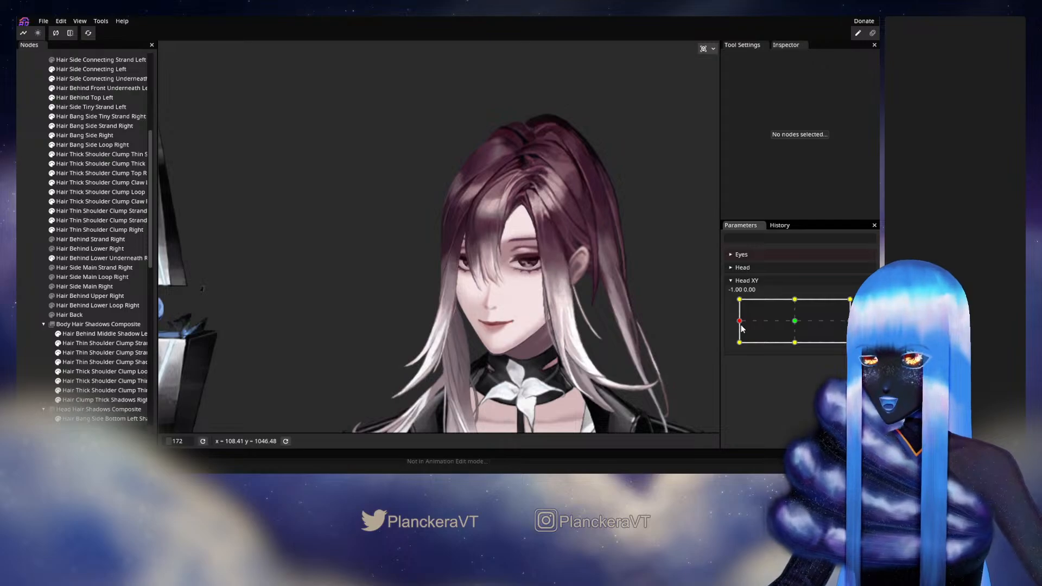
pyautogui.moveTo(570, 305); pyautogui.dragTo(574, 317)
pyautogui.moveTo(738, 324); pyautogui.dragTo(734, 347)
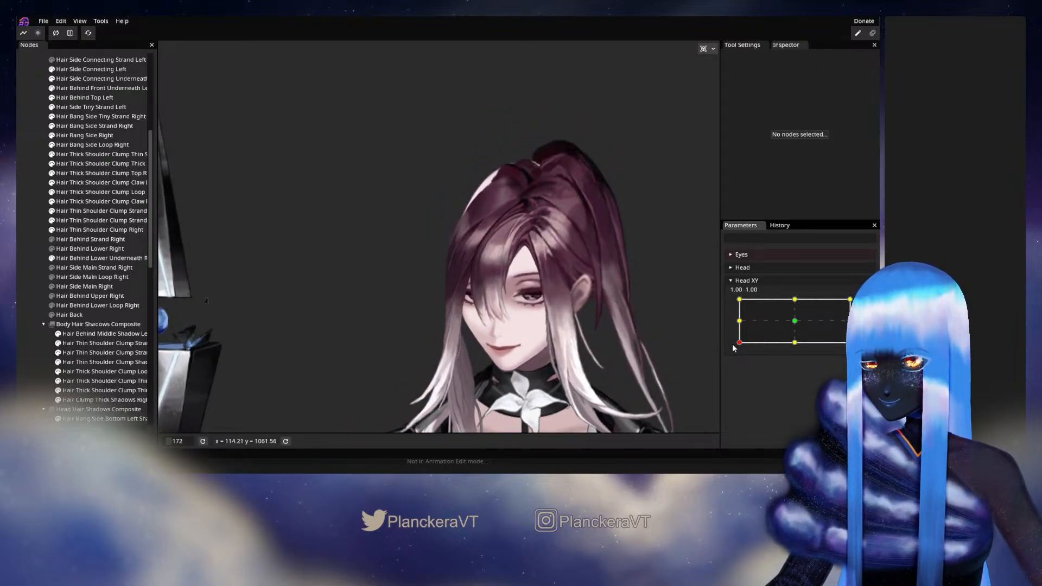
pyautogui.moveTo(601, 319); pyautogui.dragTo(617, 301)
pyautogui.scroll(2, 616, 276)
pyautogui.scroll(1, 623, 279)
pyautogui.scroll(2, 617, 302)
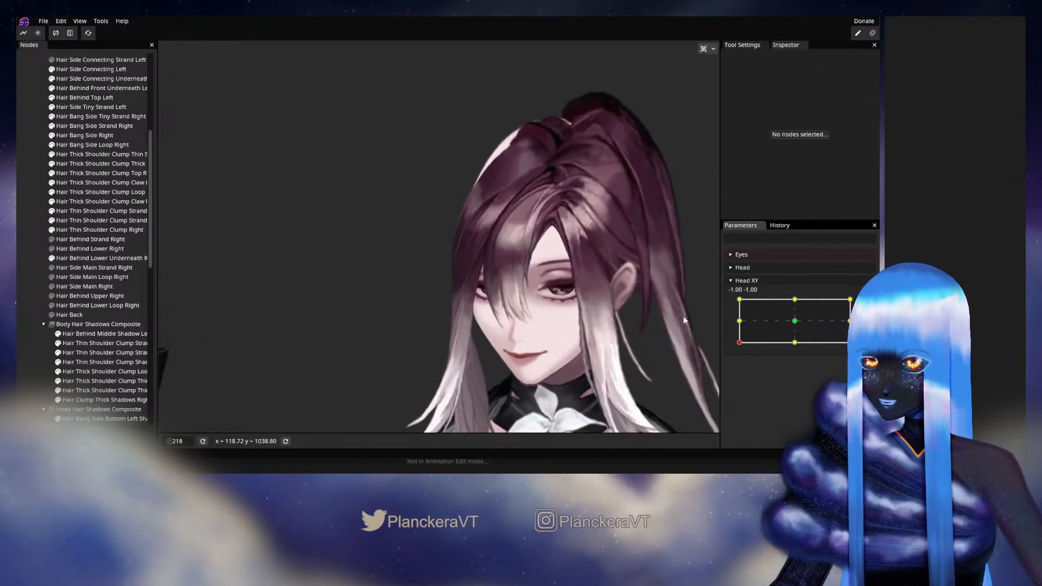
pyautogui.click(740, 342)
pyautogui.moveTo(739, 342)
pyautogui.mouseDown()
pyautogui.moveTo(739, 320)
pyautogui.moveTo(738, 344)
pyautogui.moveTo(801, 349)
pyautogui.moveTo(734, 350)
pyautogui.moveTo(733, 326)
pyautogui.moveTo(730, 351)
pyautogui.moveTo(799, 347)
pyautogui.moveTo(732, 351)
pyautogui.mouseUp()
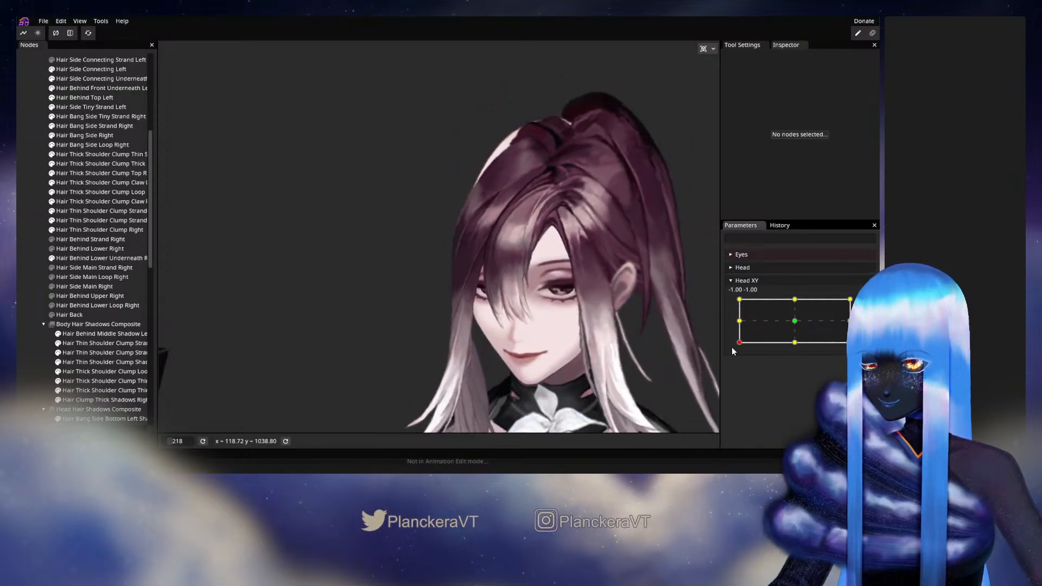
# Step: Arm Head XY at -1.00, -1.00, reshape the Hair Bang Side Right mesh with the size 11 Circle Brush, and deselect the node
pyautogui.click(865, 304)
pyautogui.scroll(3, 515, 352)
pyautogui.scroll(5, 515, 352)
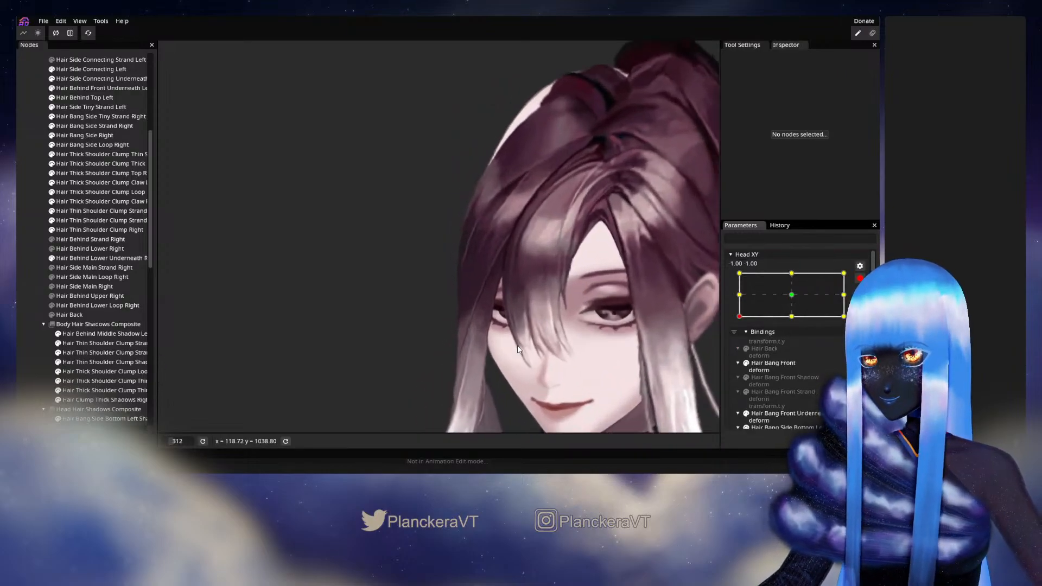
pyautogui.scroll(4, 131, 259)
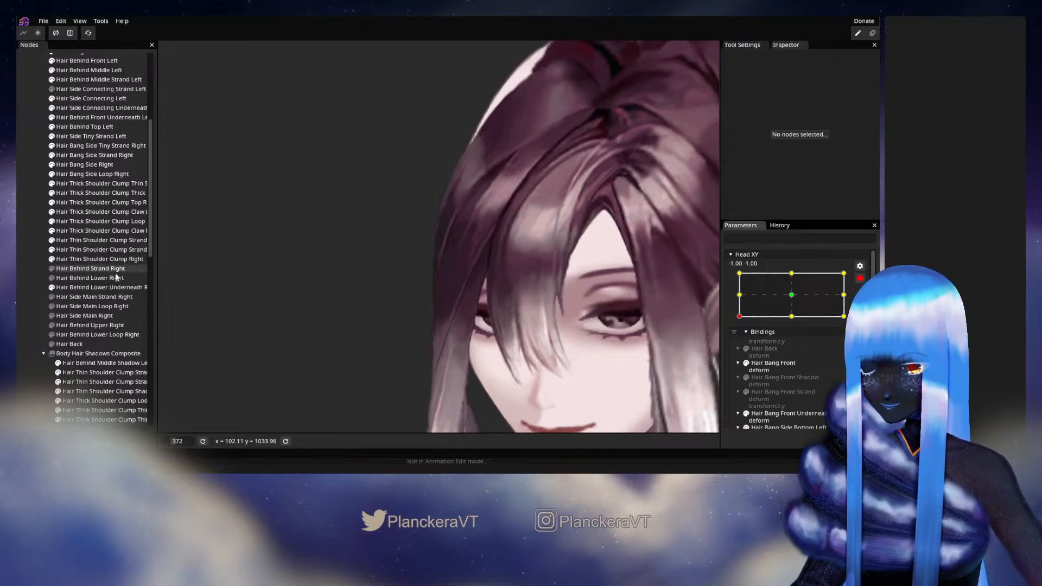
pyautogui.click(89, 253)
pyautogui.scroll(3, 326, 304)
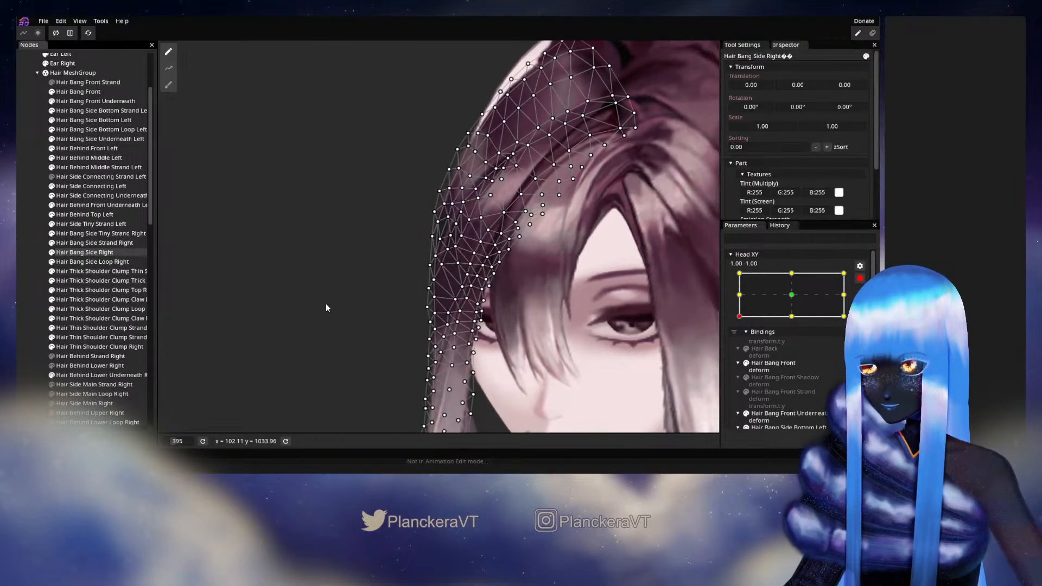
pyautogui.click(169, 84)
pyautogui.moveTo(278, 236); pyautogui.dragTo(225, 252)
pyautogui.moveTo(600, 176); pyautogui.dragTo(484, 172)
pyautogui.moveTo(605, 50); pyautogui.dragTo(598, 50)
pyautogui.scroll(1, 460, 290)
pyautogui.moveTo(421, 311); pyautogui.dragTo(513, 247)
pyautogui.scroll(3, 400, 279)
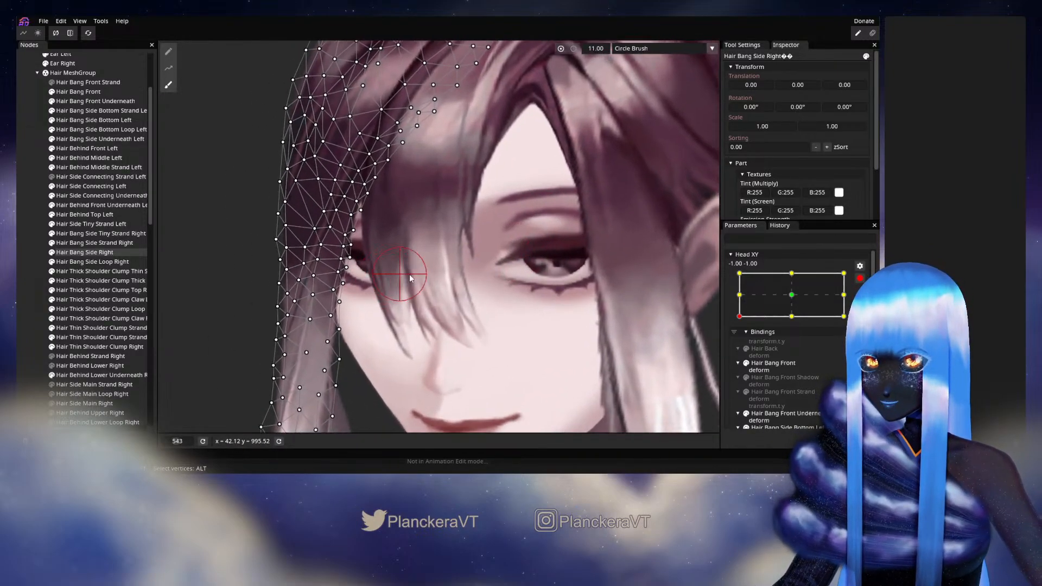
pyautogui.moveTo(400, 279); pyautogui.dragTo(551, 307)
pyautogui.moveTo(466, 213); pyautogui.dragTo(463, 211)
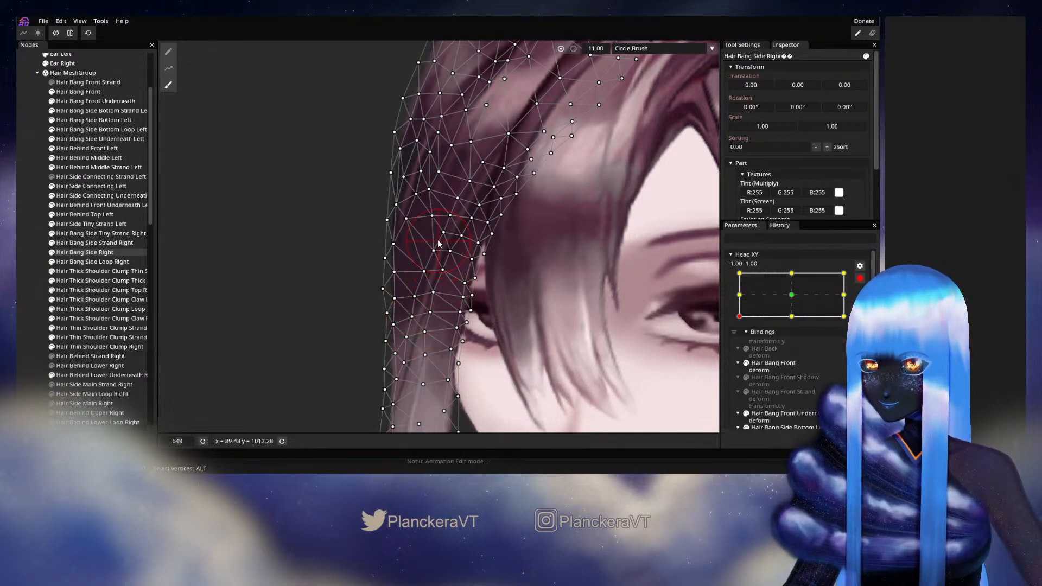
pyautogui.click(19, 226)
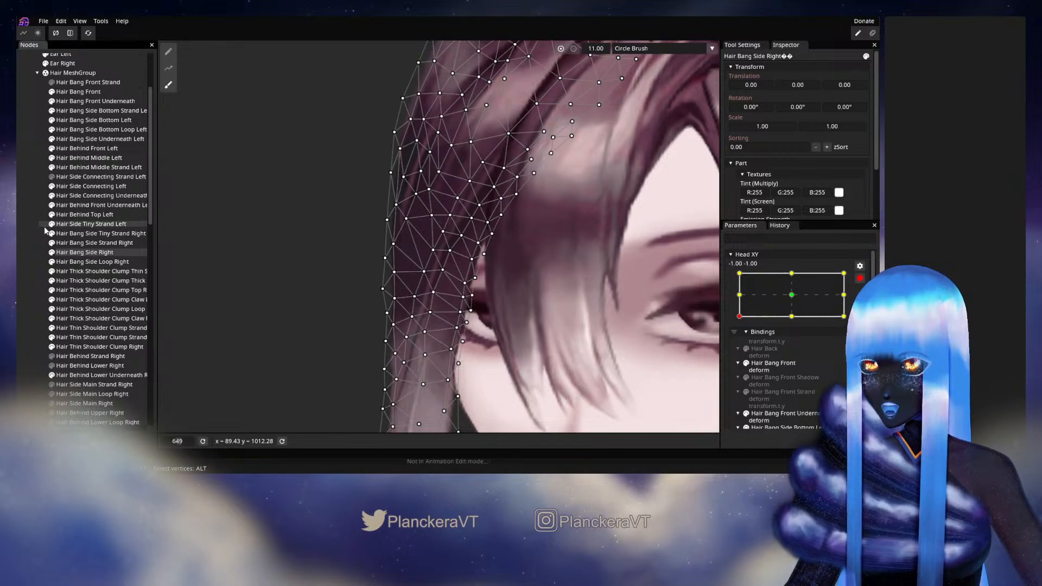
# Step: Disarm Head XY and check the side bang's motion around the -1.00, -1.00 keypoint
pyautogui.scroll(-3, 538, 291)
pyautogui.scroll(-4, 535, 309)
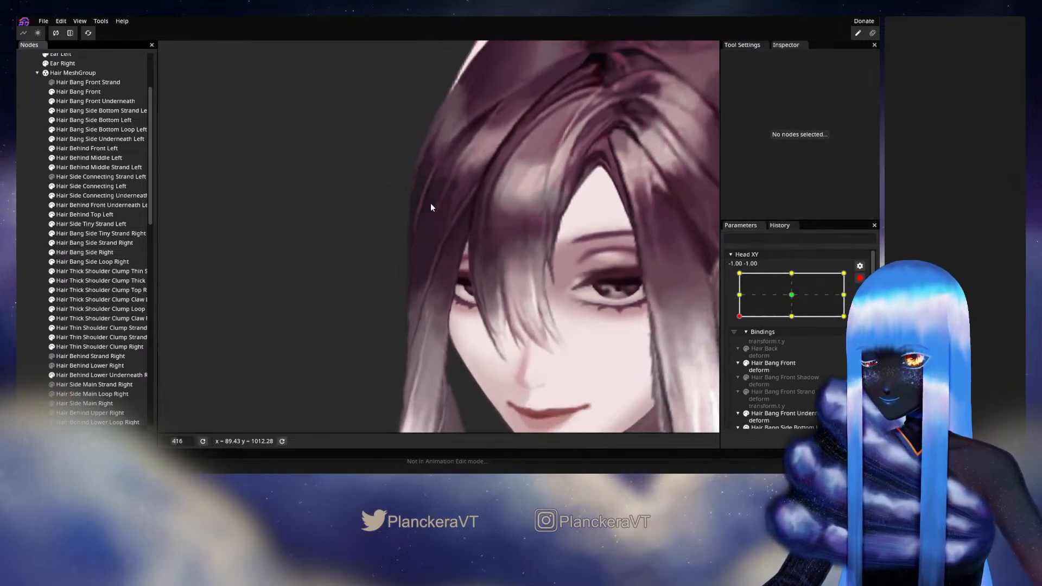
pyautogui.scroll(-4, 510, 299)
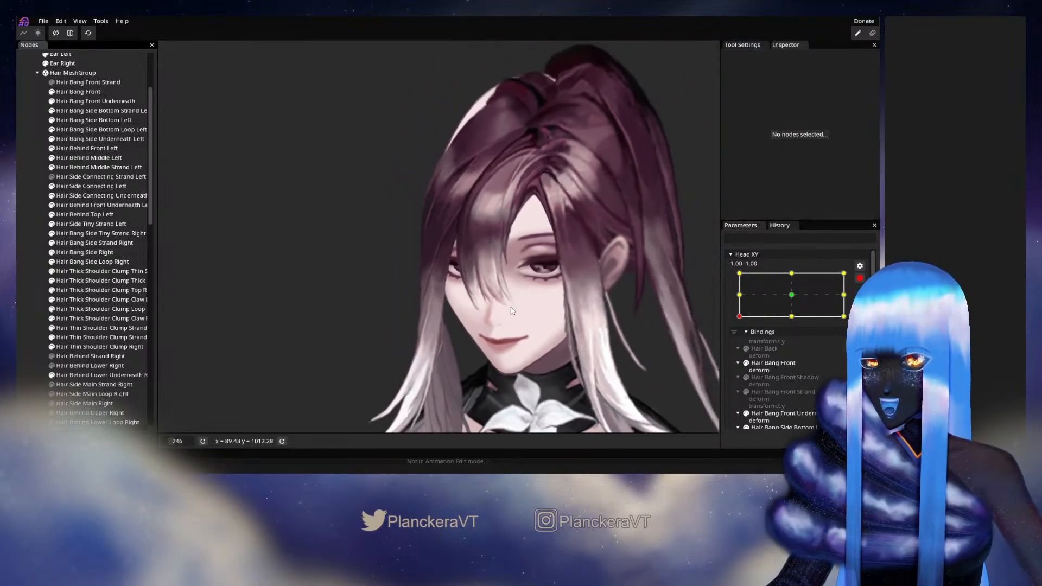
pyautogui.moveTo(568, 263); pyautogui.dragTo(500, 308)
pyautogui.click(859, 278)
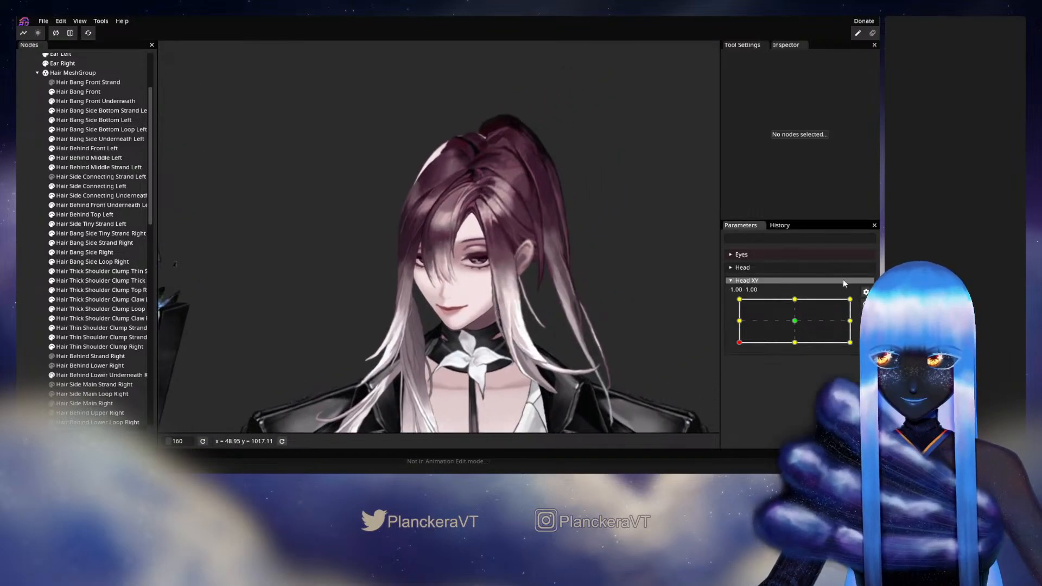
pyautogui.scroll(1, 717, 330)
pyautogui.moveTo(739, 343)
pyautogui.mouseDown()
pyautogui.moveTo(796, 344)
pyautogui.moveTo(796, 353)
pyautogui.moveTo(739, 347)
pyautogui.moveTo(738, 315)
pyautogui.moveTo(739, 346)
pyautogui.mouseUp()
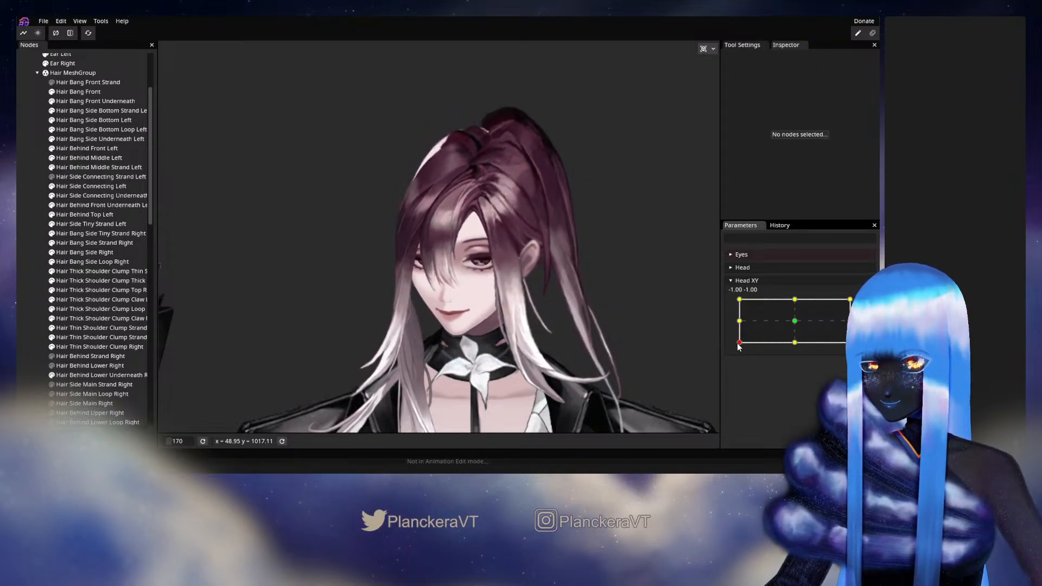
# Step: Rearm Head XY at -1.00, -1.00, brush-deform Hair Bang Side Right beside the partly covered eye, and deselect the node
pyautogui.click(865, 304)
pyautogui.scroll(4, 406, 307)
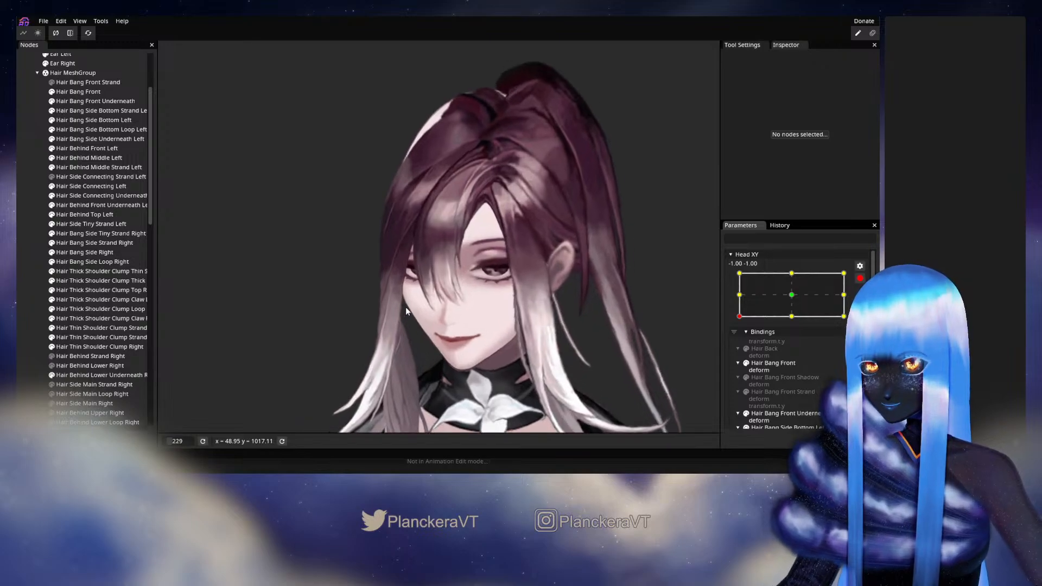
pyautogui.moveTo(406, 307); pyautogui.dragTo(462, 321)
pyautogui.scroll(6, 468, 319)
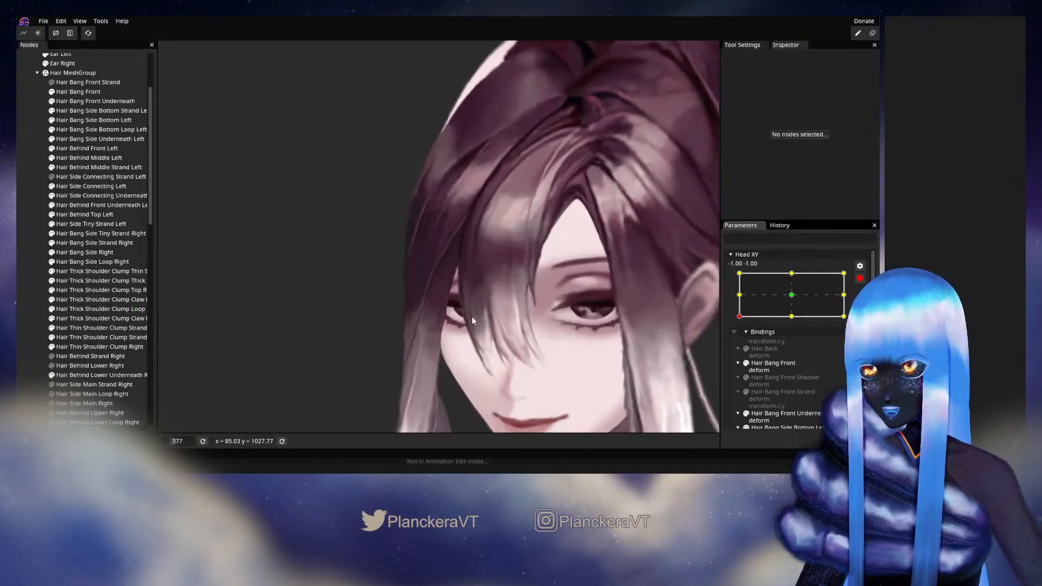
pyautogui.scroll(1, 208, 253)
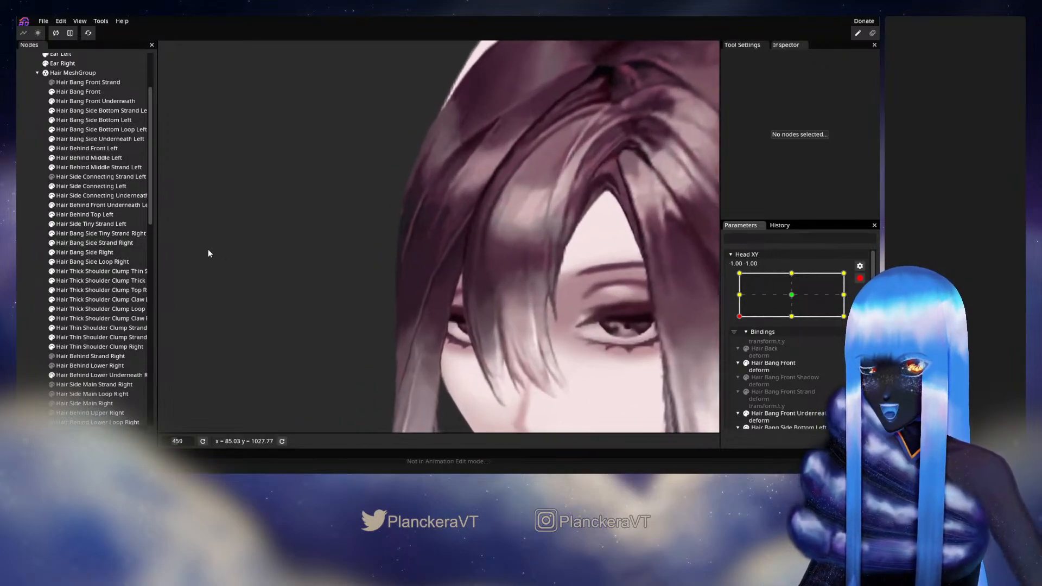
pyautogui.click(99, 215)
pyautogui.scroll(1, 302, 293)
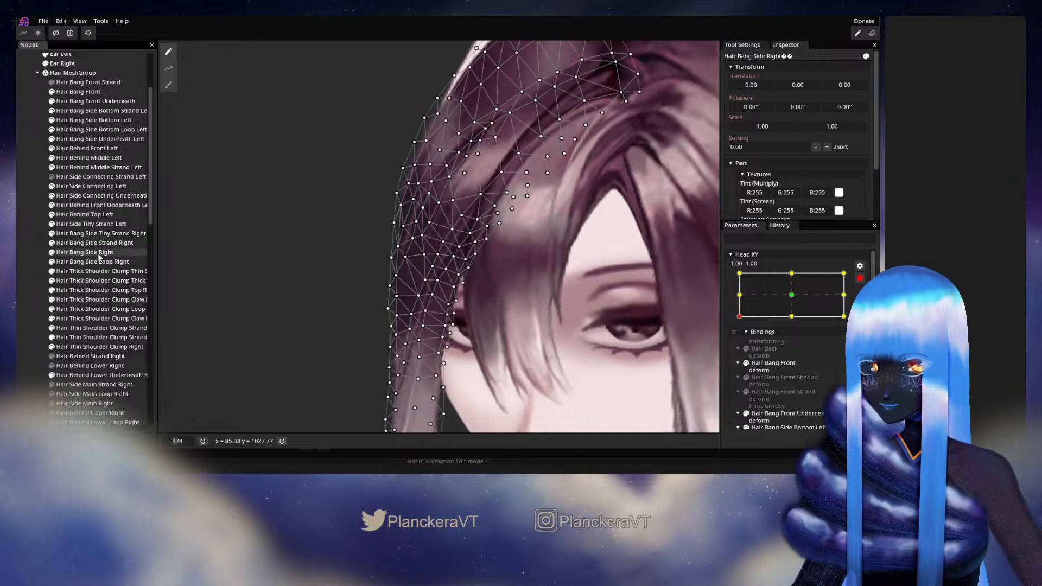
pyautogui.scroll(2, 306, 281)
pyautogui.click(168, 84)
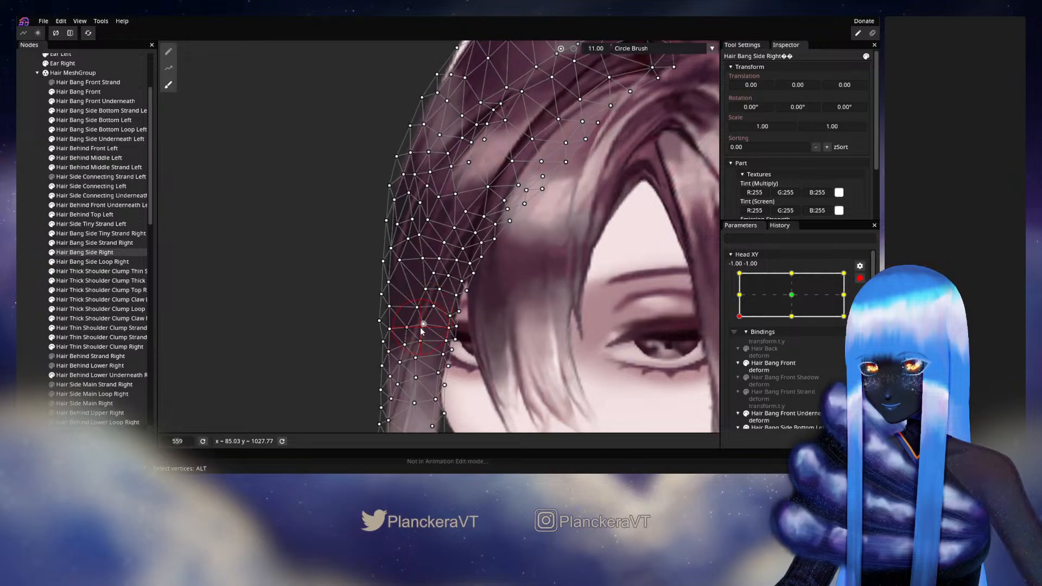
pyautogui.click(24, 260)
# Step: Disarm Head XY and review the side bang against the face while moving the parameter around the lower-left keypoint
pyautogui.scroll(-2, 474, 305)
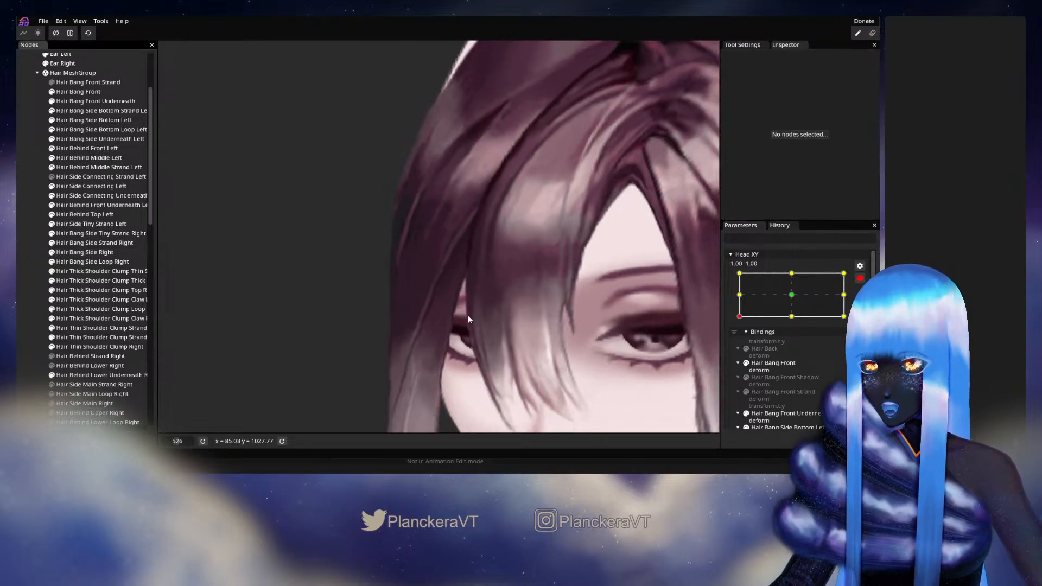
pyautogui.scroll(-3, 506, 315)
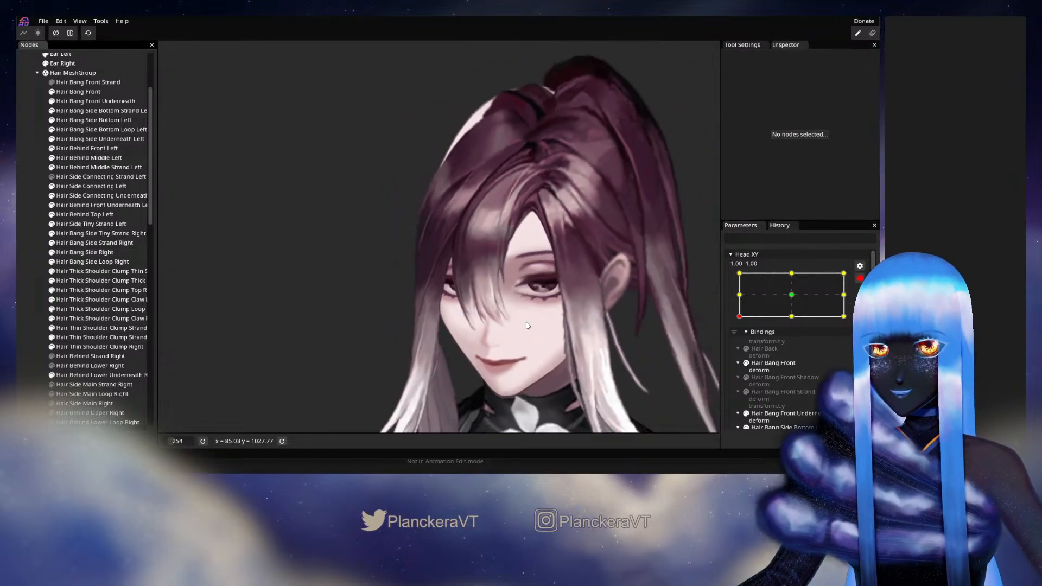
pyautogui.moveTo(546, 292); pyautogui.dragTo(555, 290)
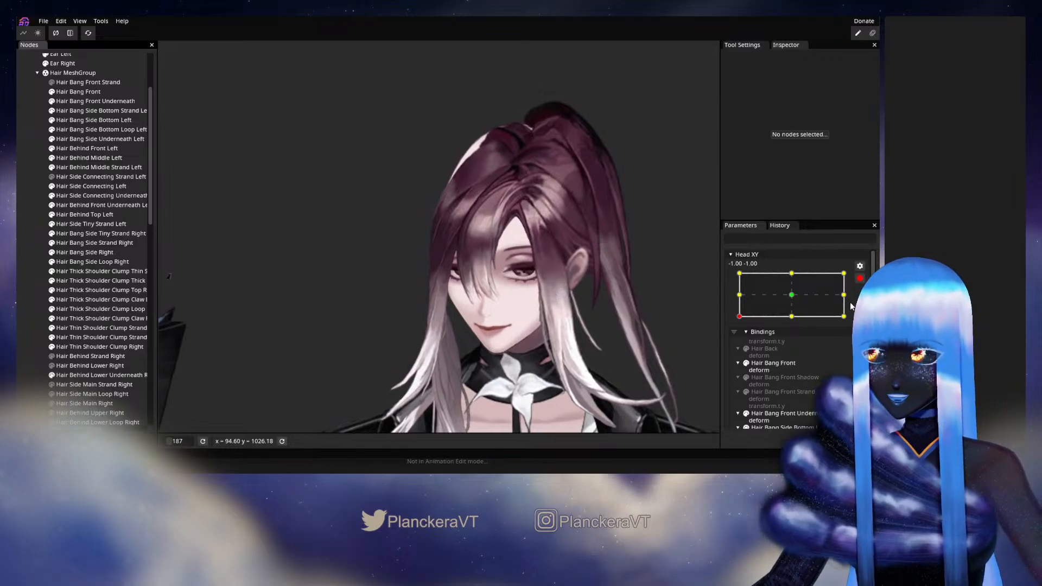
pyautogui.click(859, 278)
pyautogui.moveTo(741, 346)
pyautogui.mouseDown()
pyautogui.moveTo(794, 351)
pyautogui.moveTo(731, 347)
pyautogui.moveTo(732, 326)
pyautogui.moveTo(725, 350)
pyautogui.mouseUp()
pyautogui.scroll(5, 536, 306)
pyautogui.scroll(2, 536, 306)
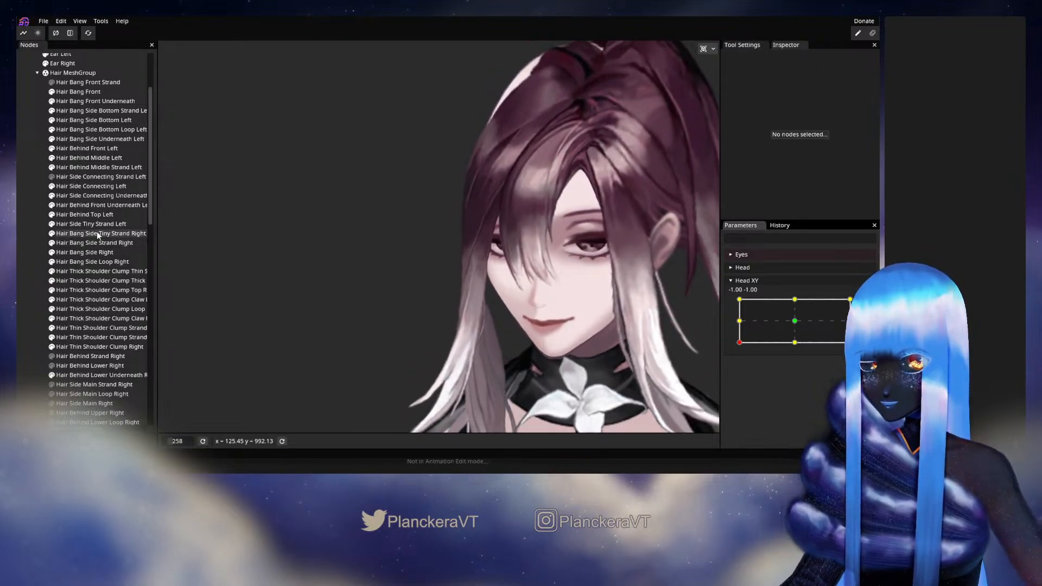
# Step: Arm Head XY at -1.00, -1.00 for Hair Bang Side Strand Right and reshape the strand's upper mesh with the Circle Brush at size 52
pyautogui.click(108, 205)
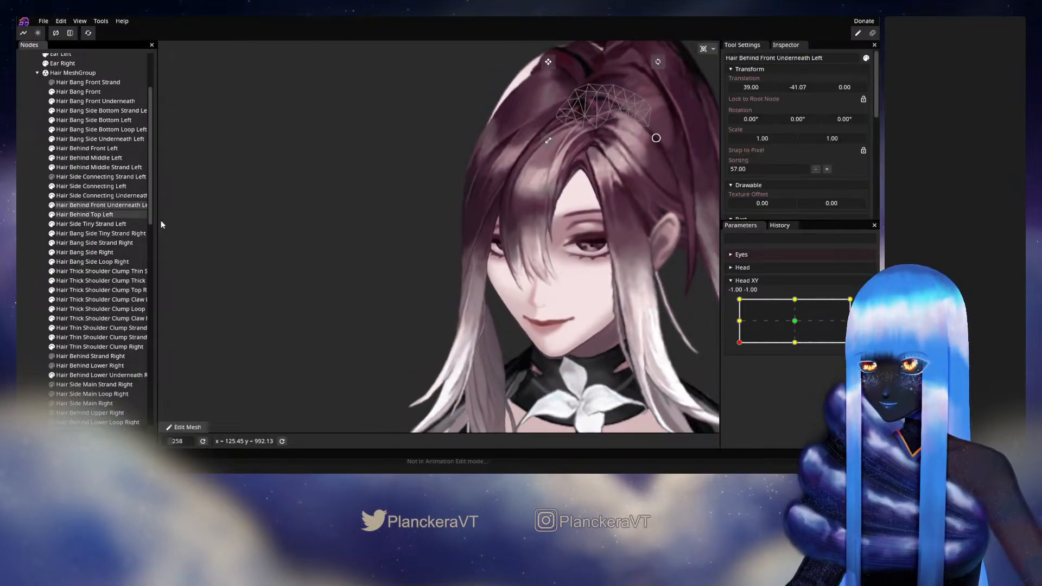
pyautogui.click(89, 224)
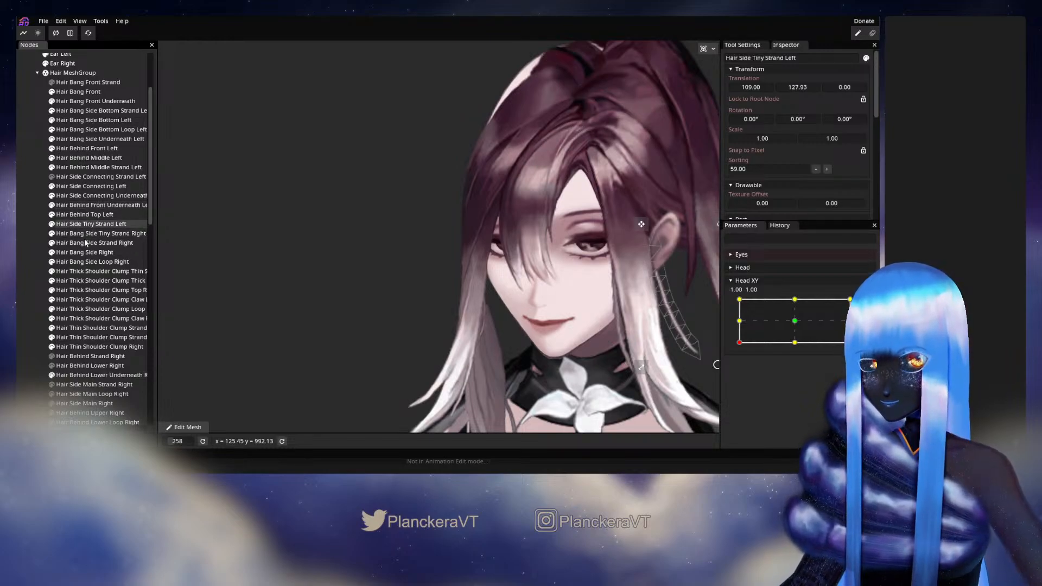
pyautogui.click(81, 234)
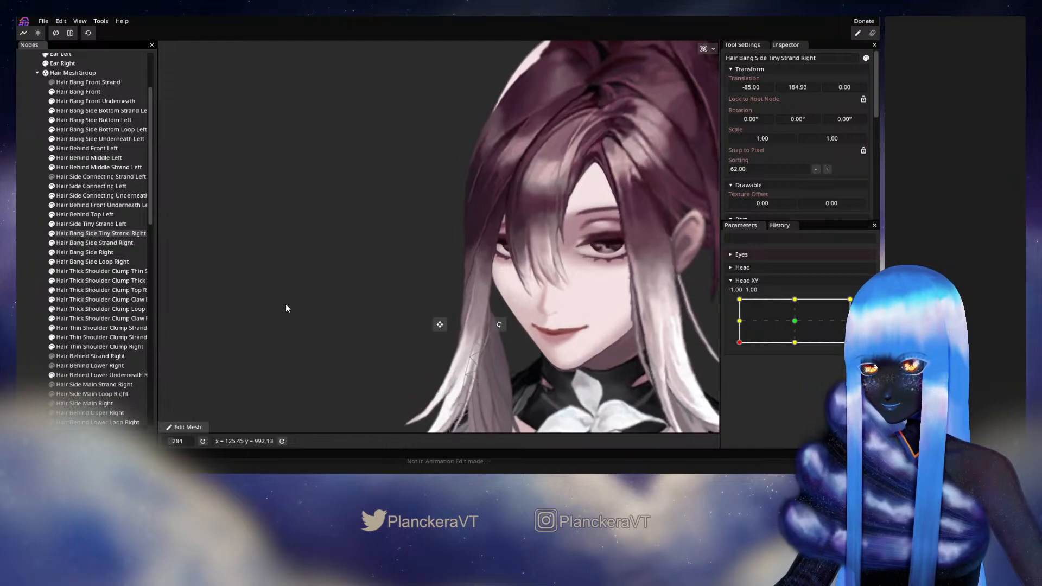
pyautogui.click(90, 255)
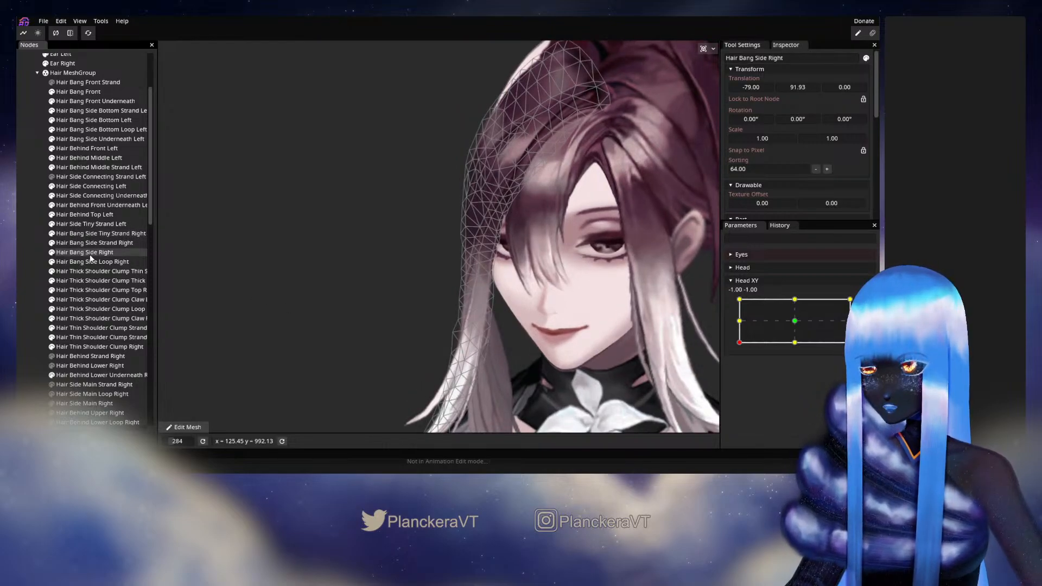
pyautogui.click(89, 243)
pyautogui.scroll(3, 308, 322)
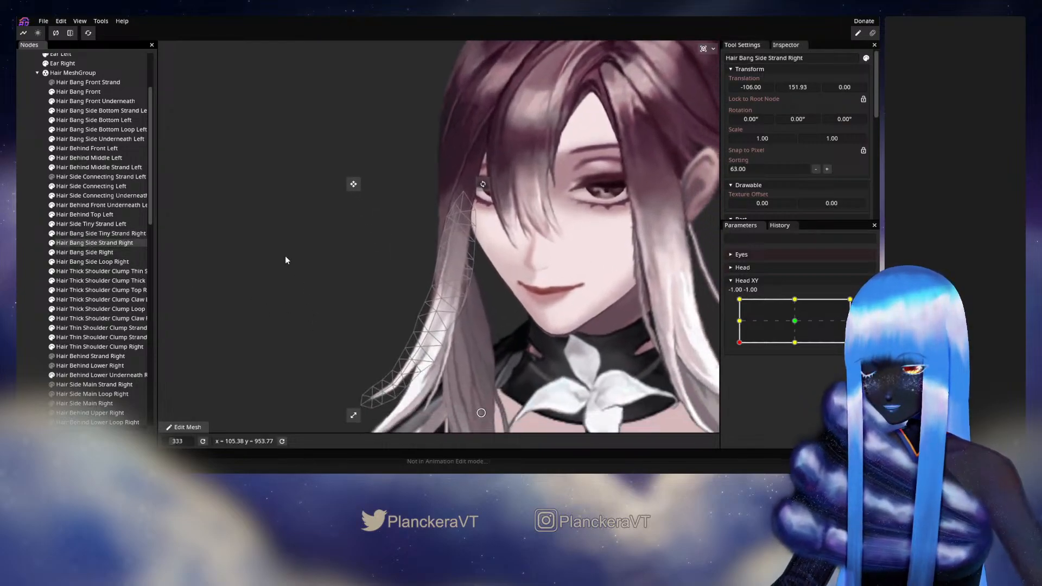
pyautogui.click(866, 304)
pyautogui.scroll(1, 500, 280)
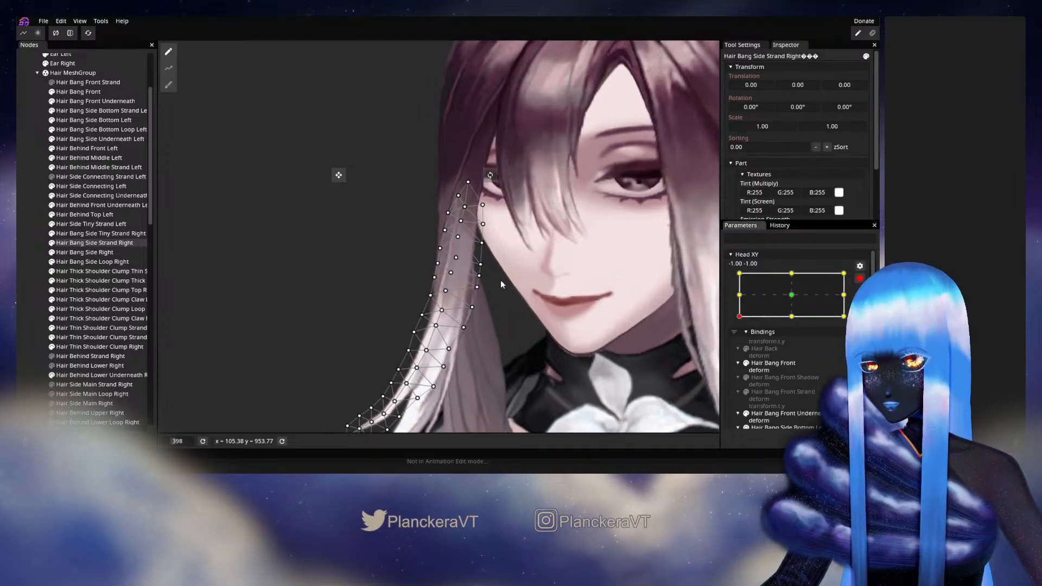
pyautogui.click(169, 84)
pyautogui.scroll(1, 647, 82)
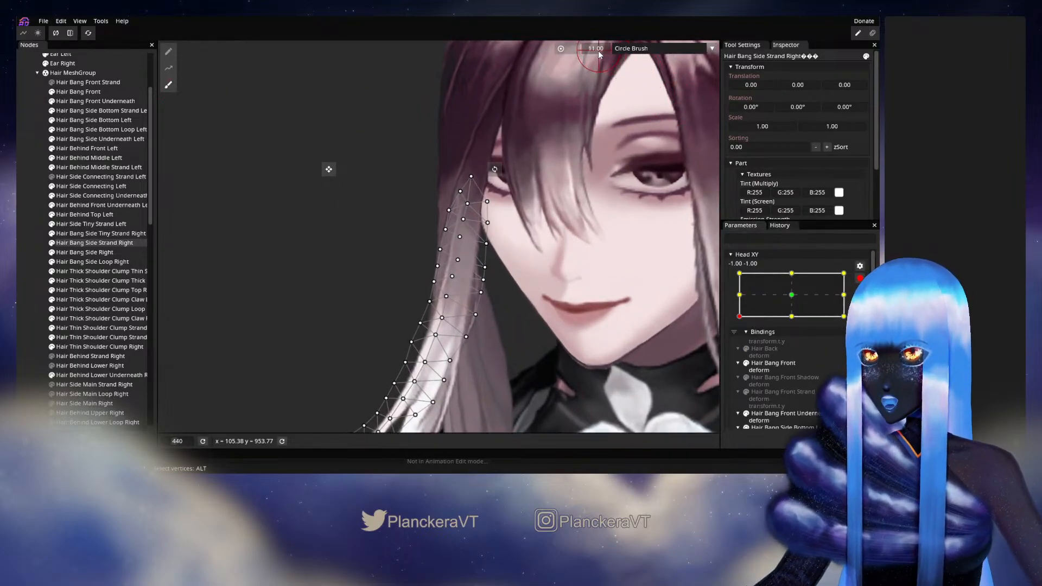
pyautogui.moveTo(458, 207); pyautogui.dragTo(460, 186)
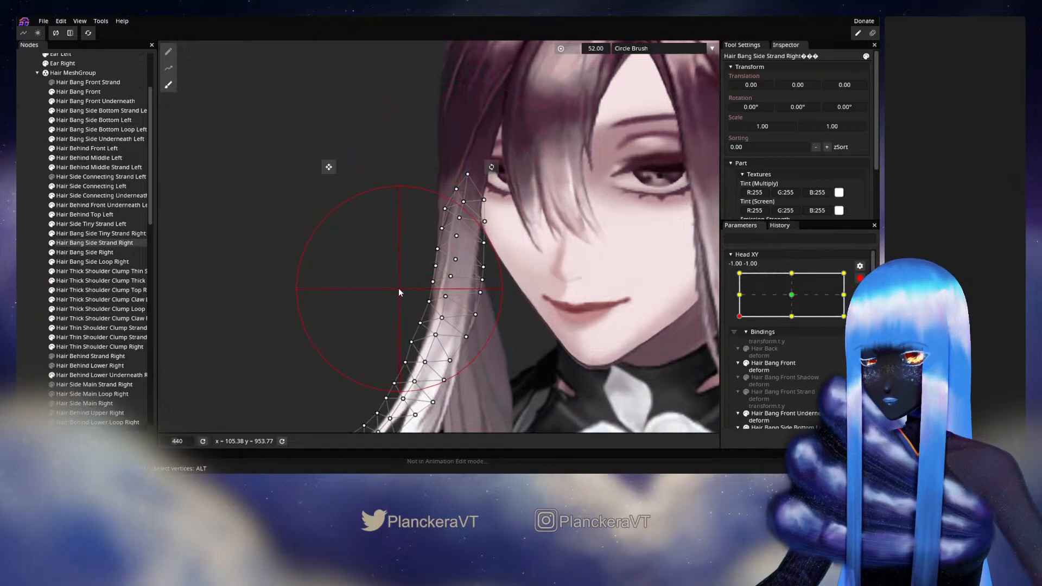
# Step: Nudge the Hair Bang Side Strand Right mesh slightly outward with the Circle Brush at Head XY -1, -1, and preview the pose
pyautogui.moveTo(388, 282); pyautogui.dragTo(386, 282)
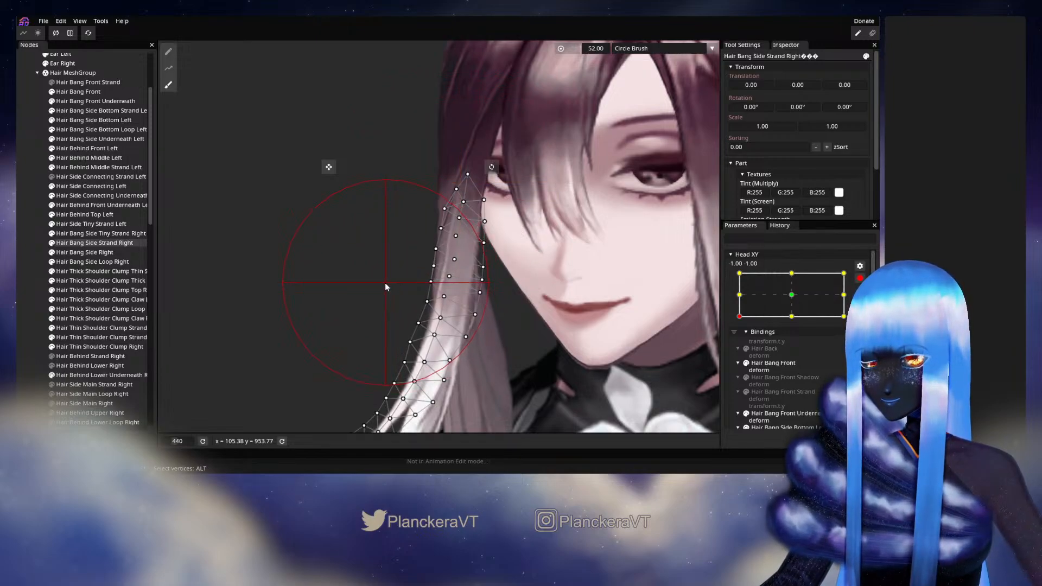
pyautogui.click(31, 232)
pyautogui.scroll(-4, 648, 302)
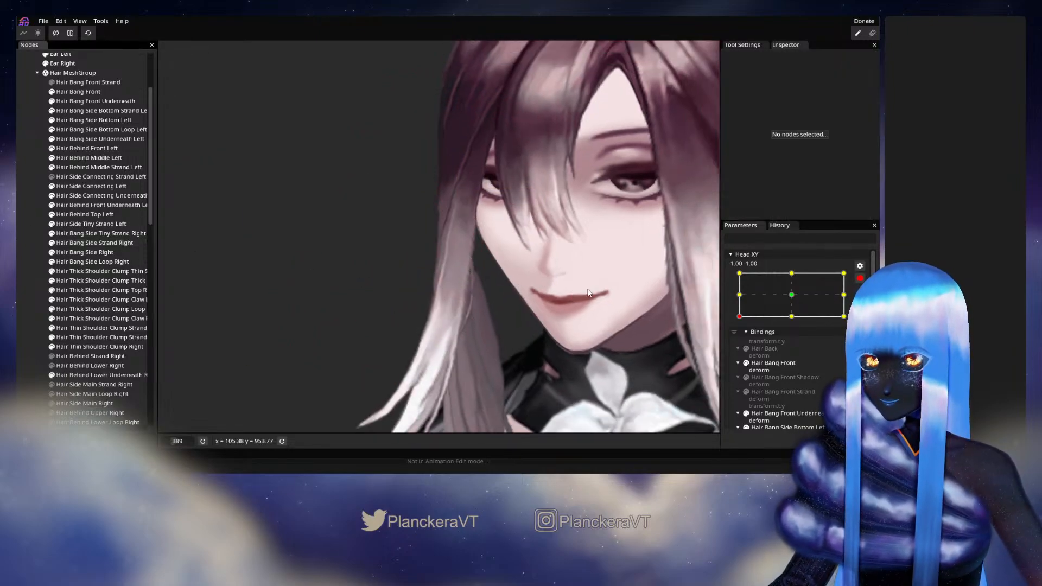
pyautogui.scroll(-2, 657, 307)
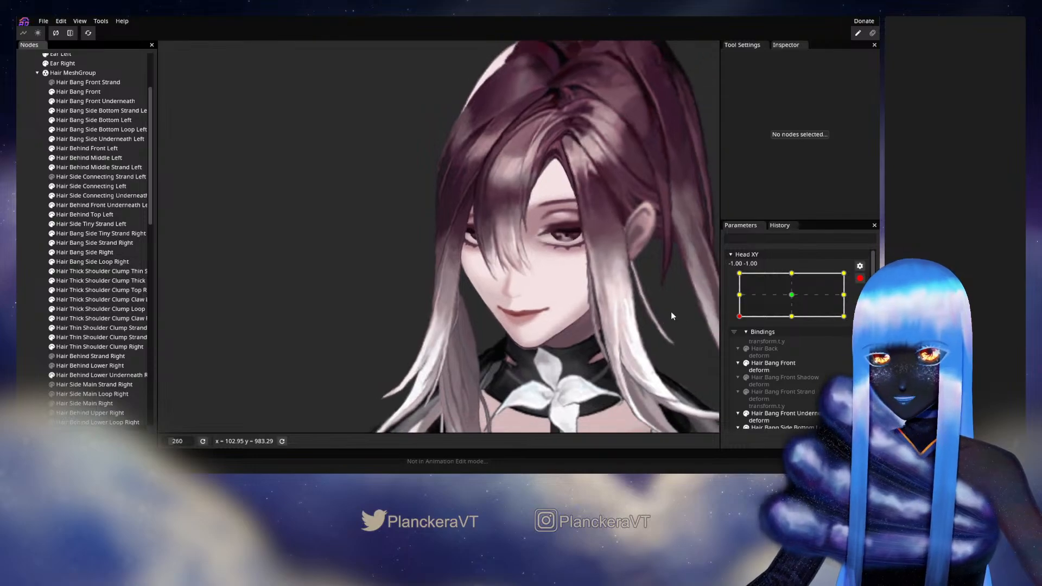
pyautogui.moveTo(744, 345)
pyautogui.mouseDown()
pyautogui.moveTo(781, 350)
pyautogui.moveTo(740, 348)
pyautogui.moveTo(740, 322)
pyautogui.moveTo(740, 342)
pyautogui.mouseUp()
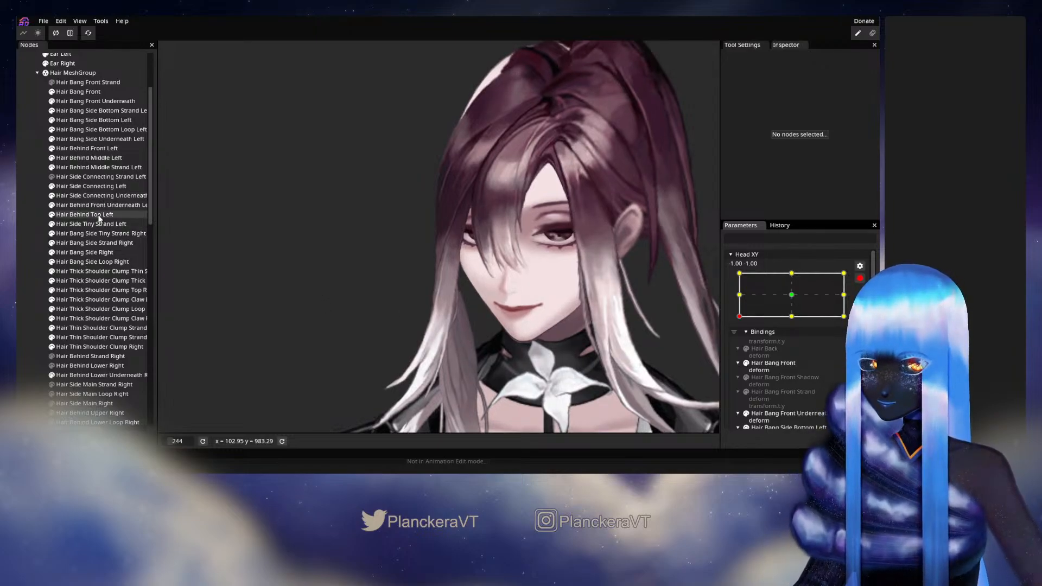
# Step: Reshape the Hair Bang Side Right and Hair Bang Side Strand Right meshes together beside the cheek using a size 33 Circle Brush
pyautogui.click(90, 252)
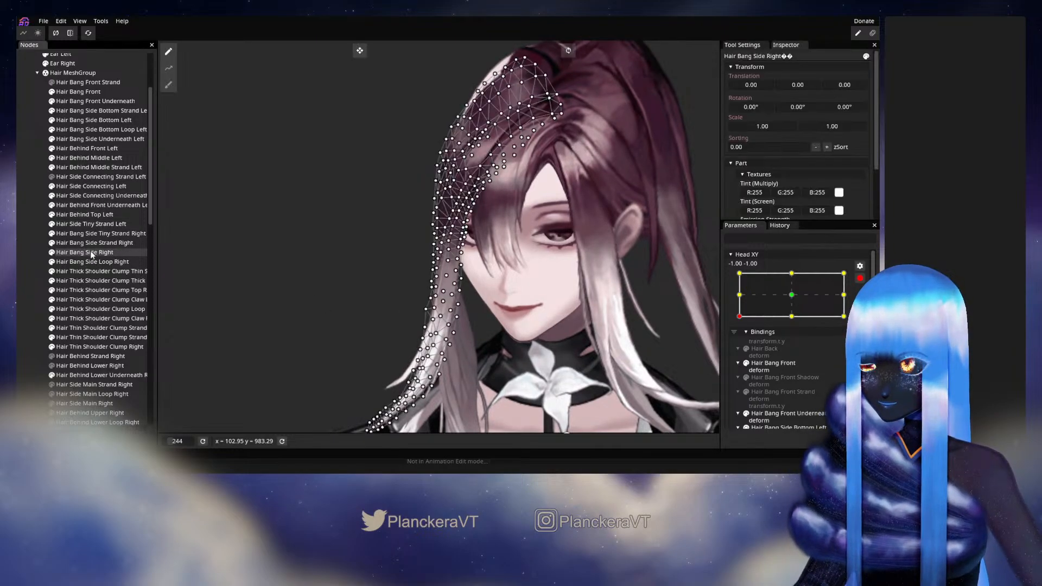
pyautogui.keyDown('ctrl'); pyautogui.click(92, 243); pyautogui.keyUp('ctrl')
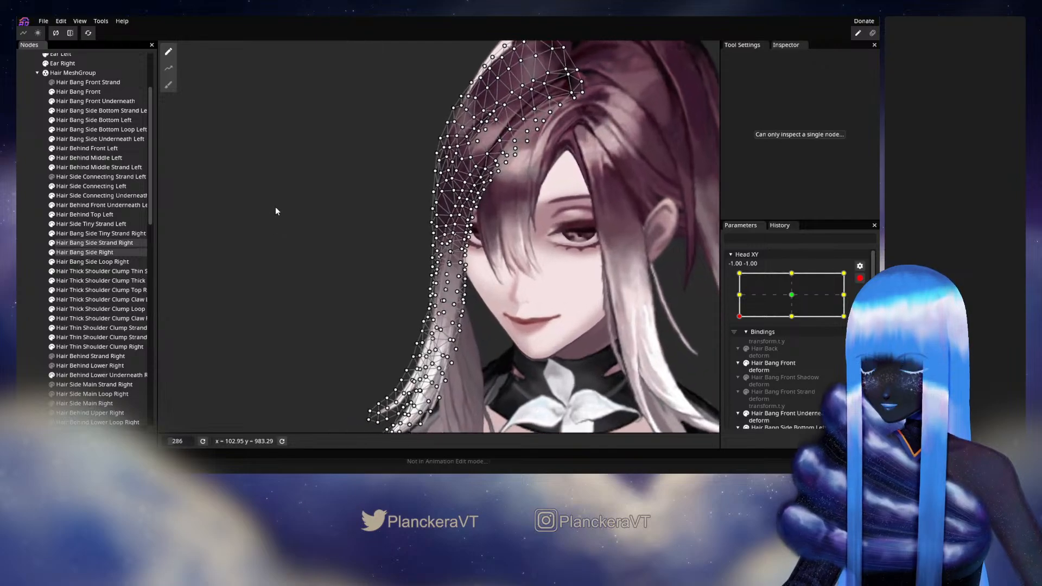
pyautogui.click(169, 86)
pyautogui.scroll(2, 332, 288)
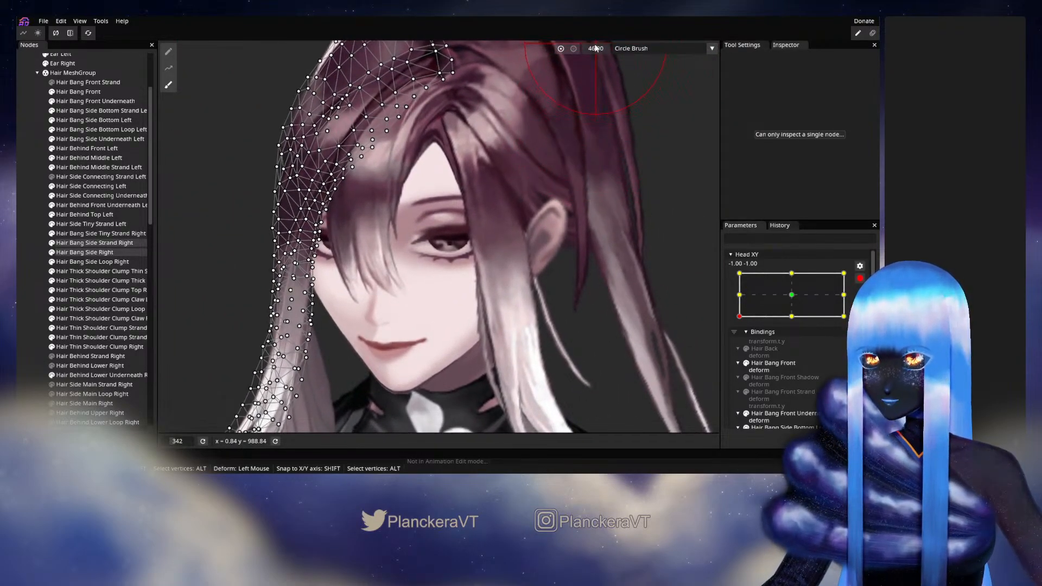
pyautogui.scroll(1, 581, 220)
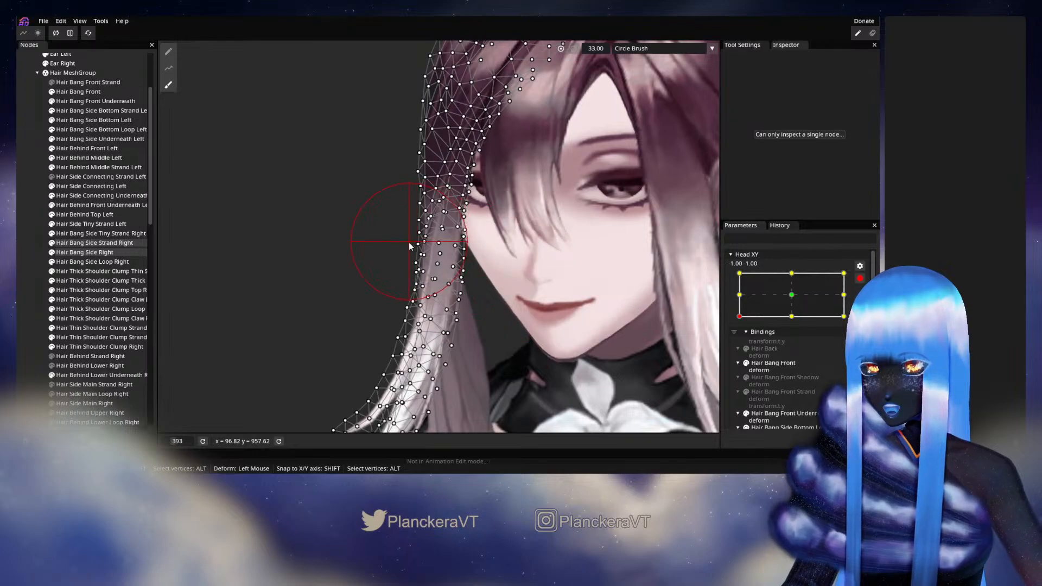
pyautogui.moveTo(435, 252); pyautogui.dragTo(444, 324)
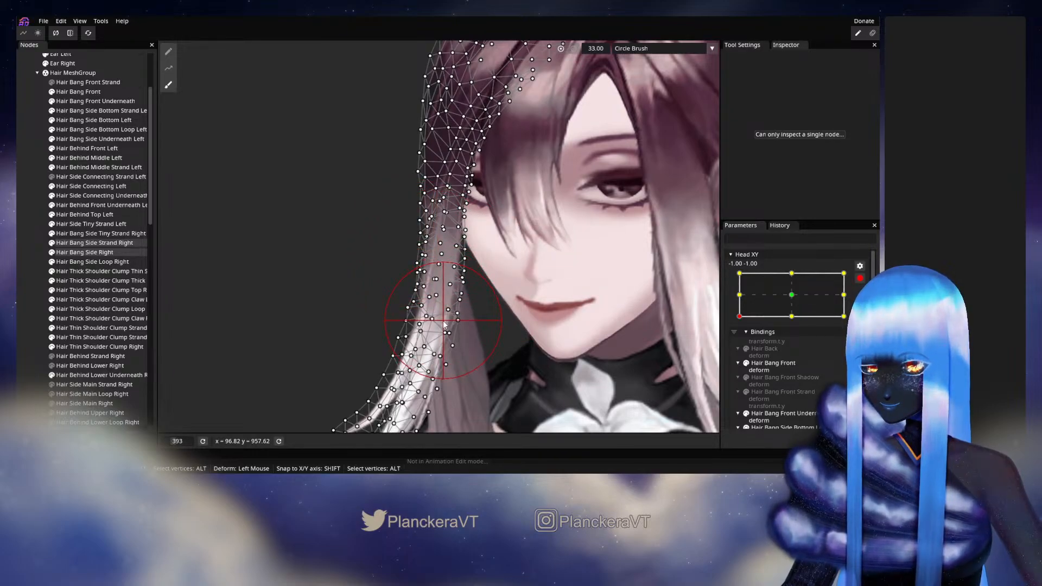
pyautogui.moveTo(443, 263); pyautogui.dragTo(444, 264)
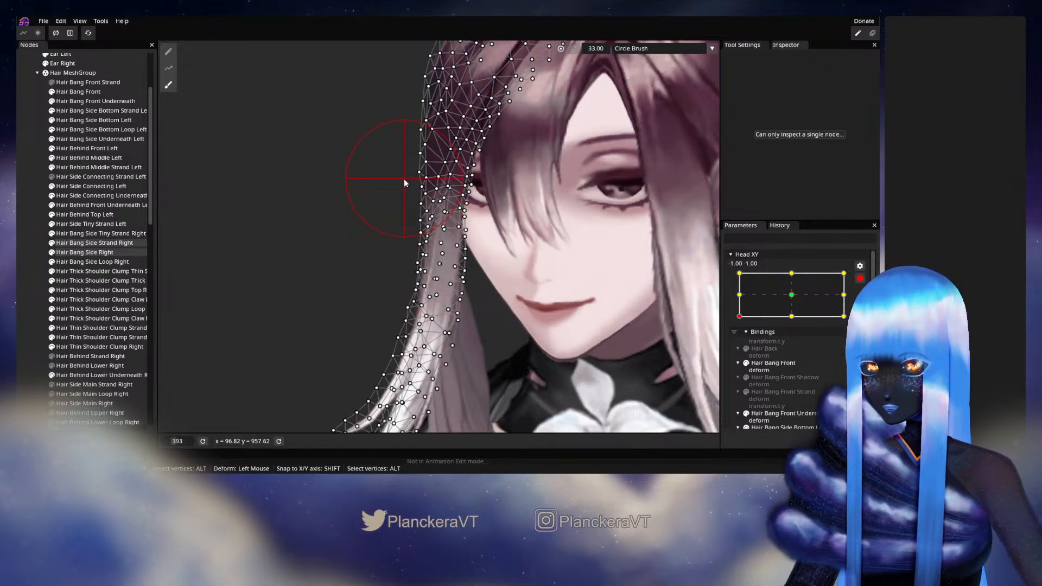
# Step: Deselect the hair meshes, stop recording the Head XY keypoint, and preview the hair around the -1, -1 corner
pyautogui.click(56, 261)
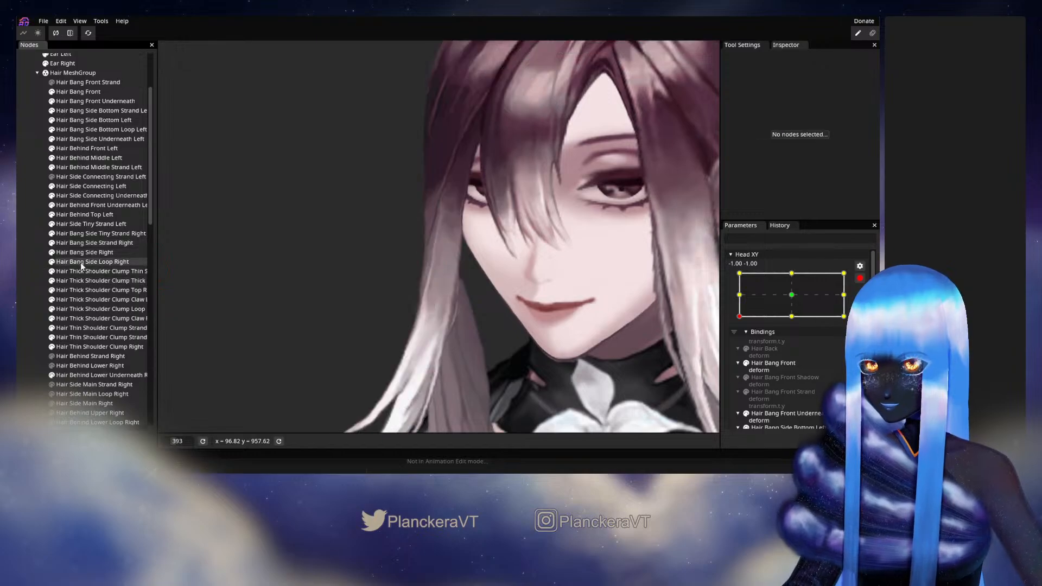
pyautogui.scroll(-3, 549, 328)
pyautogui.scroll(-3, 559, 336)
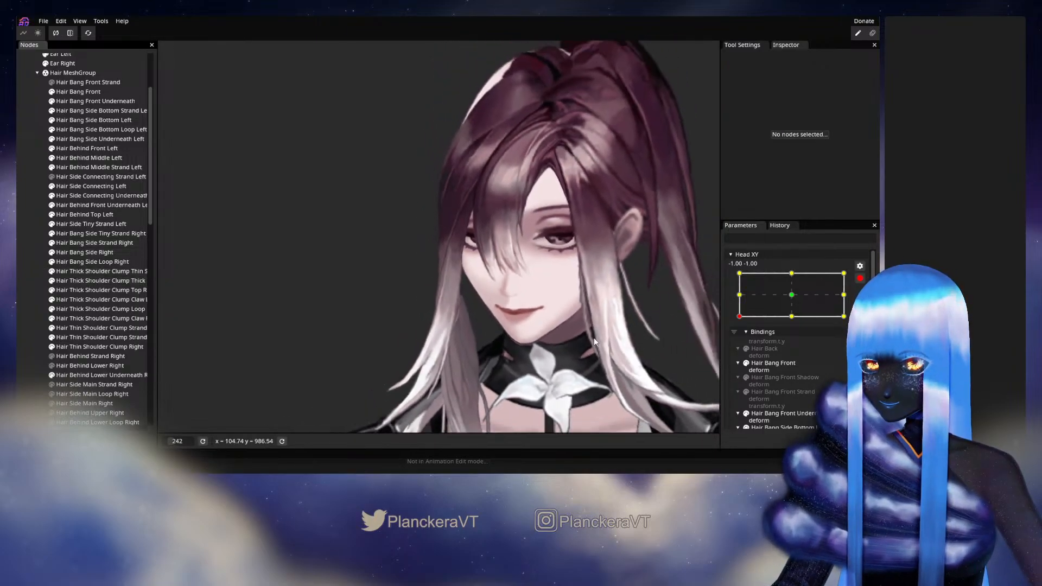
pyautogui.click(859, 279)
pyautogui.moveTo(738, 343)
pyautogui.mouseDown()
pyautogui.moveTo(739, 320)
pyautogui.moveTo(751, 342)
pyautogui.moveTo(775, 344)
pyautogui.moveTo(731, 351)
pyautogui.moveTo(734, 324)
pyautogui.moveTo(739, 345)
pyautogui.moveTo(793, 351)
pyautogui.moveTo(736, 355)
pyautogui.mouseUp()
pyautogui.moveTo(531, 344); pyautogui.dragTo(552, 308)
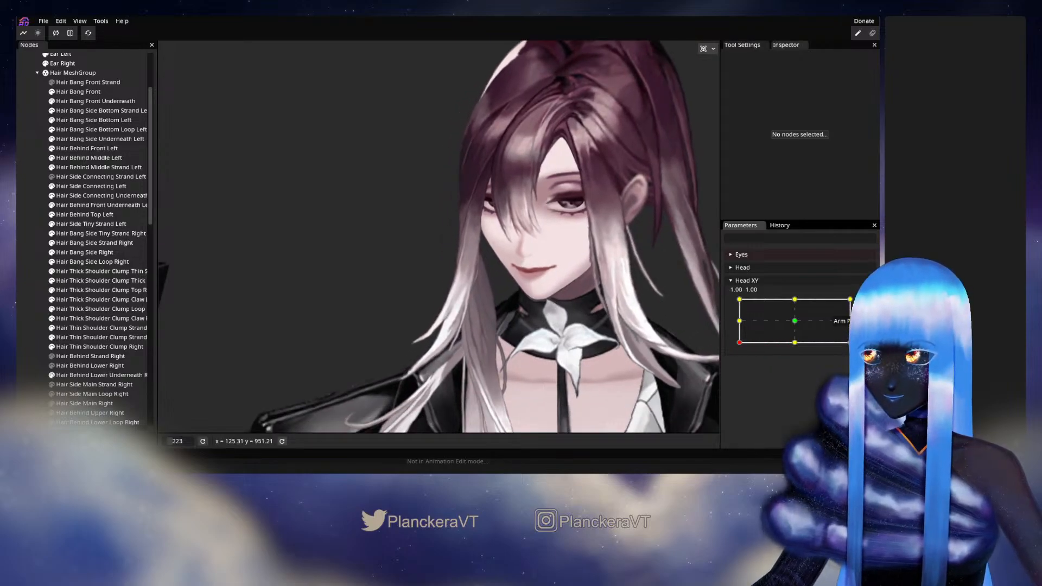
# Step: At the recorded Head XY -1, -1 keypoint, nudge the lower vertices of Hair Bang Side Tiny Strand Right, Side Strand Right and Side Right slightly upward
pyautogui.click(865, 304)
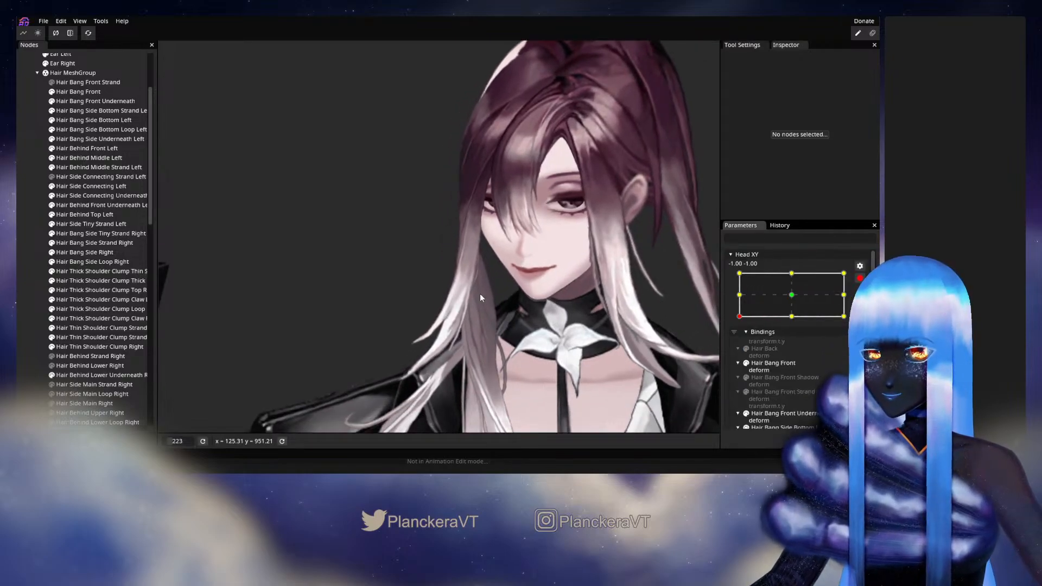
pyautogui.click(84, 235)
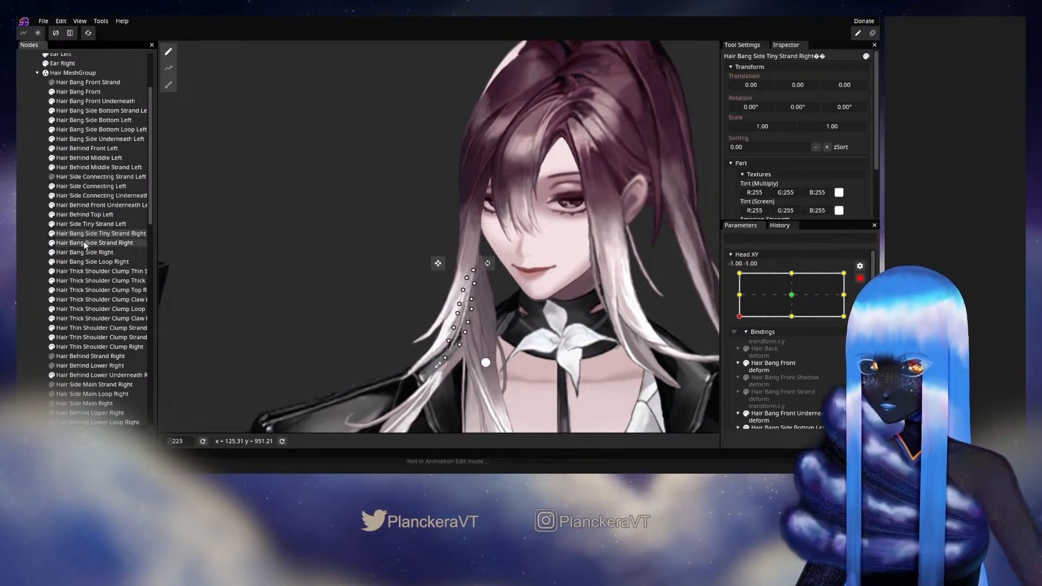
pyautogui.keyDown('ctrl'); pyautogui.click(84, 244); pyautogui.keyUp('ctrl')
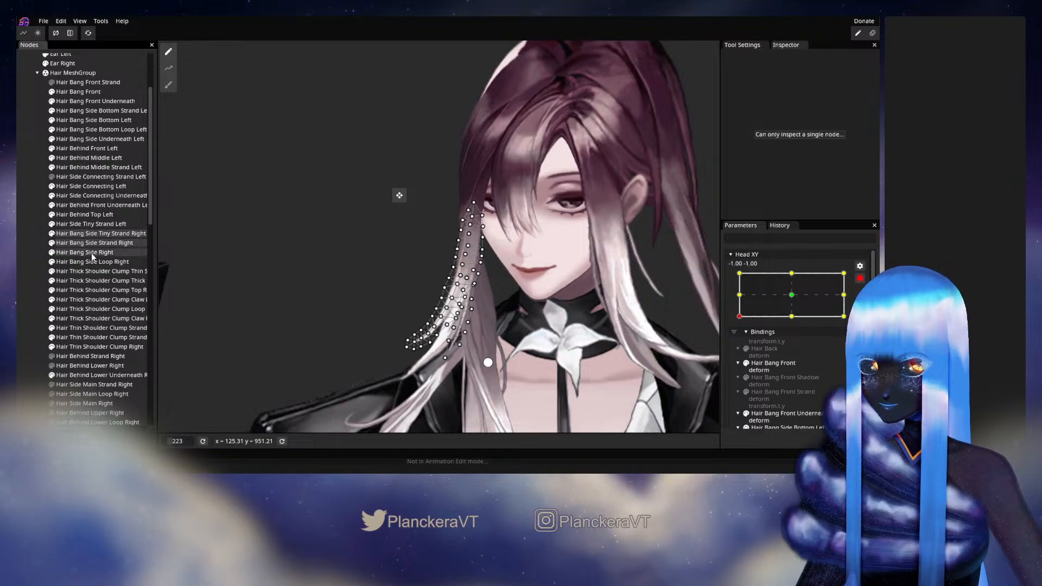
pyautogui.keyDown('ctrl'); pyautogui.click(85, 253); pyautogui.keyUp('ctrl')
pyautogui.scroll(-2, 289, 273)
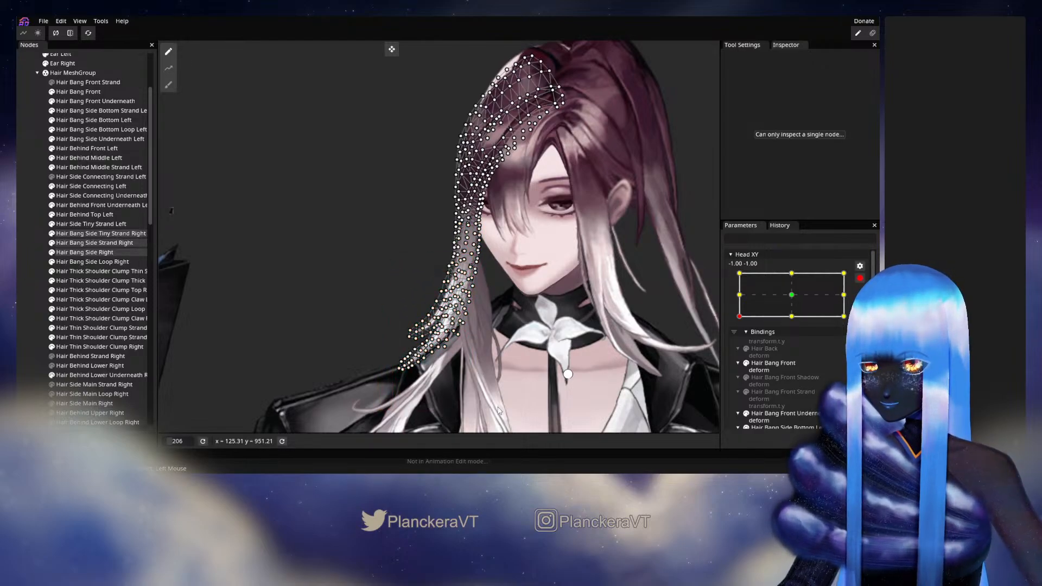
pyautogui.moveTo(364, 266); pyautogui.dragTo(363, 248)
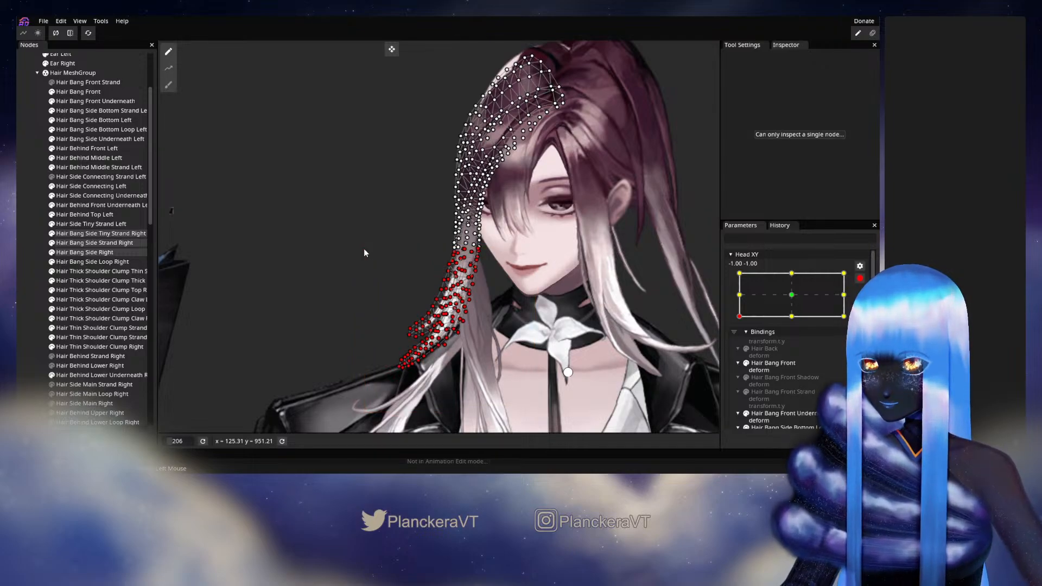
pyautogui.click(31, 245)
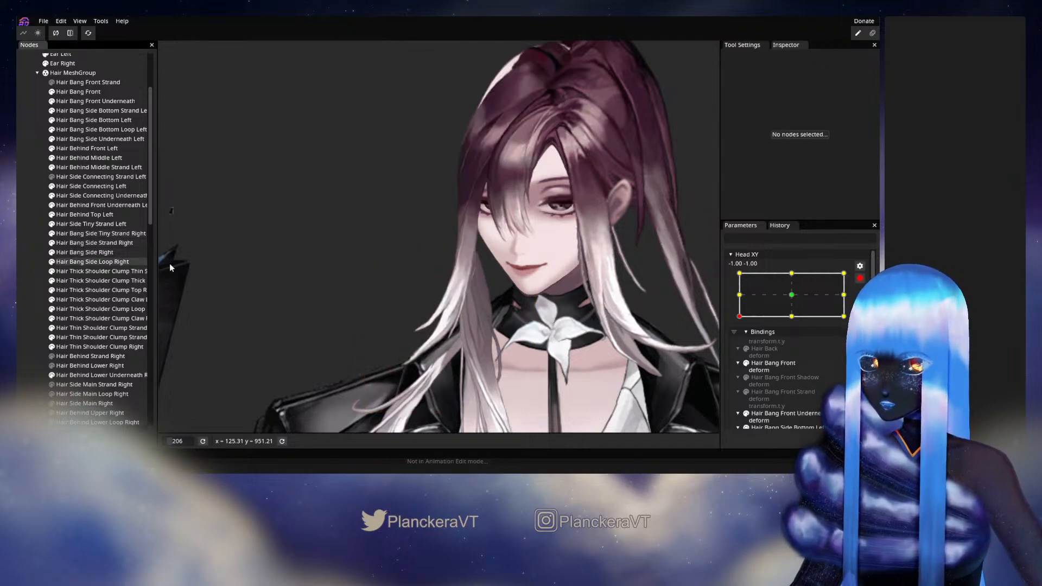
# Step: Stop recording Head XY and examine how the bangs and side hair deform around the -1, -1 corner
pyautogui.click(860, 277)
pyautogui.moveTo(736, 344)
pyautogui.mouseDown()
pyautogui.moveTo(794, 350)
pyautogui.moveTo(732, 342)
pyautogui.moveTo(732, 317)
pyautogui.moveTo(729, 347)
pyautogui.mouseUp()
pyautogui.moveTo(596, 253); pyautogui.dragTo(597, 327)
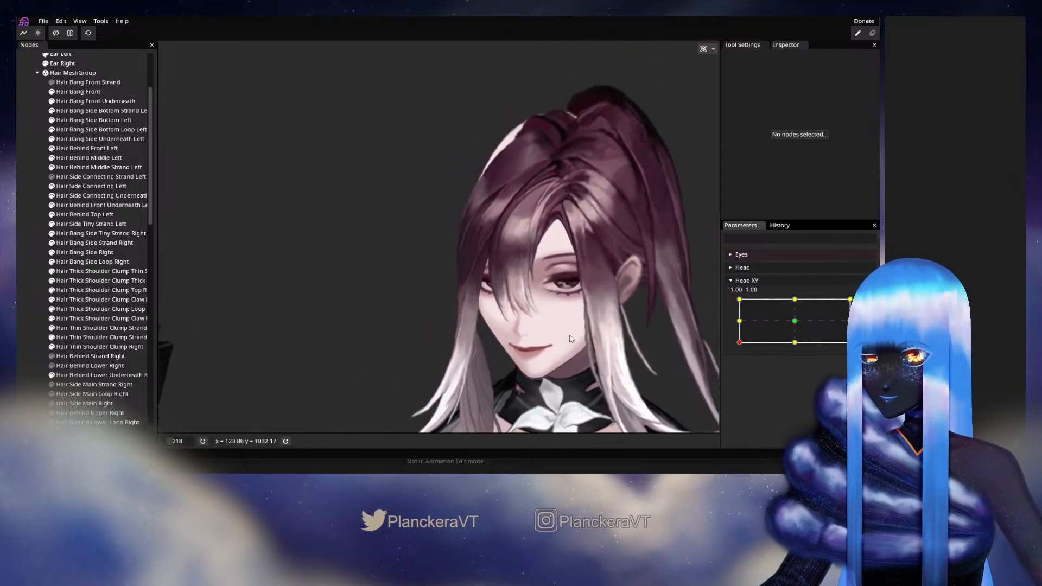
pyautogui.scroll(-1, 606, 330)
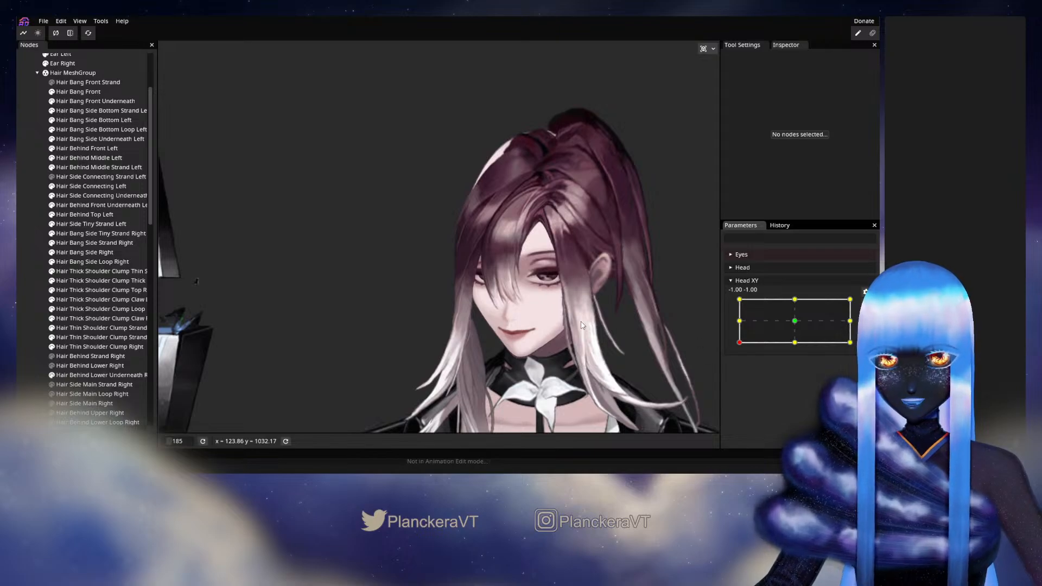
pyautogui.scroll(2, 589, 321)
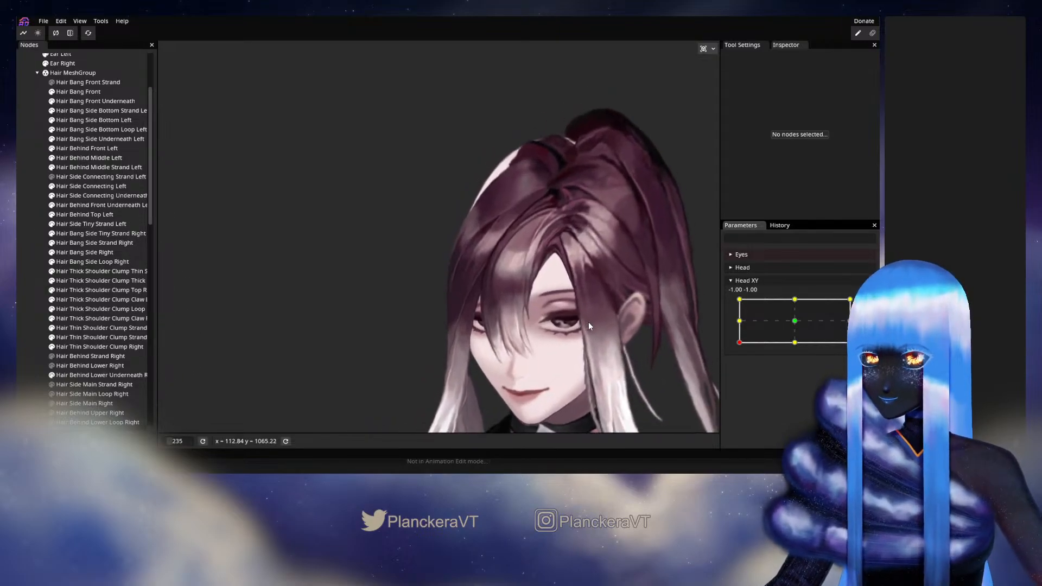
pyautogui.scroll(1, 589, 318)
pyautogui.scroll(2, 564, 315)
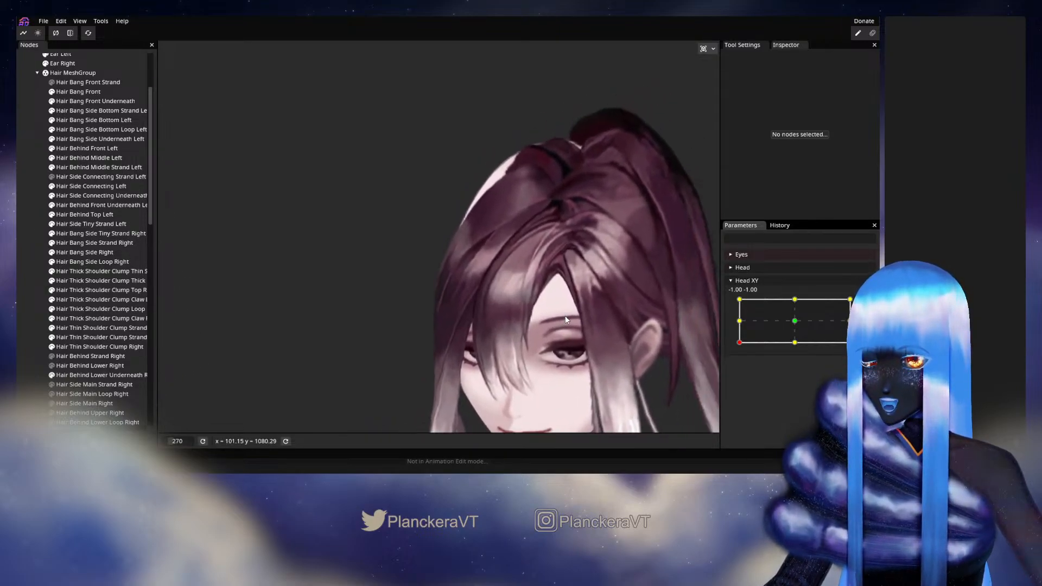
pyautogui.scroll(1, 572, 317)
pyautogui.moveTo(582, 322); pyautogui.dragTo(568, 286)
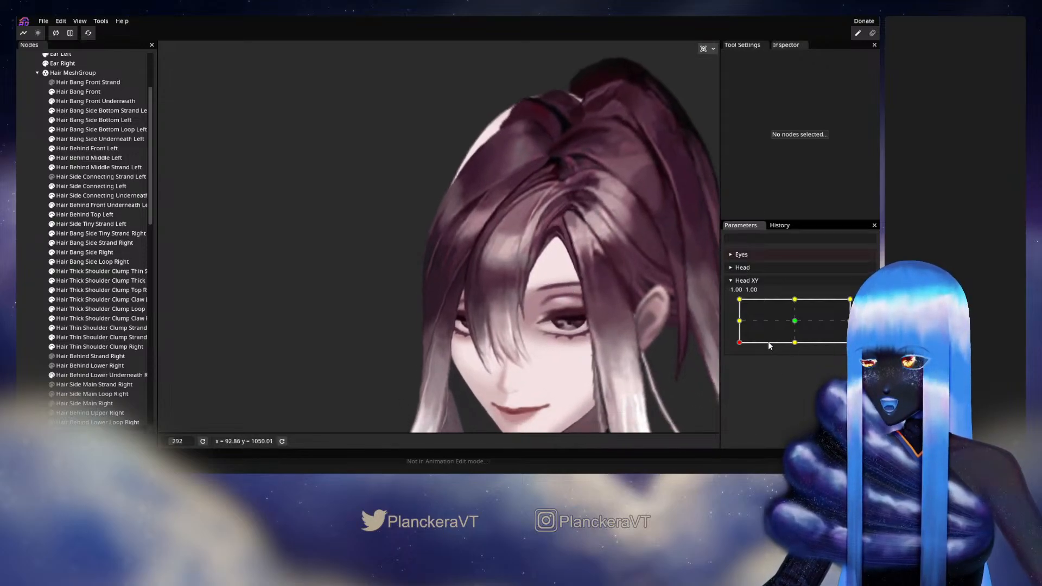
pyautogui.moveTo(739, 346)
pyautogui.mouseDown()
pyautogui.moveTo(737, 322)
pyautogui.moveTo(728, 345)
pyautogui.moveTo(798, 357)
pyautogui.moveTo(734, 348)
pyautogui.moveTo(737, 330)
pyautogui.moveTo(767, 332)
pyautogui.moveTo(739, 344)
pyautogui.moveTo(778, 327)
pyautogui.moveTo(743, 345)
pyautogui.moveTo(794, 323)
pyautogui.moveTo(748, 346)
pyautogui.moveTo(737, 340)
pyautogui.moveTo(795, 320)
pyautogui.moveTo(735, 351)
pyautogui.mouseUp()
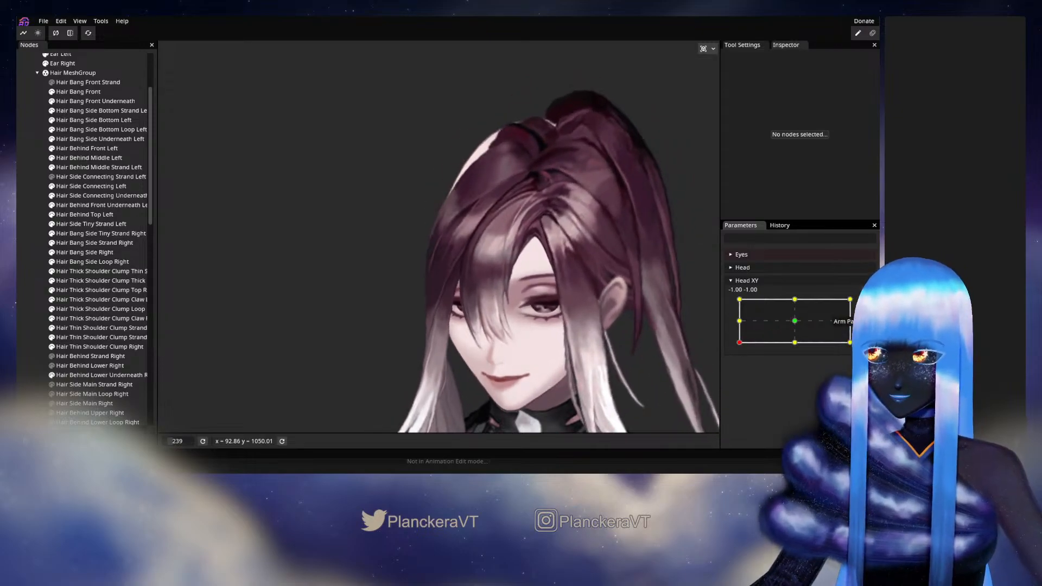
# Step: Touch up the Hair Bang Side Right mesh along its inner edge with a size 16 Circle Brush at Head XY -1, -1
pyautogui.scroll(-1, 792, 326)
pyautogui.scroll(5, 506, 342)
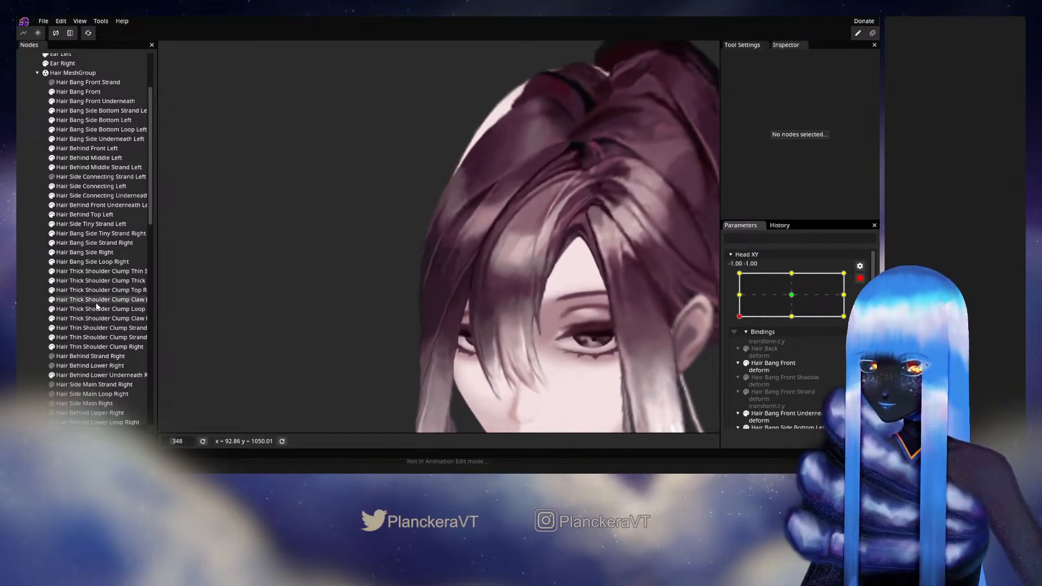
pyautogui.click(91, 217)
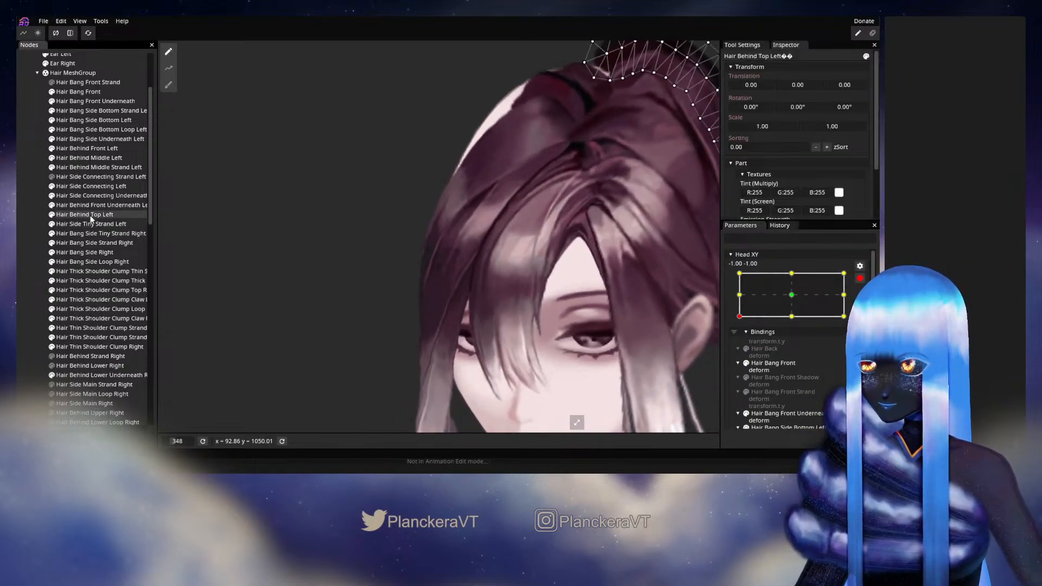
pyautogui.click(96, 252)
pyautogui.scroll(3, 340, 280)
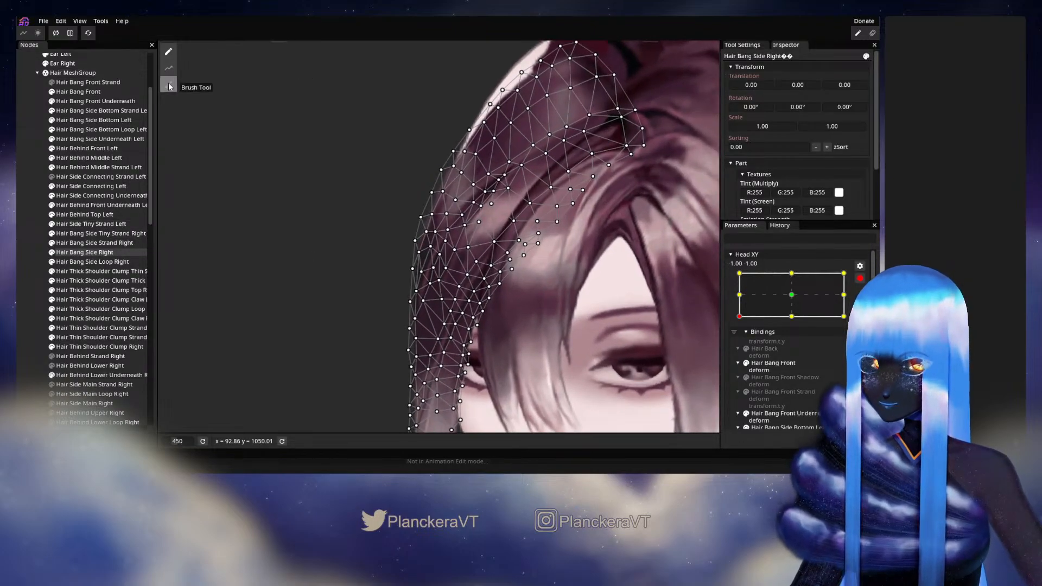
pyautogui.click(169, 86)
pyautogui.hscroll(5, 478, 283)
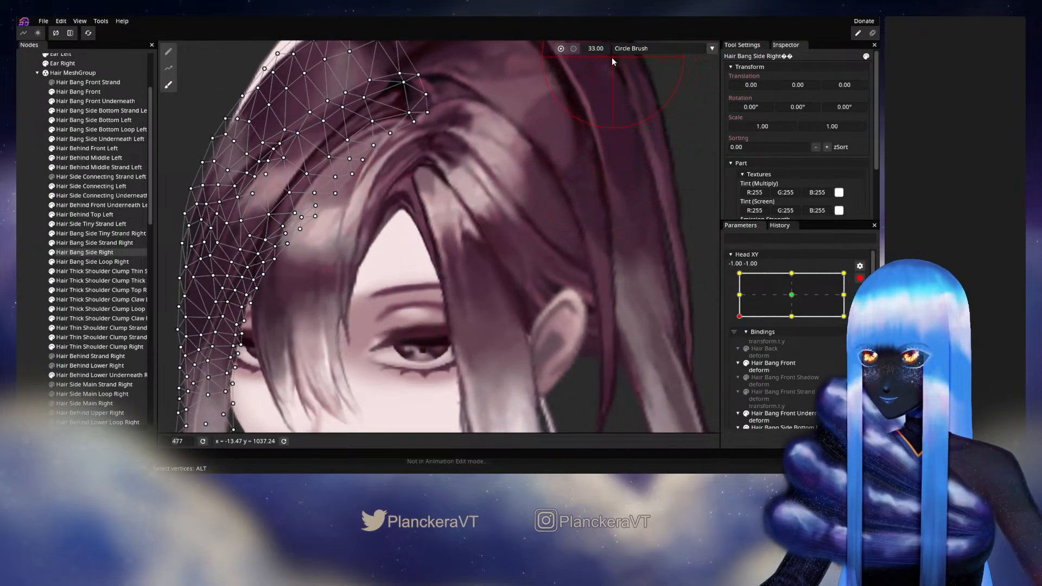
pyautogui.hscroll(-5, 462, 330)
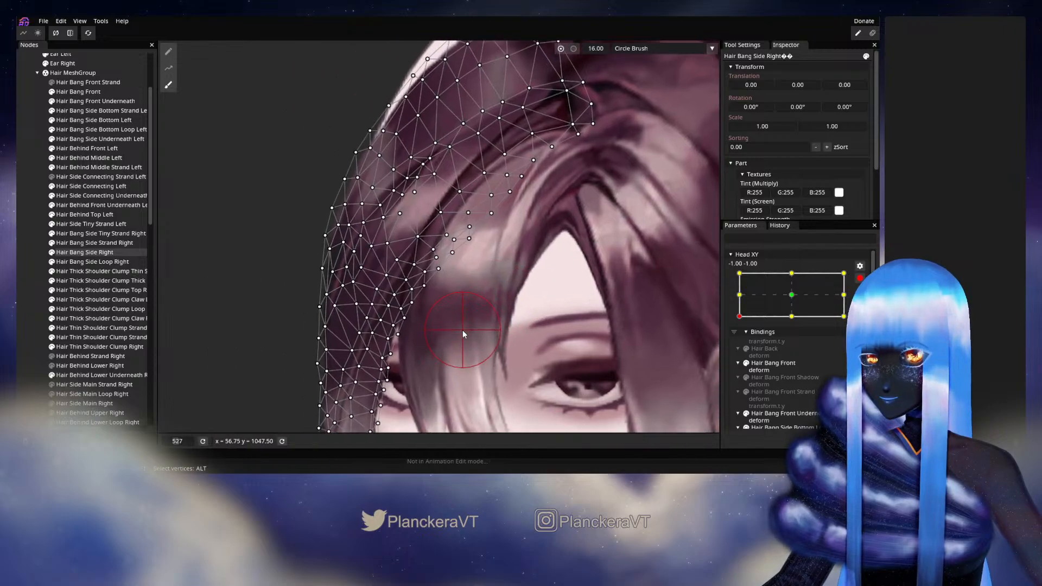
pyautogui.scroll(2, 462, 330)
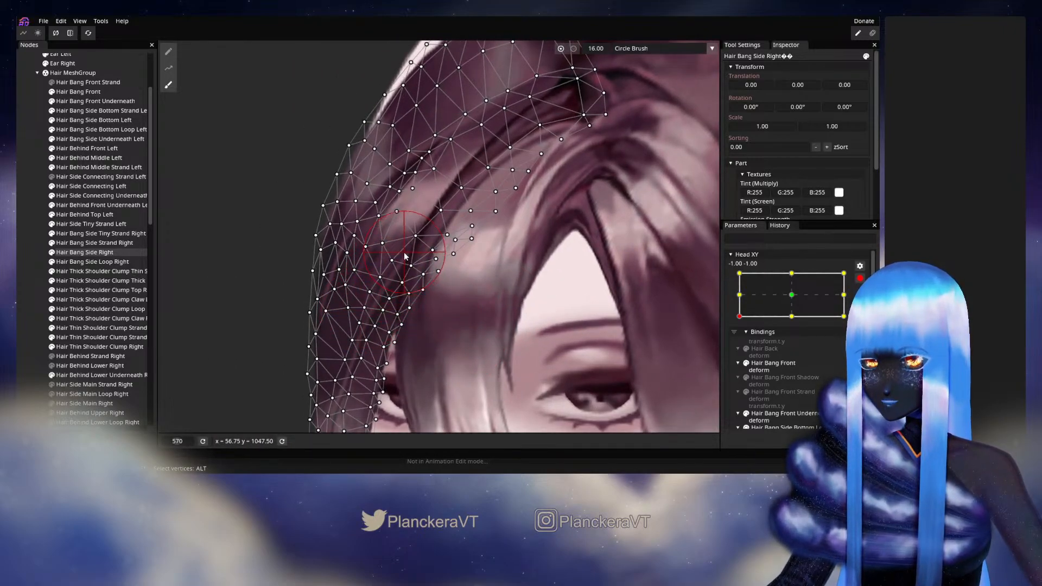
pyautogui.click(466, 289)
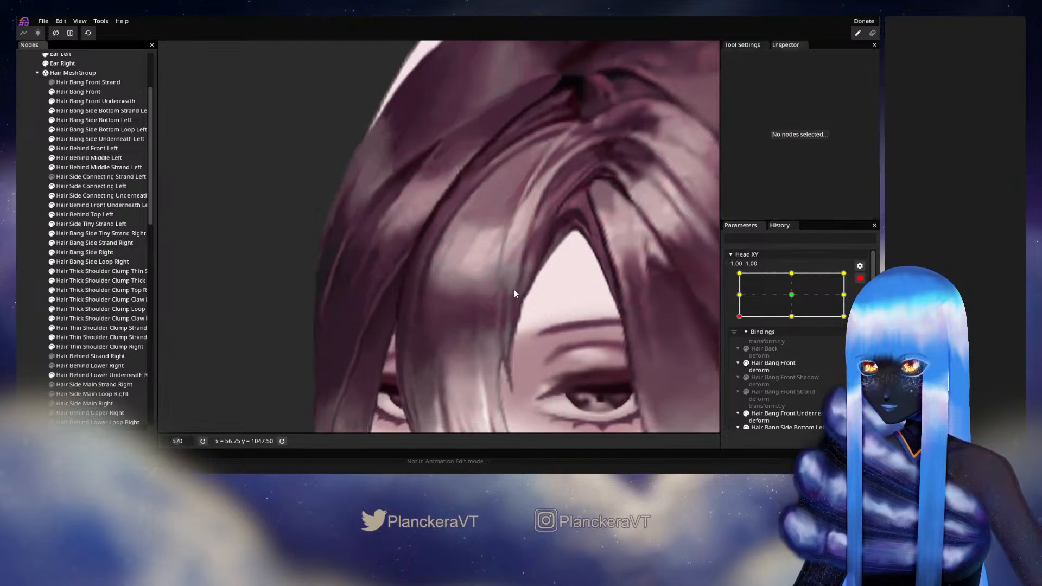
# Step: Stop recording the keypoint and preview the adjusted side bang by moving Head XY around the -1, -1 corner
pyautogui.scroll(-5, 561, 295)
pyautogui.scroll(-2, 561, 294)
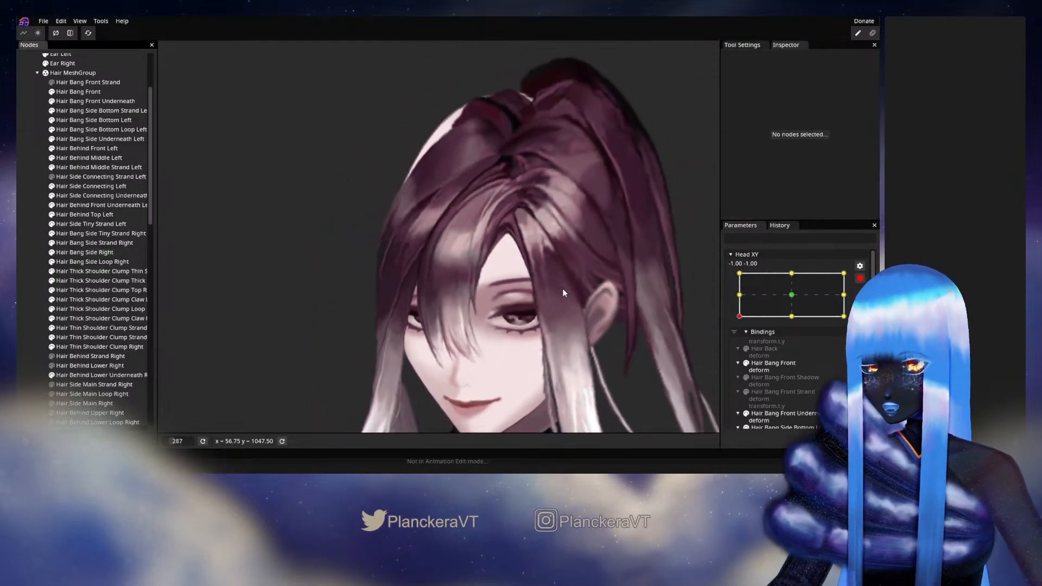
pyautogui.click(859, 278)
pyautogui.moveTo(741, 346)
pyautogui.mouseDown()
pyautogui.moveTo(795, 323)
pyautogui.moveTo(732, 351)
pyautogui.mouseUp()
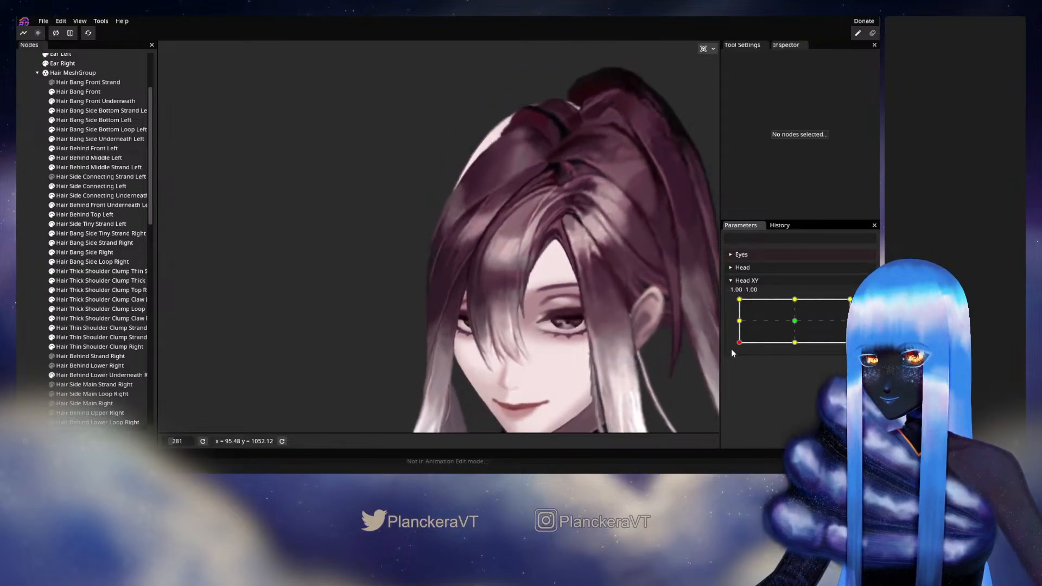
pyautogui.moveTo(724, 353)
pyautogui.mouseDown()
pyautogui.moveTo(804, 356)
pyautogui.moveTo(741, 353)
pyautogui.mouseUp()
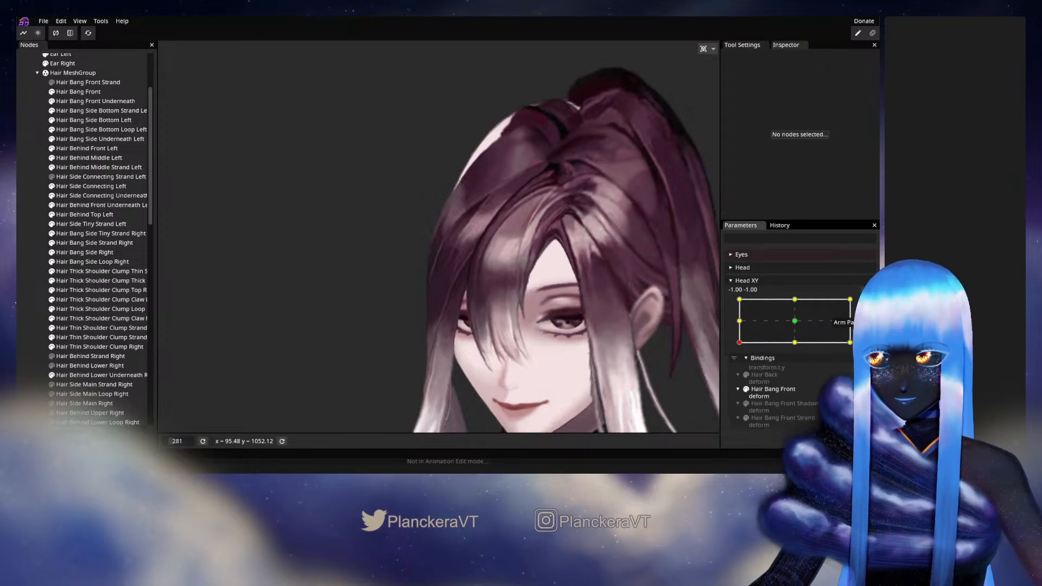
# Step: At the recorded Head XY -1, -1 keypoint, smooth the Hair Bang Side Right mesh with a size 16 Circle Brush and preview the corner pose
pyautogui.scroll(5, 442, 266)
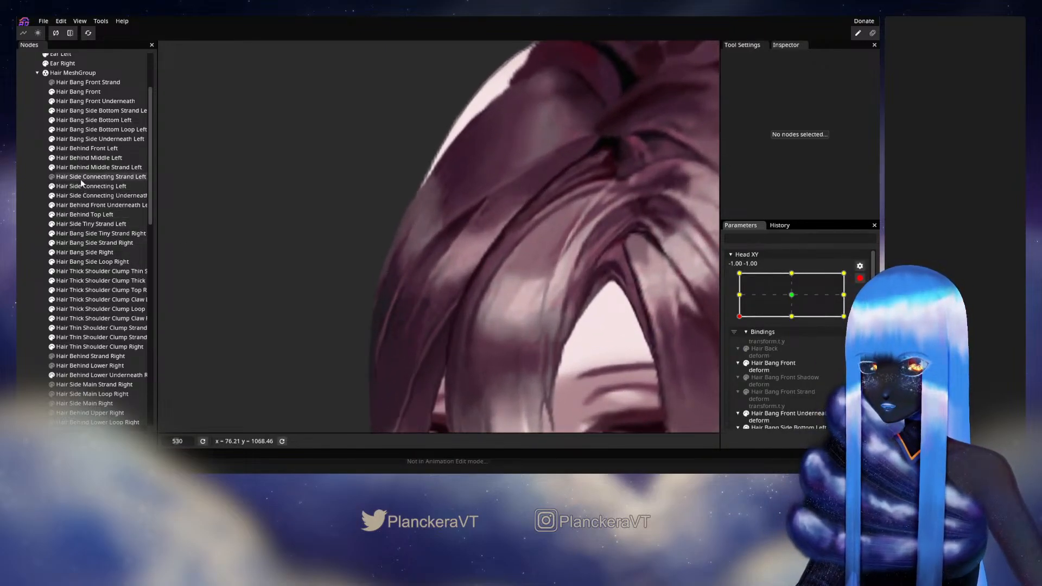
pyautogui.click(79, 216)
pyautogui.click(76, 253)
pyautogui.moveTo(328, 303); pyautogui.dragTo(474, 191)
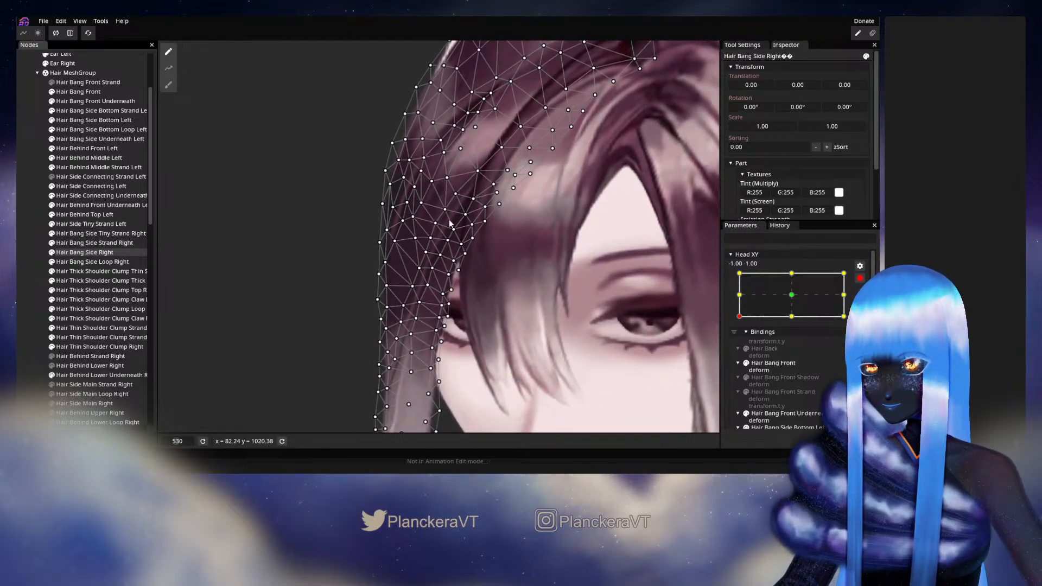
pyautogui.scroll(2, 422, 279)
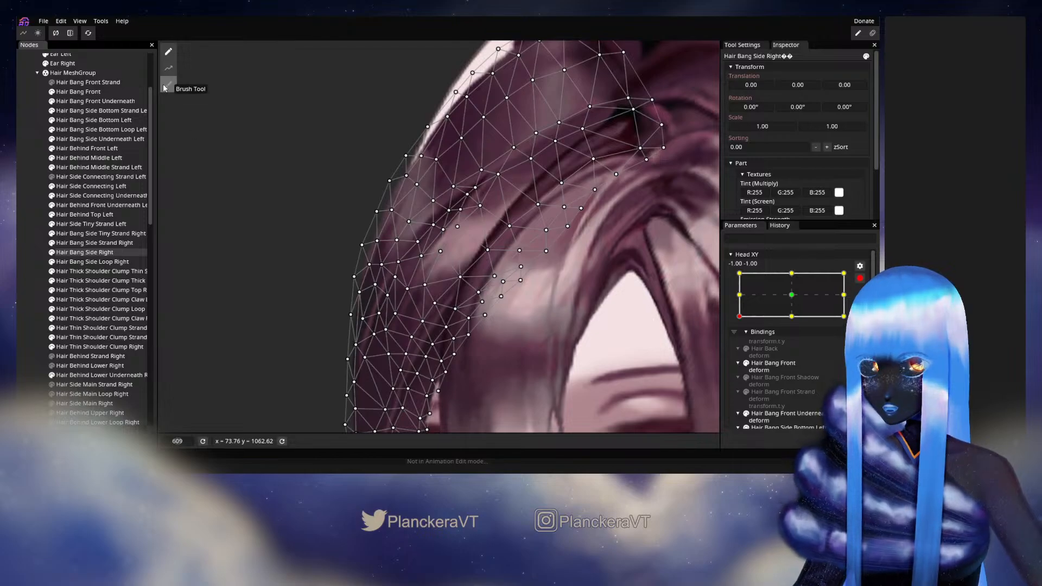
pyautogui.click(167, 85)
pyautogui.scroll(1, 435, 259)
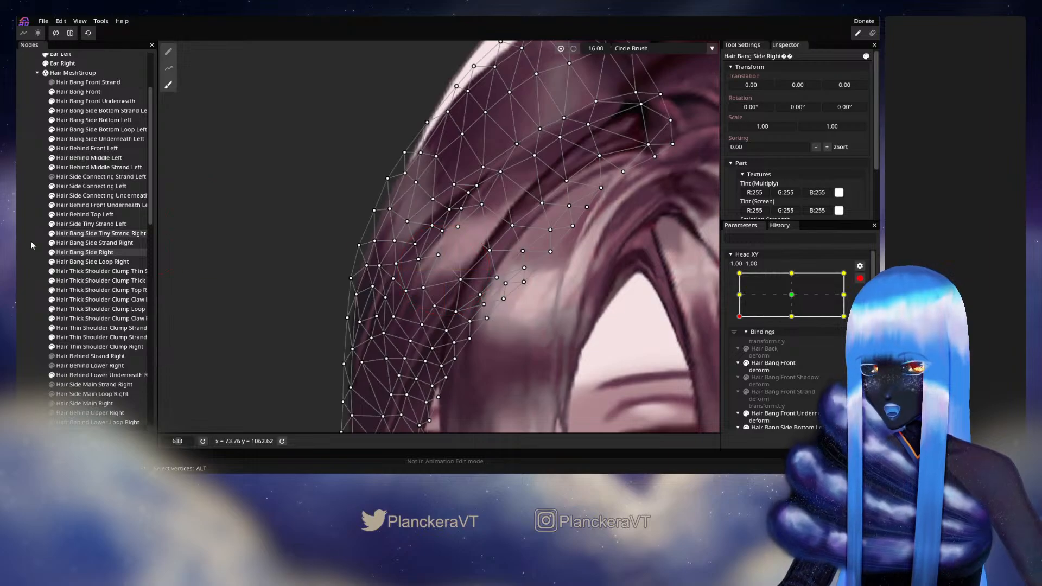
pyautogui.click(304, 282)
pyautogui.scroll(-7, 505, 314)
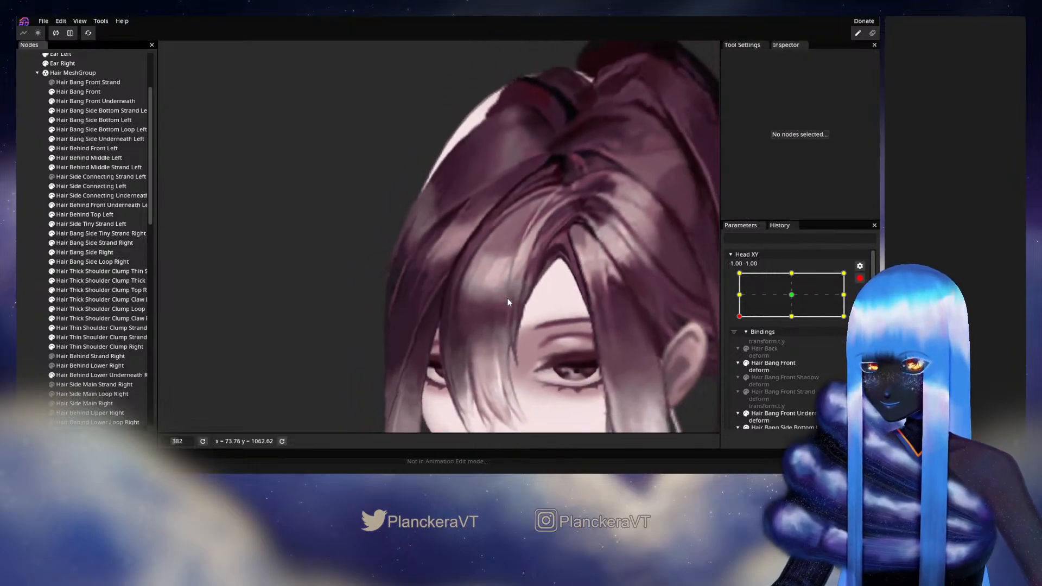
pyautogui.scroll(-2, 506, 298)
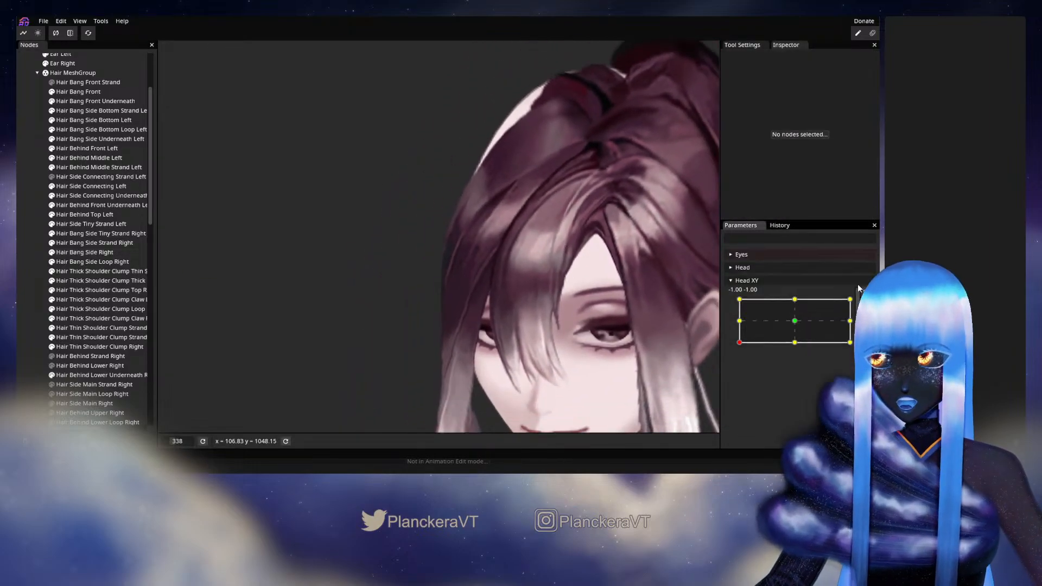
pyautogui.moveTo(740, 344)
pyautogui.mouseDown()
pyautogui.moveTo(795, 322)
pyautogui.moveTo(789, 348)
pyautogui.moveTo(725, 344)
pyautogui.mouseUp()
# Step: Record Head XY -1, -1 again and nudge individual vertices in the upper middle of the Hair Bang Side Right mesh
pyautogui.click(865, 304)
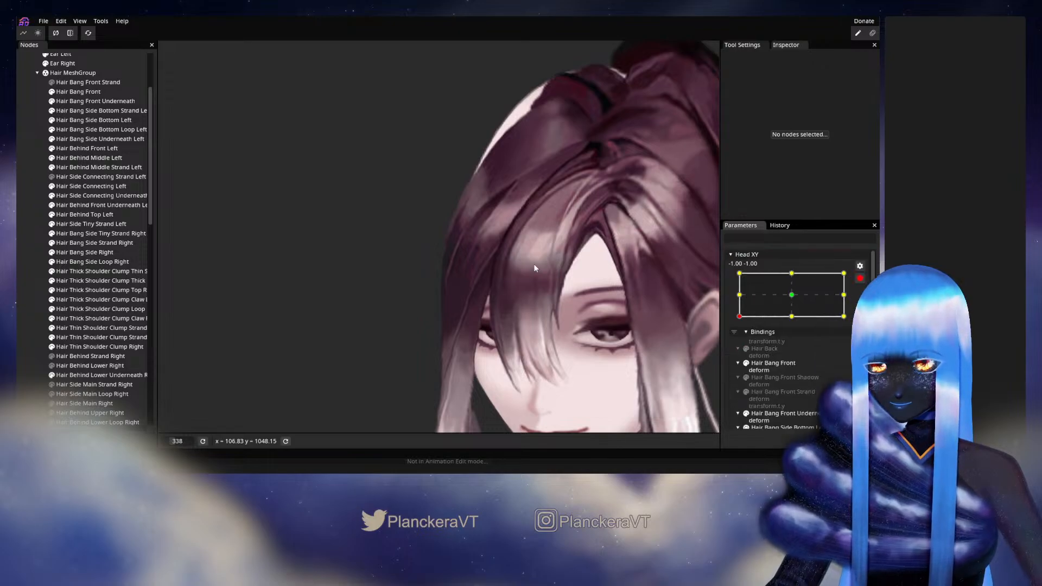
pyautogui.scroll(3, 470, 243)
pyautogui.scroll(1, 364, 264)
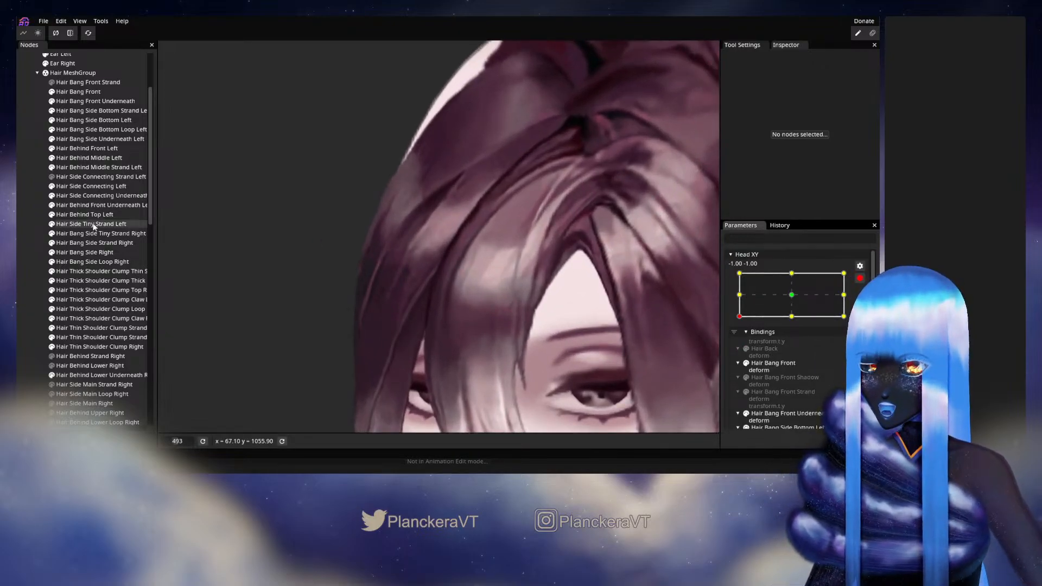
pyautogui.click(83, 215)
pyautogui.scroll(1, 476, 226)
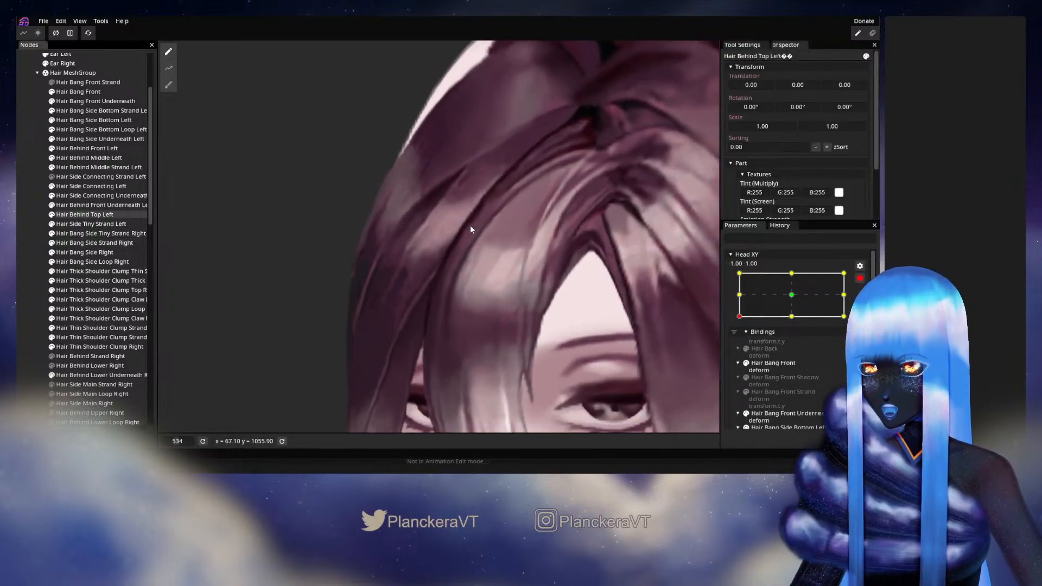
pyautogui.scroll(1, 64, 268)
pyautogui.click(88, 282)
pyautogui.scroll(3, 458, 264)
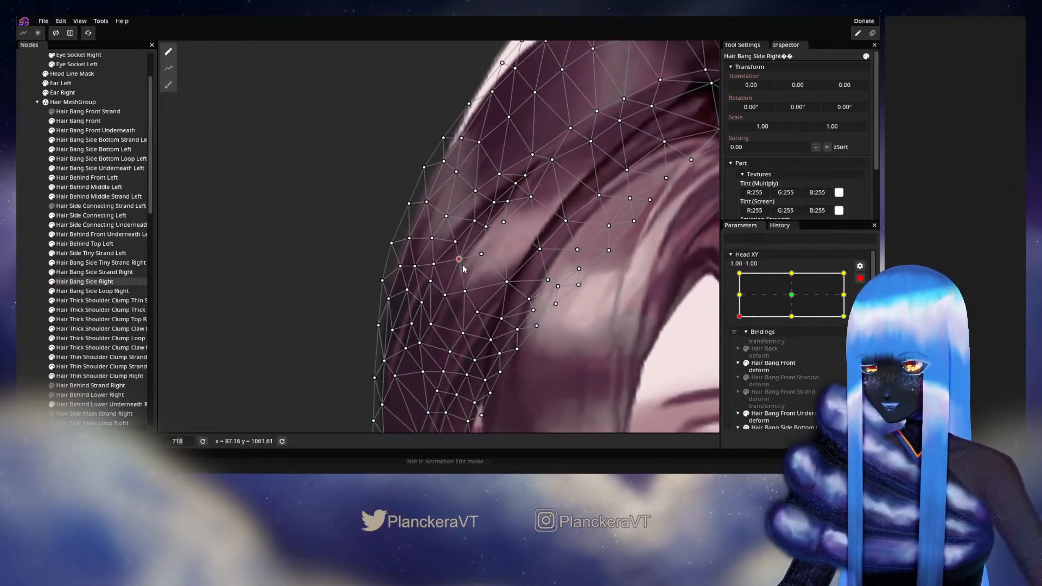
pyautogui.click(486, 227)
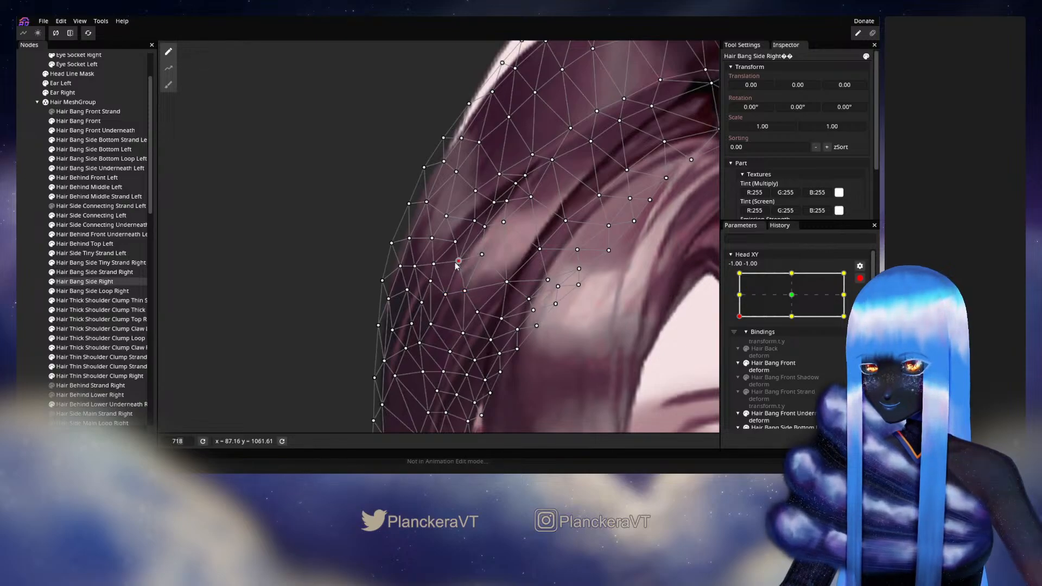
pyautogui.click(252, 269)
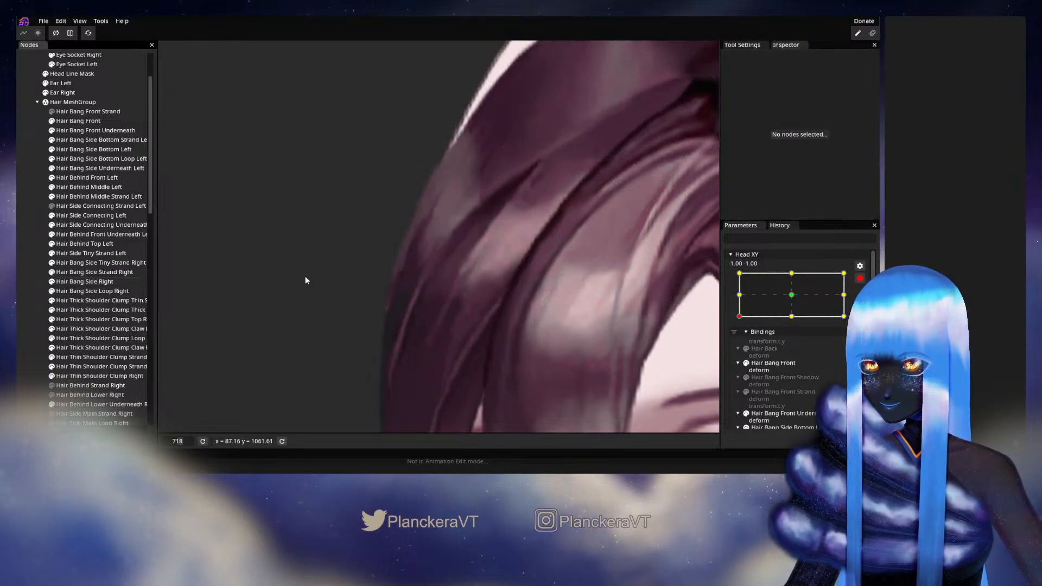
# Step: Stop recording and preview how the side bang moves between Head XY -1, -1 and -1, 0
pyautogui.scroll(-5, 581, 294)
pyautogui.scroll(-2, 588, 300)
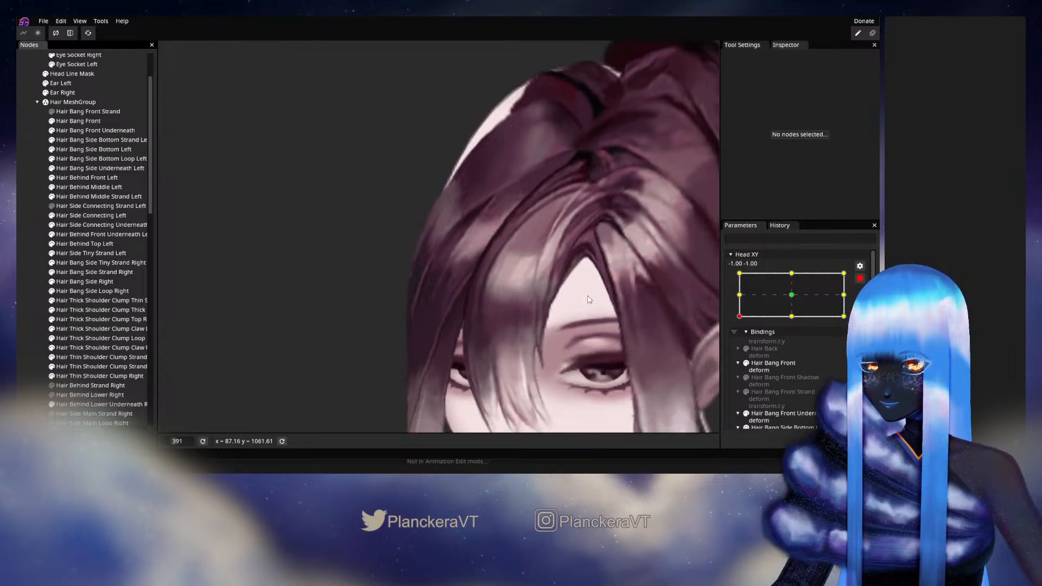
pyautogui.click(858, 278)
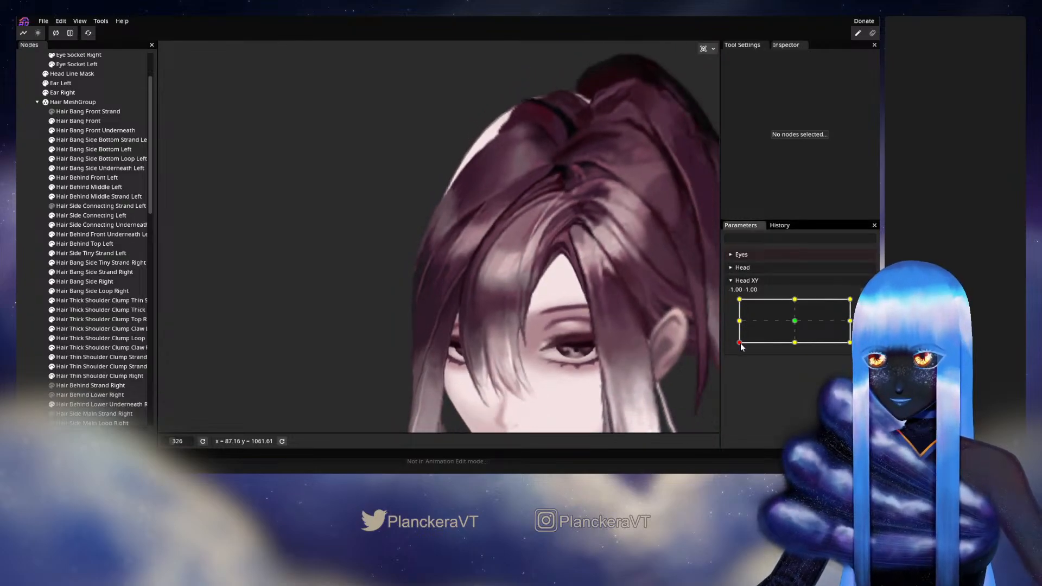
pyautogui.moveTo(740, 345); pyautogui.dragTo(765, 353)
pyautogui.moveTo(797, 350); pyautogui.dragTo(730, 324)
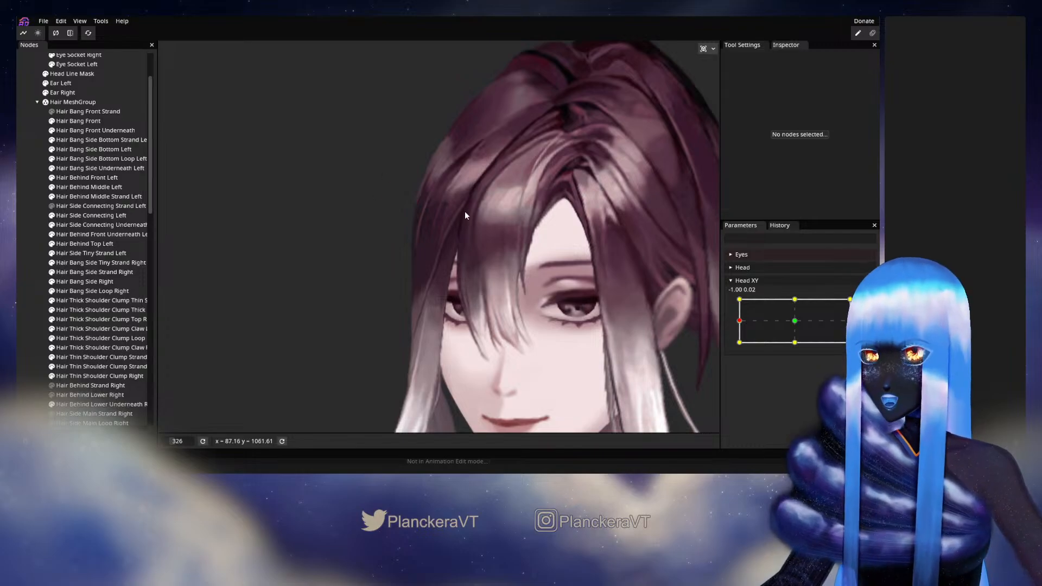
pyautogui.moveTo(440, 219); pyautogui.dragTo(480, 275)
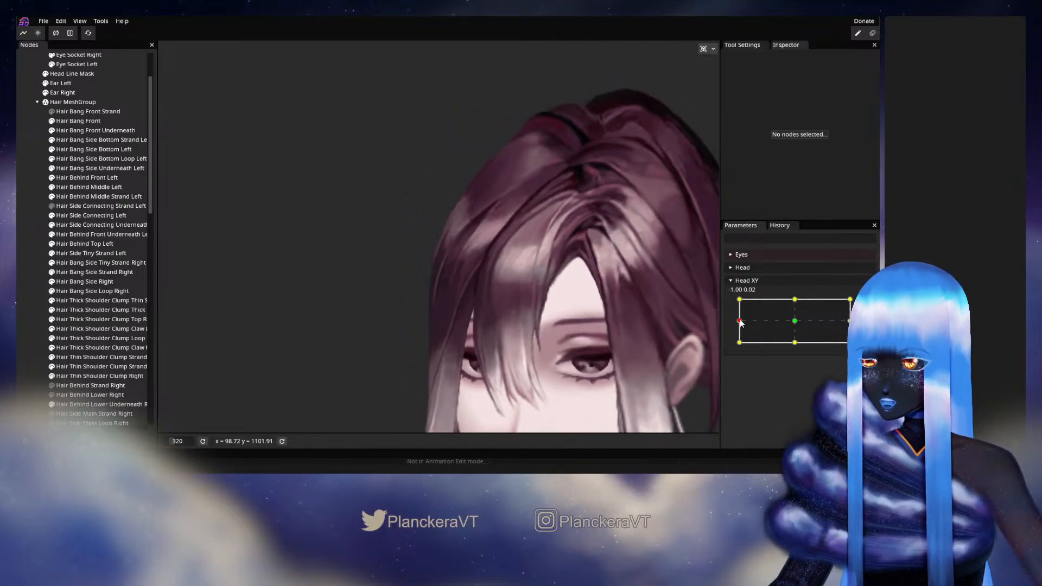
pyautogui.moveTo(741, 323)
pyautogui.mouseDown()
pyautogui.moveTo(726, 346)
pyautogui.moveTo(725, 321)
pyautogui.moveTo(740, 327)
pyautogui.moveTo(732, 344)
pyautogui.moveTo(733, 324)
pyautogui.mouseUp()
# Step: Show Hair Behind Upper Right and Hair Behind Lower Right, check them against the side bang down to Head XY -1, -1, and hide both again
pyautogui.scroll(-1, 80, 329)
pyautogui.scroll(-2, 81, 325)
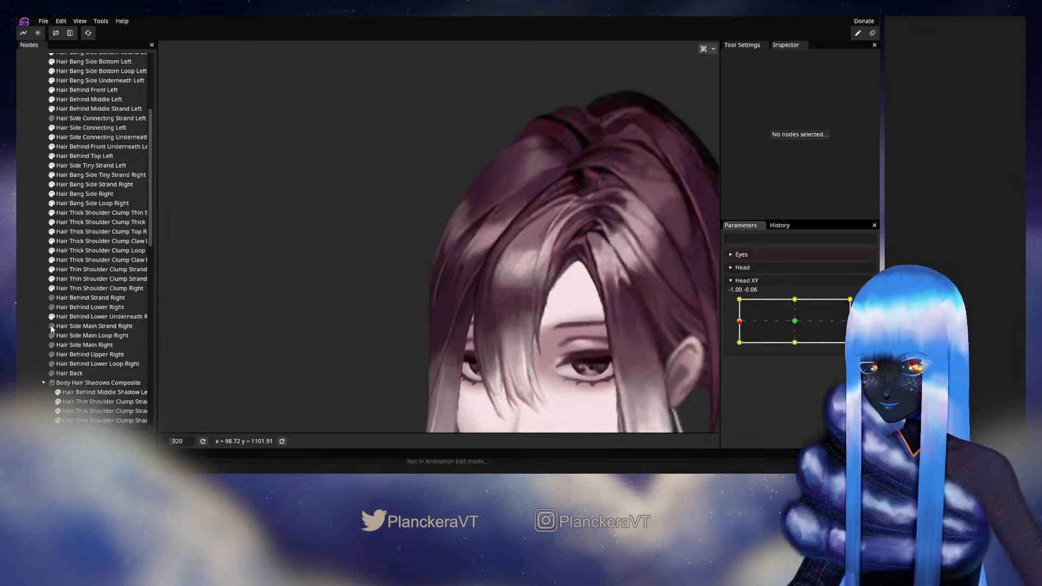
pyautogui.click(52, 354)
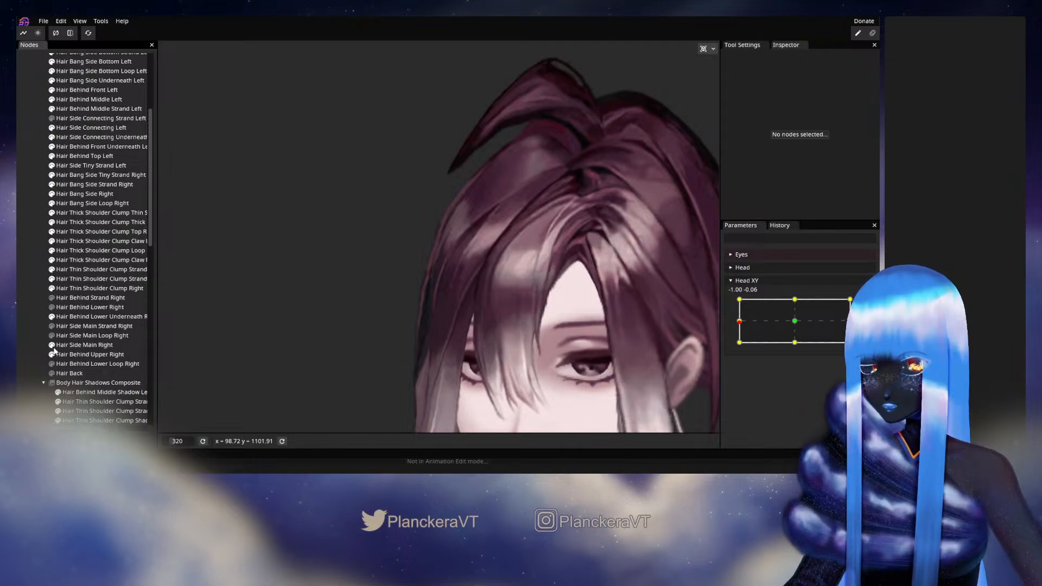
pyautogui.click(52, 308)
pyautogui.scroll(-1, 571, 303)
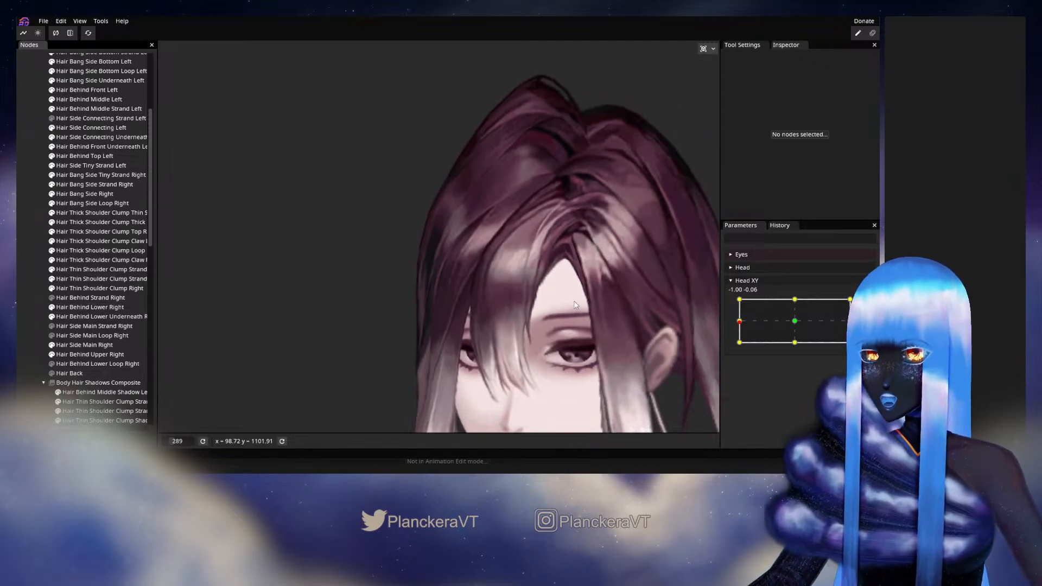
pyautogui.moveTo(739, 324); pyautogui.dragTo(736, 351)
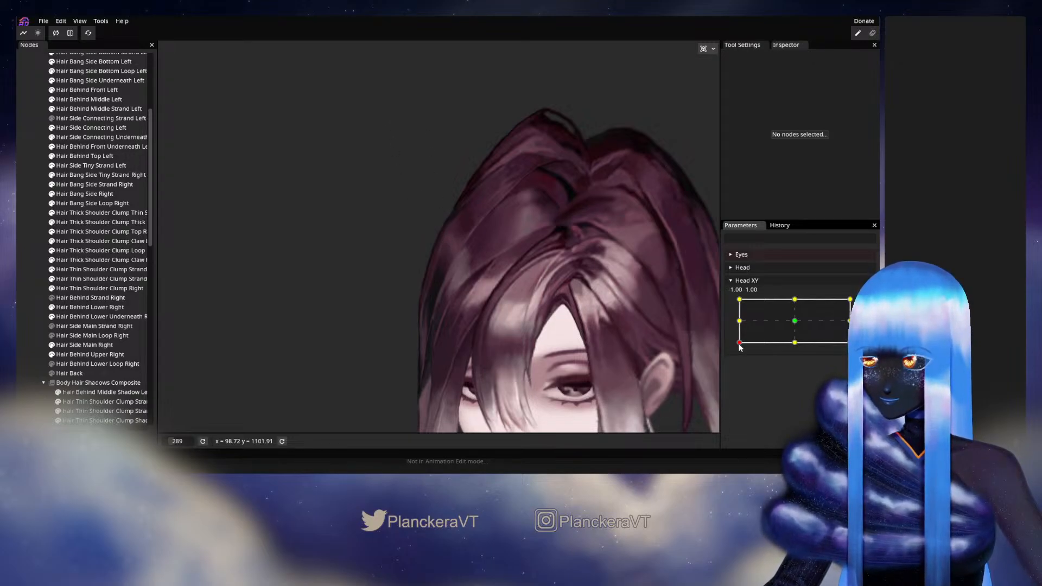
pyautogui.moveTo(738, 347)
pyautogui.mouseDown()
pyautogui.moveTo(741, 321)
pyautogui.moveTo(743, 343)
pyautogui.mouseUp()
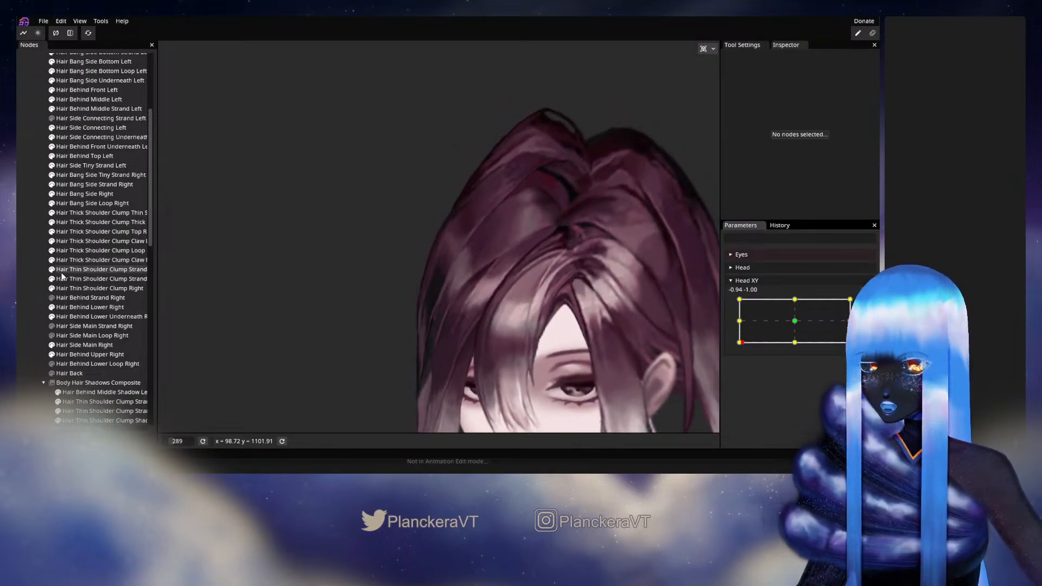
pyautogui.click(52, 307)
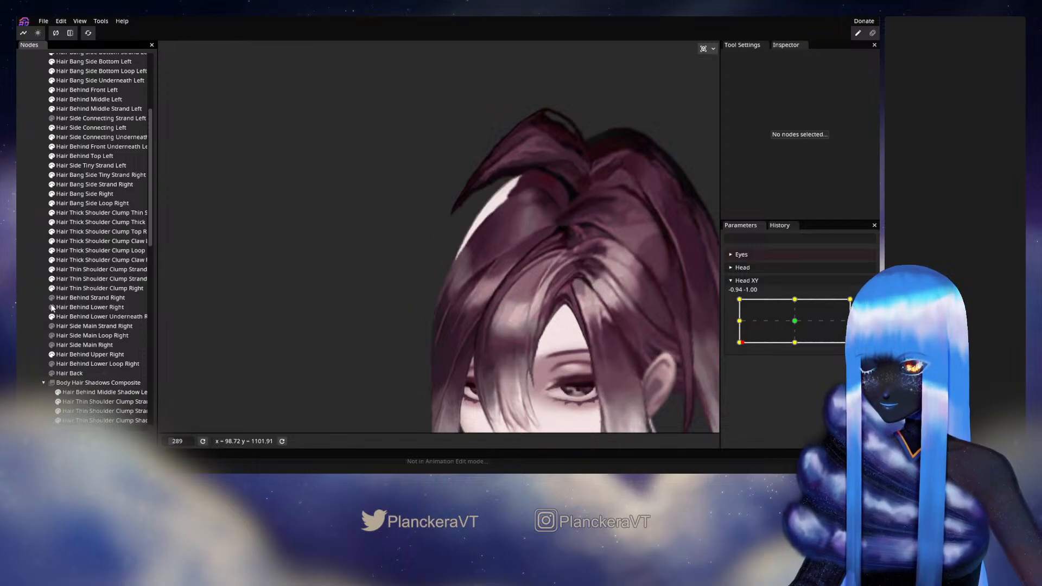
pyautogui.click(52, 354)
# Step: Examine the crown and the side bang's outer edge up close while moving Head XY around the -1, -1 corner
pyautogui.scroll(2, 419, 275)
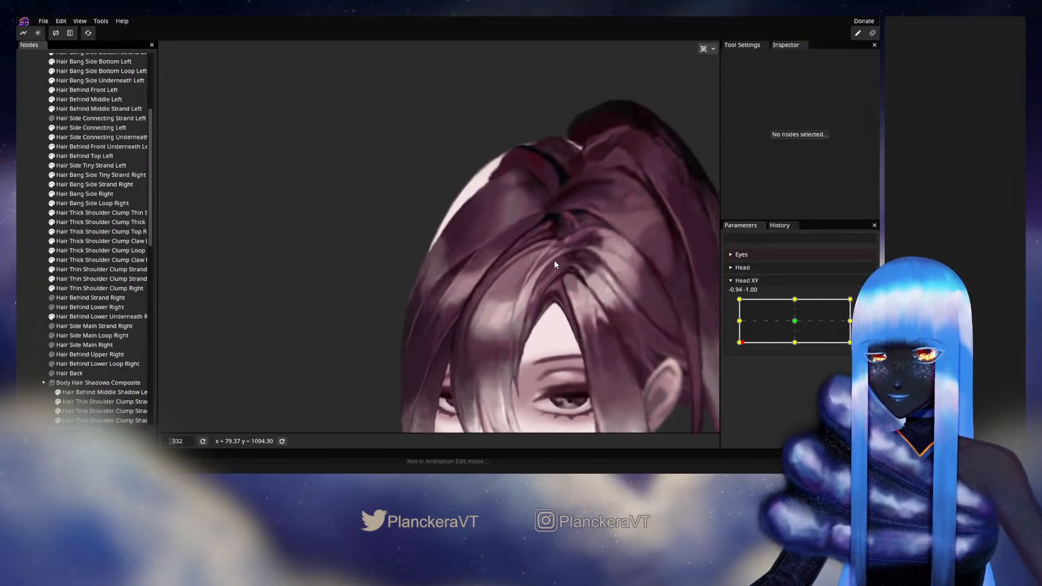
pyautogui.scroll(1, 555, 261)
pyautogui.scroll(3, 458, 274)
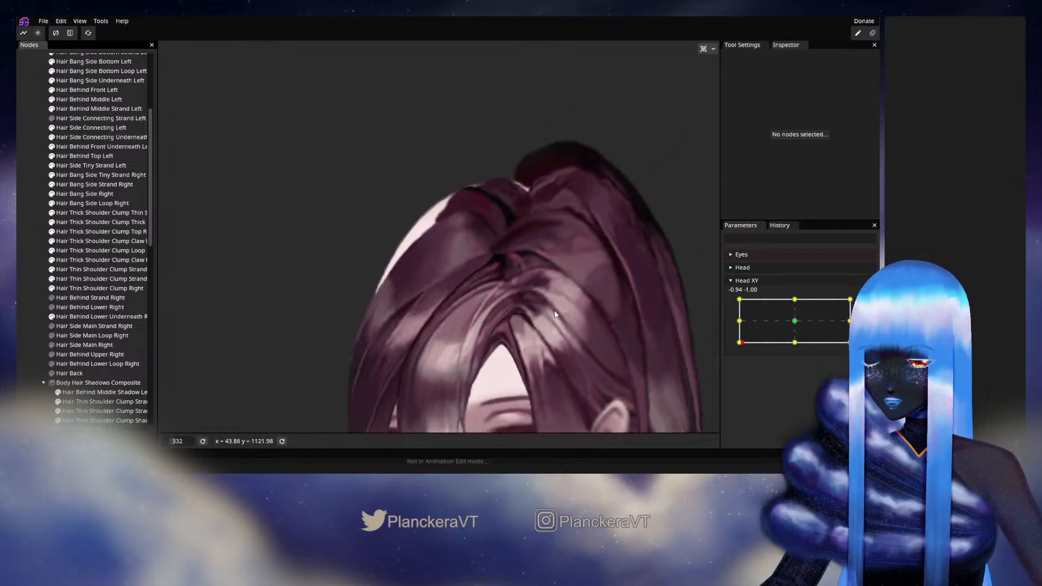
pyautogui.moveTo(545, 304); pyautogui.dragTo(599, 279)
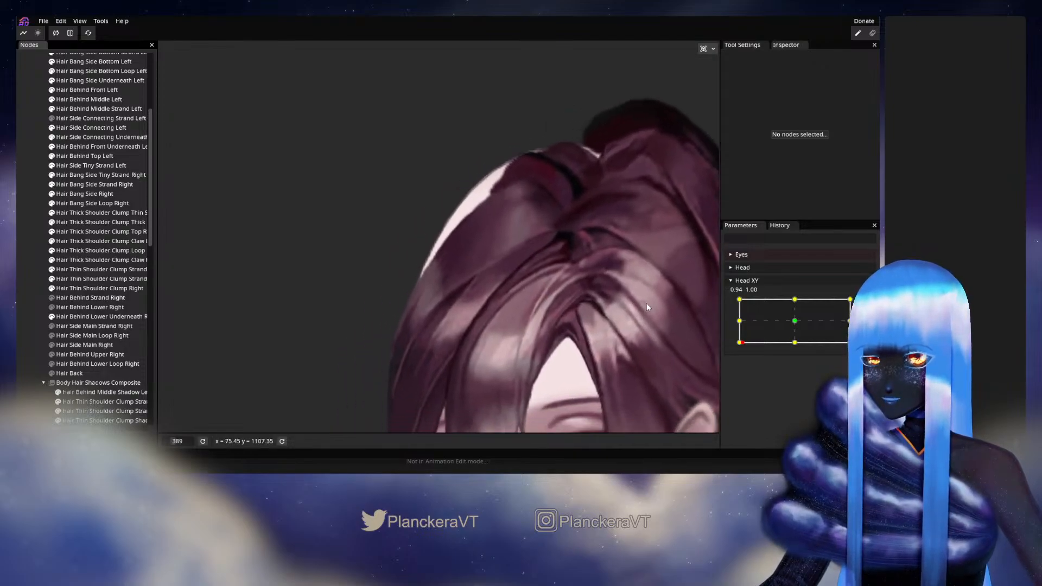
pyautogui.moveTo(744, 345)
pyautogui.mouseDown()
pyautogui.moveTo(738, 324)
pyautogui.moveTo(728, 351)
pyautogui.mouseUp()
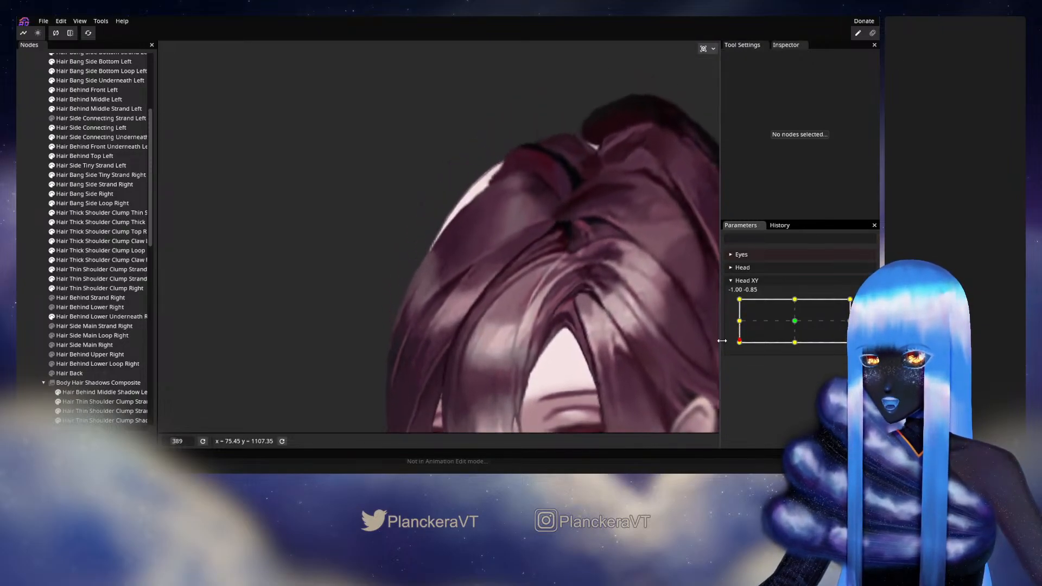
pyautogui.moveTo(729, 350)
pyautogui.mouseDown()
pyautogui.moveTo(796, 357)
pyautogui.moveTo(725, 344)
pyautogui.moveTo(787, 348)
pyautogui.moveTo(735, 347)
pyautogui.mouseUp()
# Step: Record Head XY -1, -1 and adjust the upper vertices of Hair Bang Side Right near the crown, ending with a preview of the pose
pyautogui.scroll(5, 578, 298)
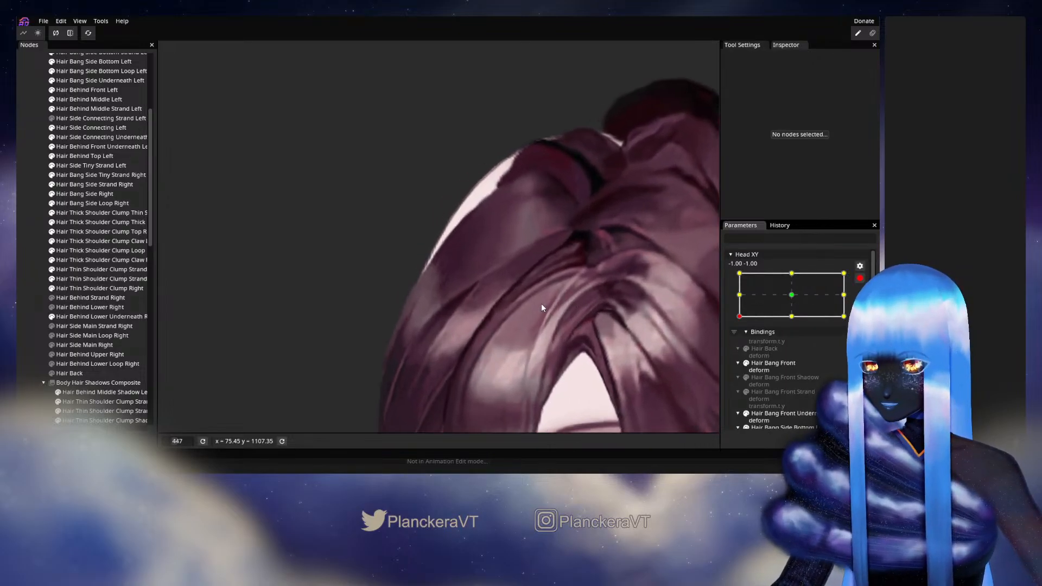
pyautogui.scroll(2, 98, 255)
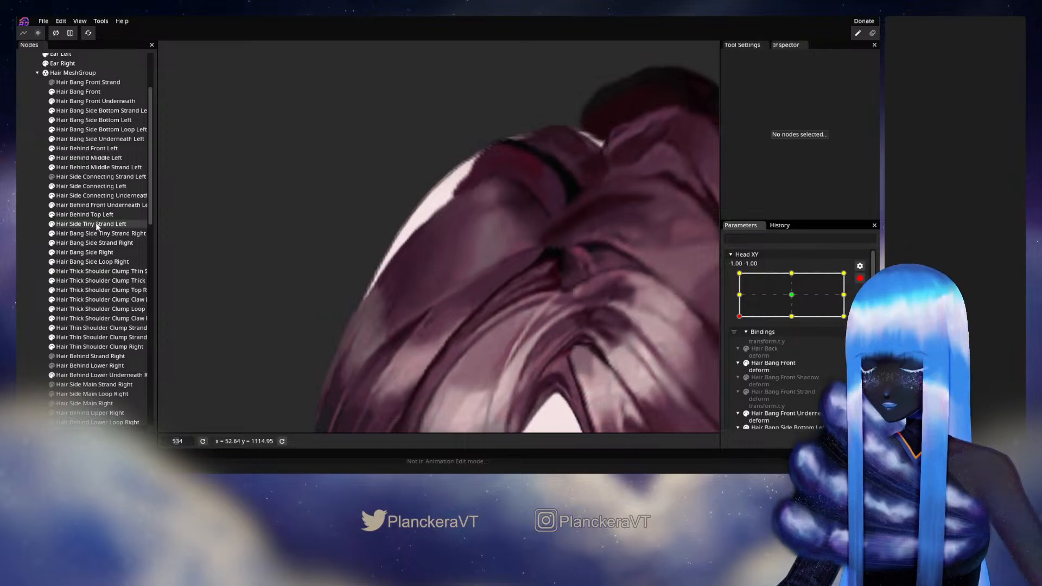
pyautogui.click(92, 251)
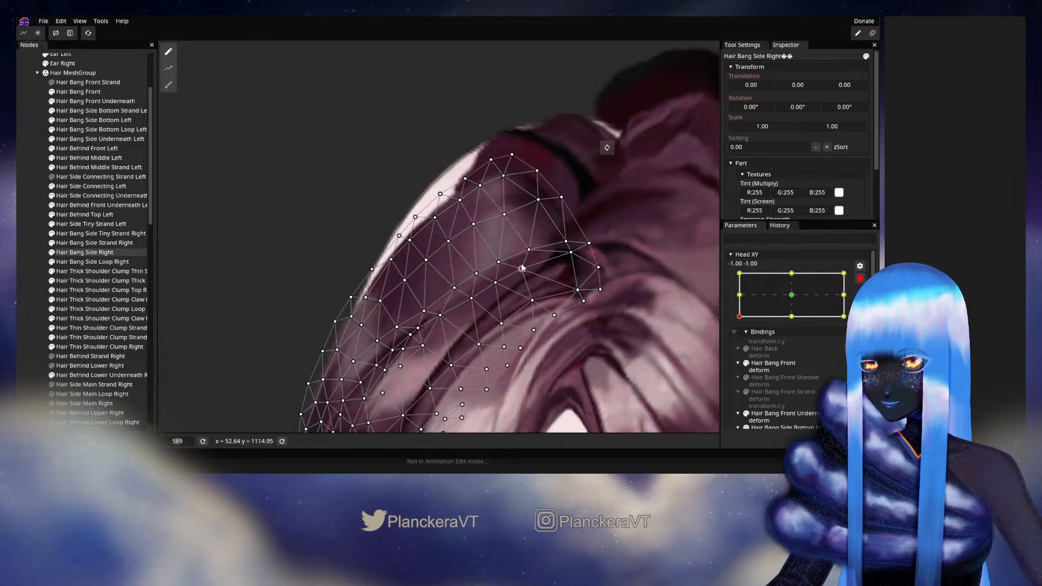
pyautogui.click(600, 290)
pyautogui.scroll(-5, 600, 290)
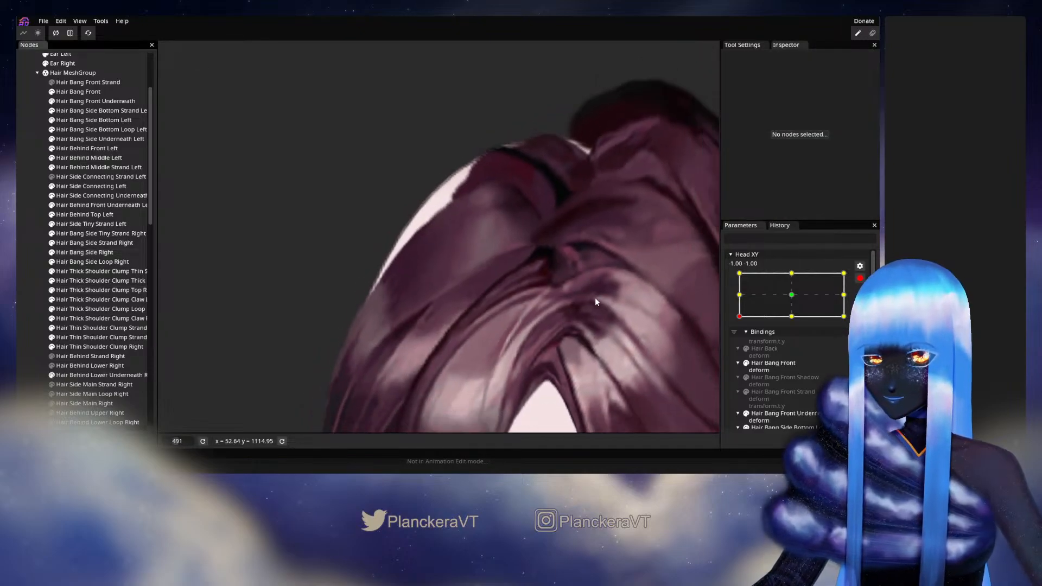
pyautogui.click(859, 266)
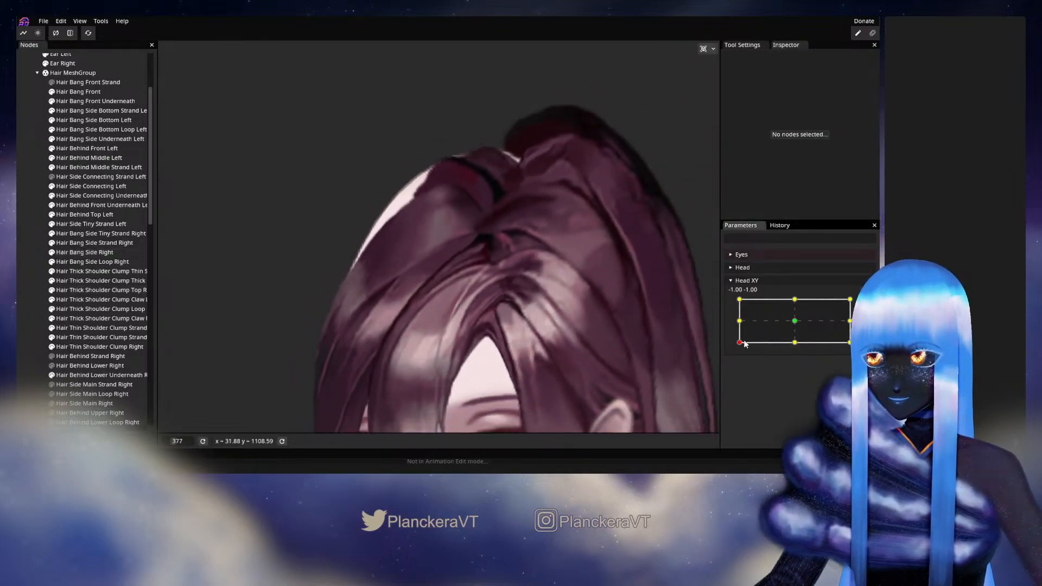
pyautogui.moveTo(739, 346)
pyautogui.mouseDown()
pyautogui.moveTo(796, 349)
pyautogui.moveTo(724, 347)
pyautogui.mouseUp()
# Step: Refine the vertices along the upper strands of Hair Bang Side Right at Head XY -1, -1, stop recording and recheck the corner movement
pyautogui.scroll(5, 382, 301)
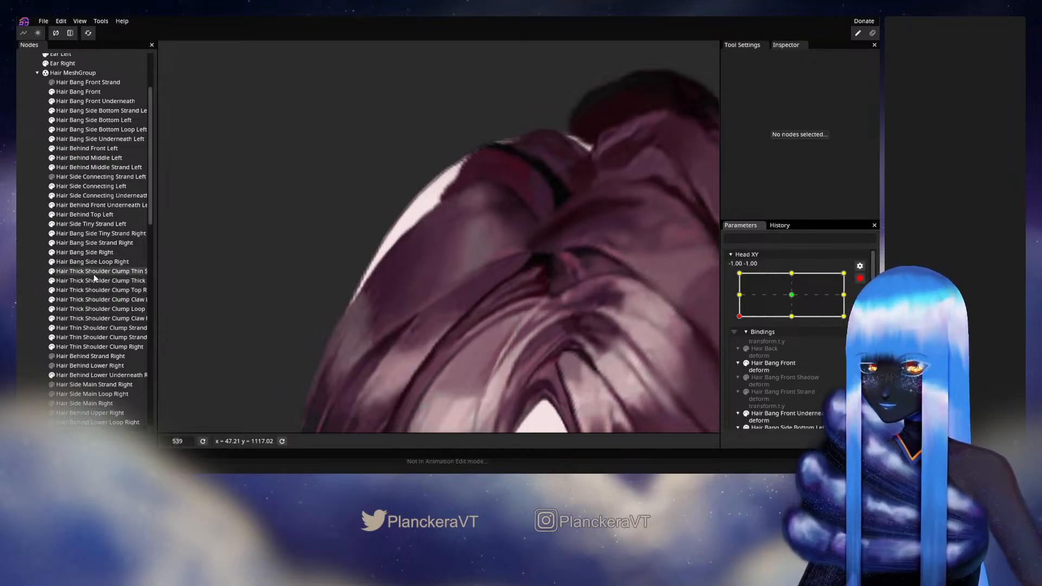
pyautogui.click(93, 255)
pyautogui.scroll(3, 515, 351)
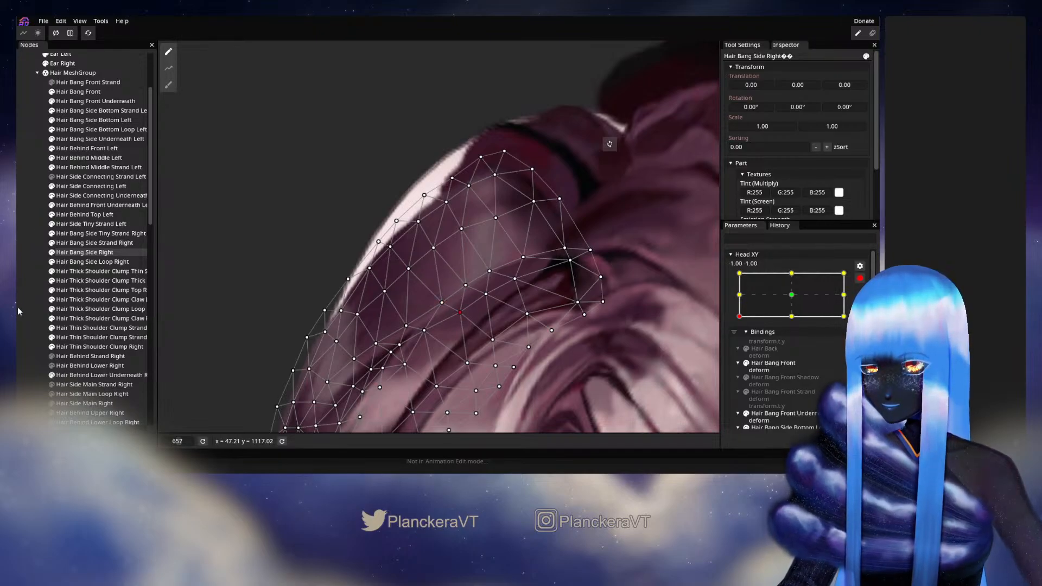
pyautogui.click(422, 324)
pyautogui.scroll(-5, 629, 346)
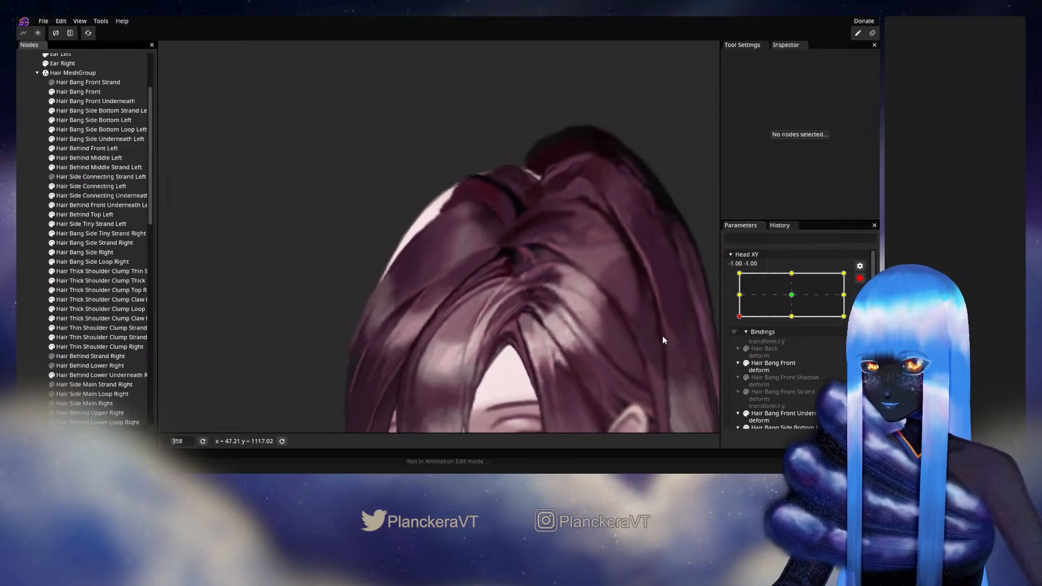
pyautogui.click(859, 280)
pyautogui.moveTo(742, 343)
pyautogui.mouseDown()
pyautogui.moveTo(789, 322)
pyautogui.moveTo(768, 351)
pyautogui.moveTo(798, 347)
pyautogui.moveTo(727, 347)
pyautogui.moveTo(731, 323)
pyautogui.moveTo(731, 340)
pyautogui.mouseUp()
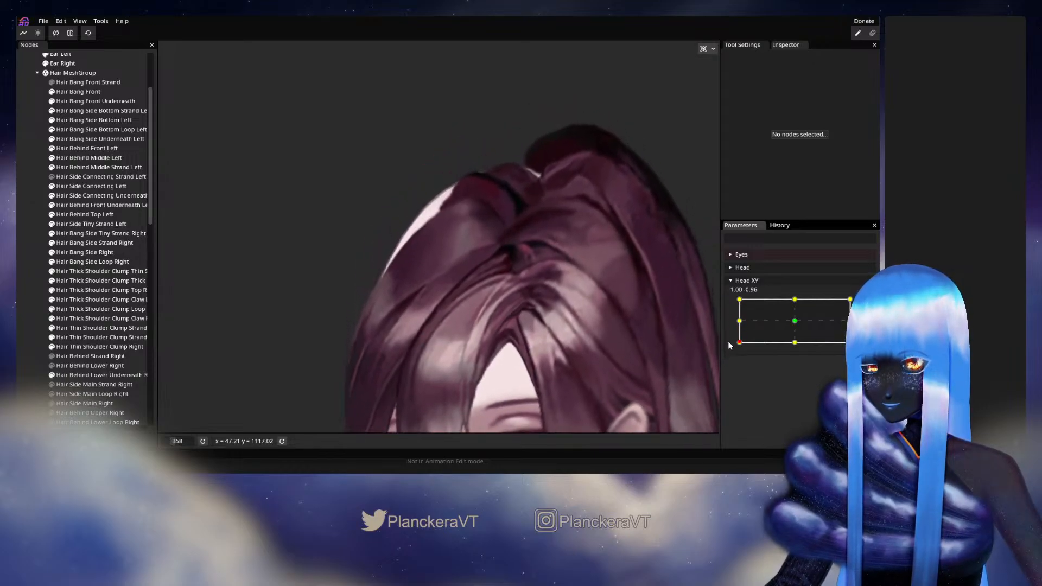
# Step: Record Head XY -1, -1 and refine the Hair Bang Side Right vertices along the outer edge and upper strands
pyautogui.scroll(1, 661, 313)
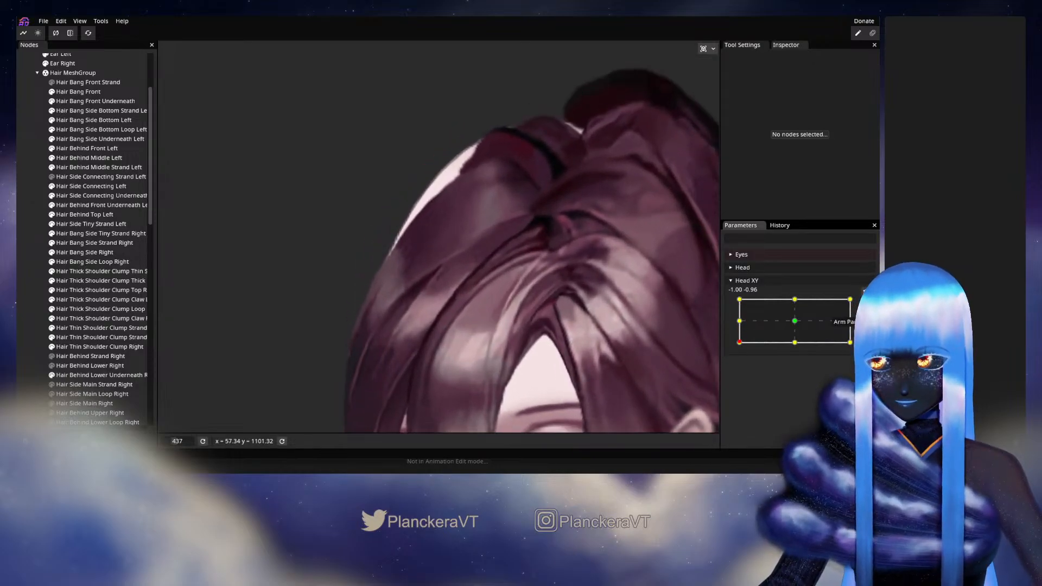
pyautogui.scroll(2, 410, 357)
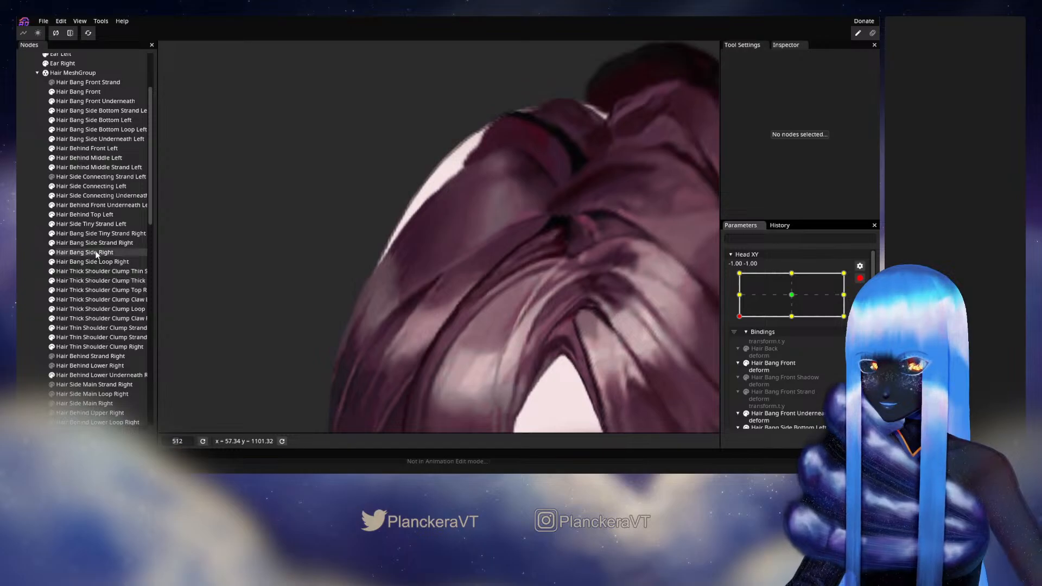
pyautogui.click(93, 253)
pyautogui.scroll(3, 427, 303)
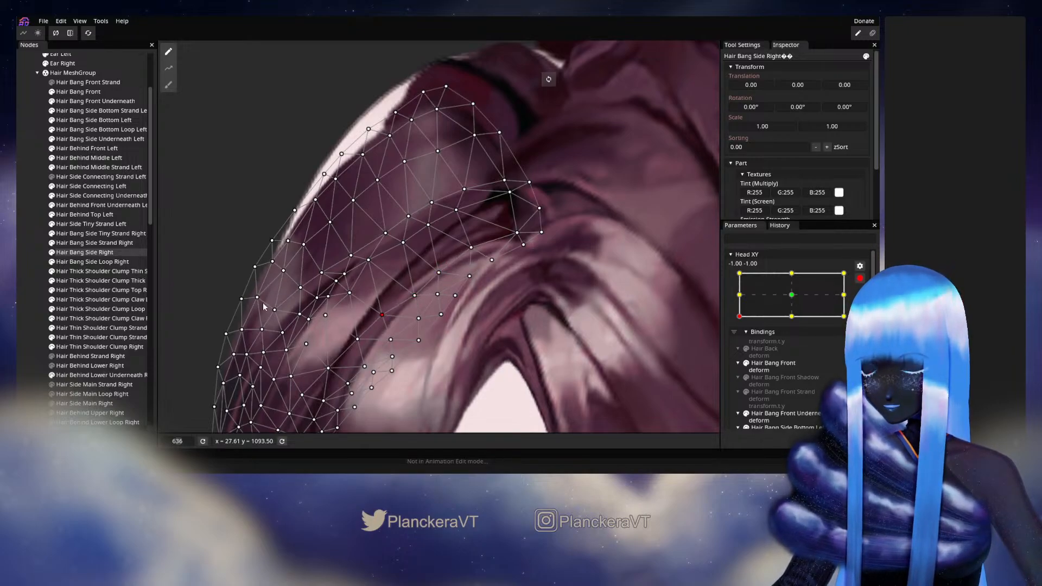
pyautogui.click(307, 310)
pyautogui.scroll(-5, 509, 339)
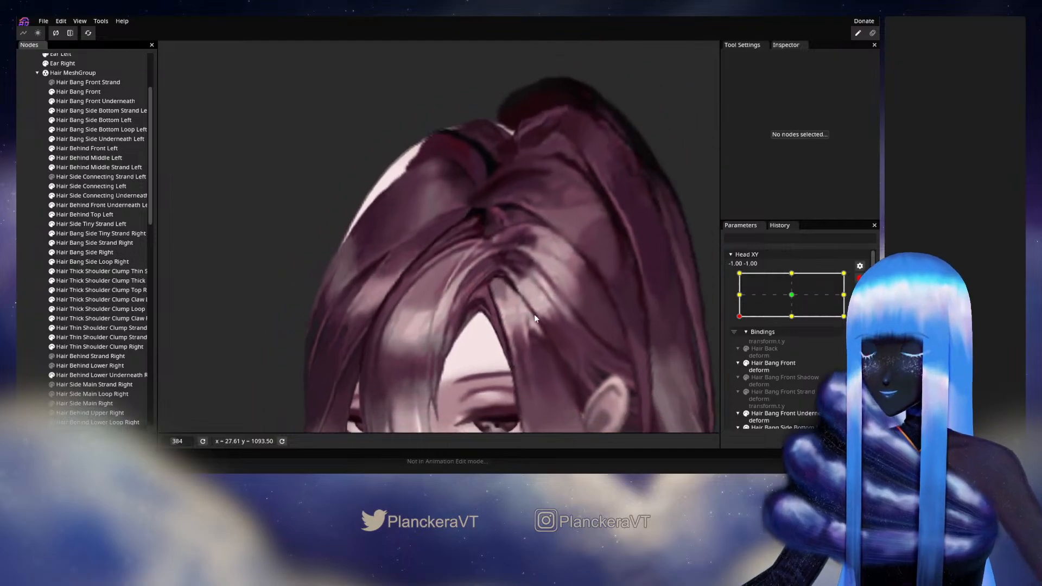
pyautogui.scroll(-5, 535, 319)
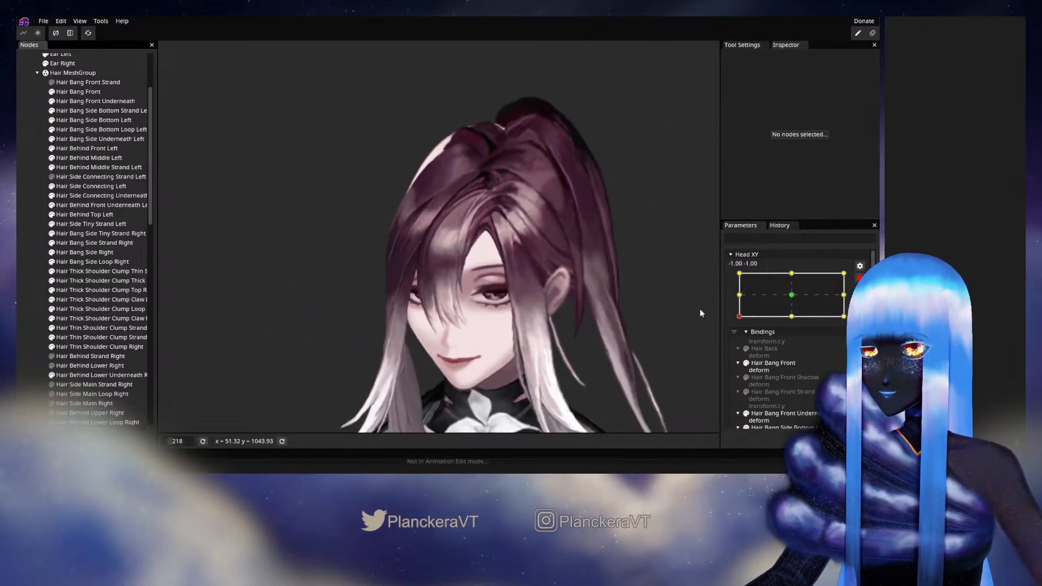
# Step: Stop recording and preview the side bang's movement between the centre and Head XY -1, -1
pyautogui.click(860, 279)
pyautogui.moveTo(742, 348); pyautogui.dragTo(793, 324)
pyautogui.moveTo(778, 327)
pyautogui.mouseDown()
pyautogui.moveTo(745, 345)
pyautogui.moveTo(783, 323)
pyautogui.mouseUp()
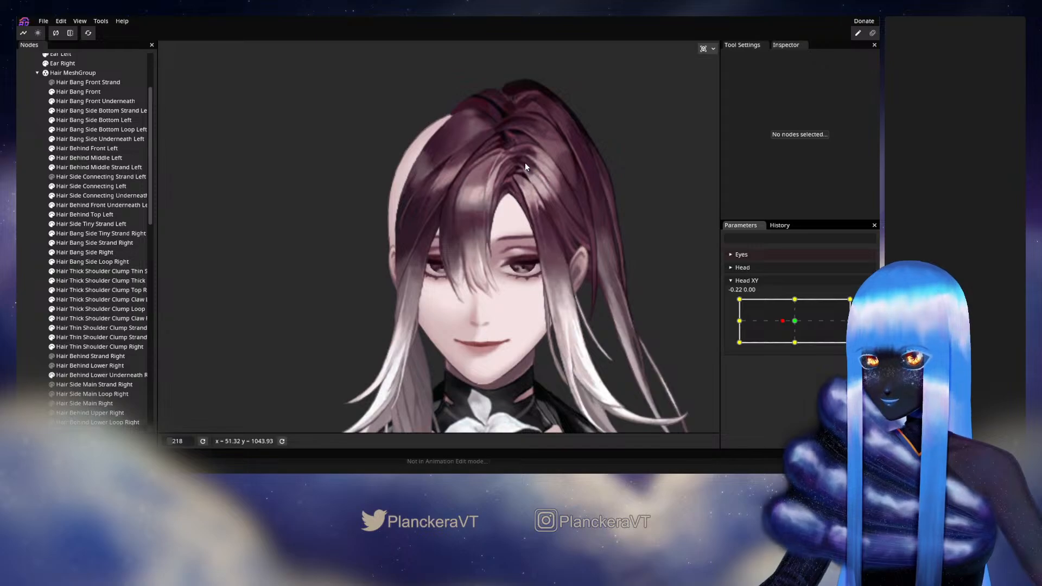
pyautogui.moveTo(782, 321); pyautogui.dragTo(738, 344)
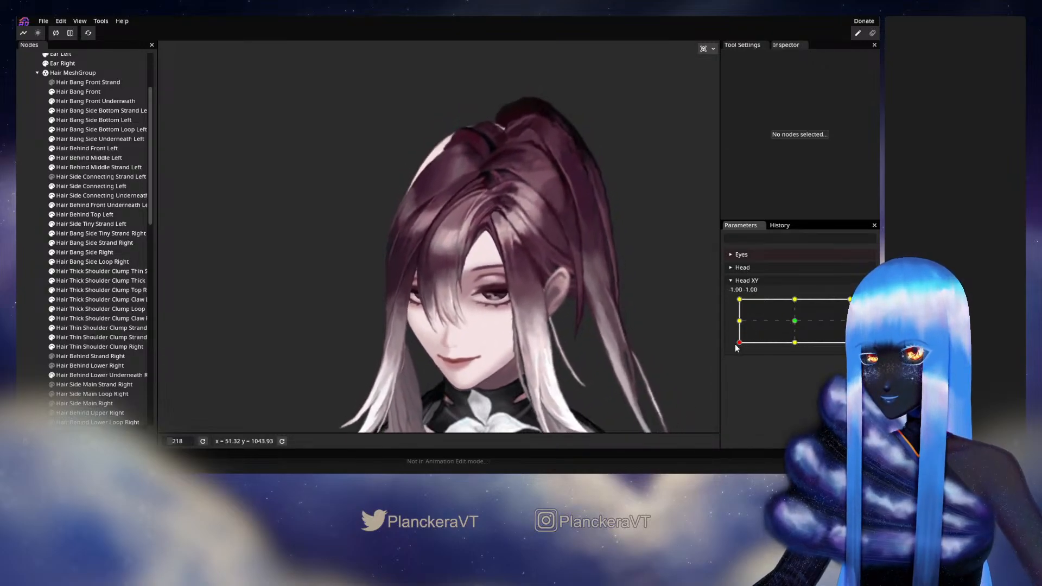
# Step: Show Hair Behind Lower Right and Hair Behind Upper Right, and check the head turn from Head XY -1, -1 to -1, 0
pyautogui.scroll(-3, 93, 325)
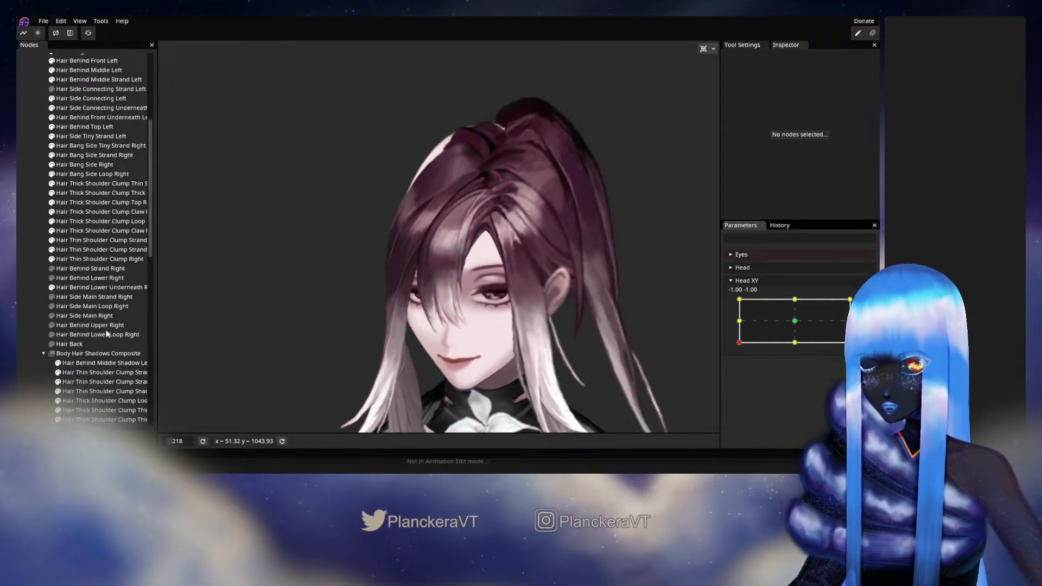
pyautogui.click(52, 279)
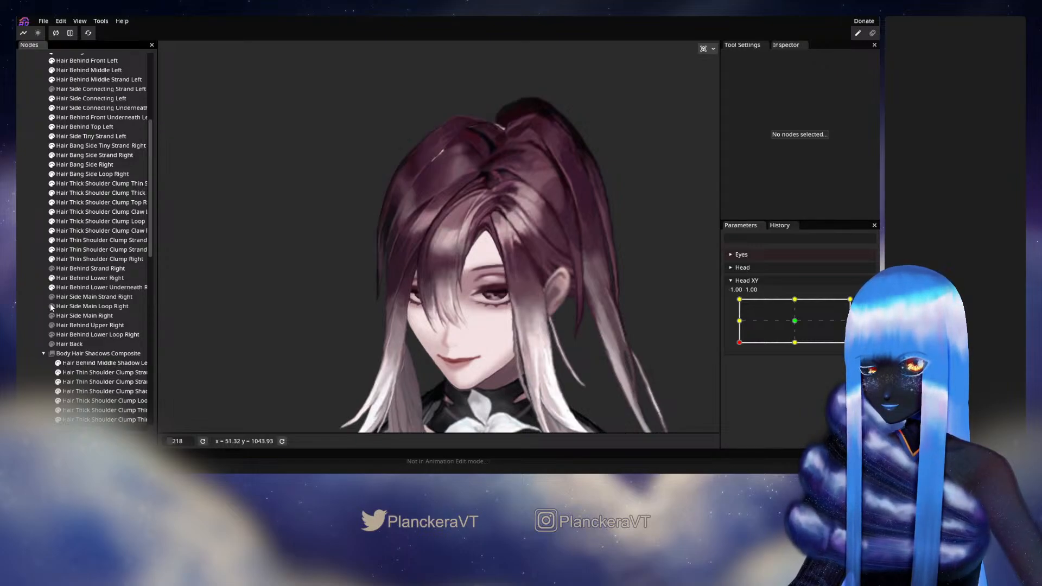
pyautogui.click(52, 325)
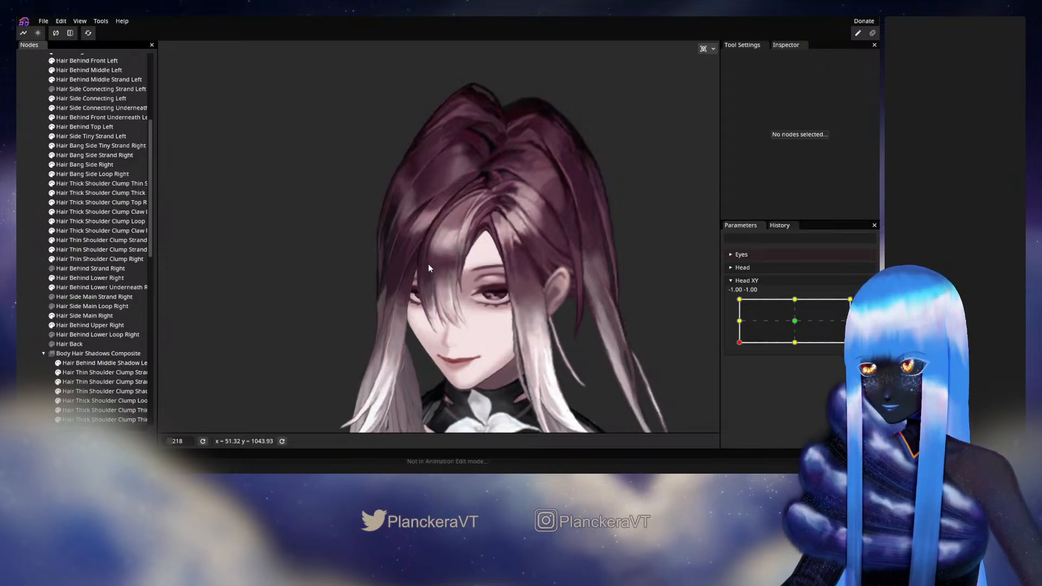
pyautogui.scroll(1, 530, 267)
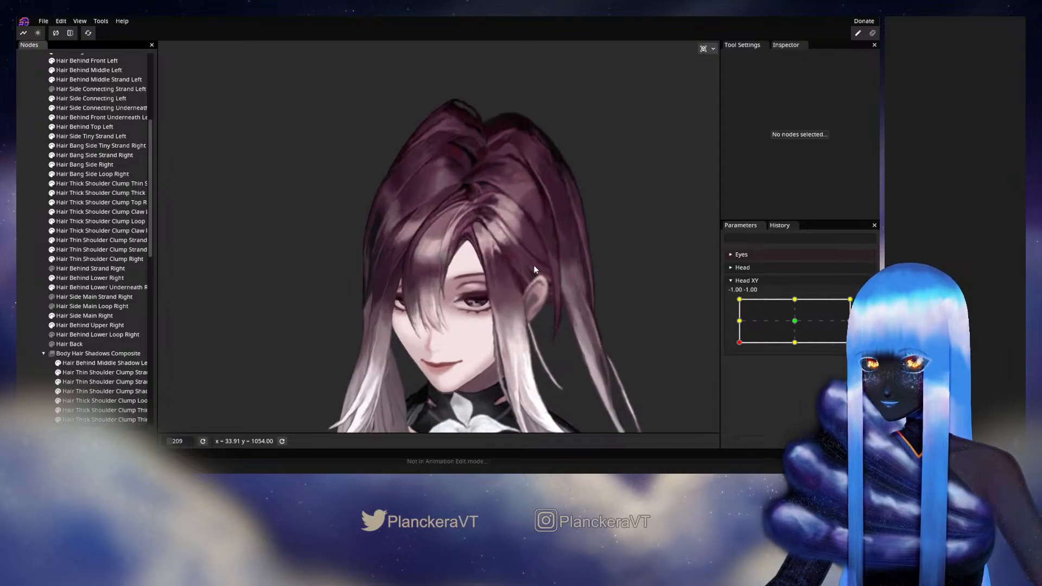
pyautogui.moveTo(739, 342)
pyautogui.mouseDown()
pyautogui.moveTo(796, 321)
pyautogui.moveTo(739, 323)
pyautogui.mouseUp()
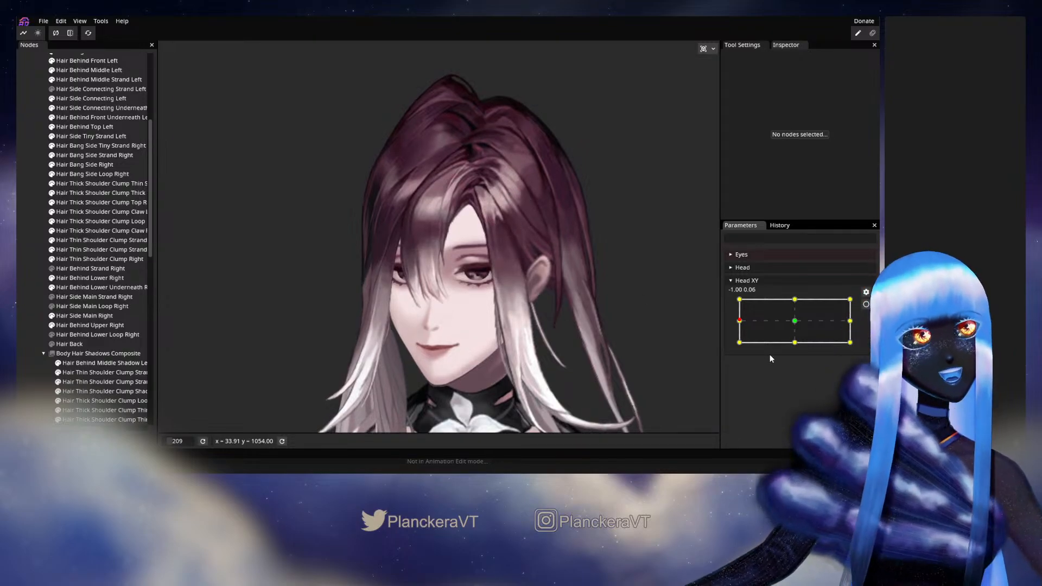
pyautogui.moveTo(739, 321)
pyautogui.mouseDown()
pyautogui.moveTo(741, 350)
pyautogui.moveTo(802, 353)
pyautogui.moveTo(728, 344)
pyautogui.moveTo(733, 330)
pyautogui.moveTo(787, 324)
pyautogui.moveTo(734, 322)
pyautogui.moveTo(733, 349)
pyautogui.moveTo(732, 321)
pyautogui.mouseUp()
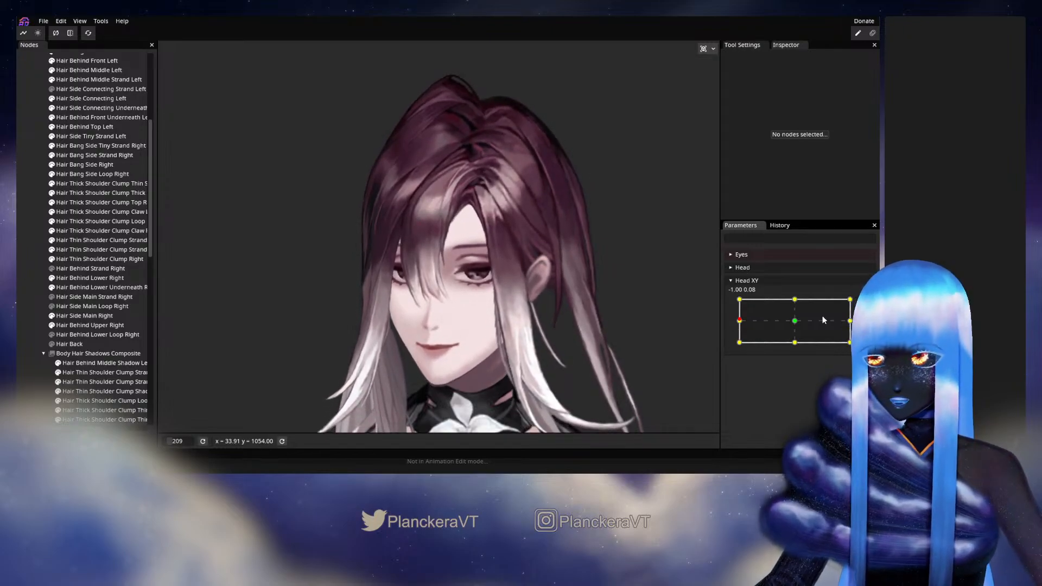
# Step: Record Head XY -1, 0 and adjust the upper vertices of Hair Side Connecting Left beside the parting, ending with recording stopped
pyautogui.click(866, 305)
pyautogui.scroll(3, 577, 221)
pyautogui.scroll(5, 475, 292)
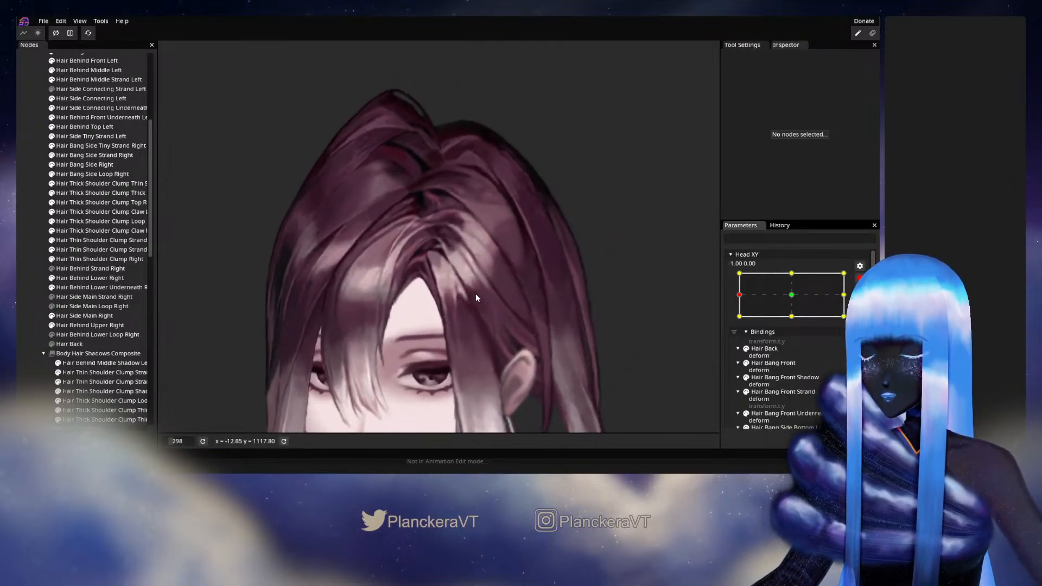
pyautogui.scroll(1, 128, 281)
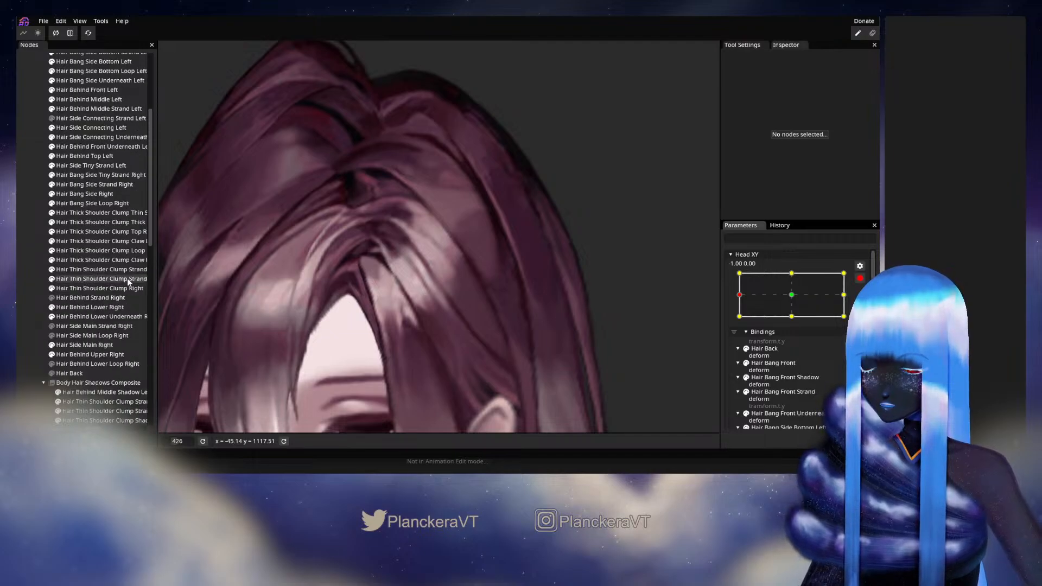
pyautogui.scroll(5, 115, 277)
pyautogui.click(112, 274)
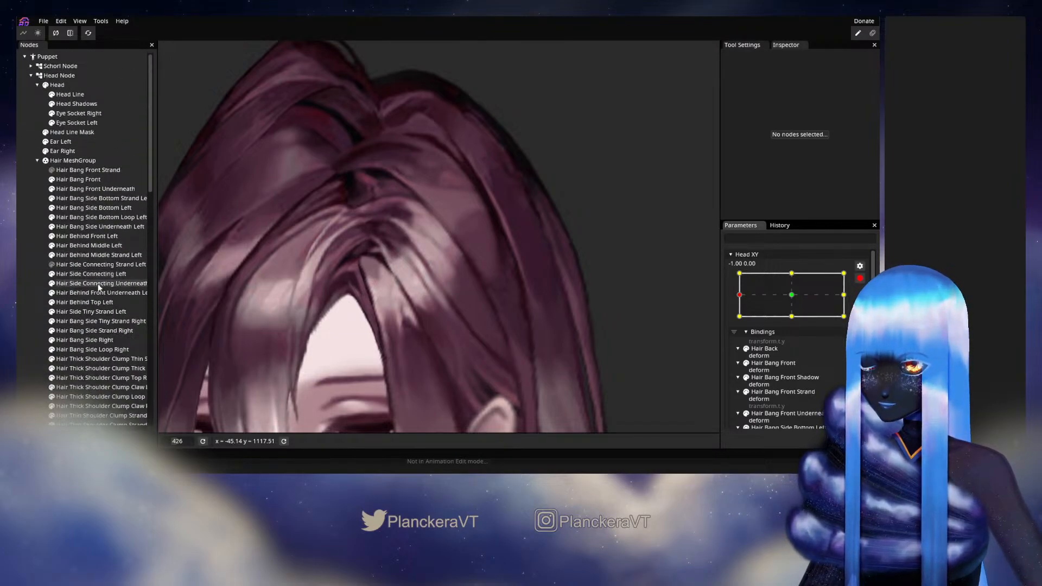
pyautogui.scroll(4, 442, 292)
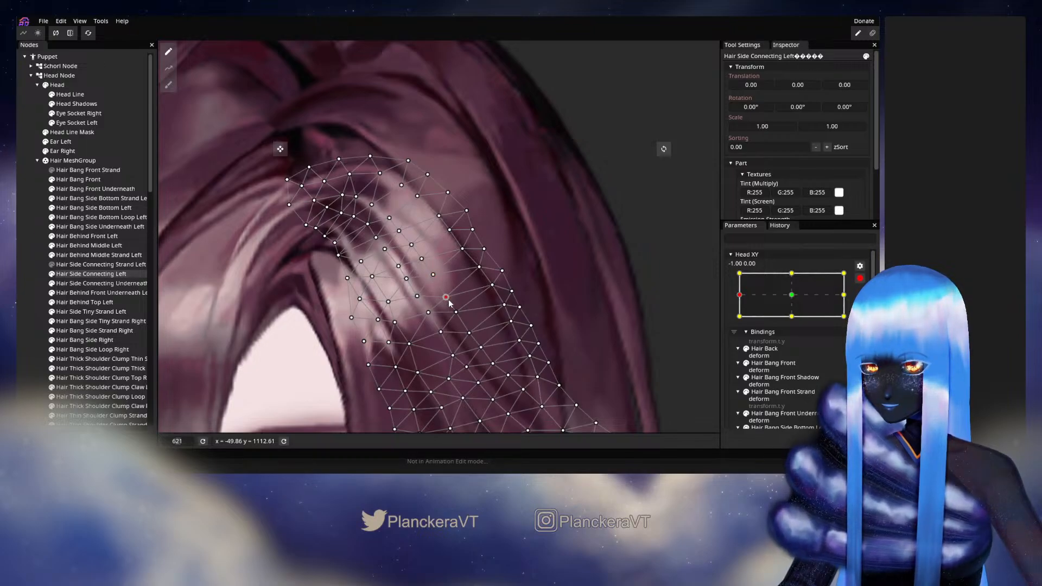
pyautogui.moveTo(456, 317); pyautogui.dragTo(471, 275)
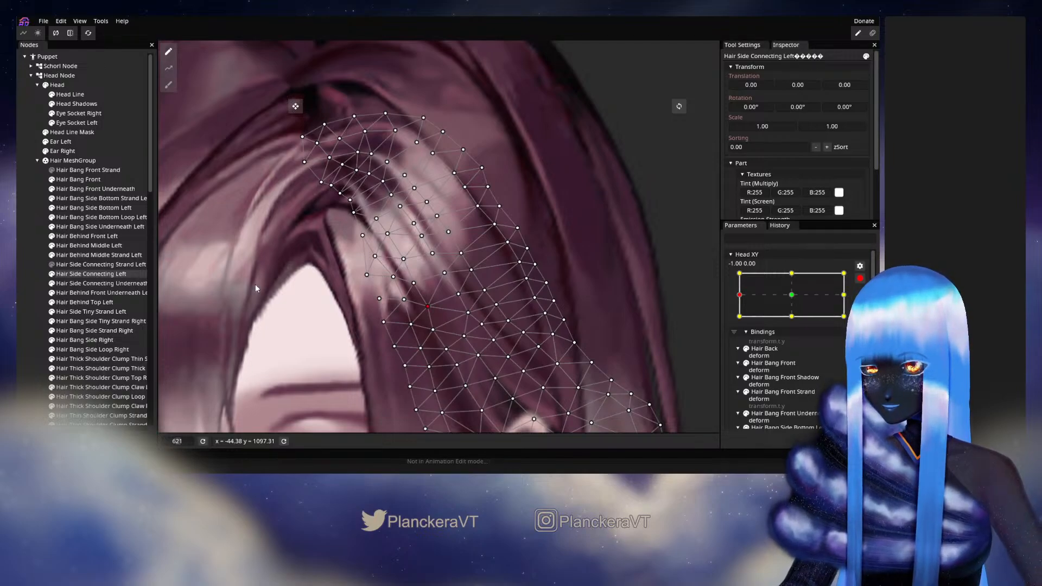
pyautogui.click(25, 271)
pyautogui.scroll(-5, 573, 326)
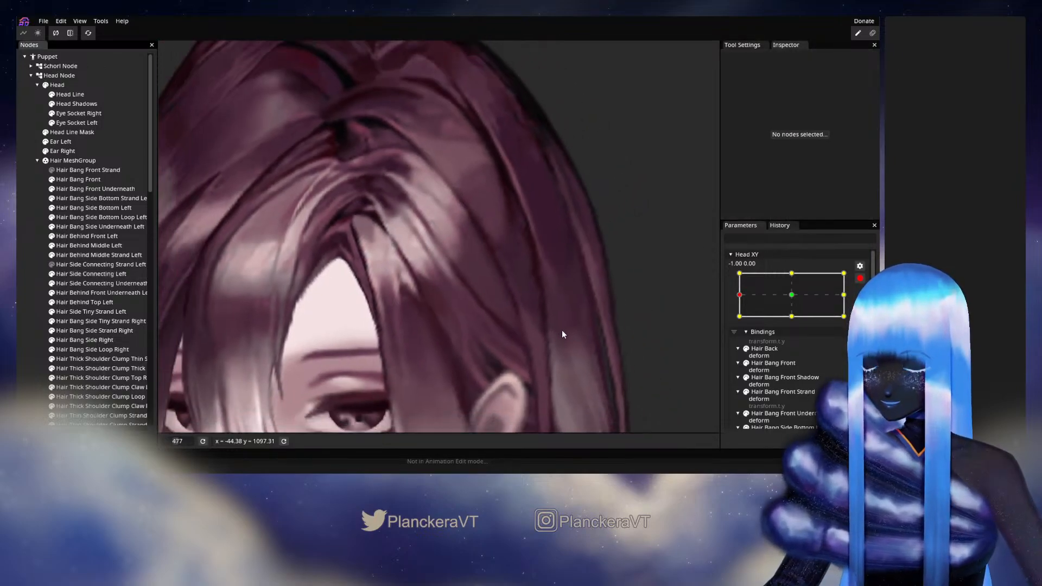
pyautogui.scroll(-1, 572, 325)
pyautogui.moveTo(535, 285); pyautogui.dragTo(592, 296)
pyautogui.scroll(-1, 591, 296)
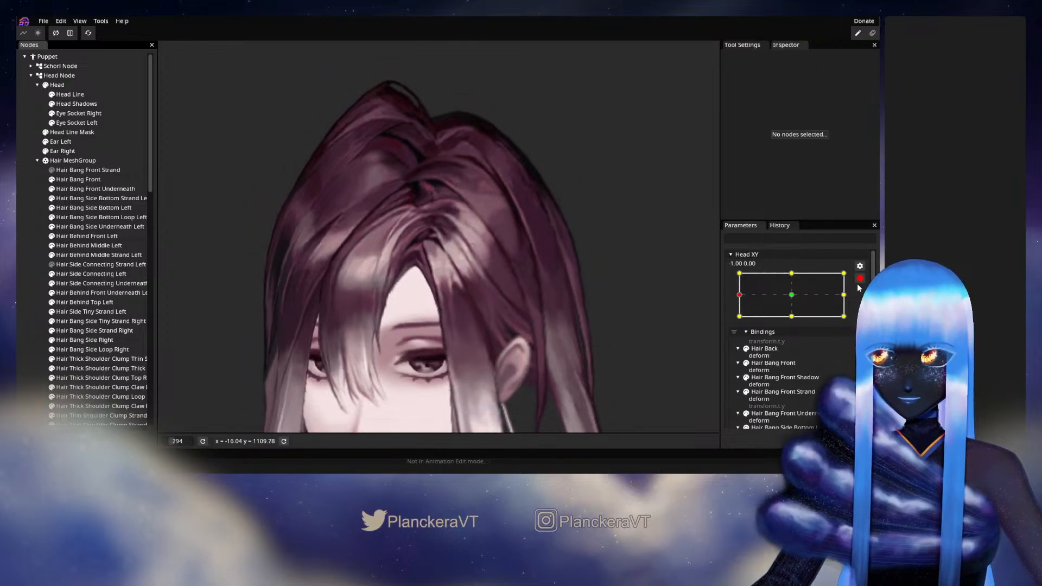
pyautogui.click(859, 277)
# Step: Record Head XY -1, 1 and adjust the Hair Side Connecting Left vertices beside the parting, ending with recording stopped
pyautogui.moveTo(752, 323); pyautogui.dragTo(733, 295)
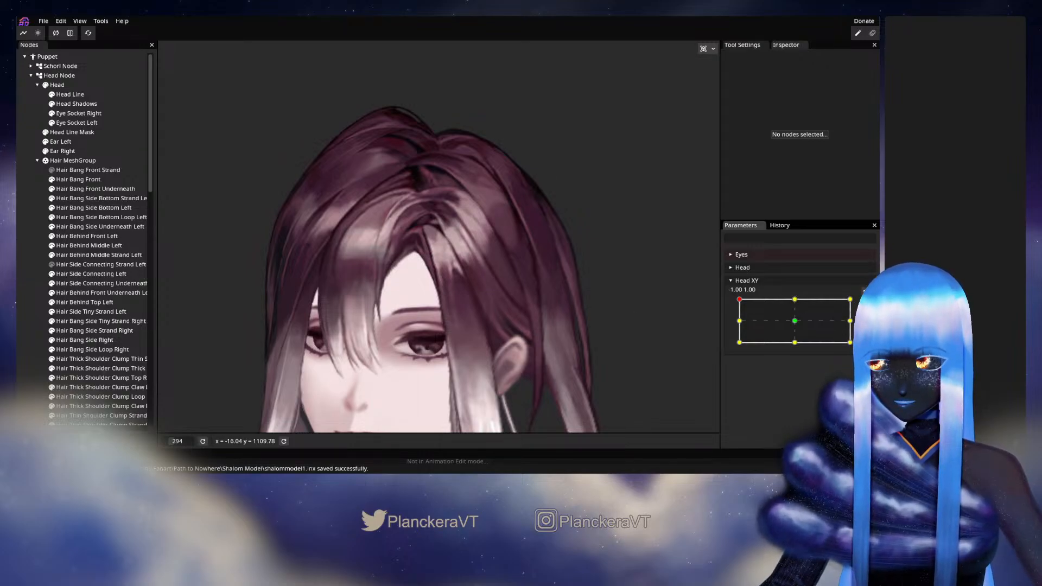
pyautogui.scroll(5, 505, 296)
pyautogui.scroll(2, 436, 313)
pyautogui.click(109, 275)
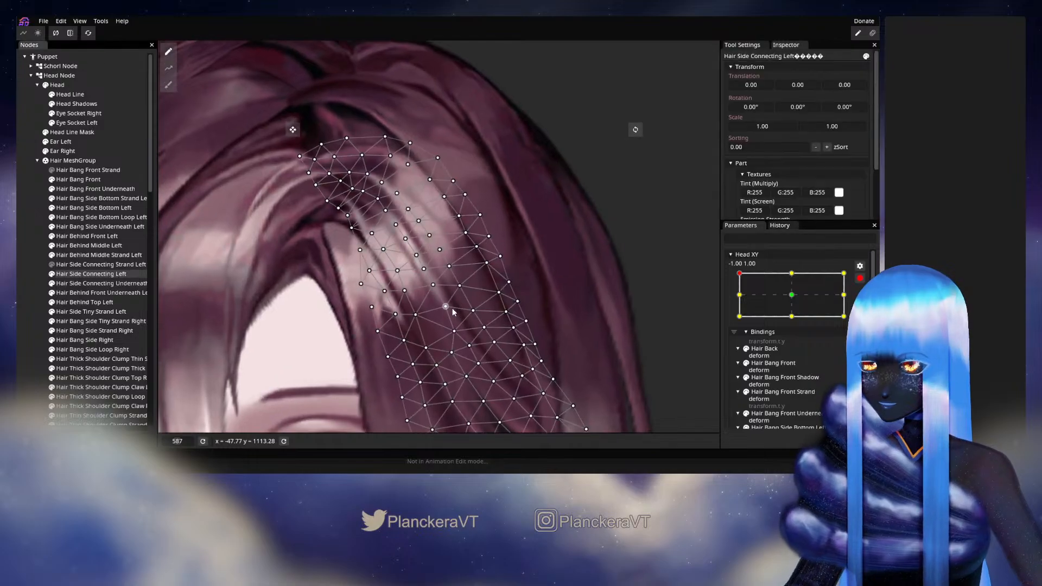
pyautogui.scroll(2, 459, 284)
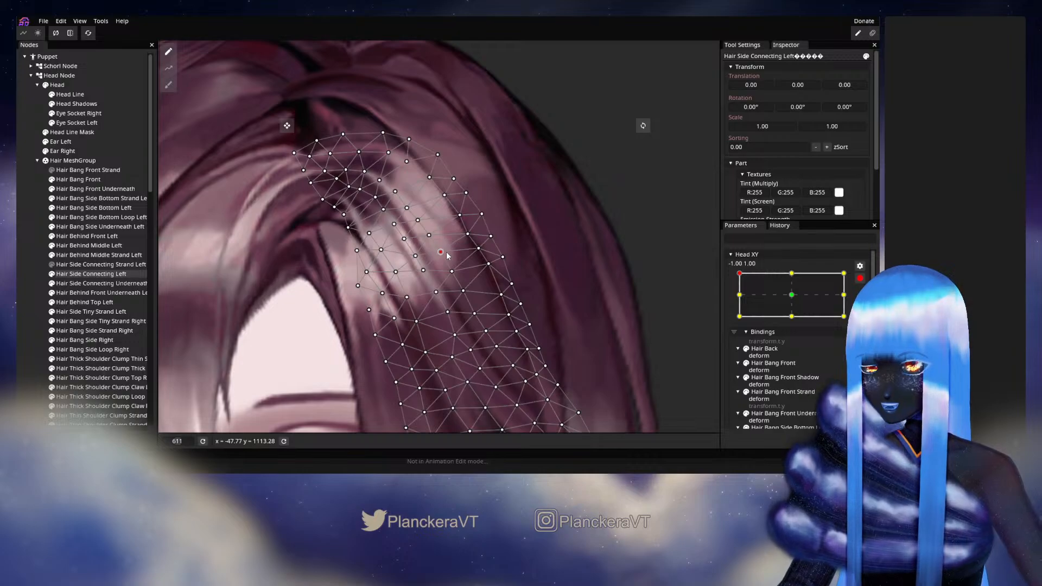
pyautogui.click(324, 253)
pyautogui.scroll(-5, 531, 301)
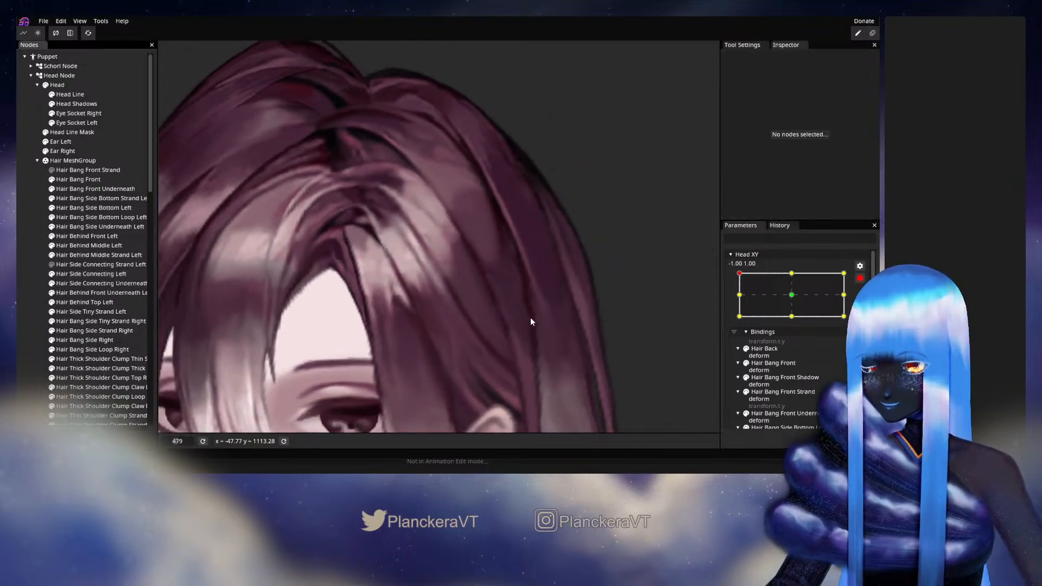
pyautogui.scroll(-8, 565, 326)
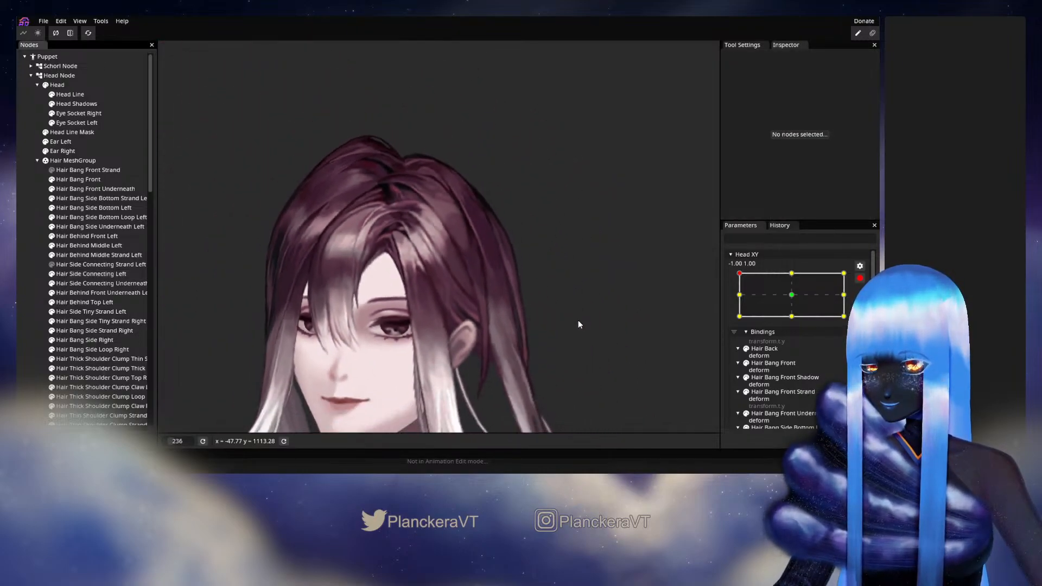
pyautogui.click(860, 279)
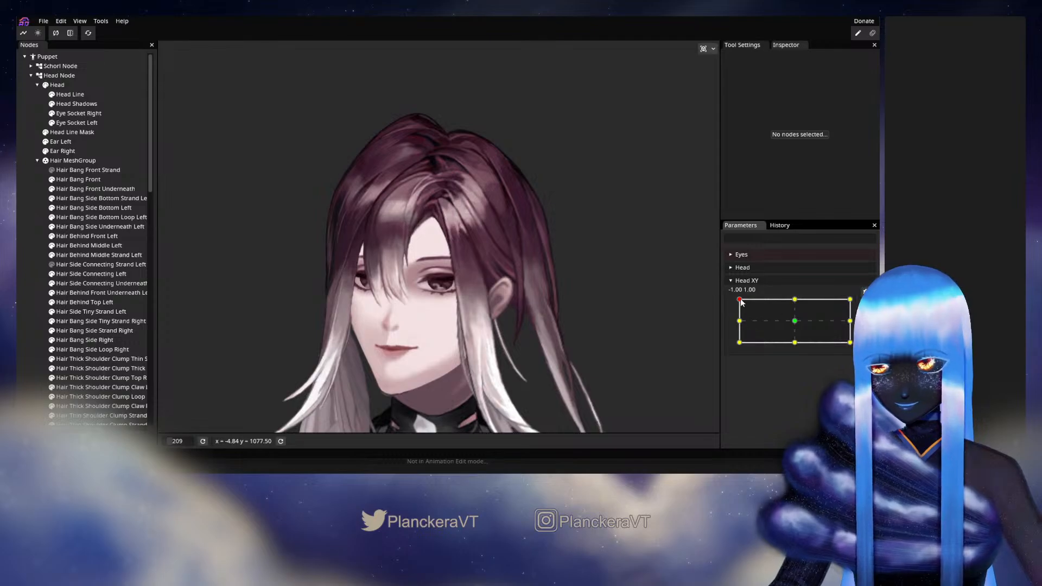
# Step: Preview the head turn from Head XY -1, 1 through the midrange to -1, -1 and inspect the hair at -0.40, -0.40
pyautogui.moveTo(740, 302); pyautogui.dragTo(773, 320)
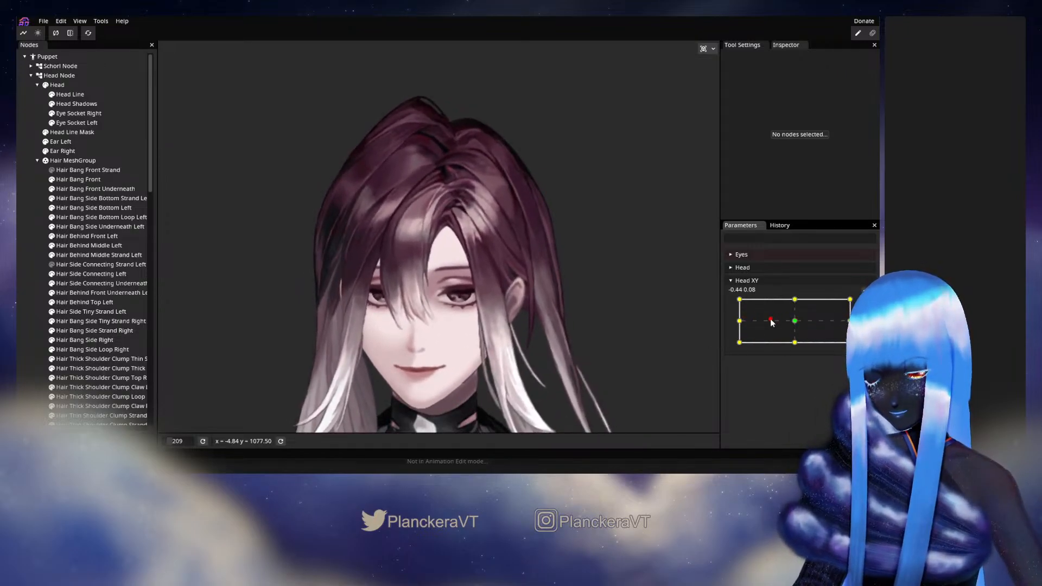
pyautogui.moveTo(771, 322); pyautogui.dragTo(722, 343)
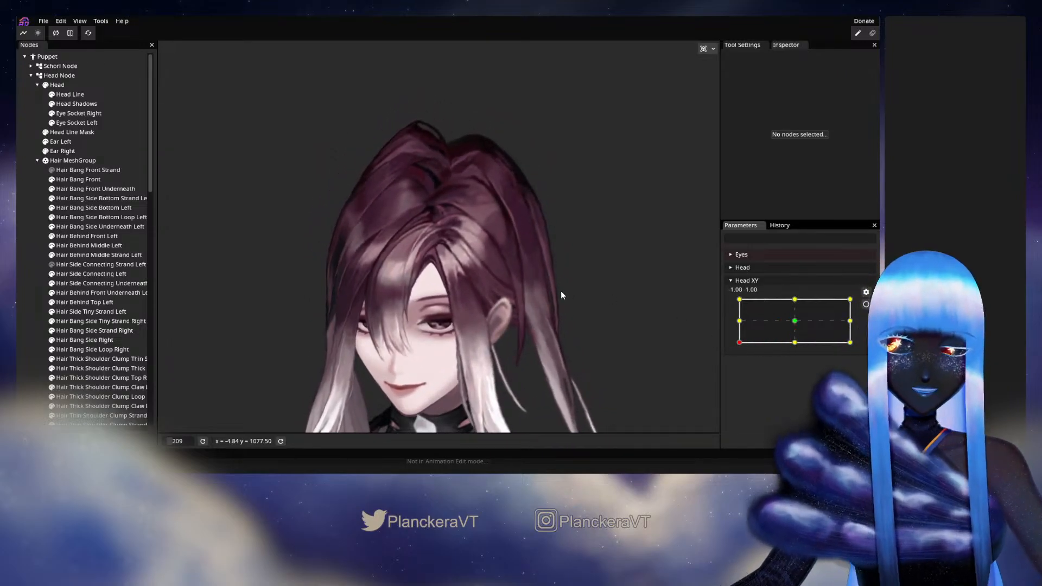
pyautogui.moveTo(561, 295); pyautogui.dragTo(593, 277)
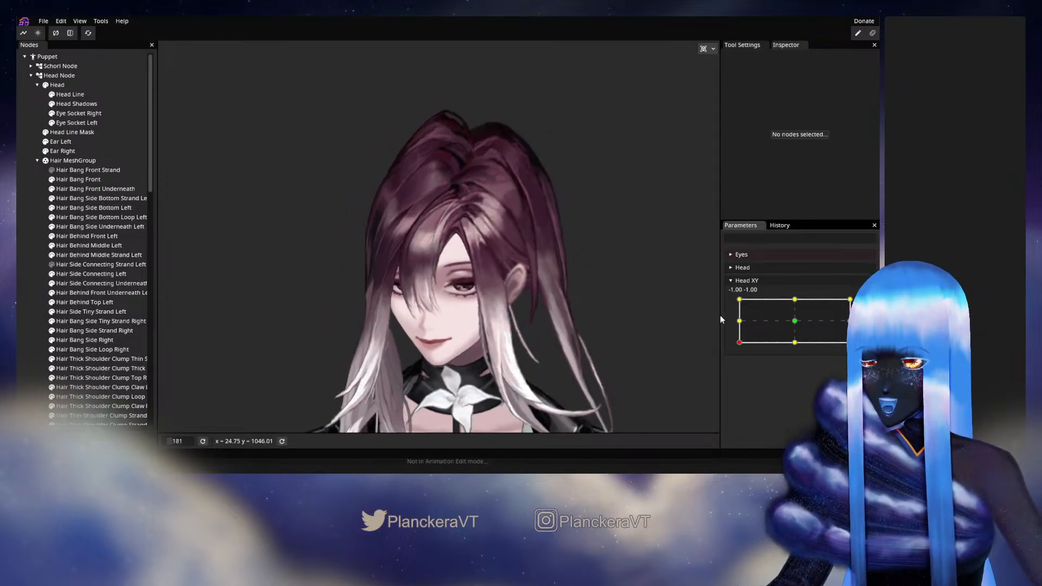
pyautogui.moveTo(760, 331)
pyautogui.mouseDown()
pyautogui.moveTo(783, 346)
pyautogui.moveTo(753, 316)
pyautogui.moveTo(771, 299)
pyautogui.moveTo(830, 315)
pyautogui.moveTo(774, 333)
pyautogui.mouseUp()
pyautogui.scroll(3, 550, 330)
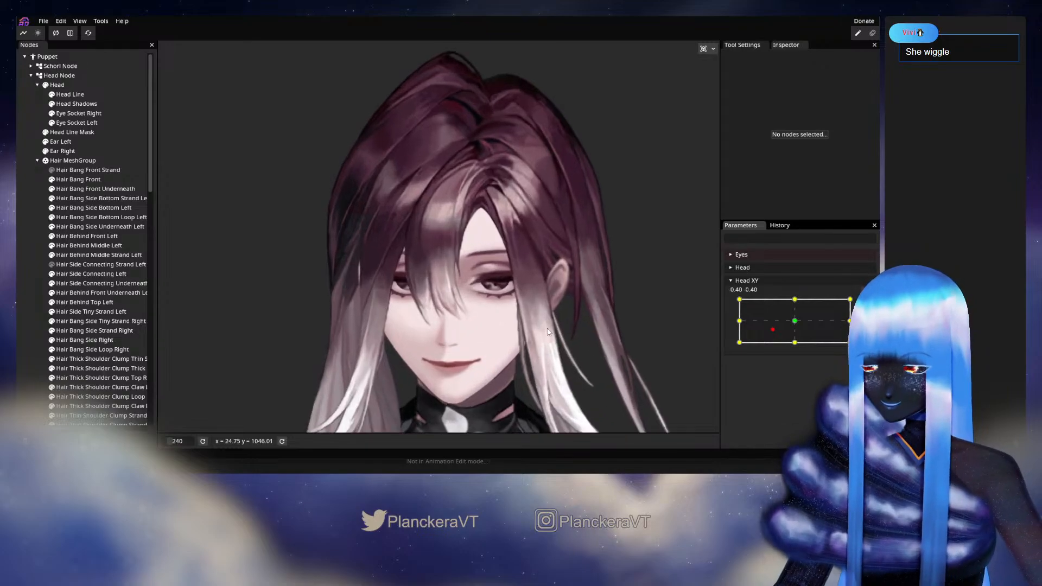
pyautogui.scroll(1, 544, 327)
pyautogui.moveTo(541, 322); pyautogui.dragTo(516, 337)
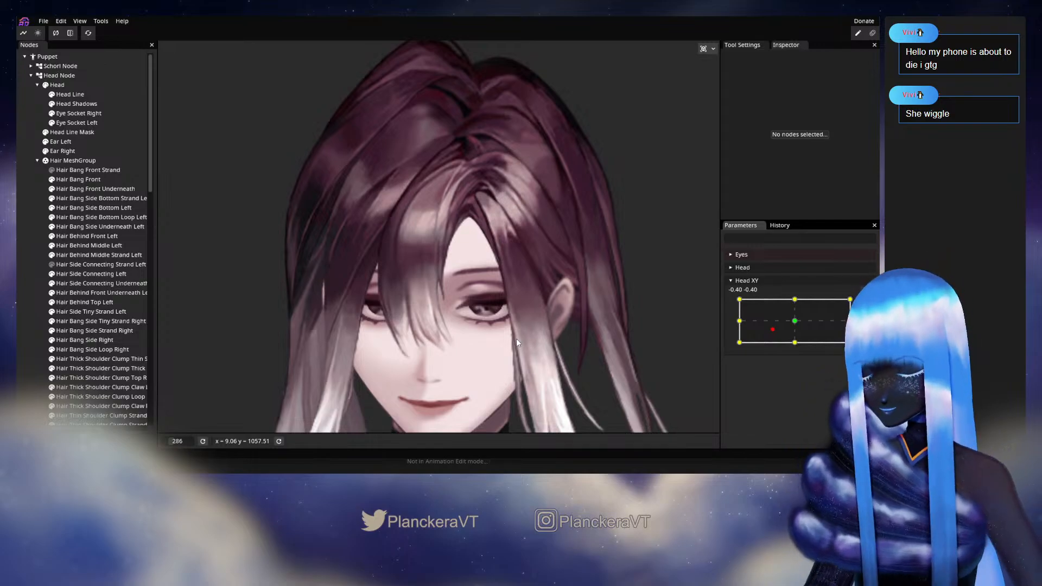
# Step: Examine the crown and parting up close while moving Head XY between -1, -1 and -1, 0
pyautogui.moveTo(777, 335); pyautogui.dragTo(732, 346)
pyautogui.scroll(3, 555, 283)
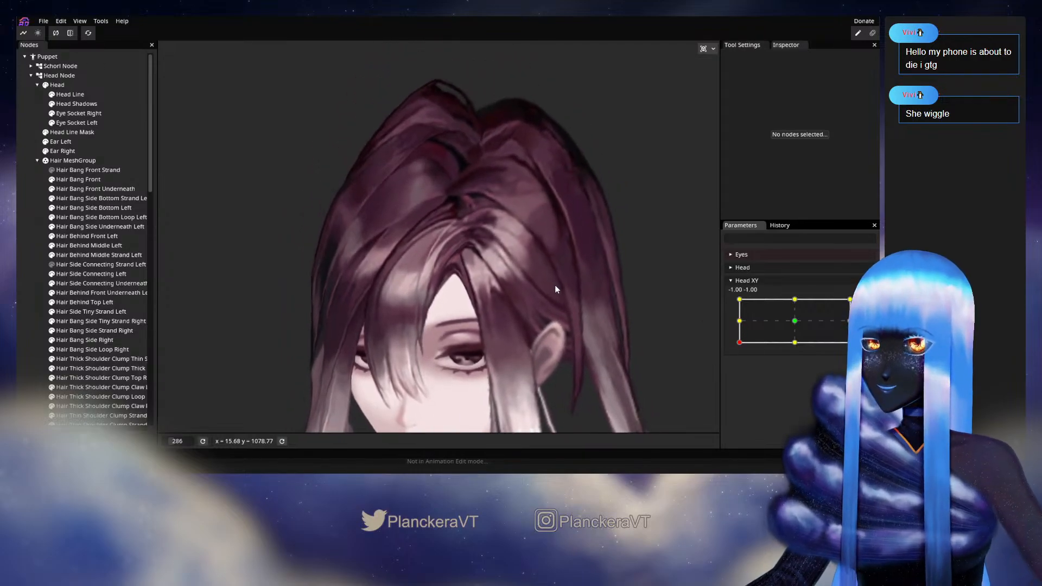
pyautogui.moveTo(558, 320); pyautogui.dragTo(555, 331)
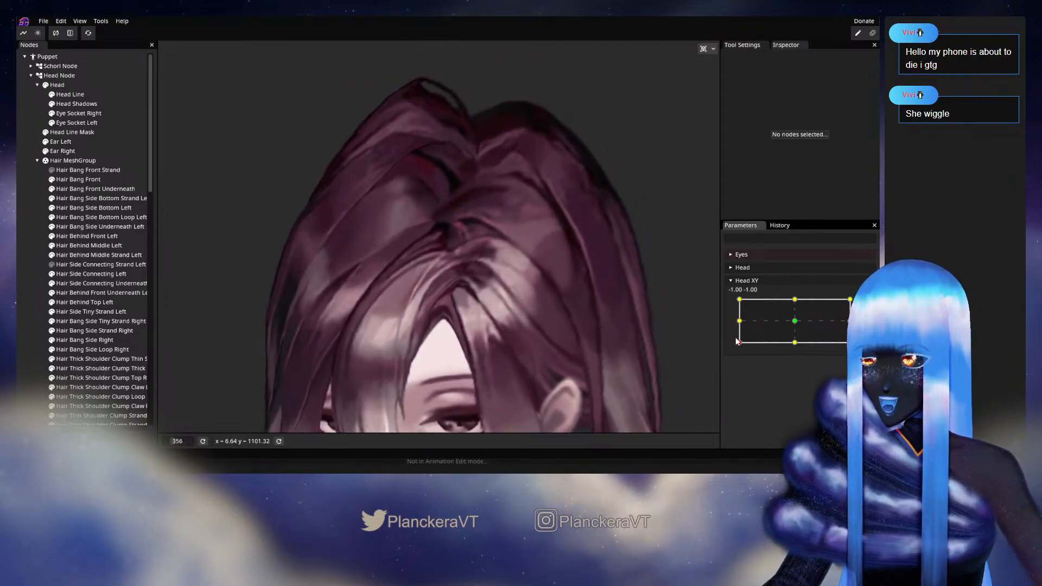
pyautogui.moveTo(738, 344); pyautogui.dragTo(738, 321)
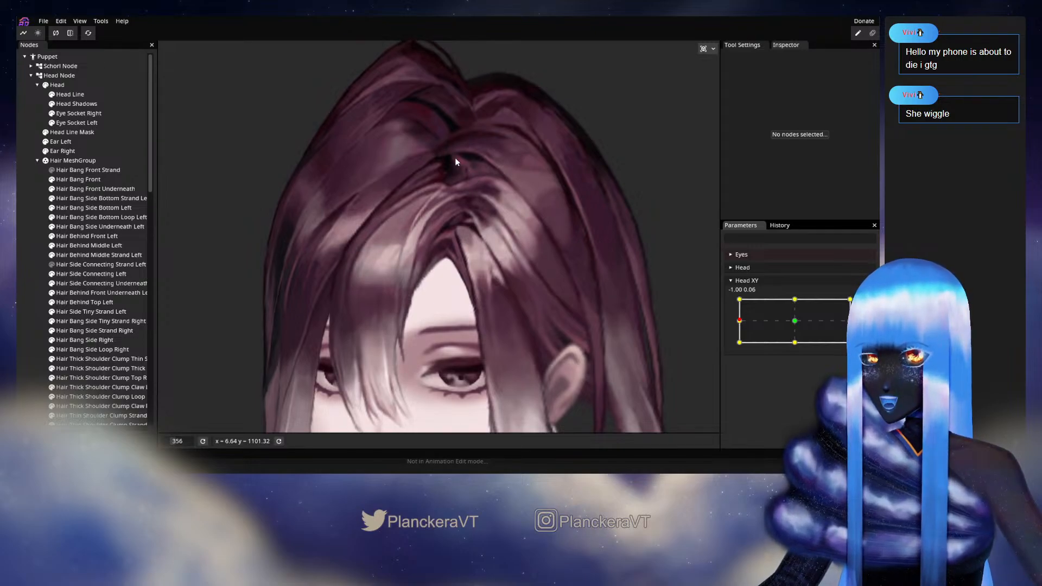
pyautogui.moveTo(757, 325); pyautogui.dragTo(724, 343)
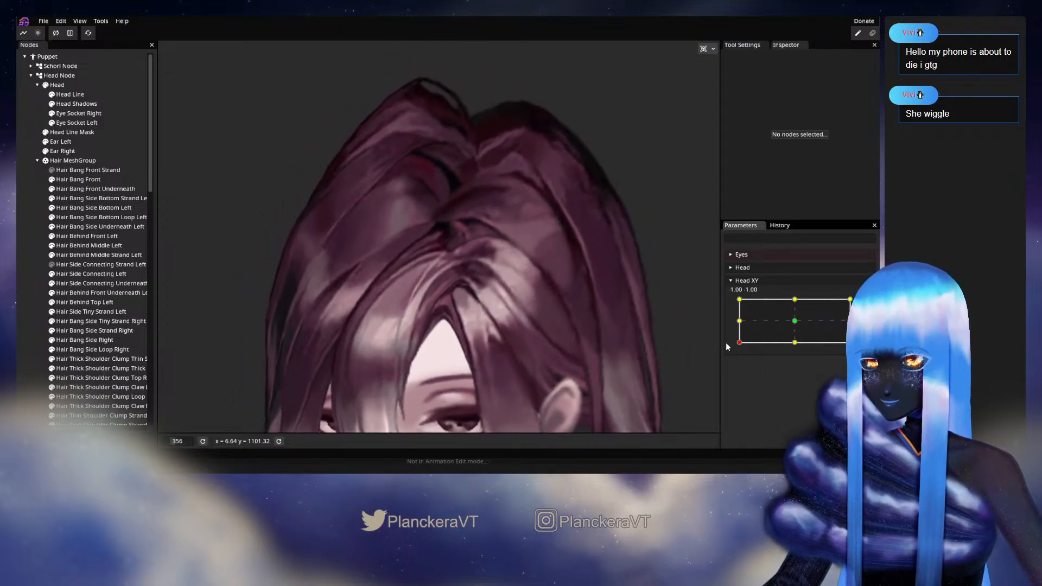
# Step: Record Head XY -1, -1 and reshape the upper vertices of Hair Behind Front Underneath Left with the Circle Brush at size 36
pyautogui.click(866, 304)
pyautogui.scroll(3, 414, 272)
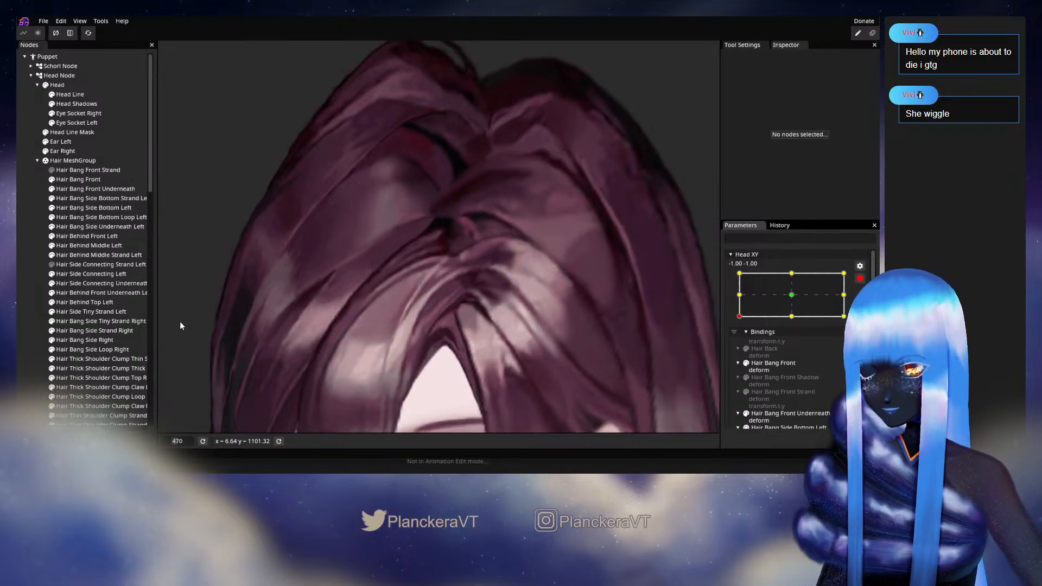
pyautogui.click(109, 293)
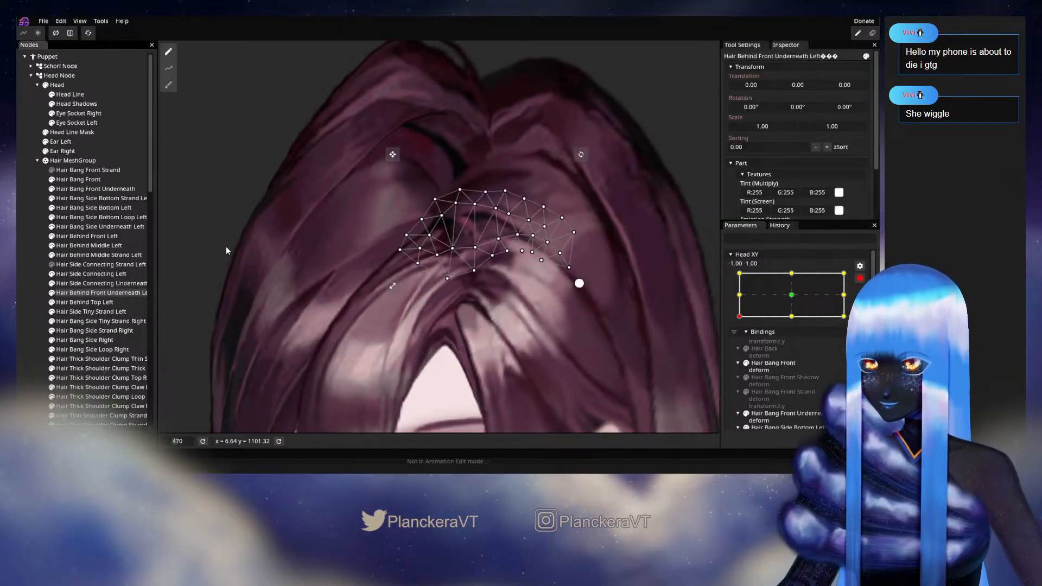
pyautogui.click(169, 85)
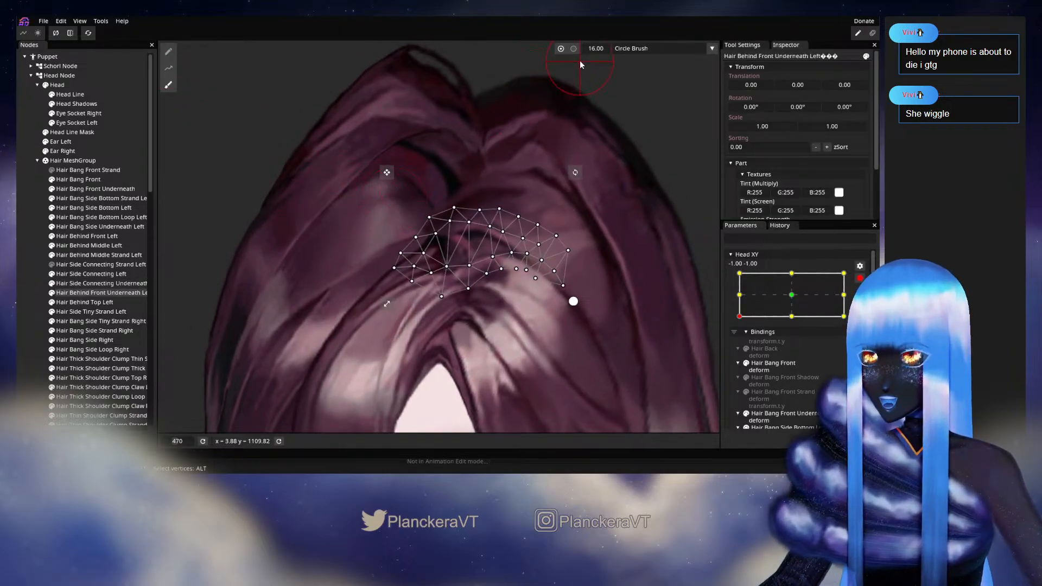
pyautogui.moveTo(405, 194); pyautogui.dragTo(450, 177)
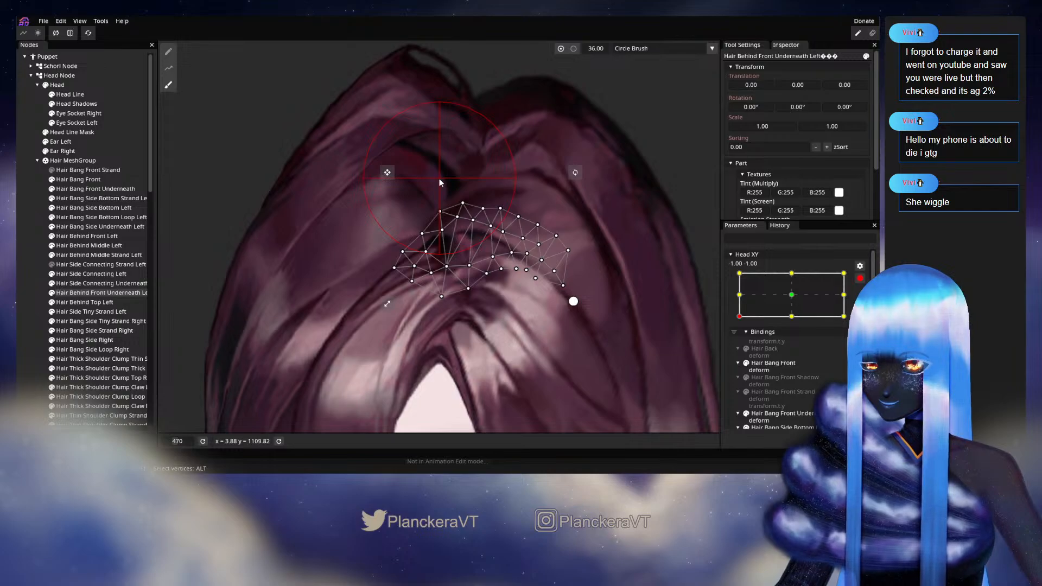
pyautogui.click(23, 252)
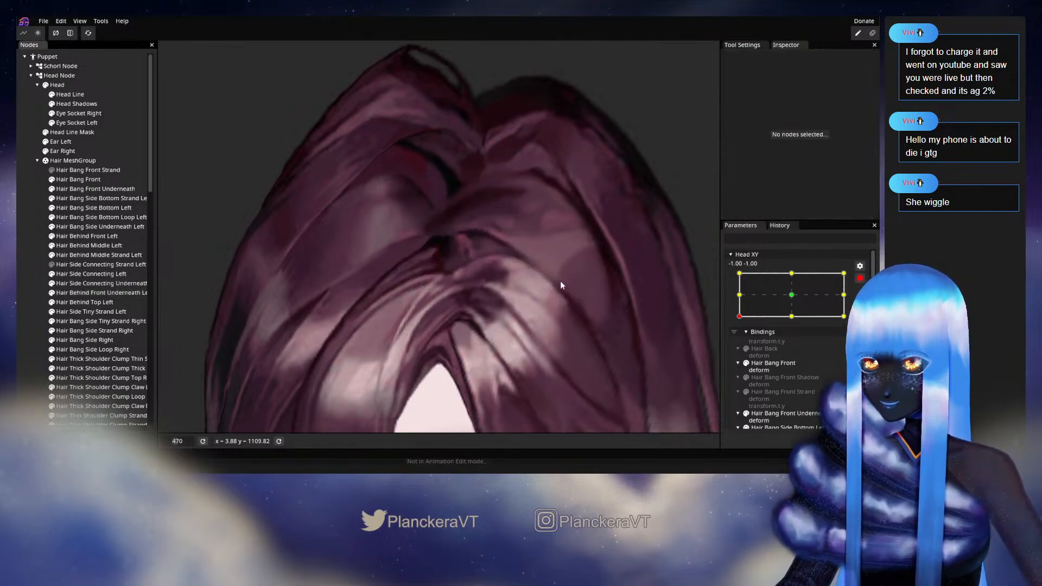
# Step: Stop recording and preview the head turn around Head XY -1, -1, checking the crown hair on the whole head
pyautogui.scroll(-1, 568, 283)
pyautogui.scroll(-6, 568, 284)
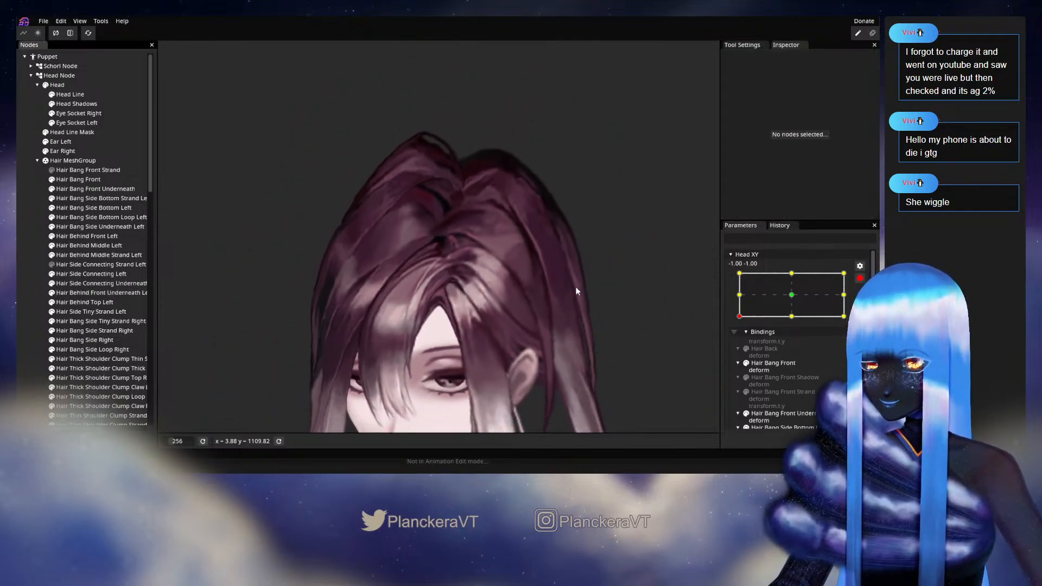
pyautogui.scroll(-1, 578, 281)
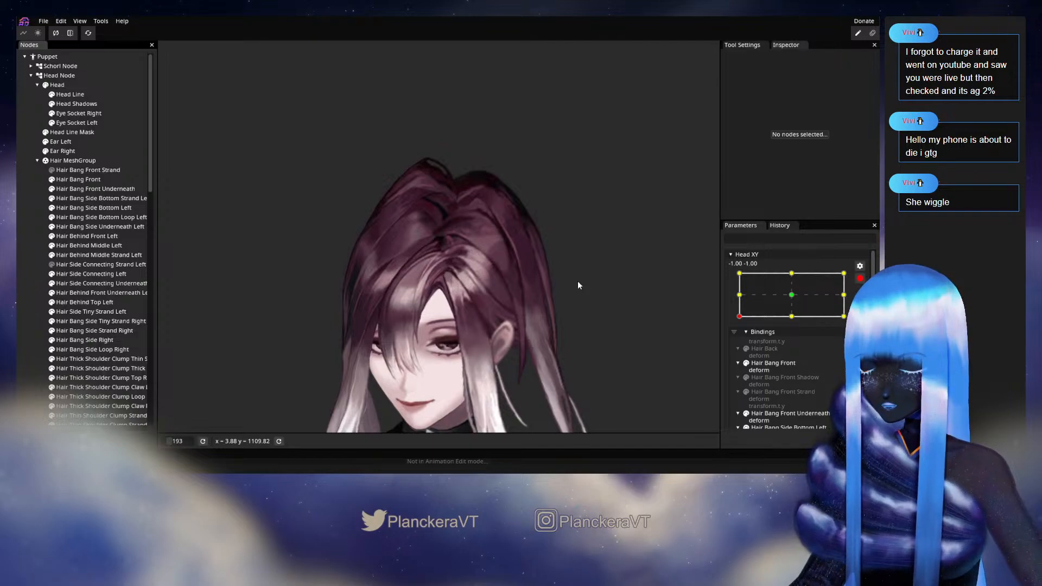
pyautogui.scroll(-1, 601, 265)
pyautogui.scroll(-1, 607, 260)
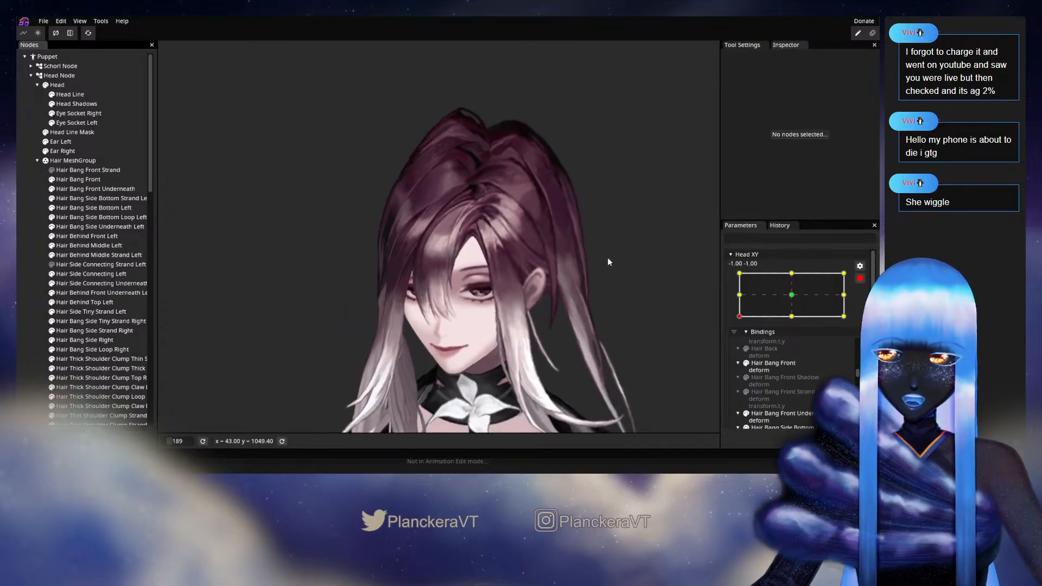
pyautogui.scroll(-3, 619, 280)
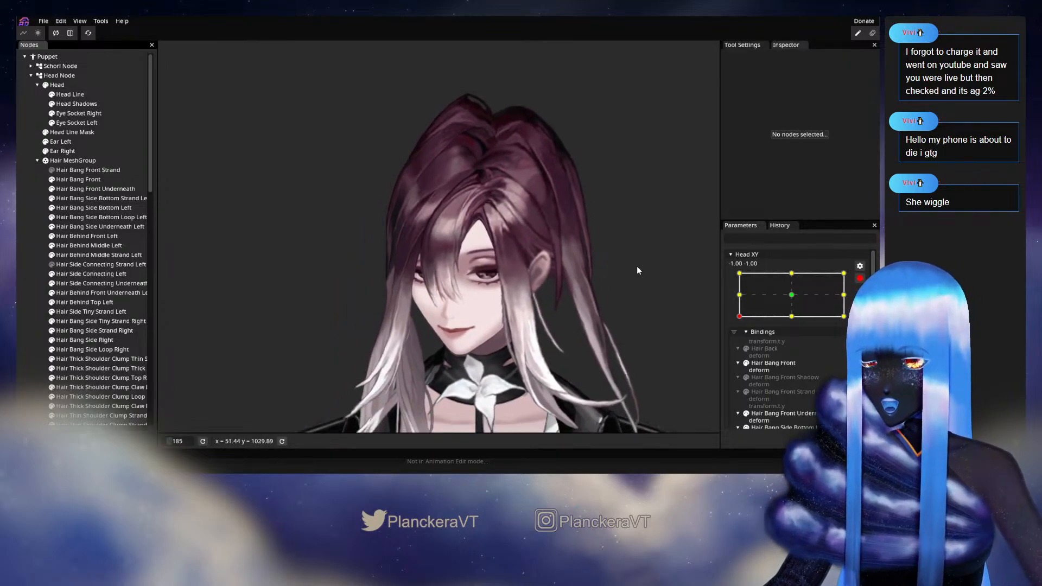
pyautogui.click(860, 278)
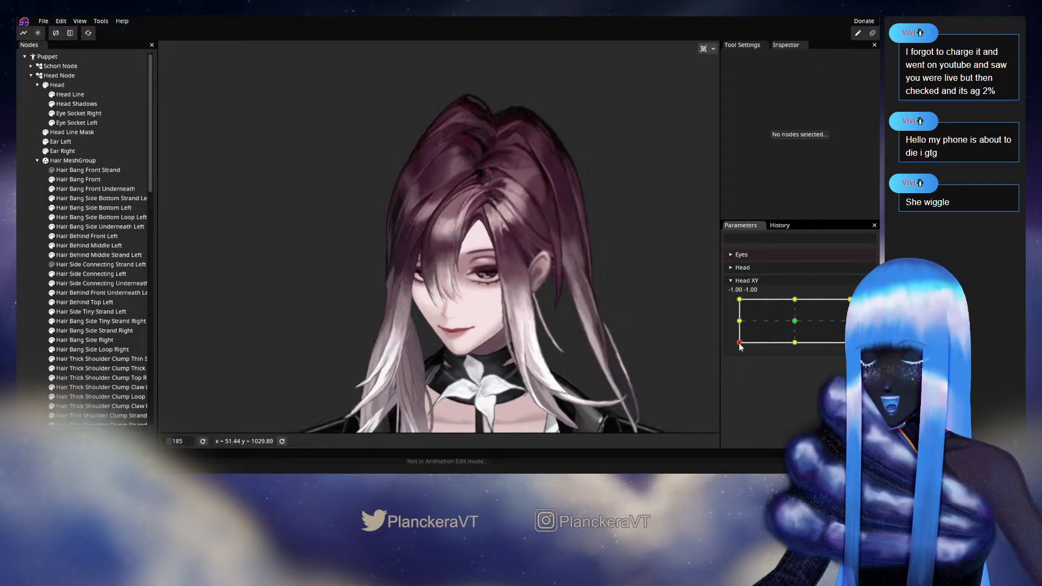
pyautogui.moveTo(737, 344)
pyautogui.mouseDown()
pyautogui.moveTo(733, 323)
pyautogui.moveTo(732, 347)
pyautogui.moveTo(797, 352)
pyautogui.moveTo(731, 354)
pyautogui.mouseUp()
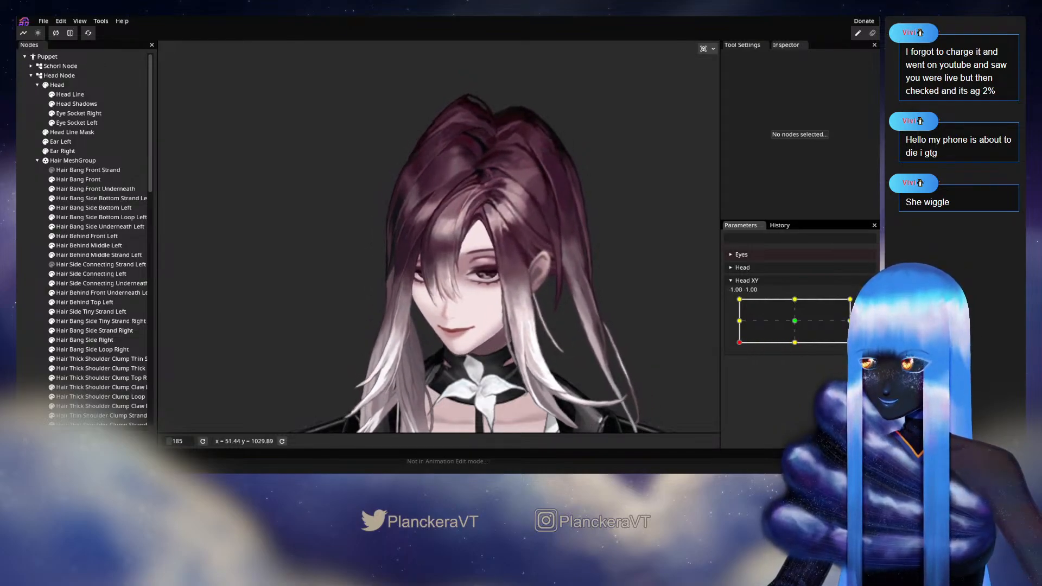
# Step: Record Head XY -1, -1 and adjust individual vertices of Hair Behind Front Underneath Left at the dark parting
pyautogui.click(865, 304)
pyautogui.scroll(2, 523, 245)
pyautogui.scroll(2, 471, 323)
pyautogui.moveTo(524, 246); pyautogui.dragTo(428, 340)
pyautogui.scroll(6, 470, 323)
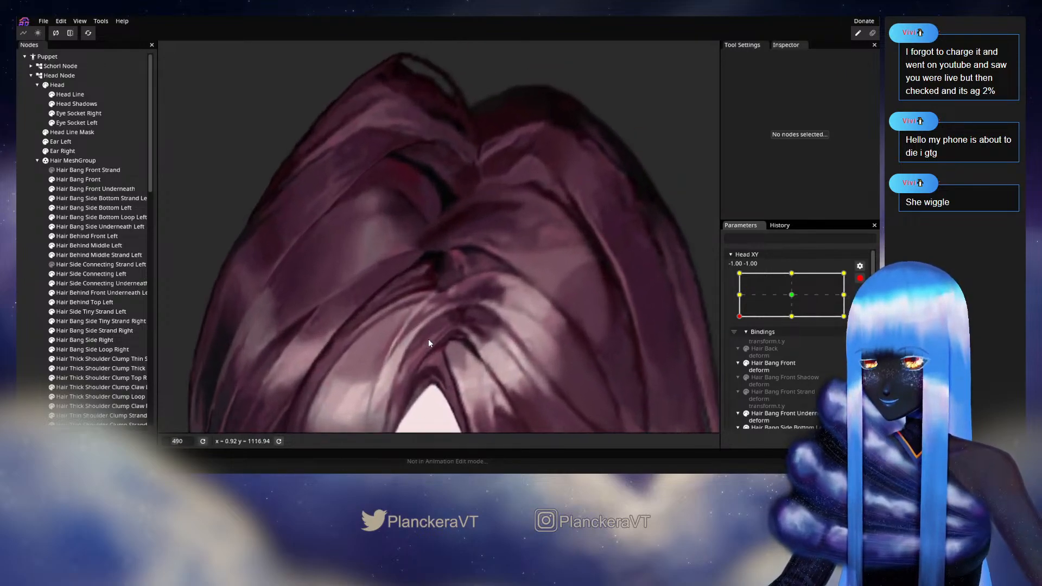
pyautogui.scroll(2, 429, 340)
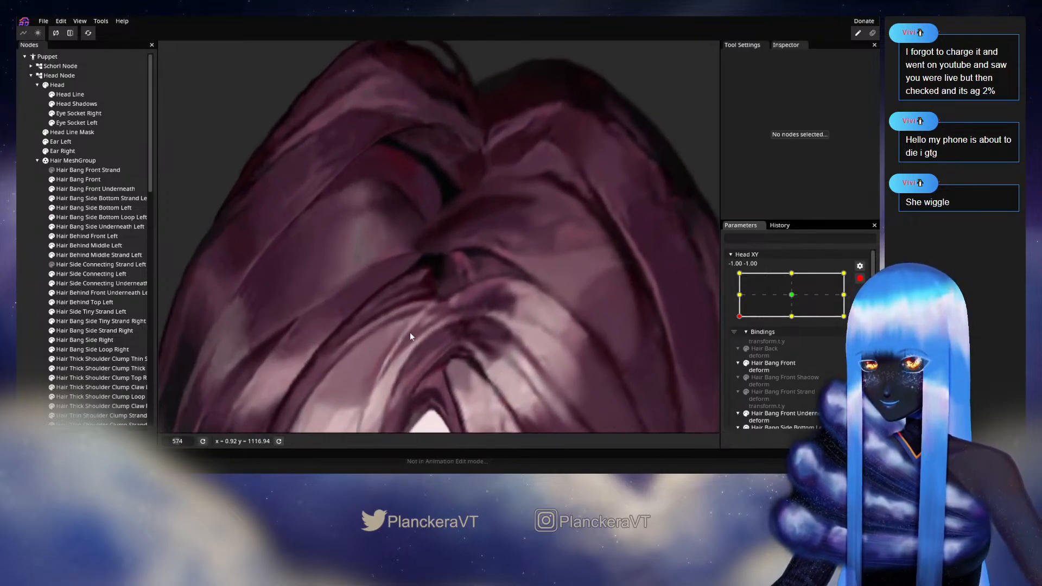
pyautogui.click(93, 292)
pyautogui.scroll(1, 515, 330)
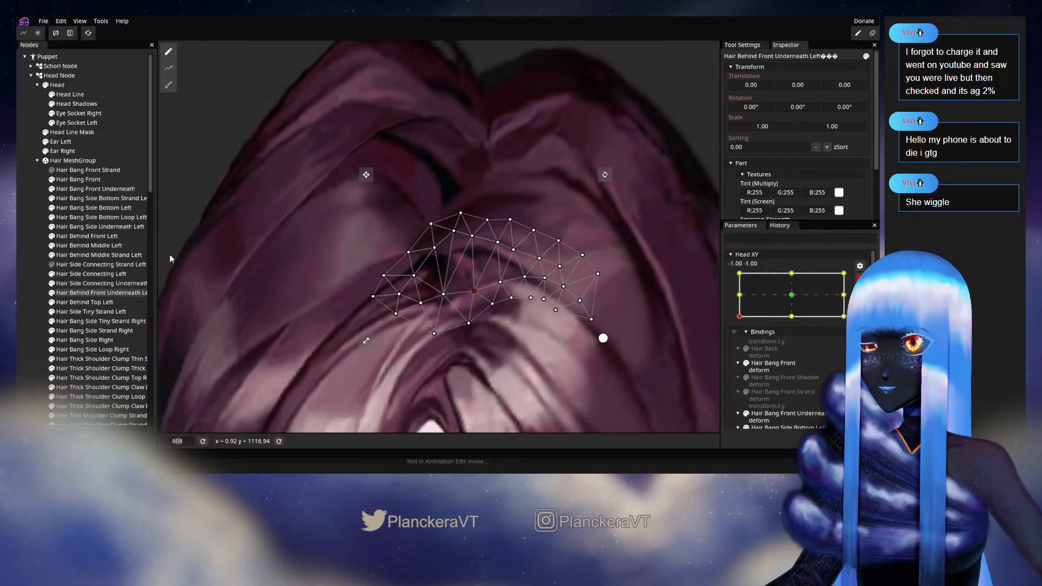
pyautogui.click(20, 250)
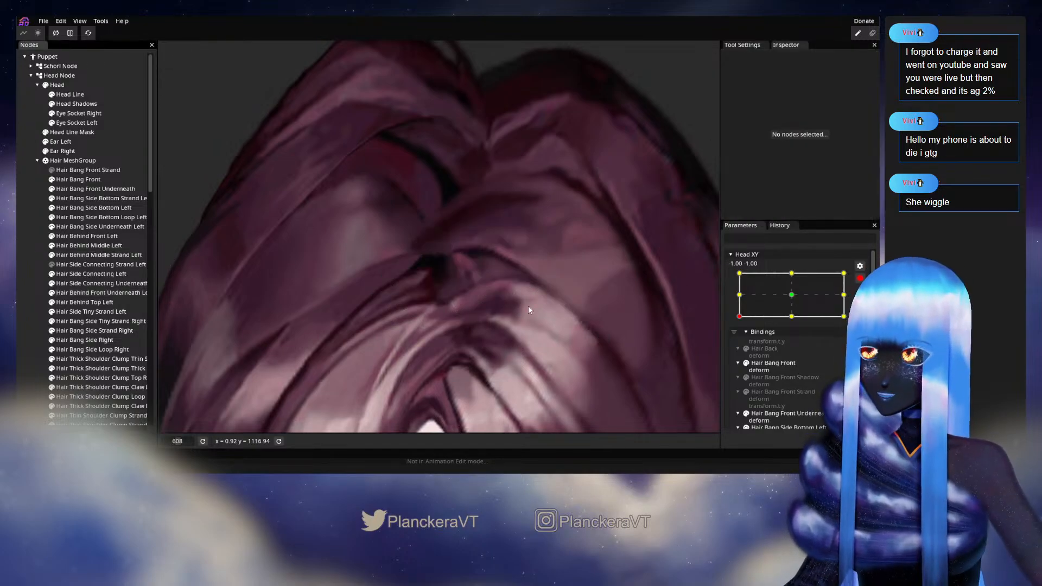
# Step: Stop recording and sweep the head turn out of and back to Head XY -1, -1 to check the parting
pyautogui.scroll(-4, 565, 320)
pyautogui.scroll(-5, 574, 317)
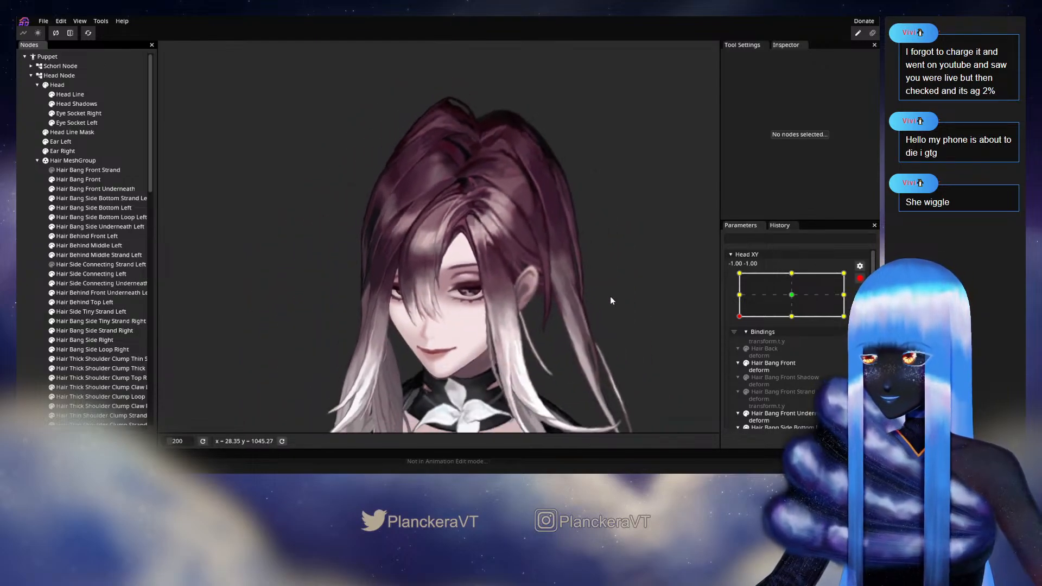
pyautogui.click(859, 278)
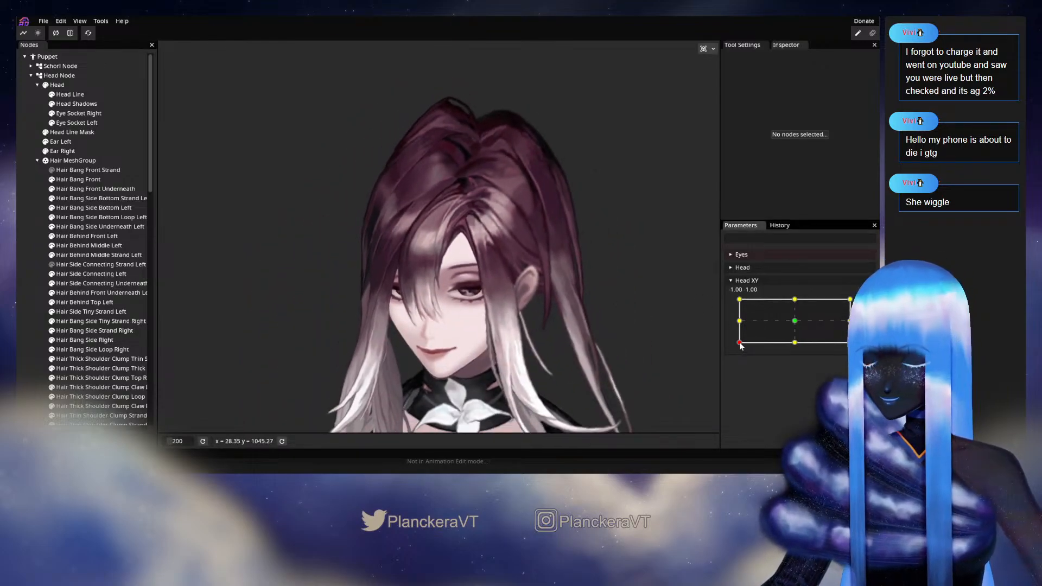
pyautogui.moveTo(744, 345)
pyautogui.mouseDown()
pyautogui.moveTo(797, 351)
pyautogui.moveTo(740, 347)
pyautogui.moveTo(736, 331)
pyautogui.moveTo(740, 348)
pyautogui.moveTo(803, 355)
pyautogui.moveTo(743, 350)
pyautogui.moveTo(729, 337)
pyautogui.moveTo(726, 348)
pyautogui.mouseUp()
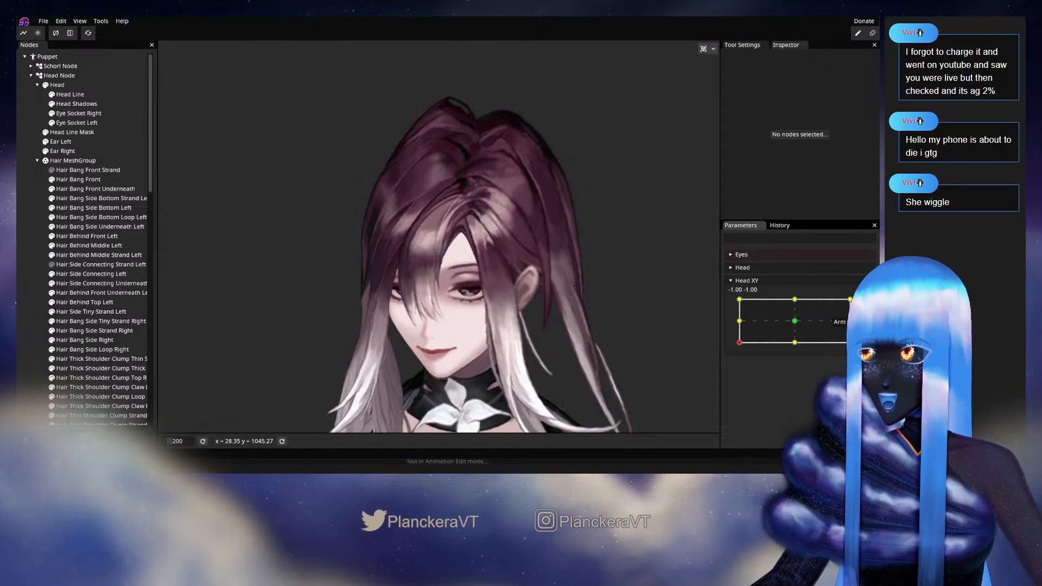
# Step: Record Head XY -1, -1 and shift the central and upper inner vertices of Hair Behind Front Underneath Left beside the parting
pyautogui.click(865, 304)
pyautogui.scroll(2, 430, 297)
pyautogui.scroll(5, 430, 298)
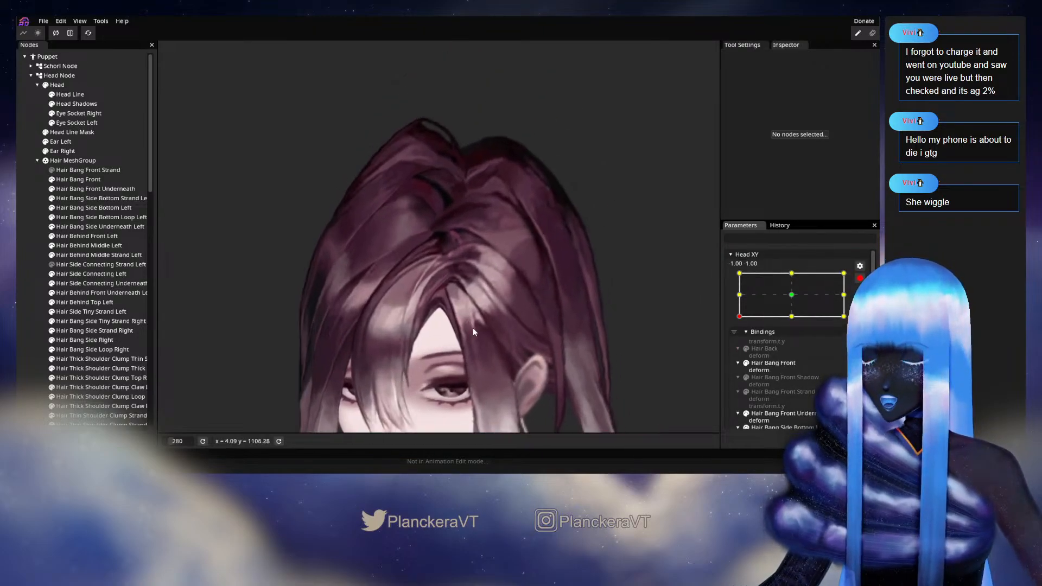
pyautogui.scroll(2, 485, 314)
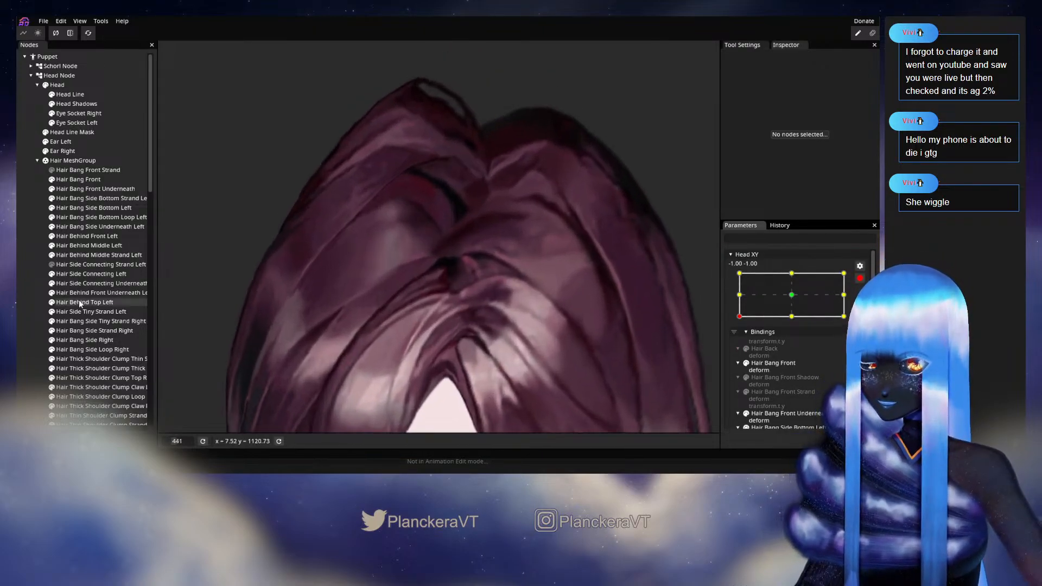
pyautogui.click(86, 292)
pyautogui.scroll(3, 476, 314)
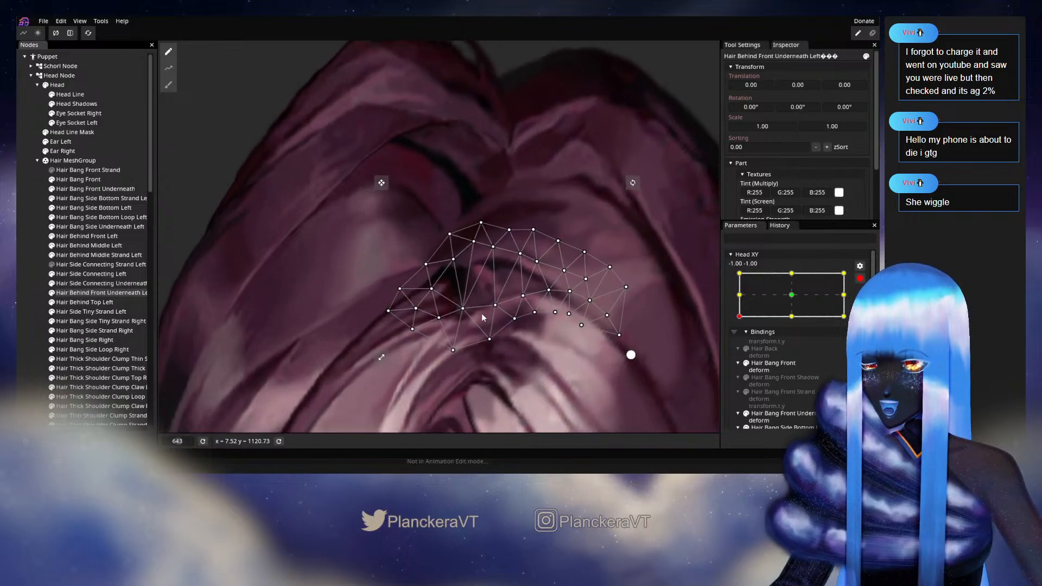
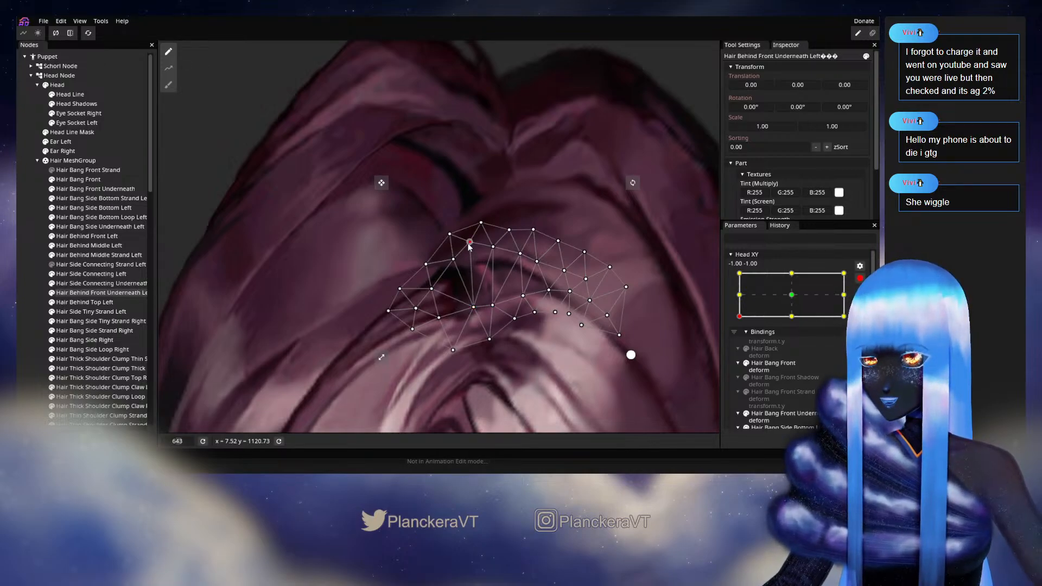
pyautogui.click(570, 337)
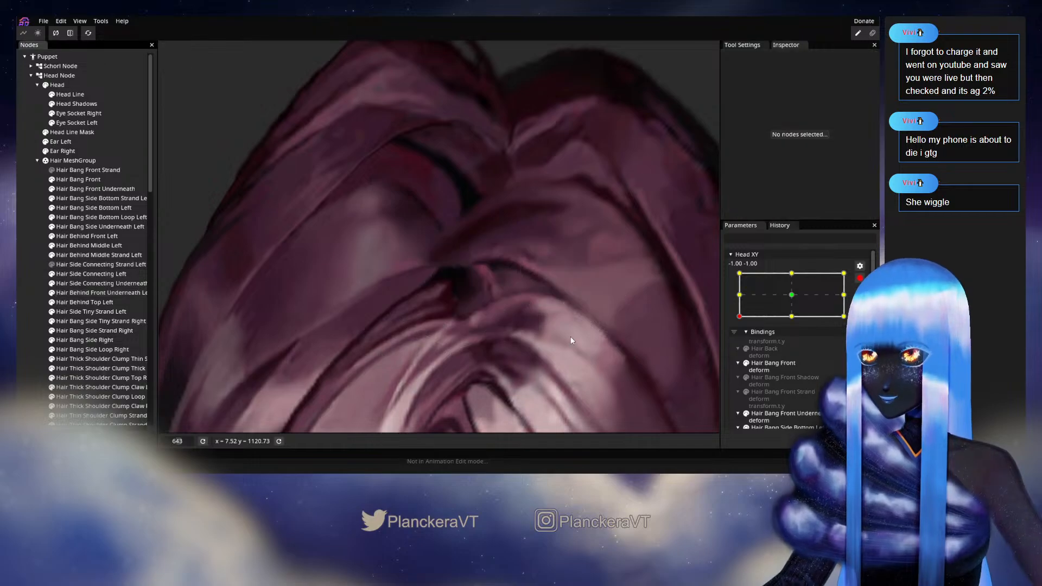
# Step: Stop recording and preview how the crown hair moves around Head XY -1, -1
pyautogui.scroll(-3, 565, 341)
pyautogui.scroll(-5, 561, 342)
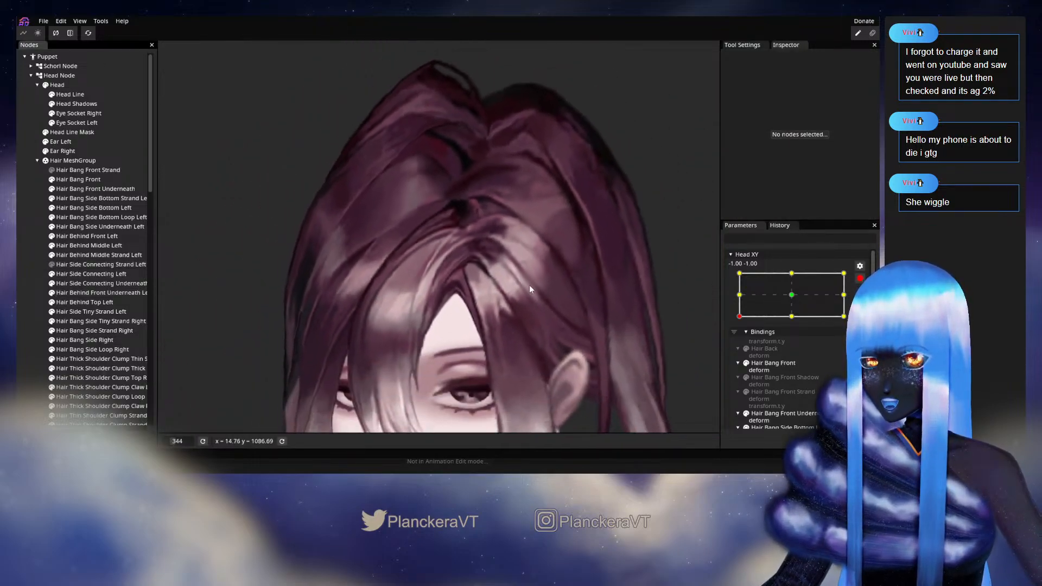
pyautogui.scroll(-4, 561, 324)
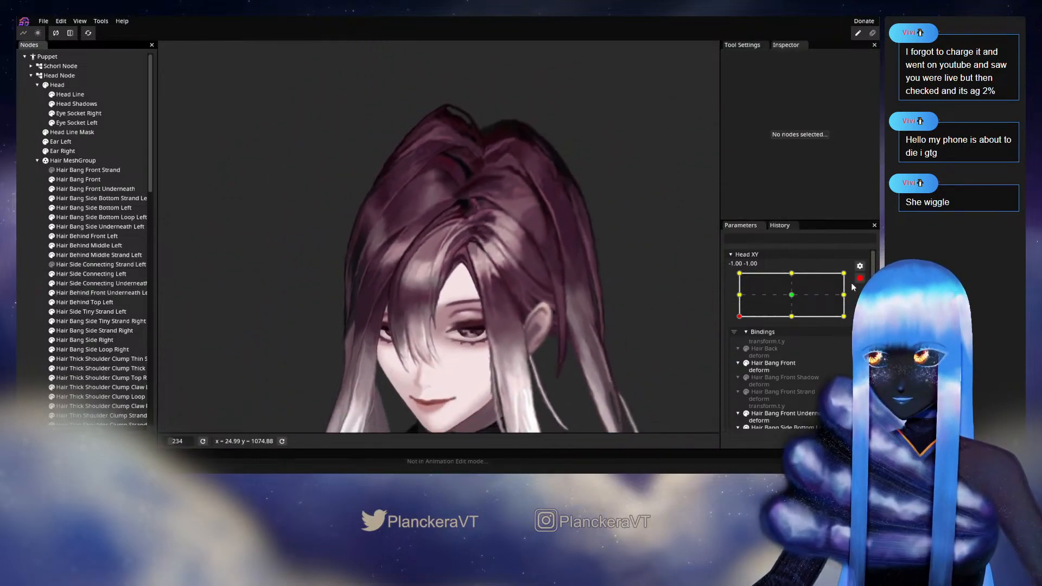
pyautogui.moveTo(740, 347)
pyautogui.mouseDown()
pyautogui.moveTo(737, 323)
pyautogui.moveTo(732, 348)
pyautogui.moveTo(796, 350)
pyautogui.moveTo(733, 352)
pyautogui.mouseUp()
# Step: Record Head XY -1, -1 and fine-tune the upper inner vertices of Hair Behind Front Underneath Left above the dark parting
pyautogui.click(865, 303)
pyautogui.scroll(3, 409, 282)
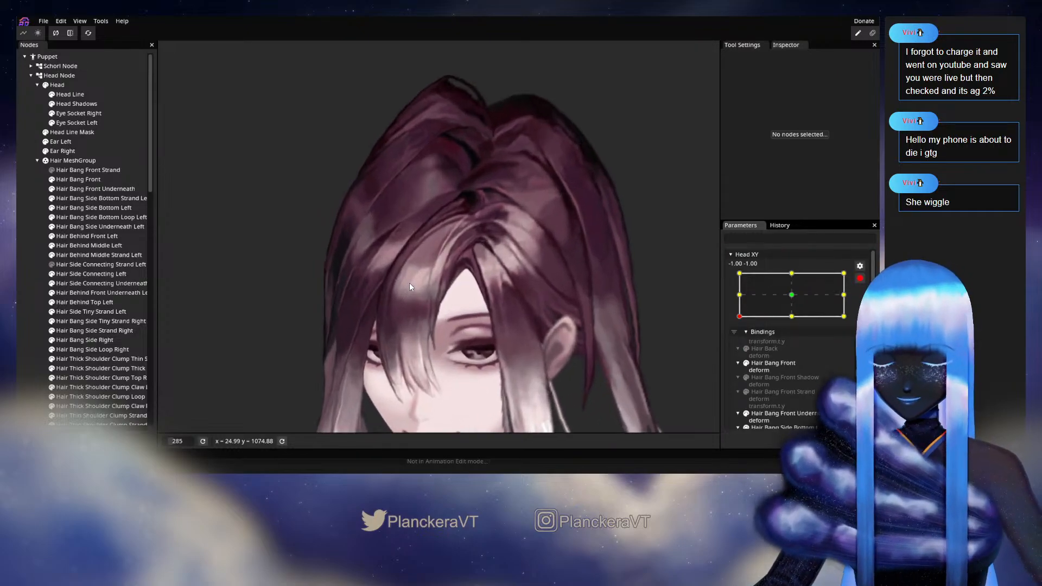
pyautogui.moveTo(461, 295); pyautogui.dragTo(427, 378)
pyautogui.scroll(5, 427, 378)
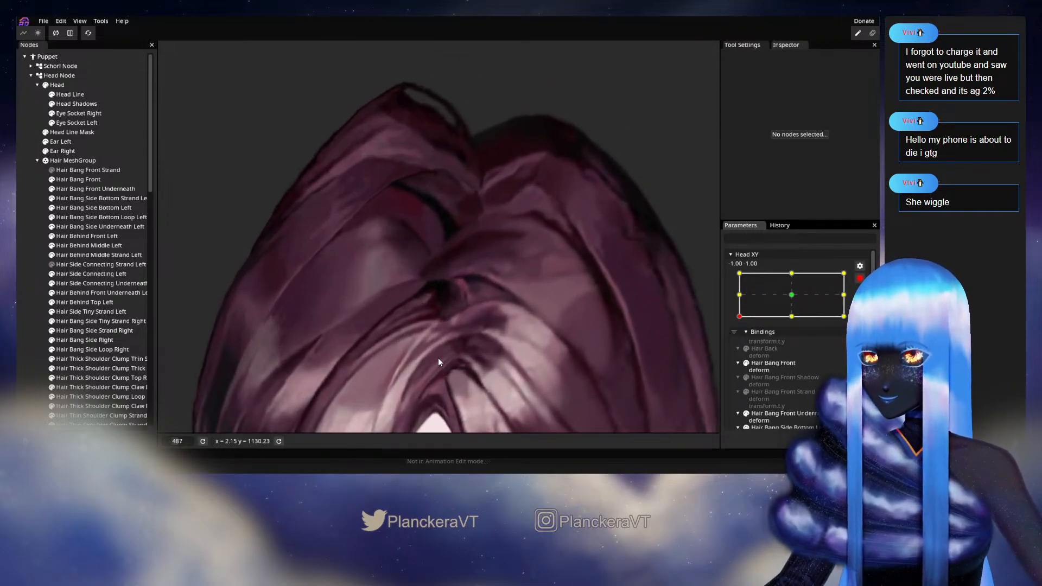
pyautogui.click(81, 292)
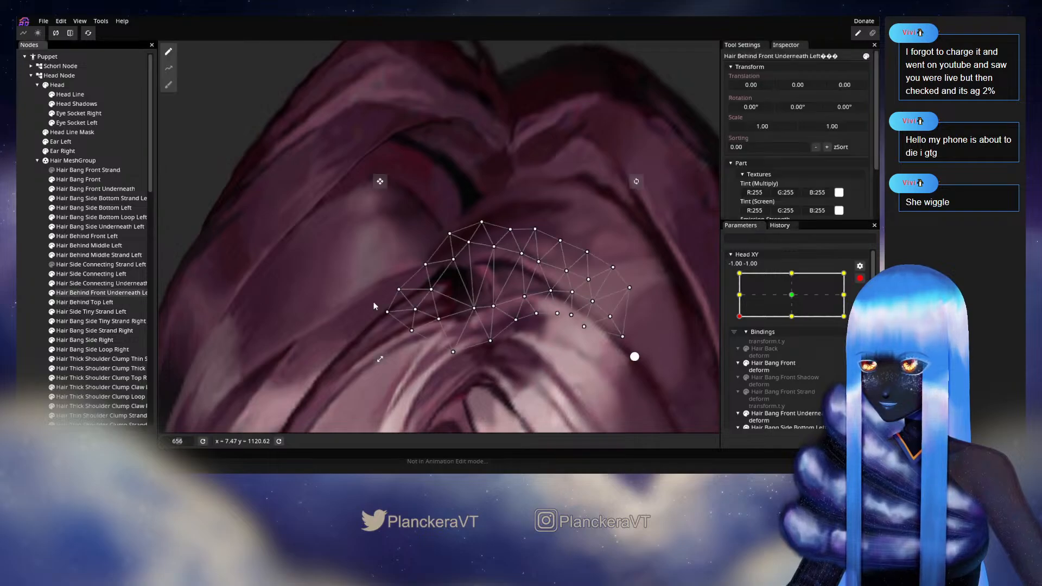
pyautogui.scroll(2, 495, 292)
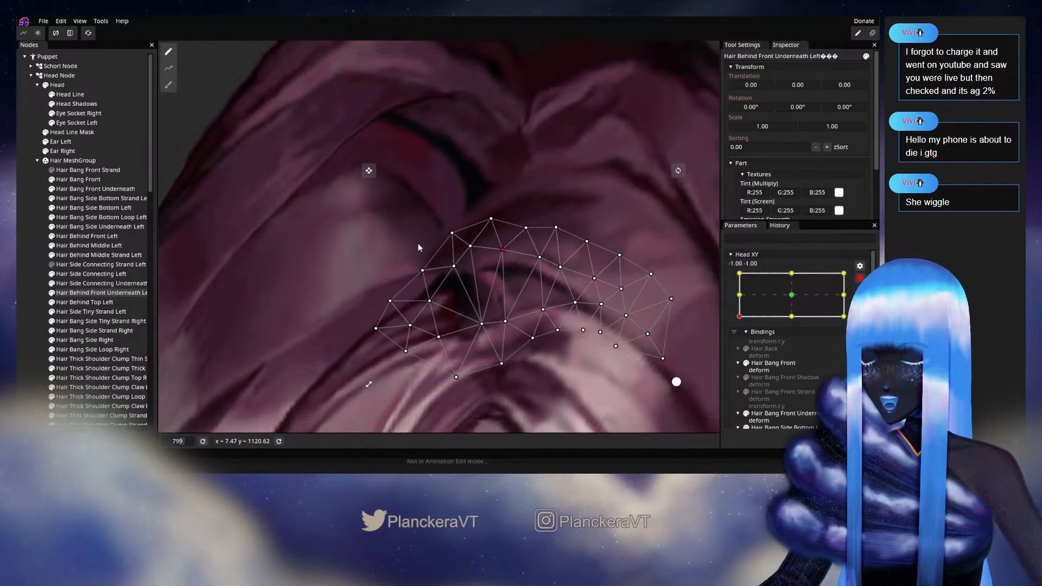
pyautogui.click(588, 330)
# Step: Stop recording and test the head turn near Head XY -1, -1, watching the hair at the parting
pyautogui.scroll(-5, 596, 334)
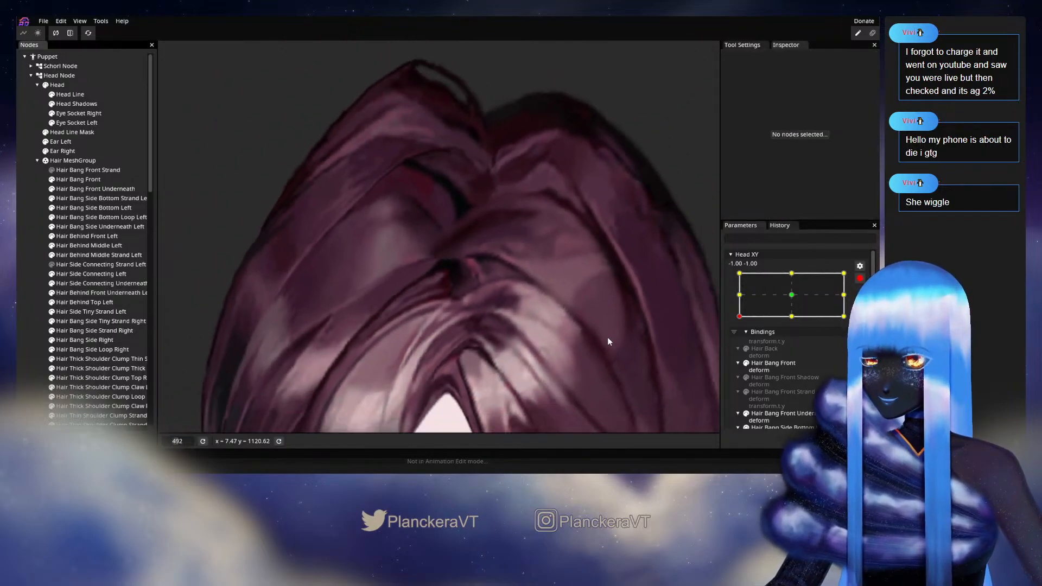
pyautogui.scroll(-5, 602, 339)
pyautogui.scroll(-2, 603, 323)
pyautogui.click(859, 279)
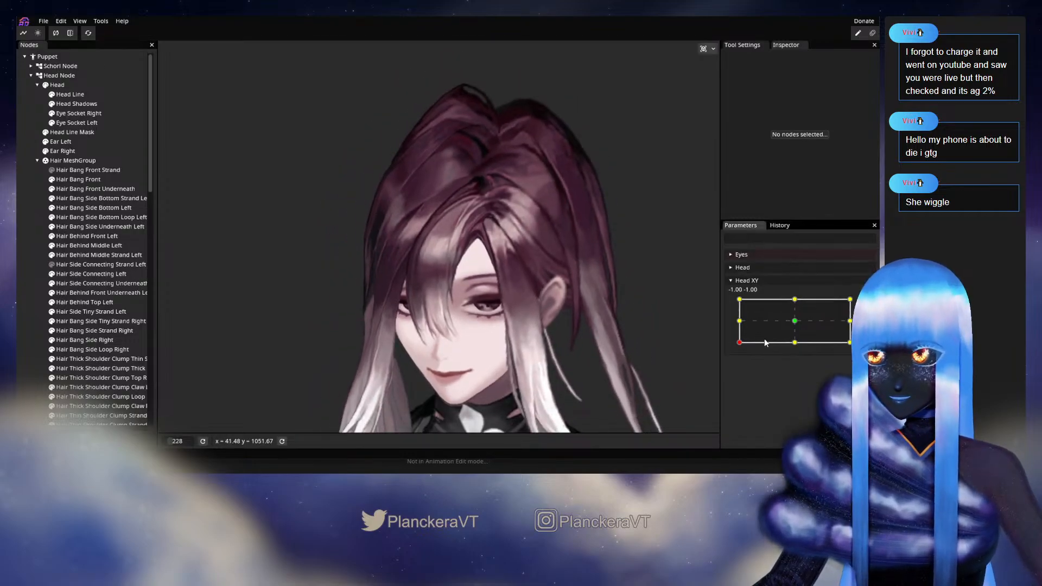
pyautogui.moveTo(738, 343)
pyautogui.mouseDown()
pyautogui.moveTo(738, 329)
pyautogui.moveTo(736, 351)
pyautogui.moveTo(797, 353)
pyautogui.moveTo(731, 354)
pyautogui.mouseUp()
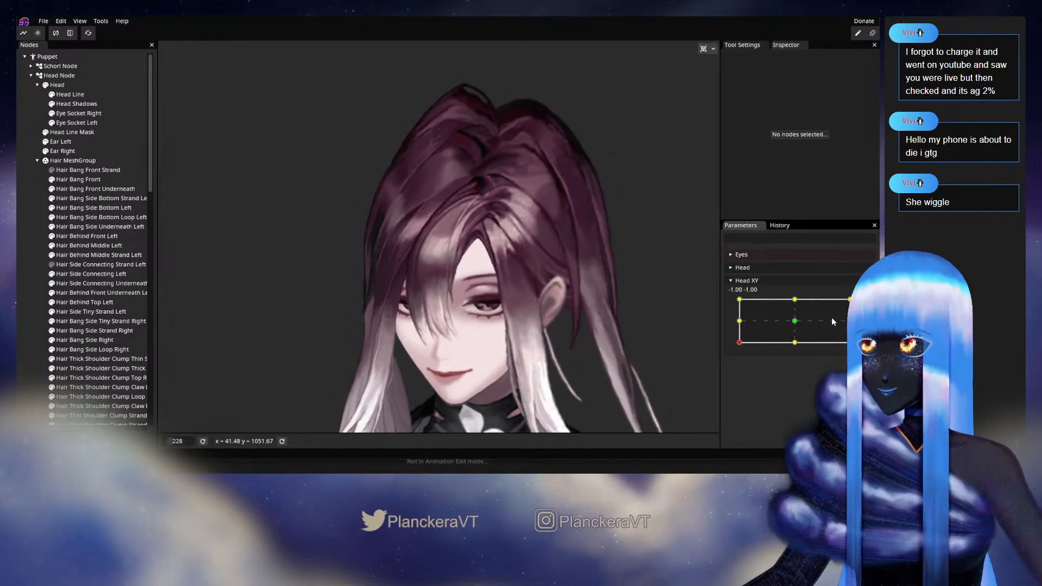
# Step: Record Head XY -1, -1, inspect the Hair Behind Front Underneath Left mesh around the parting, and stop recording
pyautogui.click(863, 304)
pyautogui.scroll(3, 438, 367)
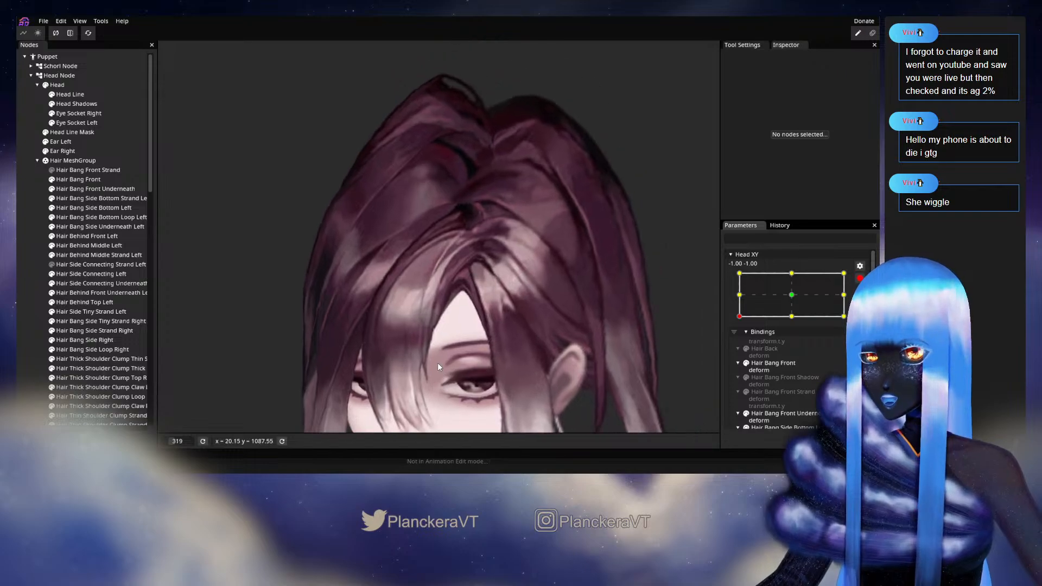
pyautogui.scroll(5, 438, 363)
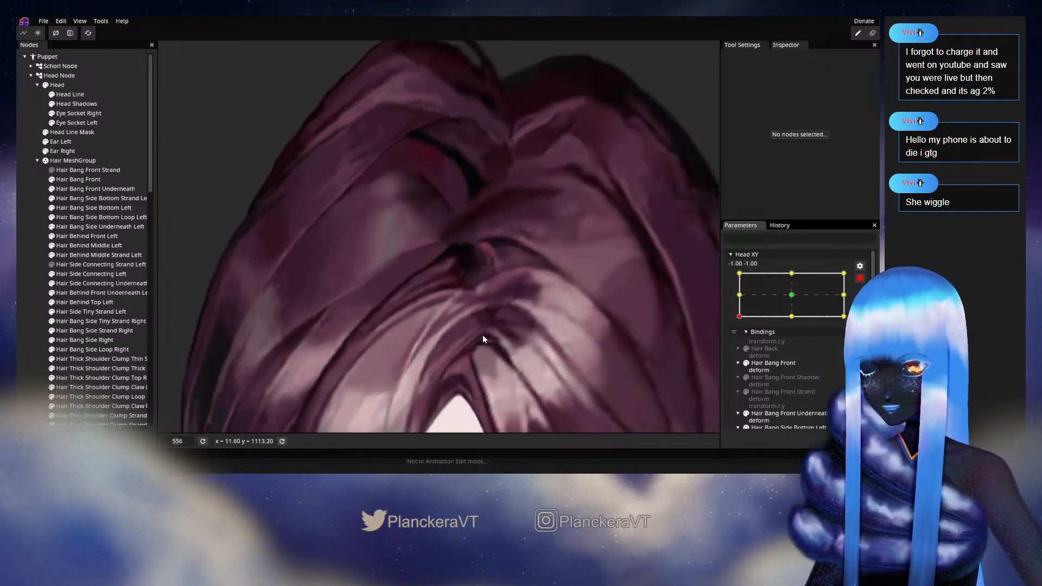
pyautogui.scroll(1, 484, 335)
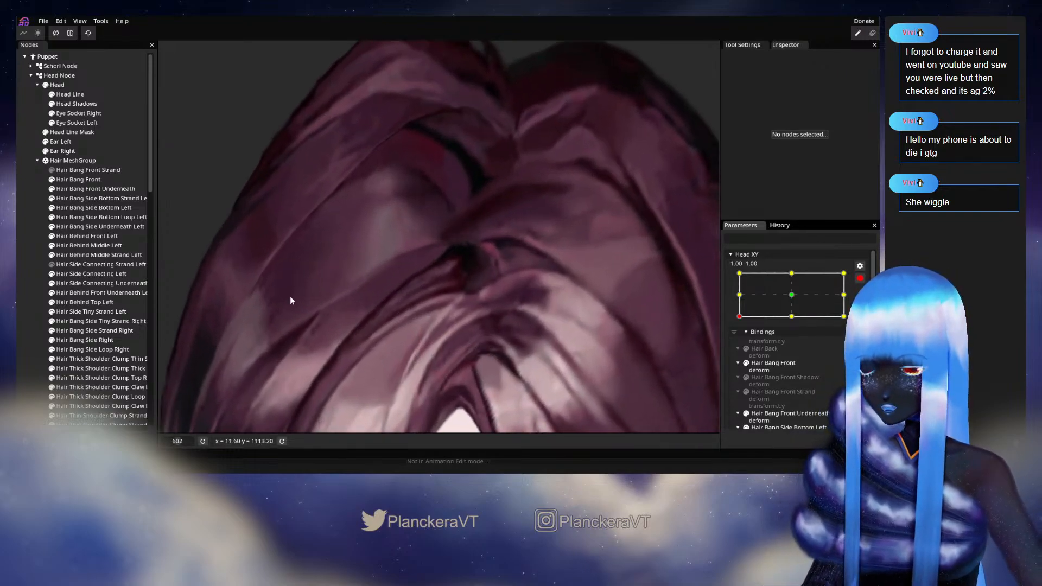
pyautogui.click(114, 295)
pyautogui.scroll(1, 509, 288)
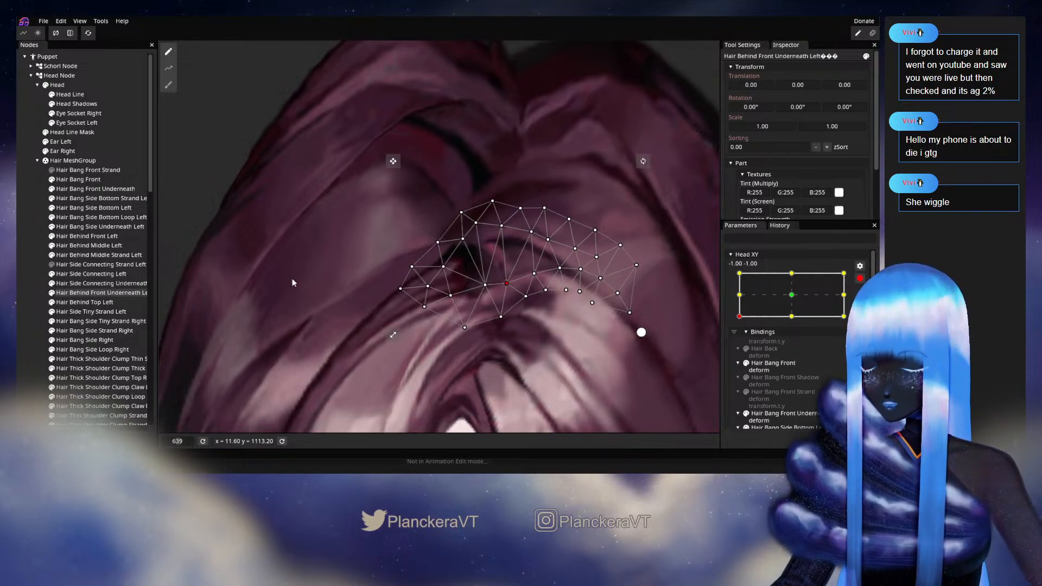
pyautogui.click(549, 312)
pyautogui.scroll(-5, 559, 336)
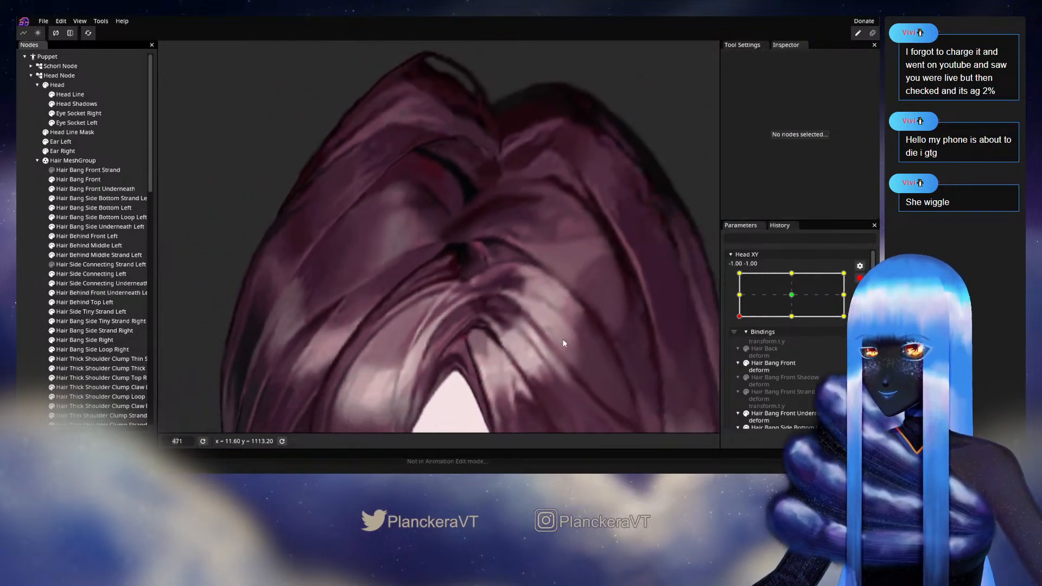
pyautogui.scroll(-6, 570, 352)
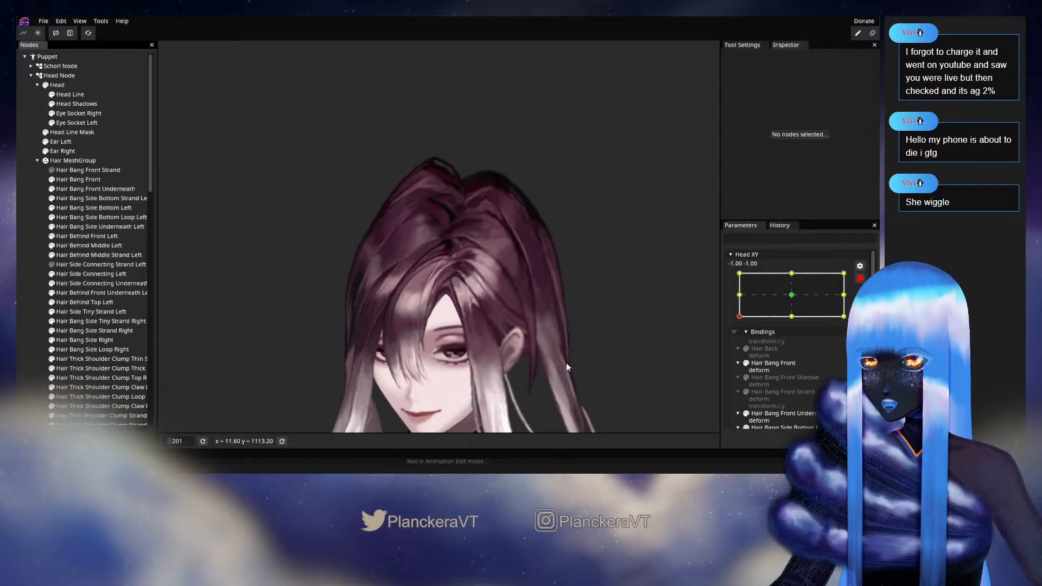
pyautogui.moveTo(598, 295); pyautogui.dragTo(624, 310)
pyautogui.click(861, 277)
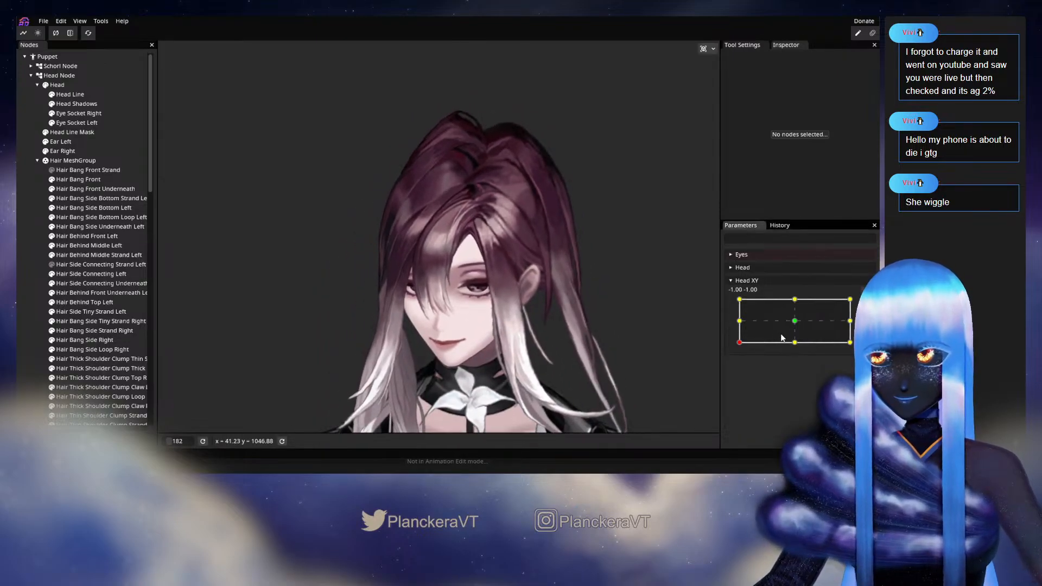
# Step: Show Hair Bang Front Strand and preview how it sits on the crown at Head XY -1, -1
pyautogui.moveTo(739, 342)
pyautogui.mouseDown()
pyautogui.moveTo(795, 342)
pyautogui.moveTo(728, 346)
pyautogui.moveTo(731, 325)
pyautogui.moveTo(729, 347)
pyautogui.mouseUp()
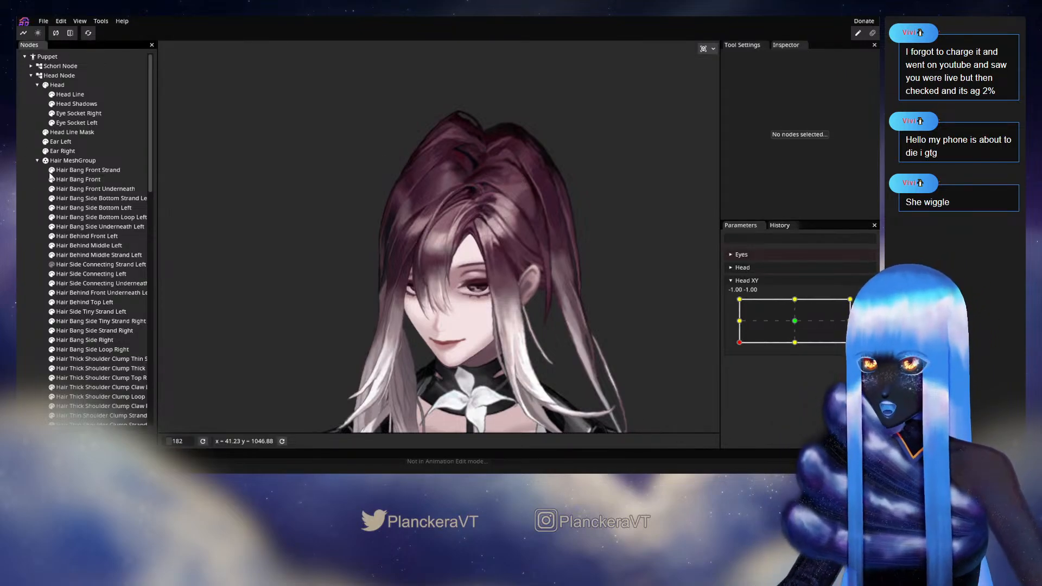
pyautogui.scroll(10, 510, 268)
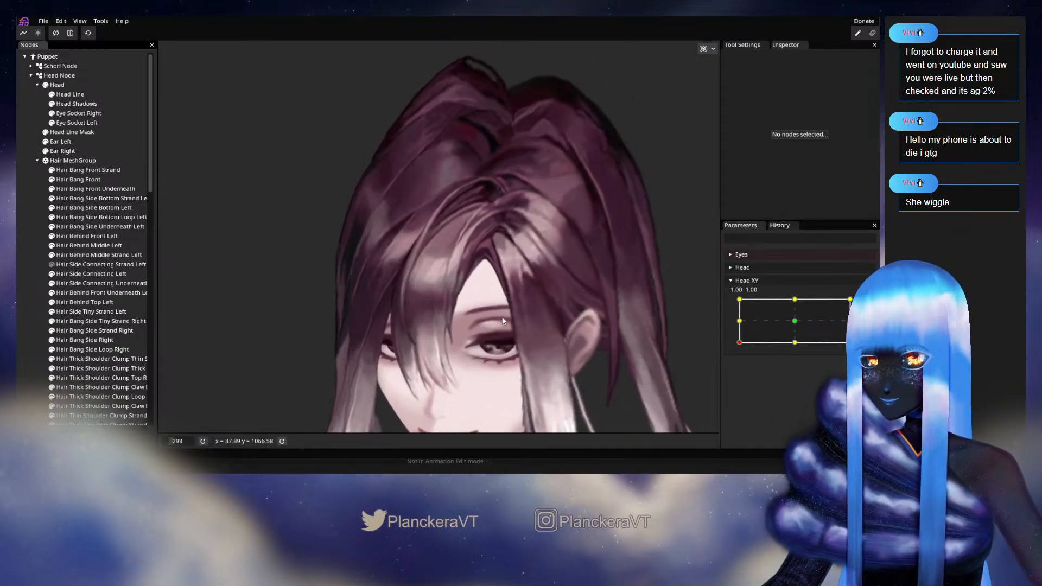
pyautogui.scroll(-3, 667, 349)
pyautogui.moveTo(741, 347)
pyautogui.mouseDown()
pyautogui.moveTo(814, 348)
pyautogui.moveTo(754, 354)
pyautogui.moveTo(733, 335)
pyautogui.moveTo(734, 347)
pyautogui.mouseUp()
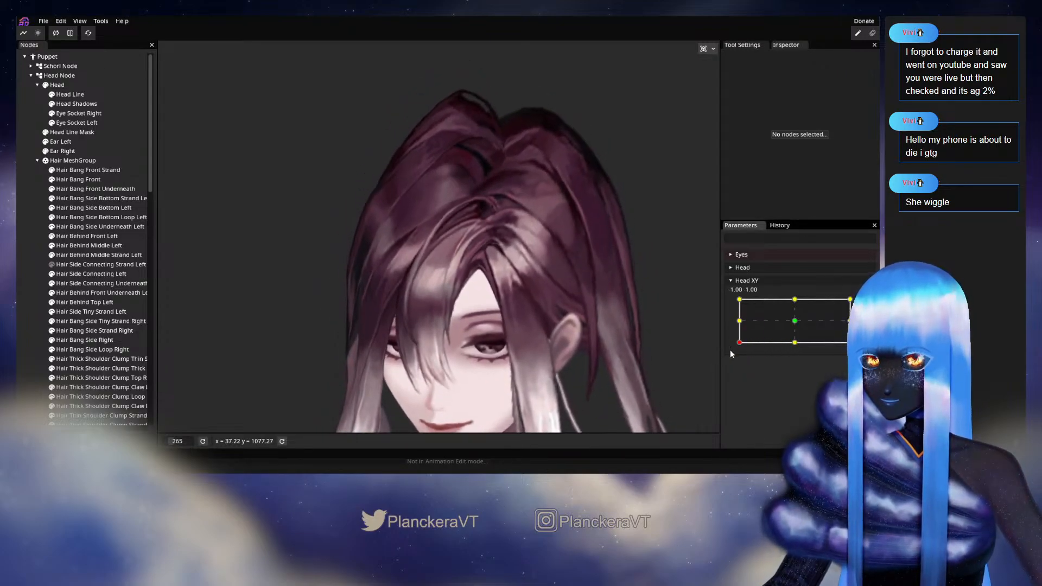
# Step: Record Head XY -1, -1 and nudge the upper end of Hair Bang Front Strand with the Circle Brush
pyautogui.click(866, 304)
pyautogui.scroll(1, 462, 240)
pyautogui.scroll(2, 462, 239)
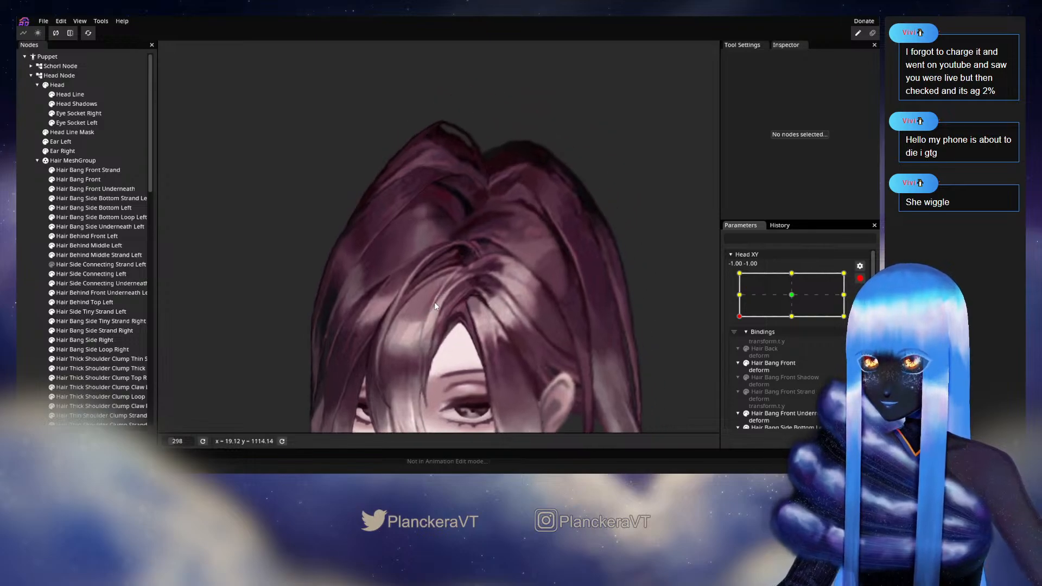
pyautogui.click(92, 170)
pyautogui.scroll(2, 291, 237)
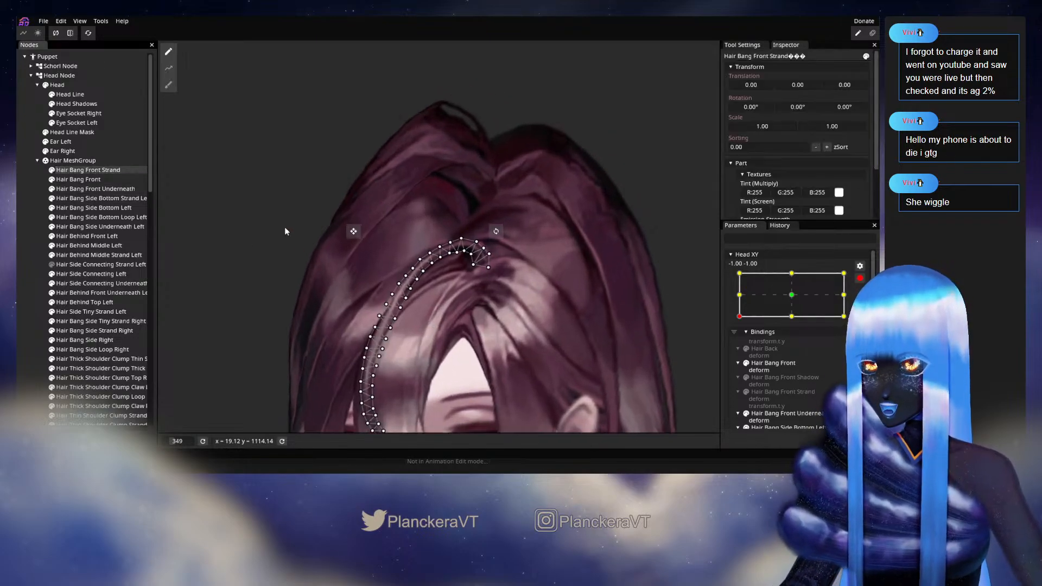
pyautogui.scroll(2, 242, 151)
pyautogui.click(169, 85)
pyautogui.scroll(2, 487, 266)
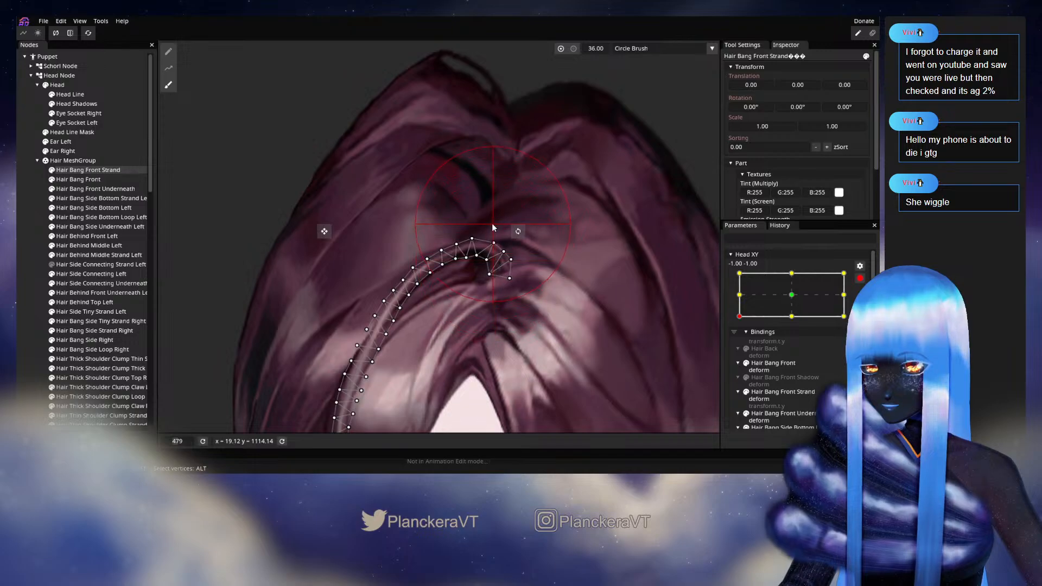
pyautogui.moveTo(439, 220)
pyautogui.mouseDown()
pyautogui.moveTo(431, 213)
pyautogui.moveTo(464, 206)
pyautogui.mouseUp()
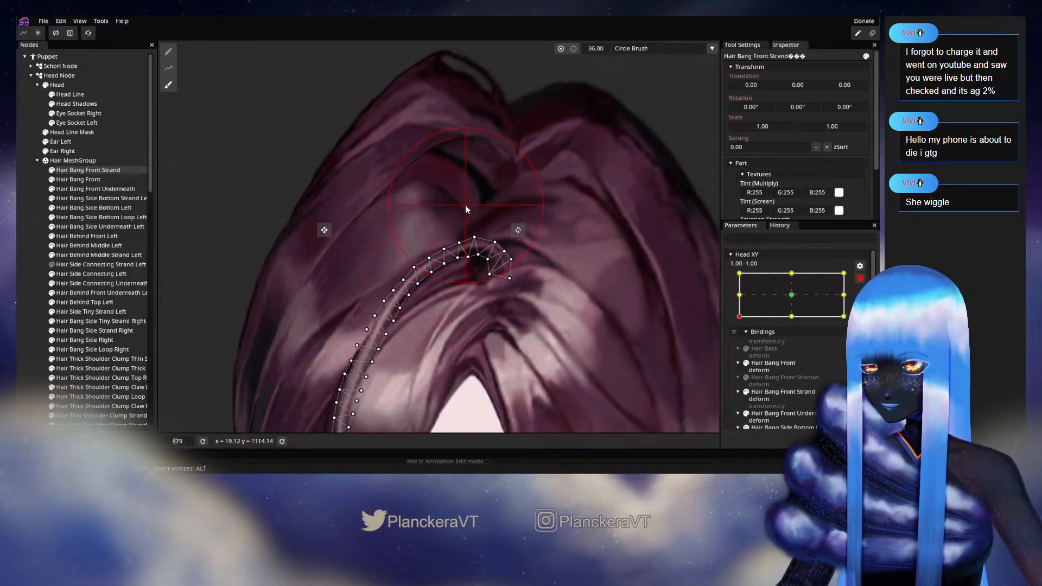
pyautogui.press('Escape')
# Step: Stop recording and test the head turn along the Head XY -1 vertical edge, watching the front strand
pyautogui.scroll(-4, 570, 331)
pyautogui.scroll(2, 822, 305)
pyautogui.moveTo(738, 344); pyautogui.dragTo(782, 350)
pyautogui.moveTo(788, 349); pyautogui.dragTo(752, 347)
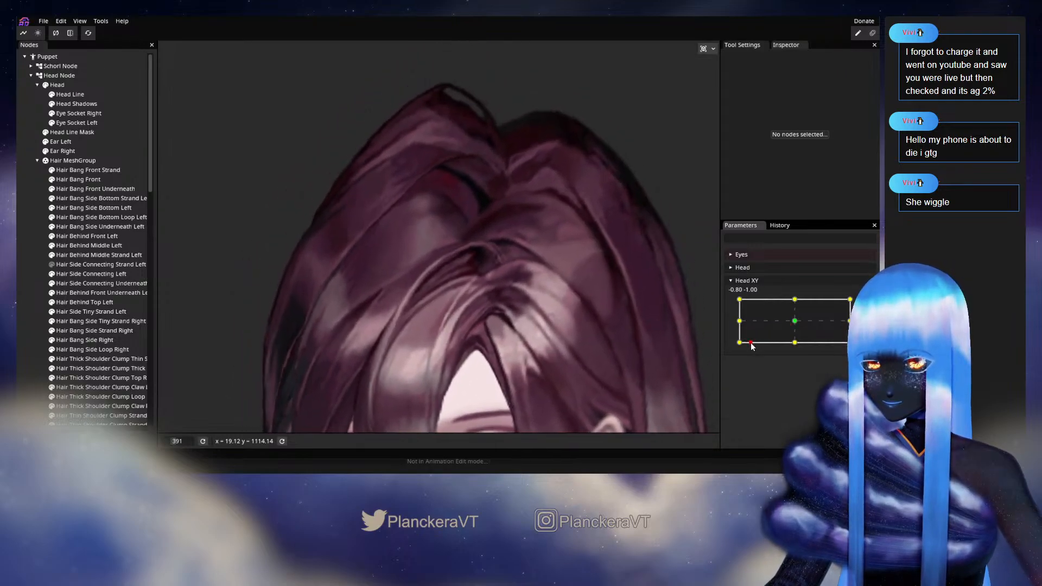
# Step: Record Head XY -1, -1, raise the tip of Hair Bang Front Strand slightly with the Circle Brush, and adjust its end vertices individually
pyautogui.click(865, 304)
pyautogui.scroll(6, 453, 317)
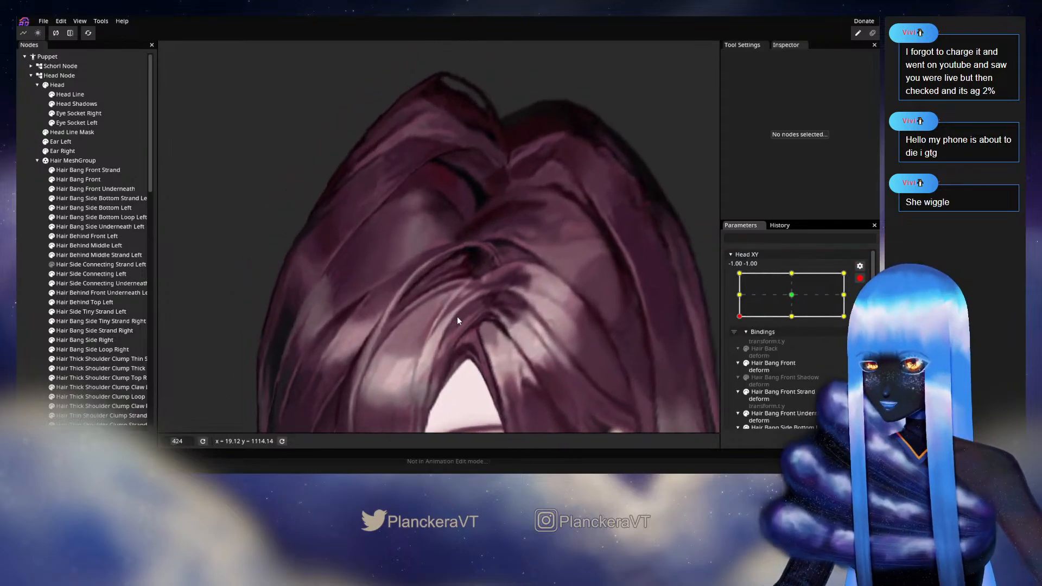
pyautogui.scroll(2, 479, 328)
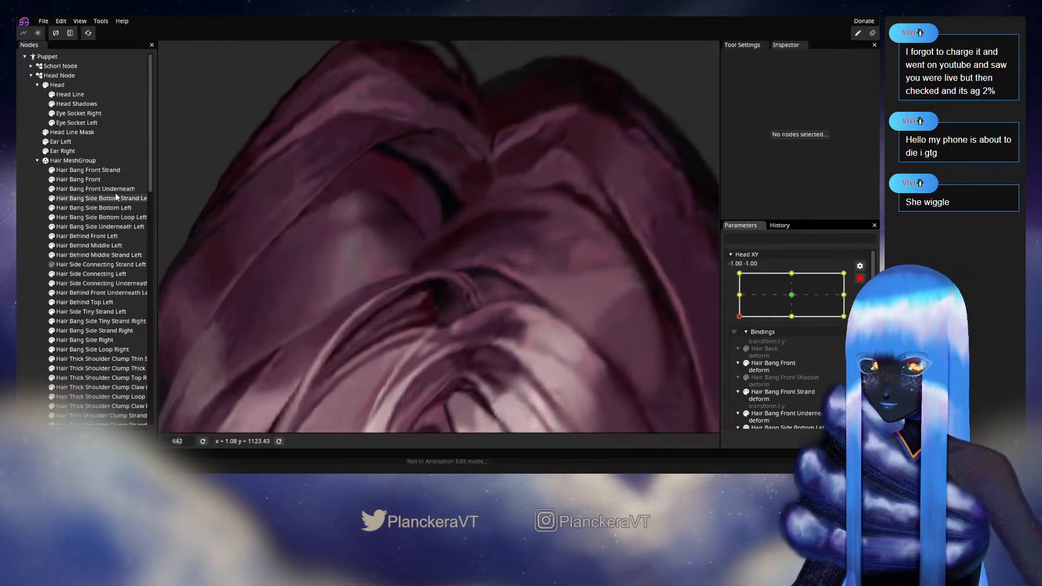
pyautogui.click(87, 170)
pyautogui.scroll(2, 505, 331)
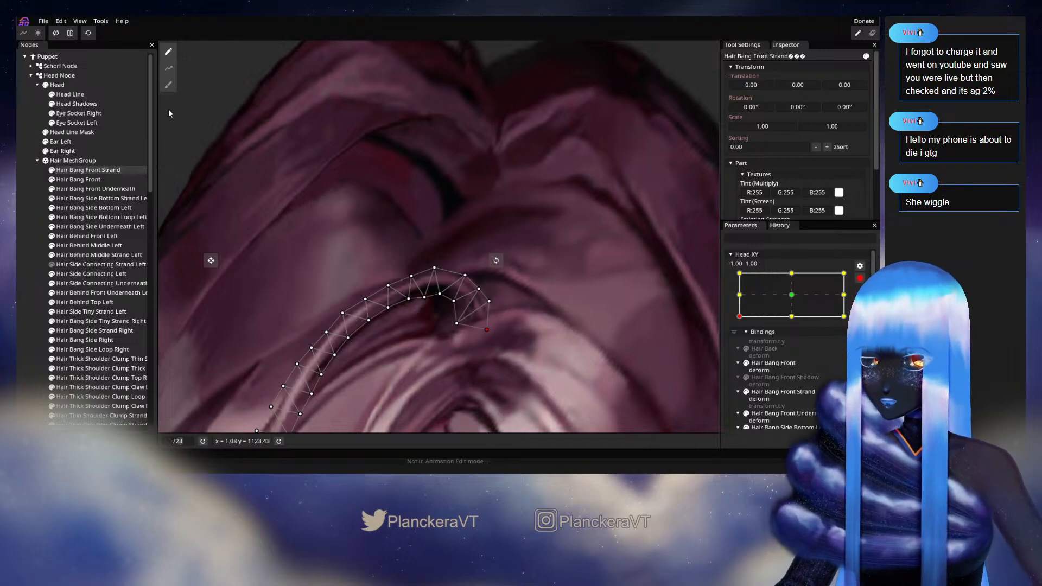
pyautogui.moveTo(480, 307); pyautogui.dragTo(481, 303)
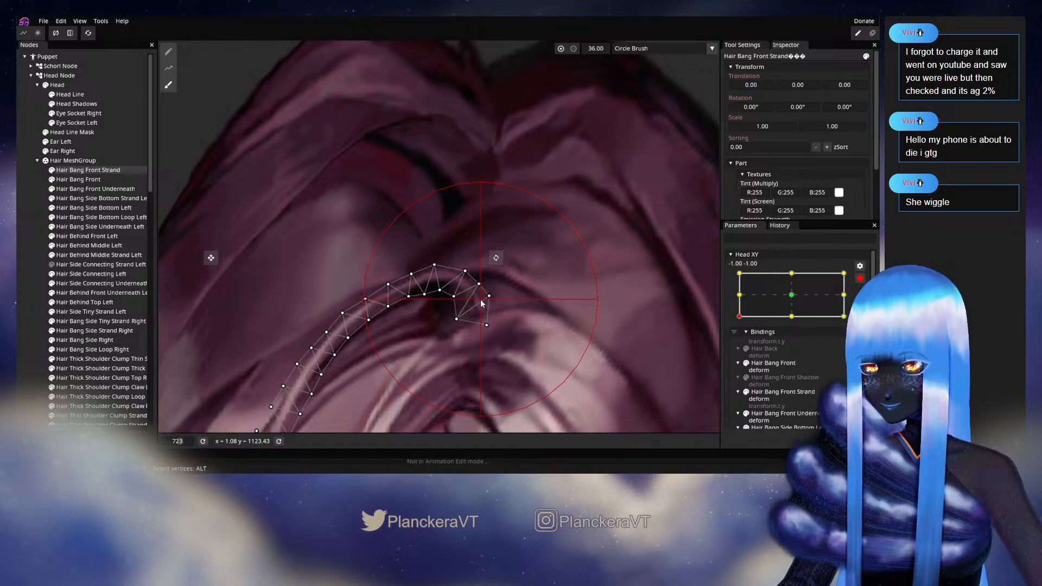
pyautogui.click(168, 51)
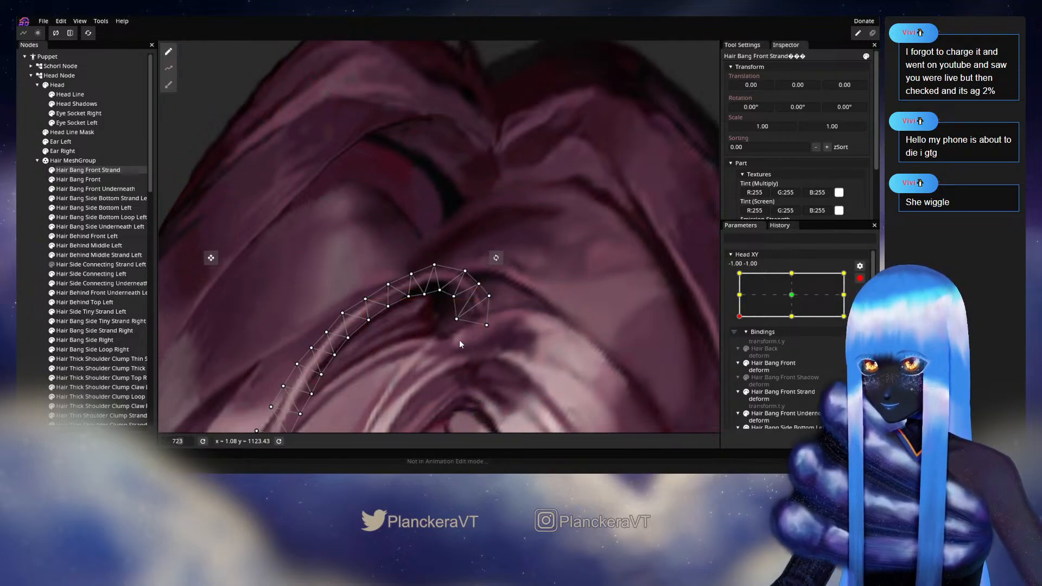
pyautogui.click(488, 296)
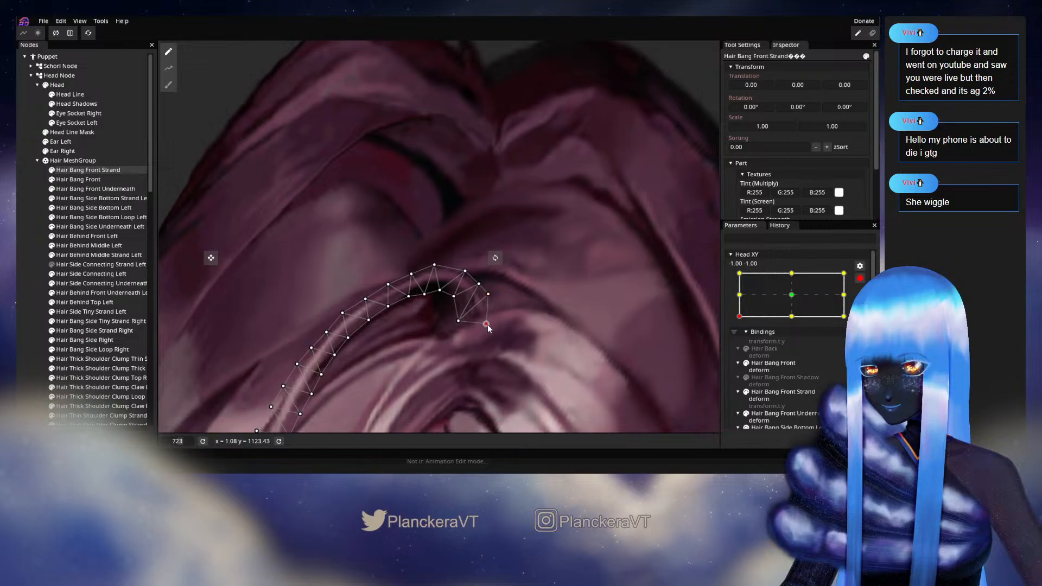
pyautogui.moveTo(487, 325); pyautogui.dragTo(516, 356)
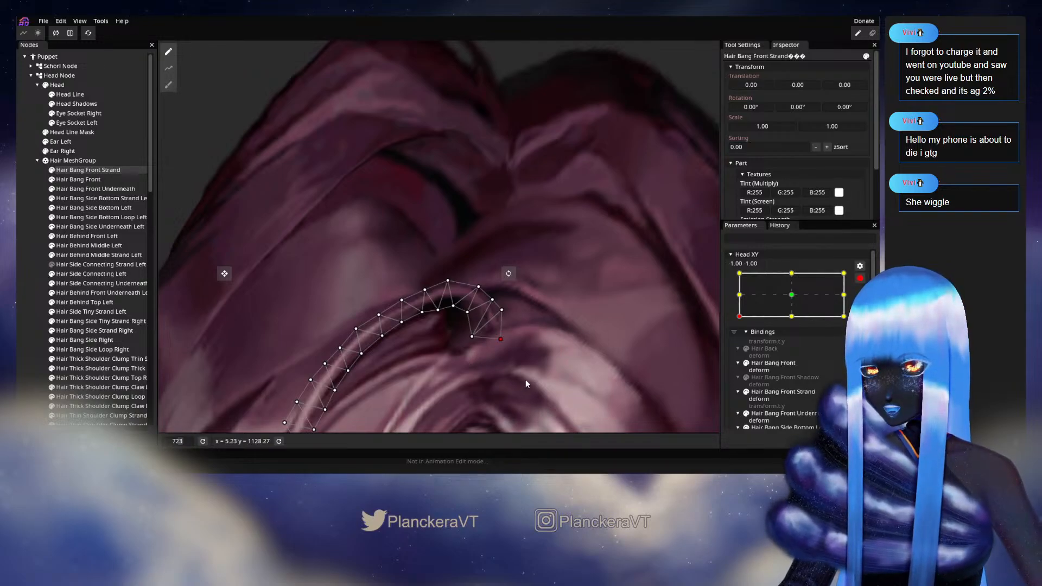
# Step: Fine-tune individual vertices along the upper curve of Hair Bang Front Strand to smooth its arc, and deselect the strand
pyautogui.moveTo(521, 381); pyautogui.dragTo(577, 341)
pyautogui.scroll(-1, 521, 346)
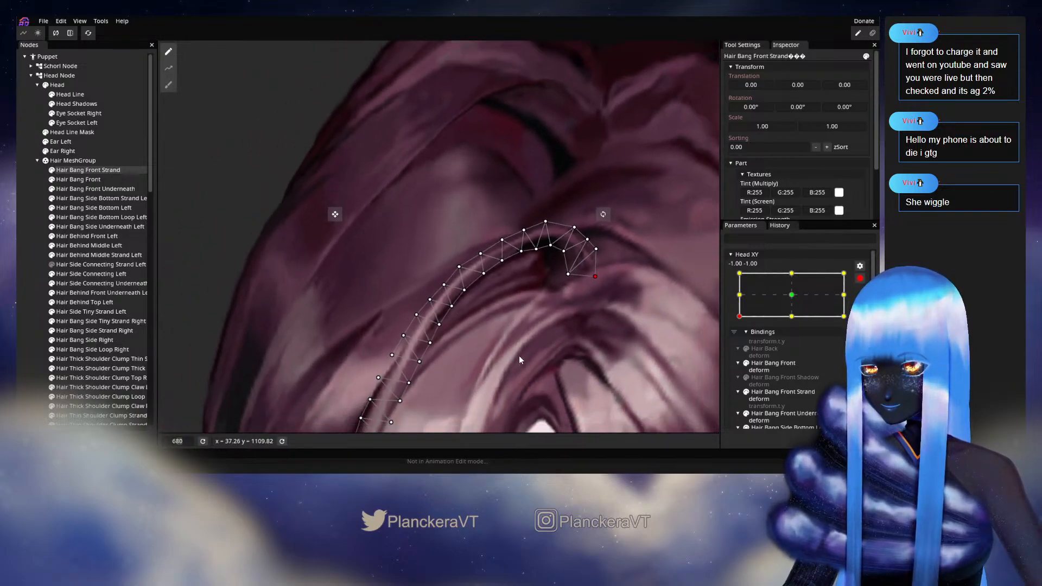
pyautogui.scroll(-1, 519, 356)
pyautogui.moveTo(484, 327); pyautogui.dragTo(476, 283)
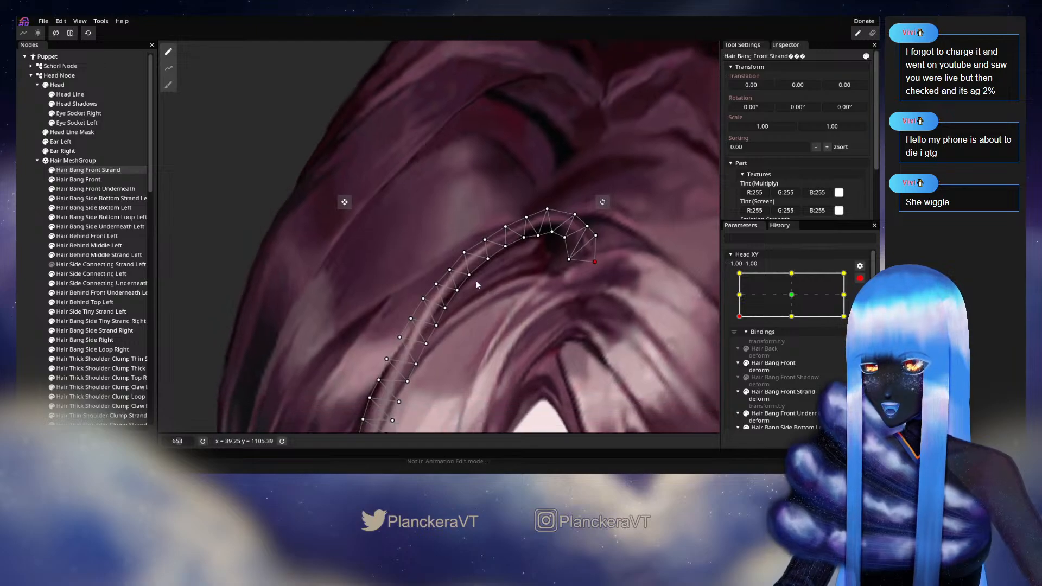
pyautogui.click(488, 259)
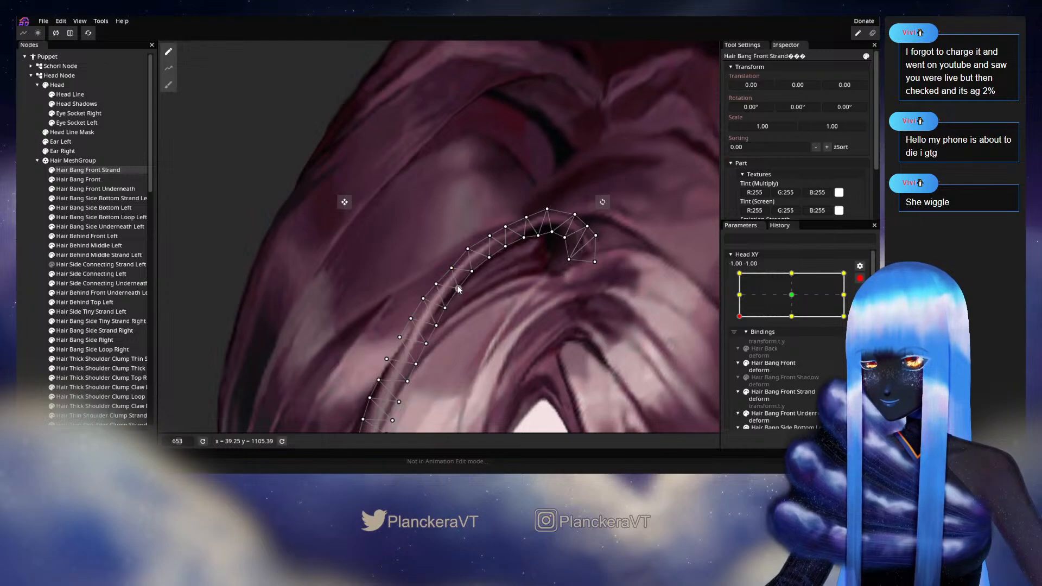
pyautogui.click(436, 283)
pyautogui.click(448, 386)
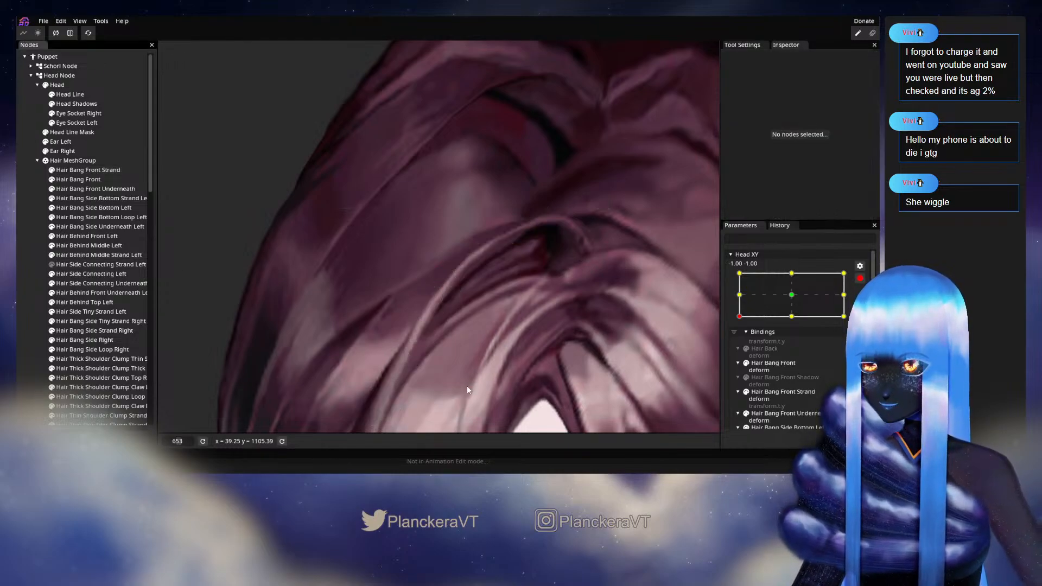
# Step: Stop recording and preview the reshaped front strand around Head XY -1, -1
pyautogui.scroll(-5, 483, 383)
pyautogui.scroll(-2, 502, 381)
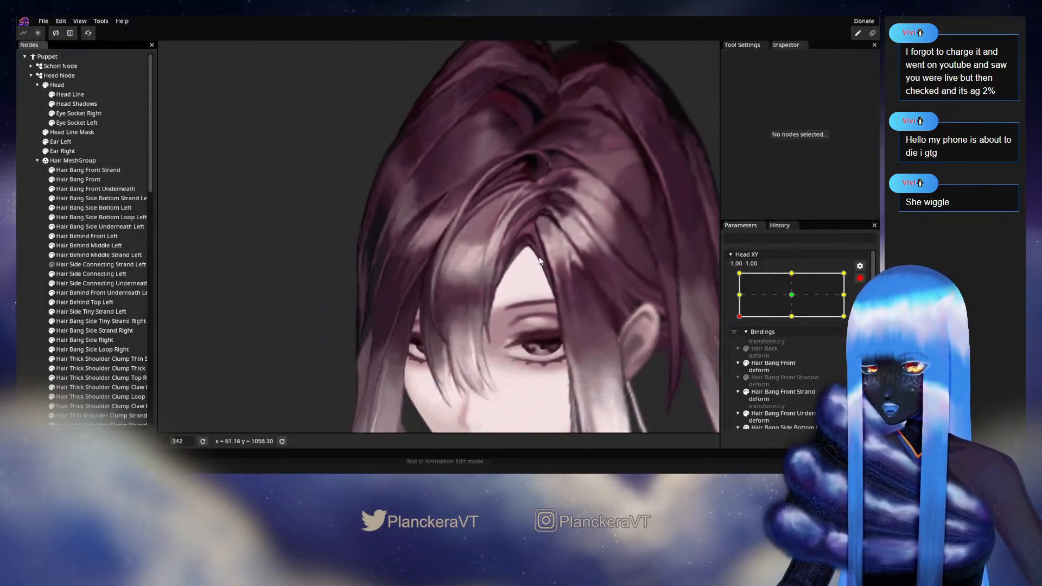
pyautogui.moveTo(739, 343)
pyautogui.mouseDown()
pyautogui.moveTo(740, 323)
pyautogui.moveTo(735, 349)
pyautogui.moveTo(790, 349)
pyautogui.moveTo(723, 356)
pyautogui.moveTo(794, 351)
pyautogui.moveTo(727, 350)
pyautogui.mouseUp()
# Step: Record Head XY -1, -1 and smooth the upper and middle curve of Hair Bang Front Strand with Circle Brush strokes
pyautogui.click(866, 304)
pyautogui.moveTo(554, 239); pyautogui.dragTo(471, 298)
pyautogui.scroll(1, 419, 298)
pyautogui.click(81, 169)
pyautogui.scroll(2, 332, 179)
pyautogui.click(169, 87)
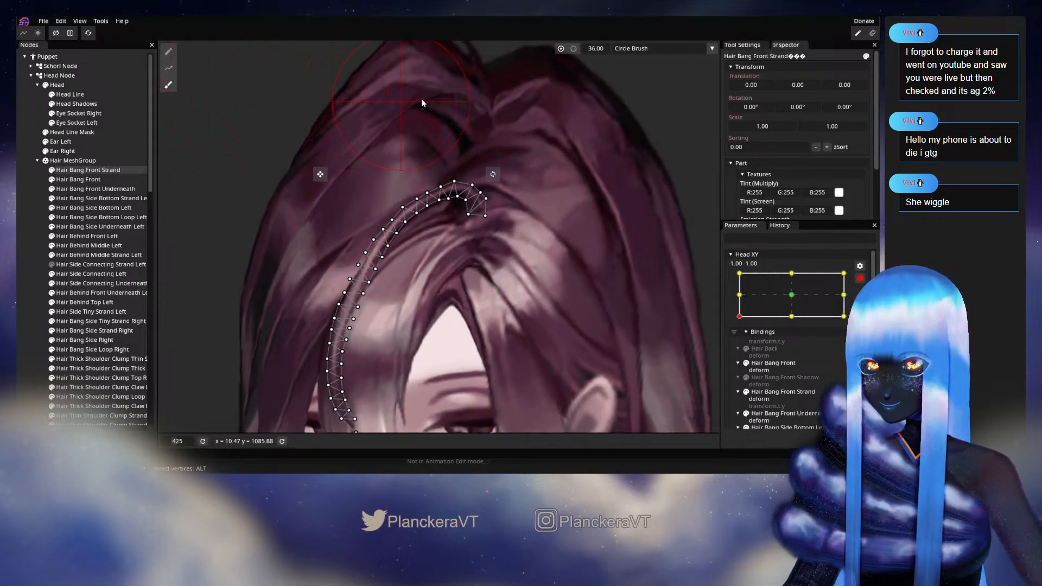
pyautogui.moveTo(382, 209)
pyautogui.mouseDown()
pyautogui.moveTo(393, 182)
pyautogui.moveTo(379, 217)
pyautogui.mouseUp()
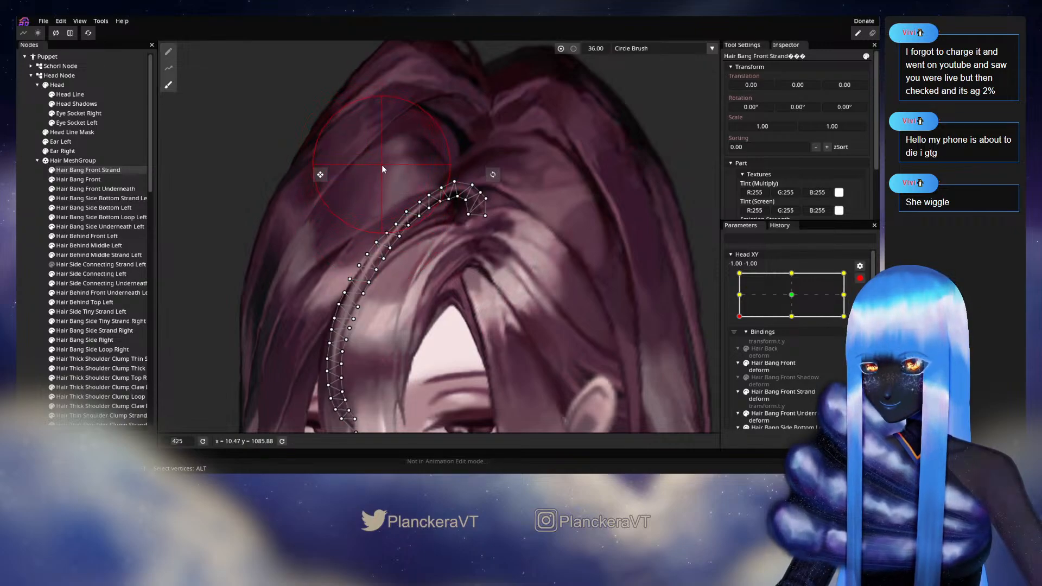
pyautogui.moveTo(352, 191)
pyautogui.mouseDown()
pyautogui.moveTo(341, 187)
pyautogui.moveTo(389, 211)
pyautogui.mouseUp()
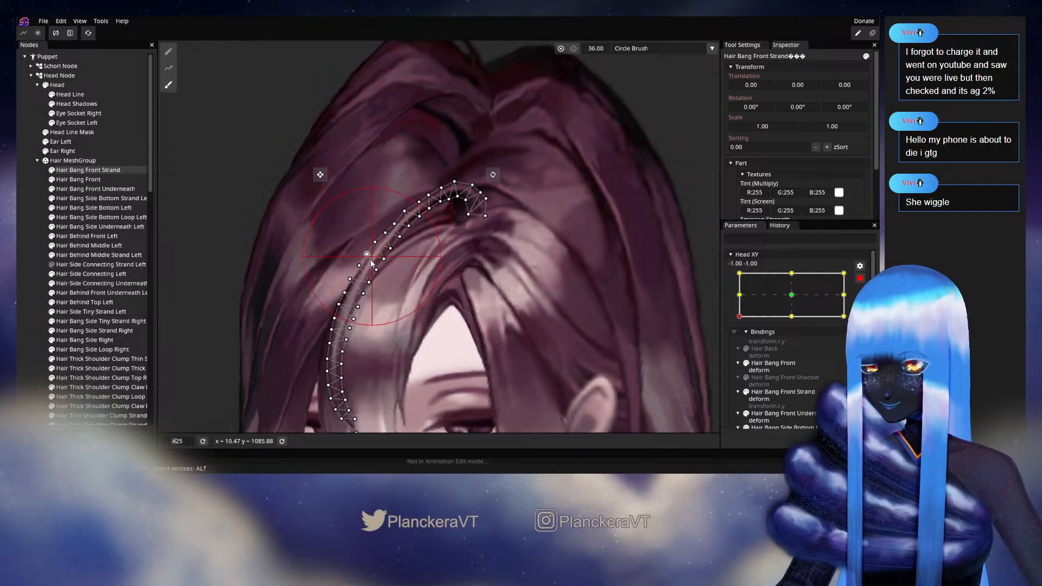
pyautogui.moveTo(373, 262); pyautogui.dragTo(421, 188)
pyautogui.moveTo(447, 120); pyautogui.dragTo(417, 175)
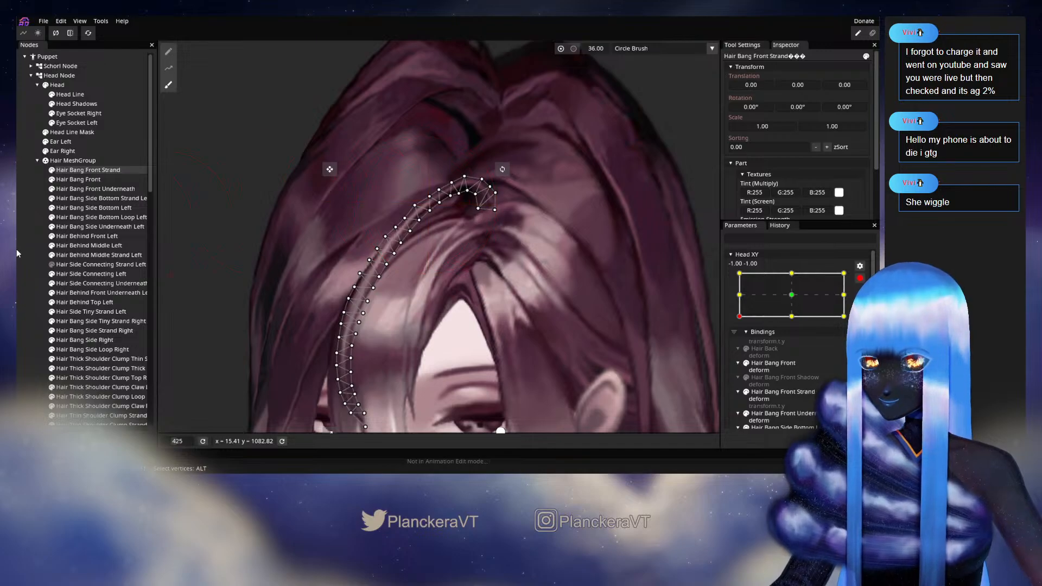
pyautogui.click(44, 251)
# Step: Stop recording and check the full head and front strand near Head XY -1, -1
pyautogui.scroll(-3, 544, 278)
pyautogui.moveTo(532, 297)
pyautogui.mouseDown()
pyautogui.moveTo(593, 270)
pyautogui.moveTo(626, 222)
pyautogui.mouseUp()
pyautogui.scroll(-2, 611, 270)
pyautogui.click(859, 279)
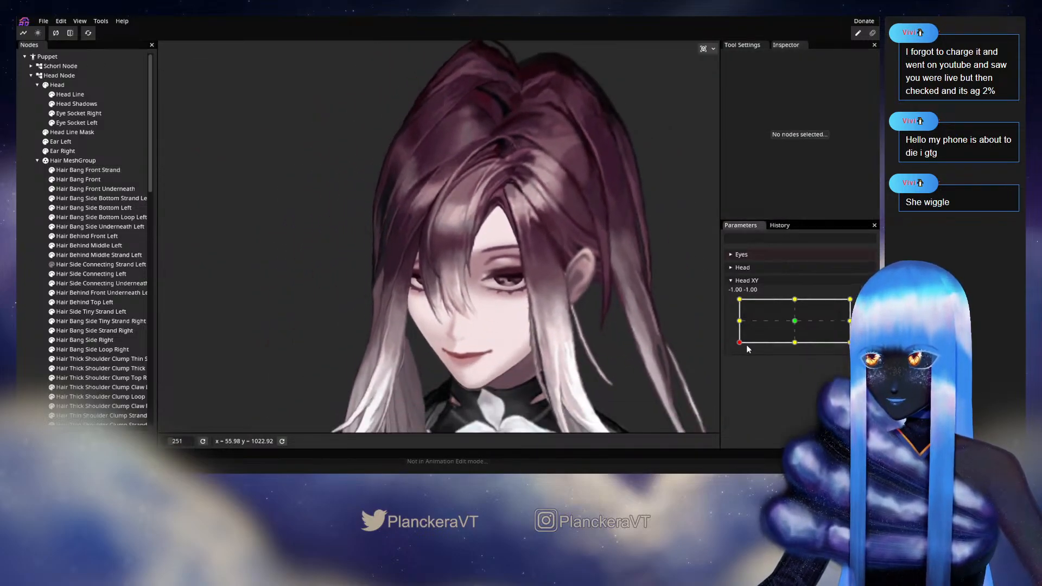
pyautogui.moveTo(738, 346)
pyautogui.mouseDown()
pyautogui.moveTo(737, 326)
pyautogui.moveTo(738, 347)
pyautogui.moveTo(791, 349)
pyautogui.moveTo(741, 348)
pyautogui.mouseUp()
# Step: Record Head XY -1, -1 and reshape the upper curve of Hair Bang Front Strand near the crown with the Circle Brush
pyautogui.click(866, 304)
pyautogui.moveTo(540, 190); pyautogui.dragTo(505, 271)
pyautogui.scroll(3, 477, 265)
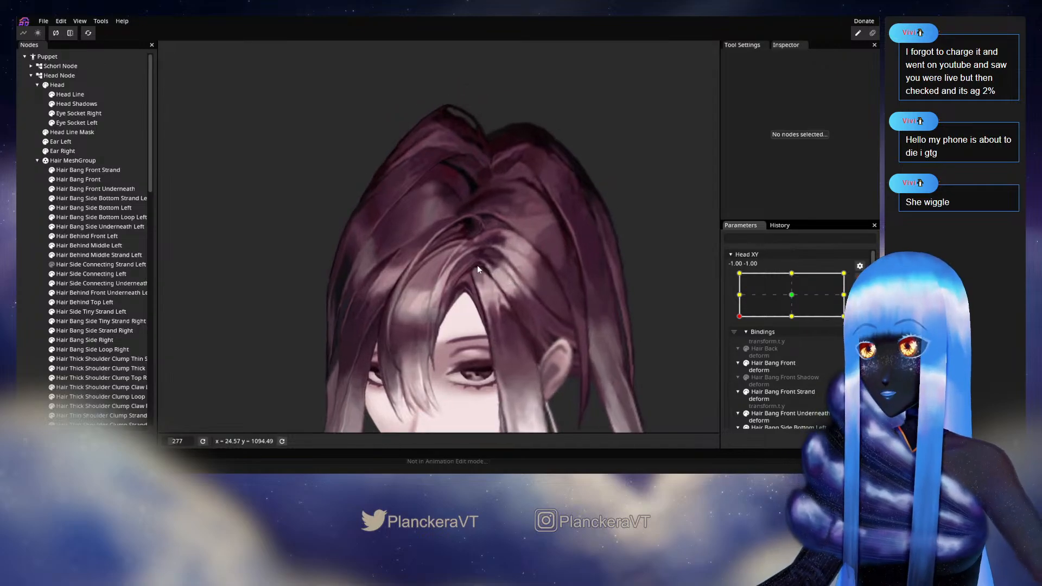
pyautogui.click(79, 170)
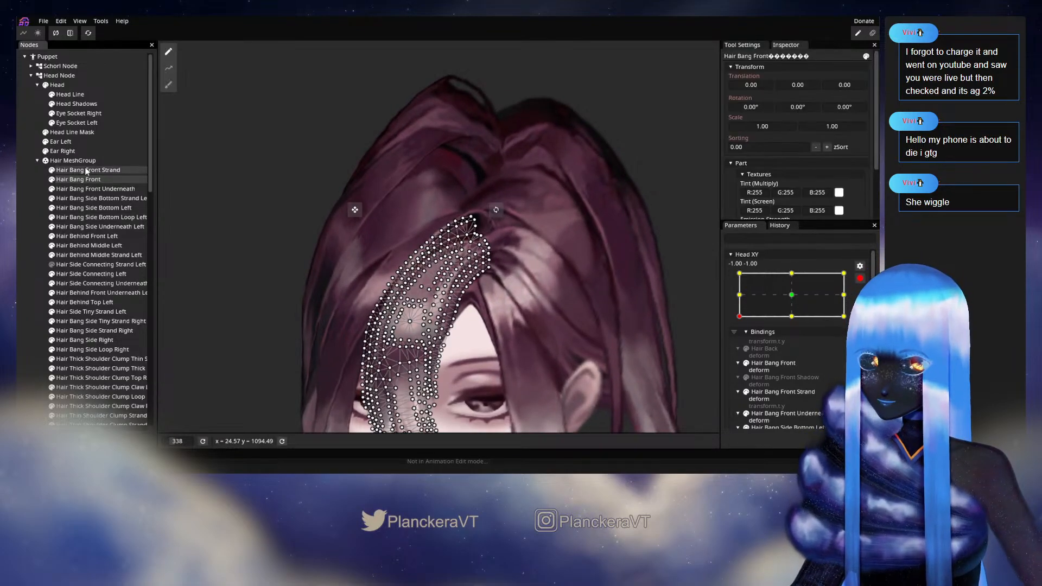
pyautogui.scroll(-2, 331, 154)
pyautogui.click(165, 87)
pyautogui.scroll(2, 375, 194)
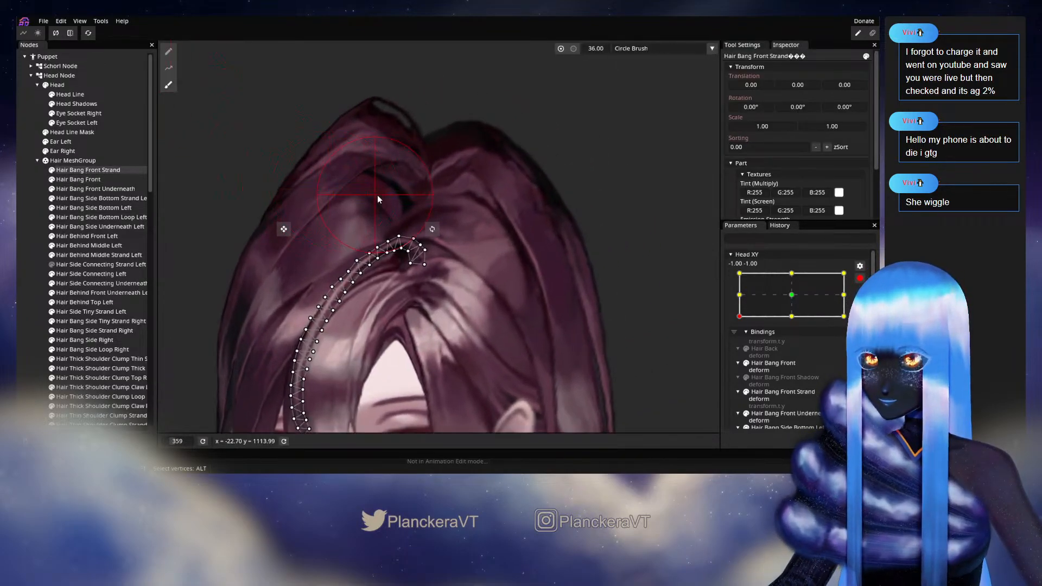
pyautogui.moveTo(375, 209)
pyautogui.mouseDown()
pyautogui.moveTo(353, 217)
pyautogui.moveTo(347, 236)
pyautogui.mouseUp()
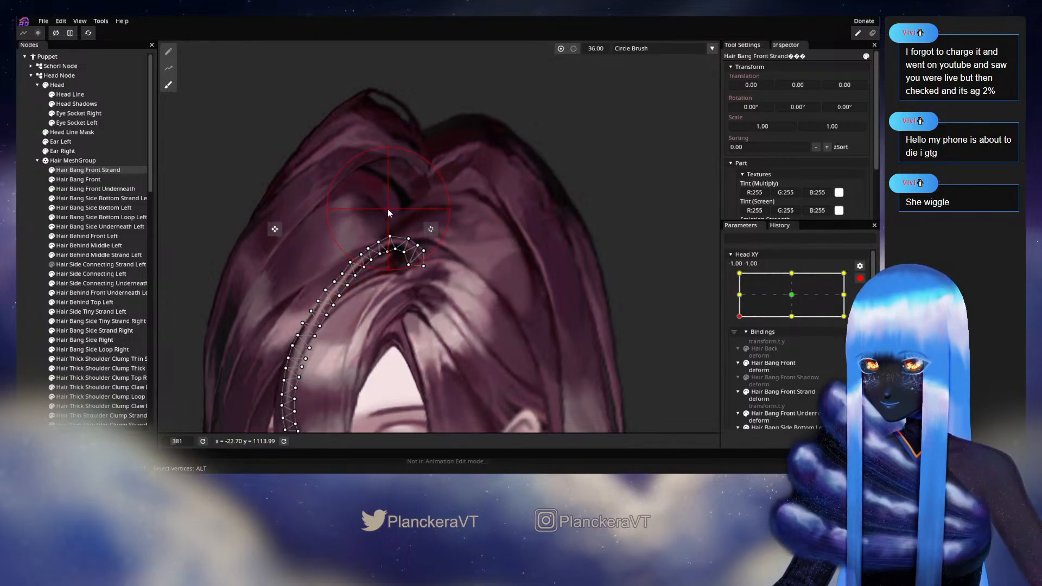
# Step: Smooth the middle bend of Hair Bang Front Strand with small Circle Brush strokes and deselect the strand
pyautogui.moveTo(333, 246); pyautogui.dragTo(383, 191)
pyautogui.moveTo(388, 236); pyautogui.dragTo(382, 231)
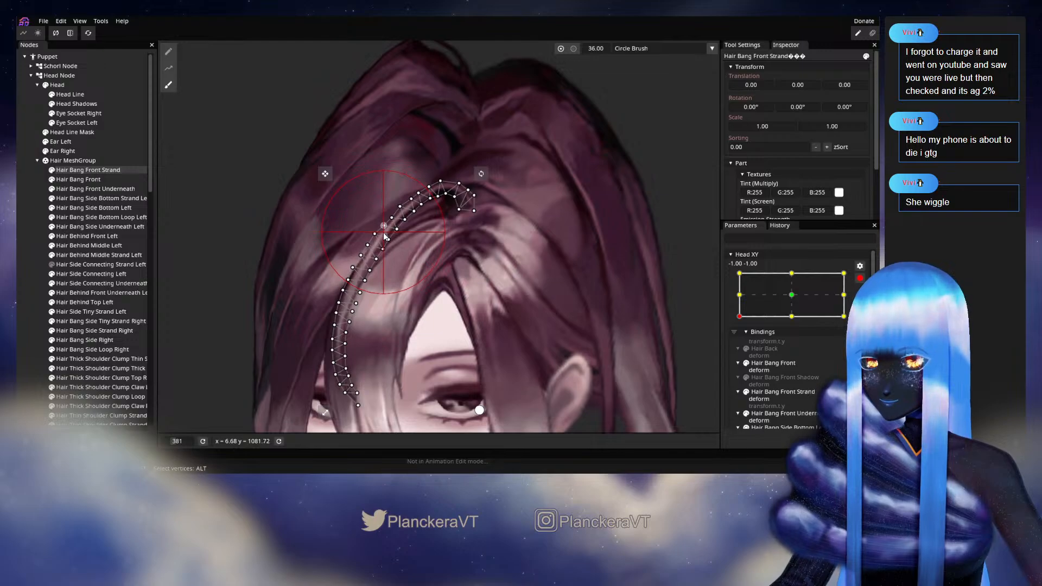
pyautogui.moveTo(357, 282); pyautogui.dragTo(360, 282)
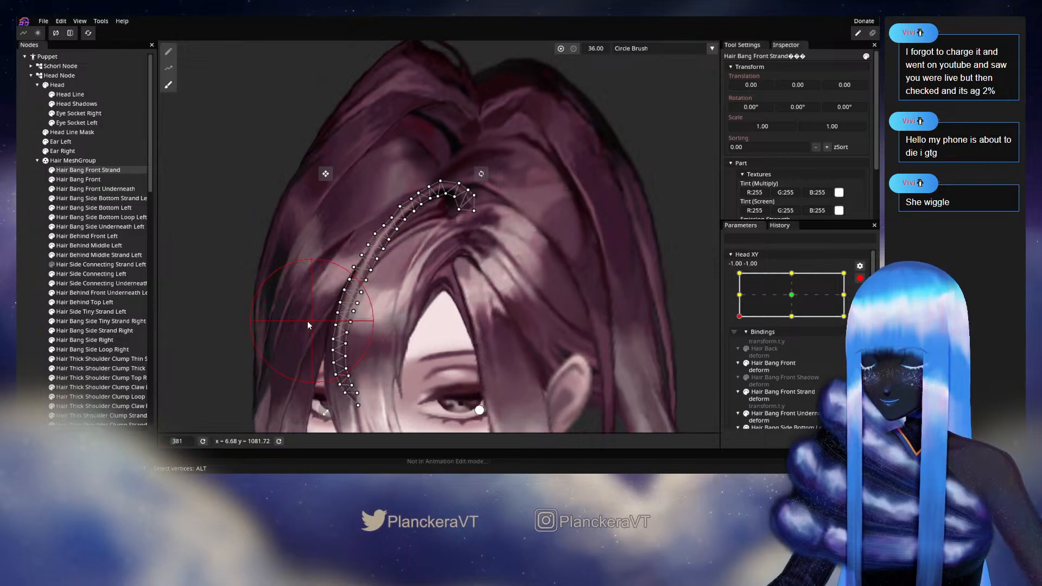
pyautogui.click(32, 268)
# Step: Check the hair across the whole head, stop recording, and preview the motion around Head XY -1, -1
pyautogui.scroll(-5, 480, 298)
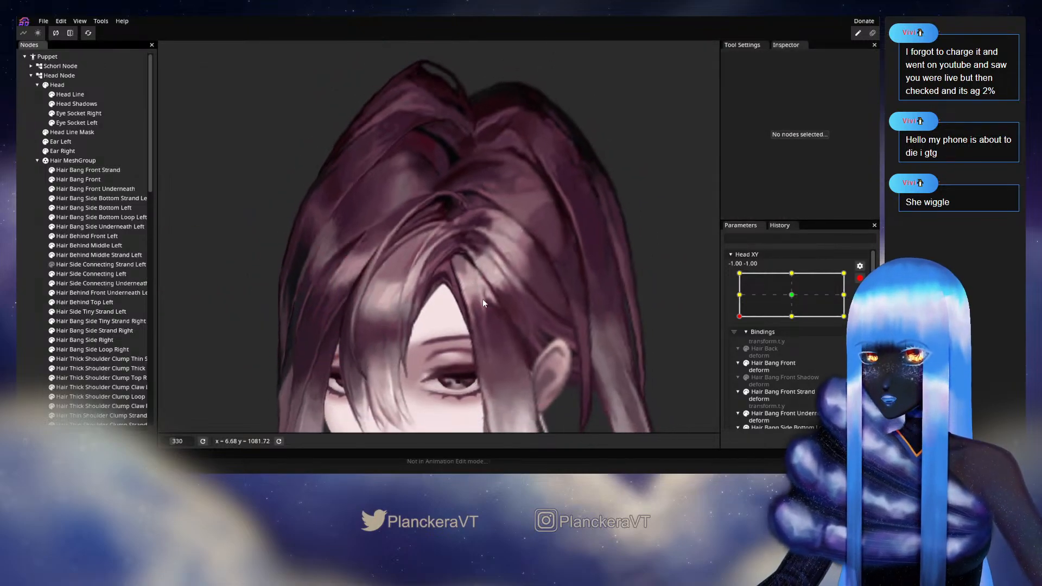
pyautogui.scroll(-3, 490, 294)
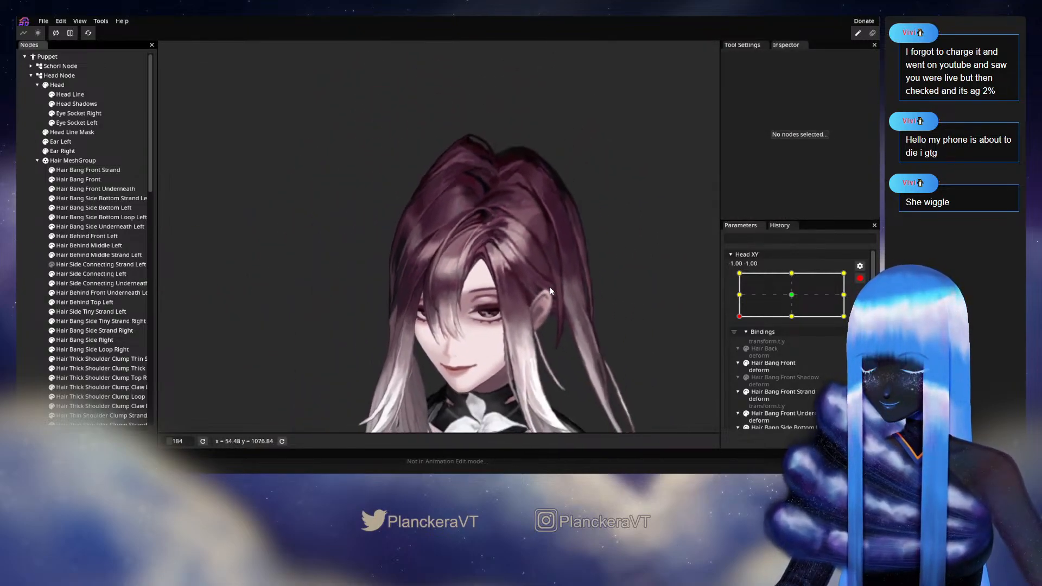
pyautogui.moveTo(556, 286); pyautogui.dragTo(545, 297)
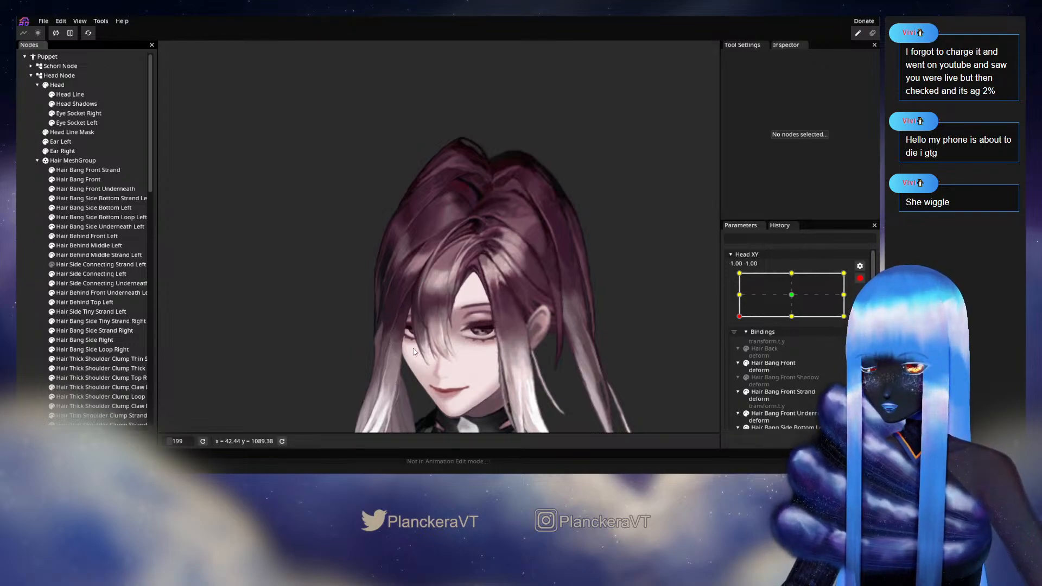
pyautogui.scroll(5, 542, 312)
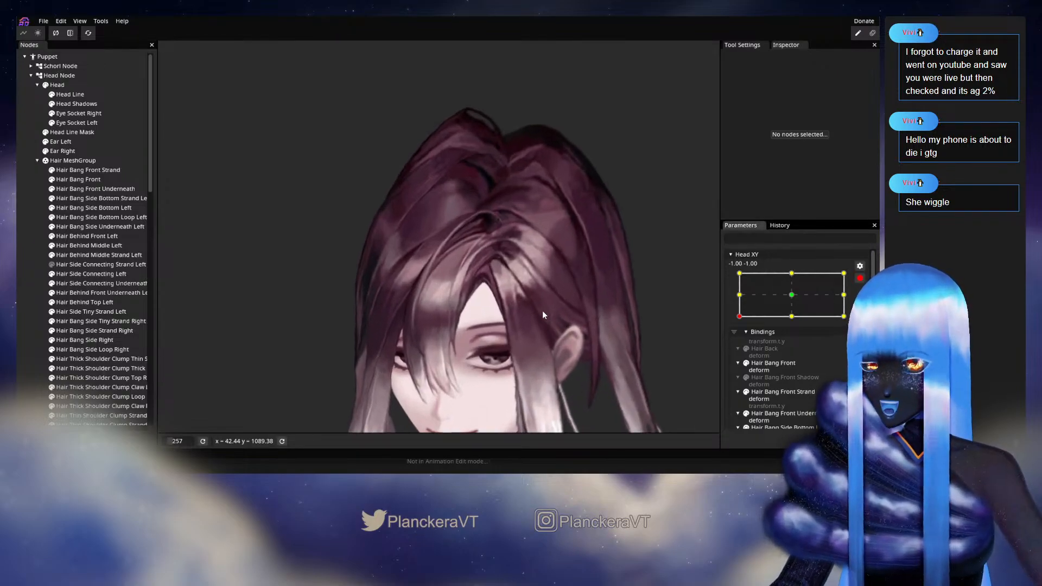
pyautogui.scroll(1, 542, 310)
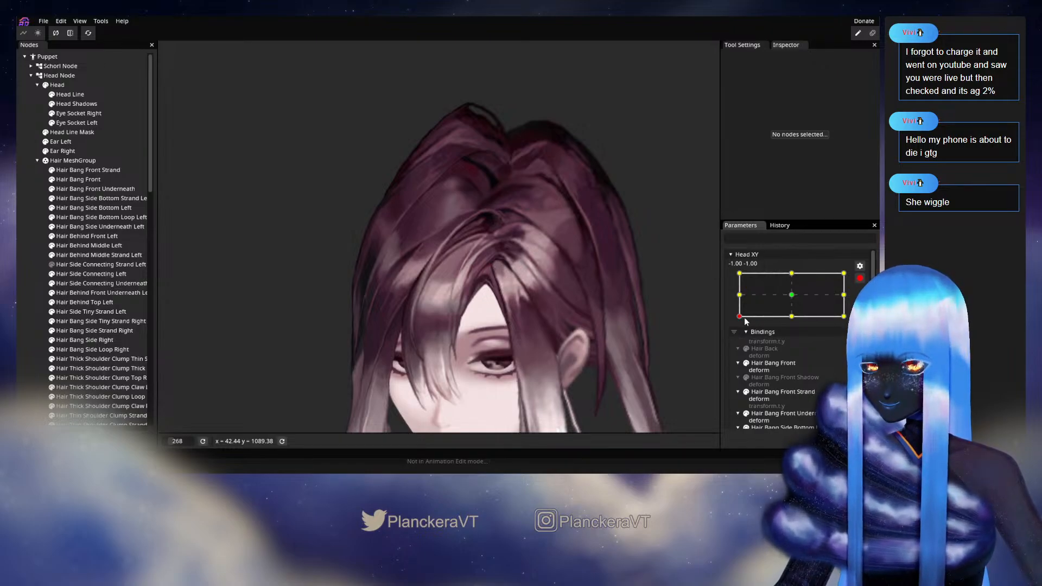
pyautogui.click(859, 279)
pyautogui.moveTo(745, 339)
pyautogui.mouseDown()
pyautogui.moveTo(797, 344)
pyautogui.moveTo(738, 345)
pyautogui.moveTo(794, 345)
pyautogui.moveTo(751, 350)
pyautogui.moveTo(739, 345)
pyautogui.moveTo(740, 322)
pyautogui.moveTo(737, 350)
pyautogui.moveTo(794, 351)
pyautogui.moveTo(737, 352)
pyautogui.mouseUp()
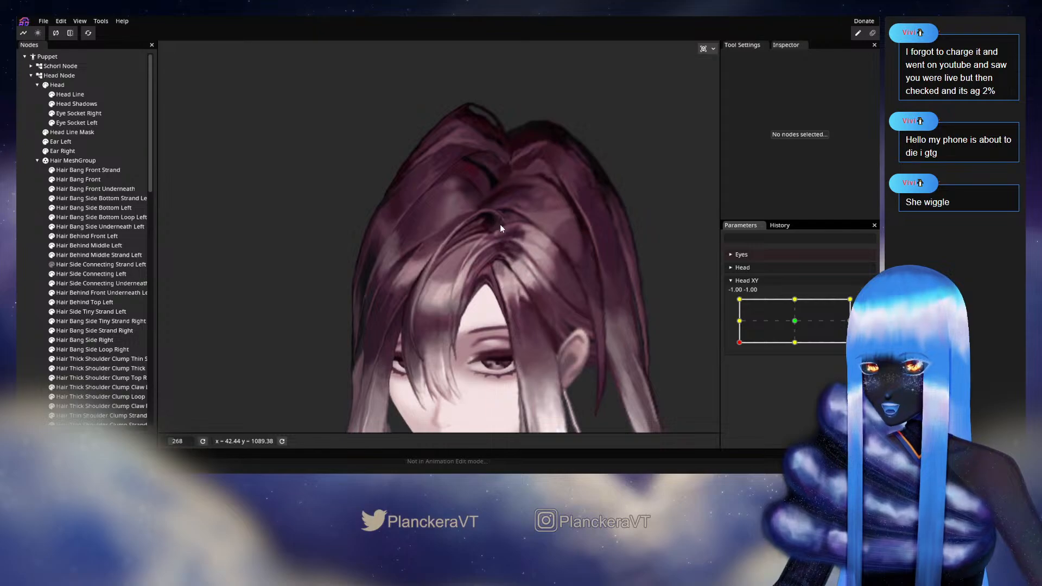
# Step: Record Head XY -1, -1 and nudge the root end of Hair Bang Front Strand with the Circle Brush
pyautogui.scroll(-2, 754, 292)
pyautogui.scroll(5, 518, 224)
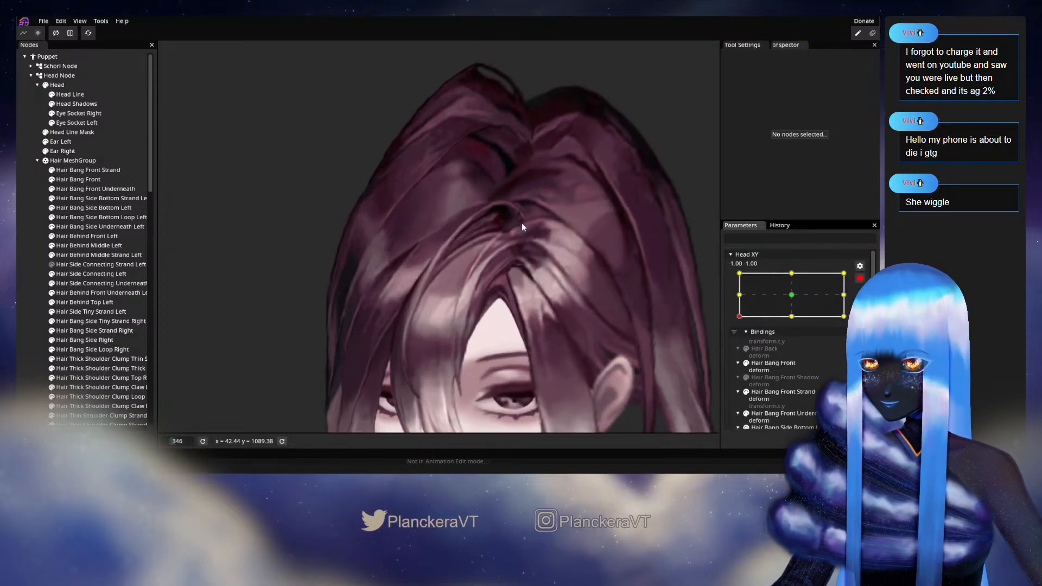
pyautogui.scroll(3, 479, 312)
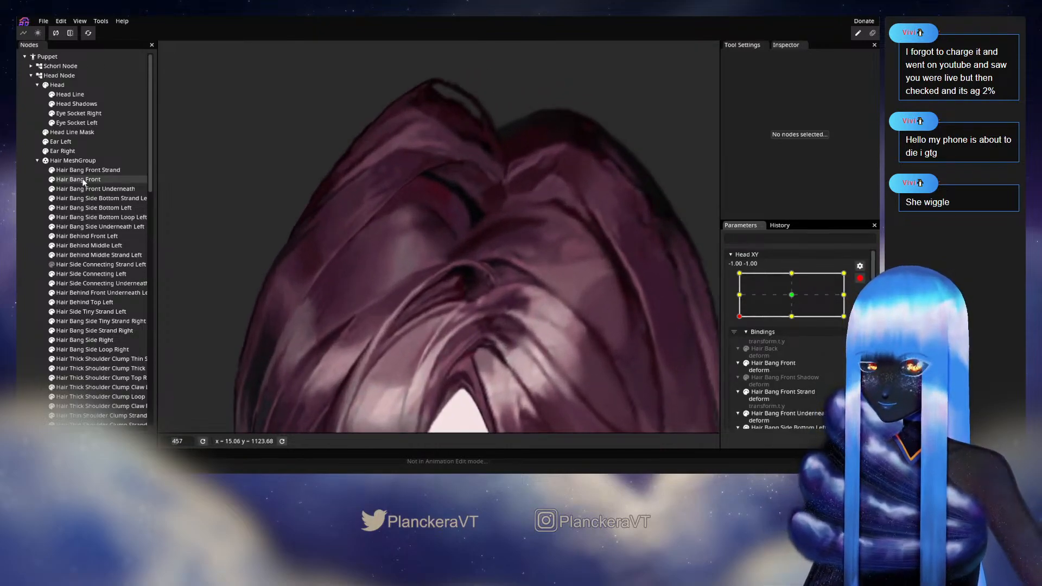
pyautogui.click(84, 170)
pyautogui.scroll(3, 414, 343)
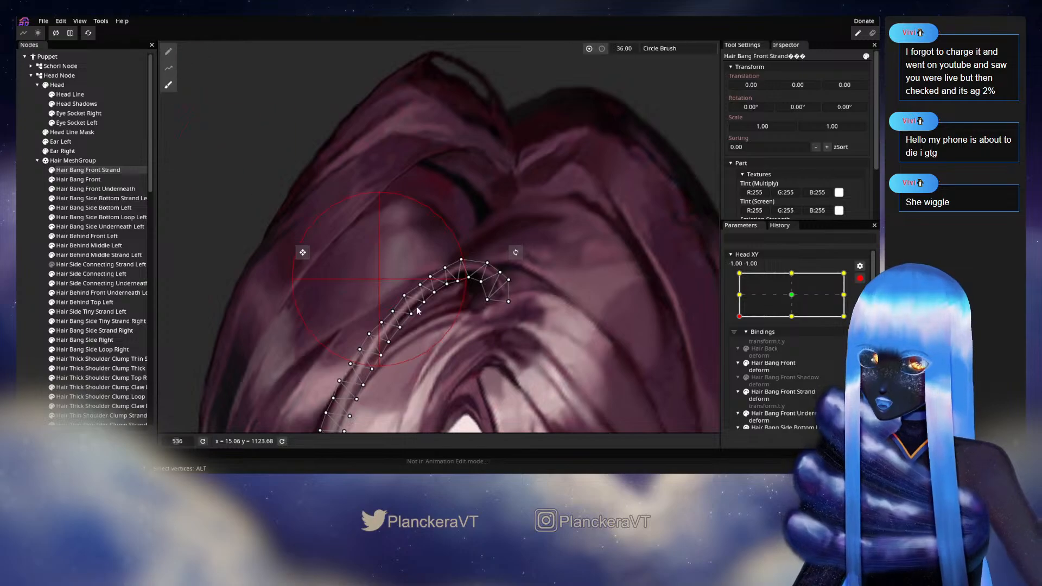
pyautogui.moveTo(503, 362); pyautogui.dragTo(493, 363)
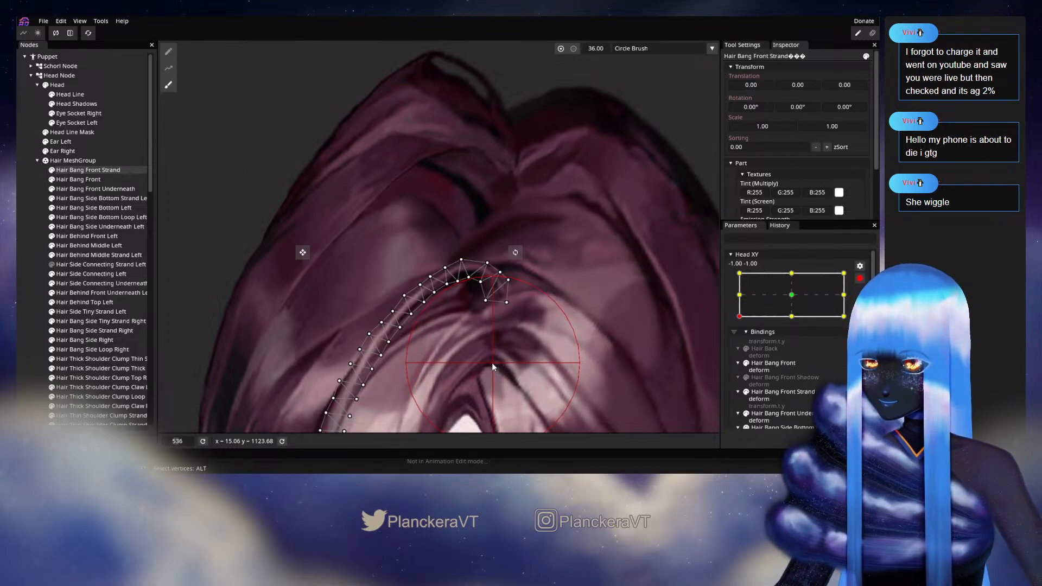
pyautogui.press('Escape')
# Step: Stop recording and preview the adjusted strand root on the full head near Head XY -1, -1
pyautogui.scroll(-2, 450, 330)
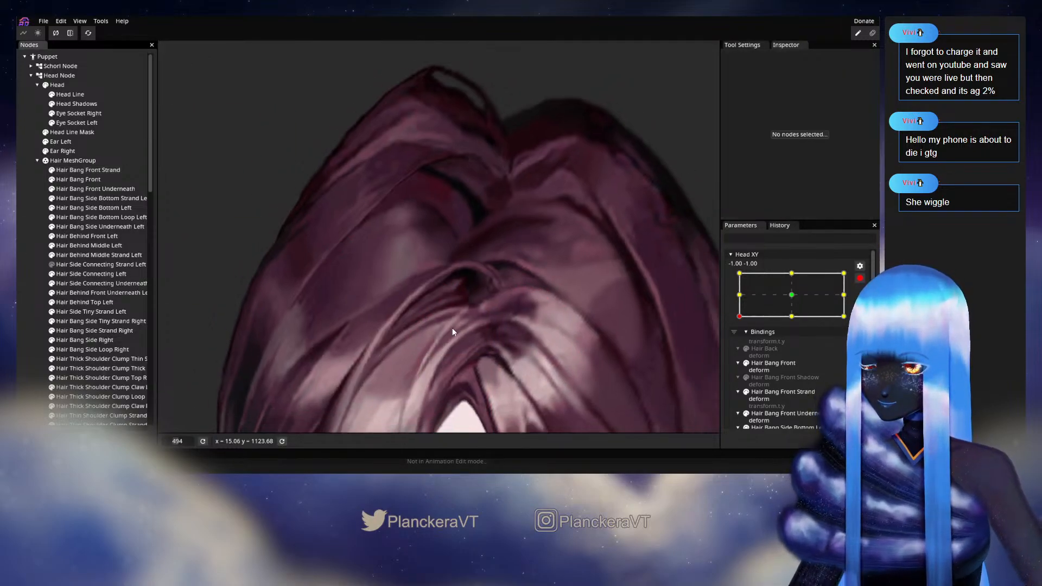
pyautogui.scroll(-1, 450, 330)
pyautogui.scroll(-15, 592, 340)
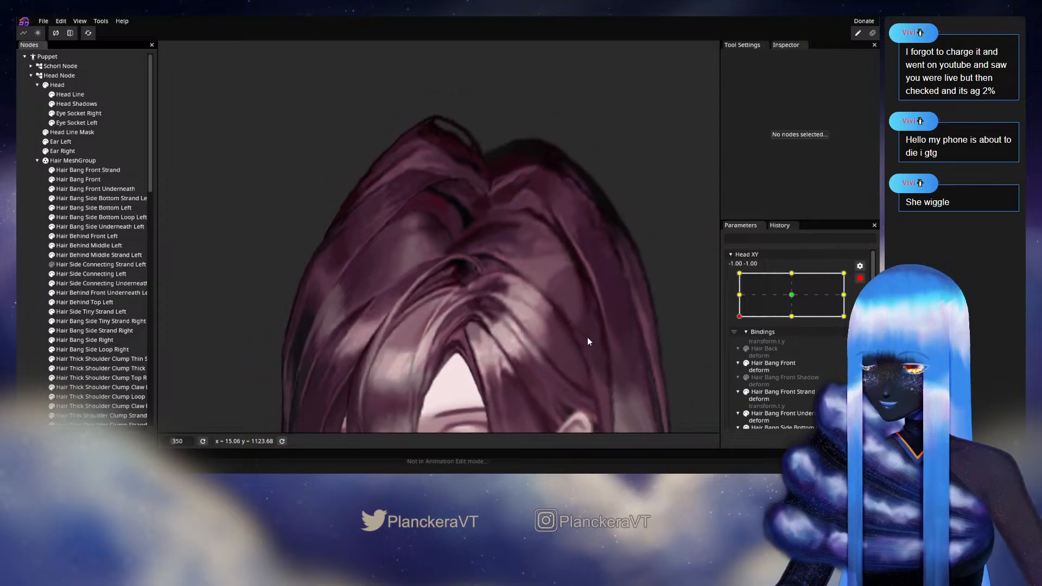
pyautogui.scroll(-1, 626, 309)
pyautogui.click(769, 332)
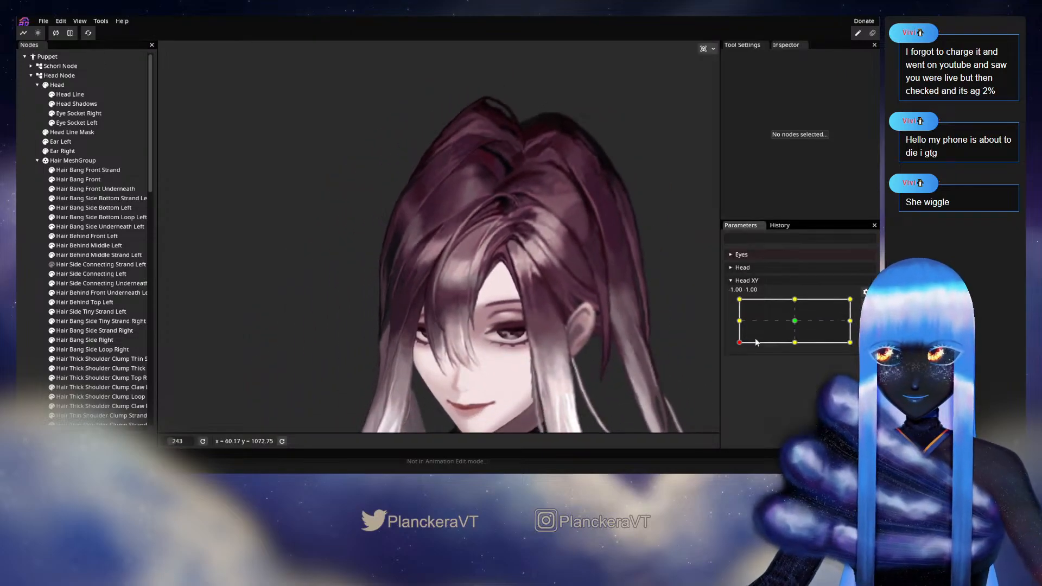
pyautogui.moveTo(741, 344)
pyautogui.mouseDown()
pyautogui.moveTo(795, 350)
pyautogui.moveTo(740, 346)
pyautogui.mouseUp()
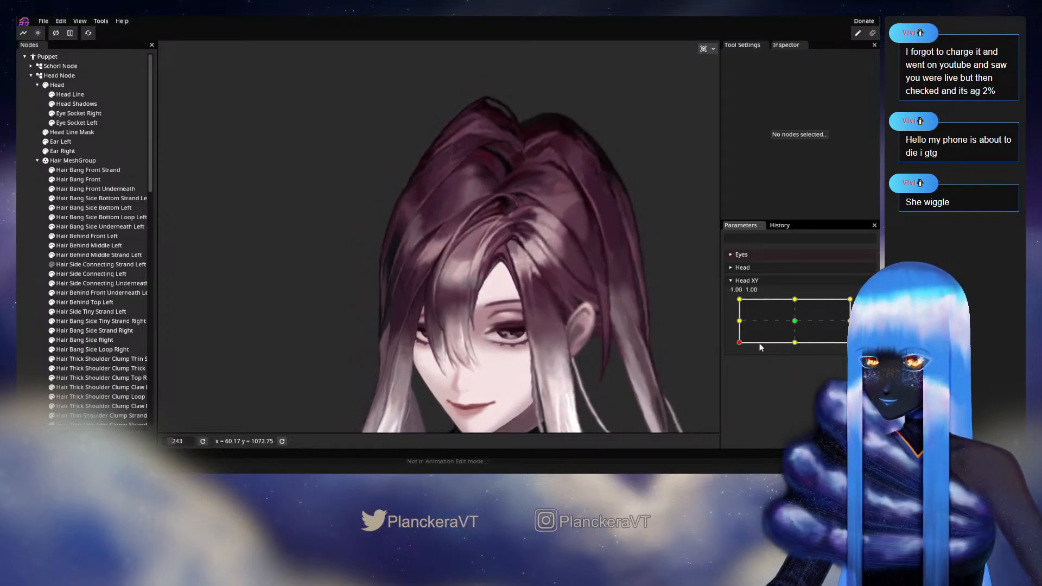
# Step: Compare Head XY -1, -1 with the 0, -1 keypoint while recording, and refine the crown end of Hair Bang Front Strand at -1, -1
pyautogui.scroll(6, 465, 252)
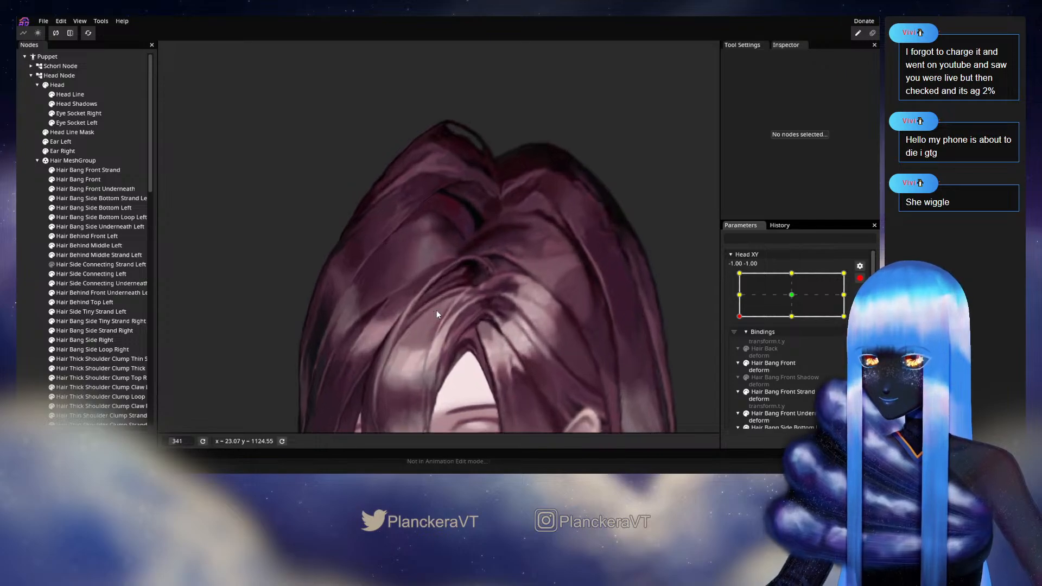
pyautogui.click(792, 316)
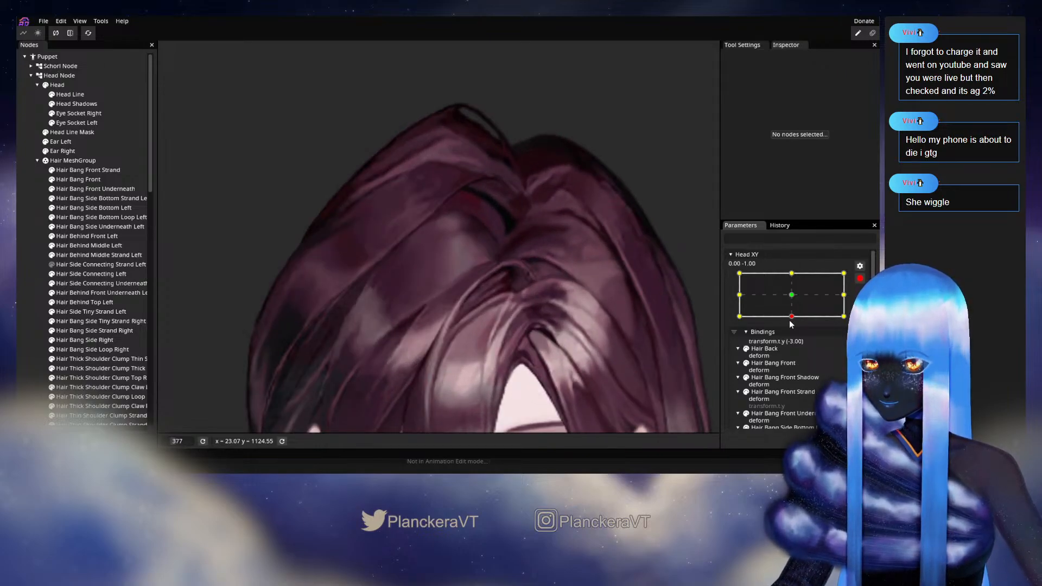
pyautogui.click(739, 317)
pyautogui.click(82, 170)
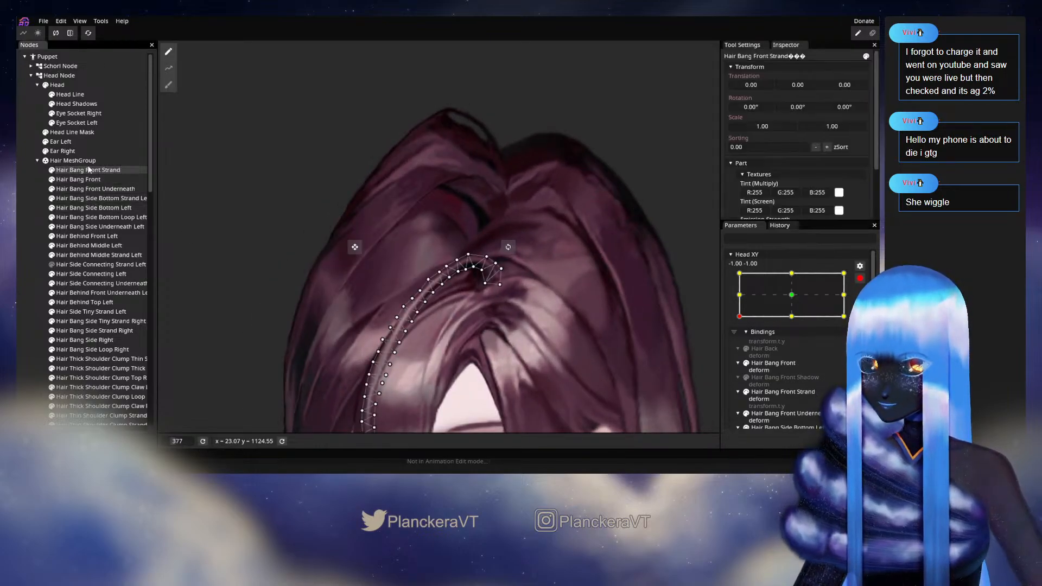
pyautogui.click(170, 87)
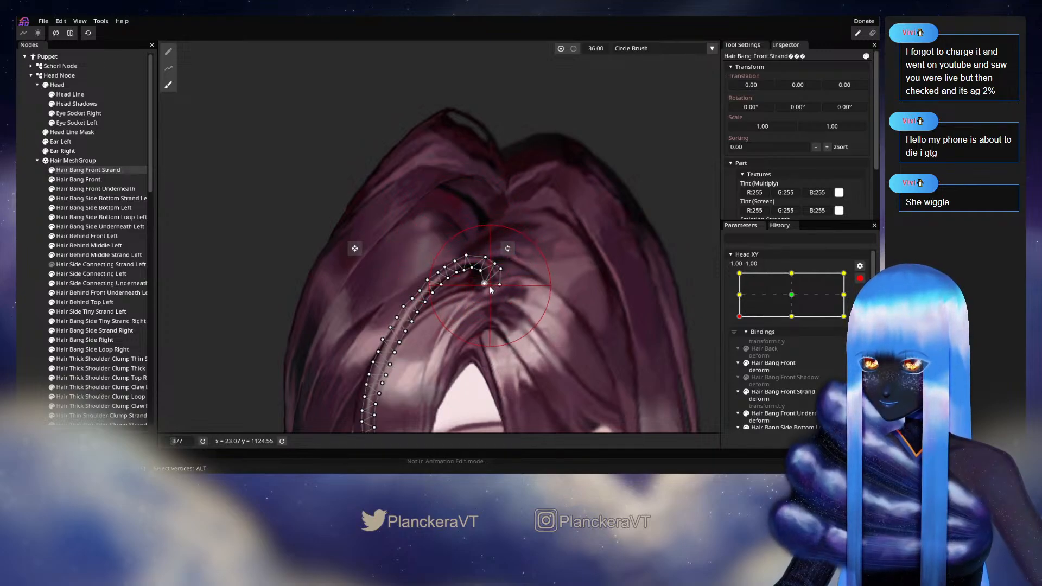
pyautogui.click(22, 254)
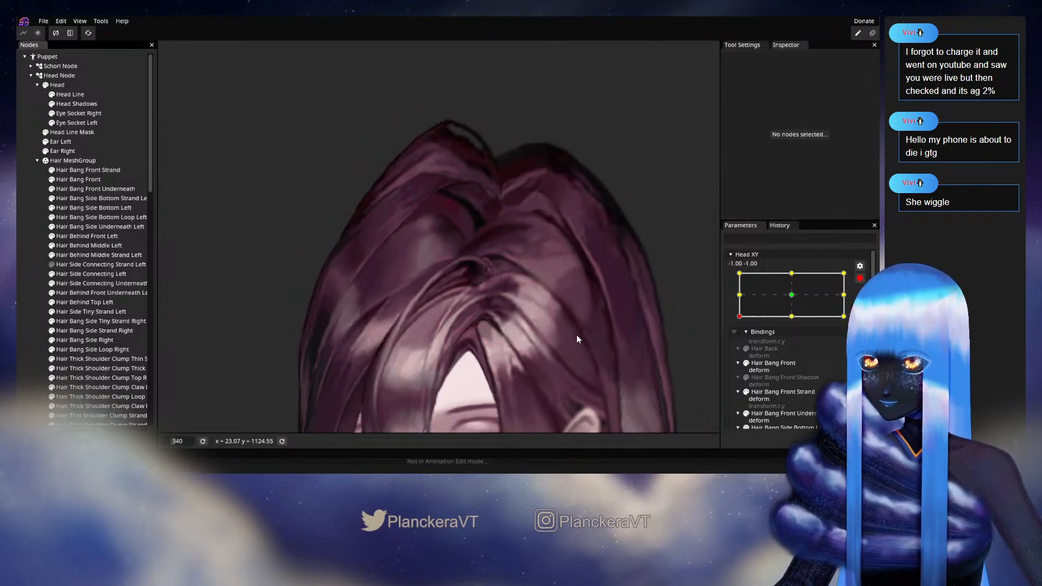
# Step: Stop recording and examine the front strand and full head while varying Head XY around -1, -1
pyautogui.scroll(-4, 585, 333)
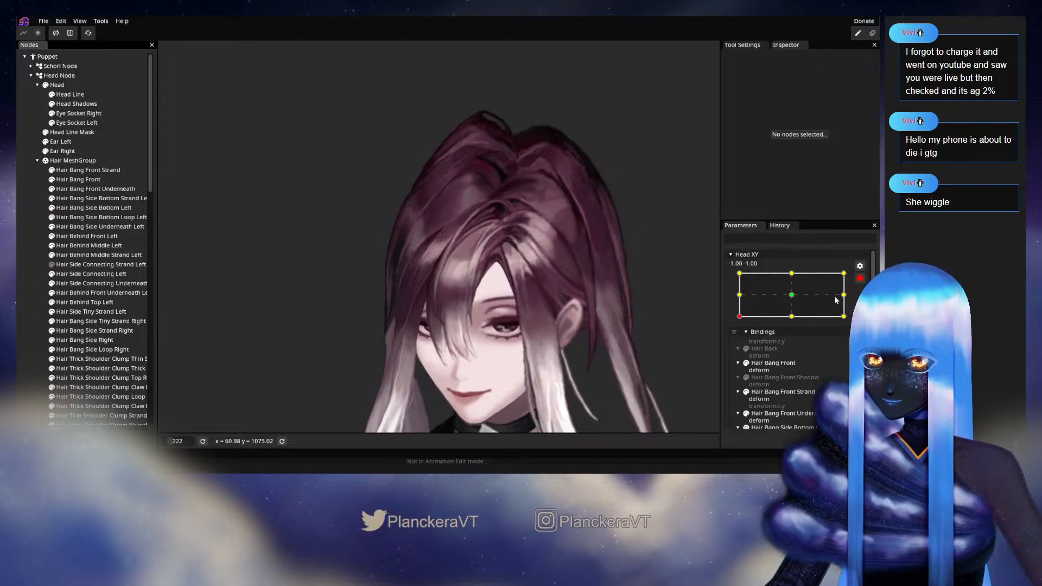
pyautogui.scroll(1, 734, 347)
pyautogui.moveTo(739, 343); pyautogui.dragTo(705, 368)
pyautogui.scroll(4, 552, 301)
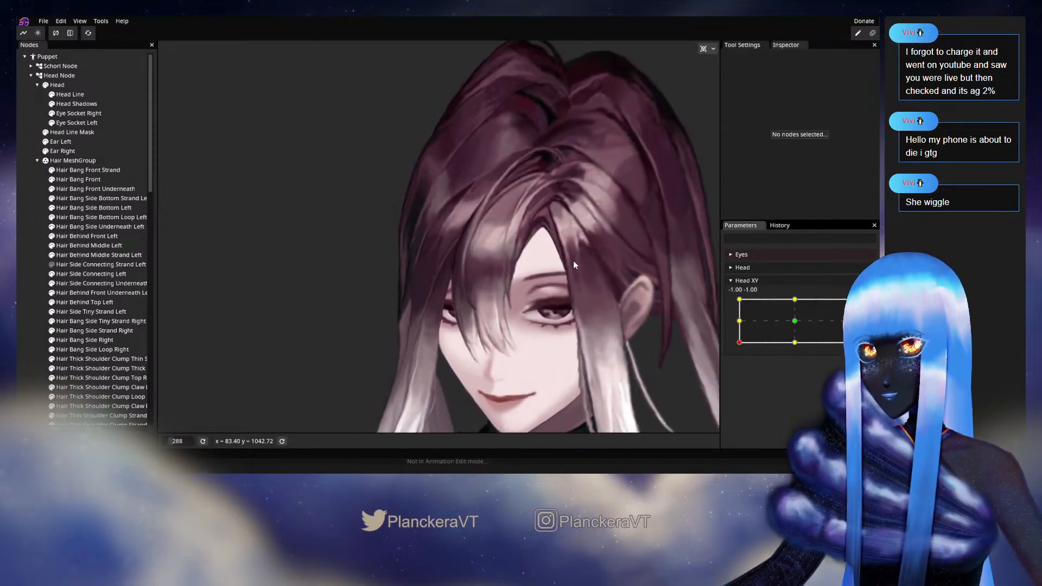
pyautogui.scroll(3, 581, 263)
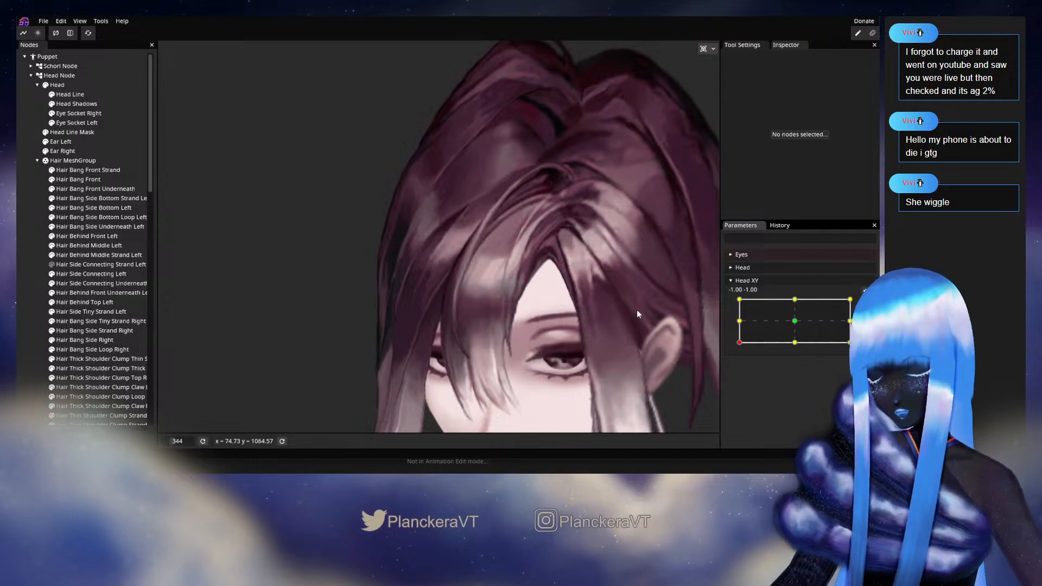
pyautogui.moveTo(740, 344)
pyautogui.mouseDown()
pyautogui.moveTo(740, 322)
pyautogui.moveTo(745, 348)
pyautogui.mouseUp()
pyautogui.scroll(-4, 570, 337)
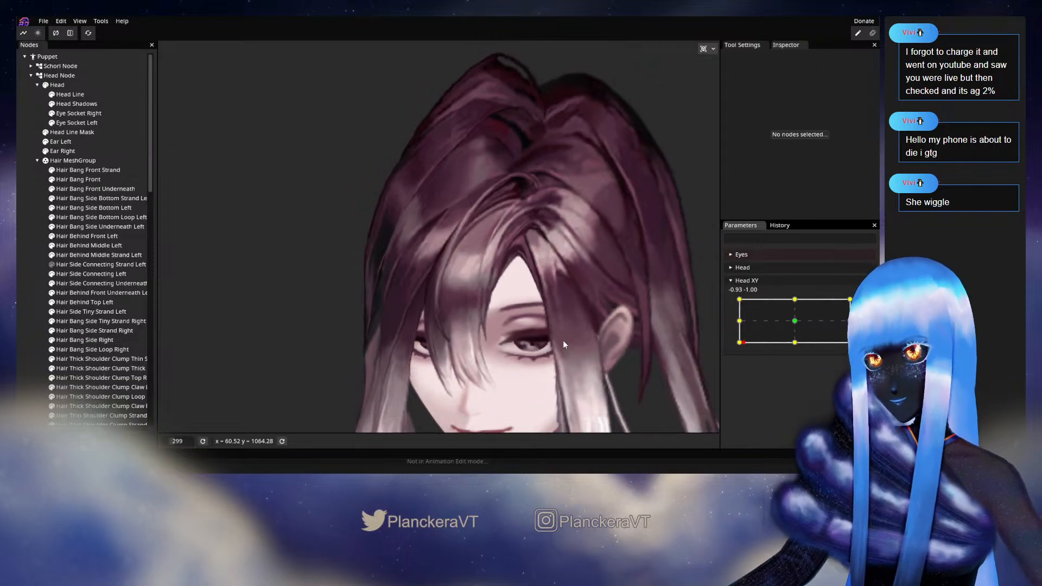
pyautogui.scroll(-1, 597, 315)
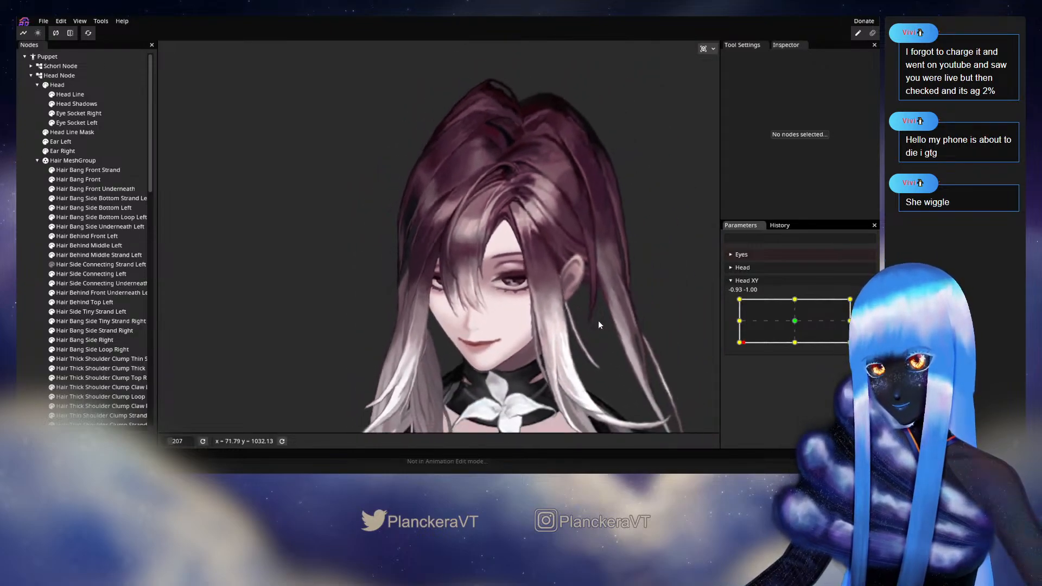
# Step: Sweep Head XY between the -1, -1 corner, the center and -1, 0, and inspect the crown hair near -1, 0
pyautogui.moveTo(742, 343); pyautogui.dragTo(732, 322)
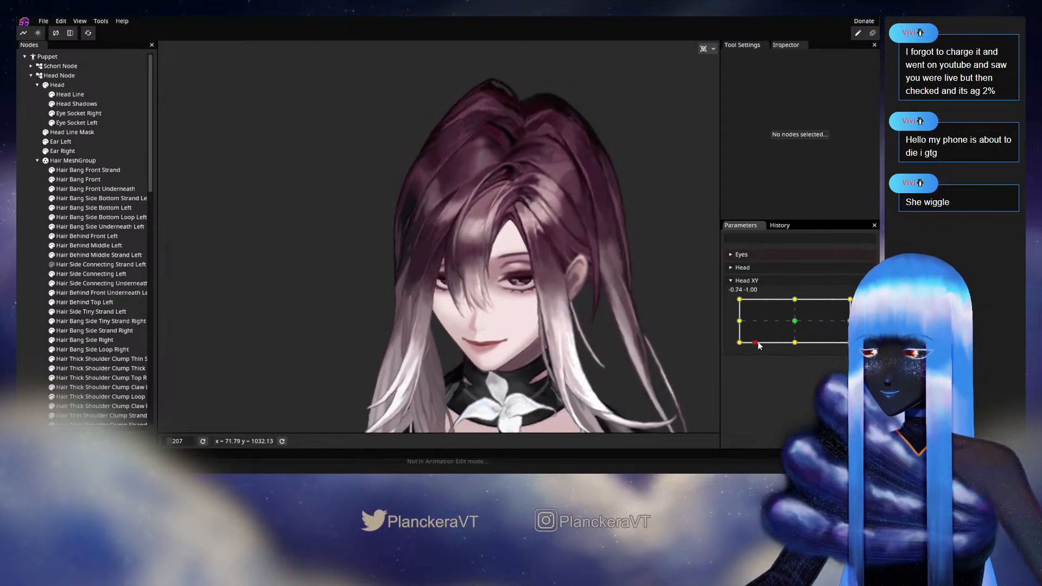
pyautogui.moveTo(796, 322); pyautogui.dragTo(740, 324)
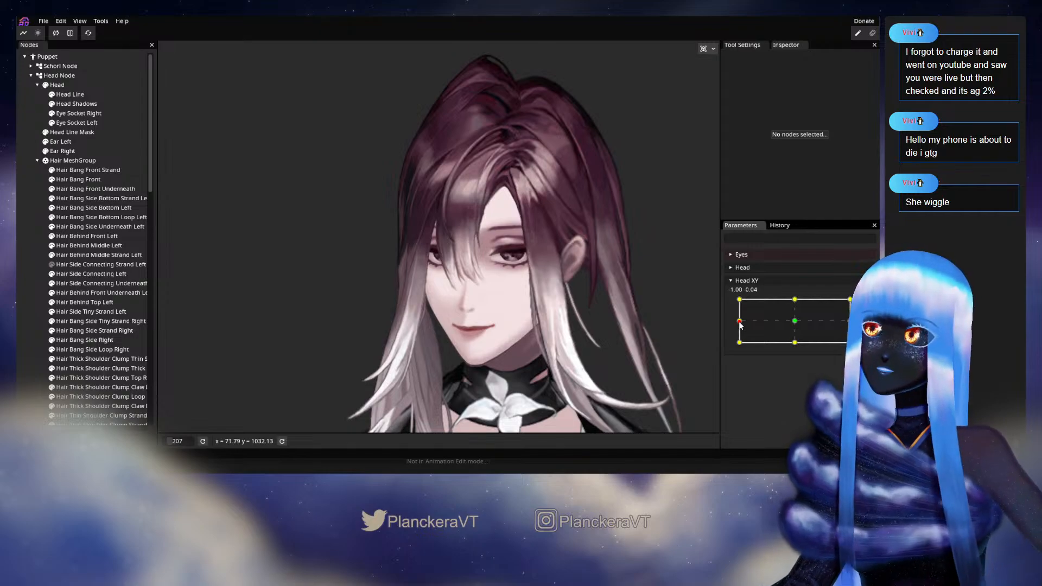
pyautogui.scroll(4, 547, 314)
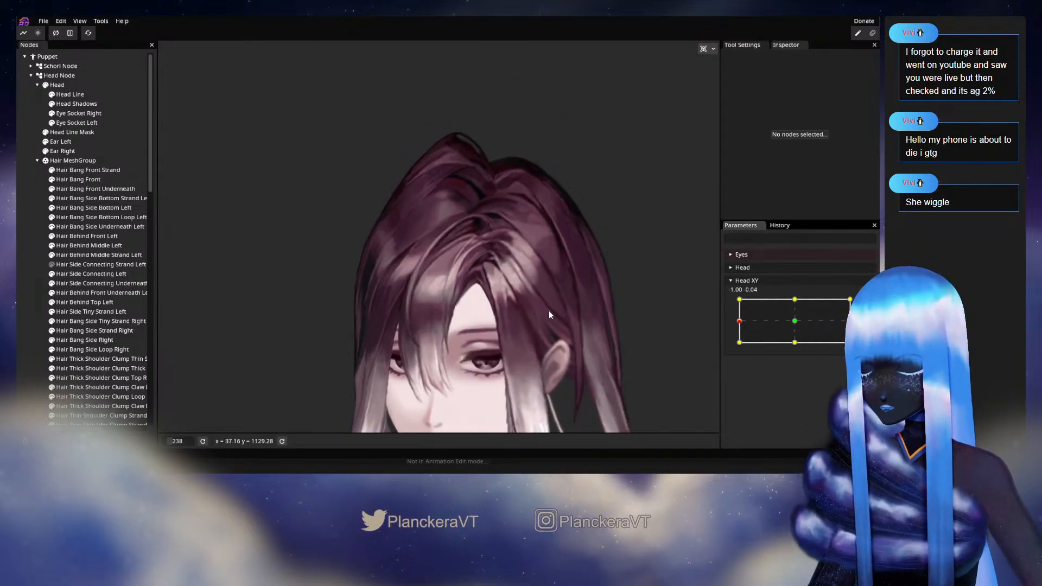
pyautogui.scroll(6, 560, 314)
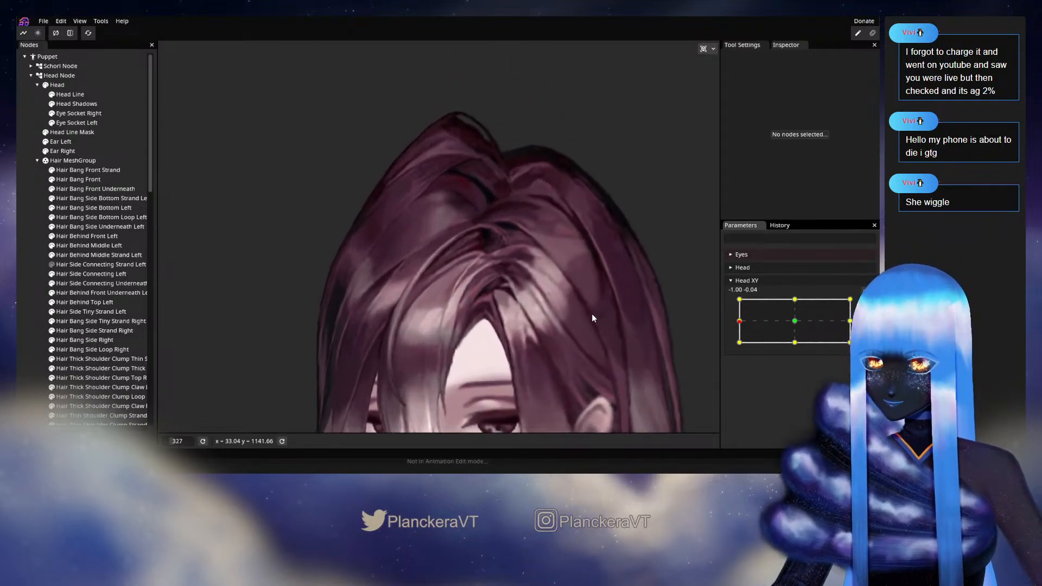
pyautogui.moveTo(741, 329)
pyautogui.mouseDown()
pyautogui.moveTo(737, 346)
pyautogui.moveTo(730, 322)
pyautogui.moveTo(731, 348)
pyautogui.moveTo(727, 327)
pyautogui.moveTo(727, 345)
pyautogui.moveTo(804, 350)
pyautogui.moveTo(792, 347)
pyautogui.moveTo(793, 320)
pyautogui.moveTo(795, 339)
pyautogui.moveTo(790, 323)
pyautogui.moveTo(739, 322)
pyautogui.moveTo(793, 323)
pyautogui.moveTo(738, 323)
pyautogui.mouseUp()
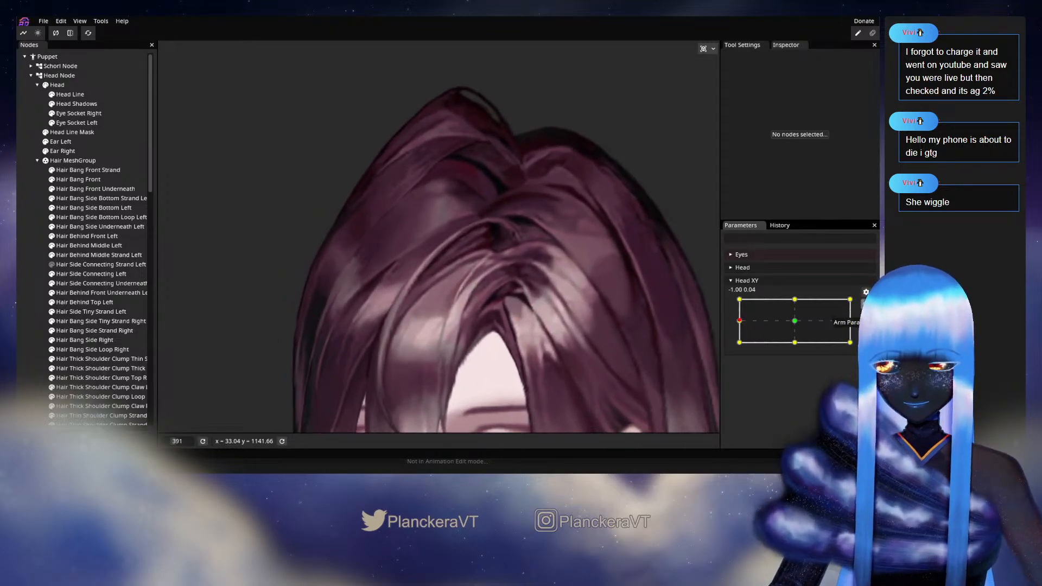
# Step: Record at Head XY -1, 0 and adjust the crown end of Hair Bang Front Strand with the size 36 circle brush
pyautogui.click(865, 305)
pyautogui.moveTo(556, 287); pyautogui.dragTo(481, 313)
pyautogui.scroll(3, 481, 313)
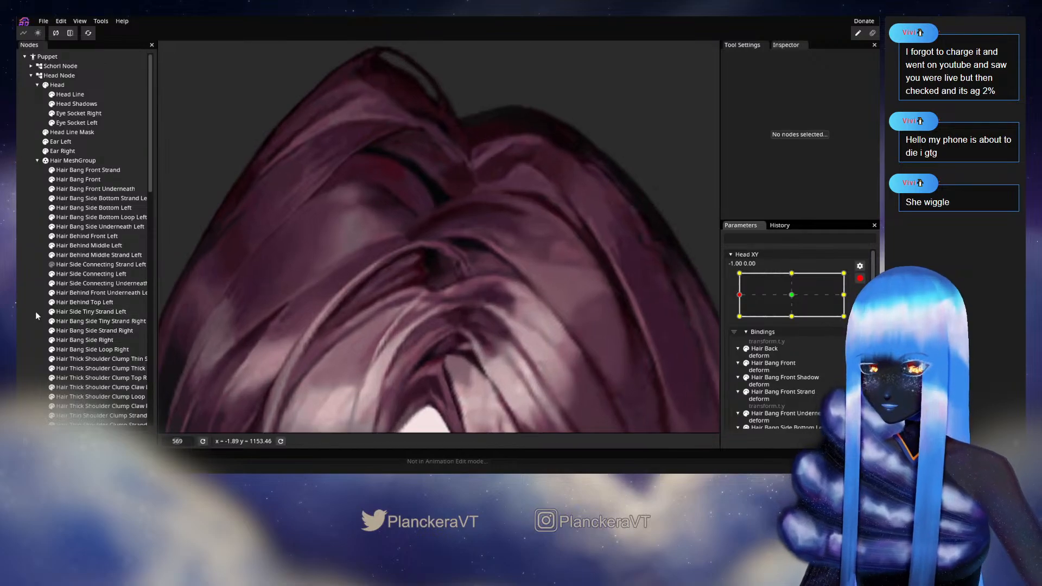
pyautogui.click(79, 274)
pyautogui.scroll(2, 493, 311)
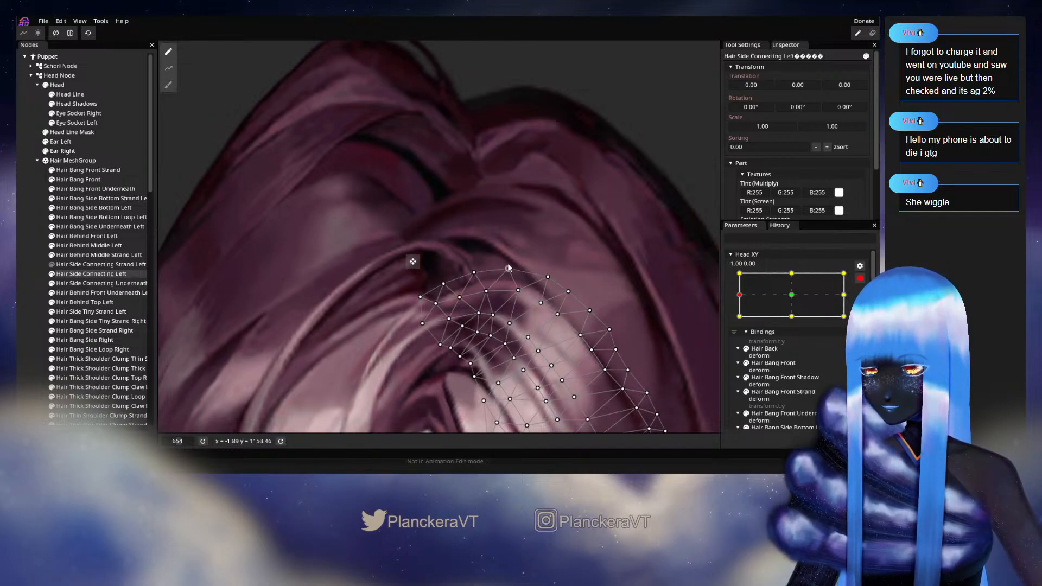
pyautogui.click(83, 171)
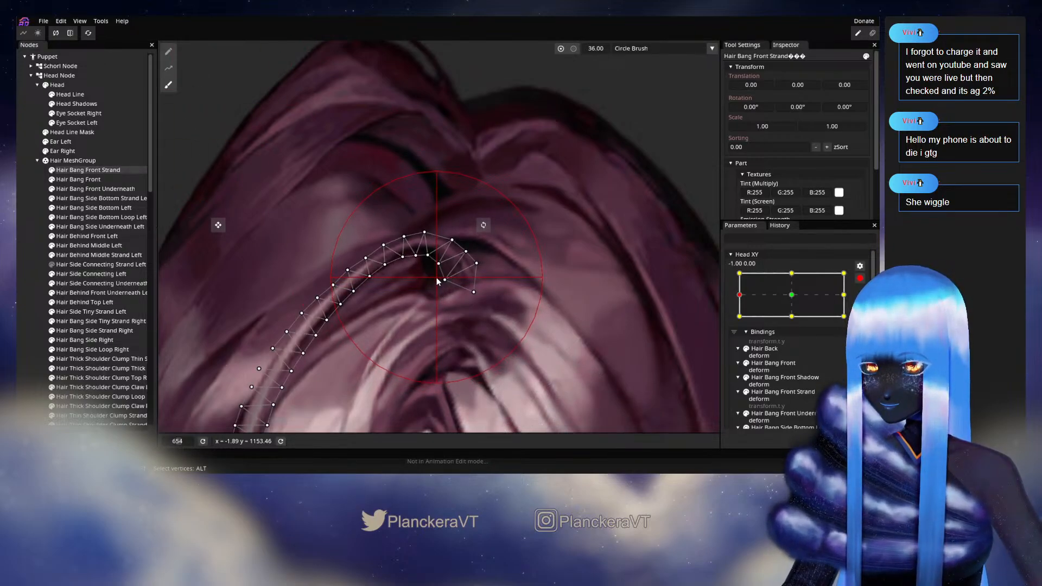
pyautogui.click(34, 254)
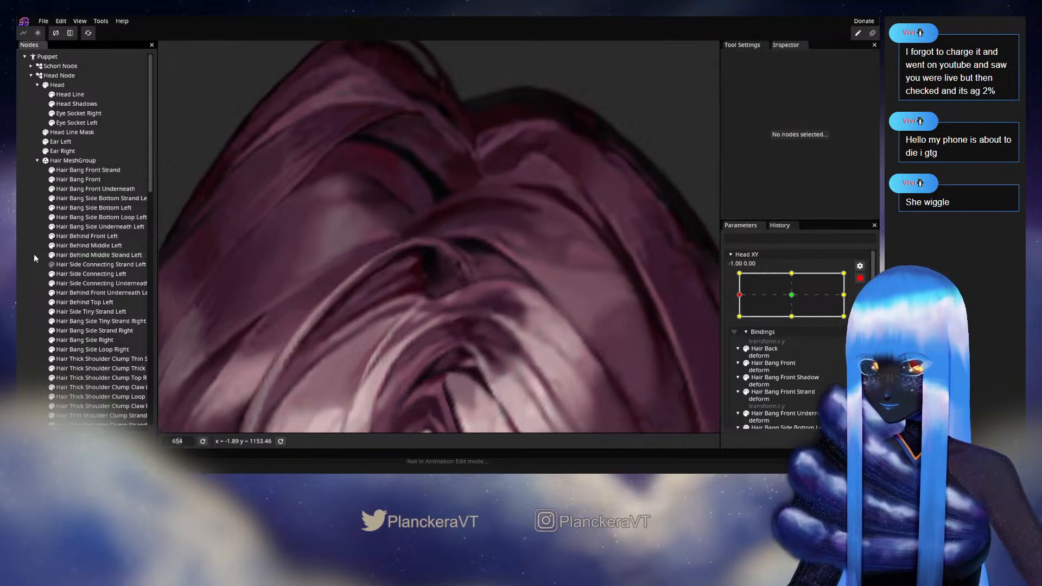
# Step: Stop recording and preview the front hair while moving Head XY from -1, 0 to the -1, -1 corner
pyautogui.scroll(-4, 535, 307)
pyautogui.scroll(-5, 533, 318)
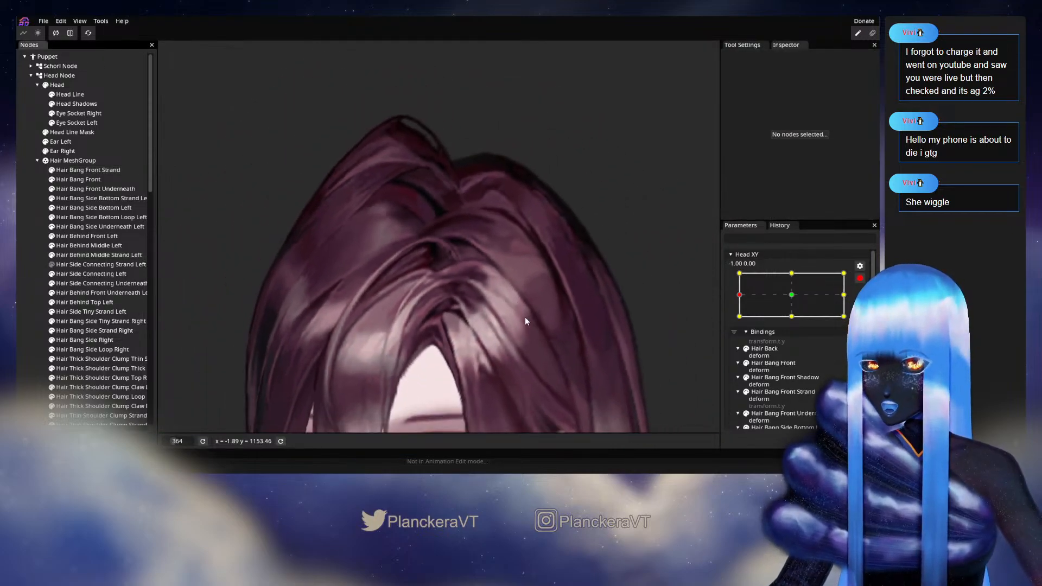
pyautogui.scroll(-1, 699, 301)
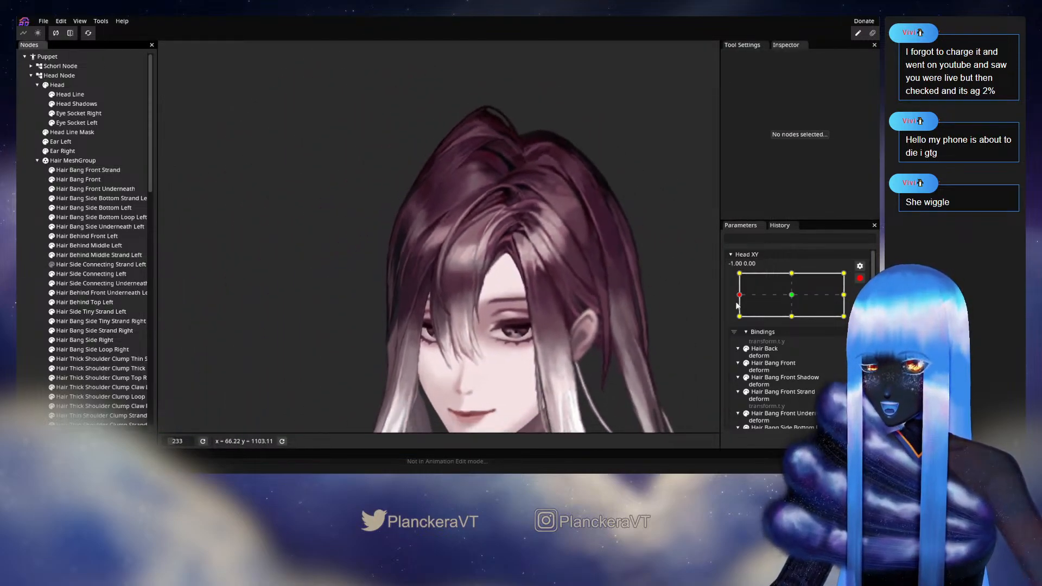
pyautogui.click(861, 280)
pyautogui.moveTo(739, 324); pyautogui.dragTo(739, 350)
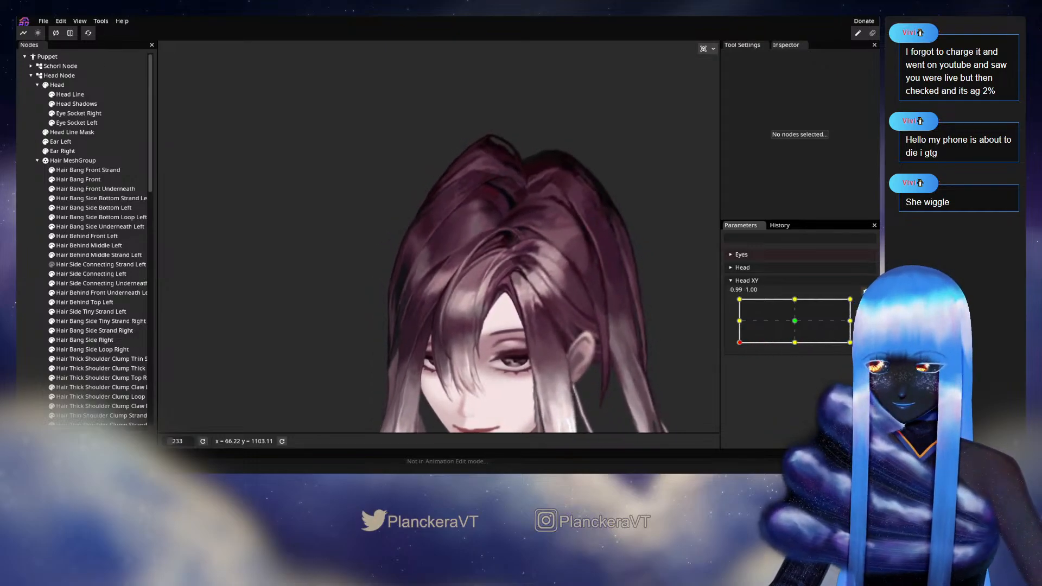
# Step: Record at Head XY -1, -1 and adjust the curve of Hair Bang Front Strand with the size 36 circle brush
pyautogui.scroll(3, 517, 283)
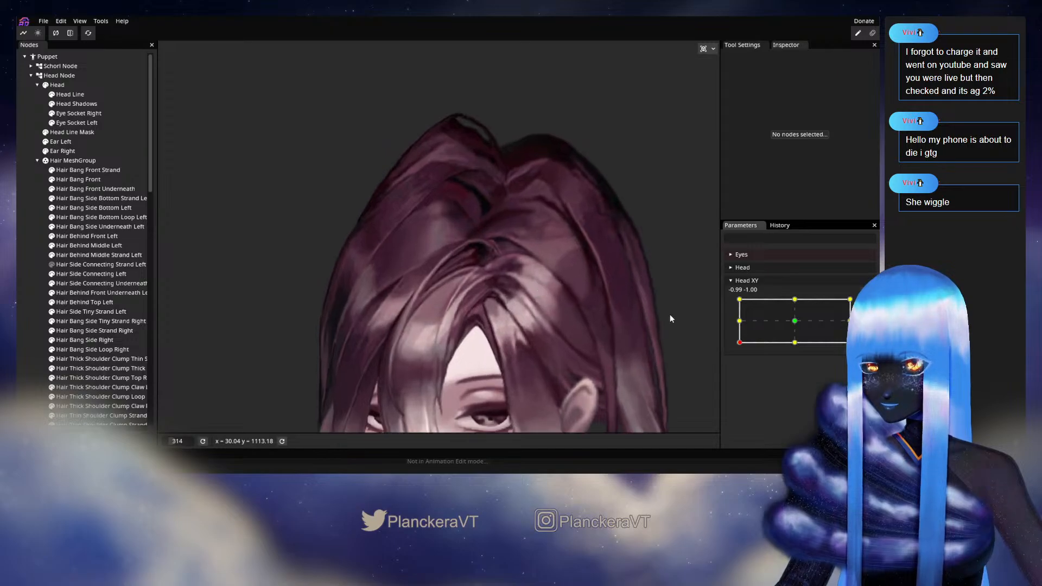
pyautogui.scroll(1, 438, 237)
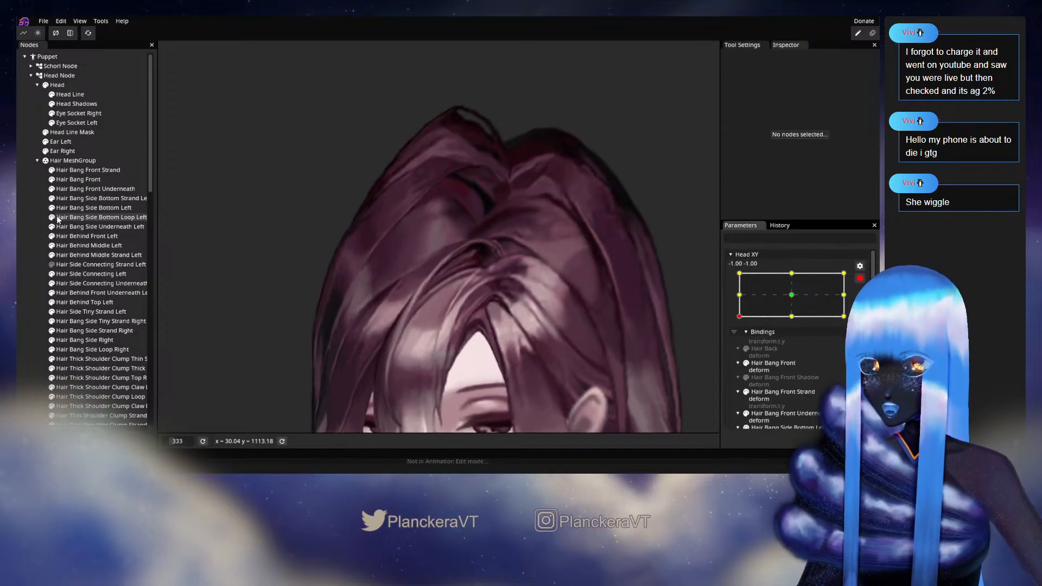
pyautogui.click(79, 180)
pyautogui.scroll(1, 352, 317)
pyautogui.click(72, 170)
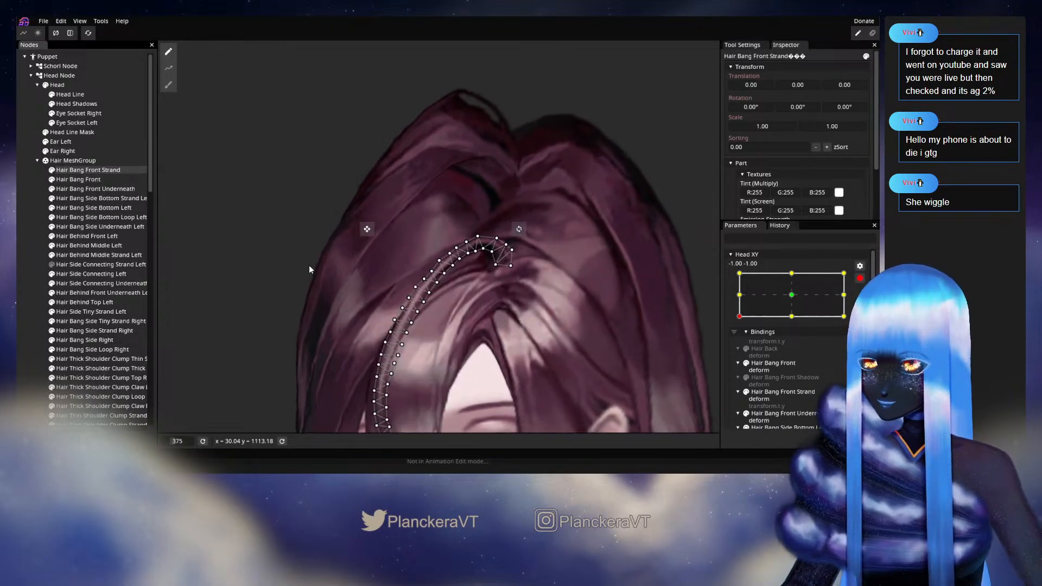
pyautogui.scroll(3, 309, 265)
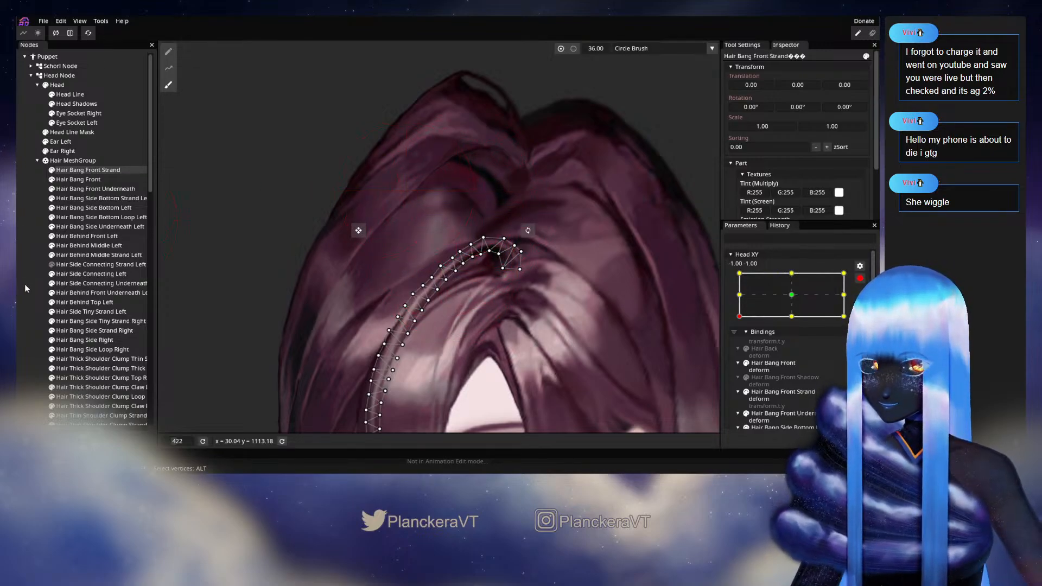
pyautogui.click(164, 227)
# Step: Stop recording and check the full head while varying Head XY around the -1, -1 corner
pyautogui.scroll(-5, 488, 315)
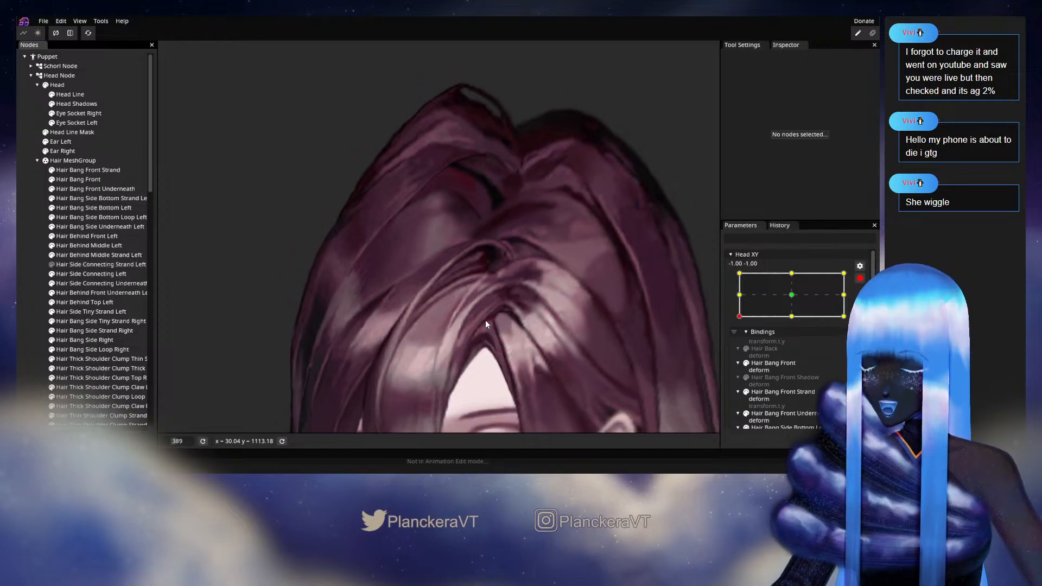
pyautogui.scroll(-3, 544, 252)
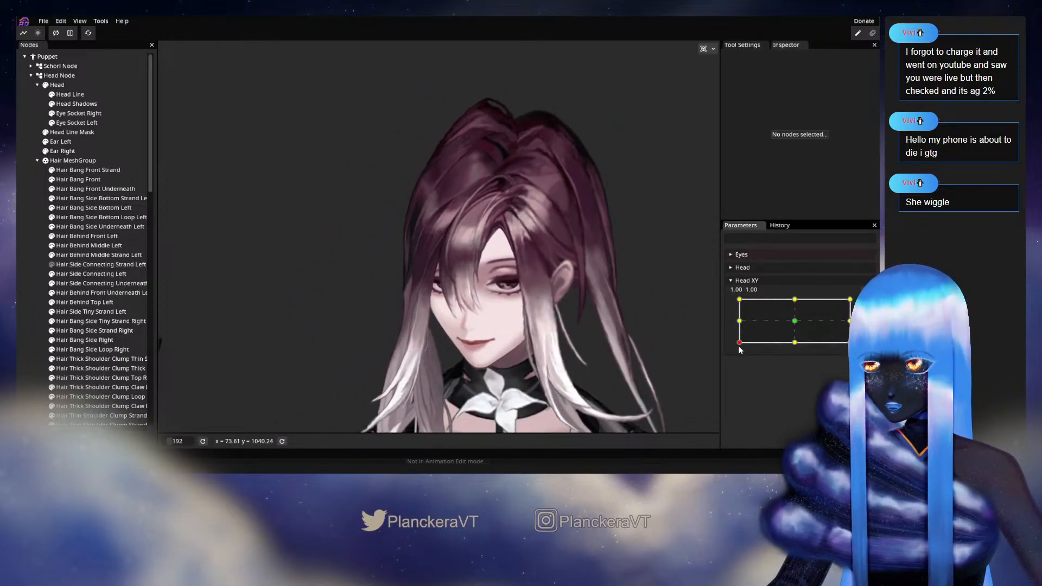
pyautogui.moveTo(739, 347)
pyautogui.mouseDown()
pyautogui.moveTo(738, 324)
pyautogui.moveTo(738, 348)
pyautogui.moveTo(795, 349)
pyautogui.moveTo(734, 345)
pyautogui.mouseUp()
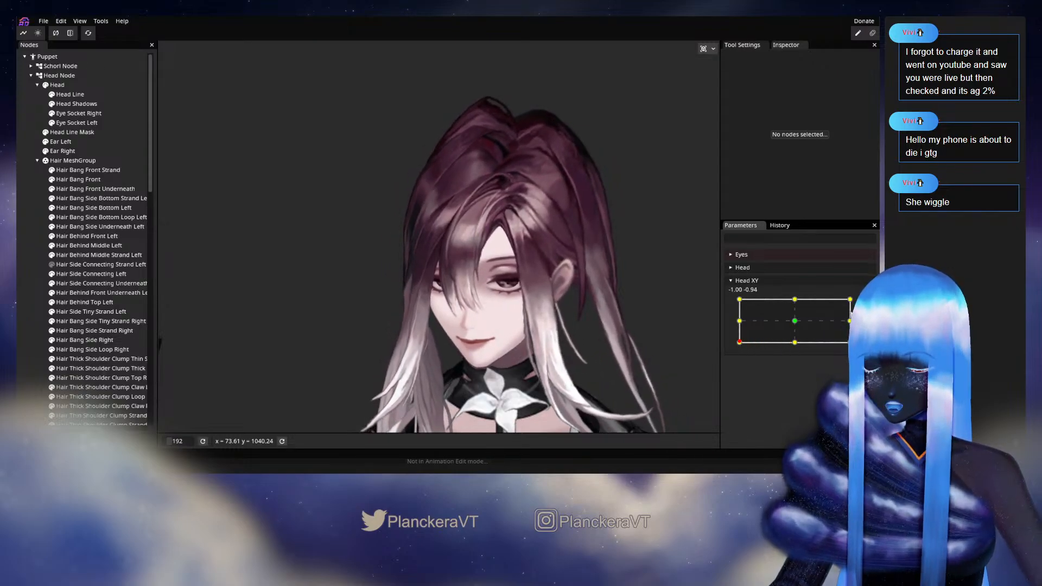
# Step: Reduce the circle brush to size 20 and reshape the upper curve of Hair Bang Front Strand while recording at Head XY -1, -1
pyautogui.click(862, 304)
pyautogui.scroll(3, 357, 363)
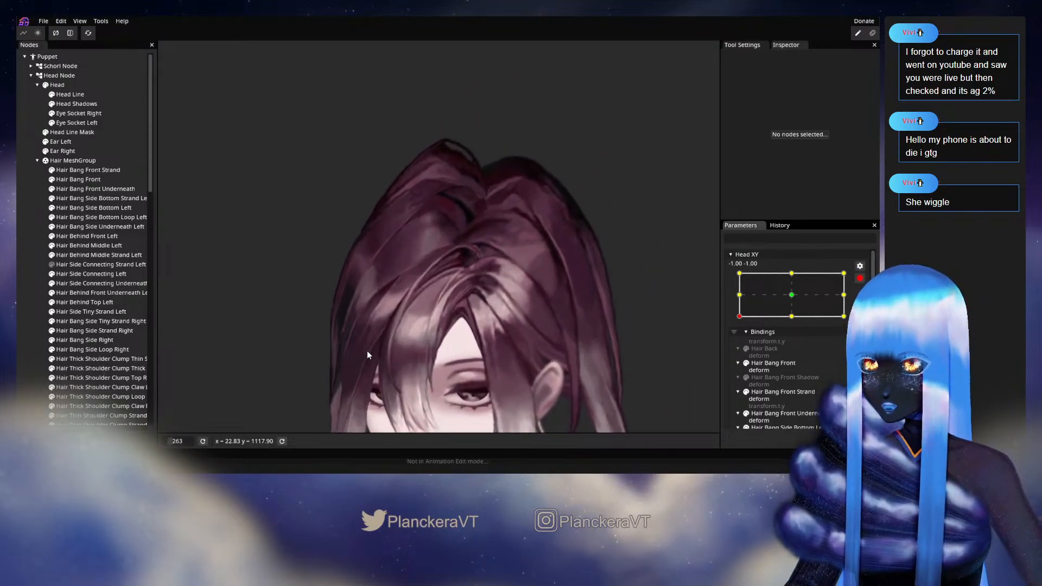
pyautogui.scroll(3, 366, 349)
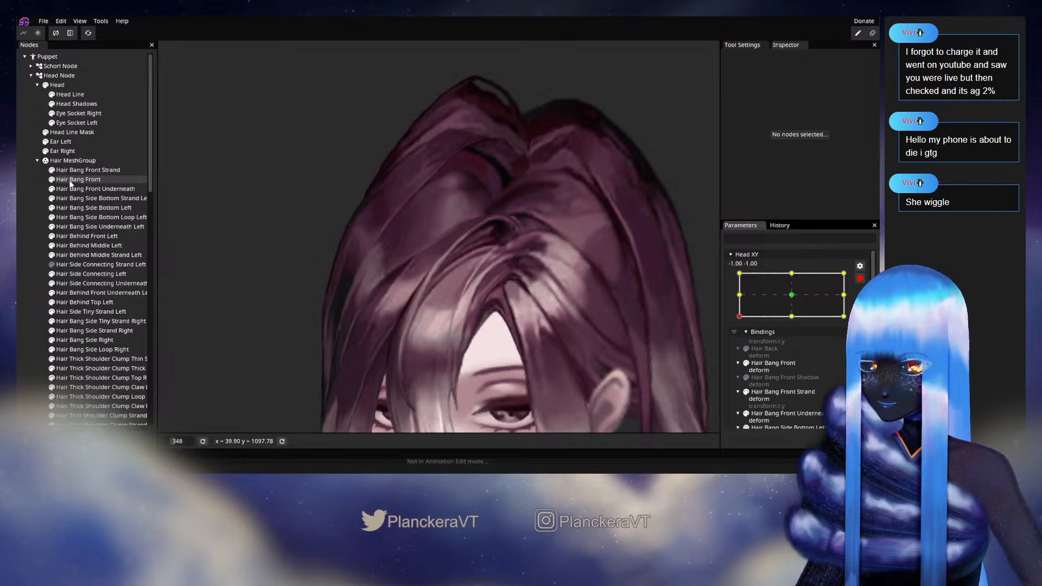
pyautogui.click(82, 169)
pyautogui.scroll(3, 288, 260)
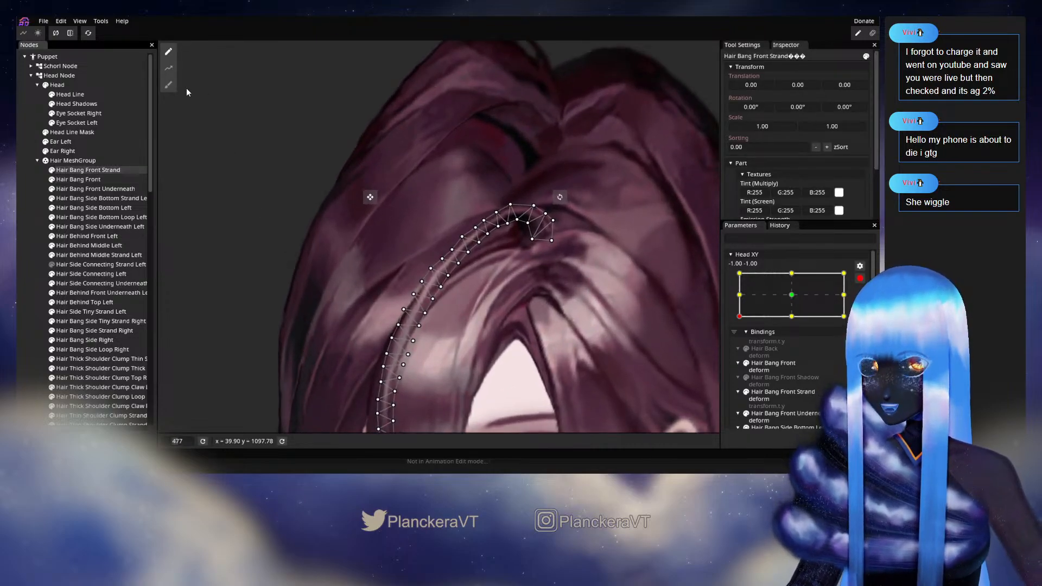
pyautogui.scroll(1, 434, 114)
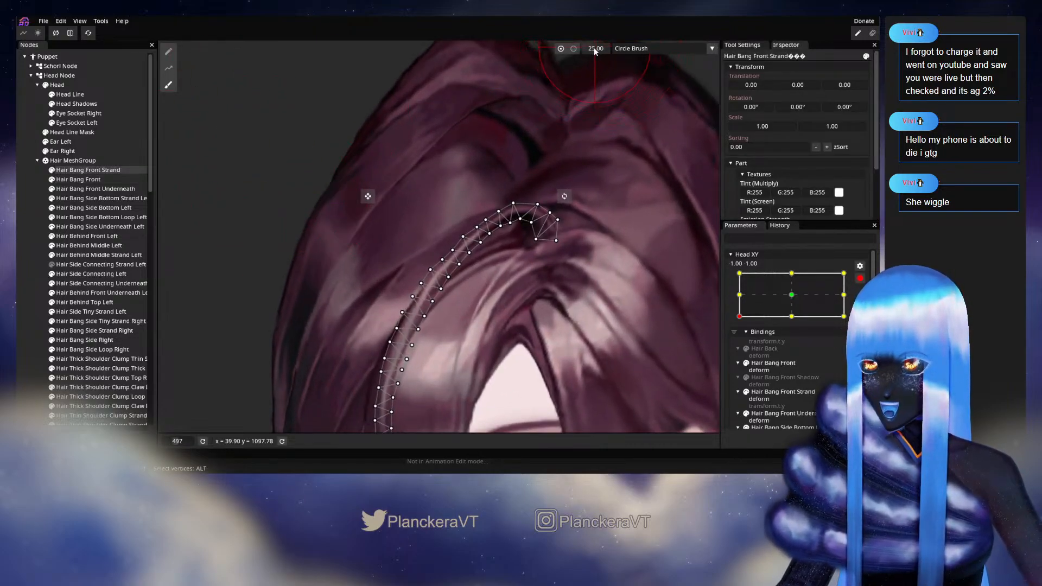
pyautogui.scroll(2, 409, 260)
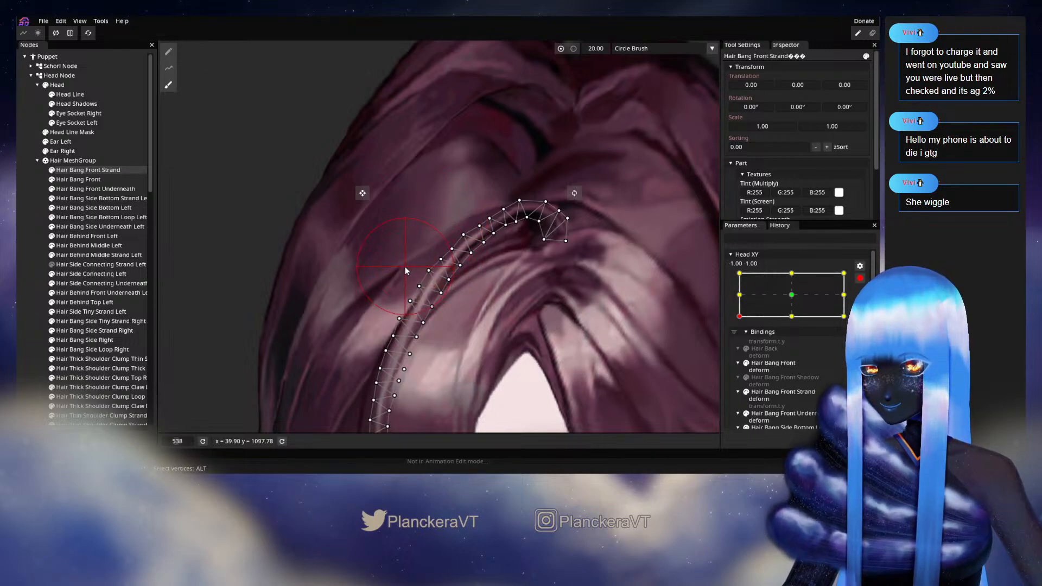
pyautogui.moveTo(405, 270); pyautogui.dragTo(417, 268)
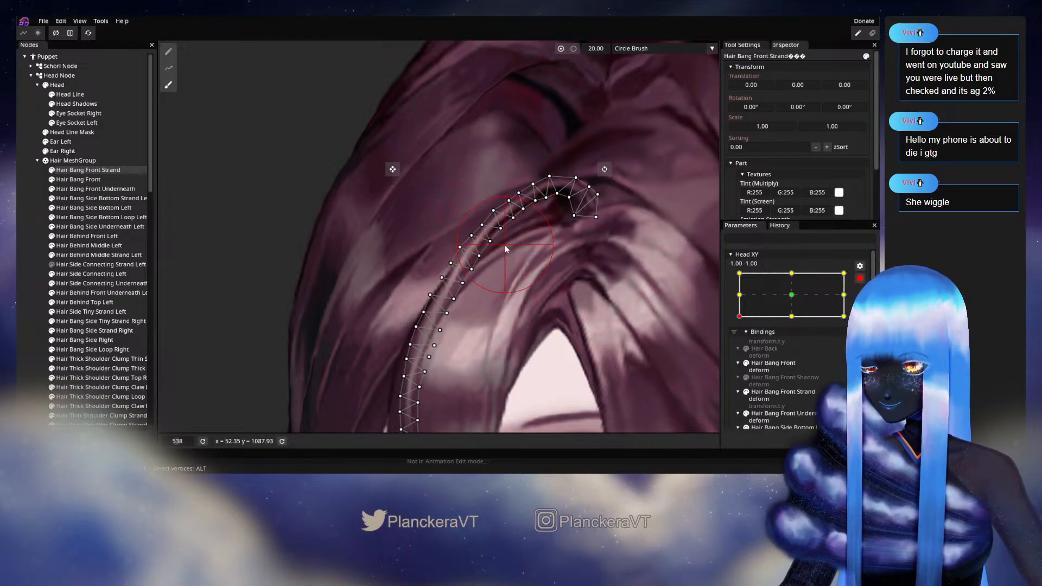
pyautogui.click(545, 293)
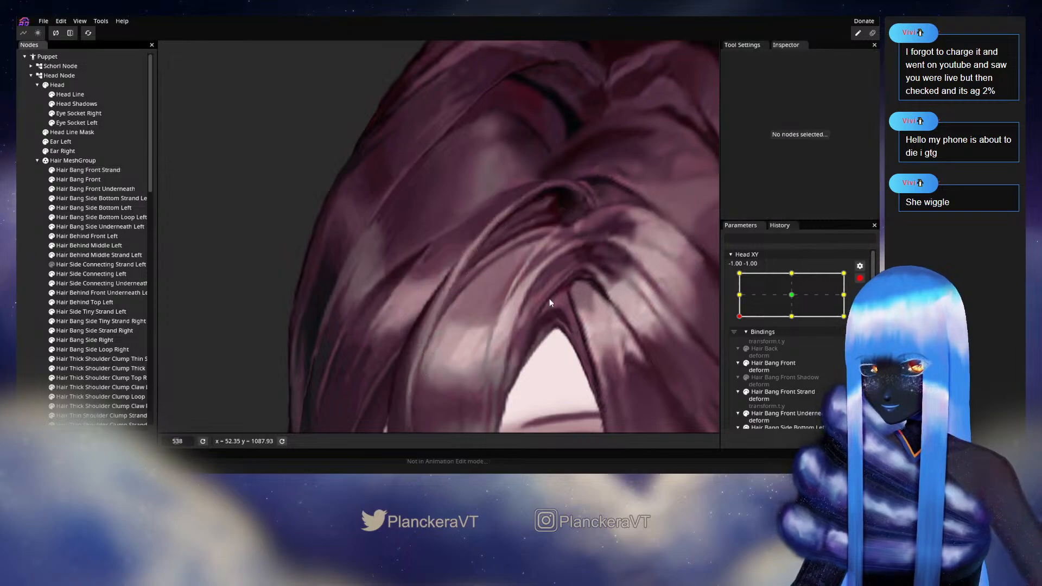
# Step: Stop recording and sweep Head XY along the -1 edge to inspect the reshaped front strand
pyautogui.scroll(-4, 563, 317)
pyautogui.scroll(-5, 571, 308)
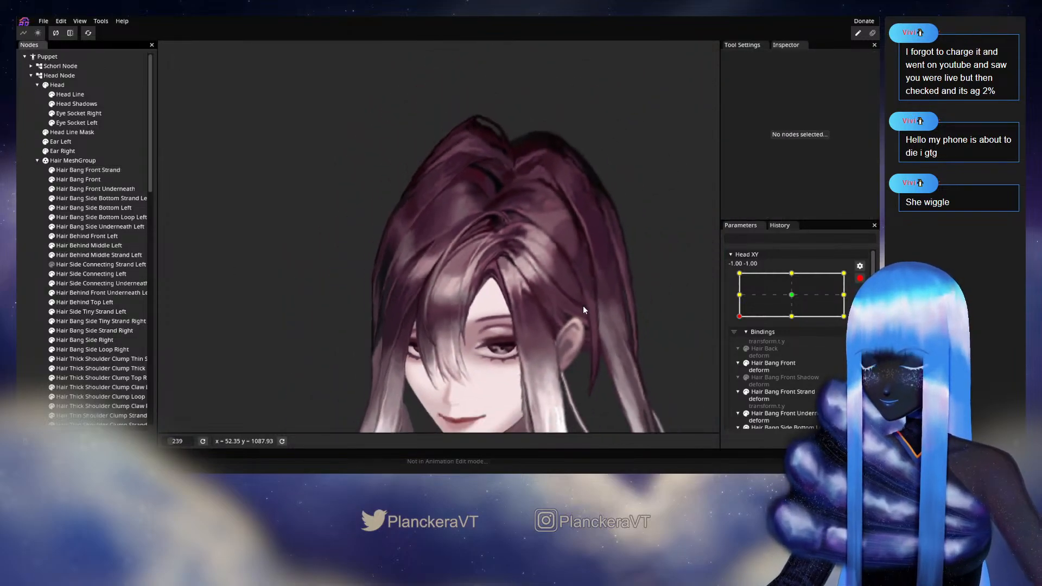
pyautogui.scroll(1, 850, 289)
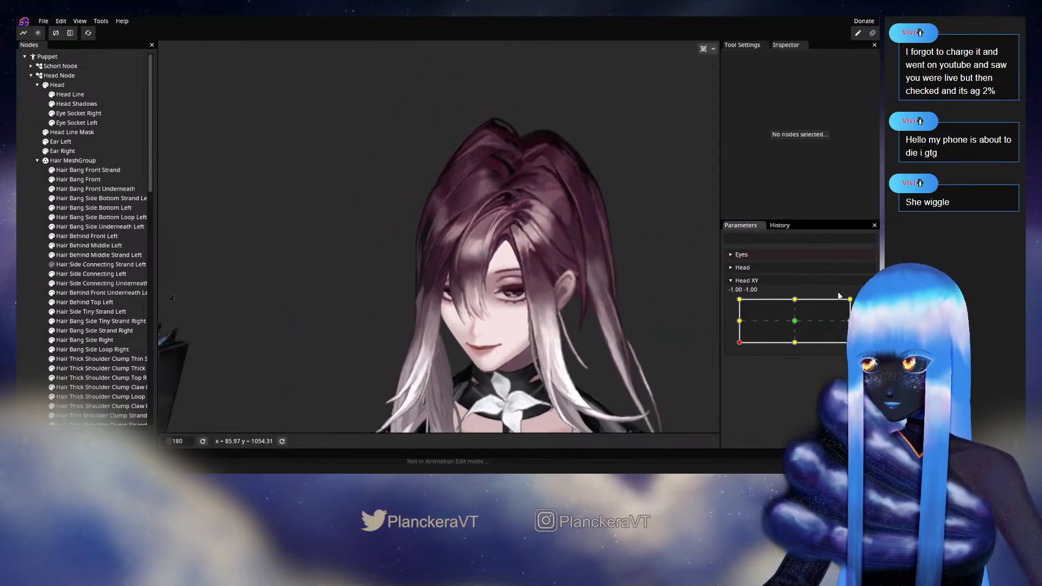
pyautogui.moveTo(738, 344)
pyautogui.mouseDown()
pyautogui.moveTo(797, 348)
pyautogui.moveTo(724, 346)
pyautogui.moveTo(724, 318)
pyautogui.moveTo(729, 344)
pyautogui.moveTo(796, 350)
pyautogui.moveTo(743, 340)
pyautogui.moveTo(730, 321)
pyautogui.moveTo(737, 347)
pyautogui.mouseUp()
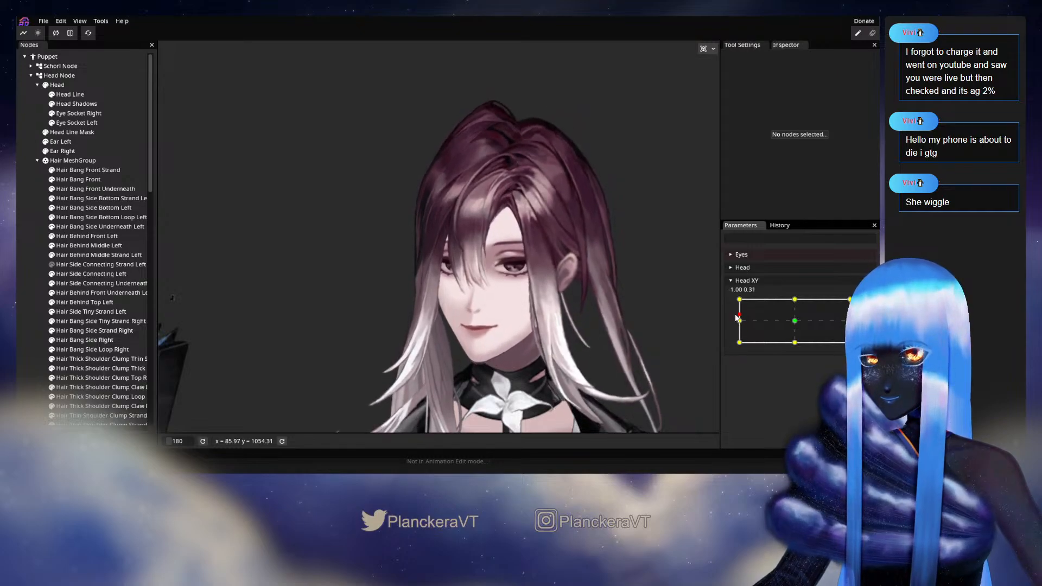
# Step: Record at Head XY -1, -1, set the circle brush to size 27, and nudge the middle of Hair Bang Front Strand
pyautogui.click(866, 304)
pyautogui.scroll(3, 480, 265)
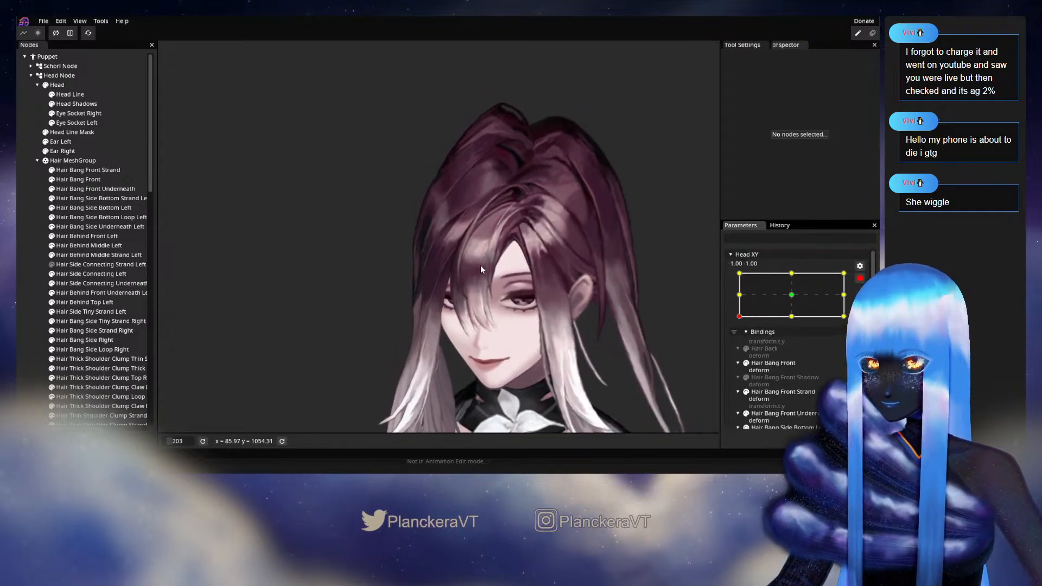
pyautogui.moveTo(489, 265); pyautogui.dragTo(446, 302)
pyautogui.scroll(3, 453, 302)
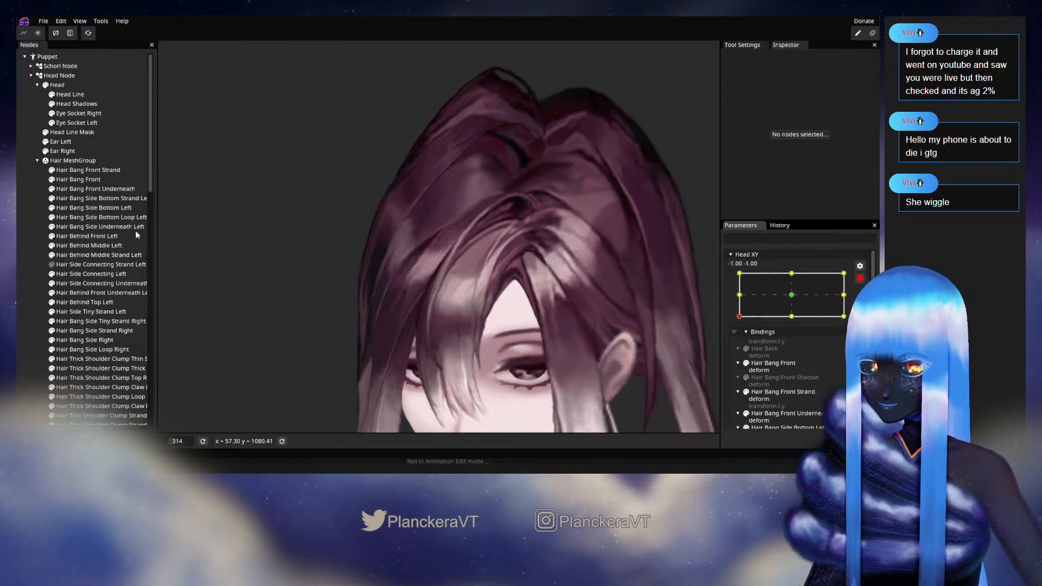
pyautogui.click(95, 170)
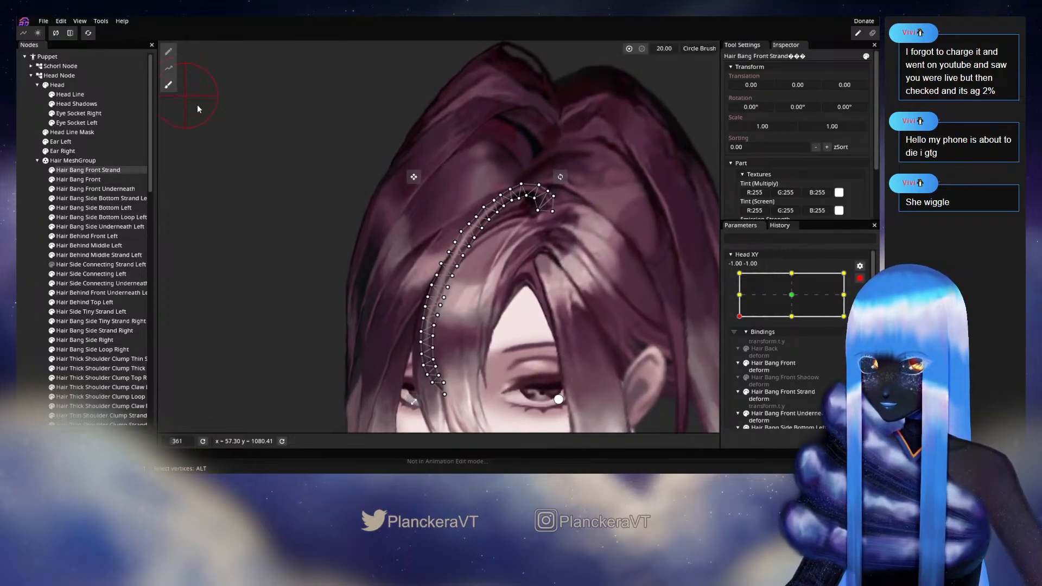
pyautogui.click(168, 85)
pyautogui.scroll(1, 376, 269)
pyautogui.moveTo(595, 50); pyautogui.dragTo(598, 50)
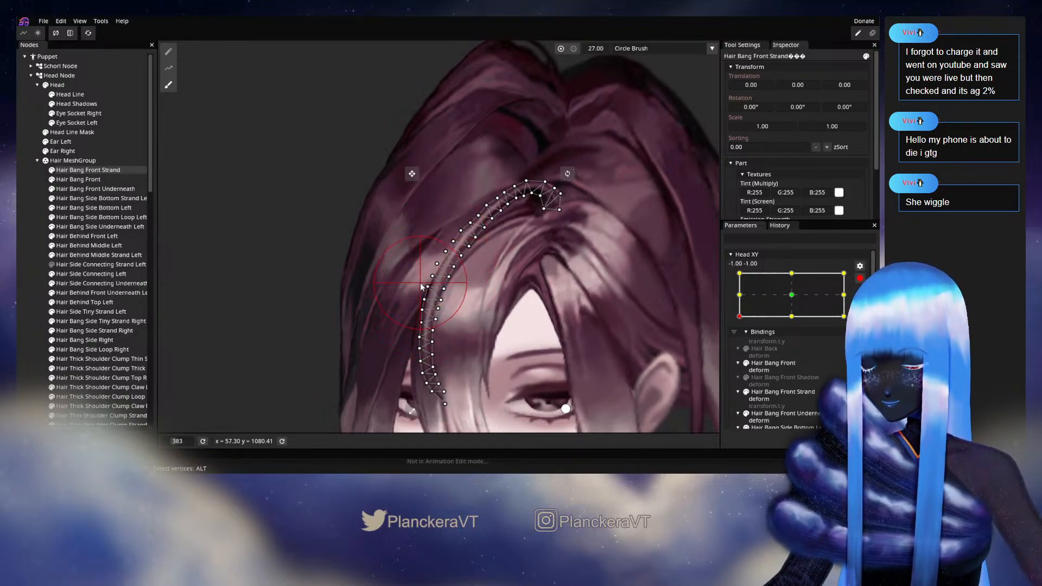
pyautogui.click(17, 255)
# Step: Stop recording and preview the head and shoulders while moving Head XY around -1, -1
pyautogui.scroll(-2, 438, 319)
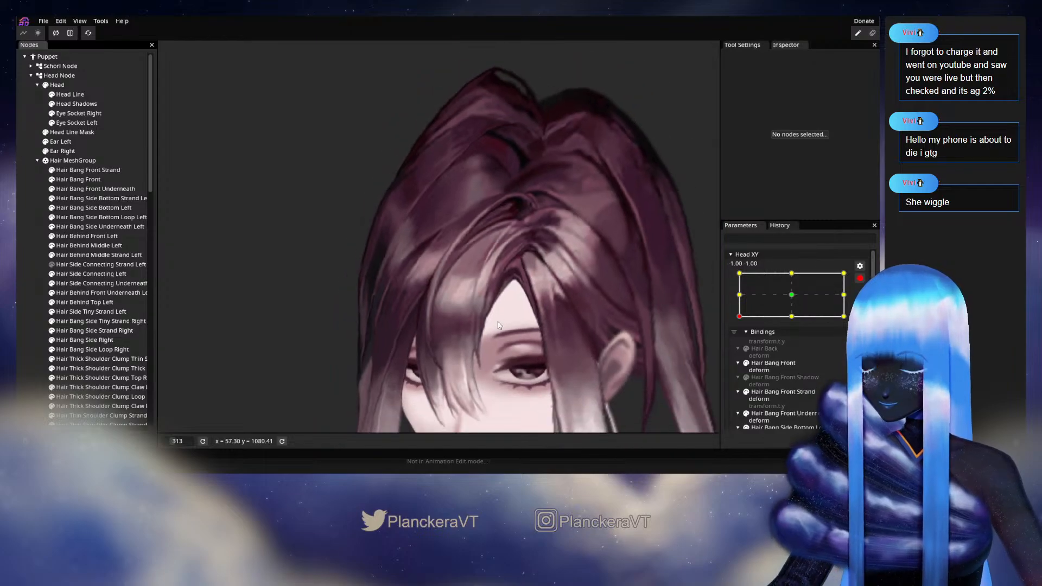
pyautogui.scroll(-5, 490, 330)
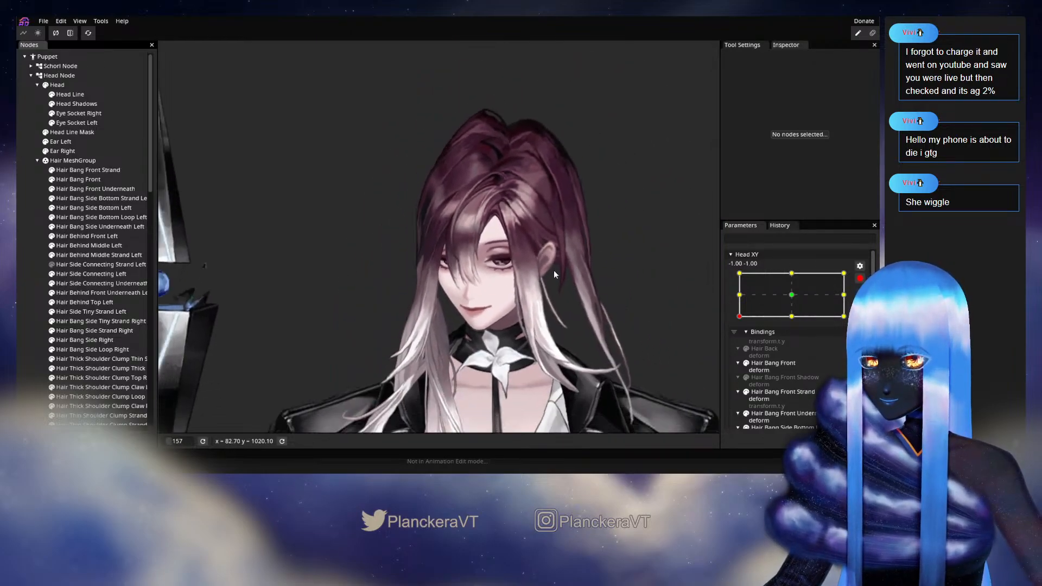
pyautogui.click(859, 278)
pyautogui.moveTo(739, 342)
pyautogui.mouseDown()
pyautogui.moveTo(795, 343)
pyautogui.moveTo(739, 342)
pyautogui.moveTo(737, 325)
pyautogui.moveTo(738, 341)
pyautogui.moveTo(760, 350)
pyautogui.moveTo(795, 346)
pyautogui.moveTo(739, 345)
pyautogui.moveTo(738, 324)
pyautogui.moveTo(738, 345)
pyautogui.moveTo(795, 352)
pyautogui.moveTo(739, 350)
pyautogui.moveTo(796, 349)
pyautogui.moveTo(737, 348)
pyautogui.moveTo(737, 324)
pyautogui.moveTo(739, 342)
pyautogui.moveTo(789, 328)
pyautogui.moveTo(739, 342)
pyautogui.mouseUp()
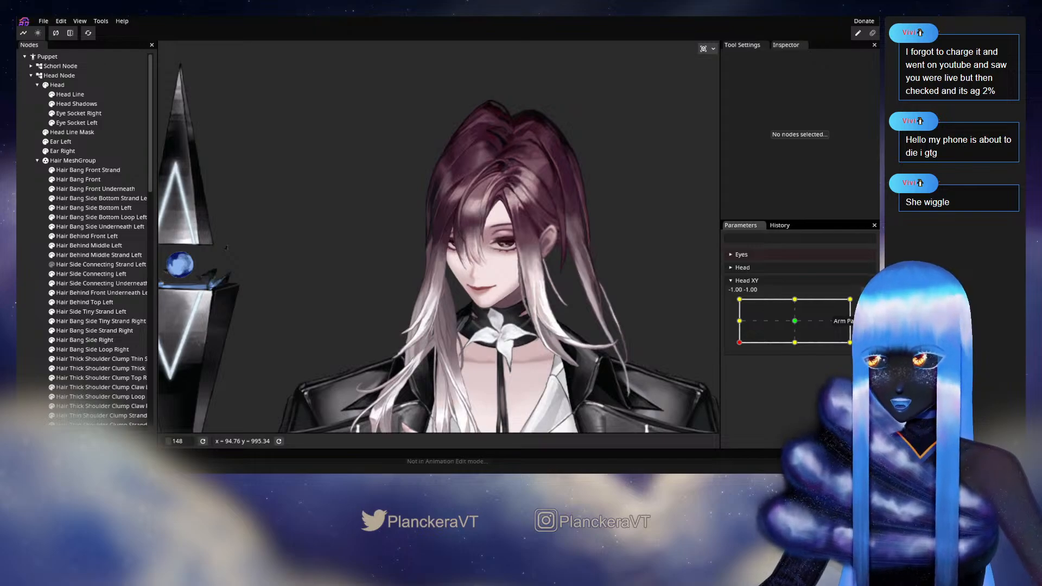
# Step: Record at Head XY -1, -1 and reposition the mesh points at the root end of Hair Bang Front Strand
pyautogui.click(866, 304)
pyautogui.scroll(3, 533, 304)
pyautogui.scroll(3, 476, 293)
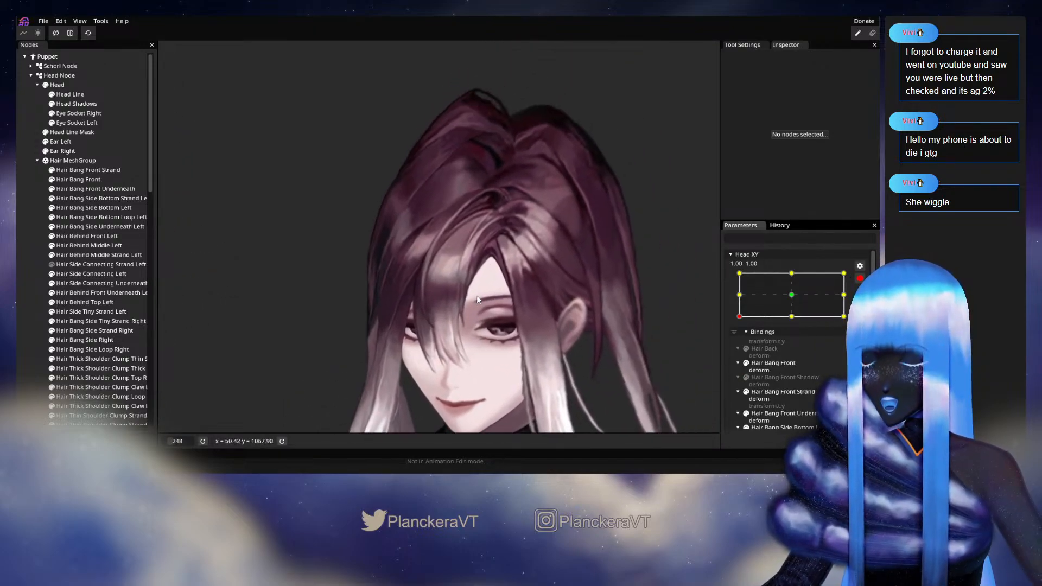
pyautogui.scroll(3, 474, 291)
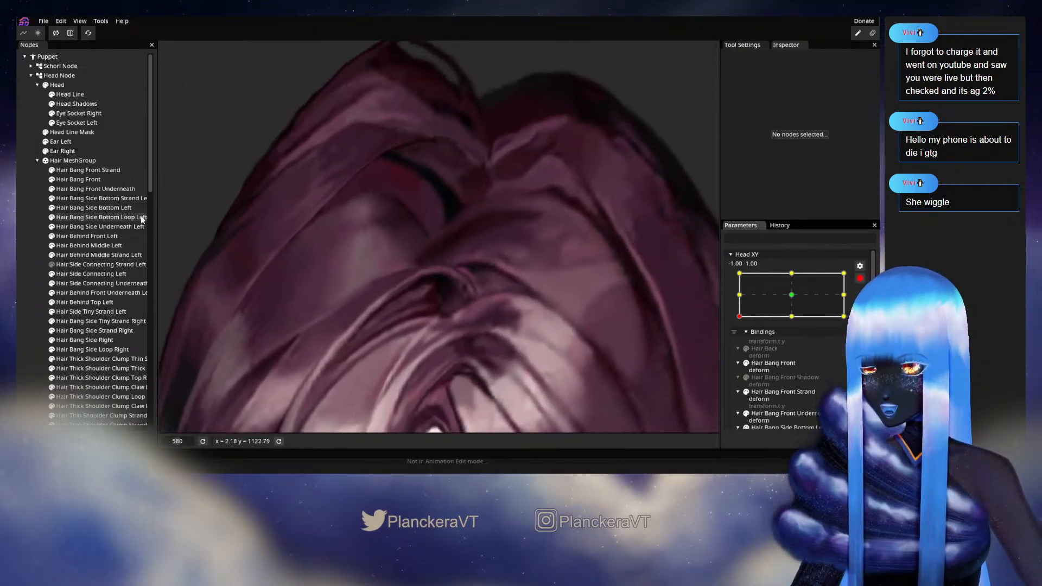
pyautogui.click(84, 171)
pyautogui.scroll(2, 476, 284)
pyautogui.click(477, 283)
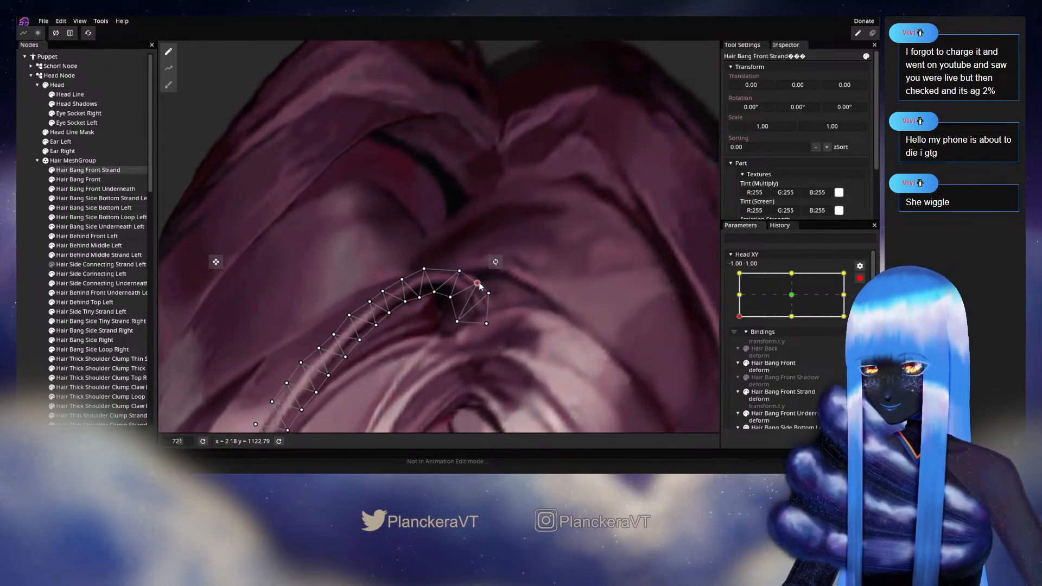
pyautogui.click(463, 269)
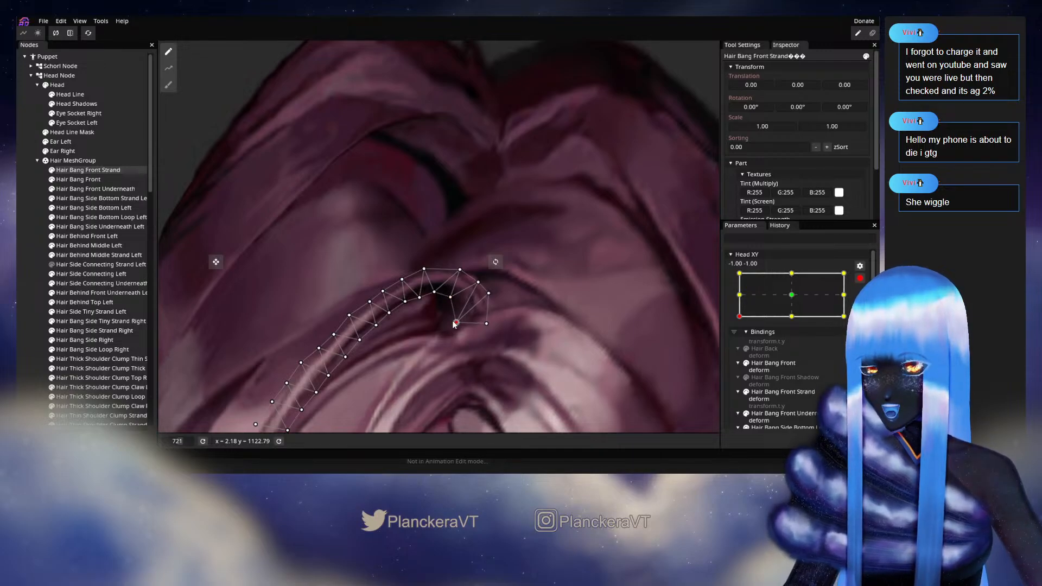
# Step: Even out the mesh points along both edges of Hair Bang Front Strand's upper curve, just below its crest
pyautogui.moveTo(433, 299); pyautogui.dragTo(487, 279)
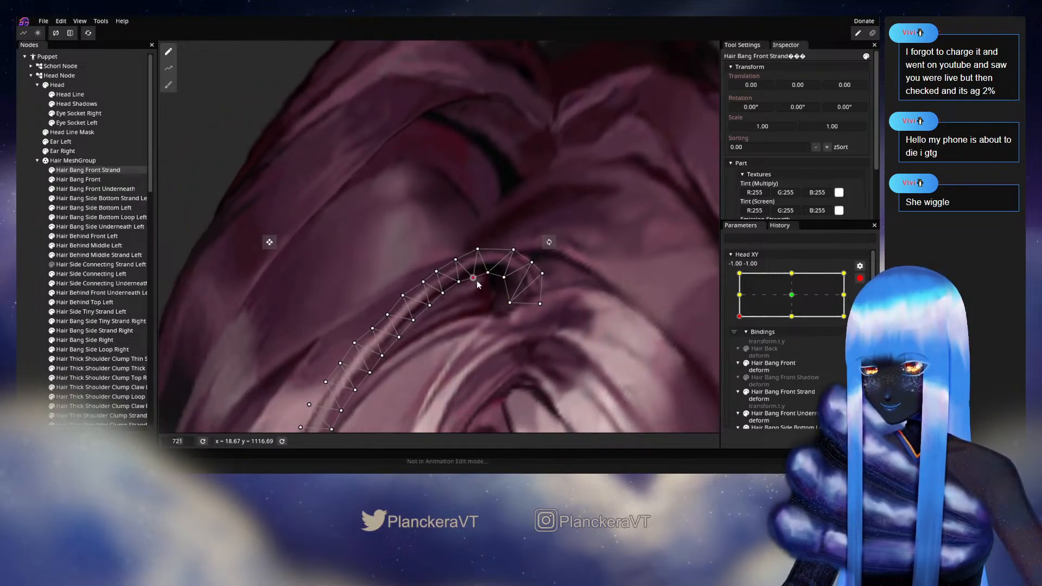
pyautogui.moveTo(463, 284); pyautogui.dragTo(490, 270)
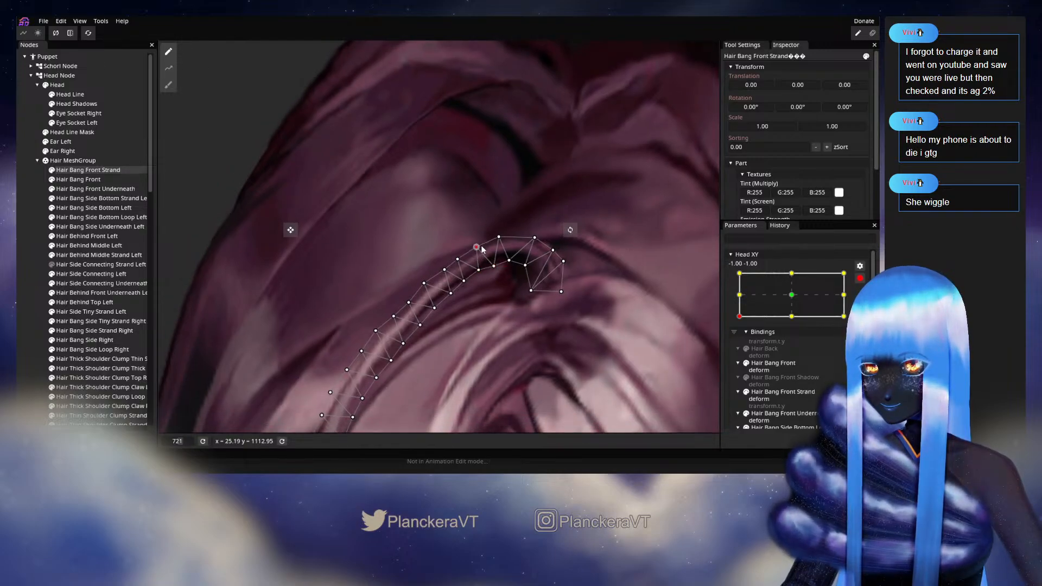
pyautogui.moveTo(480, 251); pyautogui.dragTo(505, 252)
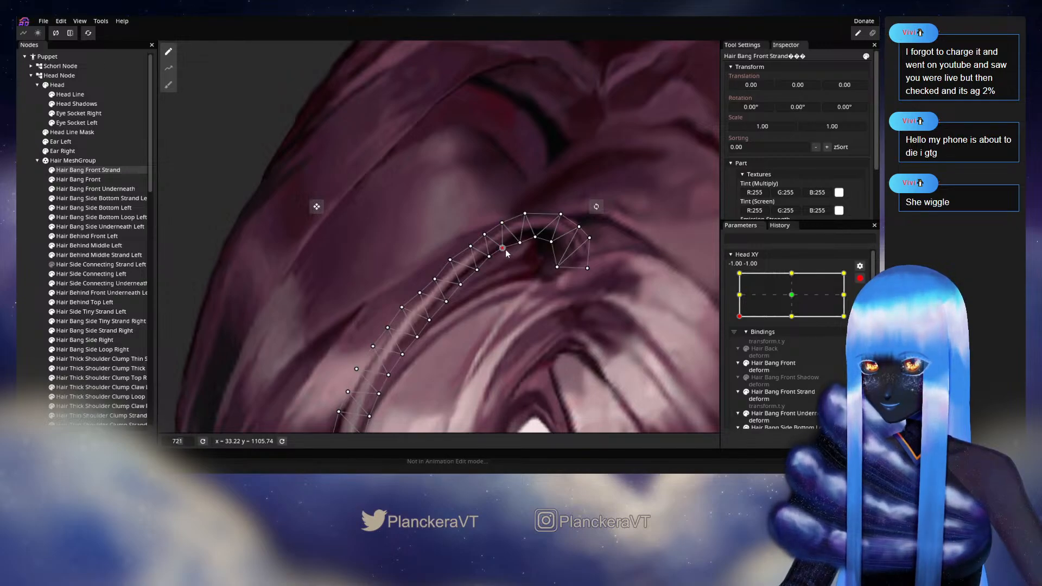
pyautogui.scroll(3, 504, 249)
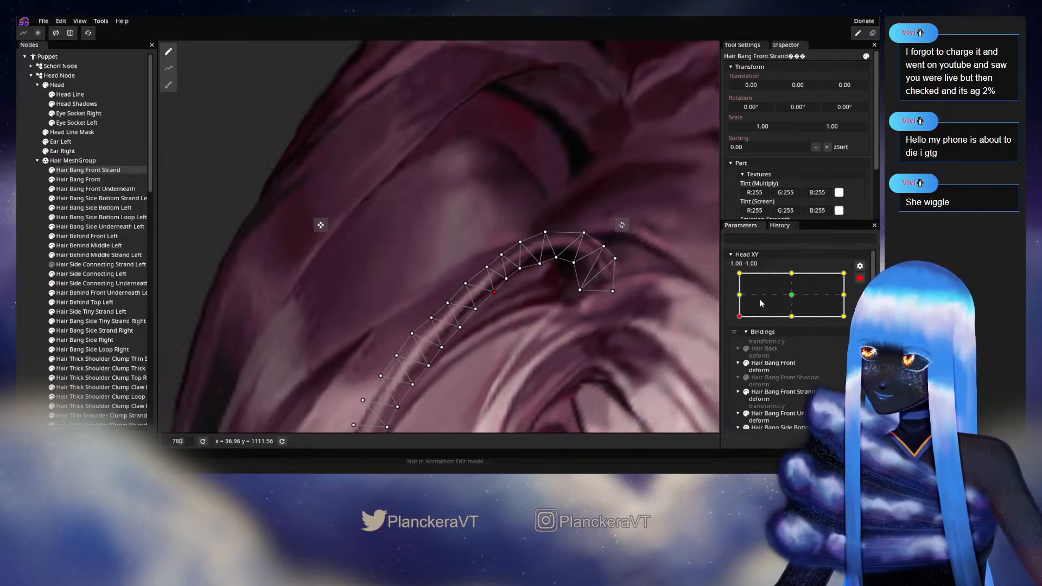
# Step: Compare the strand with Head XY 0, -1, shift its crest points at -1, -1, and stop recording to preview the movement
pyautogui.click(784, 321)
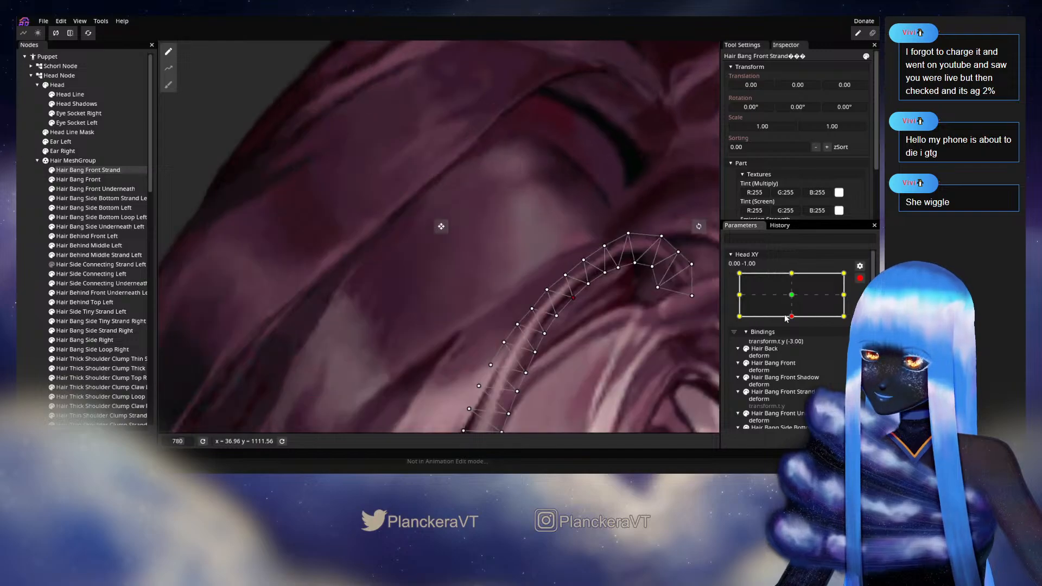
pyautogui.click(739, 317)
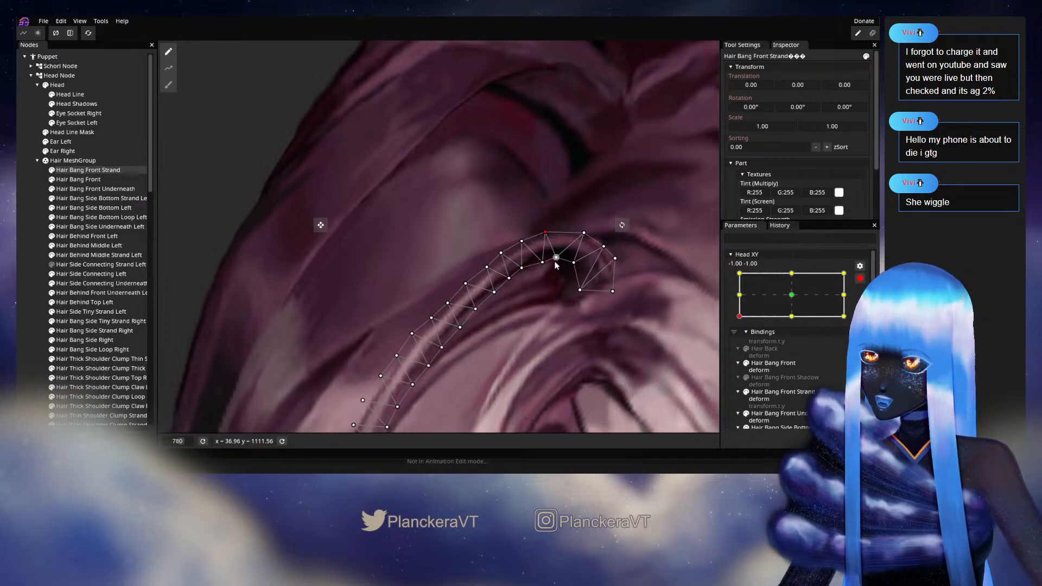
pyautogui.moveTo(584, 233); pyautogui.dragTo(577, 234)
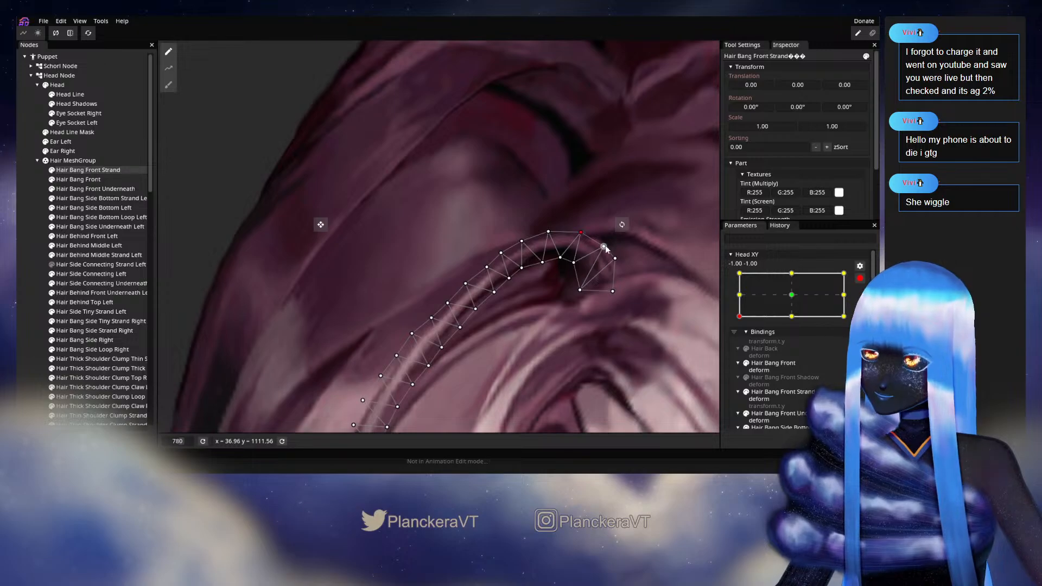
pyautogui.moveTo(539, 300); pyautogui.dragTo(552, 260)
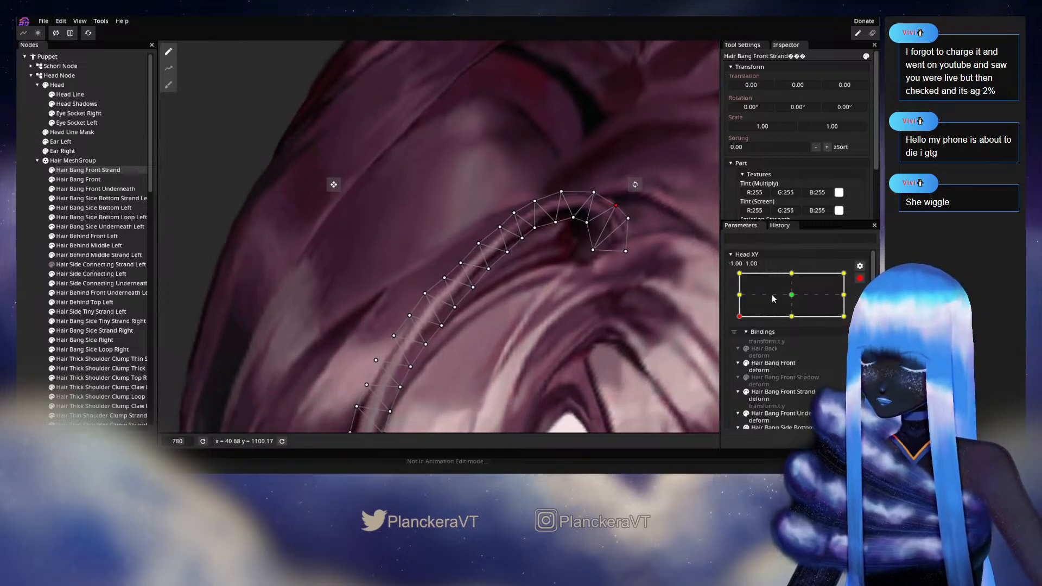
pyautogui.click(859, 278)
pyautogui.moveTo(741, 348)
pyautogui.mouseDown()
pyautogui.moveTo(797, 346)
pyautogui.moveTo(739, 345)
pyautogui.mouseUp()
# Step: Record at Head XY -1, -1, nudge the points on the slope below the strand's crest, and preview the head turn unarmed
pyautogui.click(864, 304)
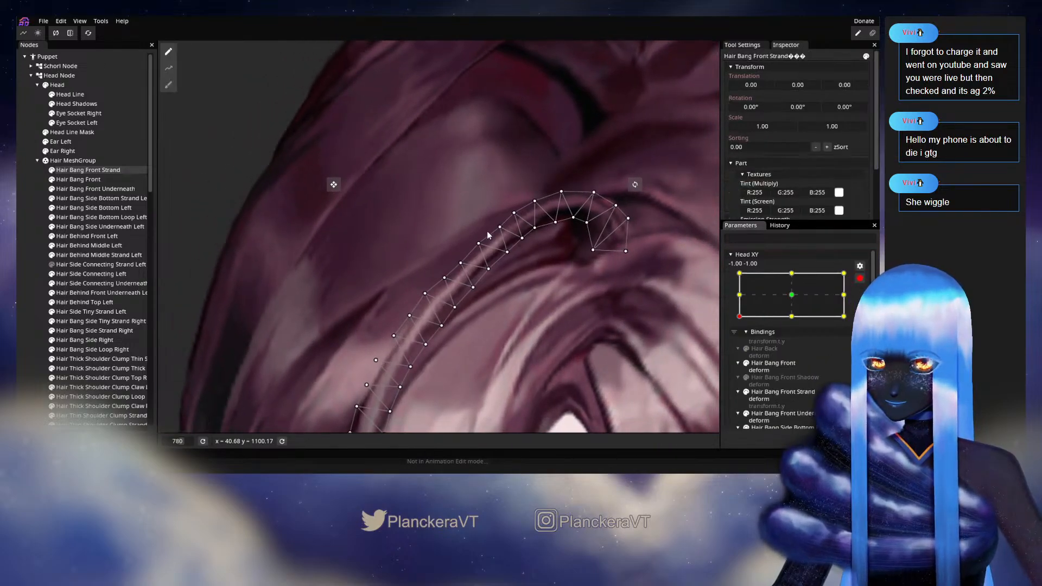
pyautogui.click(499, 227)
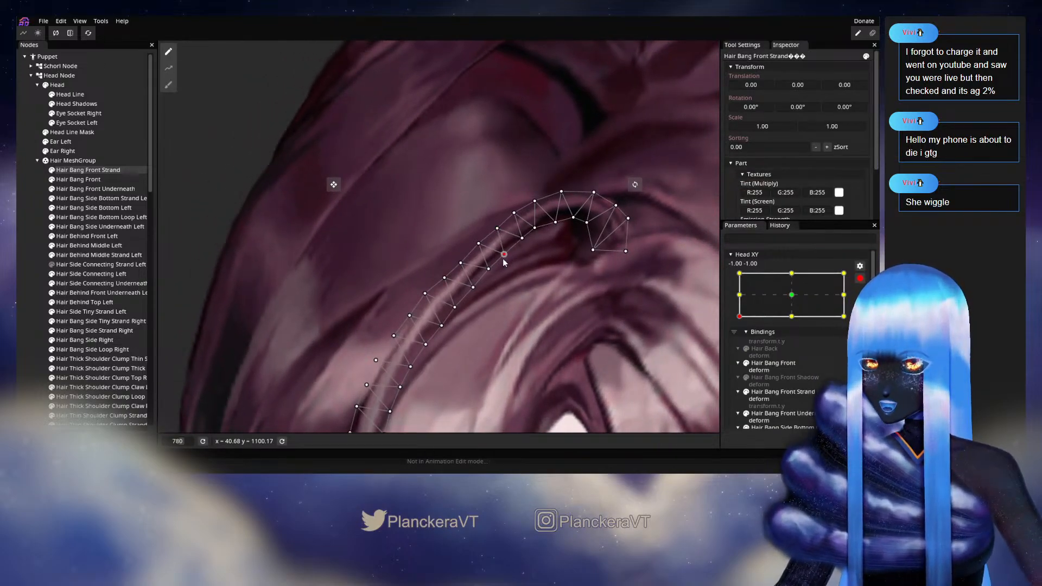
pyautogui.click(476, 245)
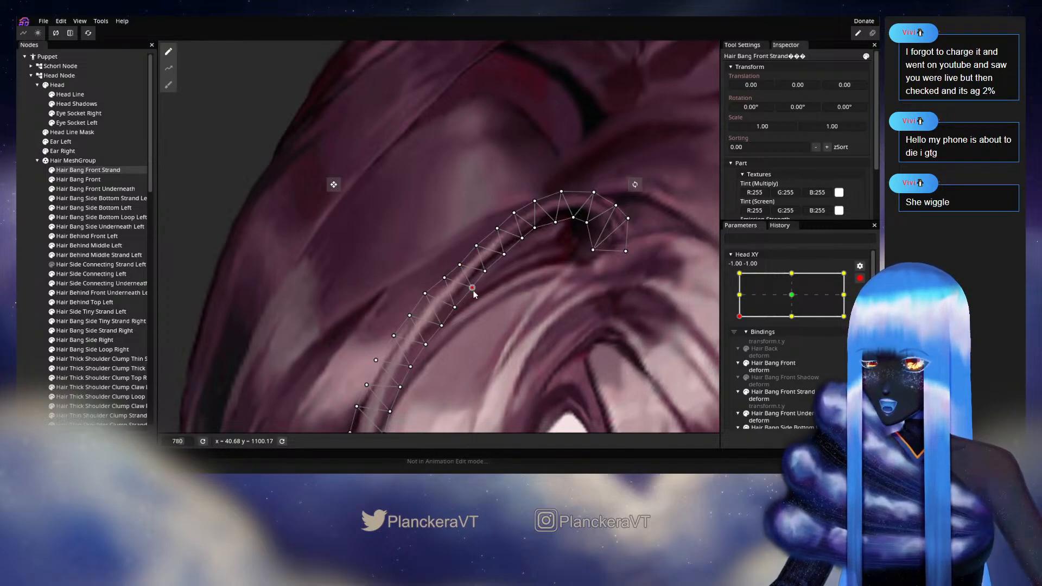
pyautogui.click(859, 279)
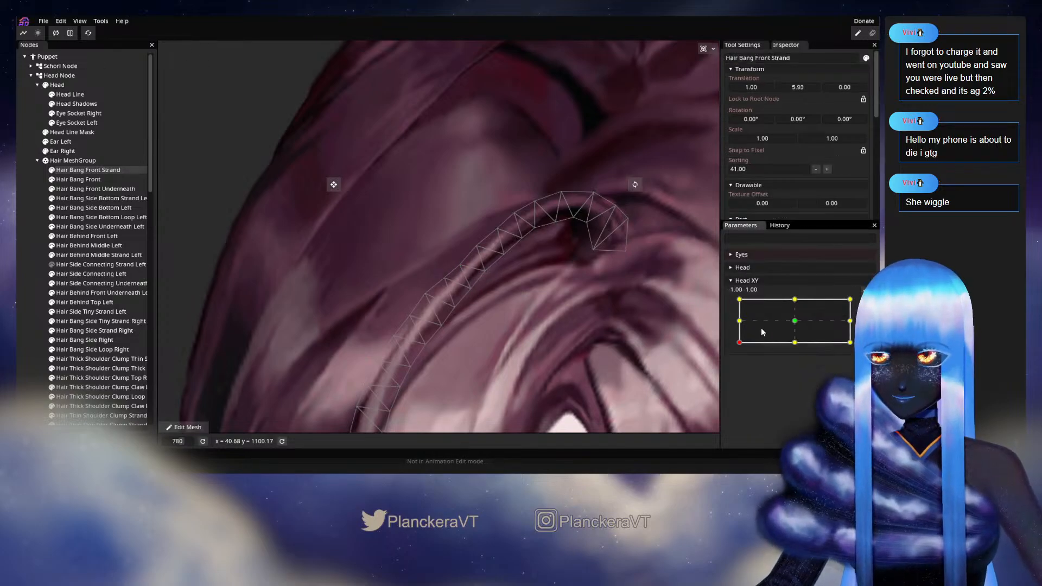
pyautogui.moveTo(741, 344)
pyautogui.mouseDown()
pyautogui.moveTo(738, 322)
pyautogui.moveTo(741, 340)
pyautogui.moveTo(786, 347)
pyautogui.moveTo(739, 342)
pyautogui.mouseUp()
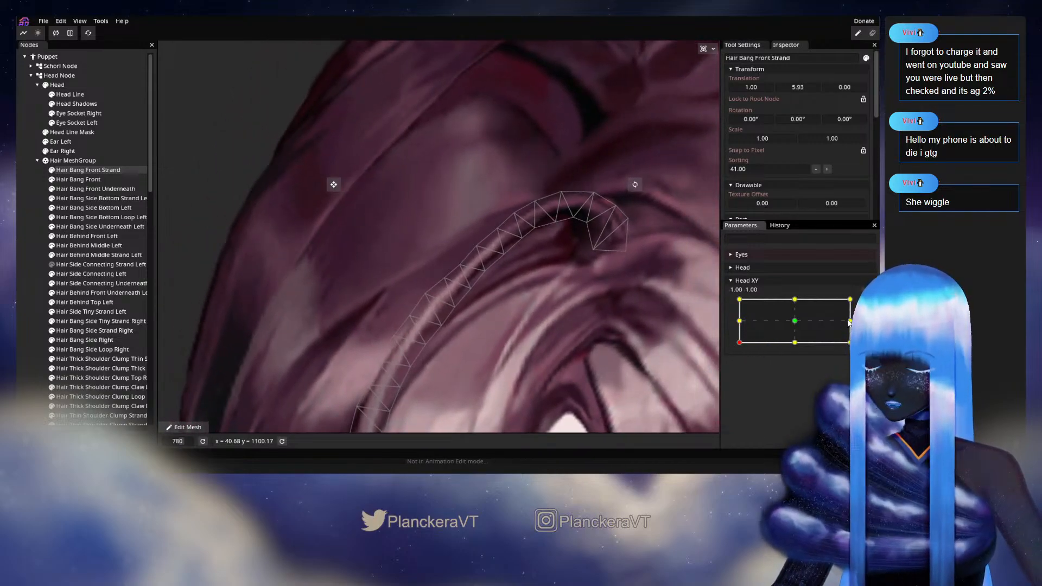
# Step: Record at Head XY -1, -1, move the strand's crest points slightly toward its root, and preview the result with recording off
pyautogui.click(859, 305)
pyautogui.click(545, 201)
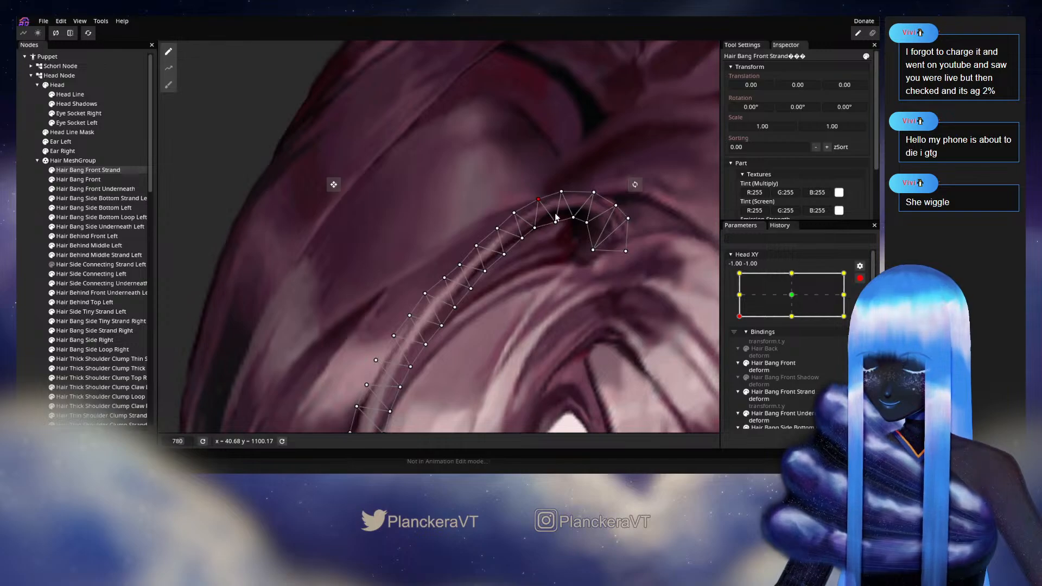
pyautogui.click(563, 191)
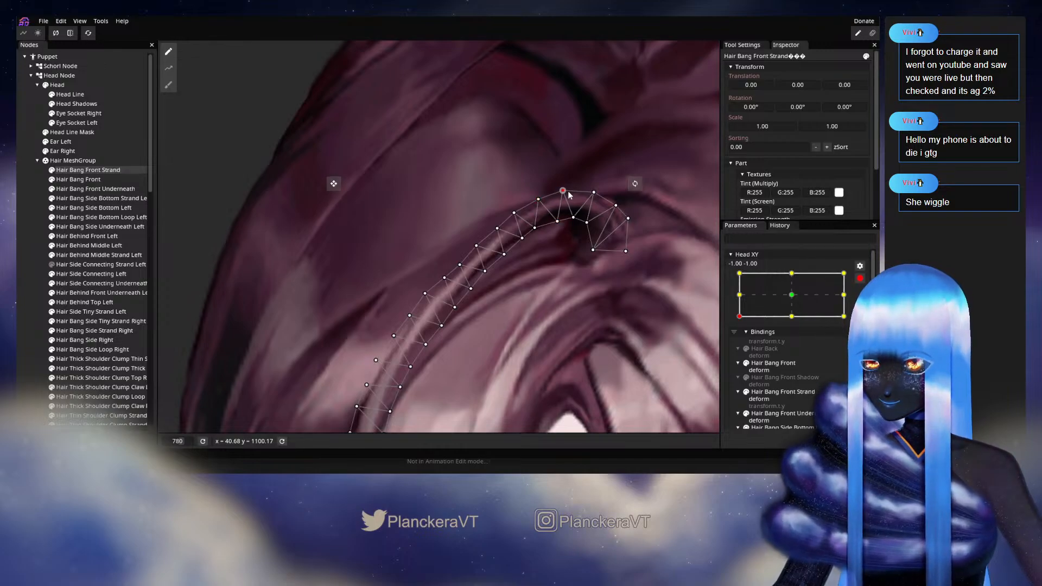
pyautogui.click(574, 217)
pyautogui.click(587, 223)
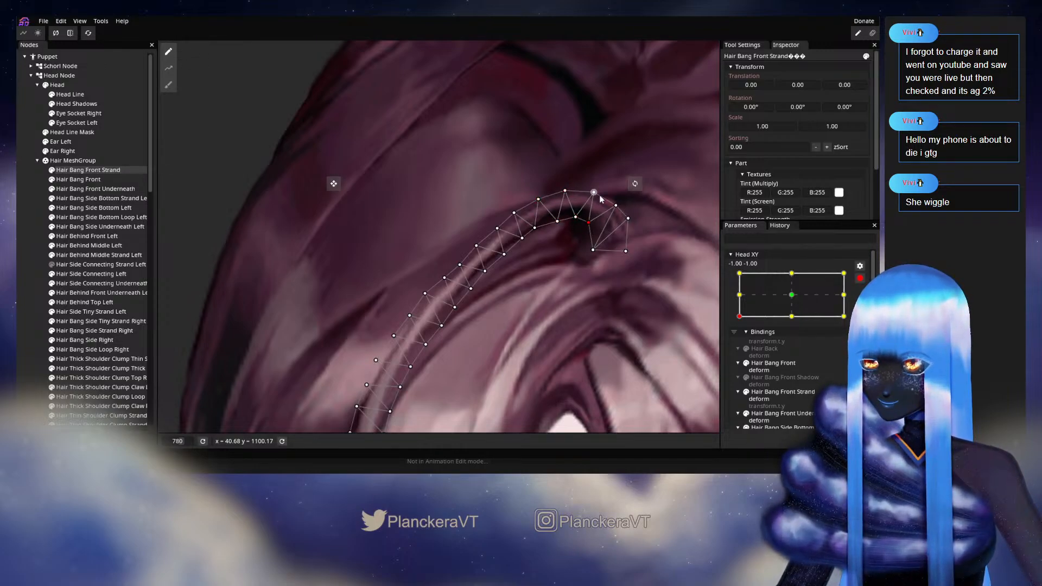
pyautogui.press('Escape')
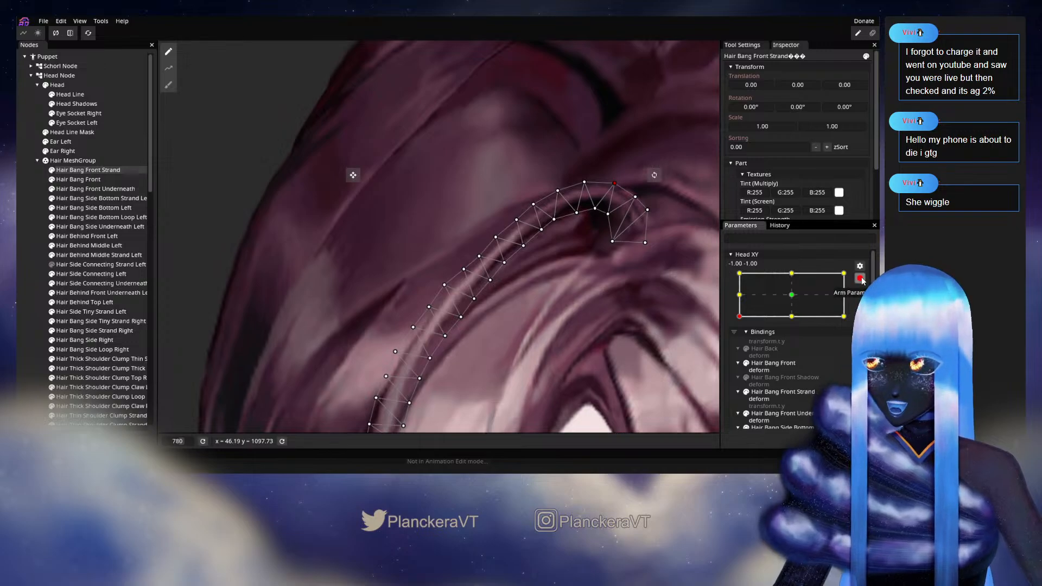
pyautogui.moveTo(746, 339)
pyautogui.mouseDown()
pyautogui.moveTo(737, 320)
pyautogui.moveTo(739, 342)
pyautogui.mouseUp()
# Step: Record at Head XY -1, -1, shift the outer points where the strand bends into its root, and preview the motion unarmed
pyautogui.click(859, 304)
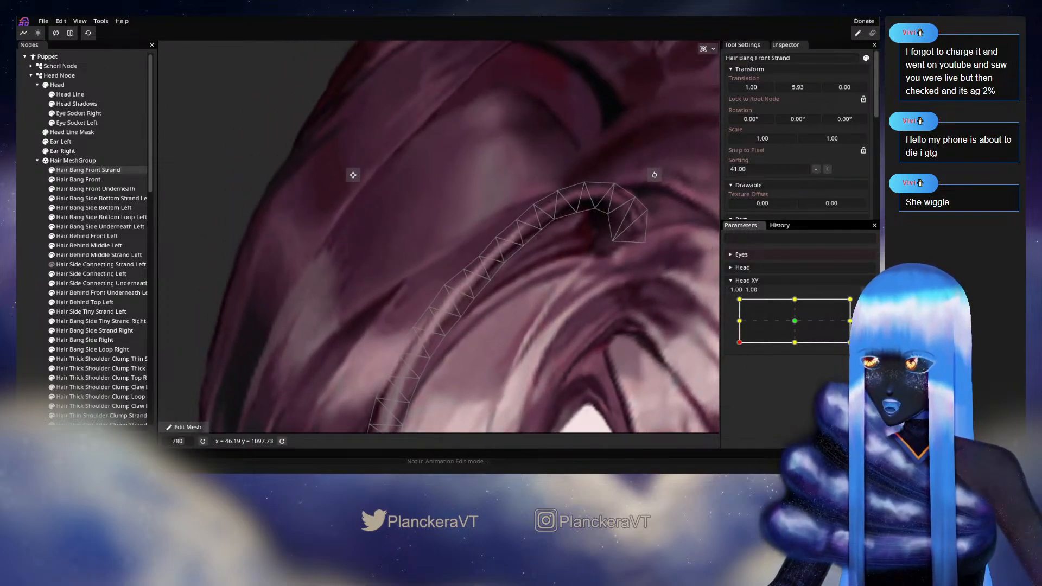
pyautogui.click(626, 188)
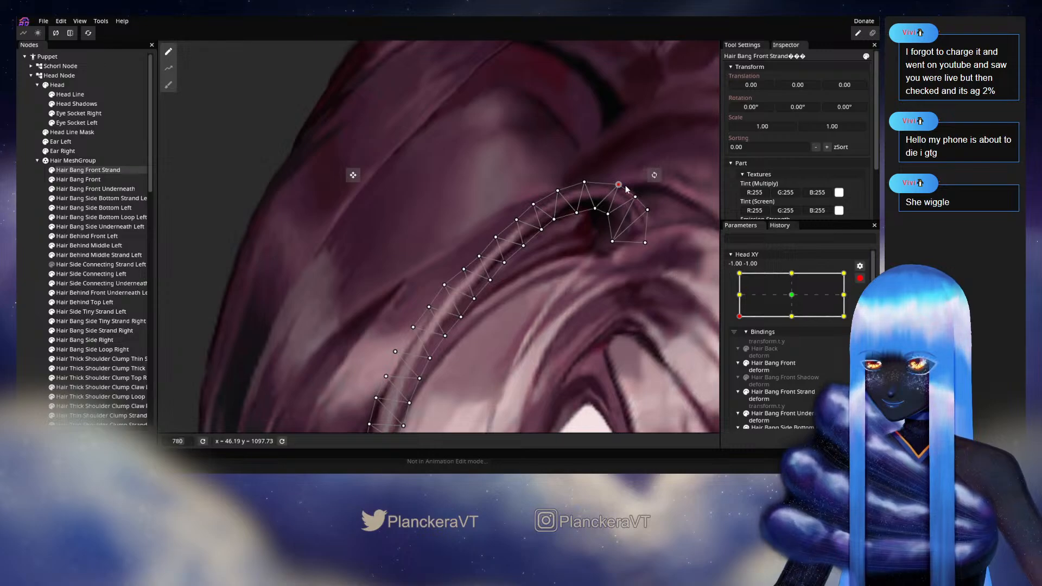
pyautogui.click(635, 196)
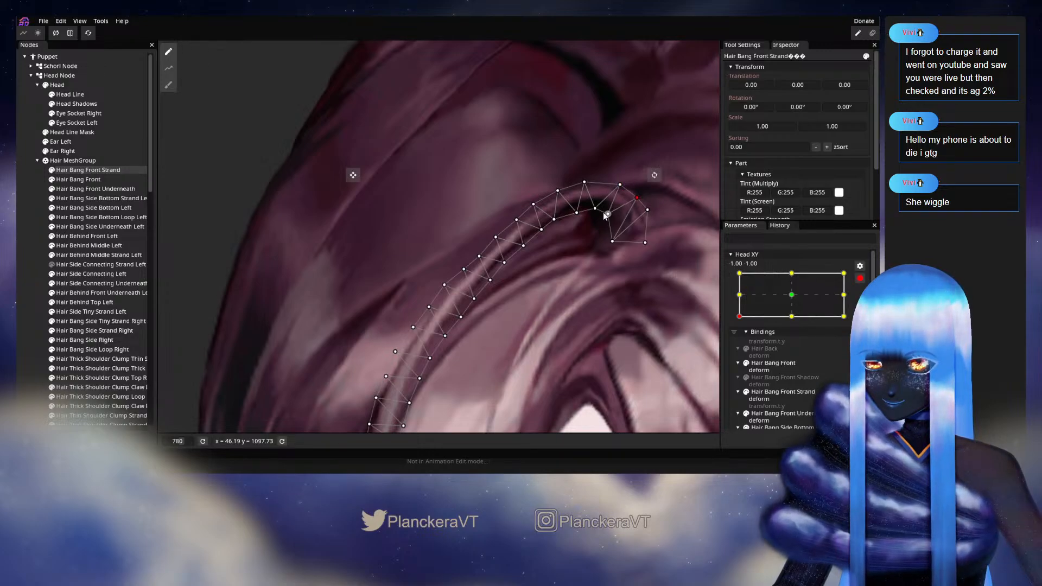
pyautogui.click(860, 278)
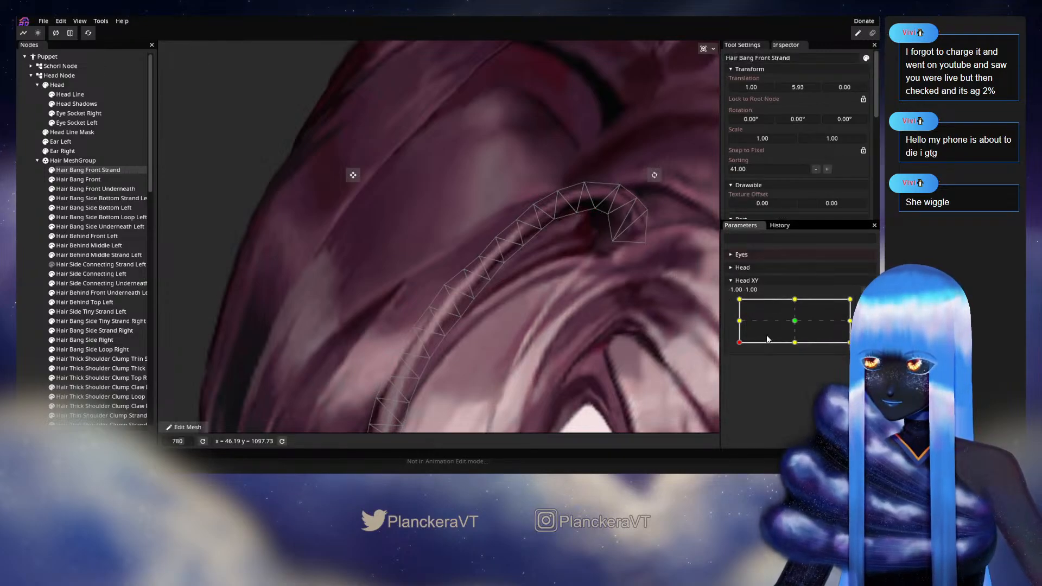
pyautogui.moveTo(770, 339); pyautogui.dragTo(739, 343)
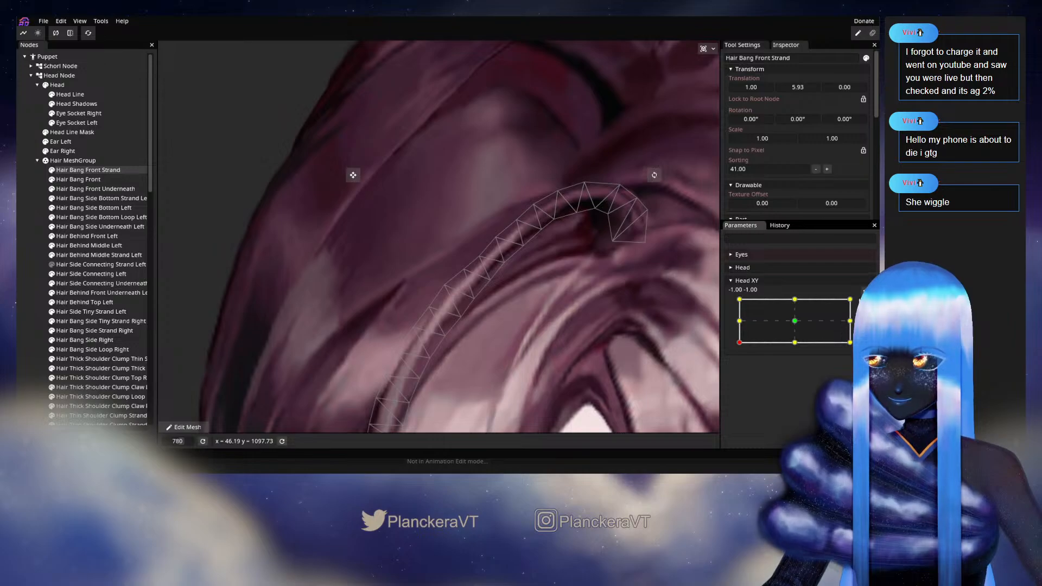
# Step: Record at Head XY -1, -1, adjust the inner-edge points of the strand's crest, and sweep Head XY along the -1 edge unarmed
pyautogui.click(862, 292)
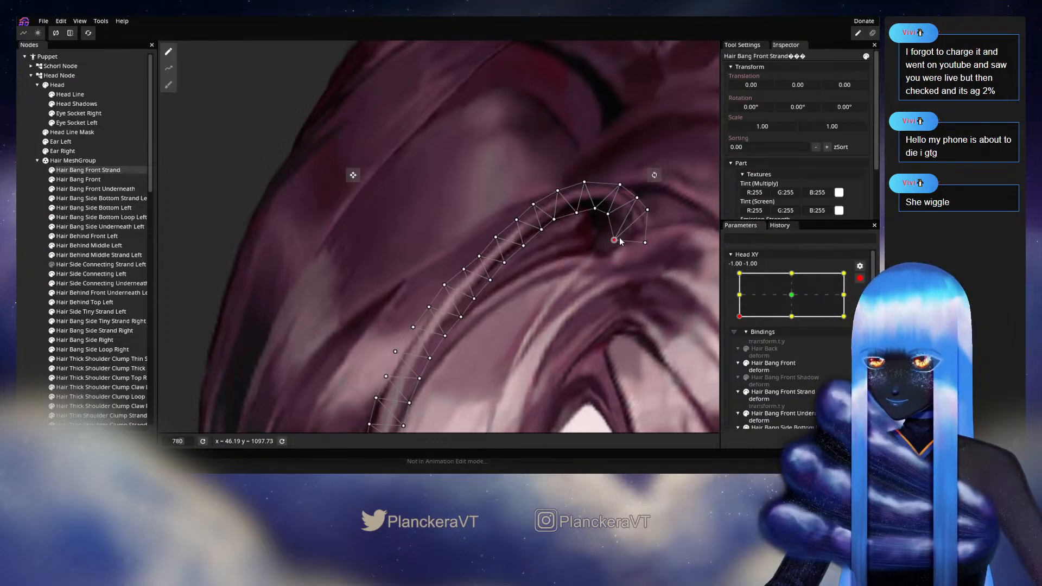
pyautogui.click(594, 209)
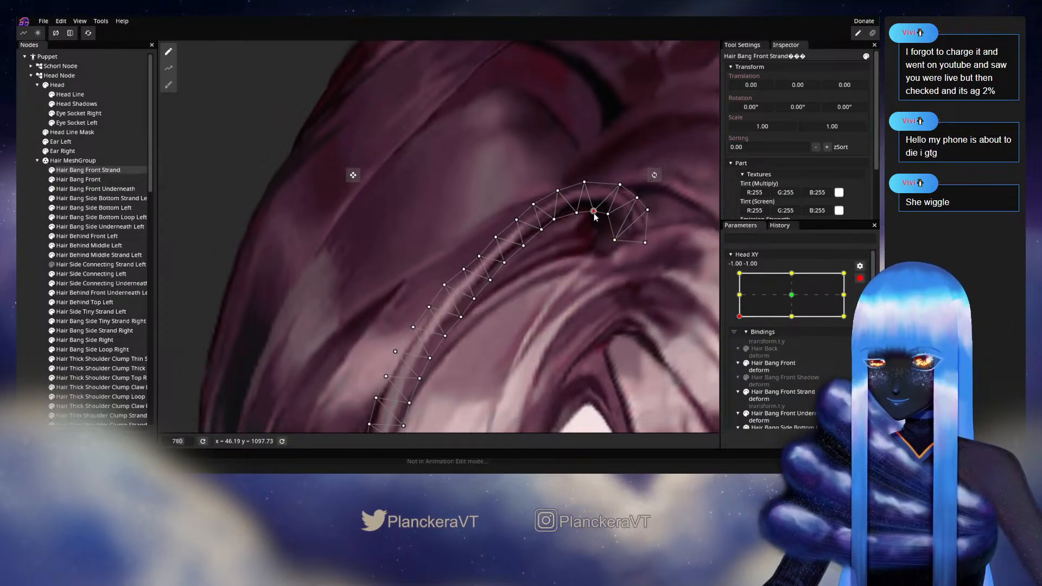
pyautogui.click(554, 220)
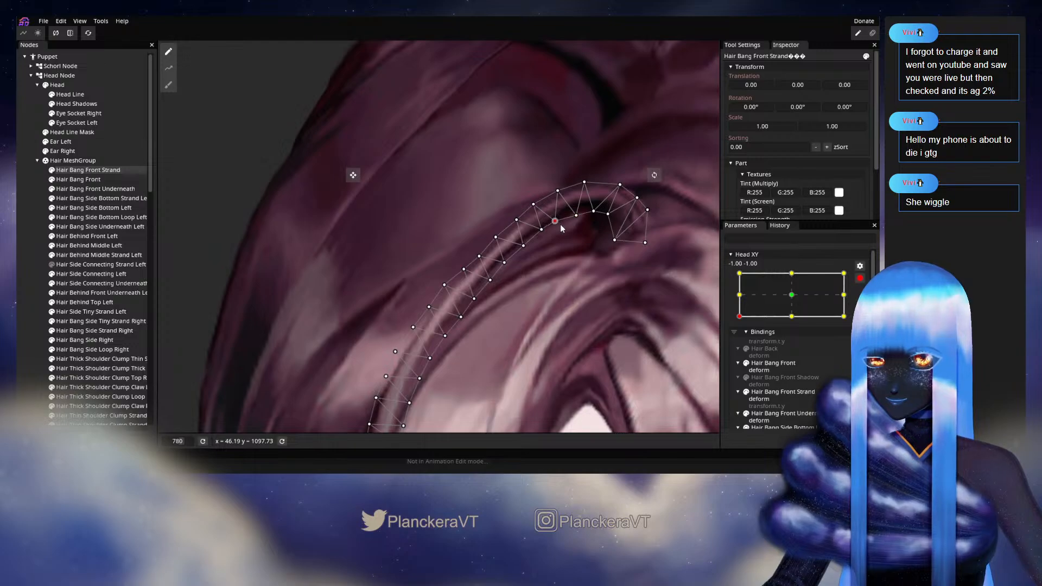
pyautogui.click(859, 278)
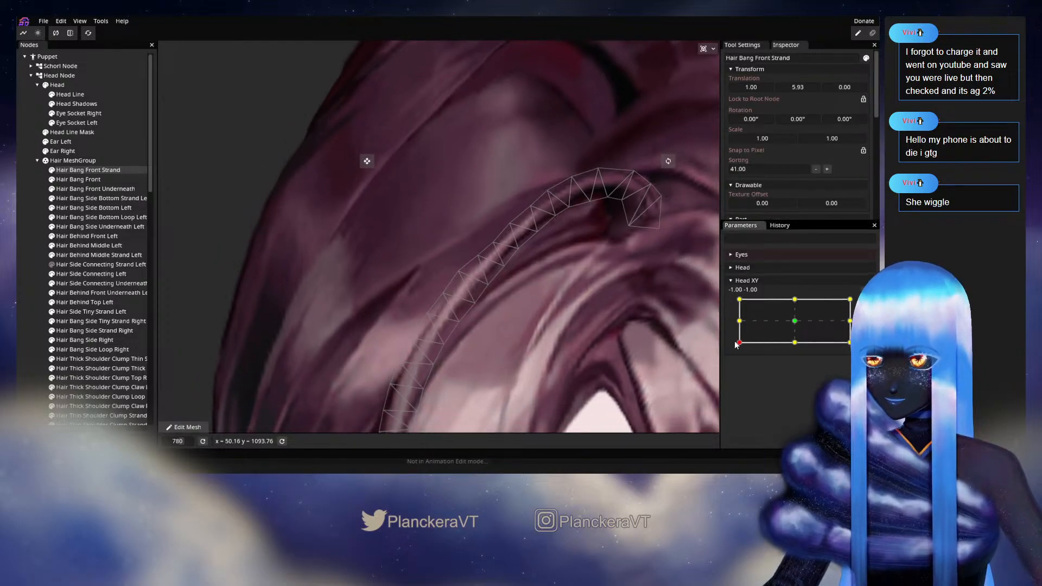
pyautogui.moveTo(736, 344); pyautogui.dragTo(738, 325)
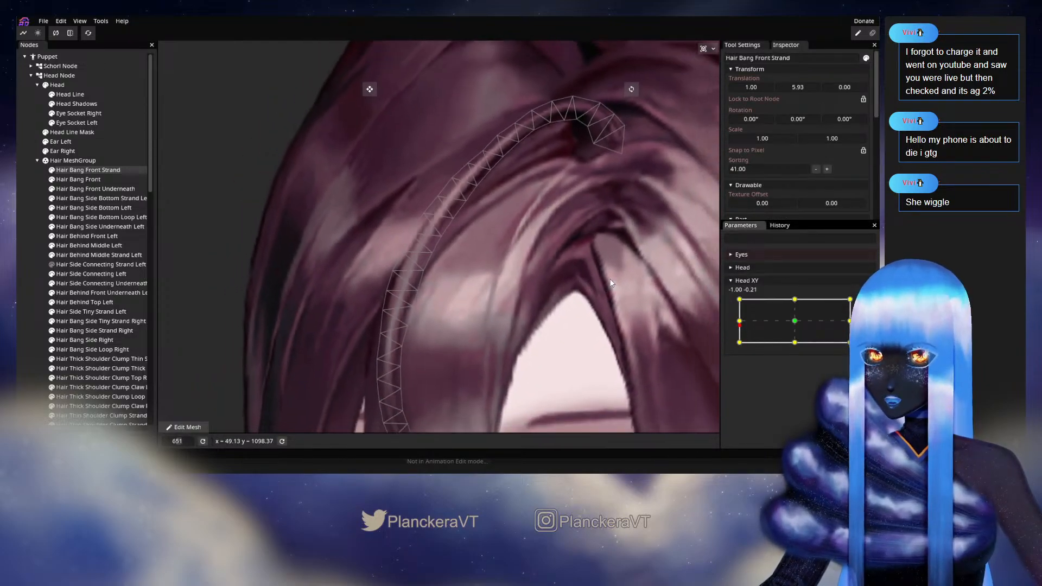
pyautogui.moveTo(739, 325); pyautogui.dragTo(732, 347)
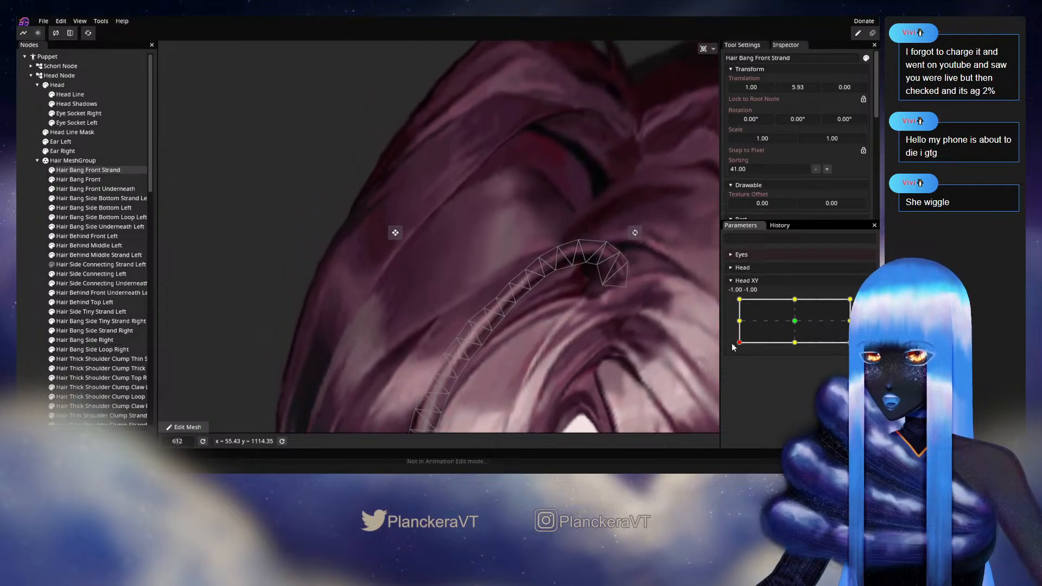
# Step: Record at Head XY -1, -1 and nudge Hair Bang Front Strand's mesh points on the slope just below its crest
pyautogui.click(859, 304)
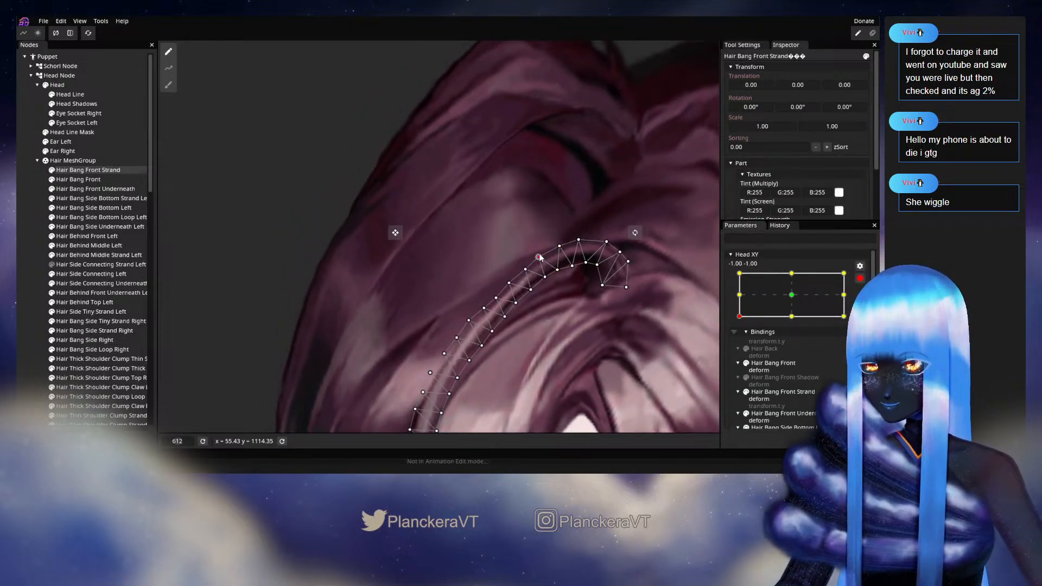
pyautogui.click(545, 277)
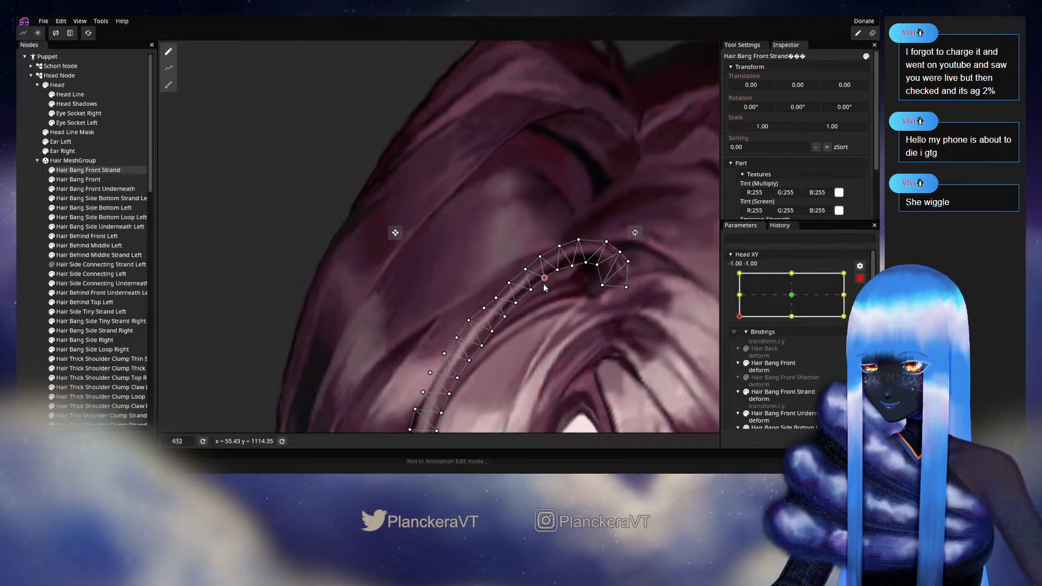
pyautogui.moveTo(545, 287); pyautogui.dragTo(559, 242)
pyautogui.click(554, 243)
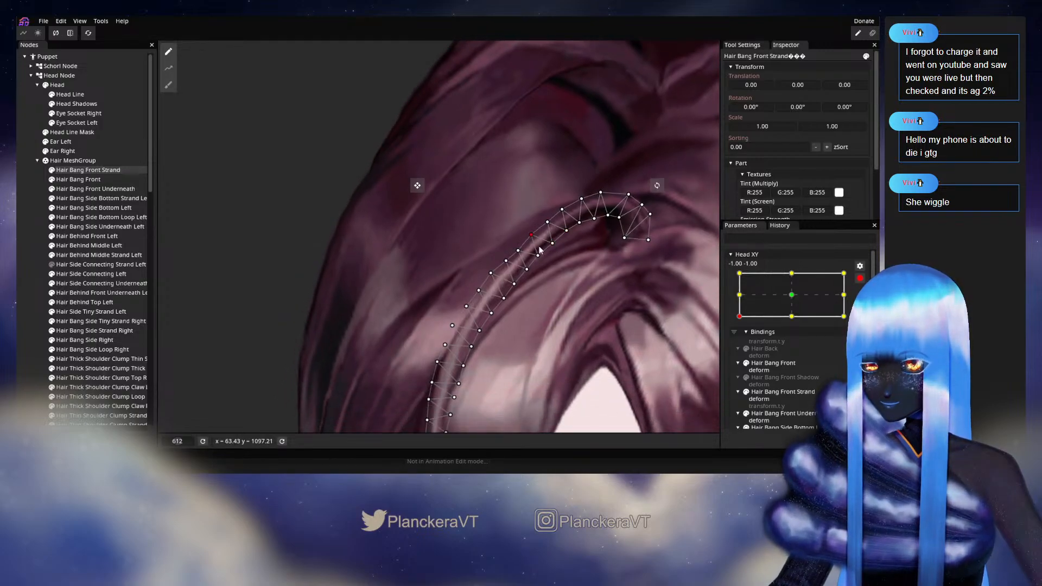
pyautogui.moveTo(536, 242); pyautogui.dragTo(568, 225)
pyautogui.click(565, 225)
# Step: Adjust the points farther down the strand's slope, mainly along its inner edge, and save the project
pyautogui.click(544, 221)
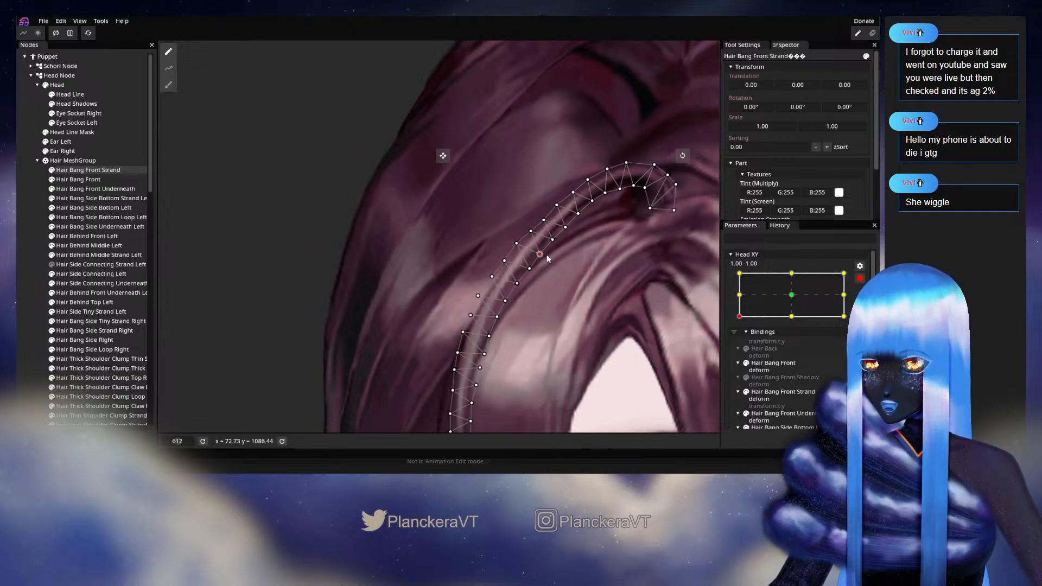
pyautogui.click(554, 240)
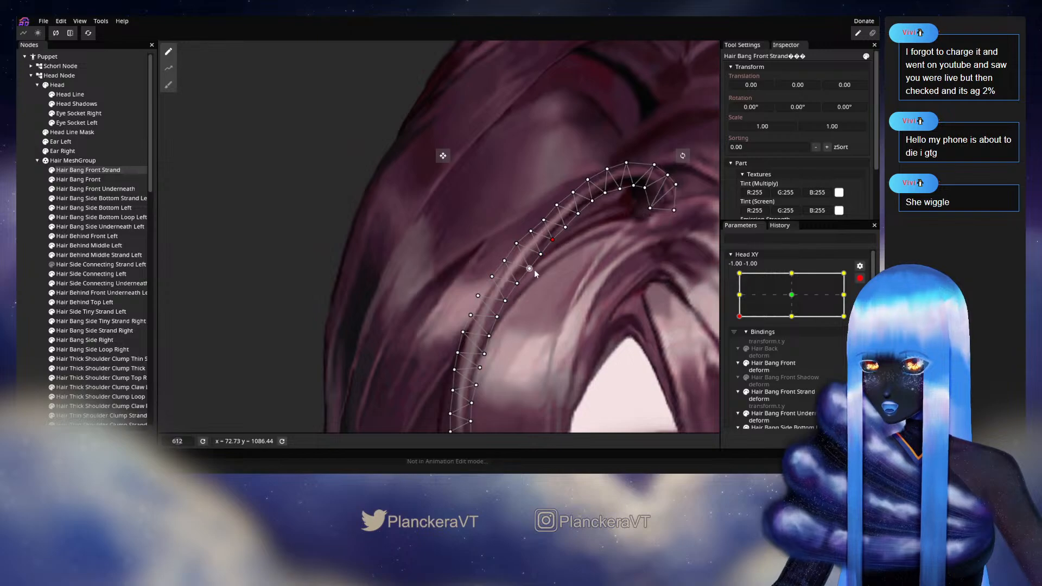
pyautogui.moveTo(514, 243); pyautogui.dragTo(540, 221)
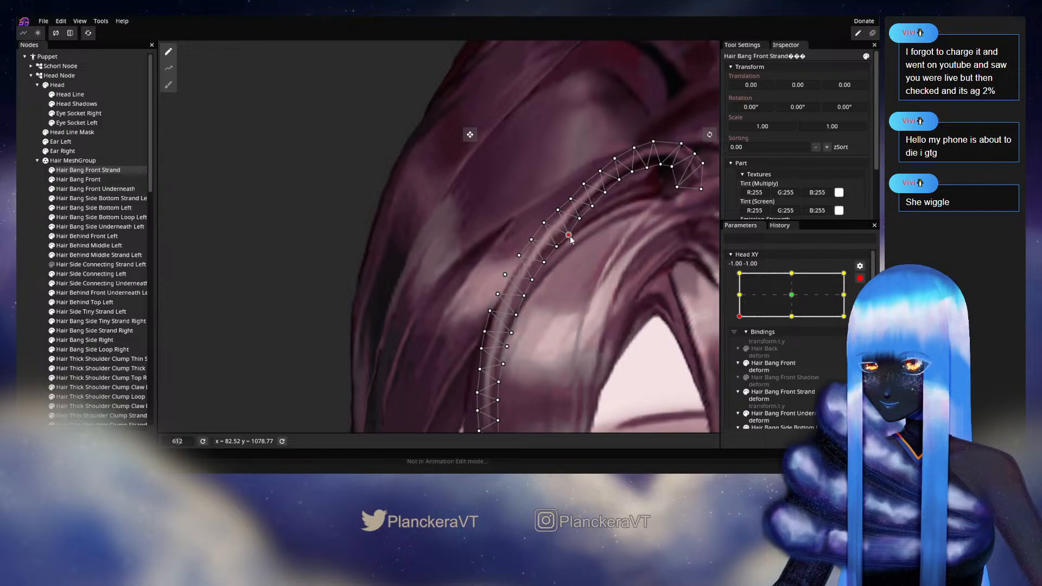
pyautogui.moveTo(571, 251); pyautogui.dragTo(578, 238)
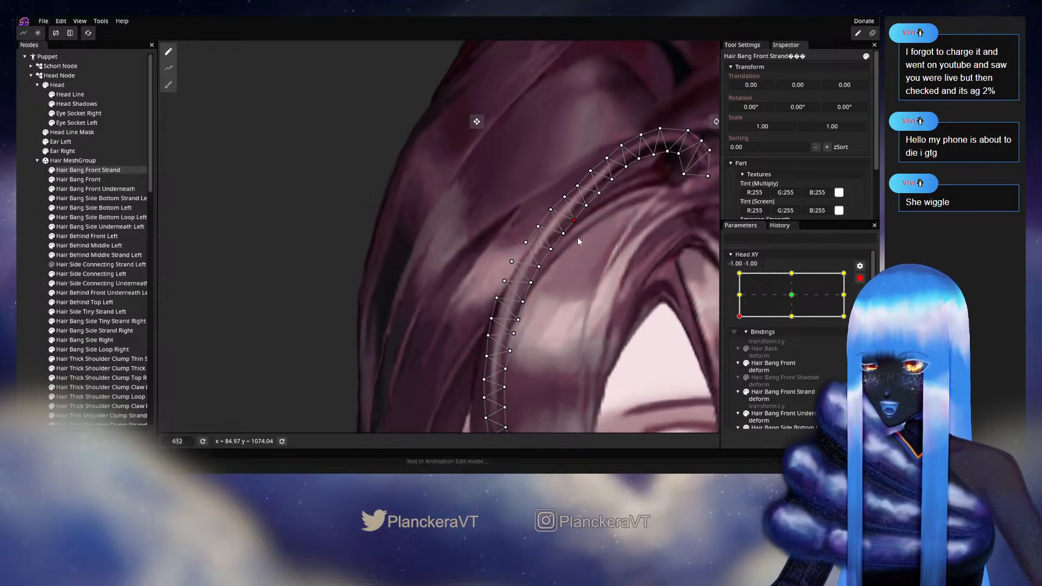
pyautogui.hotkey('ctrl', 's')
# Step: Even out the outer-edge and inner-edge points along the strand's upper slope, working up toward the crest
pyautogui.click(526, 242)
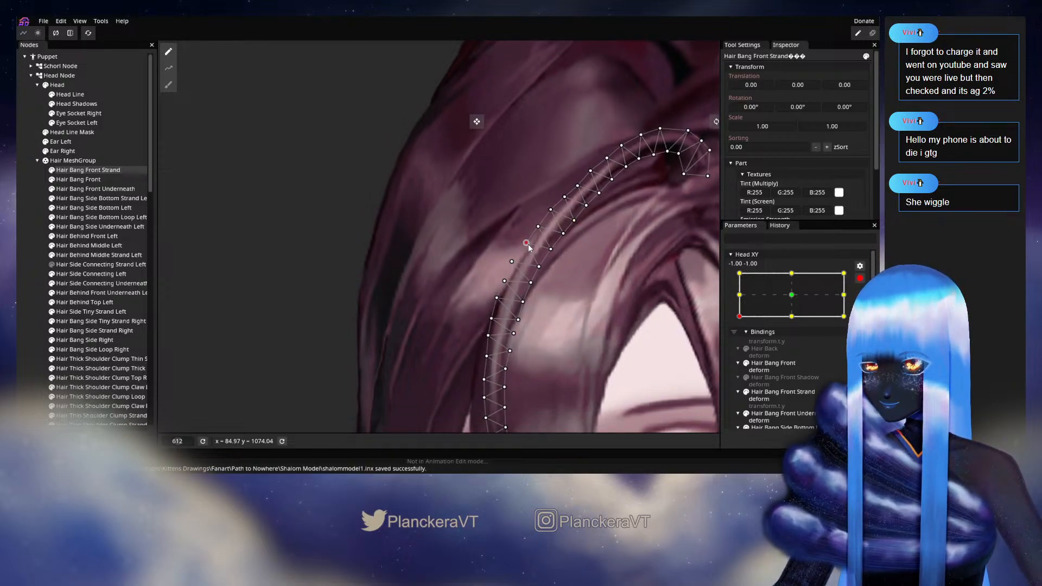
pyautogui.click(551, 249)
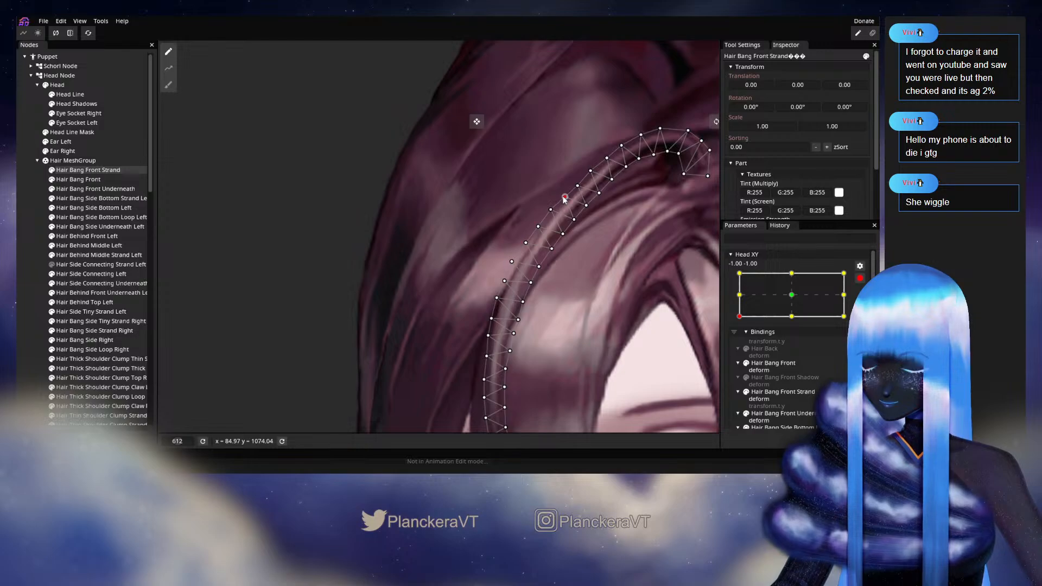
pyautogui.scroll(2, 564, 199)
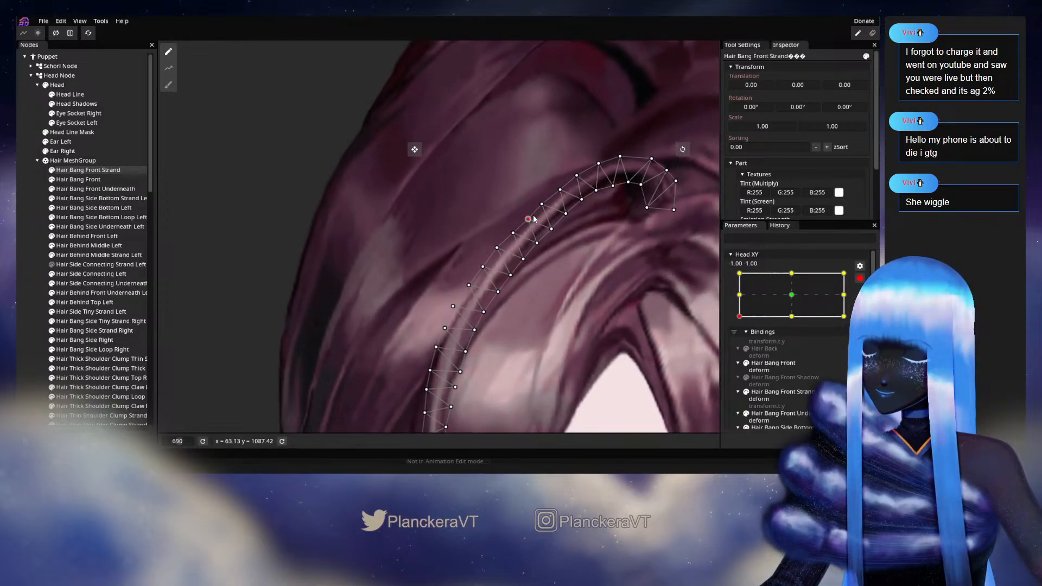
pyautogui.click(546, 203)
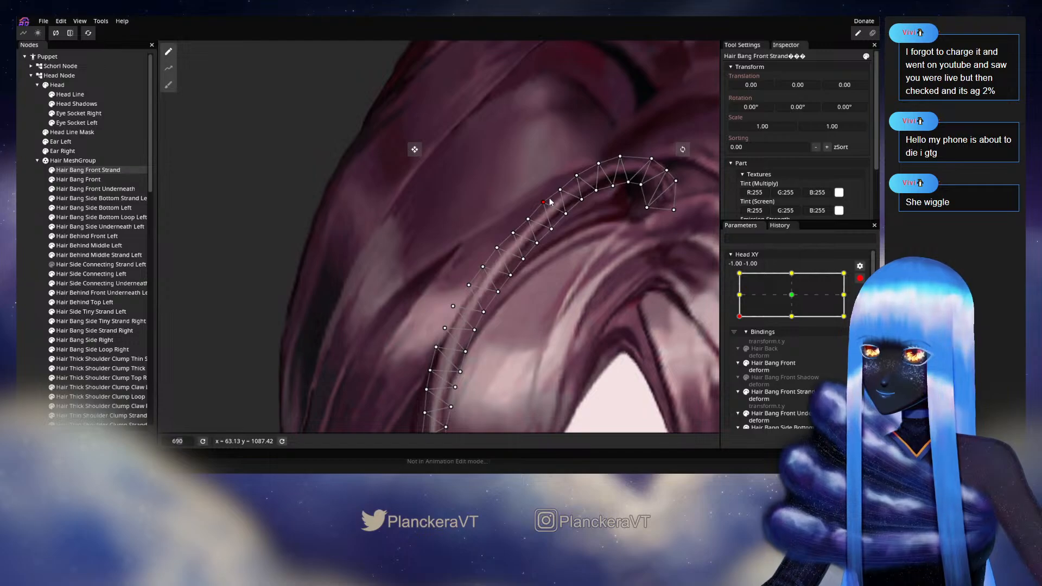
pyautogui.moveTo(569, 212); pyautogui.dragTo(572, 215)
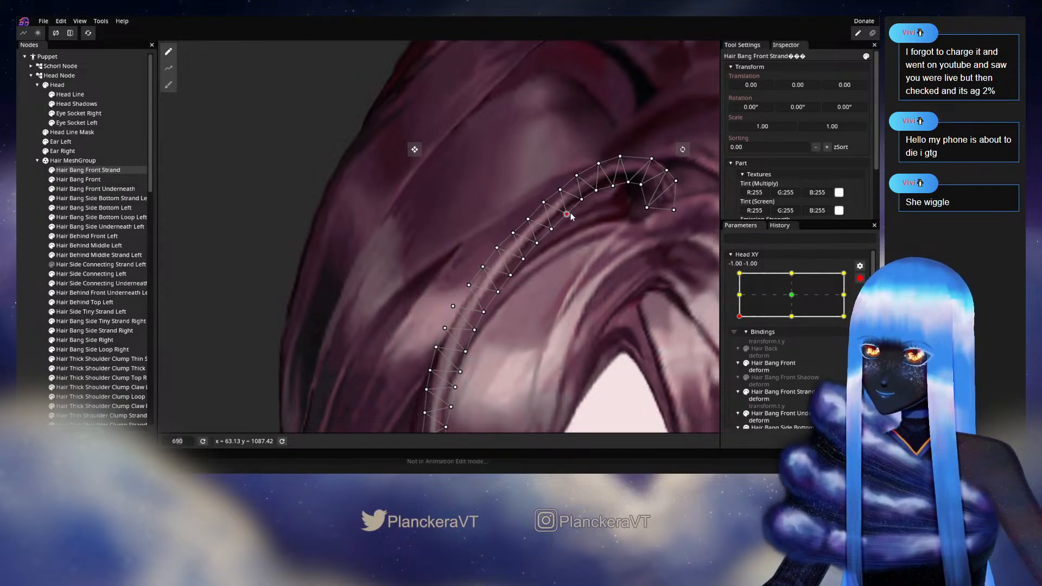
pyautogui.click(583, 202)
pyautogui.moveTo(587, 241); pyautogui.dragTo(623, 199)
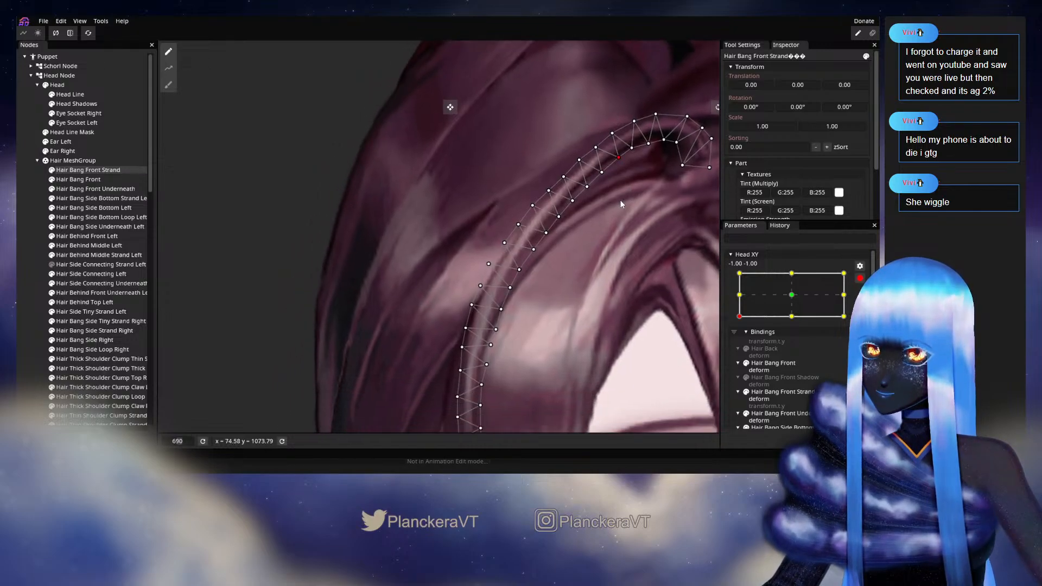
# Step: Nudge the points on both edges of the strand where its slope turns down toward the forehead
pyautogui.click(547, 234)
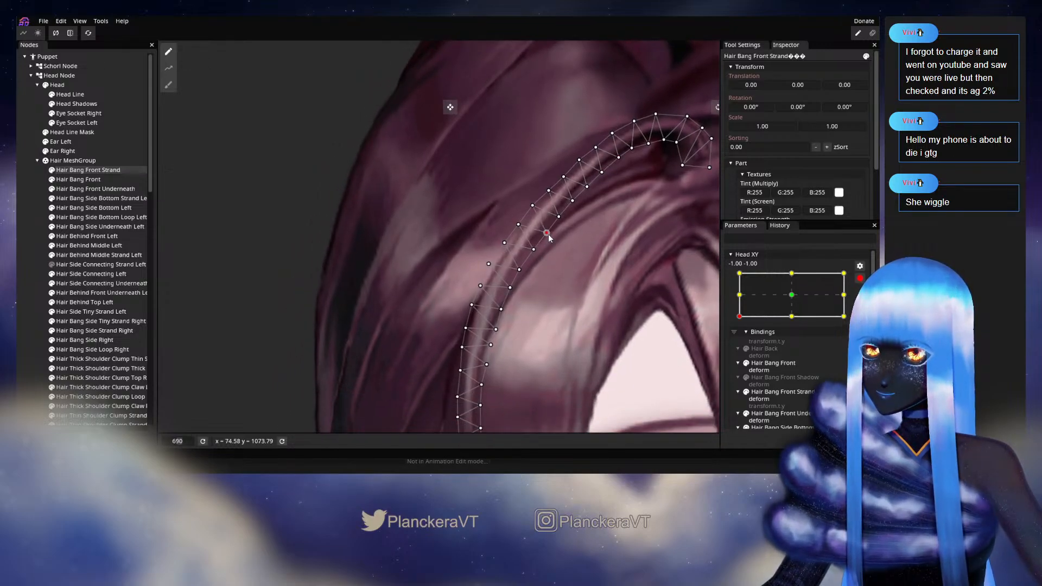
pyautogui.click(534, 207)
pyautogui.moveTo(528, 267); pyautogui.dragTo(554, 226)
pyautogui.click(549, 231)
# Step: Deselect the strand, stop recording, and preview the hair's motion around Head XY -1, -1
pyautogui.scroll(-5, 558, 256)
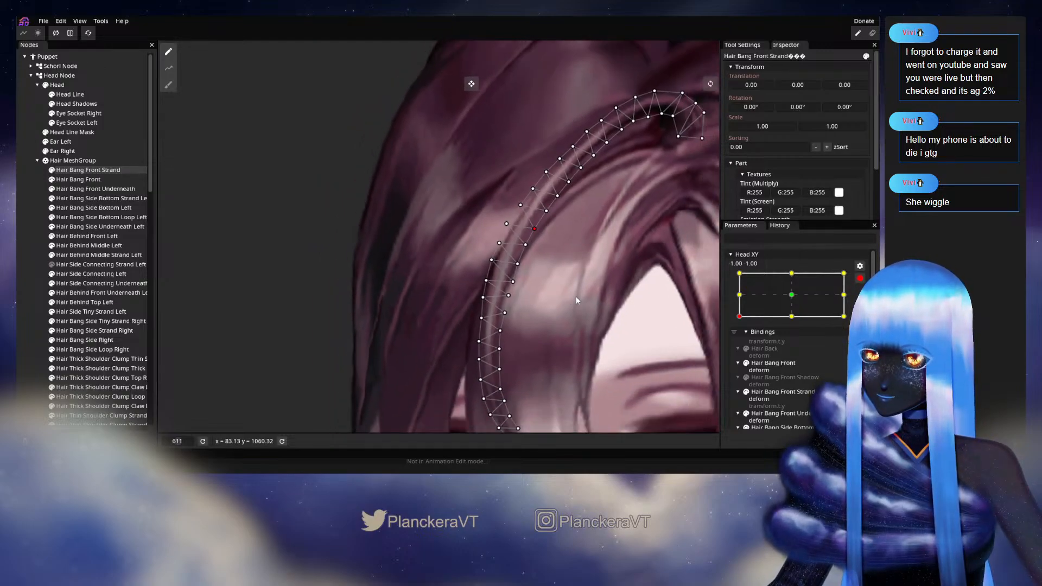
pyautogui.click(18, 293)
pyautogui.scroll(-5, 590, 307)
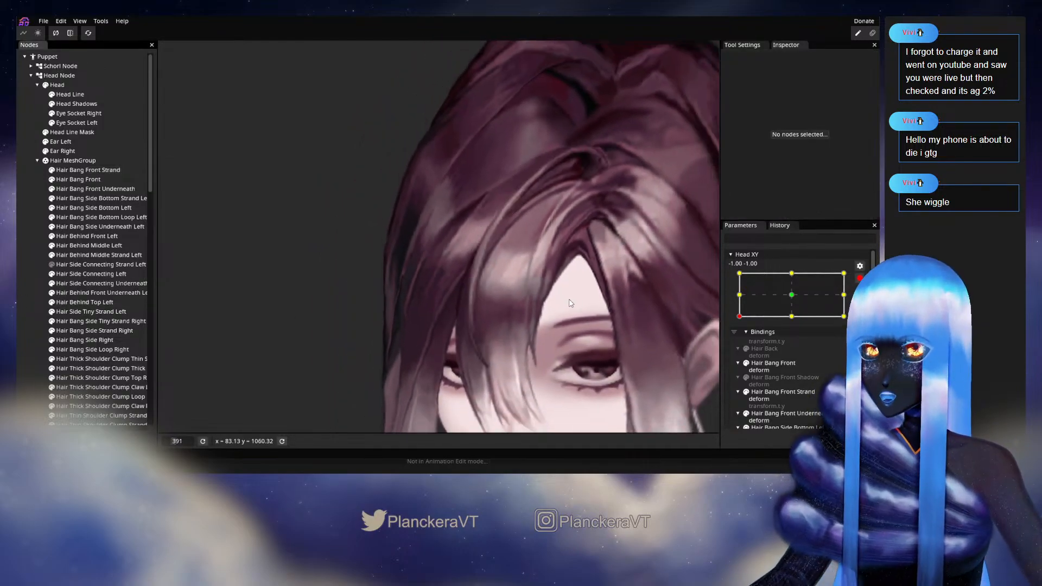
pyautogui.click(859, 278)
pyautogui.moveTo(741, 348)
pyautogui.mouseDown()
pyautogui.moveTo(798, 351)
pyautogui.moveTo(754, 350)
pyautogui.moveTo(739, 328)
pyautogui.moveTo(740, 342)
pyautogui.moveTo(762, 351)
pyautogui.moveTo(728, 347)
pyautogui.mouseUp()
pyautogui.scroll(3, 569, 288)
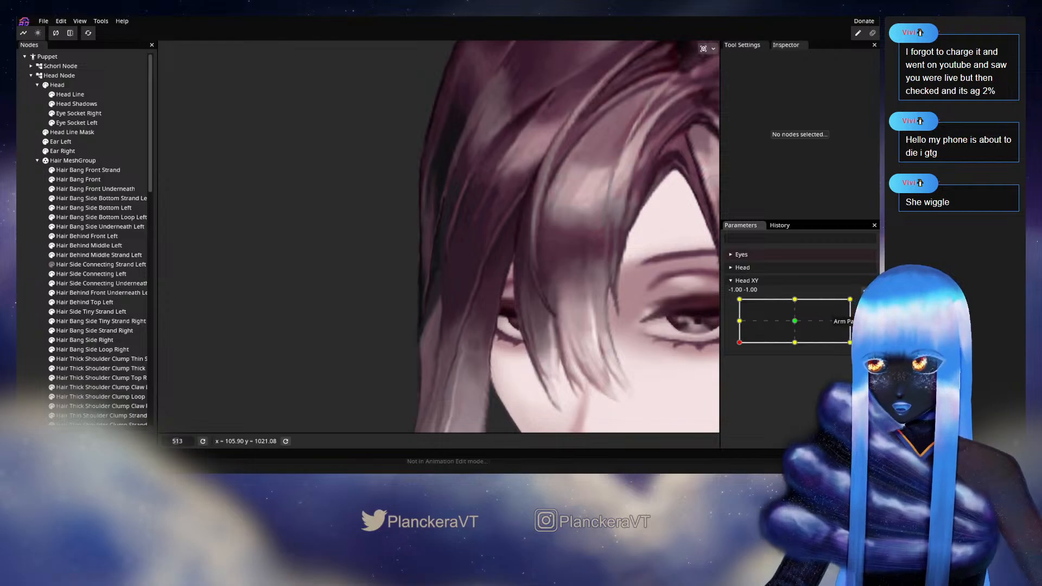
# Step: Record at Head XY -1, -1 and shift Hair Bang Side Right's inner mesh points beside the front bang
pyautogui.click(865, 304)
pyautogui.scroll(1, 495, 317)
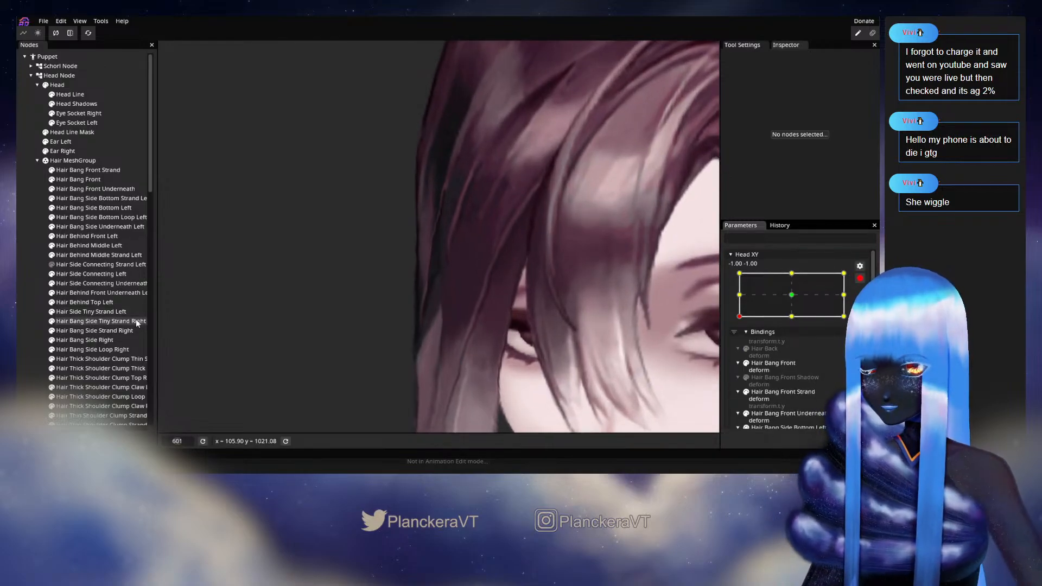
pyautogui.click(85, 340)
pyautogui.scroll(1, 531, 302)
pyautogui.scroll(2, 531, 301)
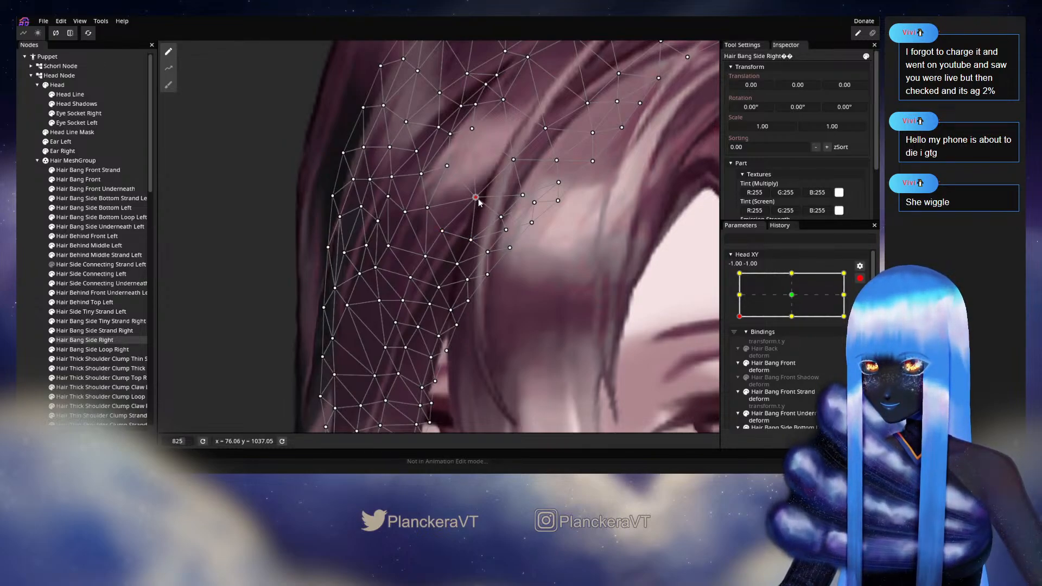
pyautogui.moveTo(477, 198); pyautogui.dragTo(478, 199)
pyautogui.moveTo(474, 240); pyautogui.dragTo(525, 203)
pyautogui.click(451, 223)
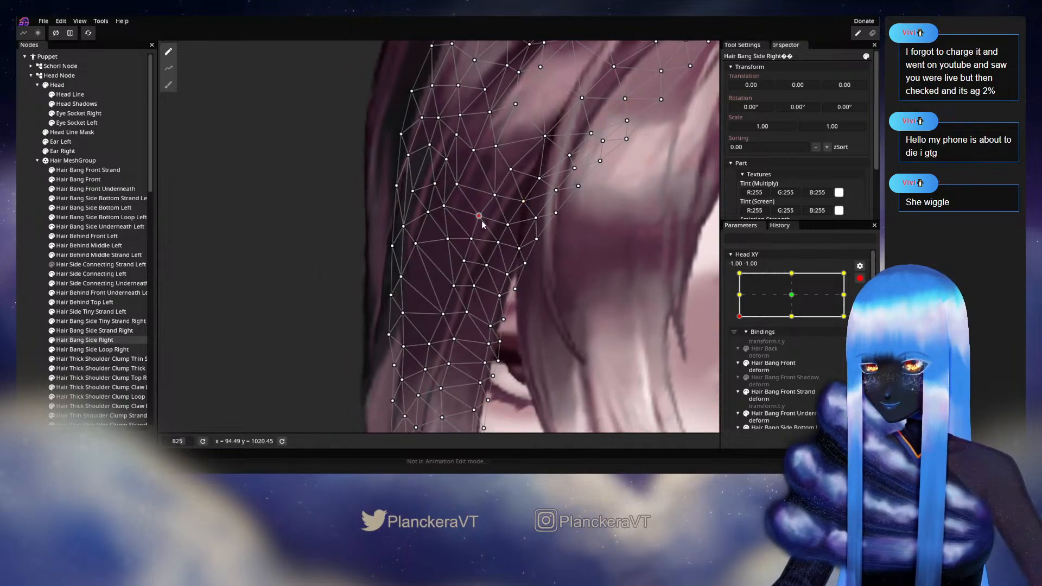
# Step: Reposition Hair Bang Side Right's interior mesh points along its middle section, just above eye level
pyautogui.moveTo(502, 250); pyautogui.dragTo(503, 251)
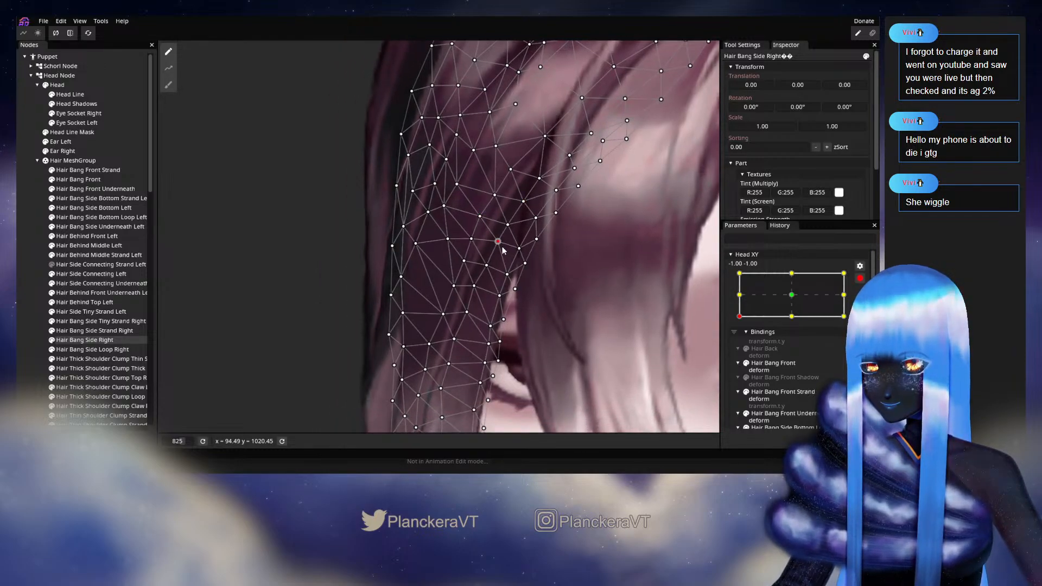
pyautogui.click(487, 270)
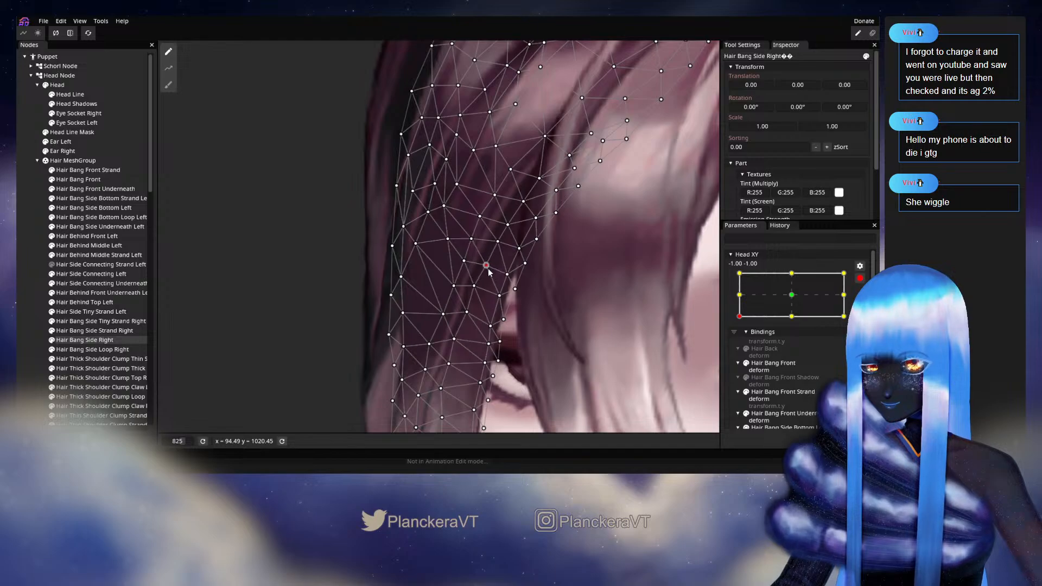
pyautogui.moveTo(461, 266); pyautogui.dragTo(463, 266)
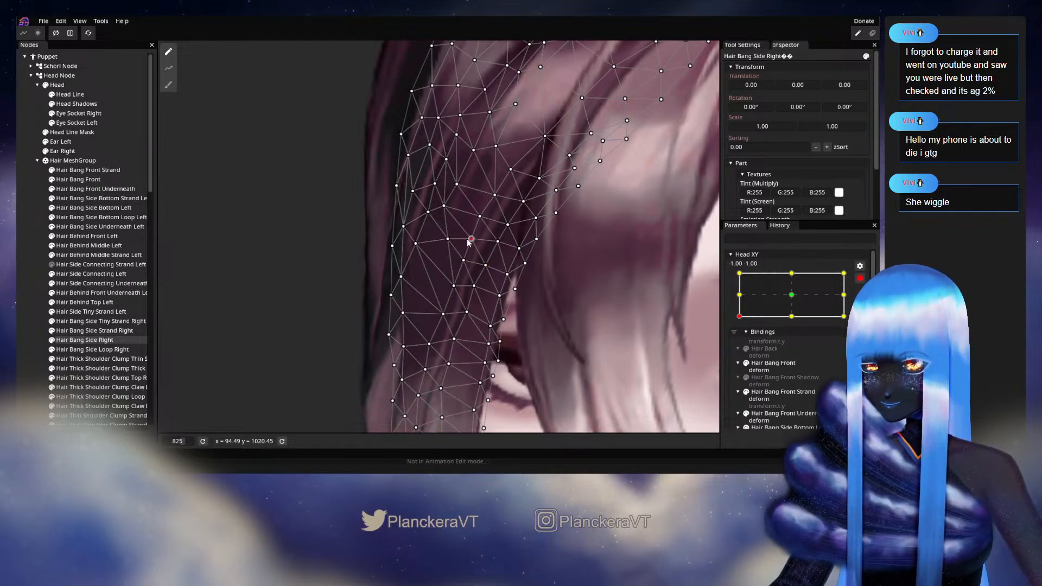
pyautogui.scroll(-2, 470, 243)
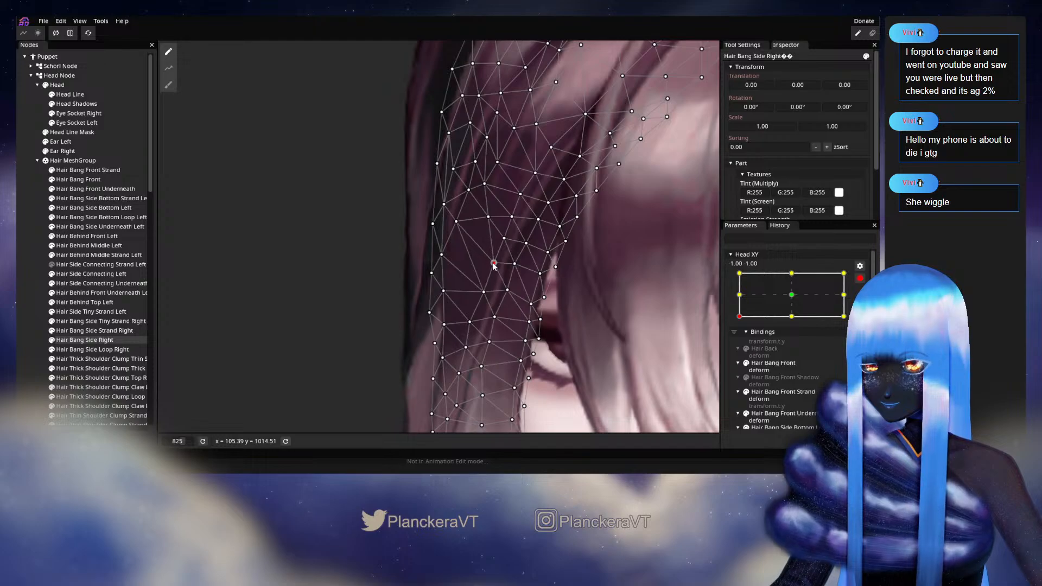
pyautogui.moveTo(501, 242); pyautogui.dragTo(541, 242)
pyautogui.click(537, 238)
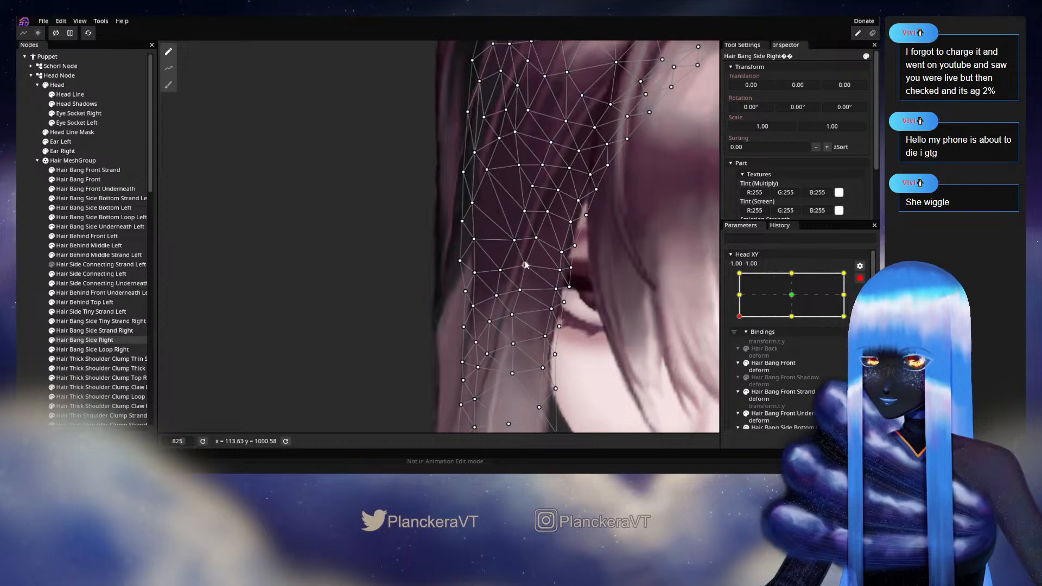
# Step: Adjust Hair Bang Side Right's interior mesh points beside and just below the eye
pyautogui.moveTo(531, 261); pyautogui.dragTo(529, 261)
pyautogui.moveTo(533, 306); pyautogui.dragTo(539, 264)
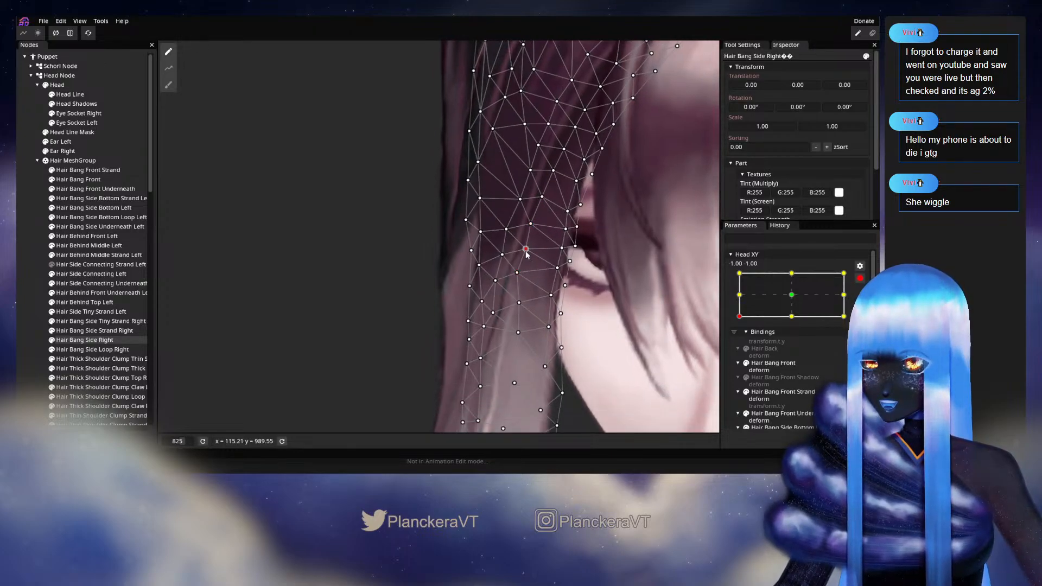
pyautogui.moveTo(509, 236); pyautogui.dragTo(526, 252)
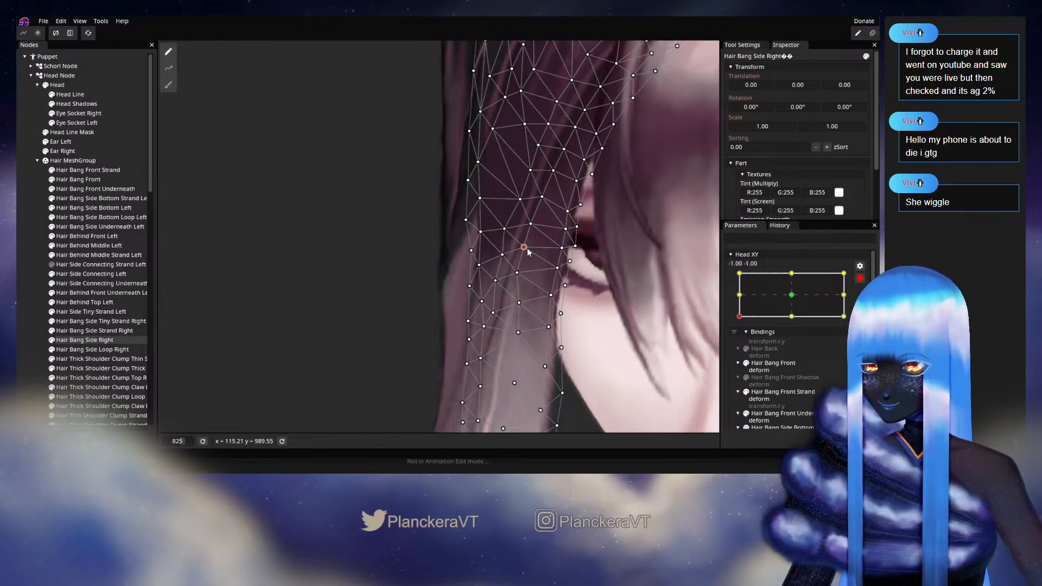
pyautogui.moveTo(521, 200); pyautogui.dragTo(518, 199)
pyautogui.moveTo(511, 263); pyautogui.dragTo(522, 239)
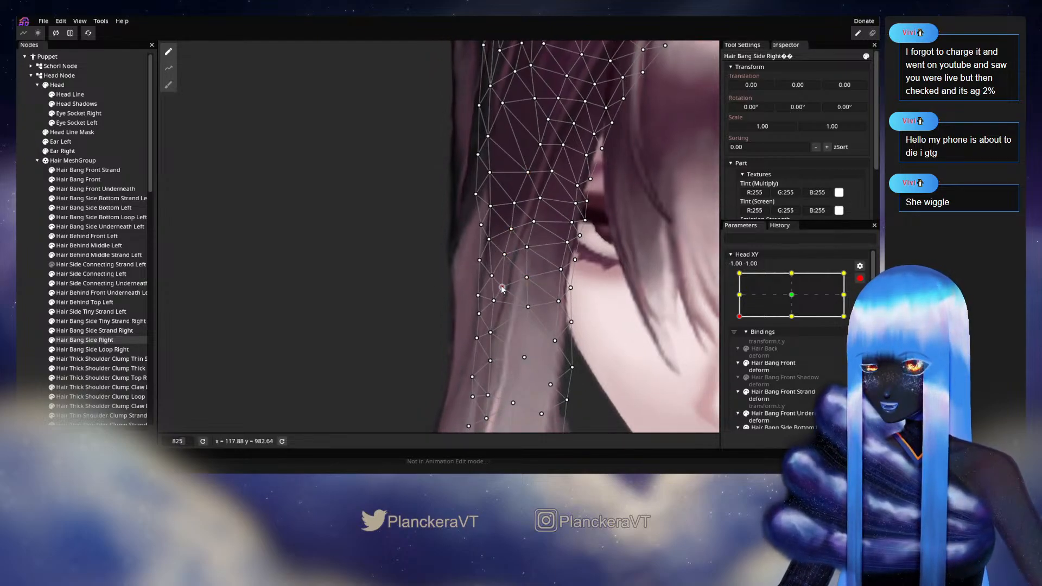
pyautogui.moveTo(510, 308); pyautogui.dragTo(516, 277)
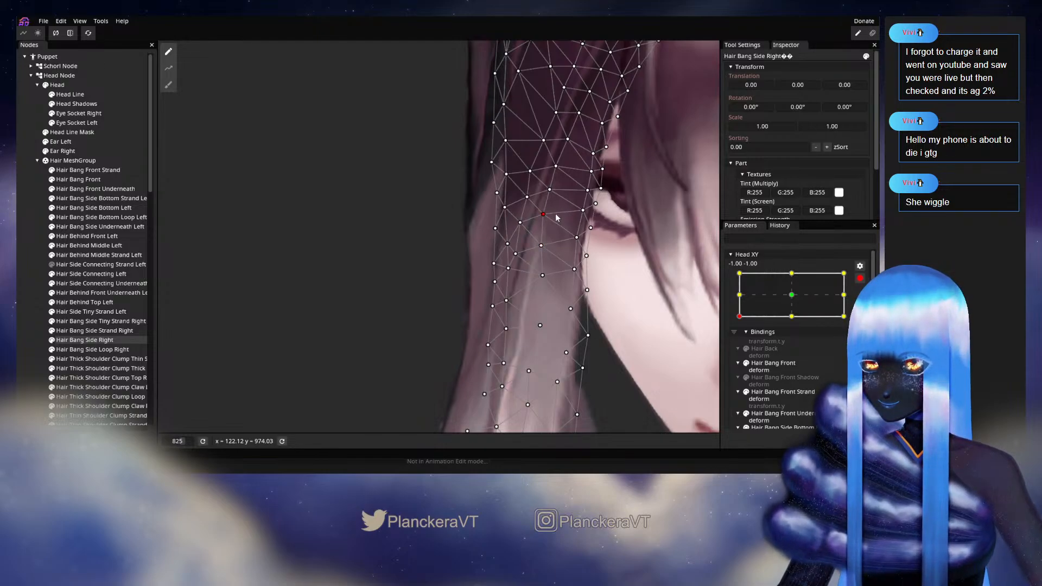
# Step: Leave the side bang's mesh, stop recording, and sweep Head XY vertically from -1 toward 0 with X at -1
pyautogui.moveTo(549, 195); pyautogui.dragTo(445, 312)
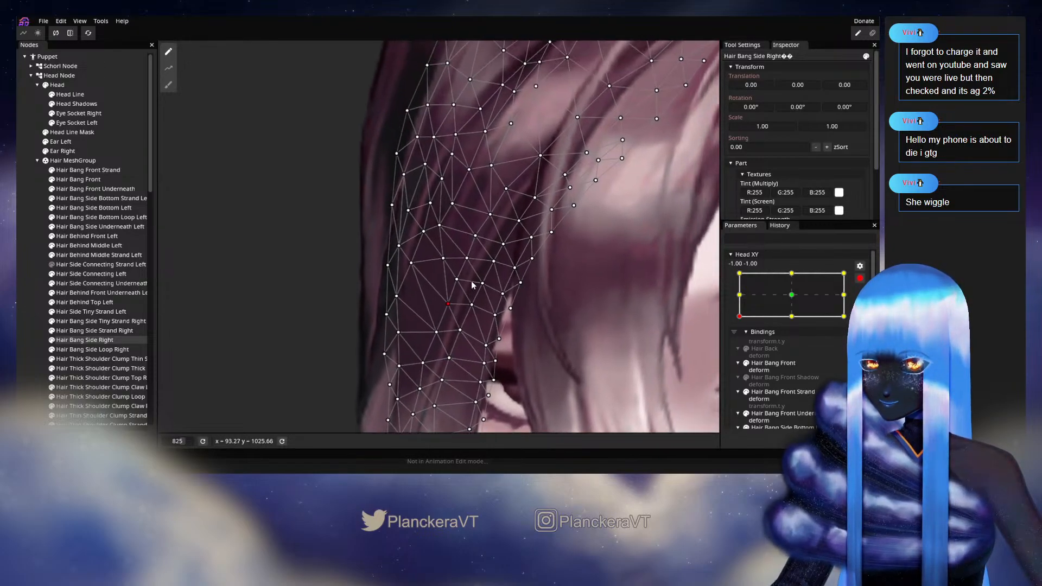
pyautogui.scroll(-1, 472, 284)
pyautogui.press('Escape')
pyautogui.scroll(-5, 519, 308)
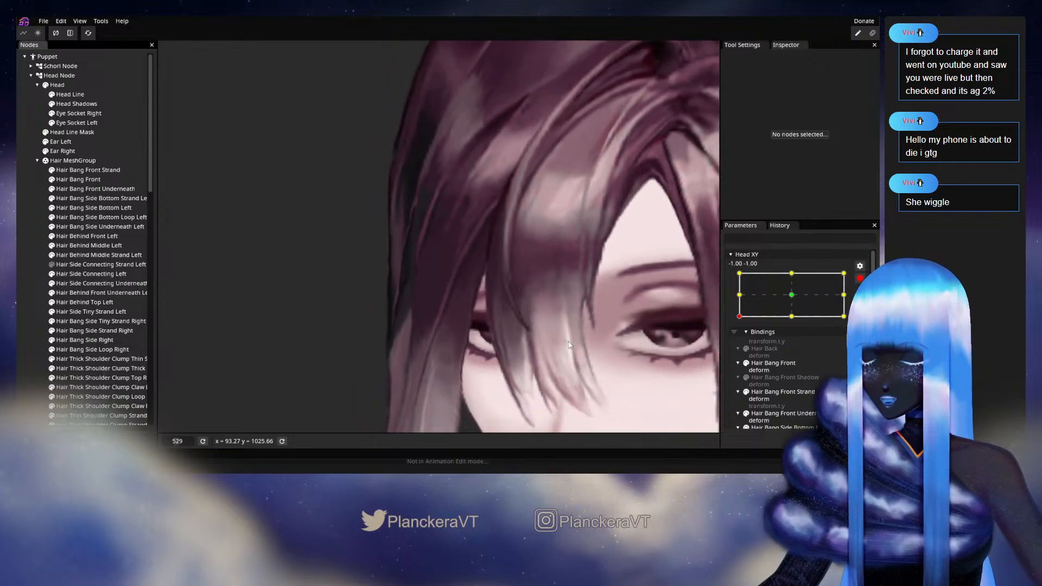
pyautogui.scroll(-4, 591, 343)
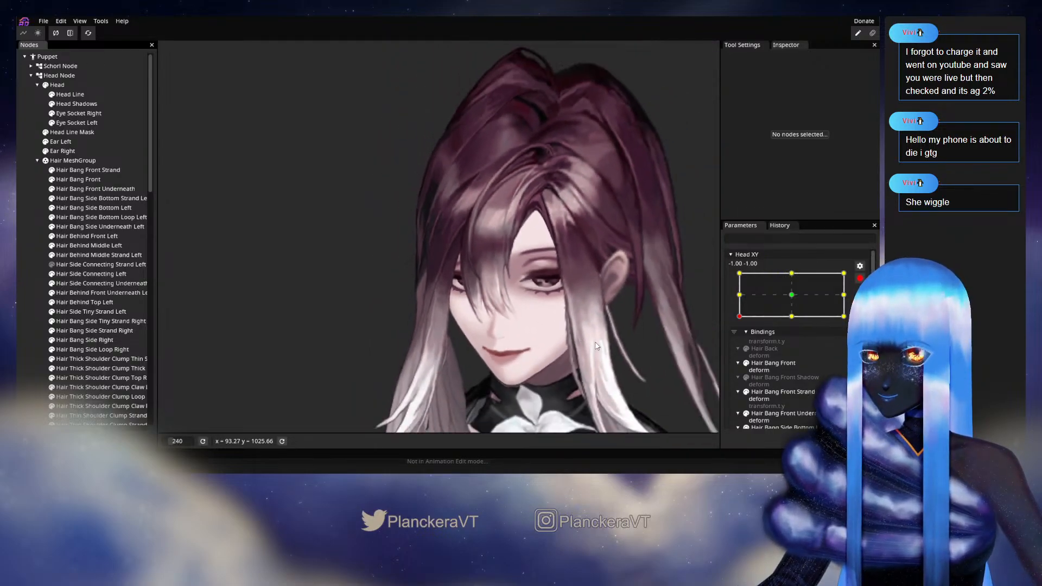
pyautogui.click(860, 278)
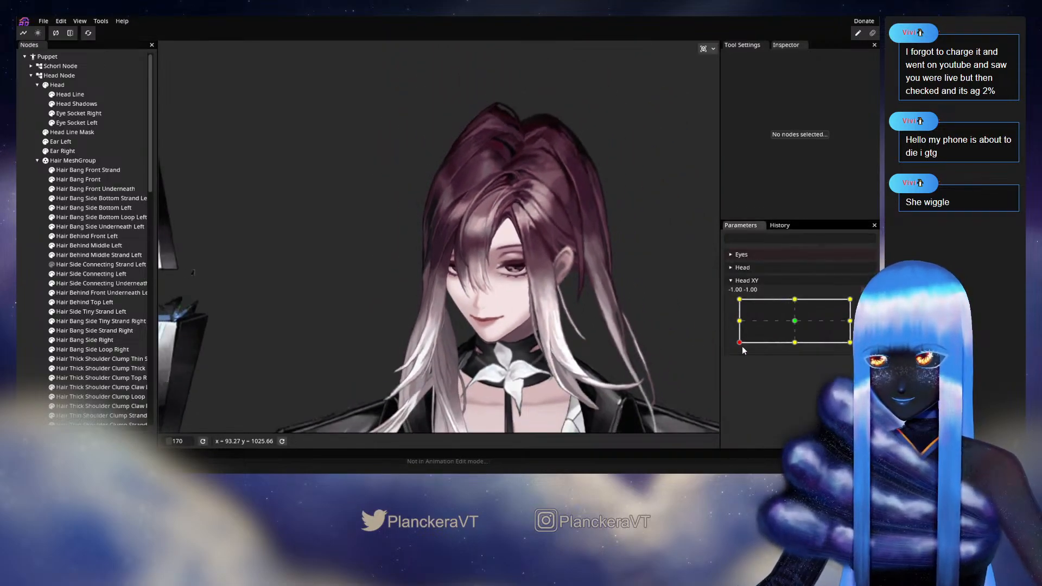
pyautogui.moveTo(740, 345)
pyautogui.mouseDown()
pyautogui.moveTo(798, 346)
pyautogui.moveTo(739, 345)
pyautogui.moveTo(738, 358)
pyautogui.moveTo(737, 338)
pyautogui.moveTo(731, 351)
pyautogui.mouseUp()
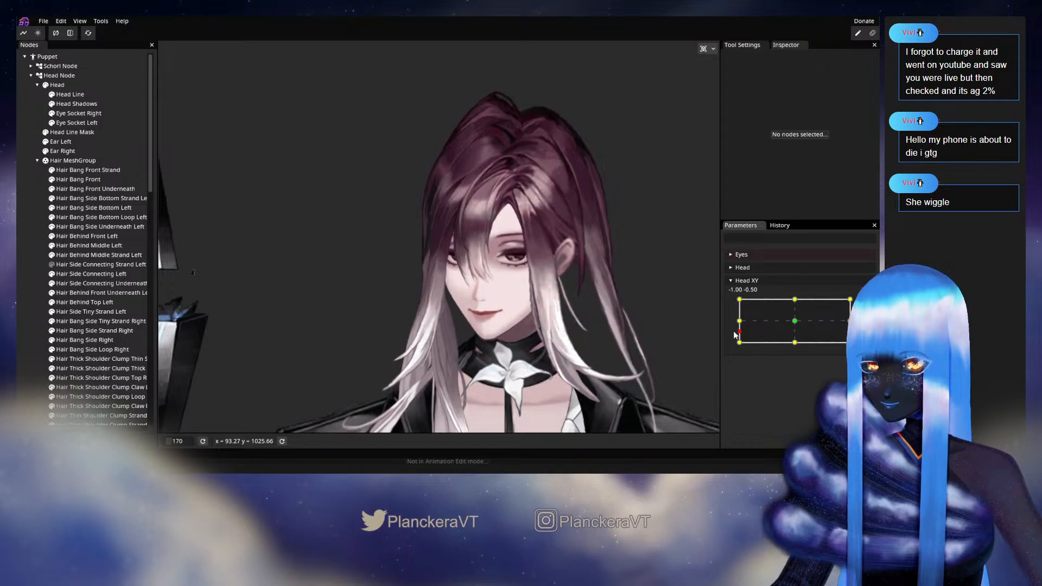
pyautogui.moveTo(731, 349); pyautogui.dragTo(731, 327)
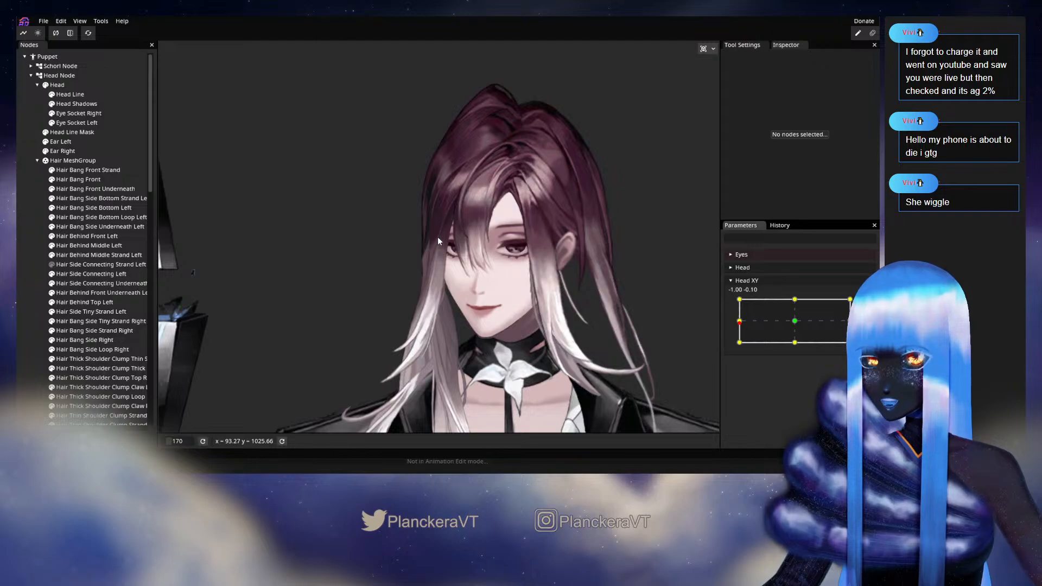
# Step: Record at Head XY -1, 0 and open Hair Bang Side Right's mesh for deformation
pyautogui.moveTo(733, 331)
pyautogui.mouseDown()
pyautogui.moveTo(796, 323)
pyautogui.moveTo(738, 350)
pyautogui.moveTo(796, 324)
pyautogui.moveTo(739, 344)
pyautogui.moveTo(790, 349)
pyautogui.moveTo(728, 339)
pyautogui.moveTo(741, 323)
pyautogui.mouseUp()
pyautogui.scroll(5, 476, 298)
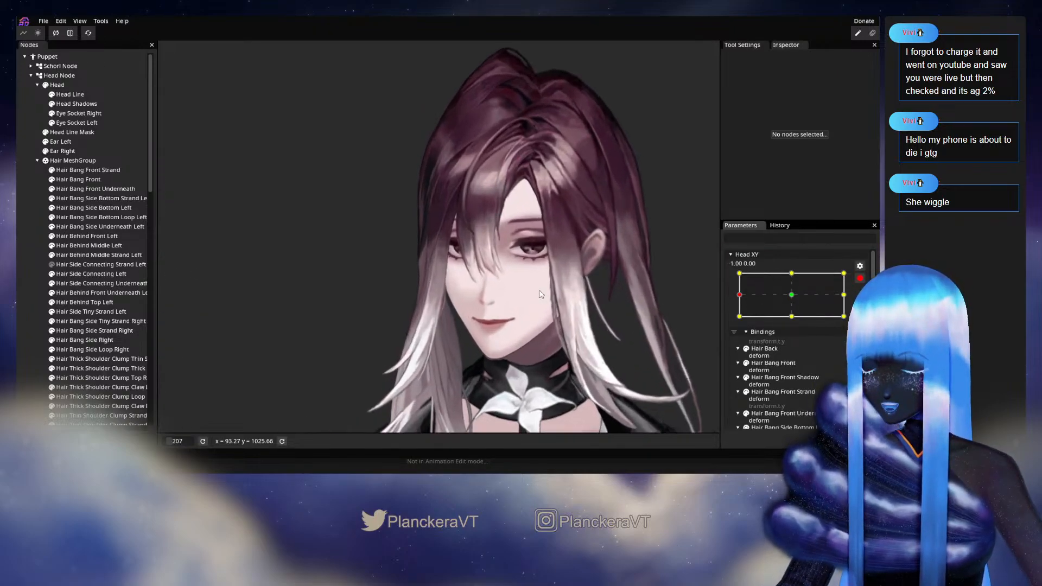
pyautogui.scroll(4, 476, 298)
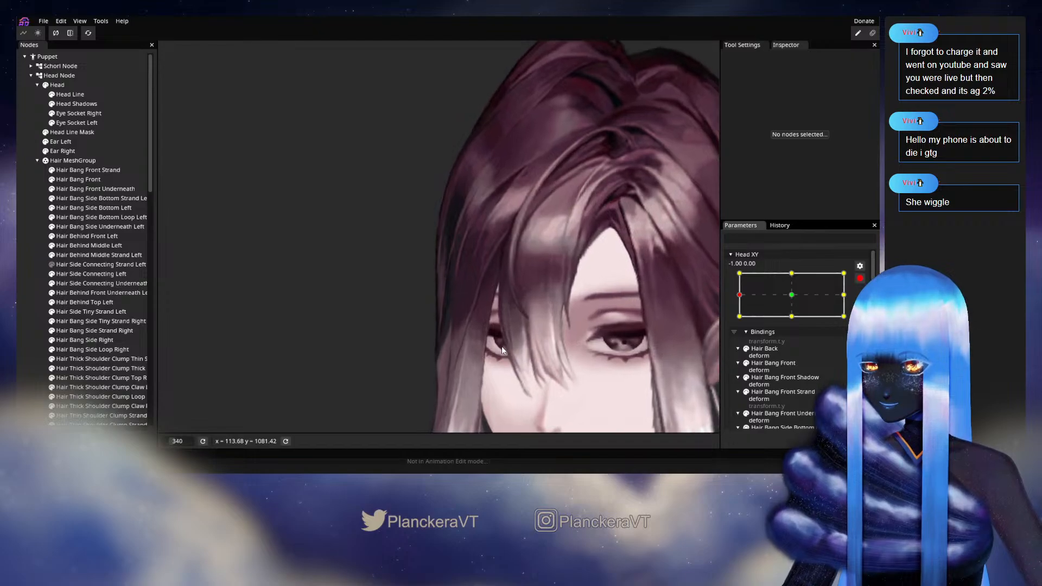
pyautogui.scroll(2, 473, 318)
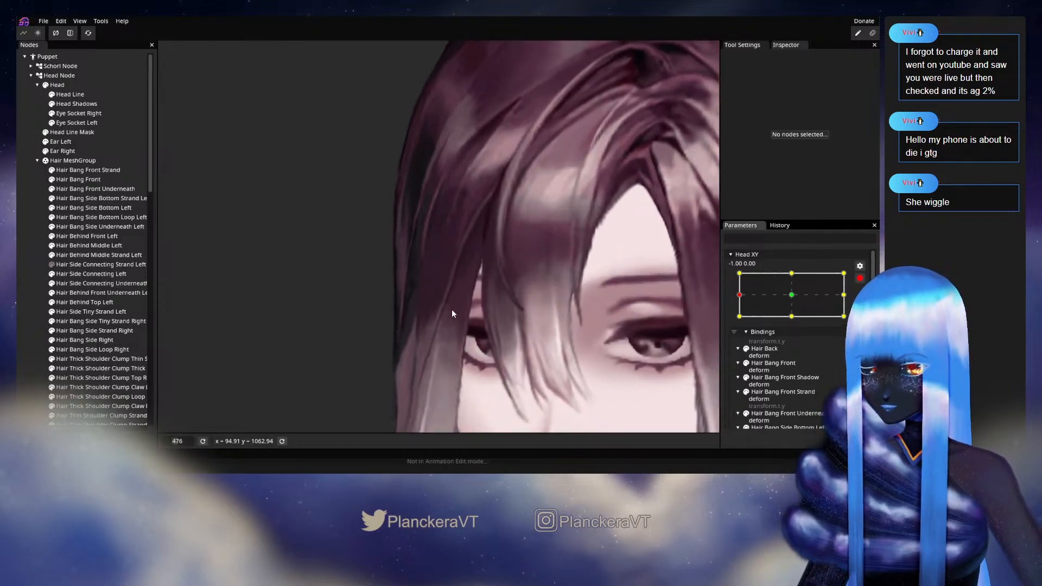
pyautogui.click(90, 274)
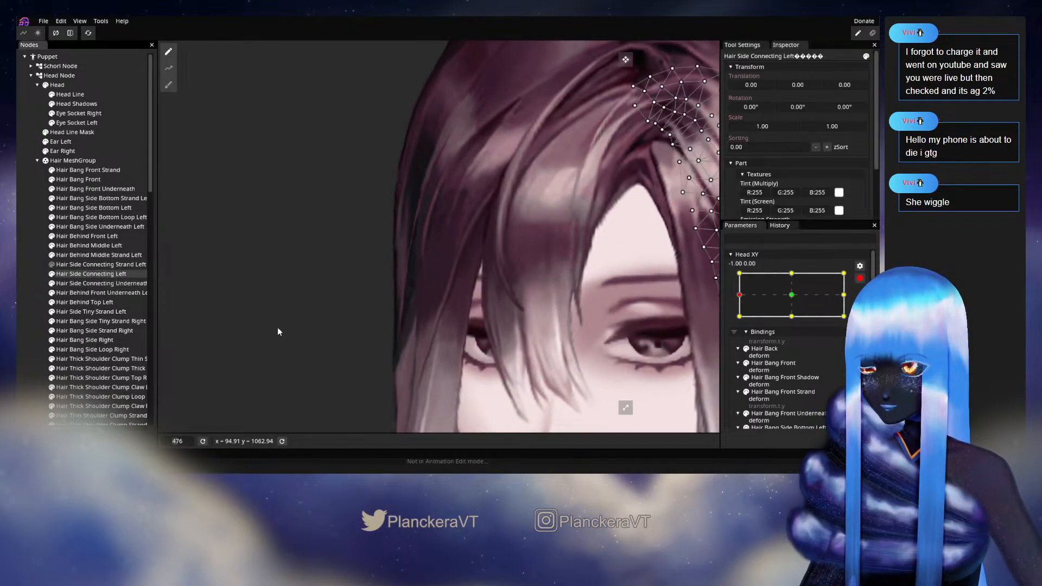
pyautogui.scroll(1, 244, 322)
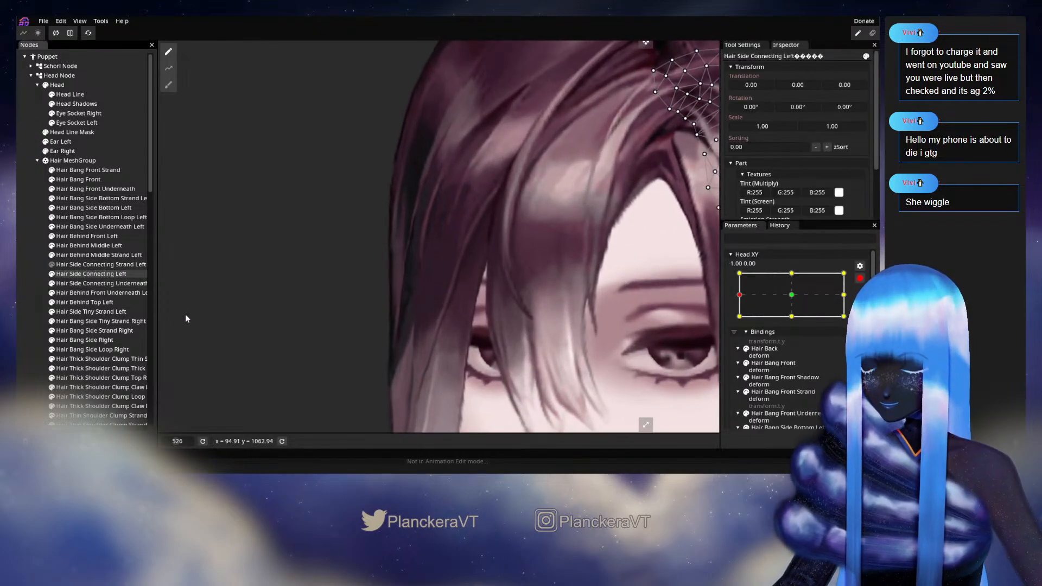
pyautogui.click(104, 339)
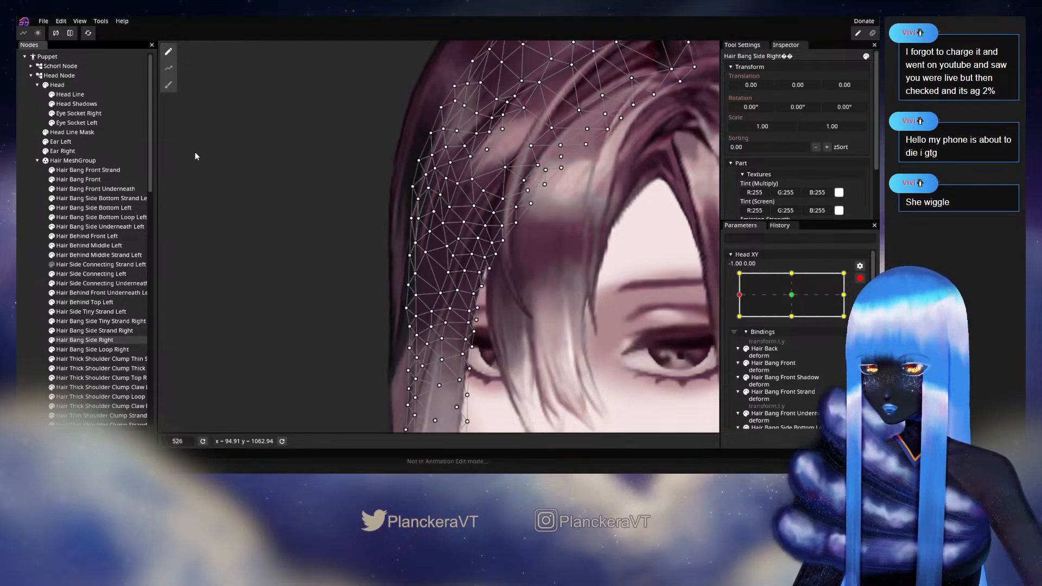
# Step: Nudge Hair Bang Side Right's mesh points beside the front bang using a Circle Brush of size 14
pyautogui.click(167, 85)
pyautogui.hscroll(5, 239, 305)
pyautogui.moveTo(595, 48); pyautogui.dragTo(588, 48)
pyautogui.hscroll(-5, 586, 269)
pyautogui.scroll(1, 586, 269)
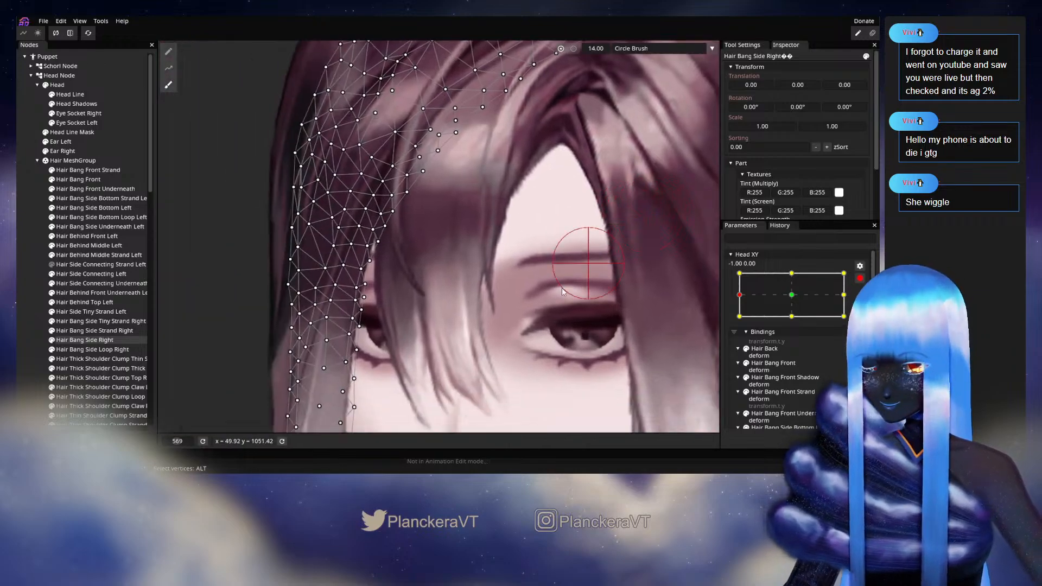
pyautogui.scroll(2, 586, 266)
pyautogui.hscroll(-5, 582, 308)
pyautogui.moveTo(473, 298); pyautogui.dragTo(469, 298)
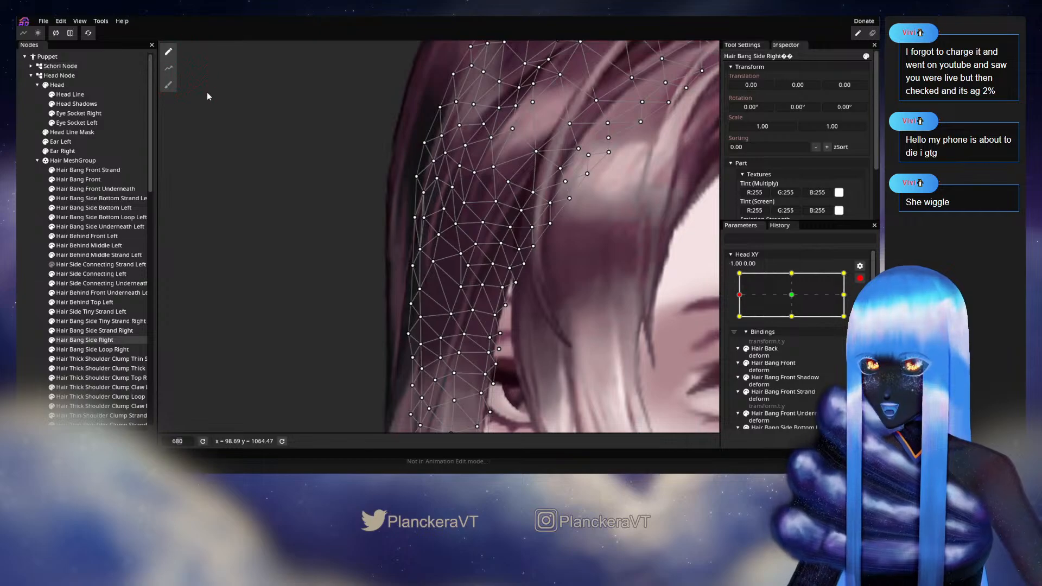
# Step: Fine-tune Hair Bang Side Right's individual interior mesh points just above the eye and leave the mesh
pyautogui.scroll(1, 463, 321)
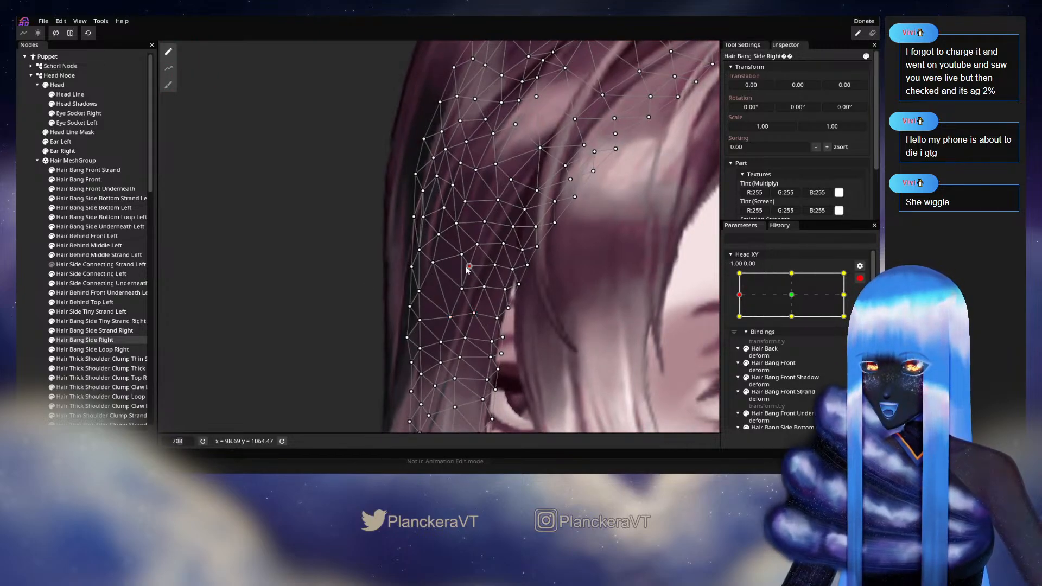
pyautogui.click(462, 289)
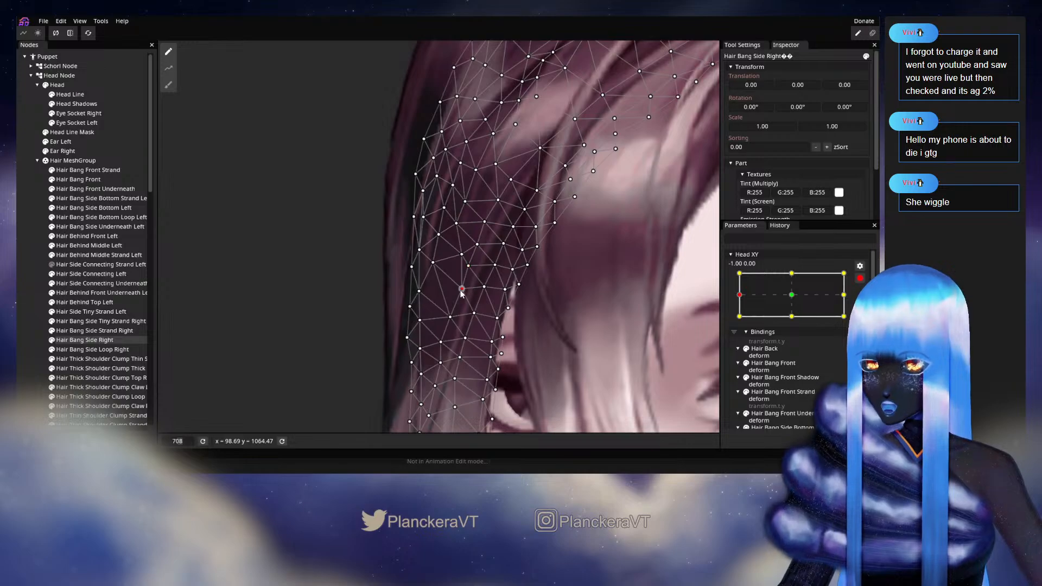
pyautogui.moveTo(482, 293); pyautogui.dragTo(485, 293)
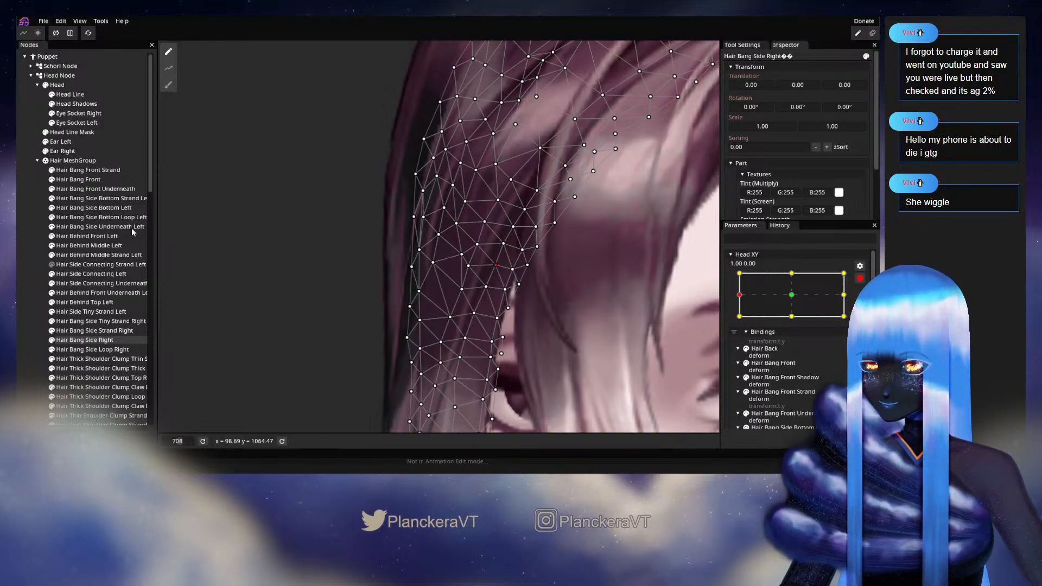
pyautogui.press('Escape')
pyautogui.scroll(-6, 599, 320)
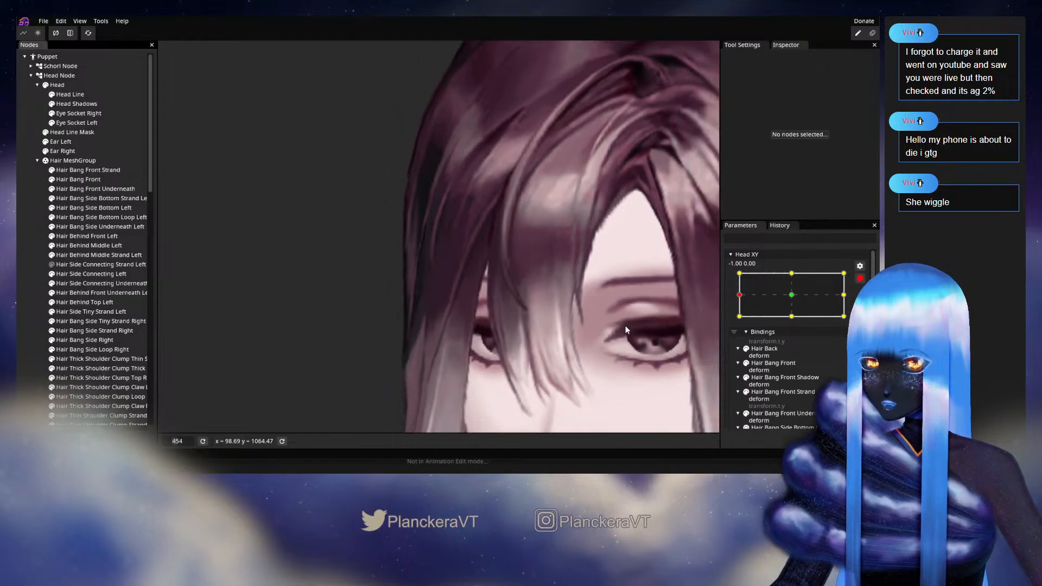
pyautogui.scroll(-6, 640, 319)
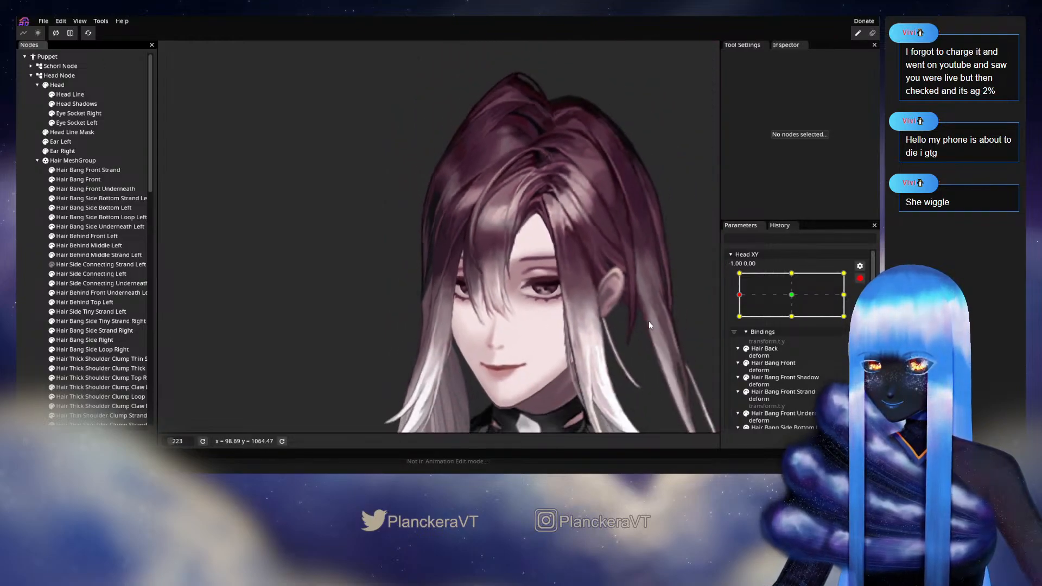
pyautogui.scroll(-2, 640, 320)
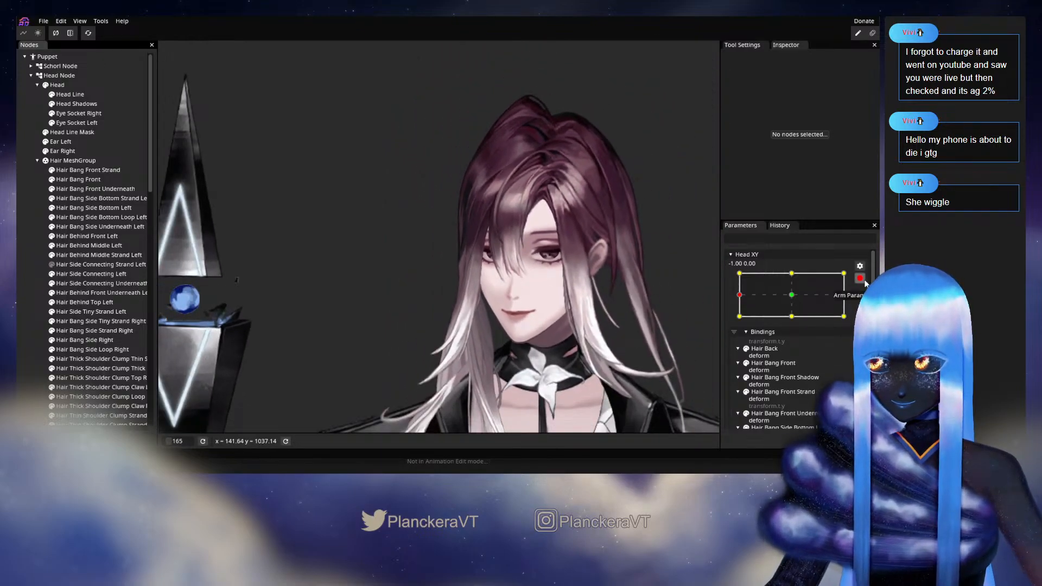
# Step: Stop recording and sweep Head XY from -1, 0 toward -1, -1 to check the side bang's motion
pyautogui.click(861, 279)
pyautogui.moveTo(739, 324); pyautogui.dragTo(755, 342)
pyautogui.moveTo(796, 327); pyautogui.dragTo(693, 339)
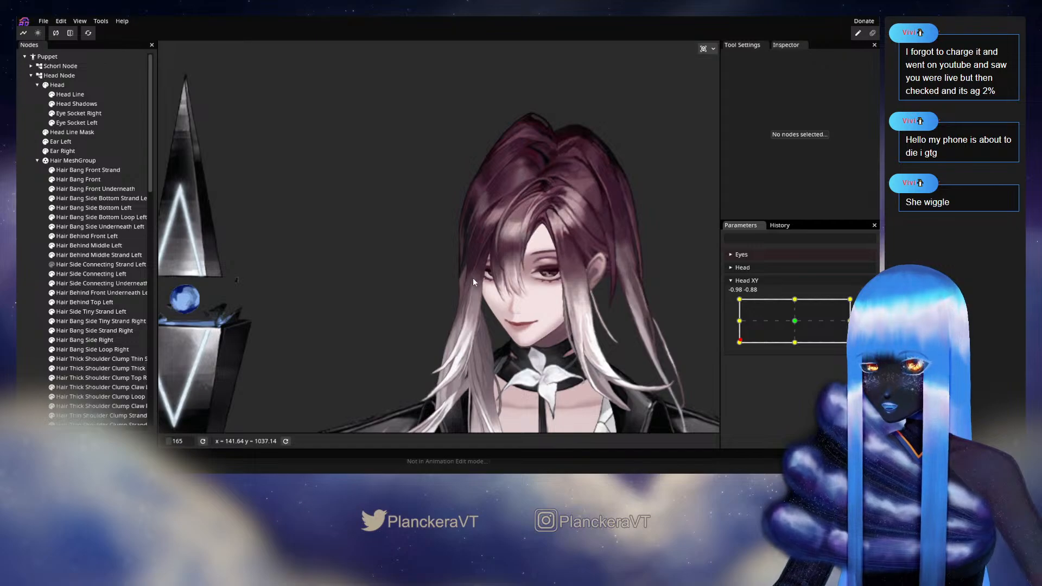
# Step: Record at Head XY -1, -1 and adjust Hair Bang Side Right's inner mesh edge beside the eye with the Circle Brush at size 14
pyautogui.scroll(5, 472, 279)
pyautogui.scroll(4, 526, 341)
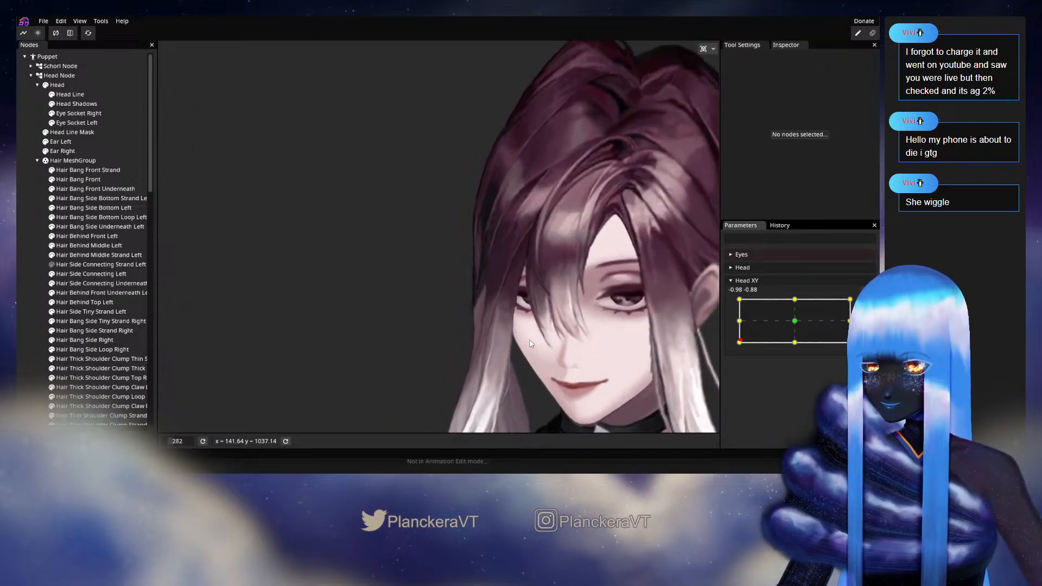
pyautogui.scroll(2, 545, 288)
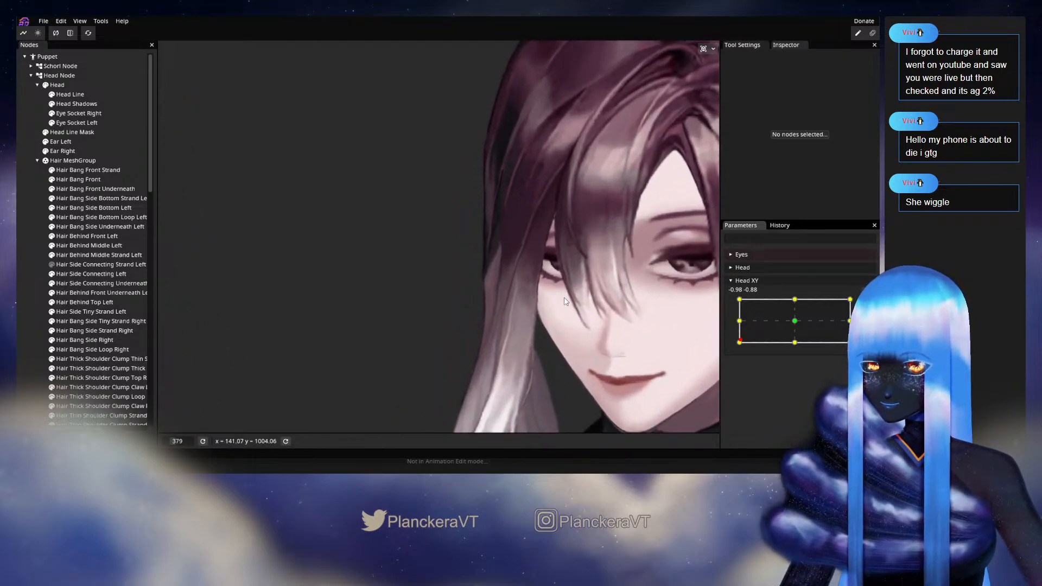
pyautogui.click(866, 304)
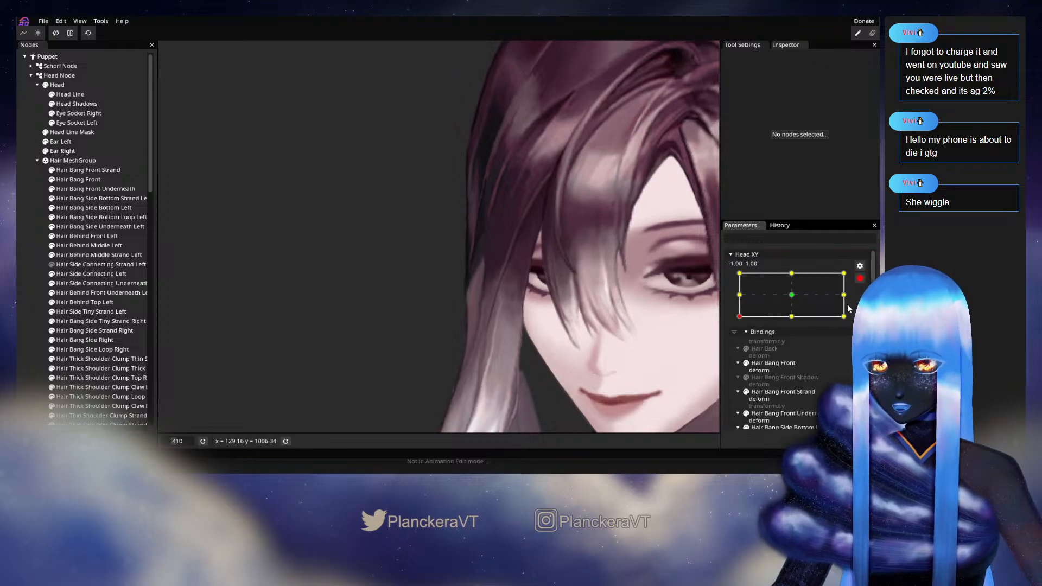
pyautogui.scroll(3, 337, 321)
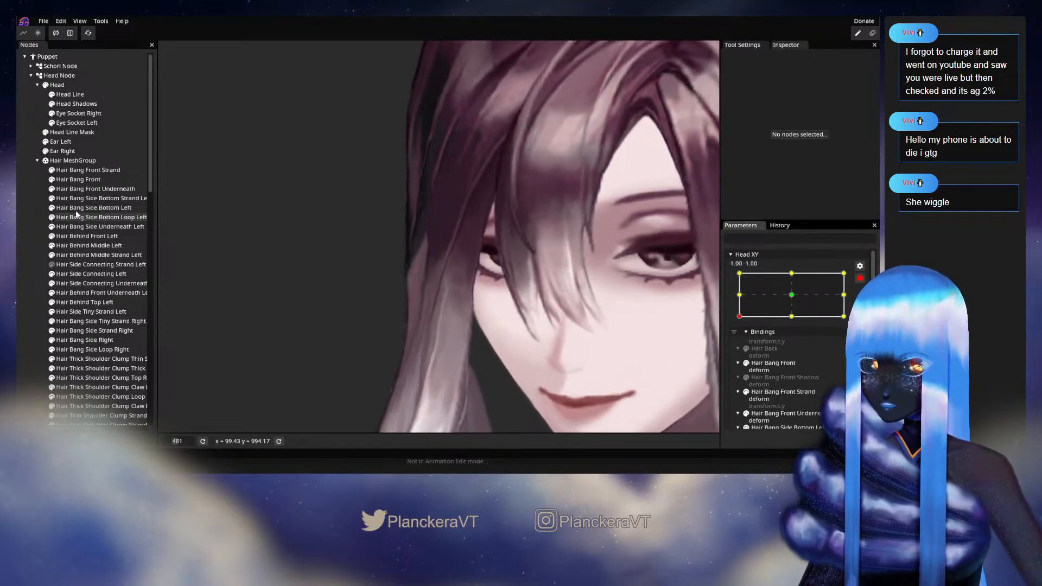
pyautogui.scroll(-1, 92, 320)
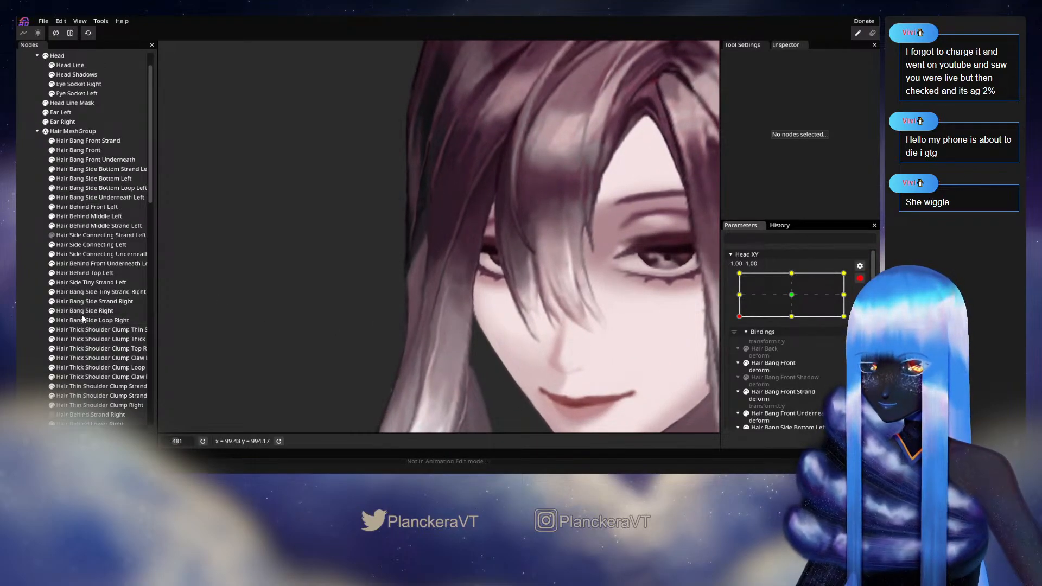
pyautogui.click(84, 312)
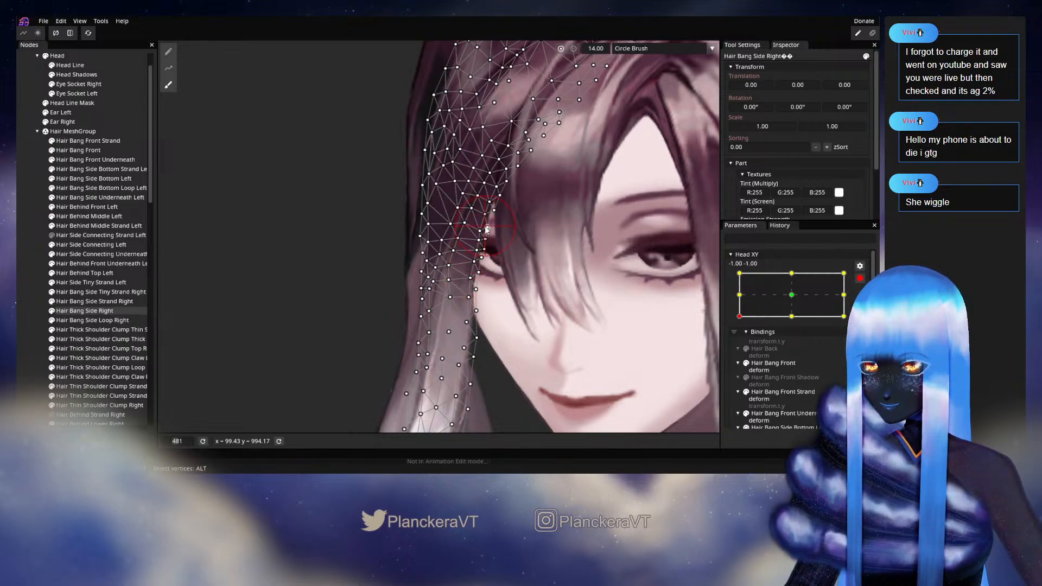
pyautogui.click(544, 308)
pyautogui.scroll(-5, 545, 308)
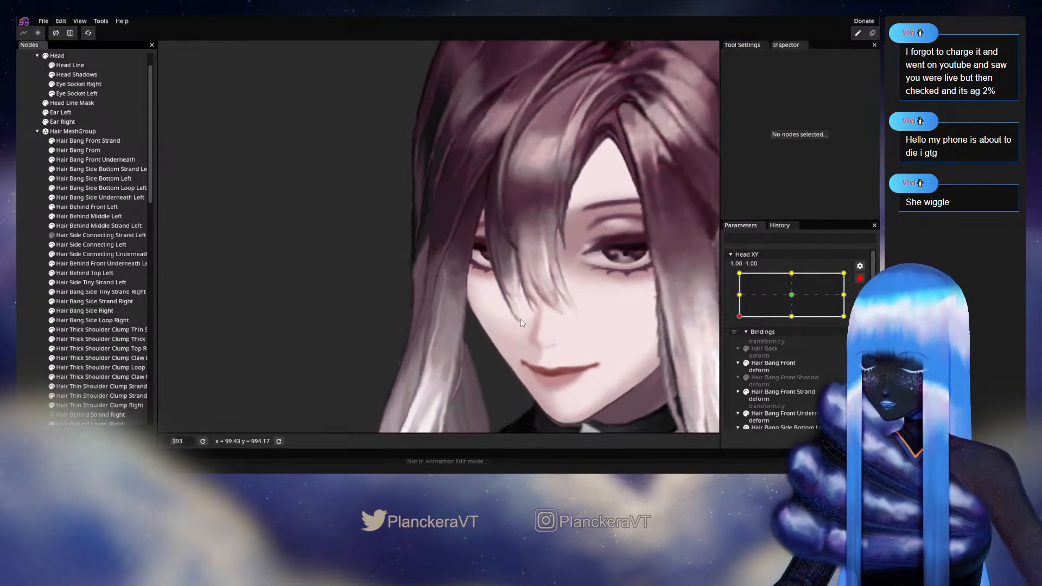
pyautogui.scroll(-5, 544, 308)
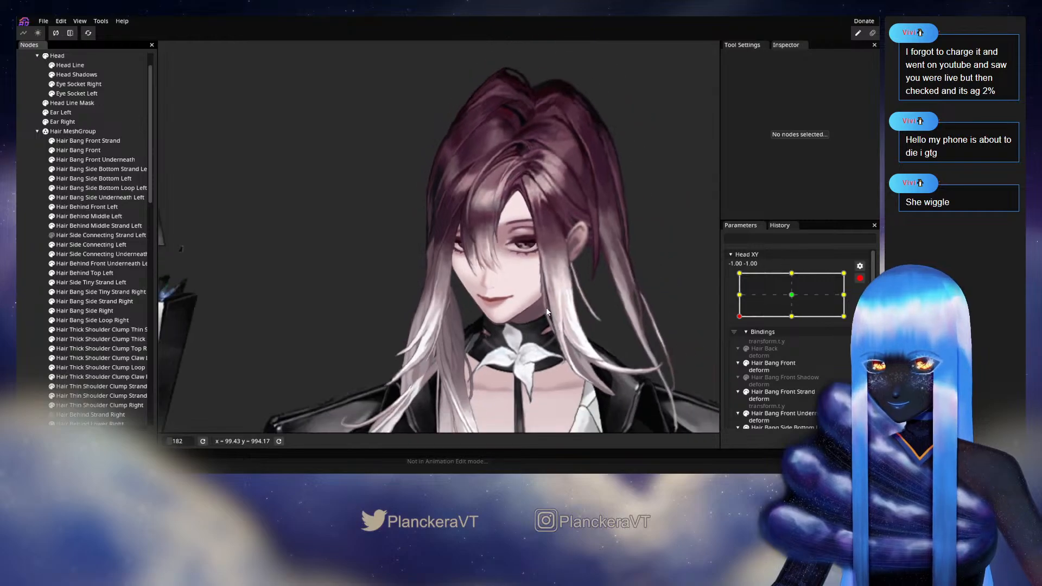
# Step: Stop recording and move Head XY around the -1, -1 corner to check the hair deformation, ending at -1, -1
pyautogui.click(792, 320)
pyautogui.moveTo(741, 348); pyautogui.dragTo(714, 335)
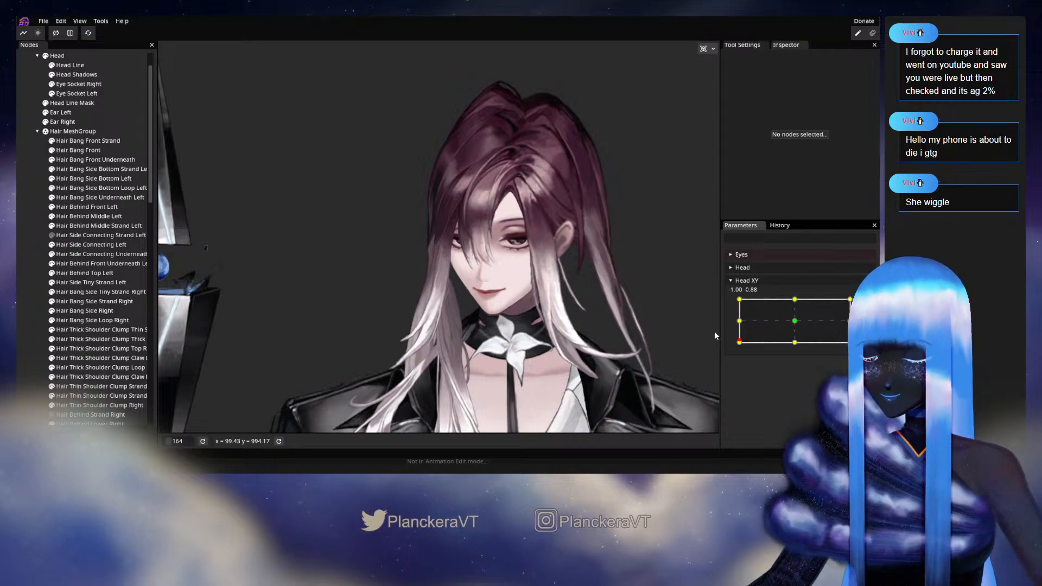
pyautogui.moveTo(734, 340)
pyautogui.mouseDown()
pyautogui.moveTo(738, 348)
pyautogui.moveTo(794, 324)
pyautogui.moveTo(743, 346)
pyautogui.moveTo(787, 328)
pyautogui.moveTo(805, 345)
pyautogui.moveTo(730, 343)
pyautogui.moveTo(733, 334)
pyautogui.moveTo(734, 355)
pyautogui.mouseUp()
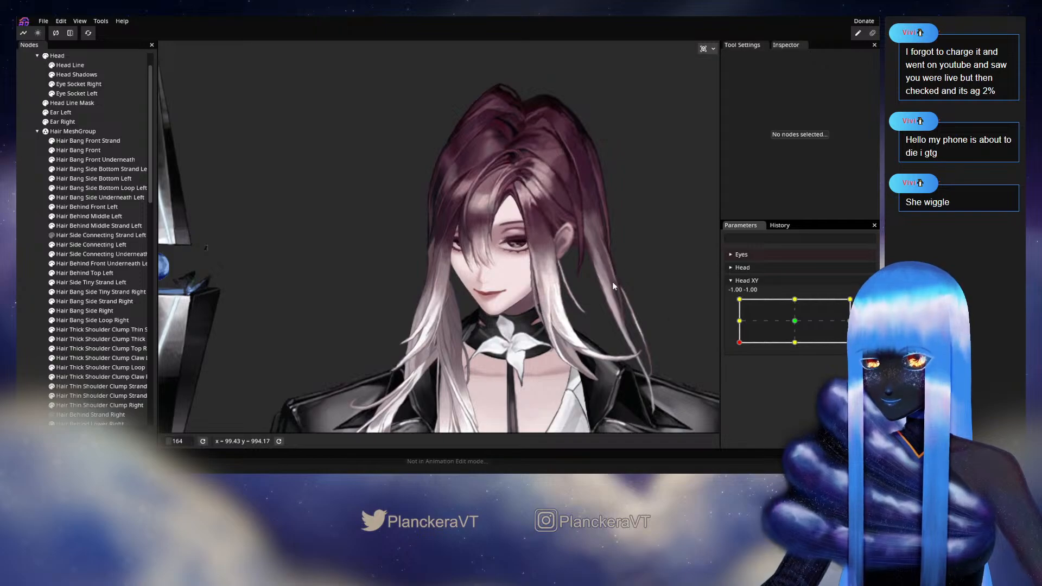
pyautogui.moveTo(612, 281); pyautogui.dragTo(594, 331)
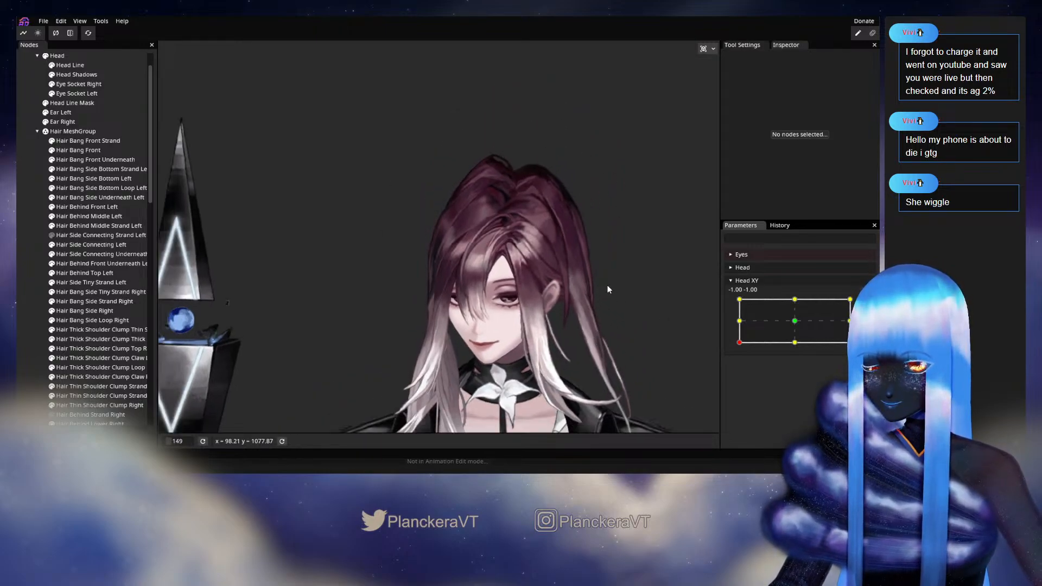
pyautogui.moveTo(739, 343); pyautogui.dragTo(703, 351)
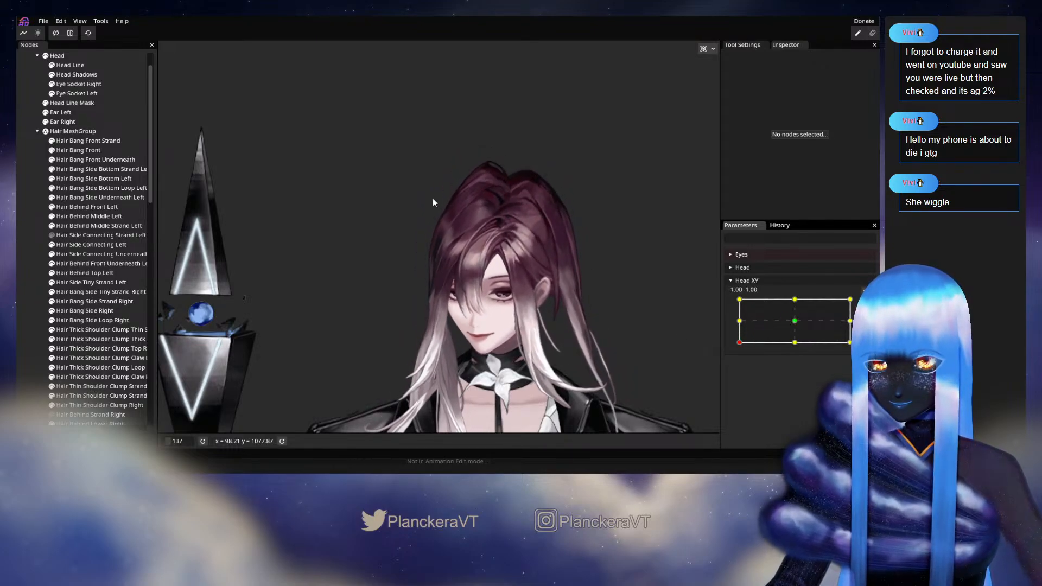
# Step: Save the puppet project under its existing file name
pyautogui.click(43, 22)
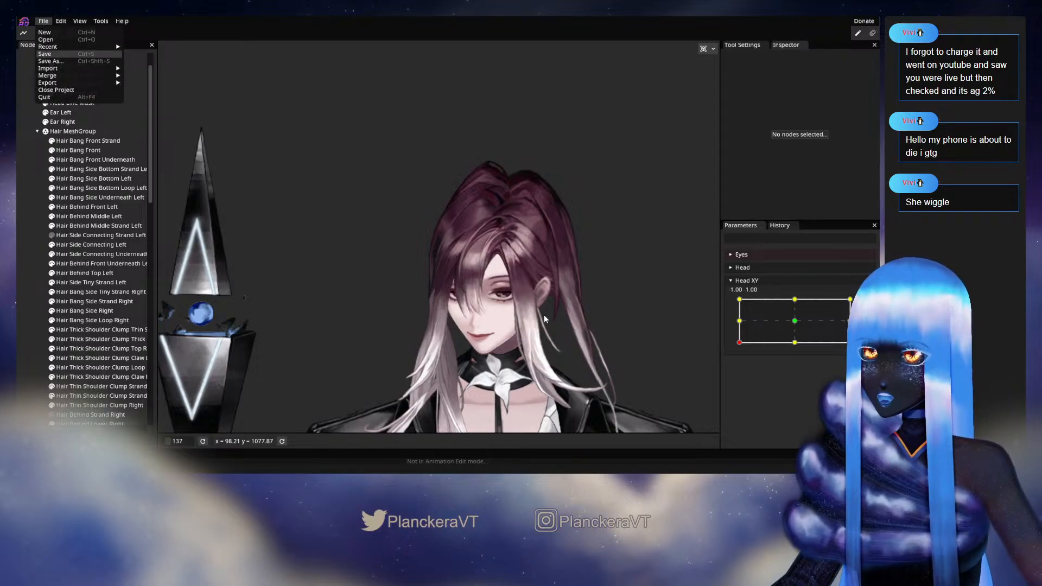
pyautogui.press('Return')
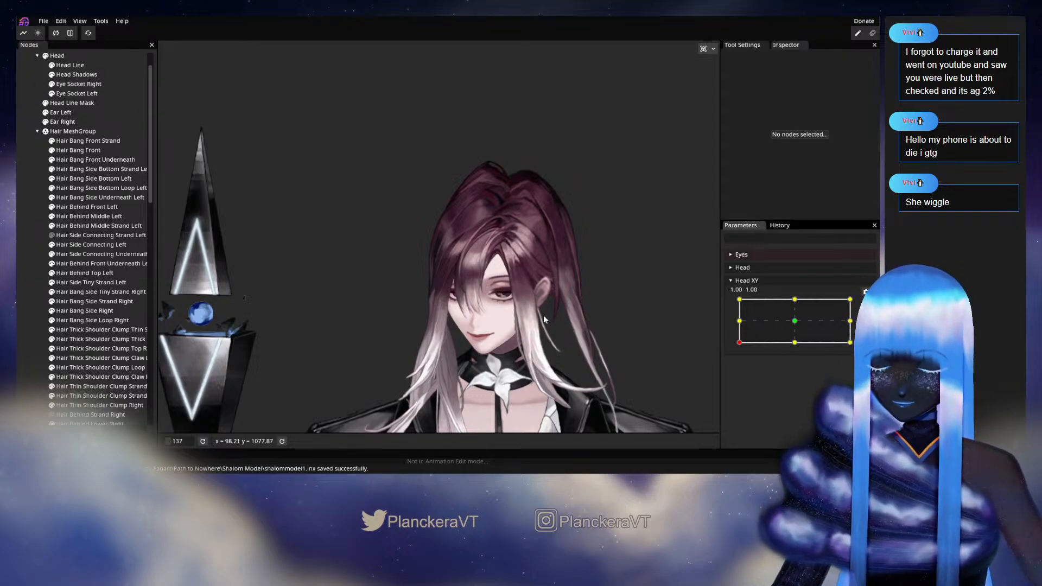